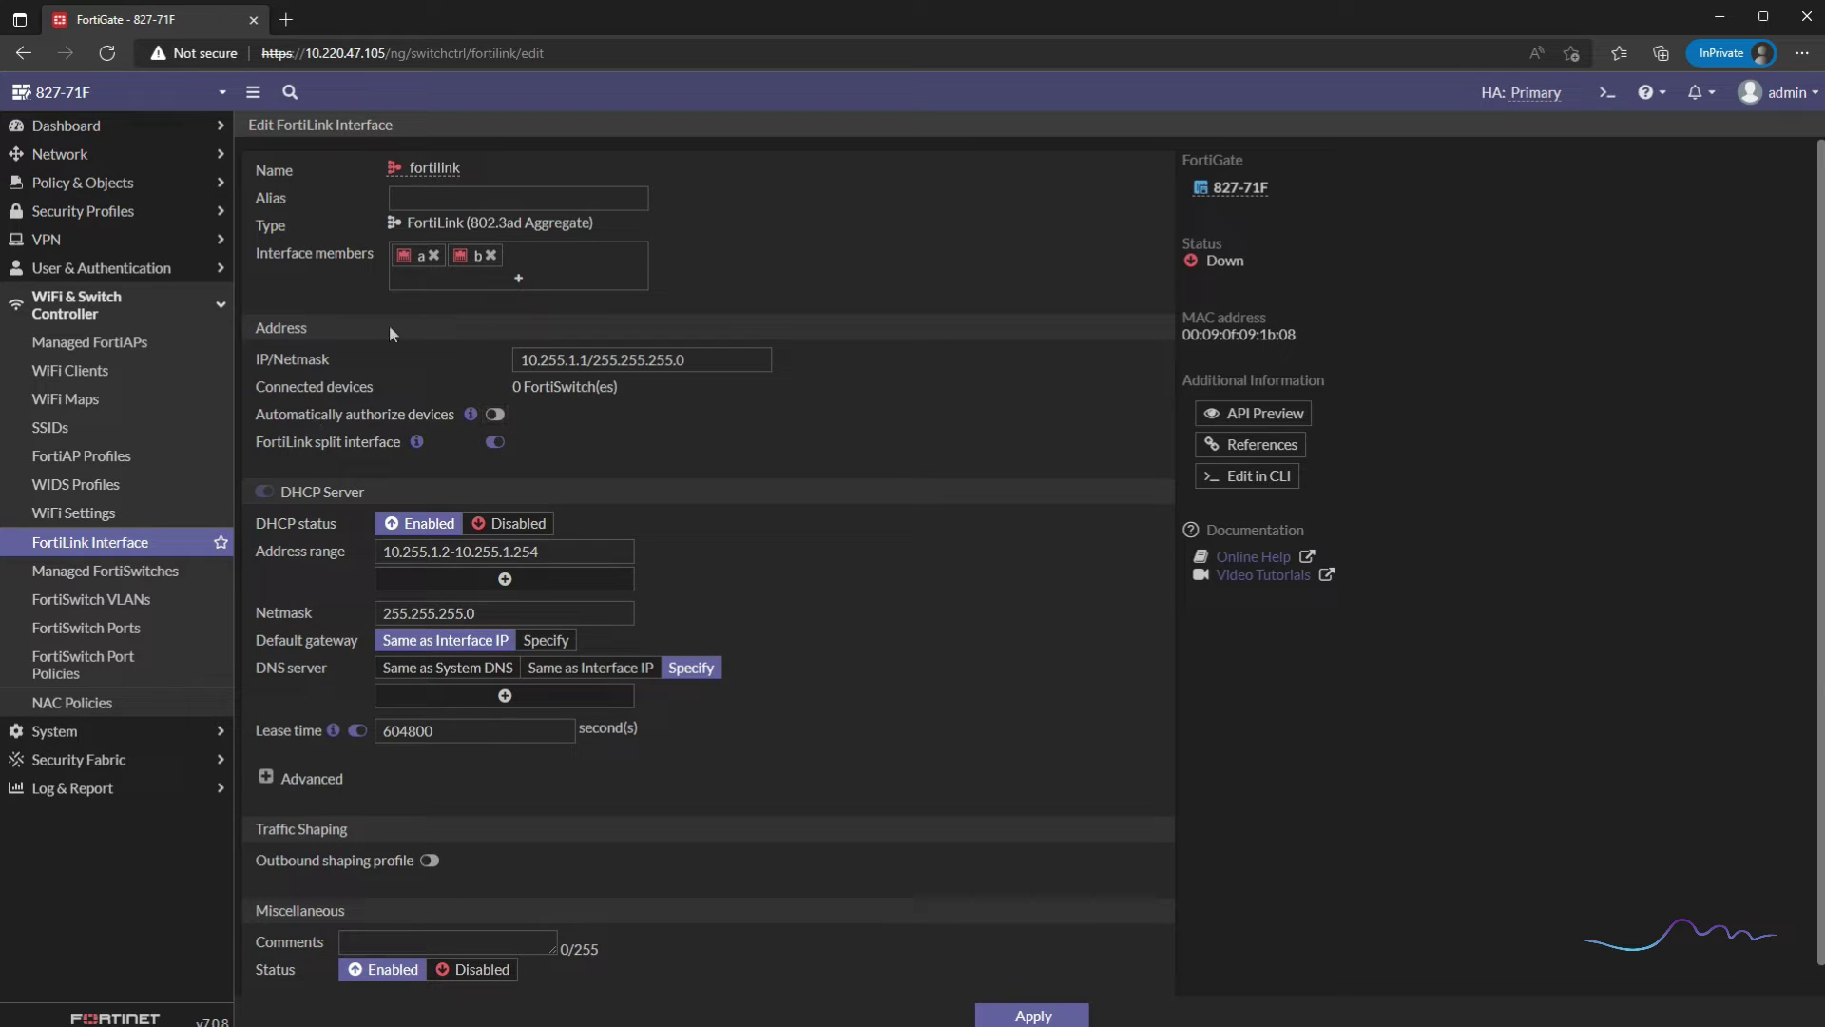
pyautogui.moveTo(602, 222); pyautogui.dragTo(404, 225)
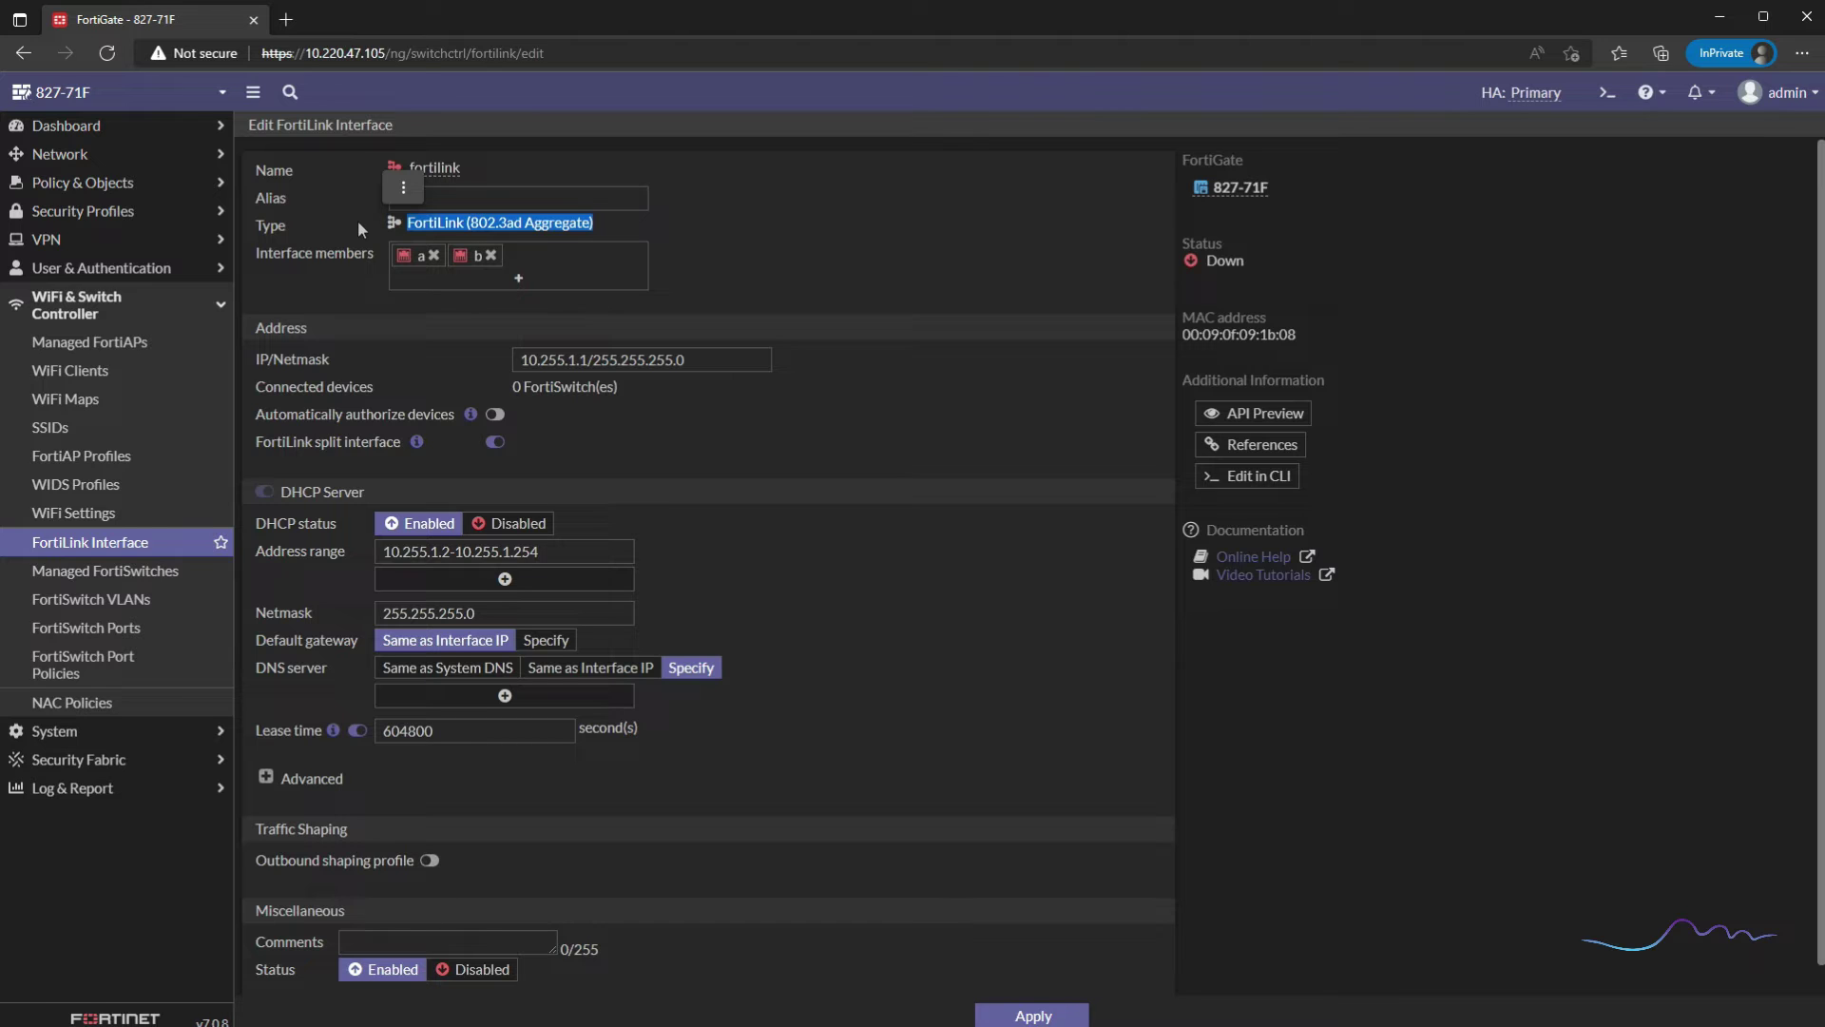
pyautogui.click(403, 186)
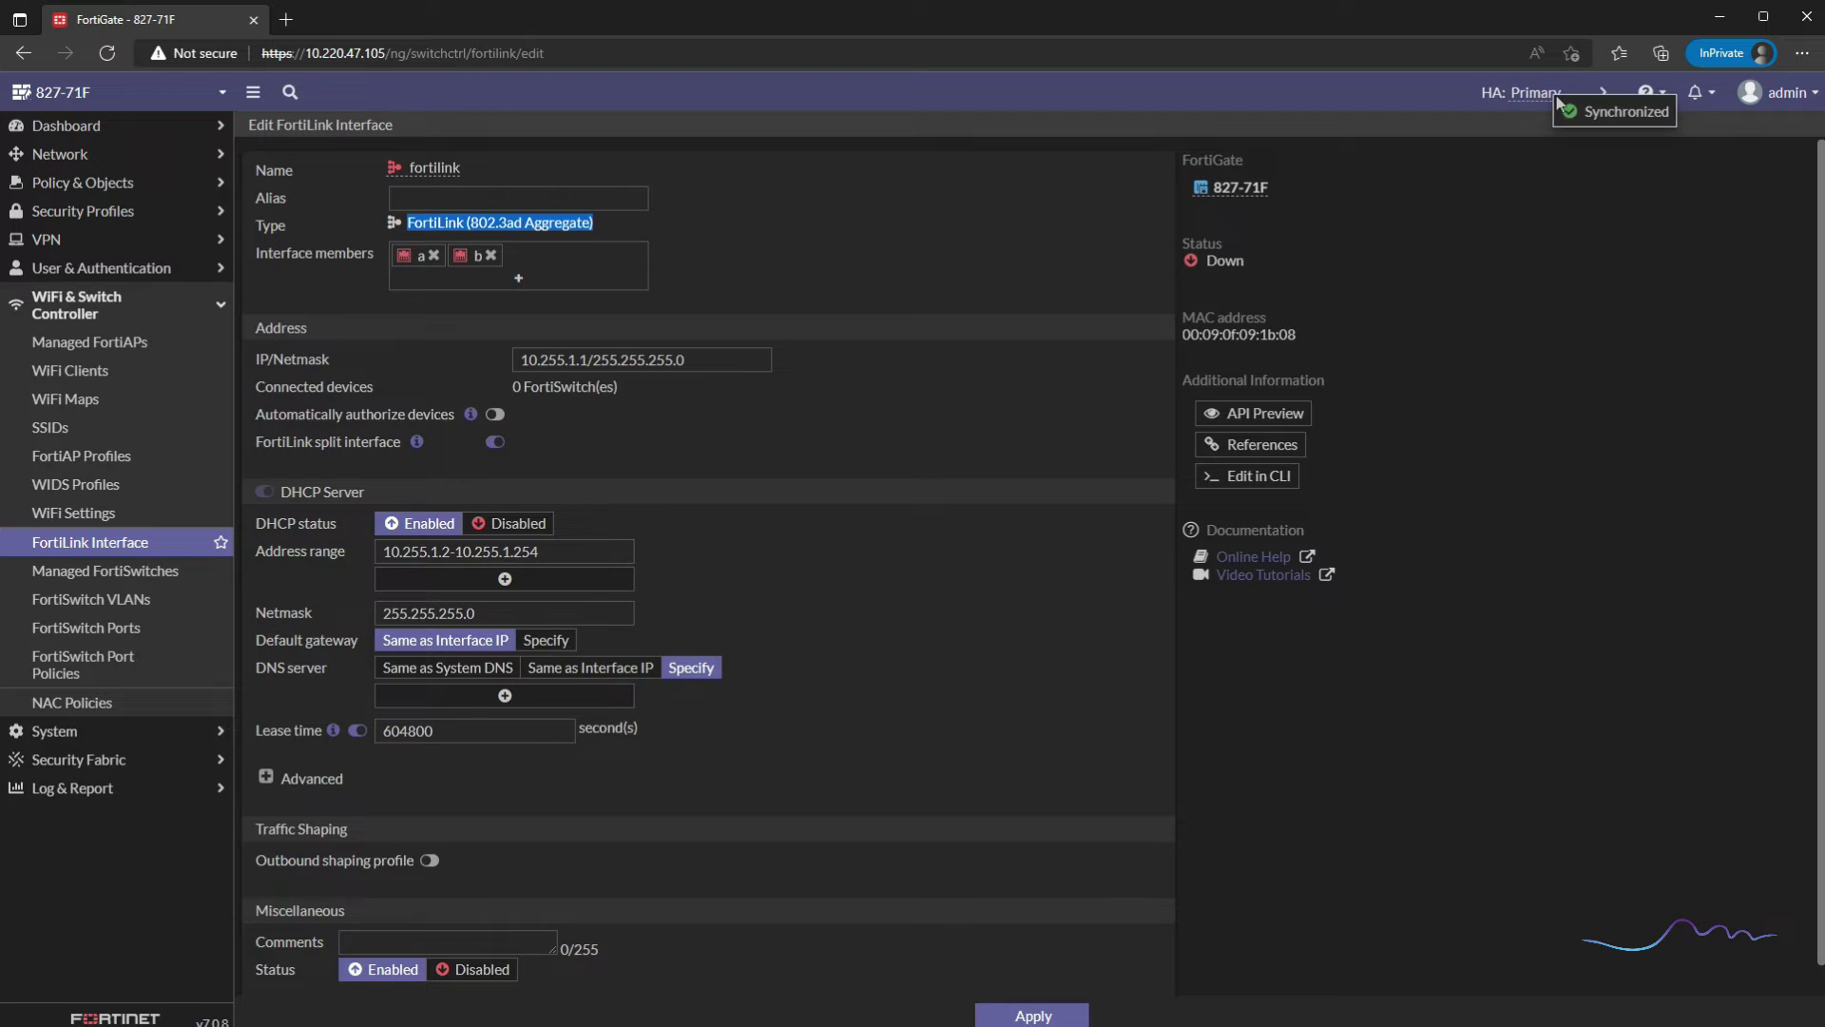
pyautogui.click(1607, 92)
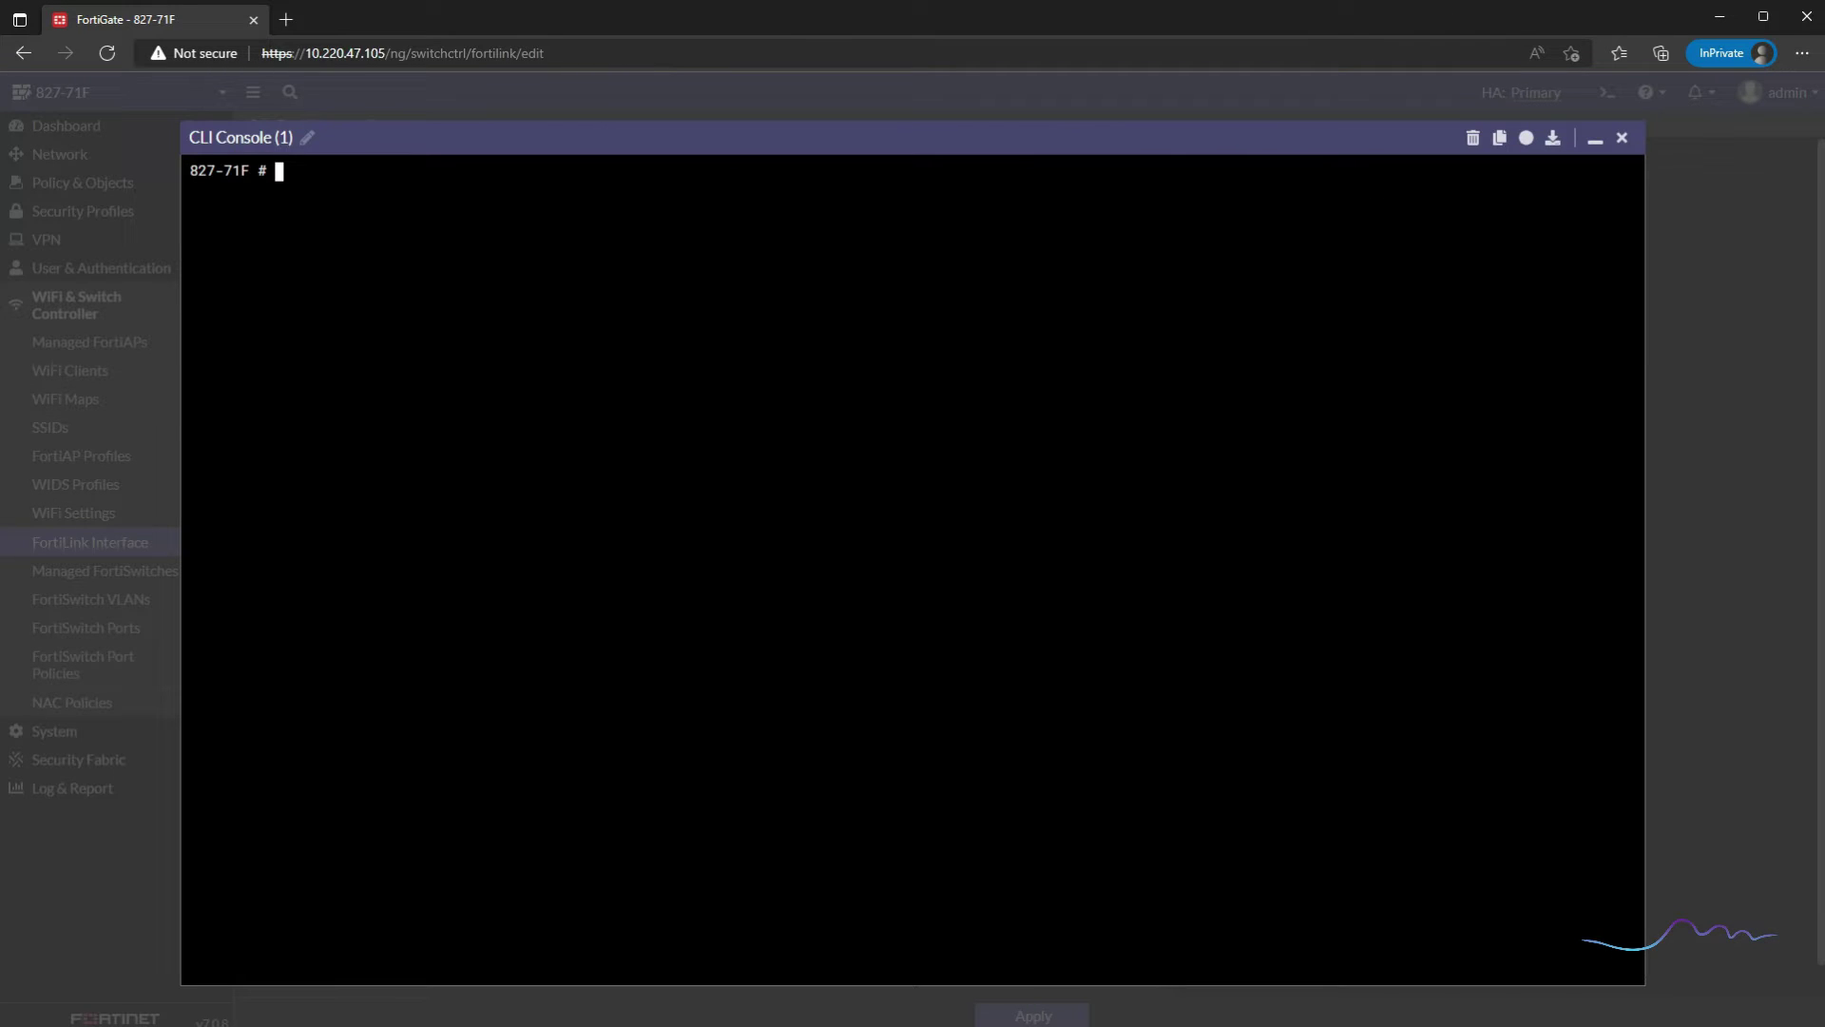
pyautogui.click(1621, 136)
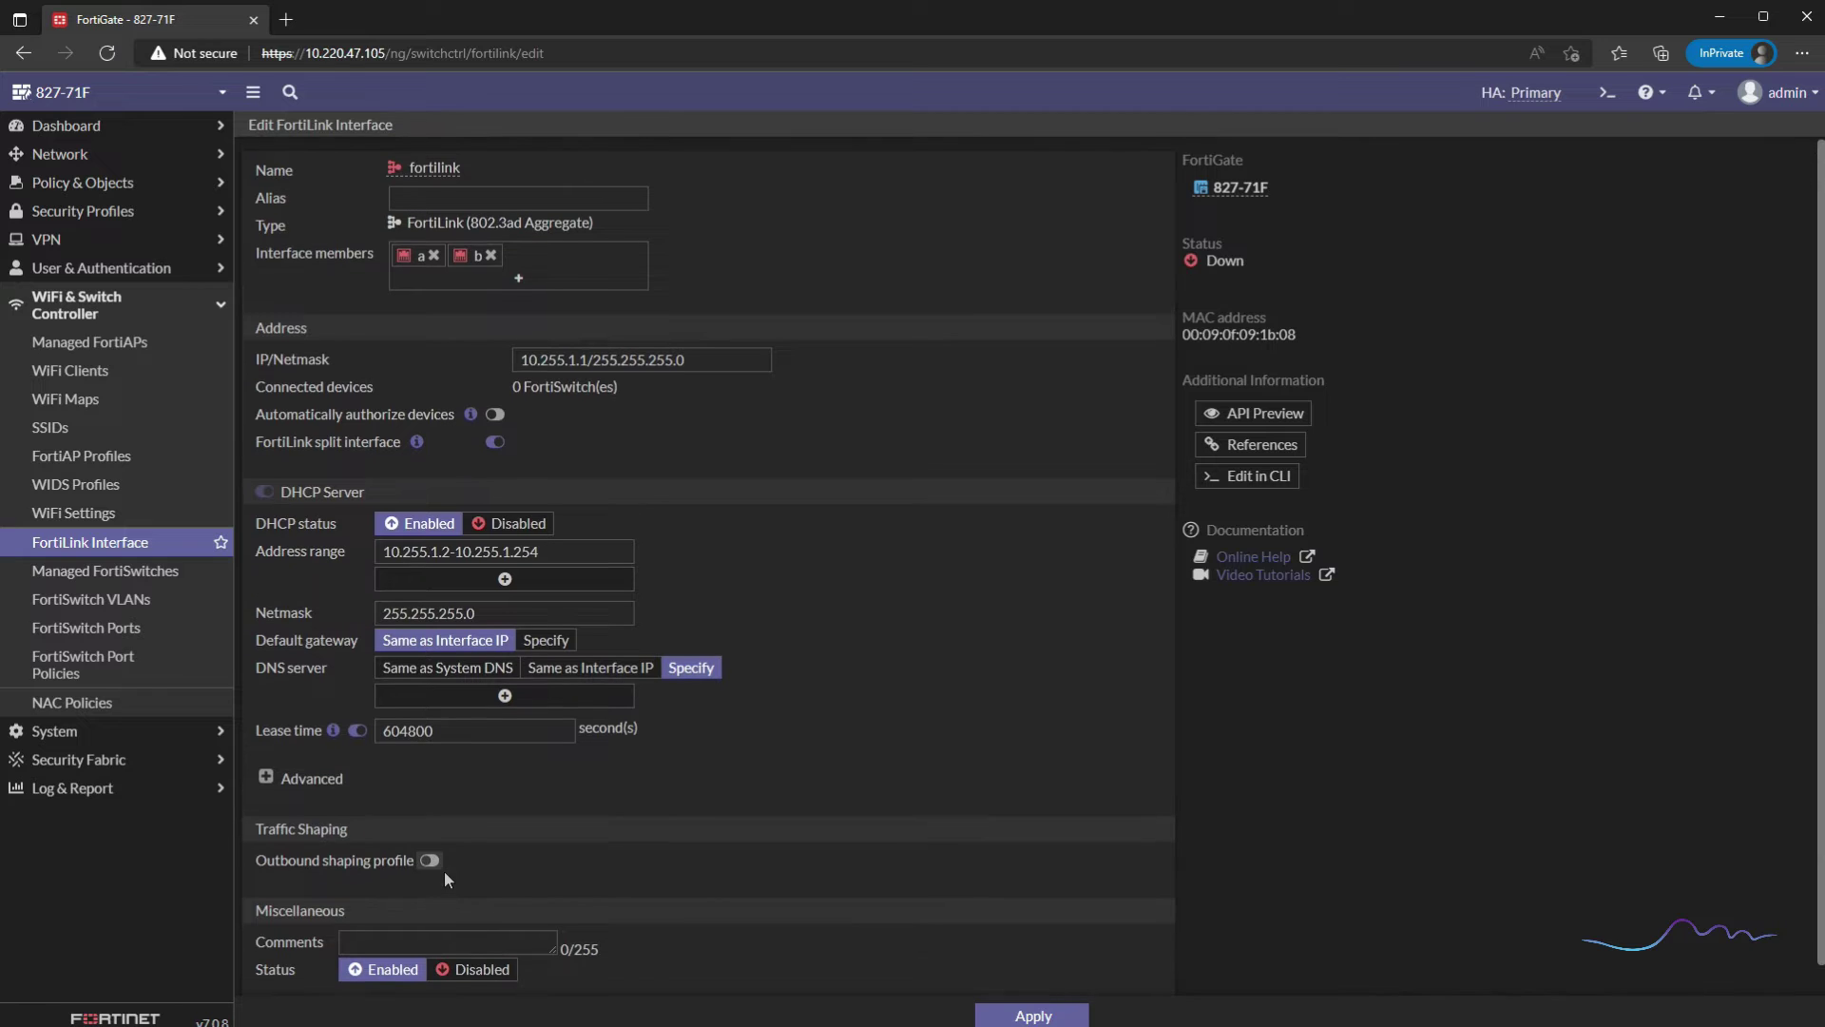
# Step: Open the CLI console and enter the DHCP server configuration with "config system dhcp server"
pyautogui.click(1605, 94)
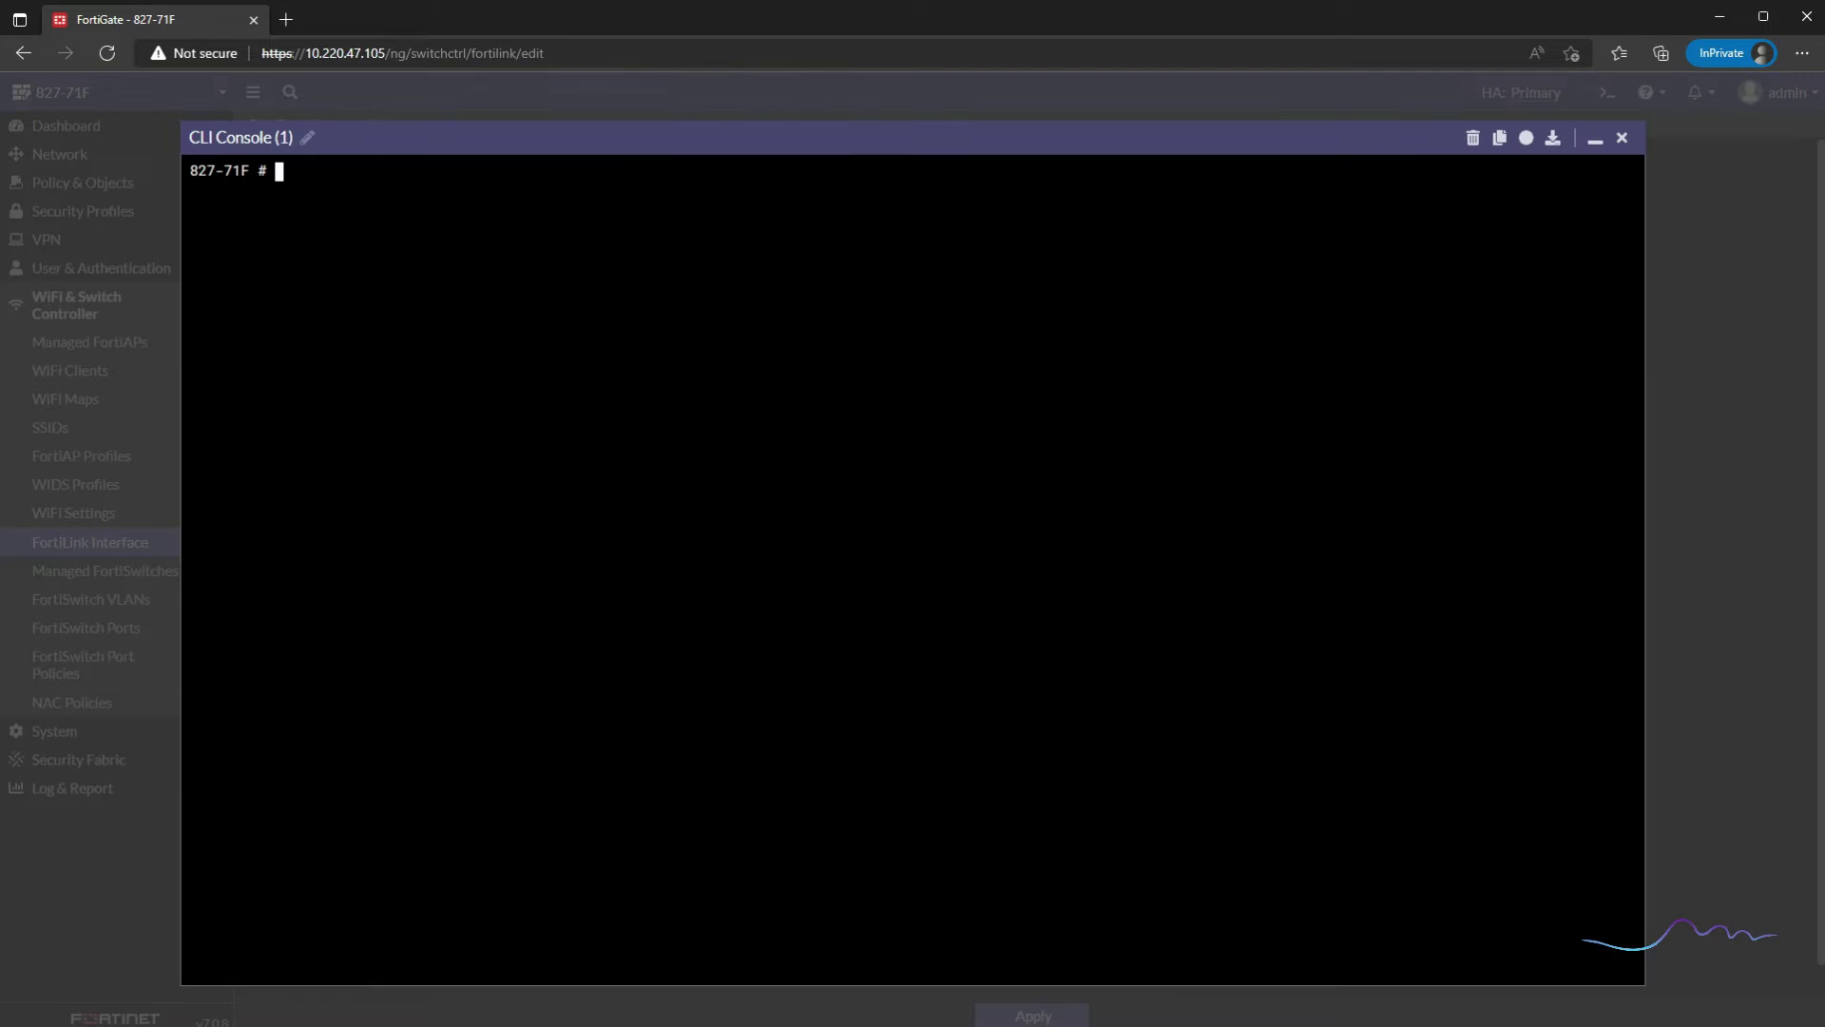
pyautogui.write('config system dhcp6')
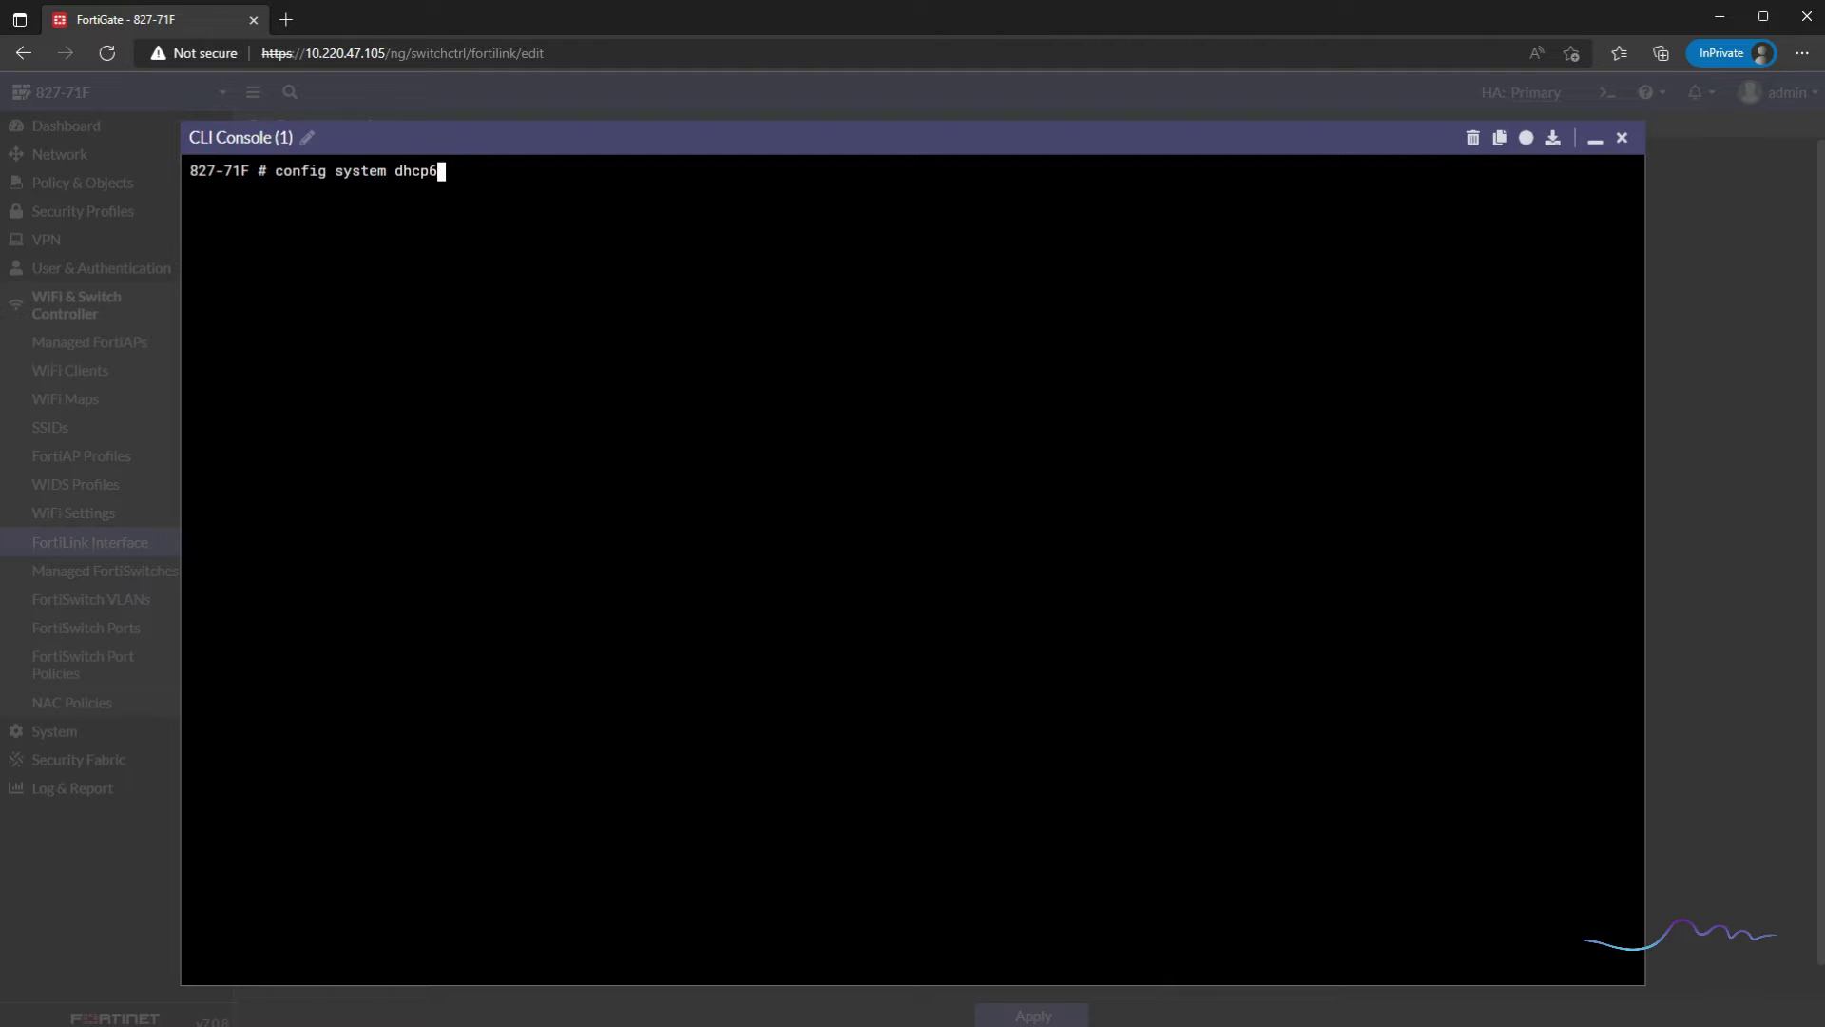
pyautogui.press('BackSpace')
pyautogui.write('server')
pyautogui.press('Return')
# Step: List the DHCP server entries with get and show, and examine which interface each entry is assigned to
pyautogui.write('get')
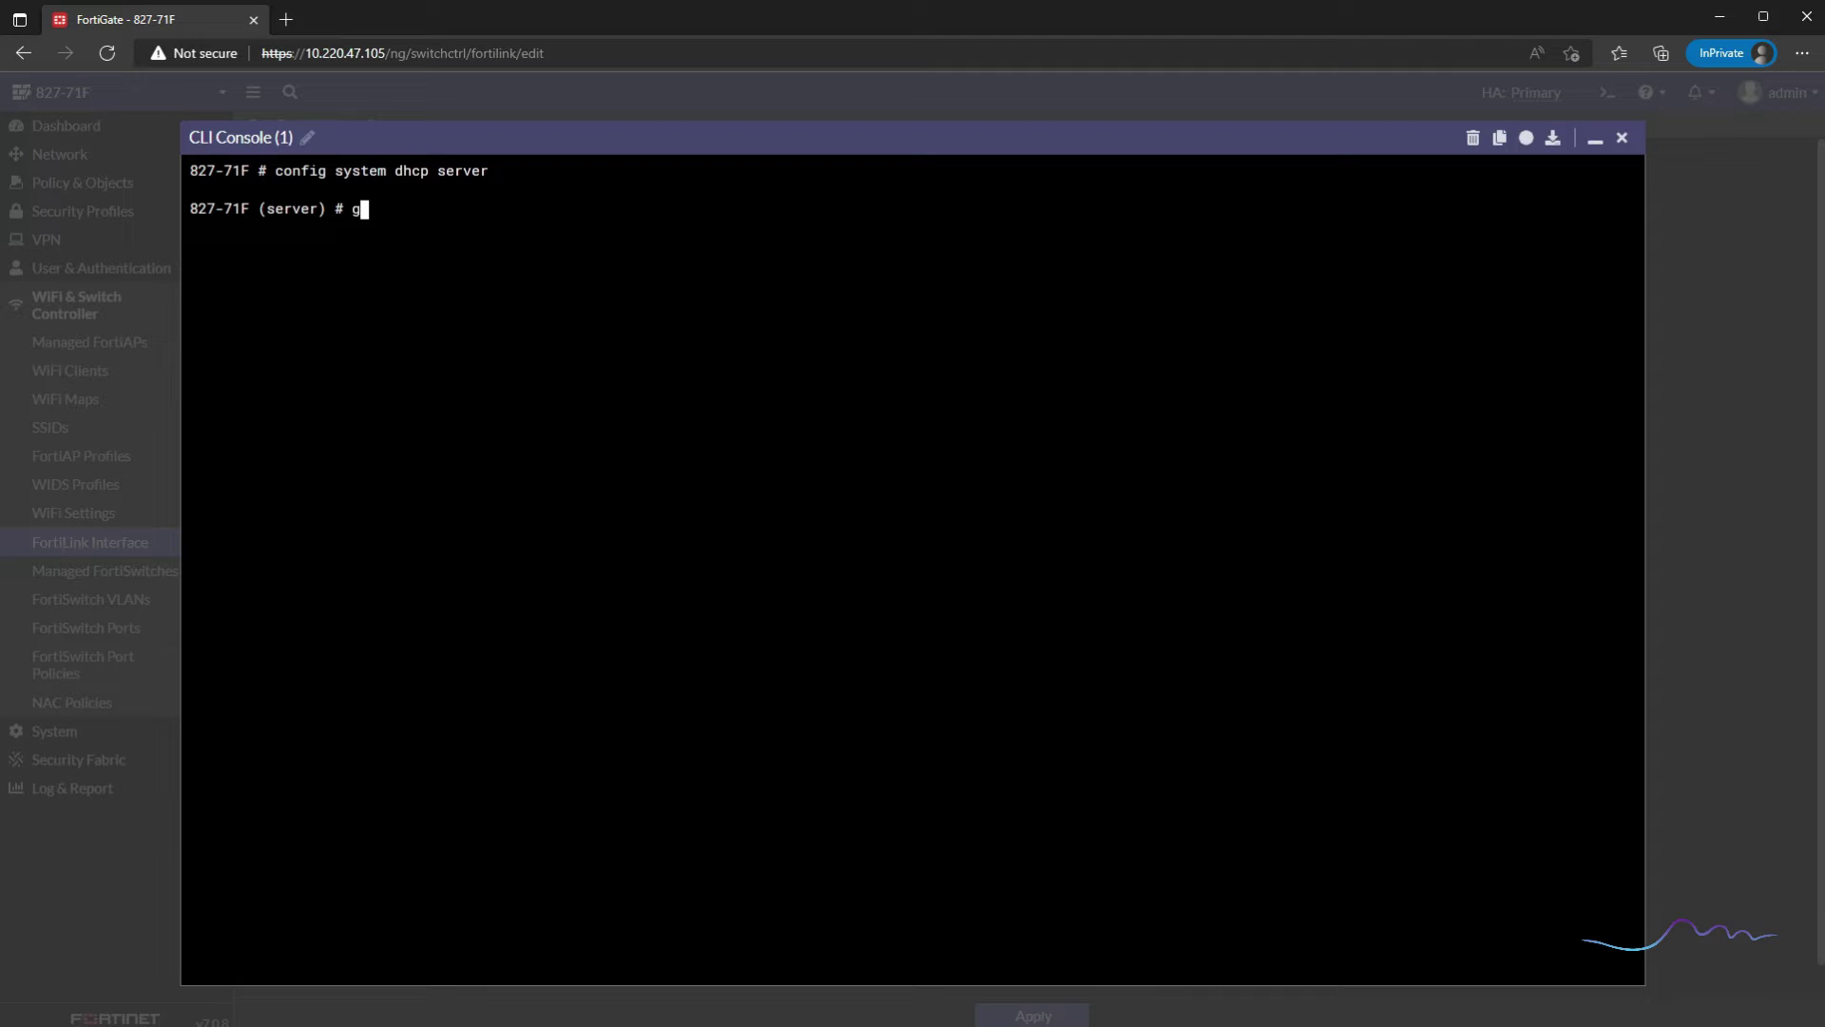
pyautogui.press('Return')
pyautogui.write('show')
pyautogui.press('Return')
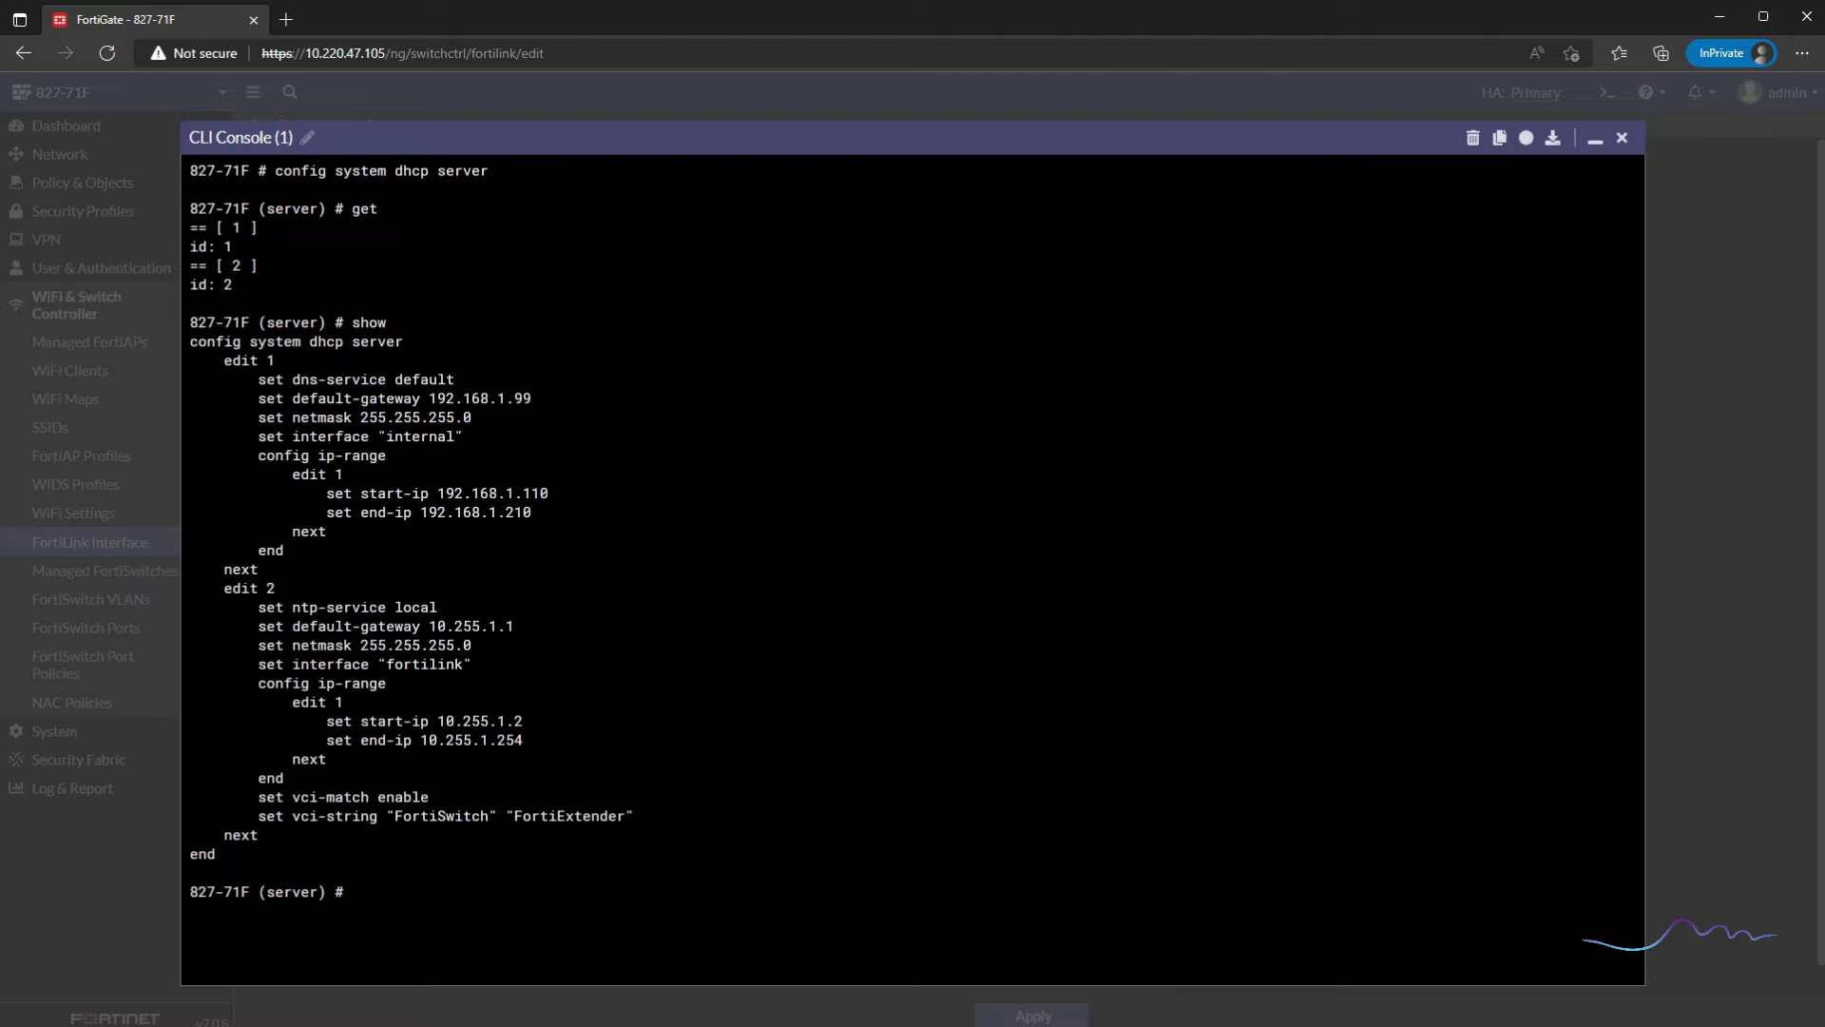
pyautogui.moveTo(463, 436); pyautogui.dragTo(394, 418)
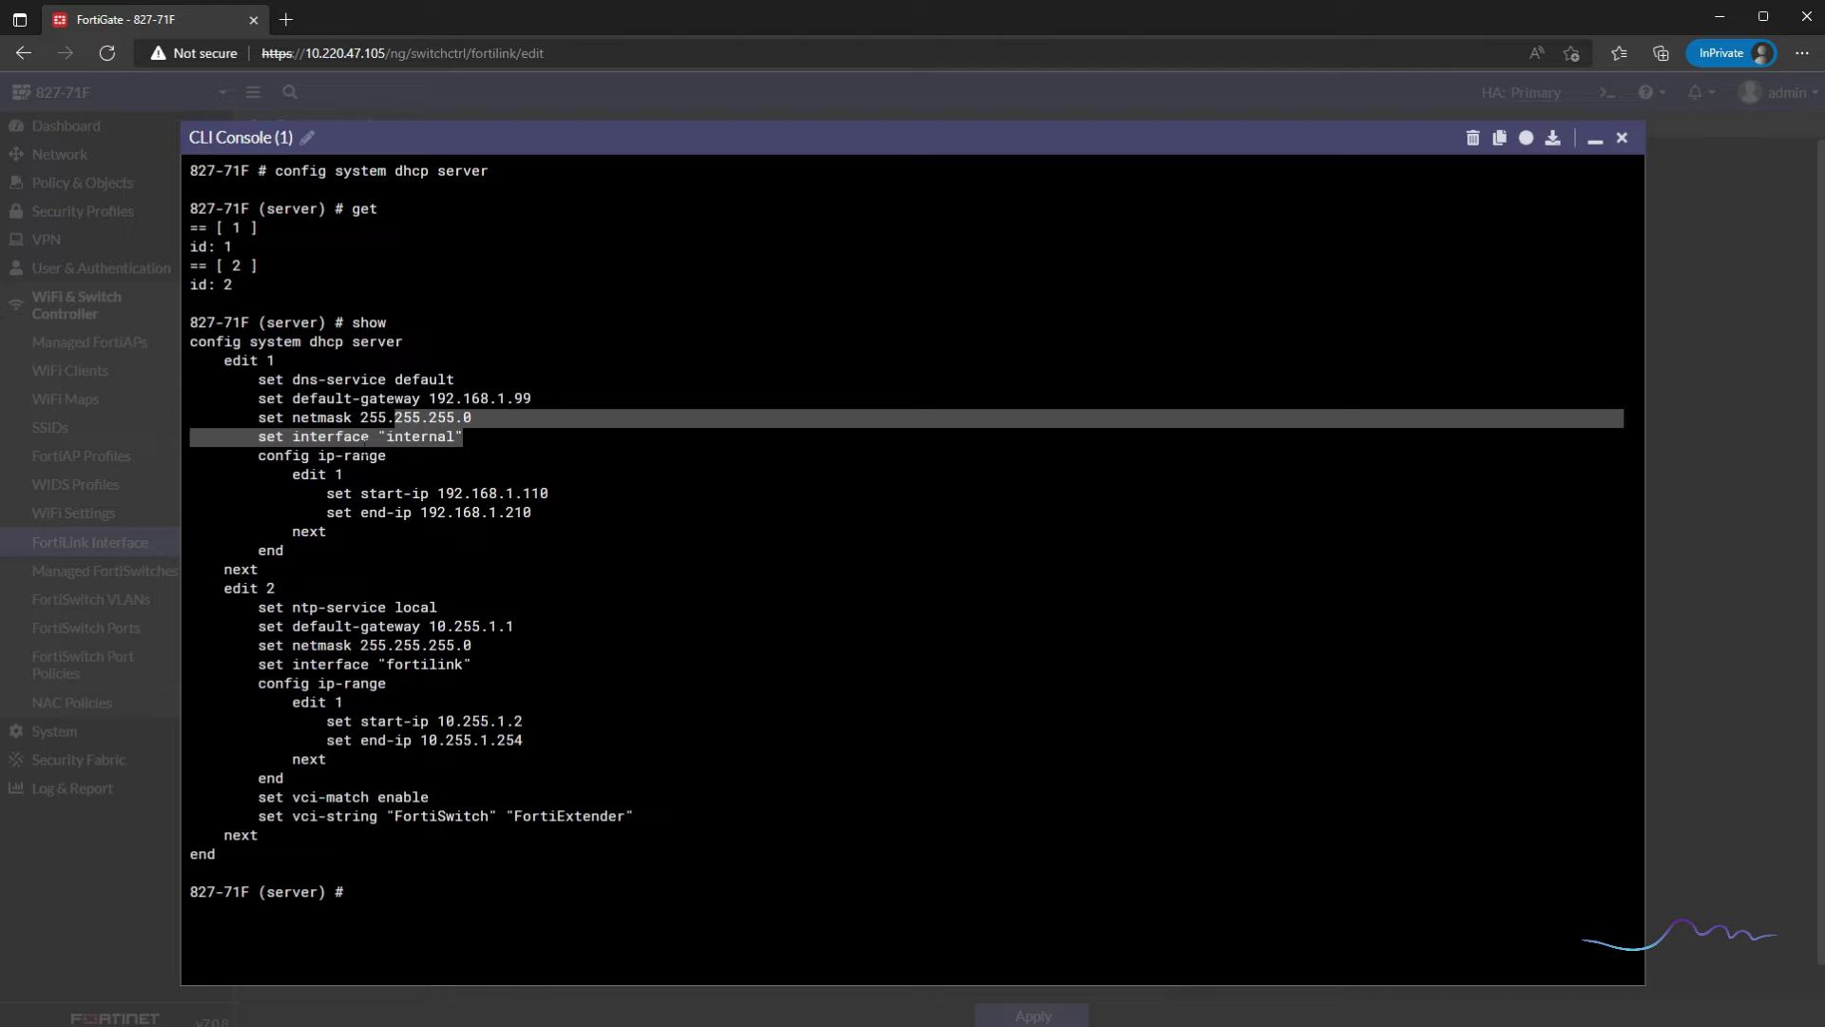
pyautogui.click(399, 692)
pyautogui.moveTo(463, 663); pyautogui.dragTo(379, 664)
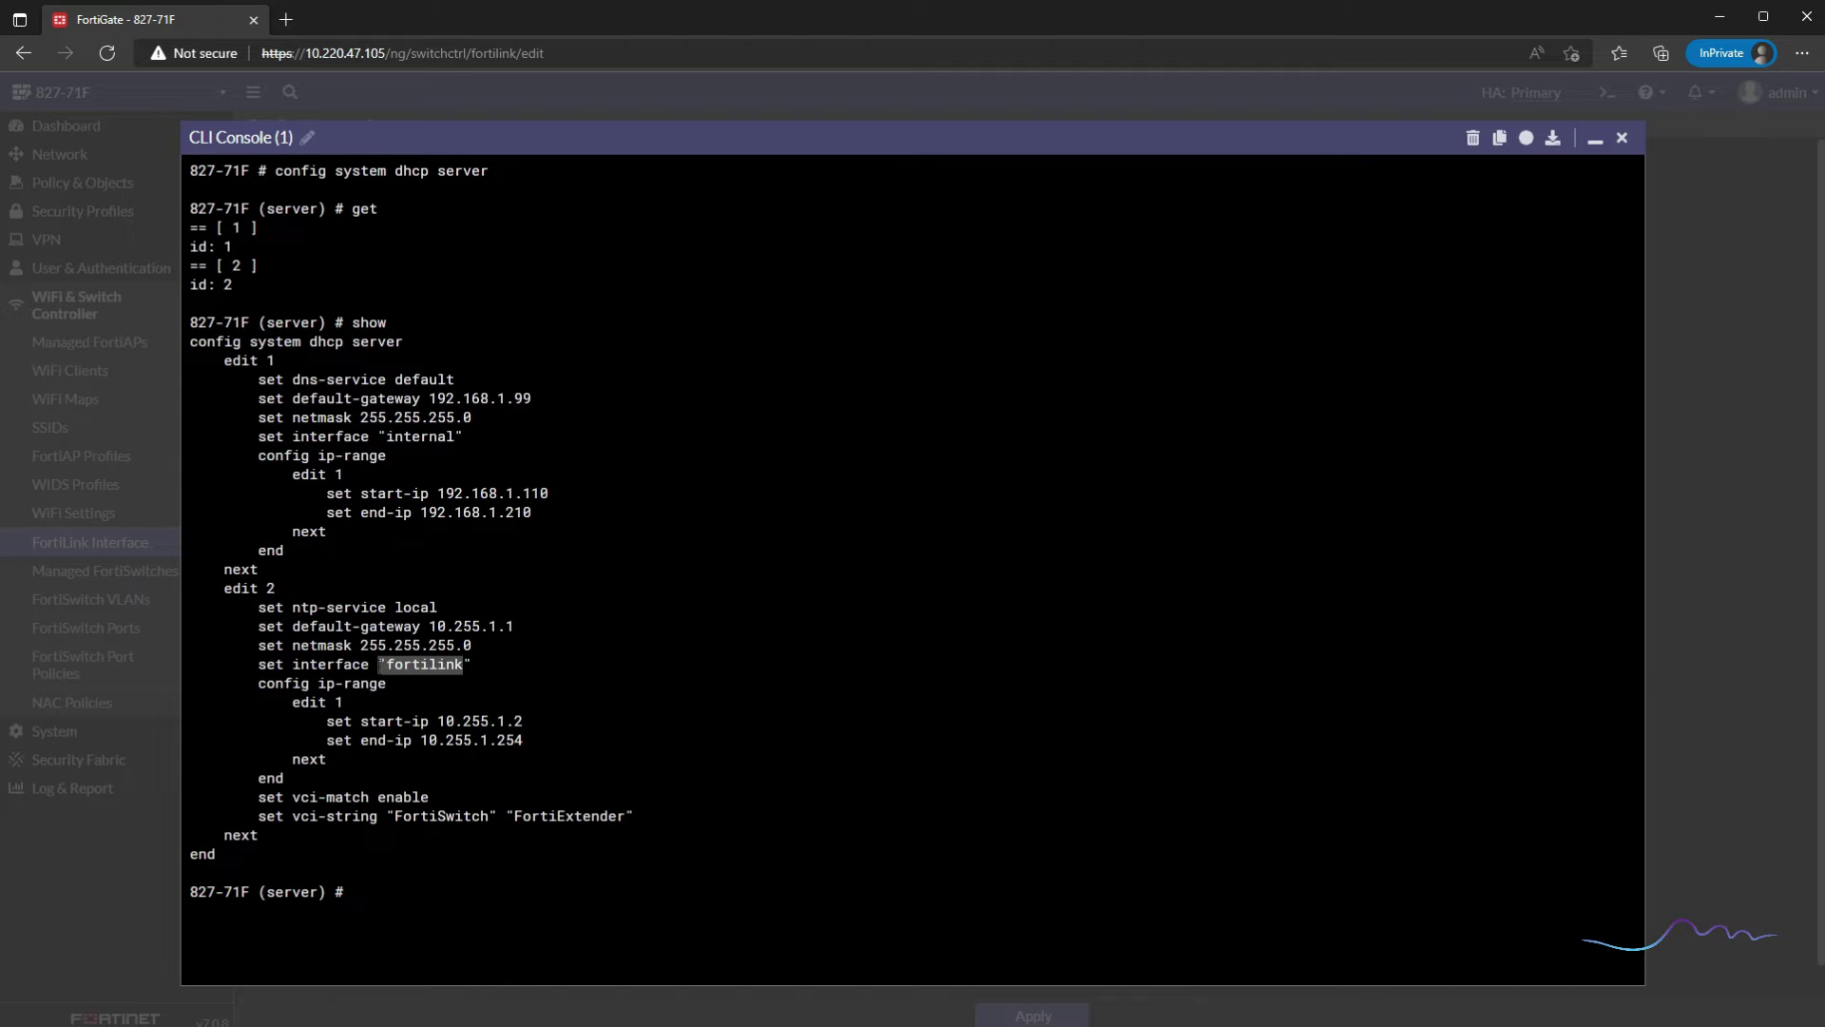
# Step: Delete DHCP server entry 2, which belongs to the fortilink interface, and end the DHCP server configuration
pyautogui.write('del')
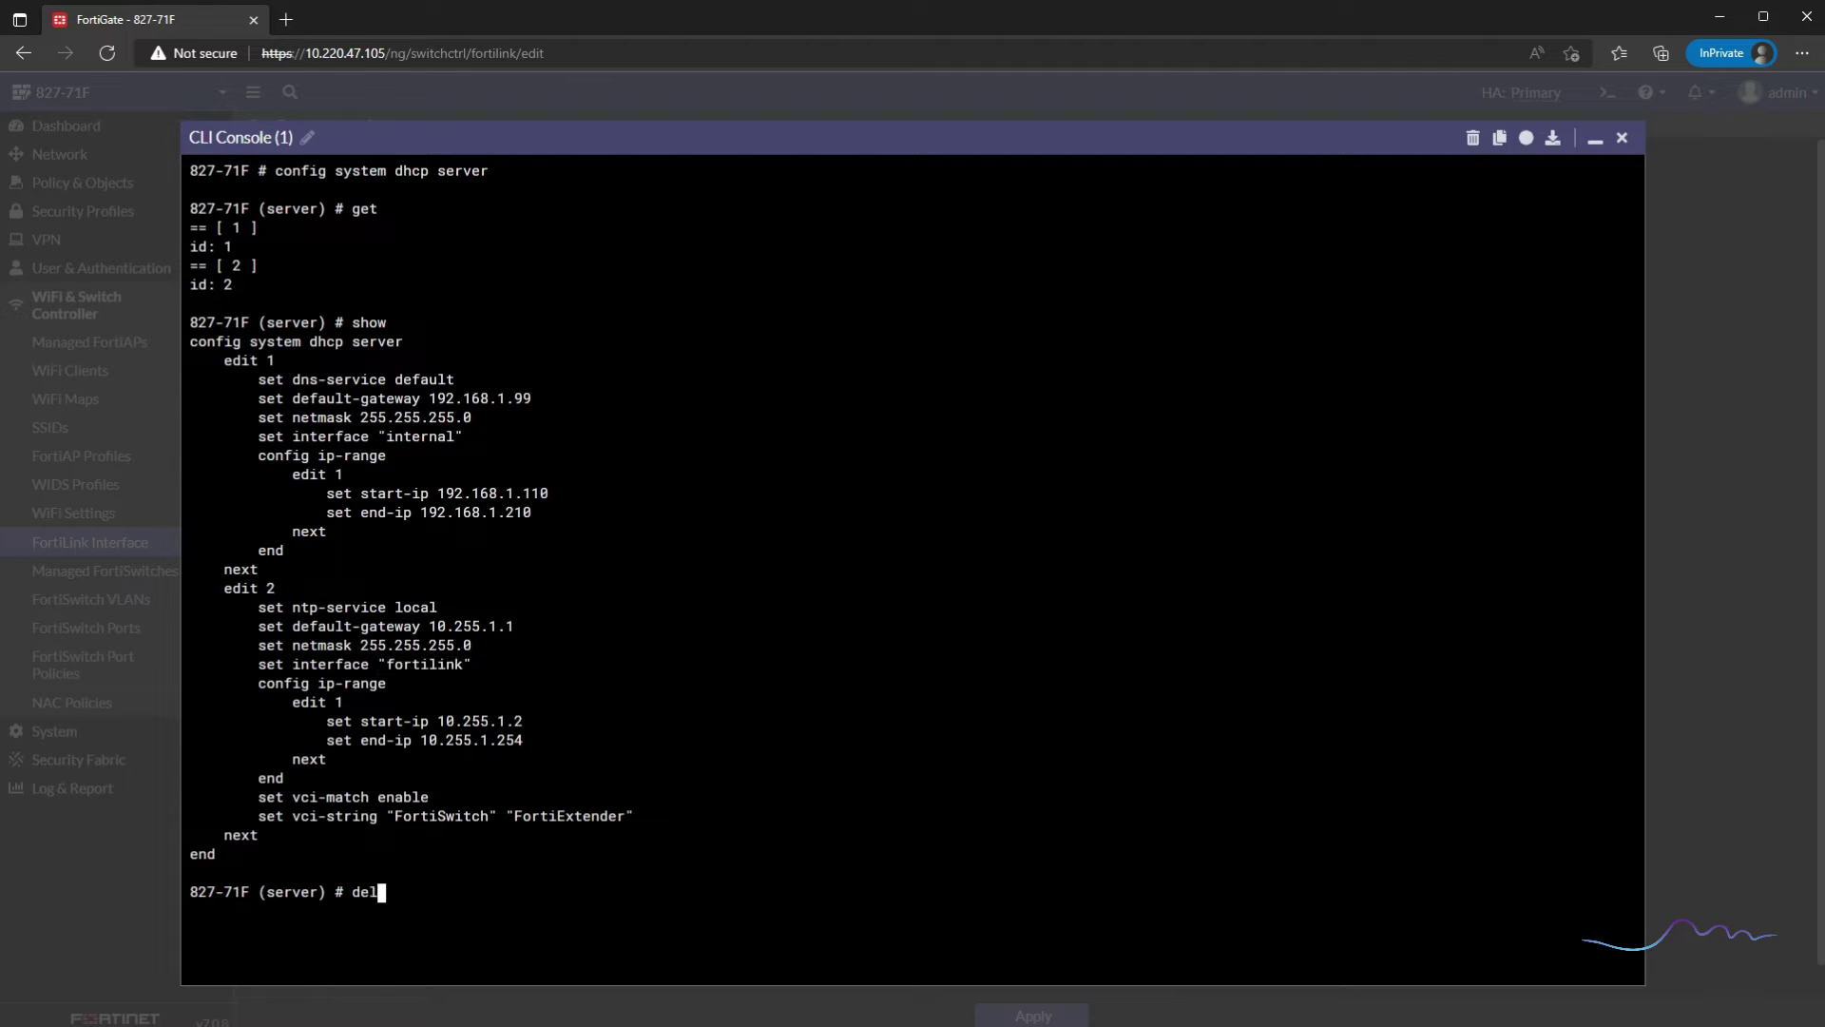
pyautogui.write('ete 2')
pyautogui.press('Return')
pyautogui.write('end')
pyautogui.press('Return')
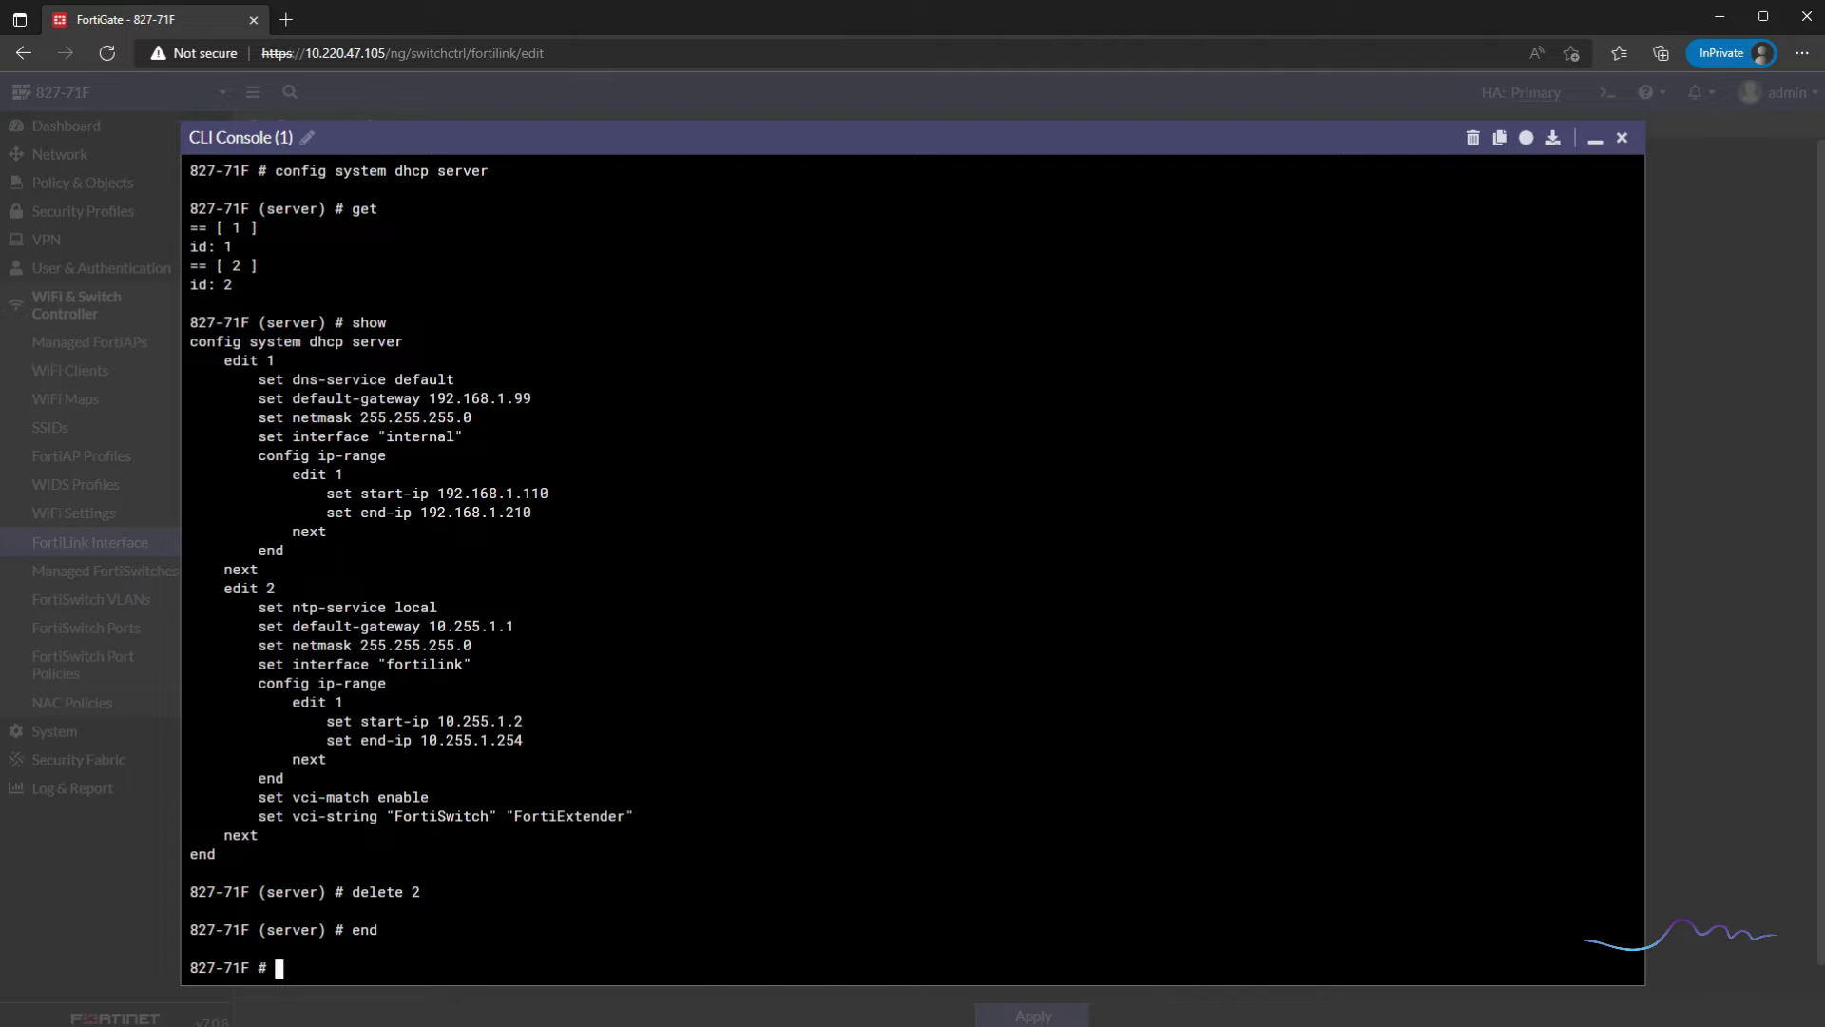
# Step: Enter "config system interface" in the console and try to delete the fortilink interface
pyautogui.write('config system interface')
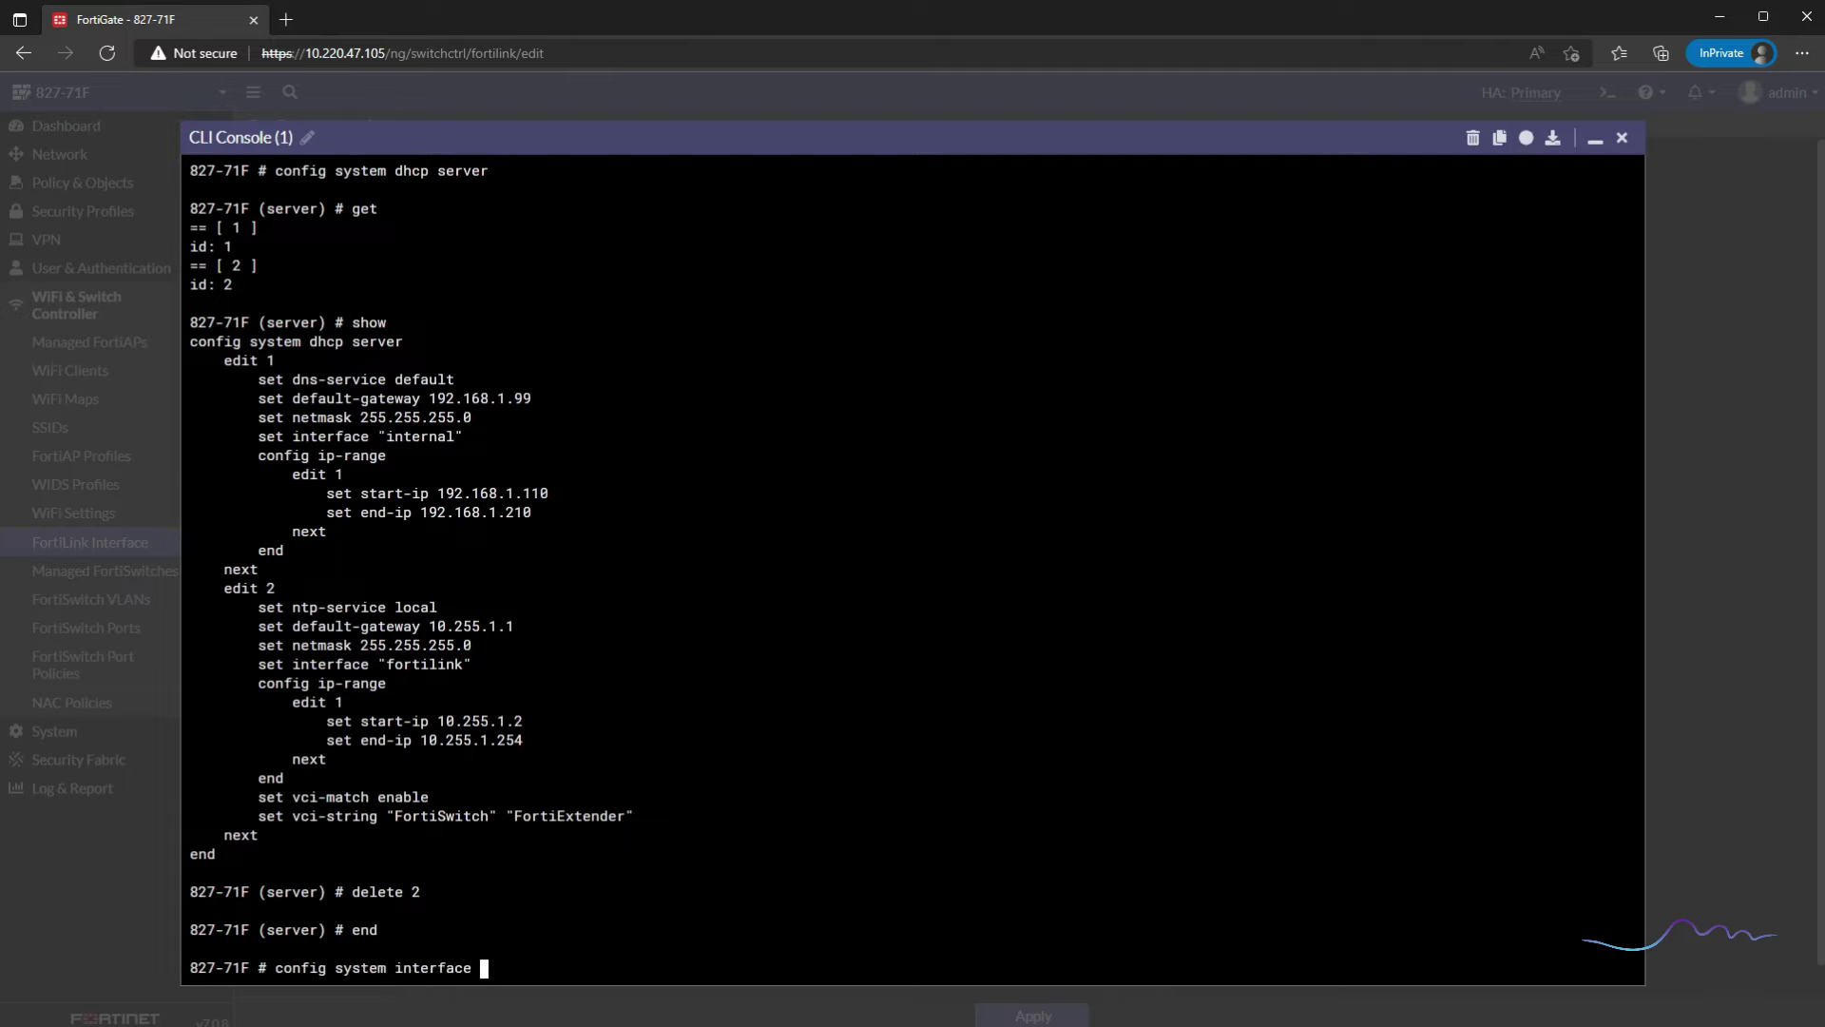
pyautogui.press('Return')
pyautogui.write('delete ')
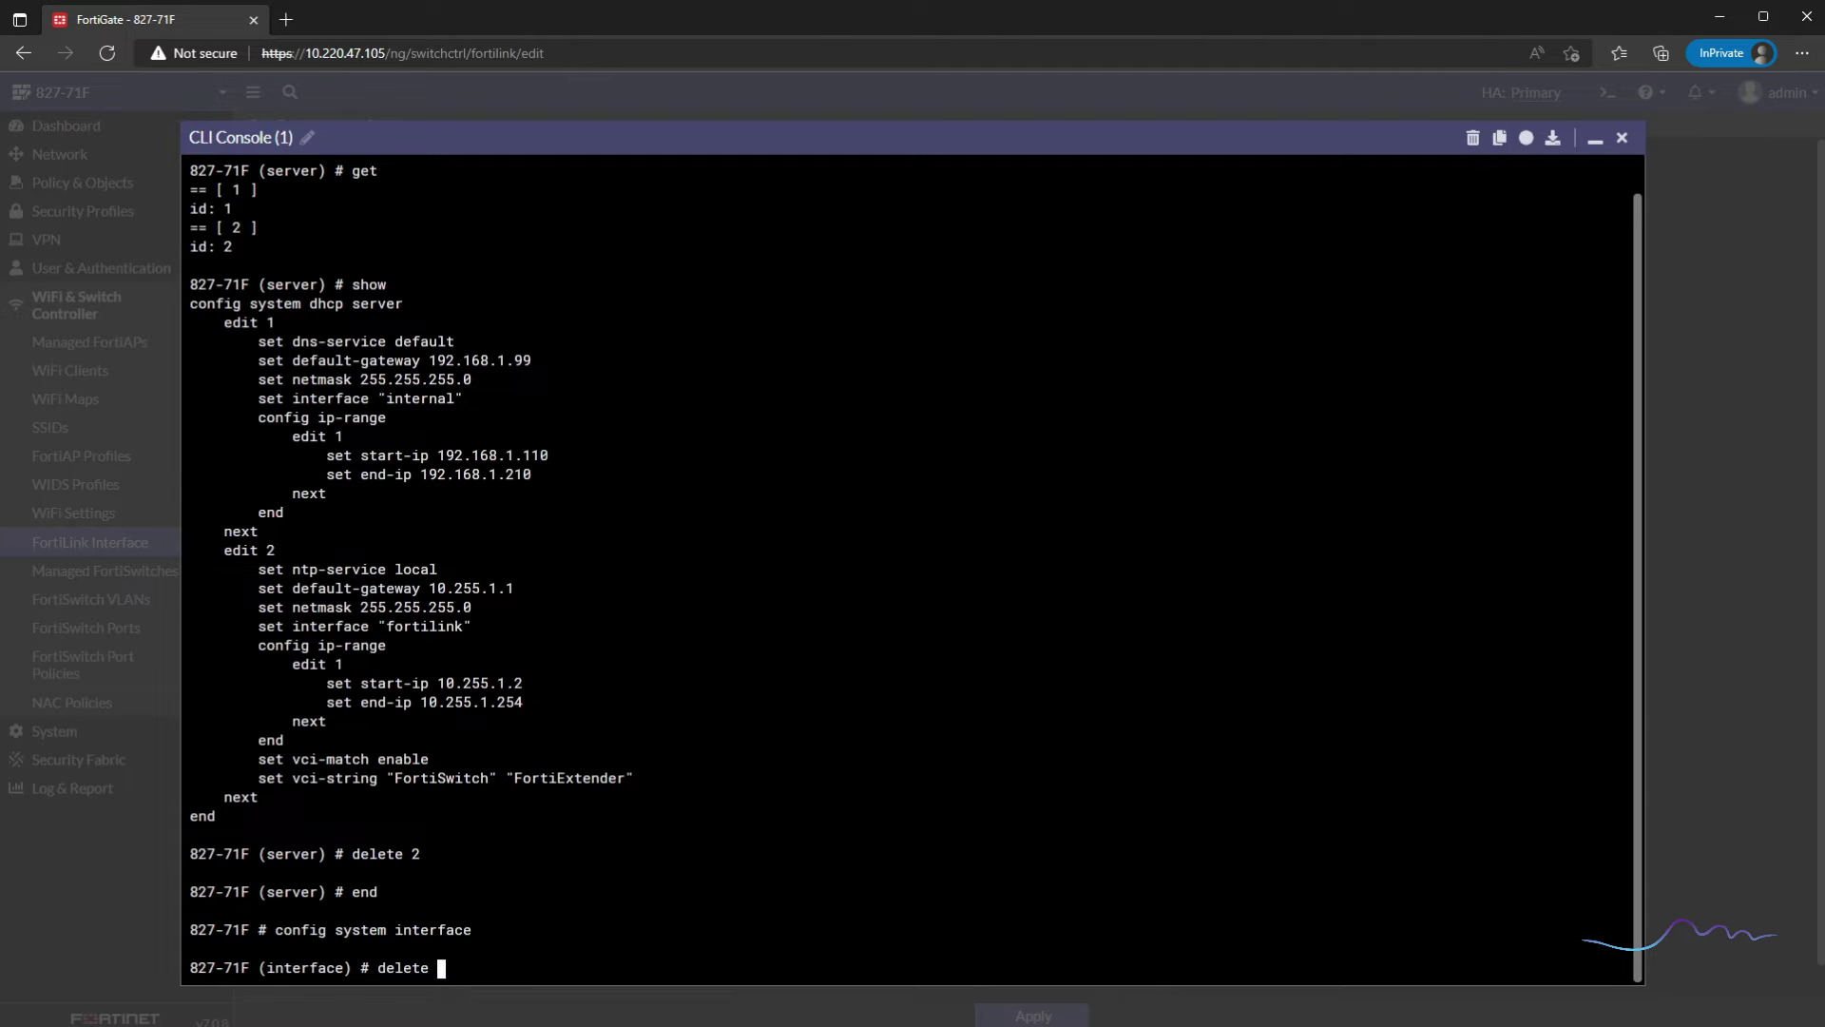
pyautogui.write('fortilink')
pyautogui.press('Return')
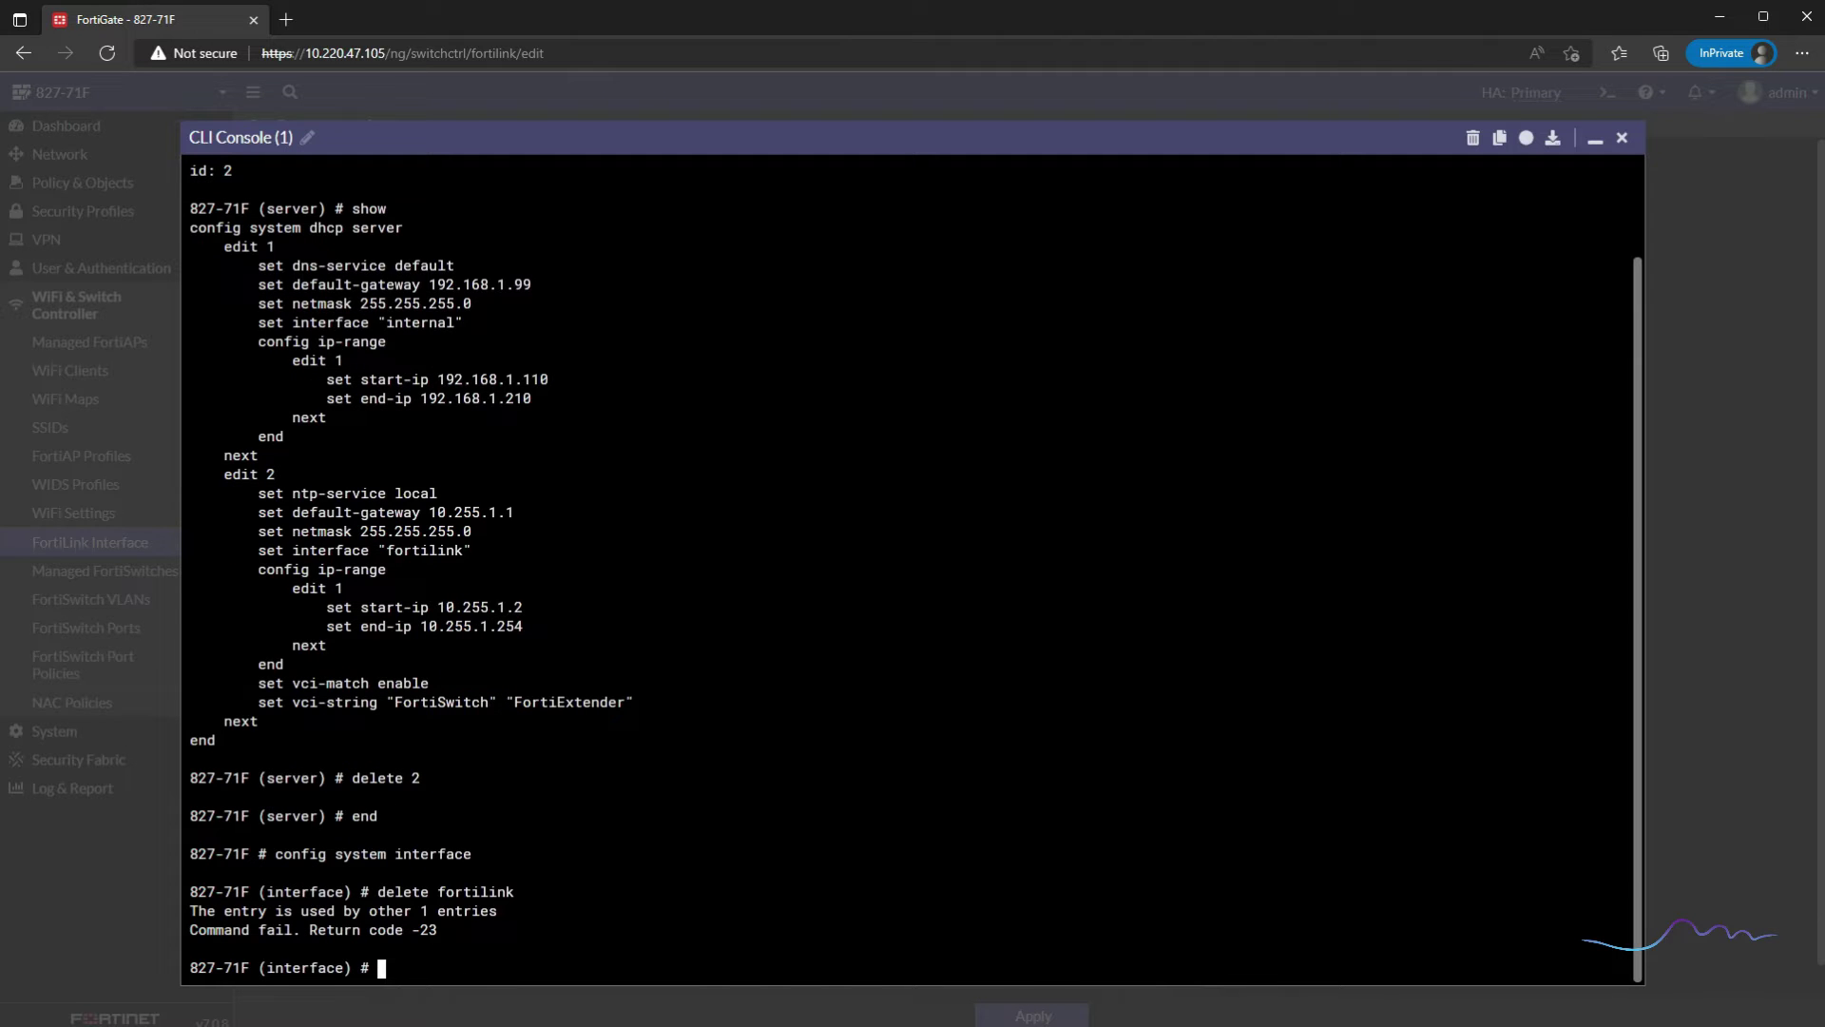
# Step: Minimize the console and look up which objects reference the fortilink interface in the network interface list
pyautogui.click(1596, 140)
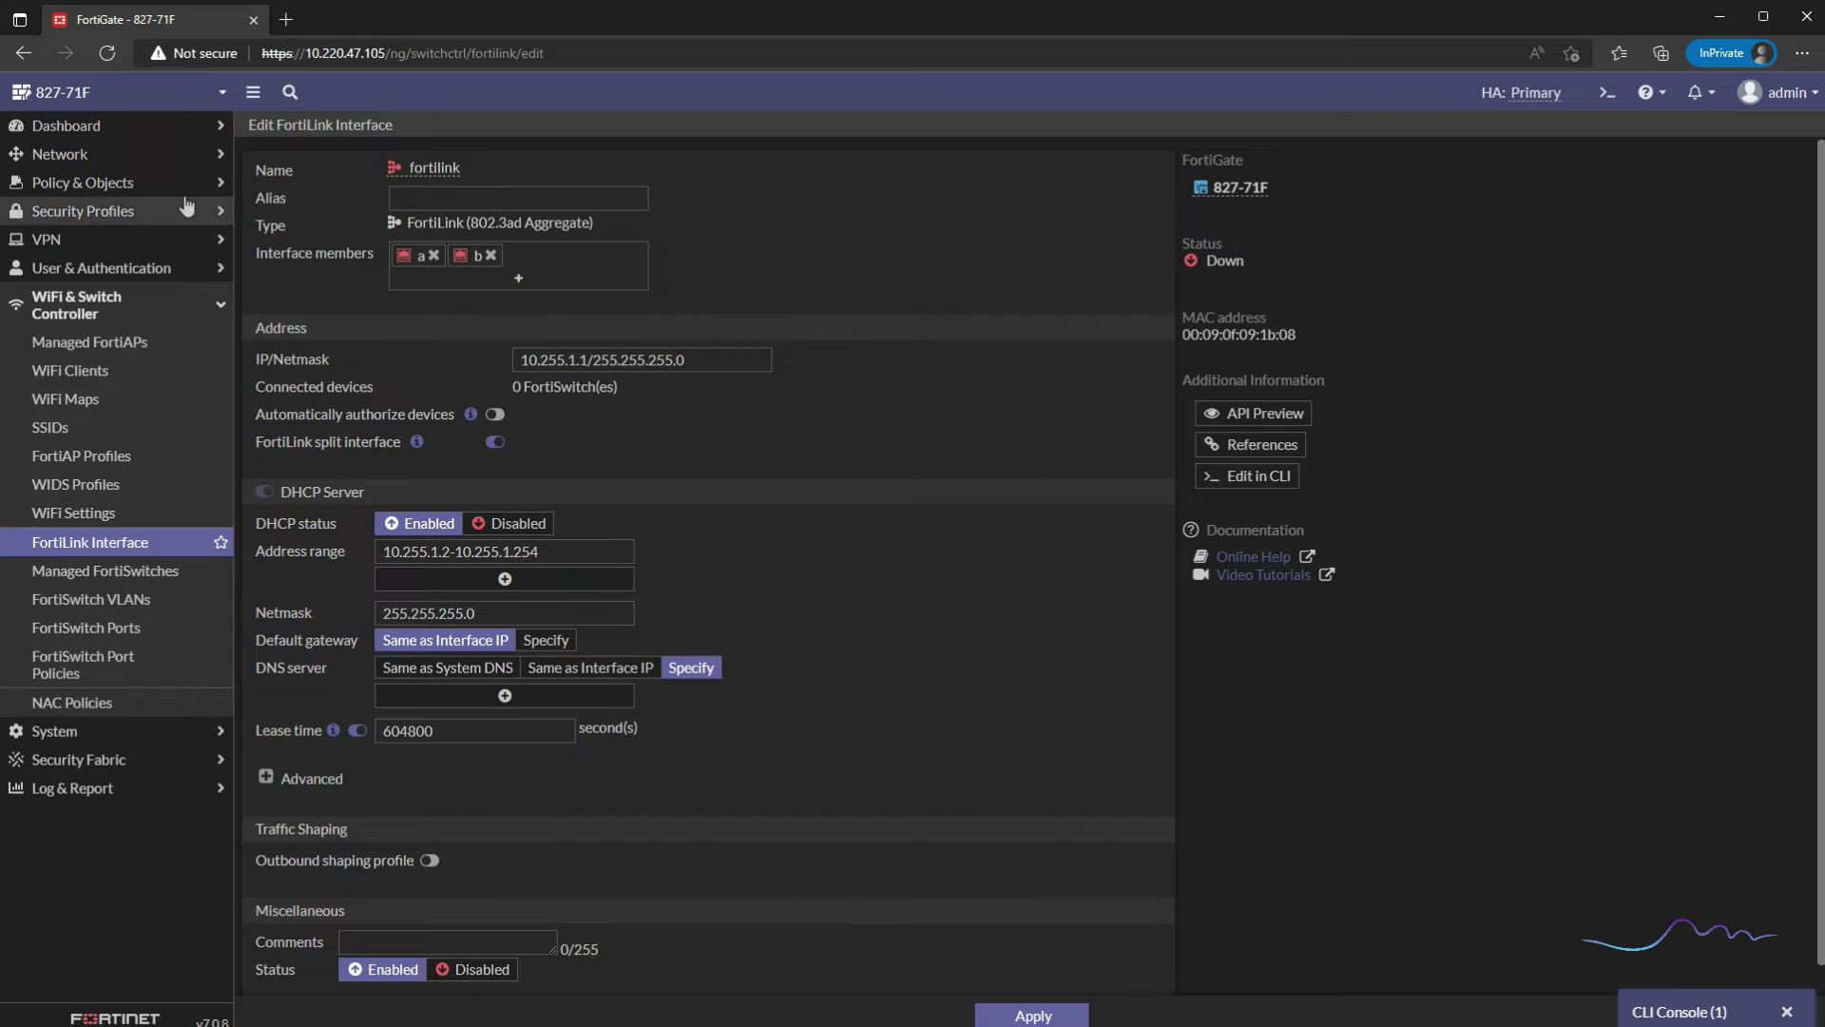
pyautogui.click(133, 154)
pyautogui.click(102, 183)
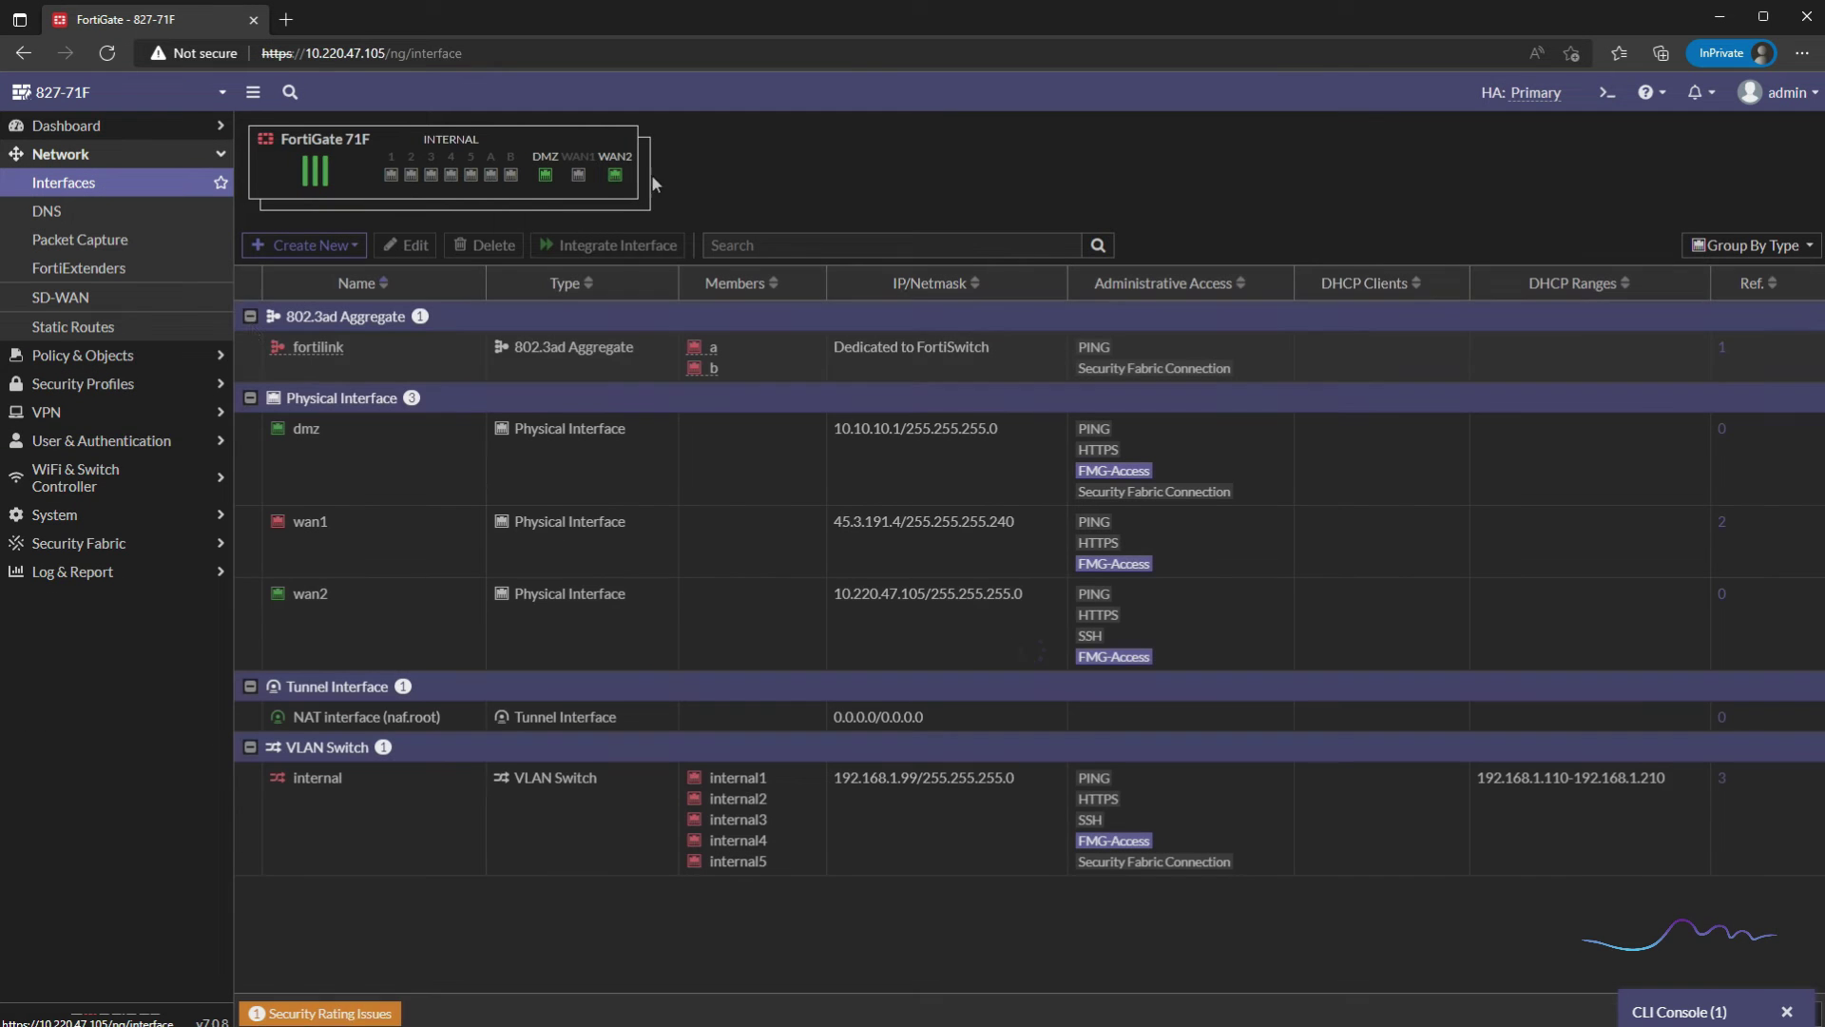
pyautogui.click(1722, 348)
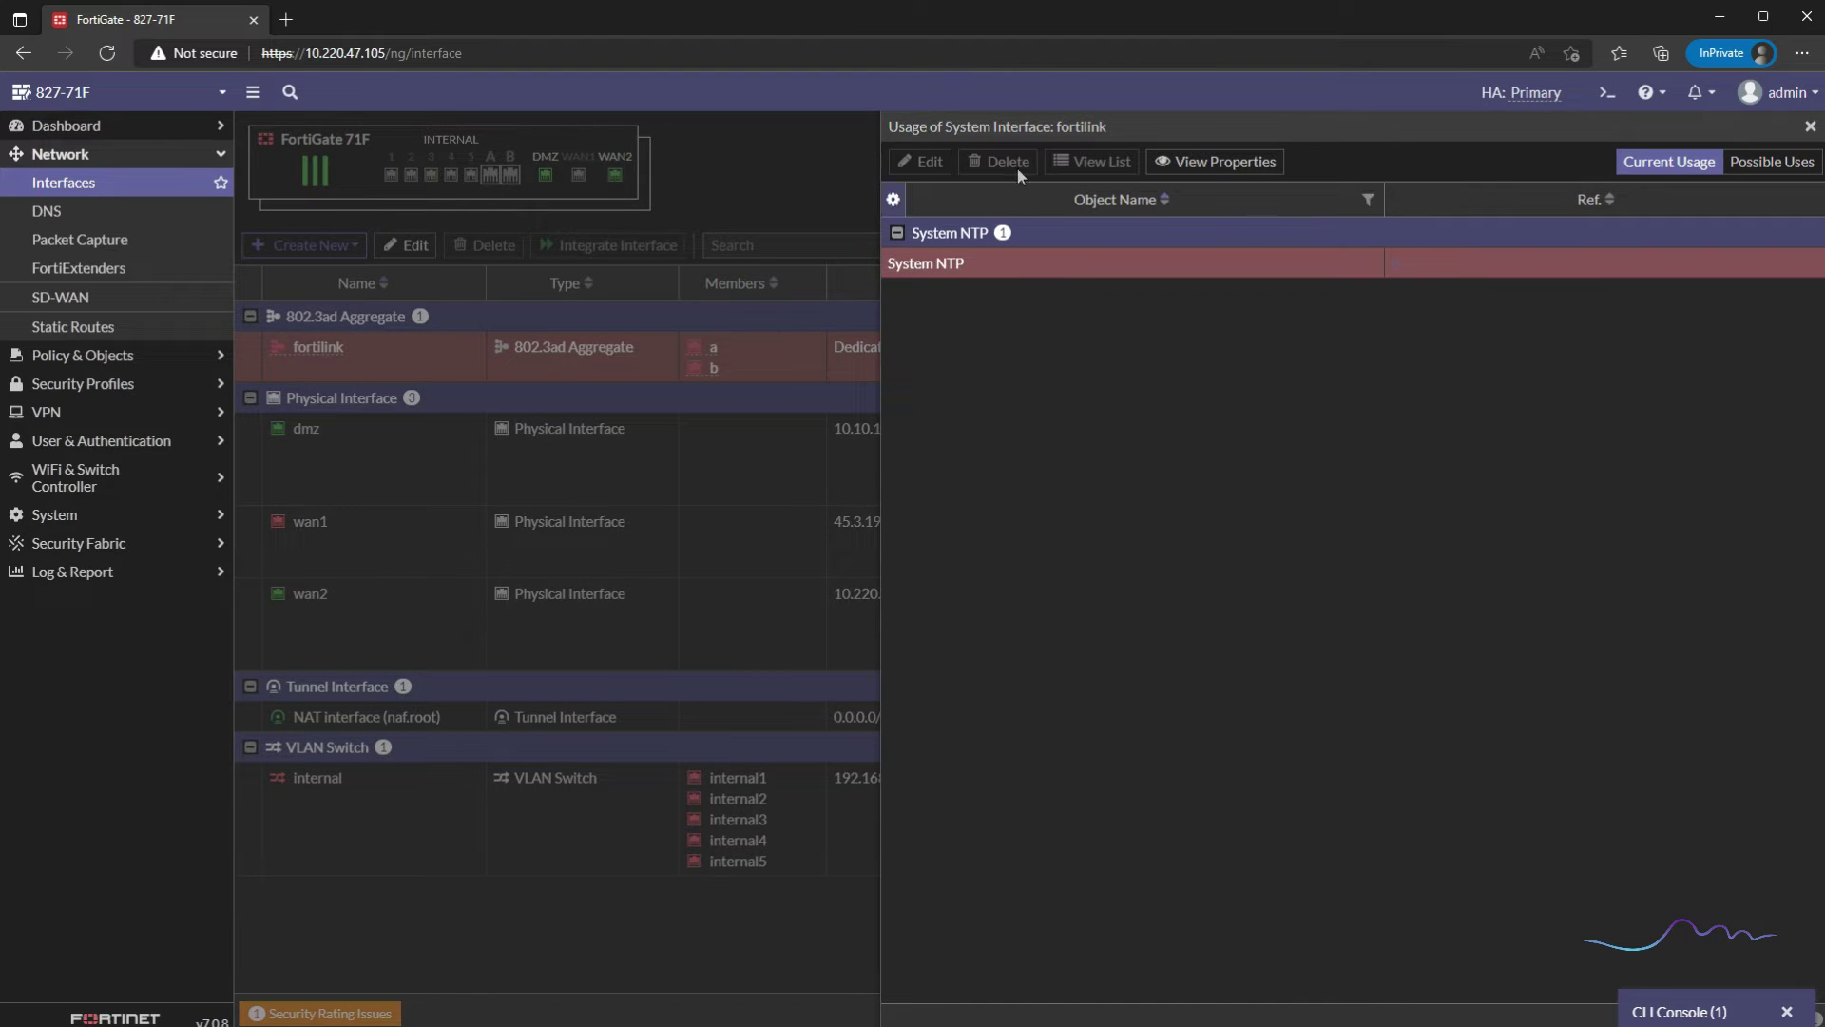
# Step: In the system settings, remove fortilink from the NTP listening interfaces, turn off the local NTP server setup, and apply the changes
pyautogui.click(111, 512)
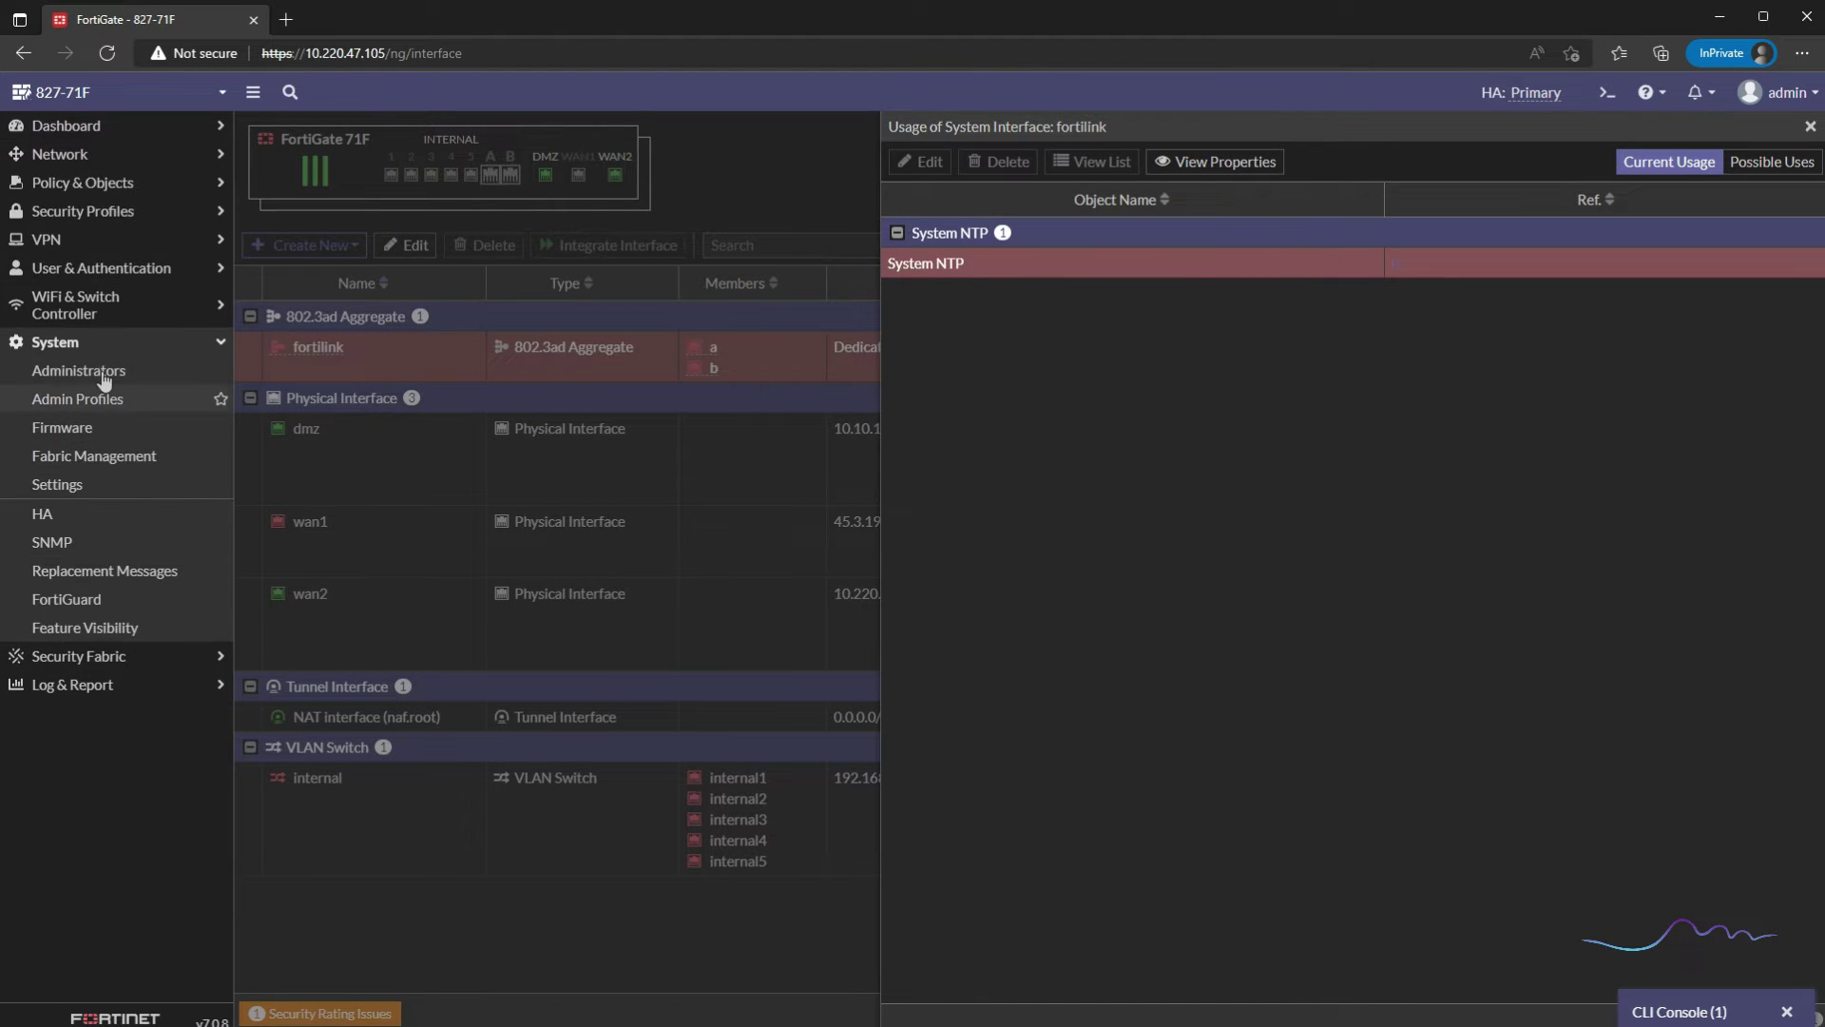
pyautogui.click(85, 486)
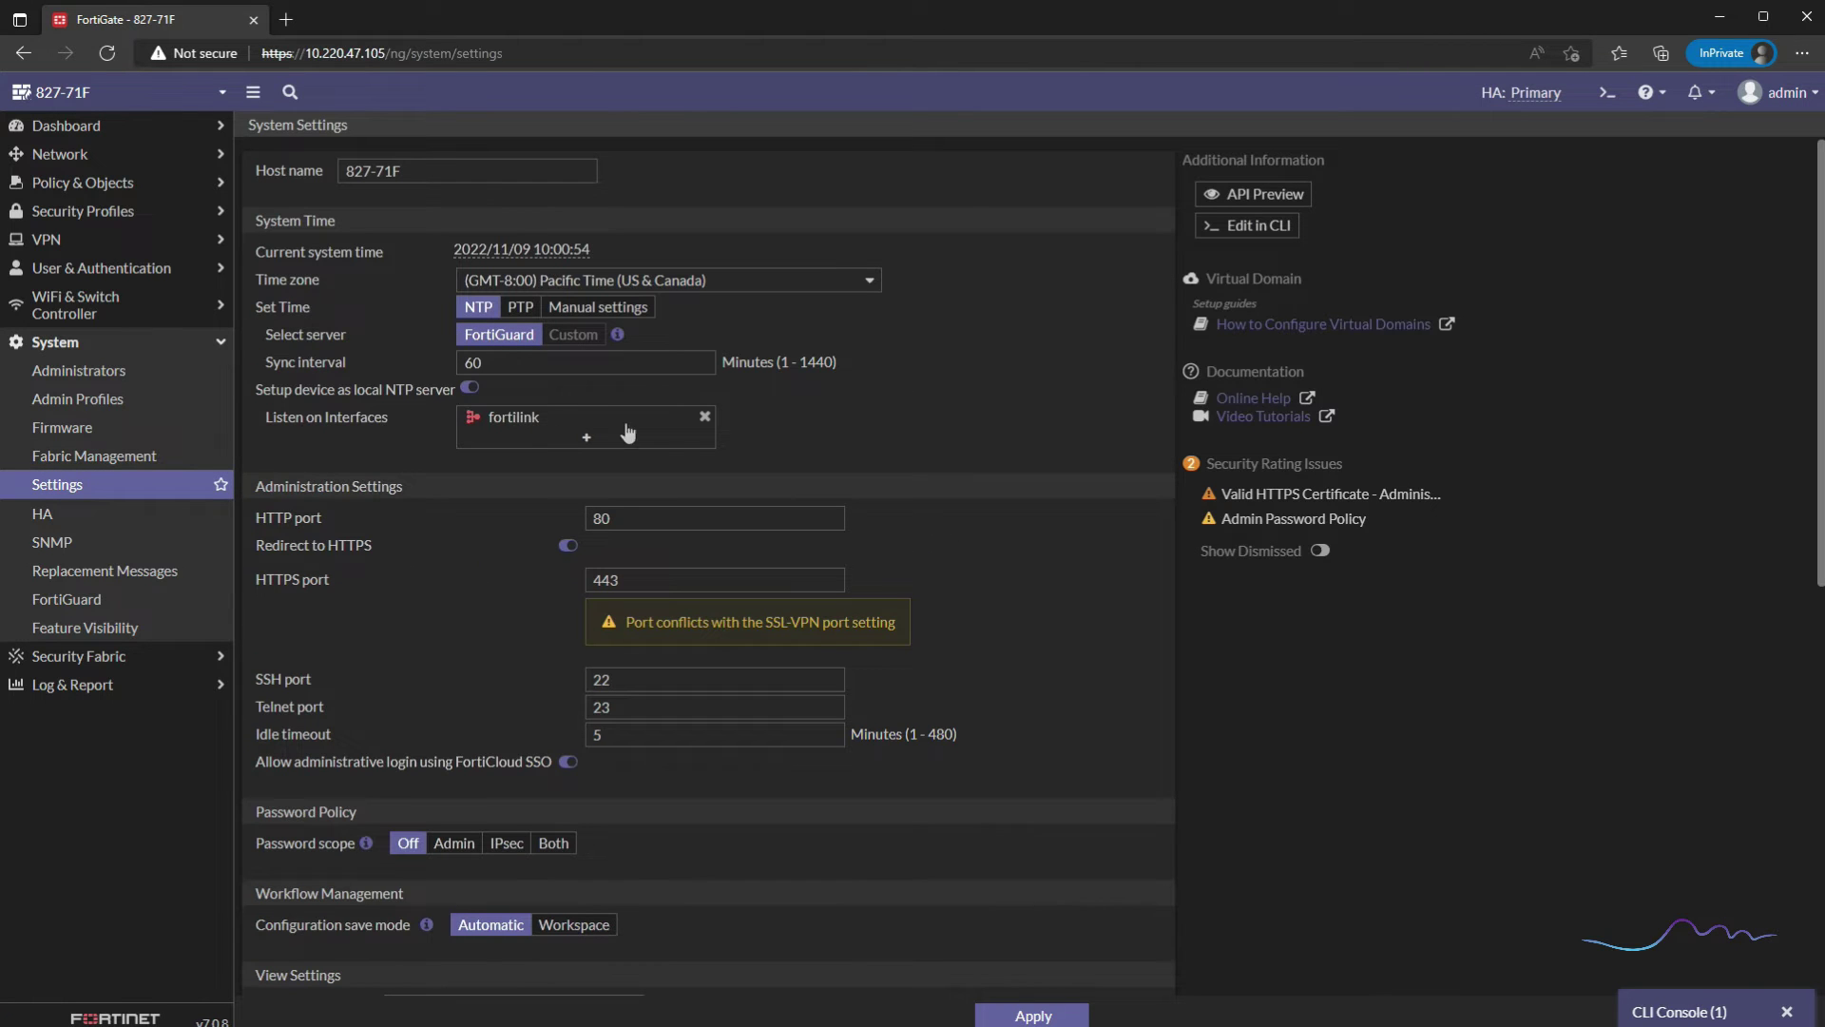
pyautogui.click(704, 416)
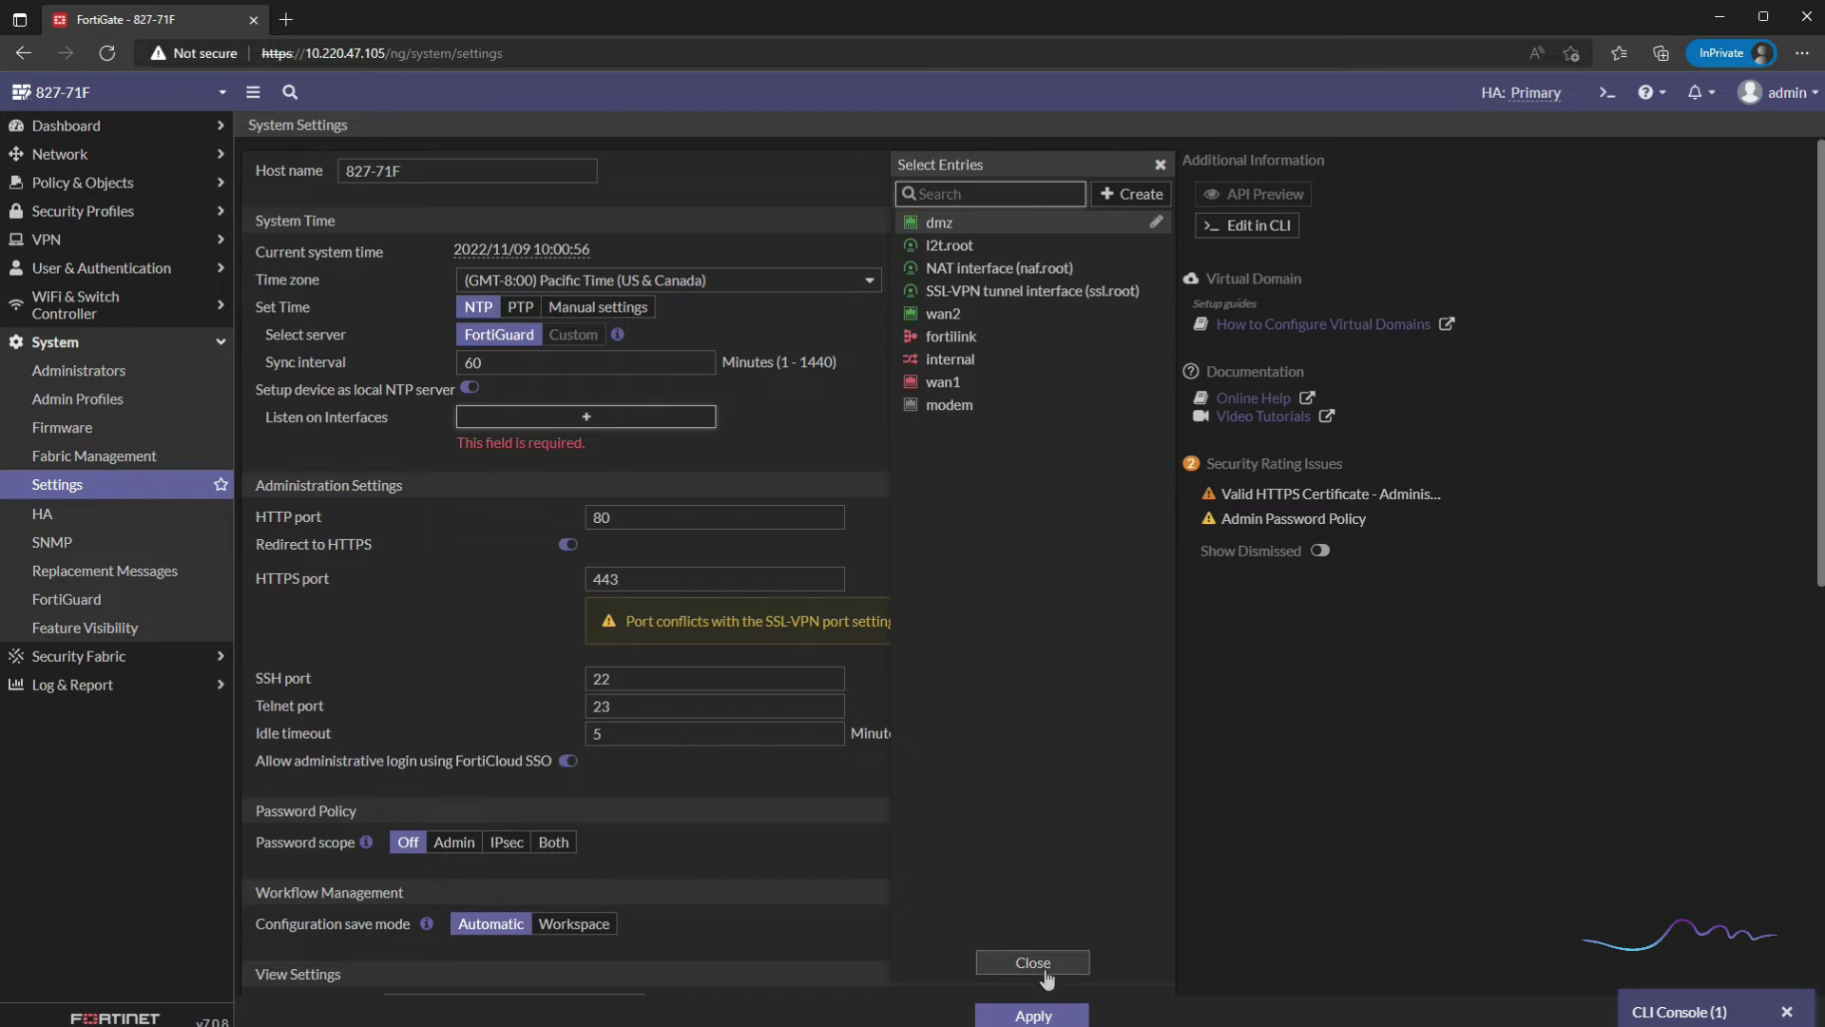
pyautogui.click(469, 387)
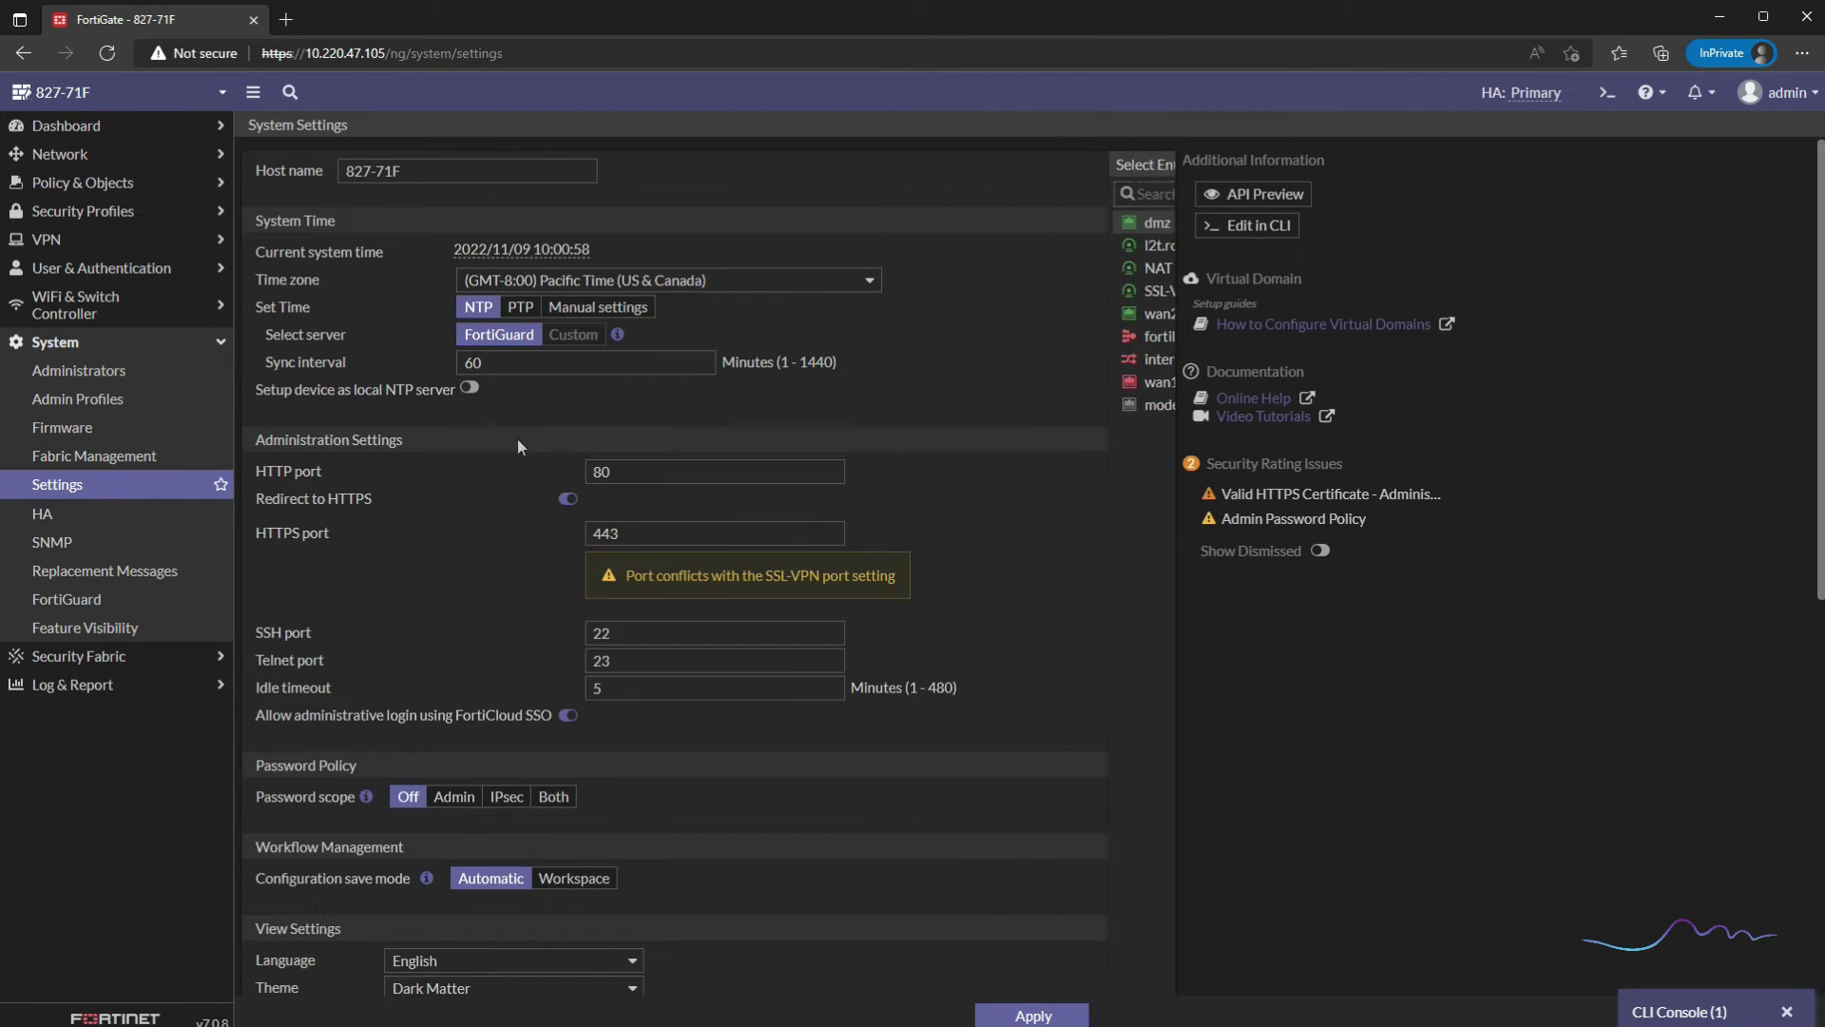
pyautogui.click(1059, 1013)
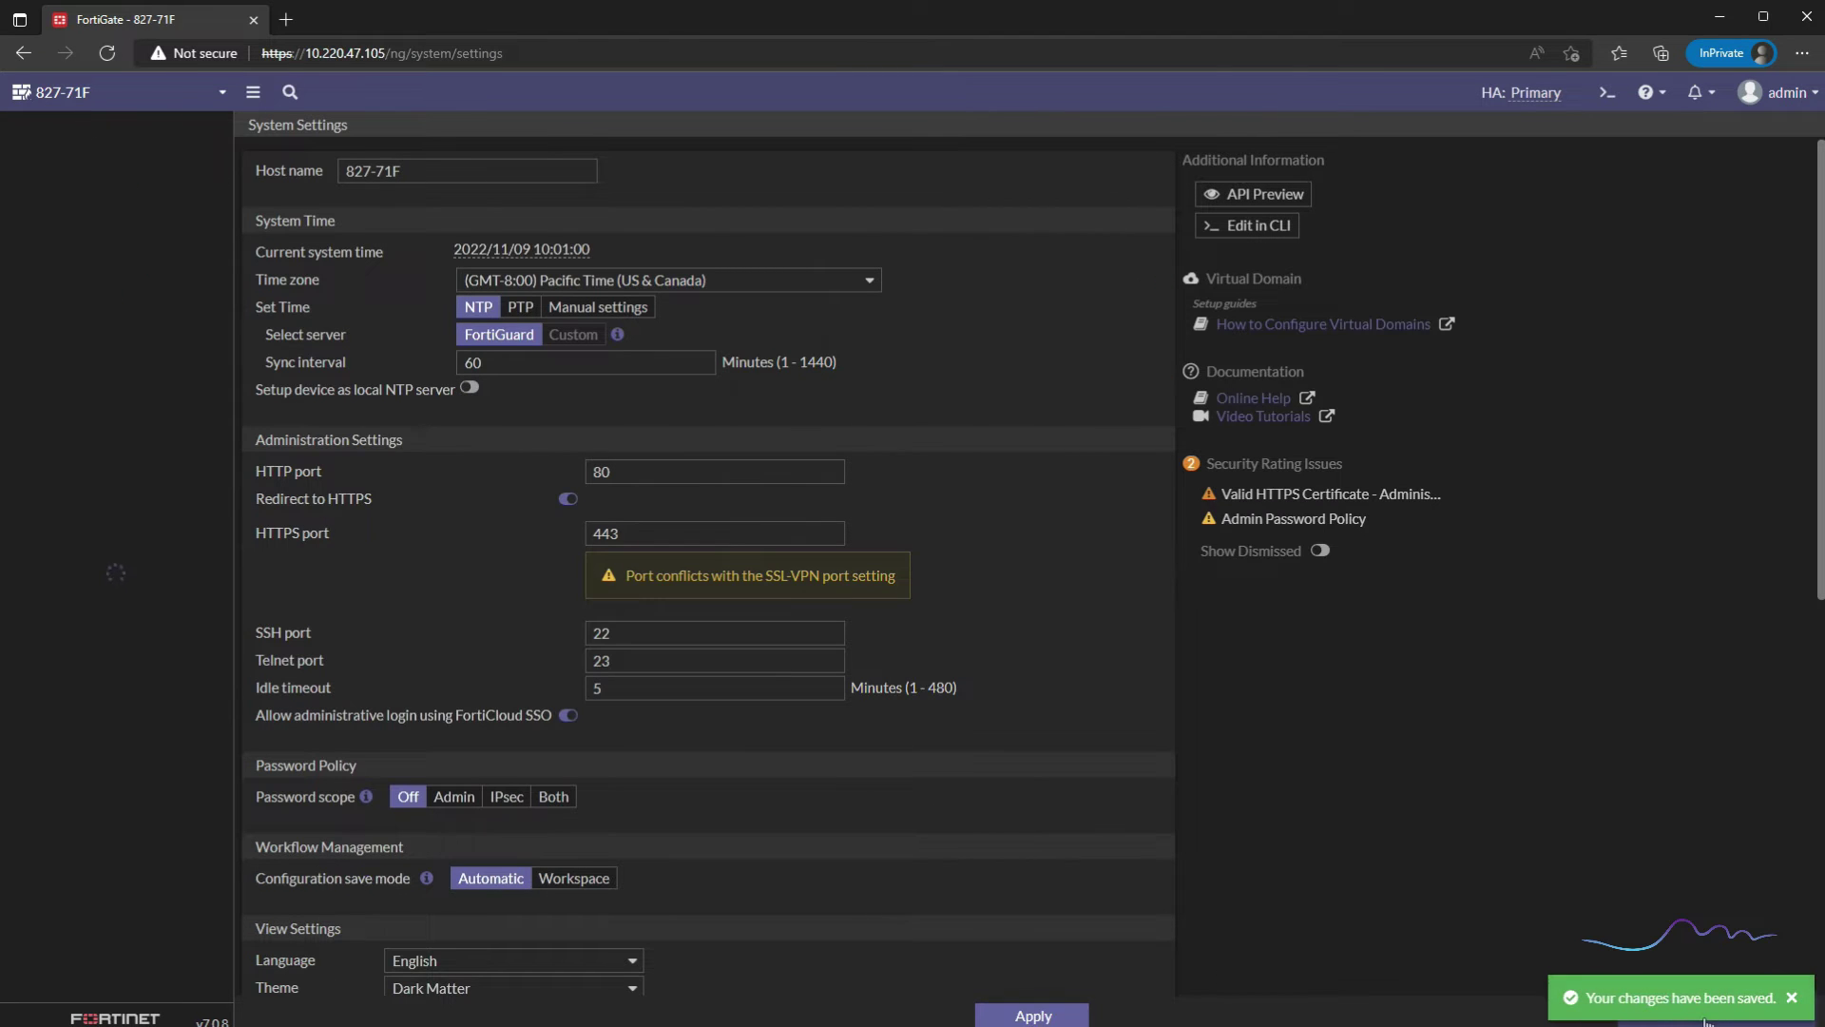
pyautogui.click(1794, 1000)
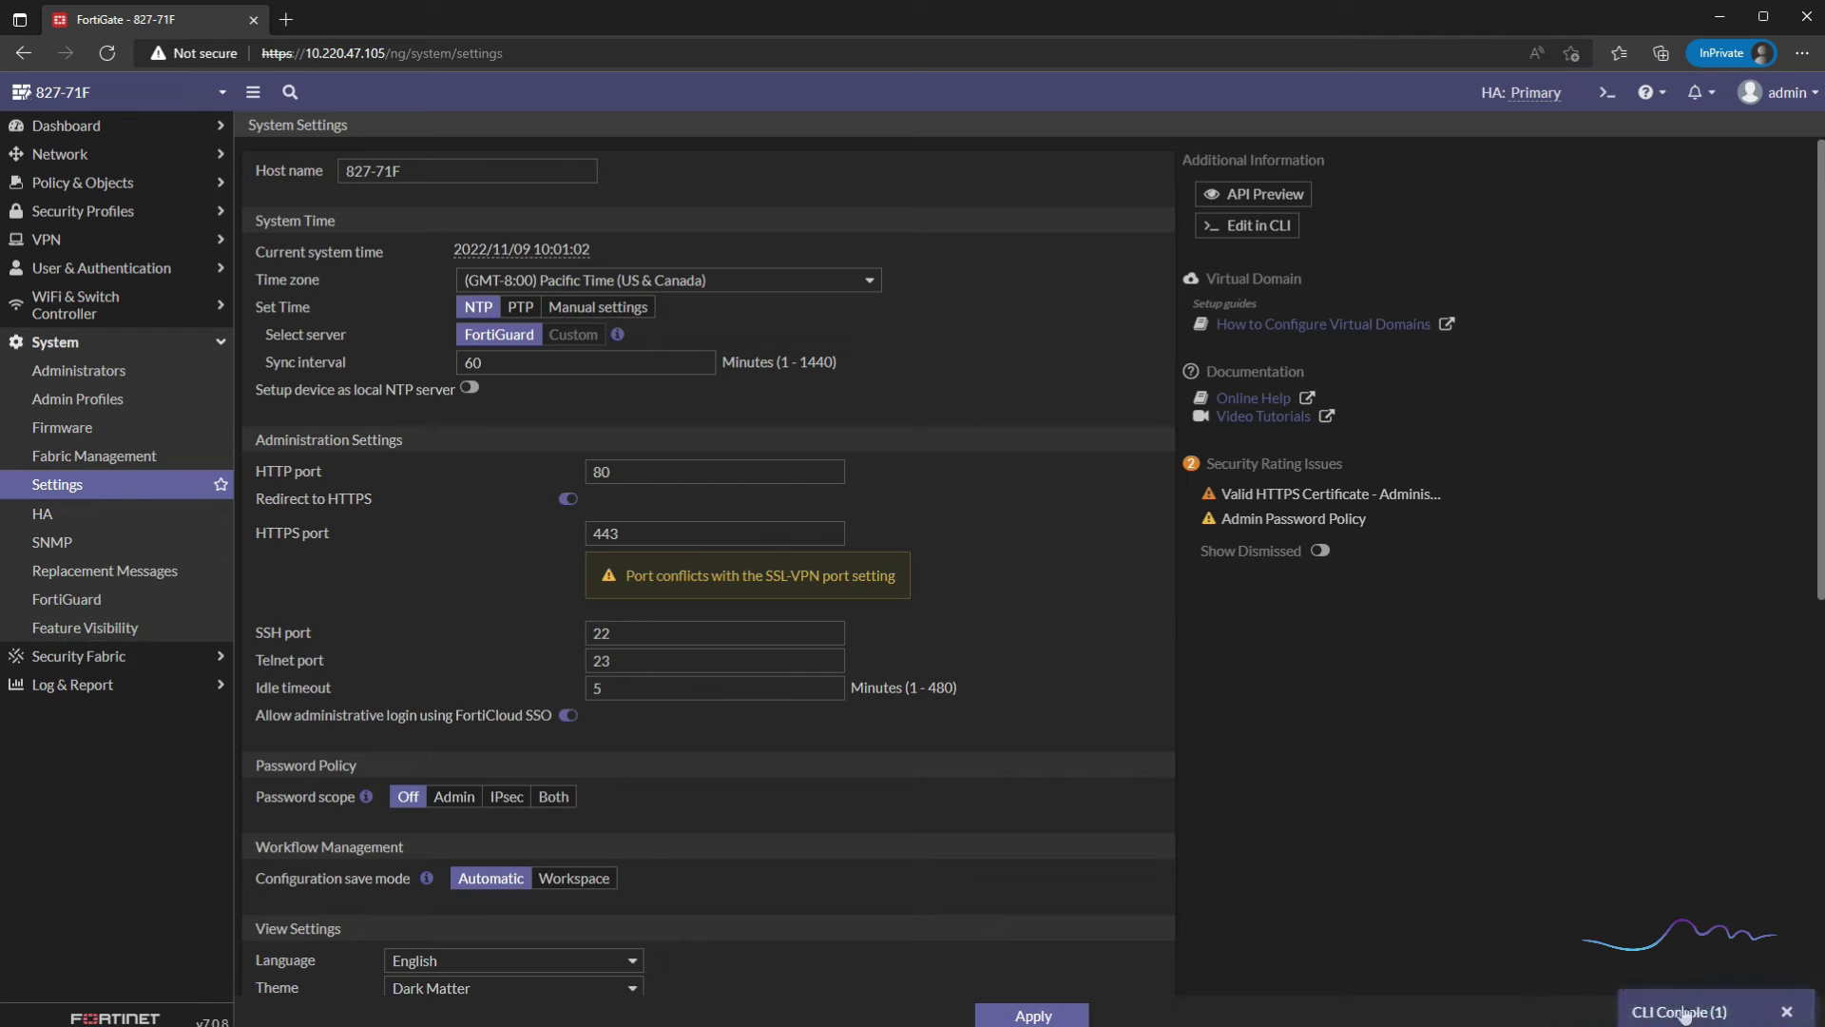
# Step: Restore the CLI console, rerun "delete fortilink", end the interface configuration, and close the console
pyautogui.click(1678, 1010)
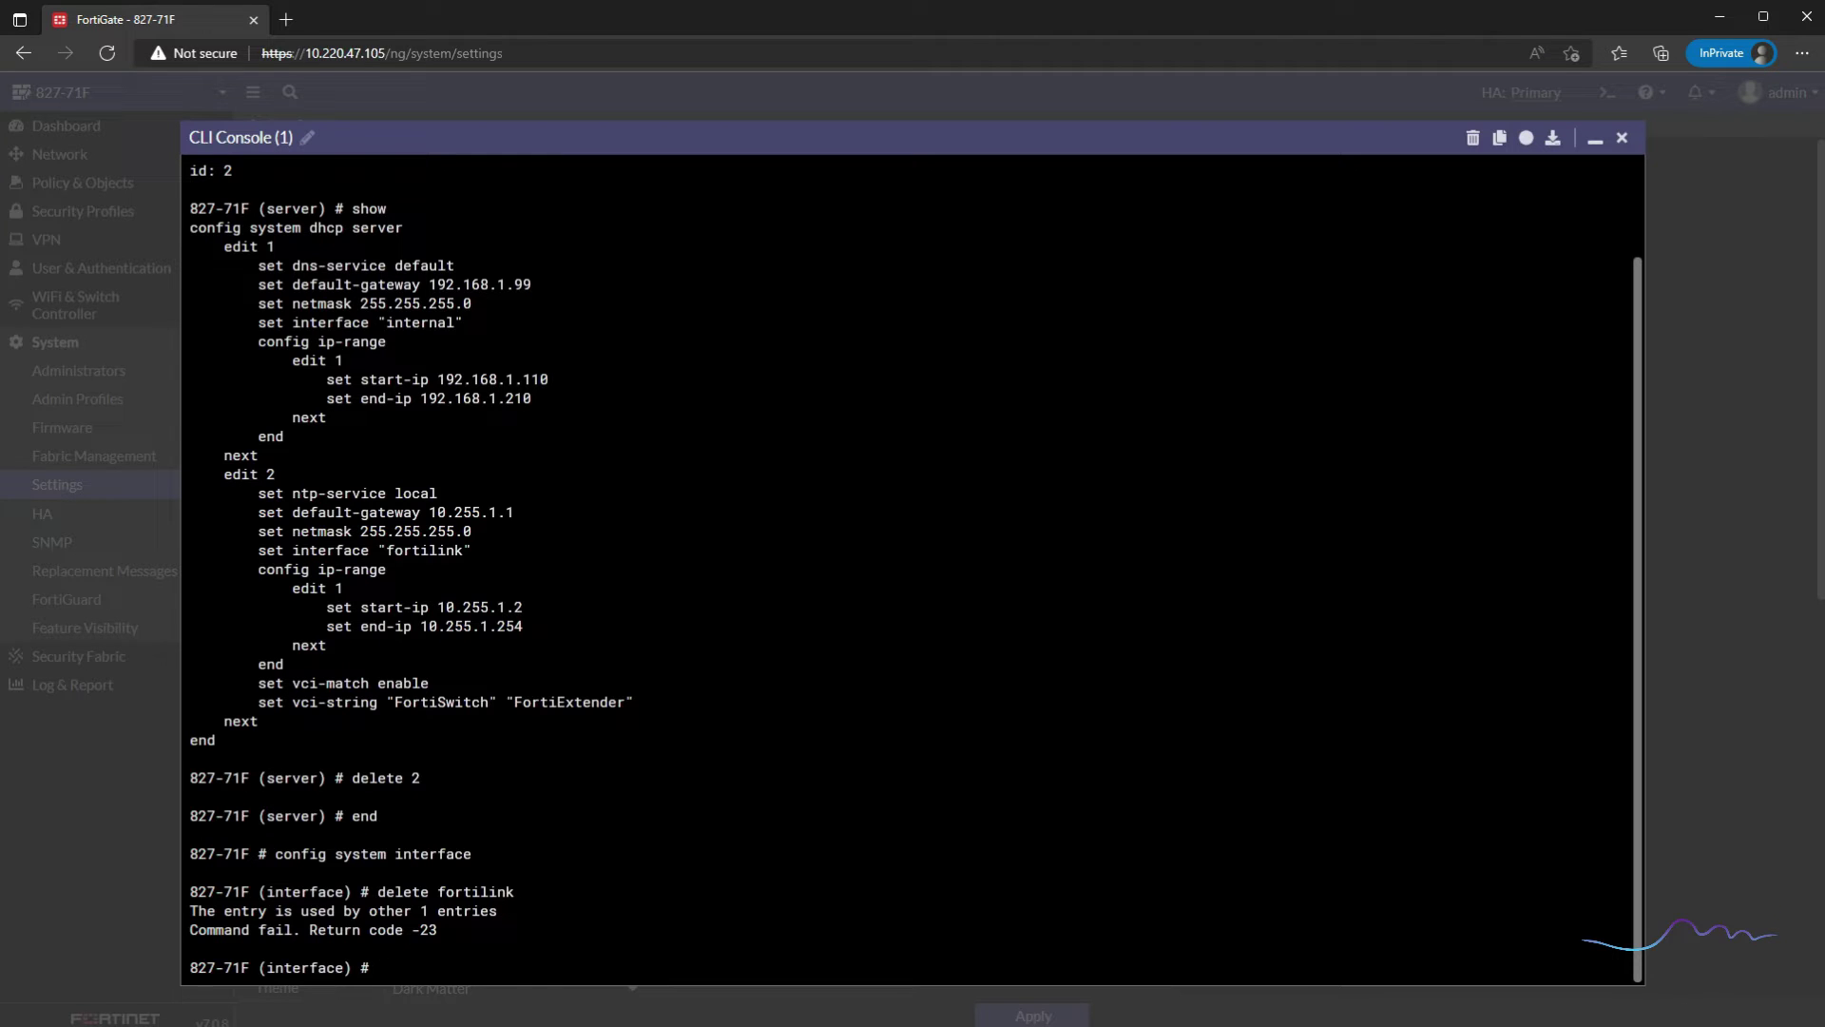
pyautogui.press('Up')
pyautogui.press('Return')
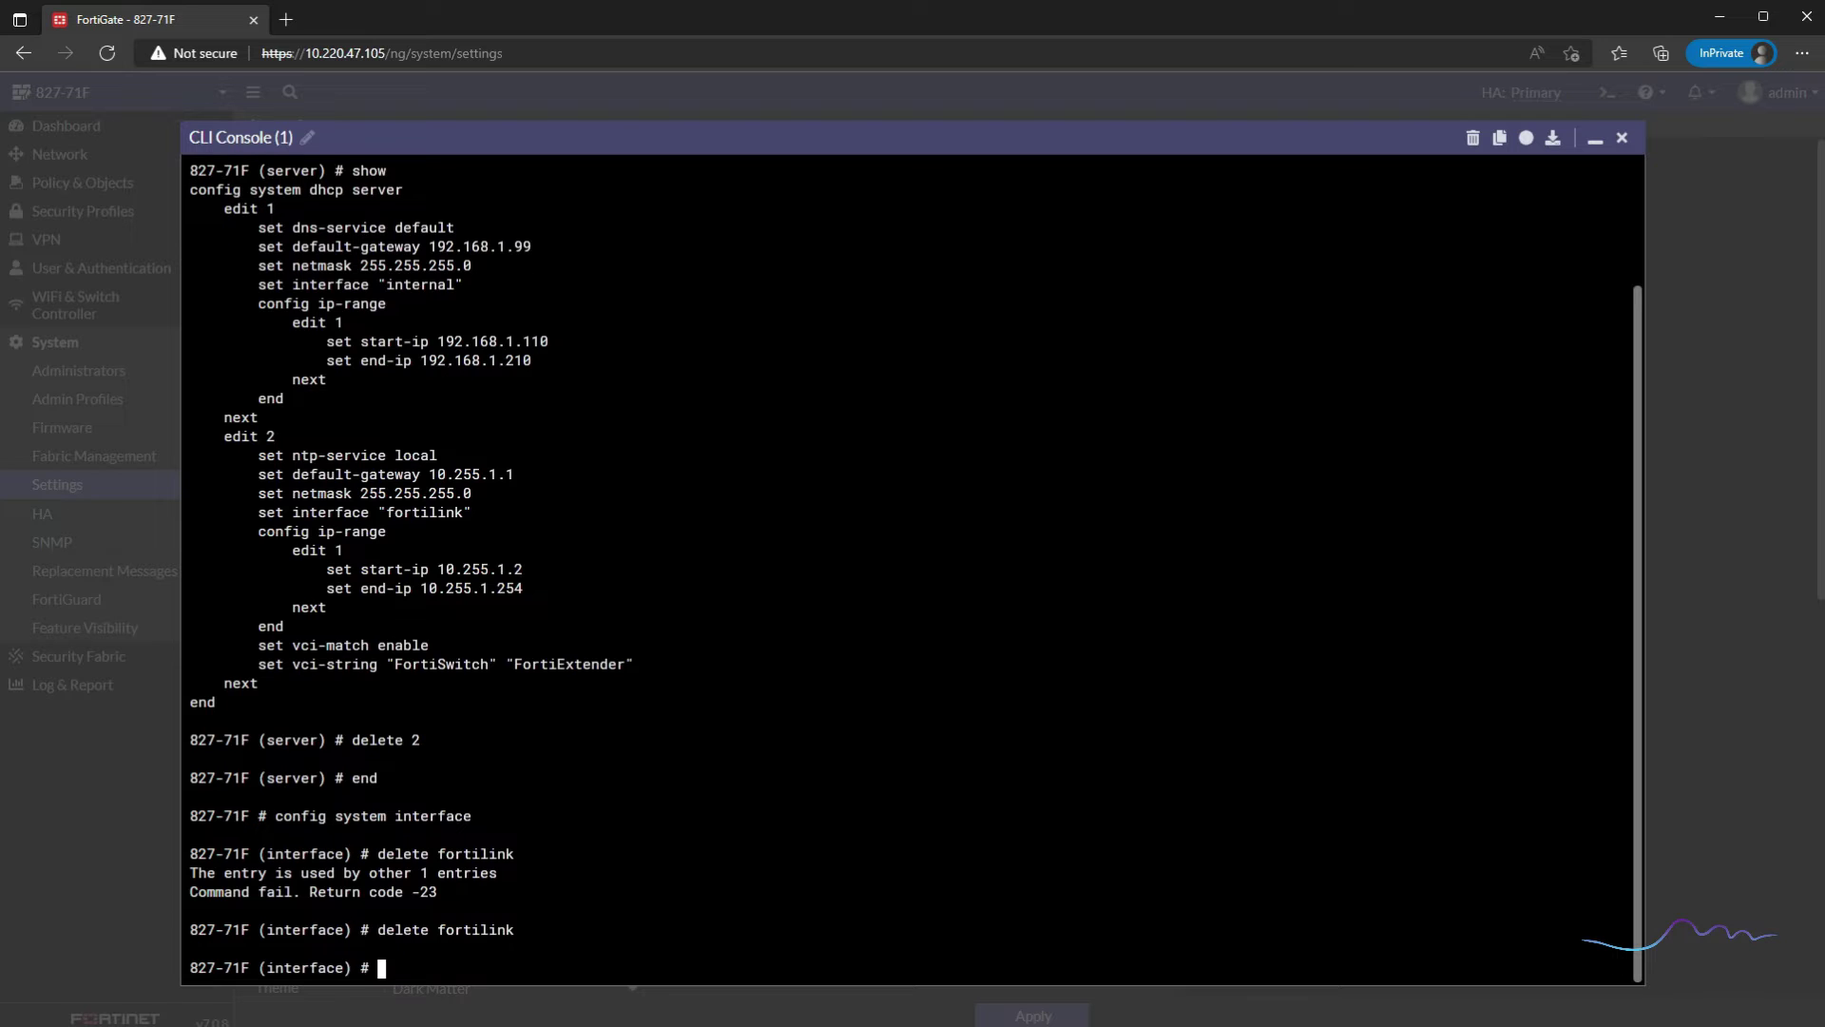
pyautogui.write('end')
pyautogui.press('Return')
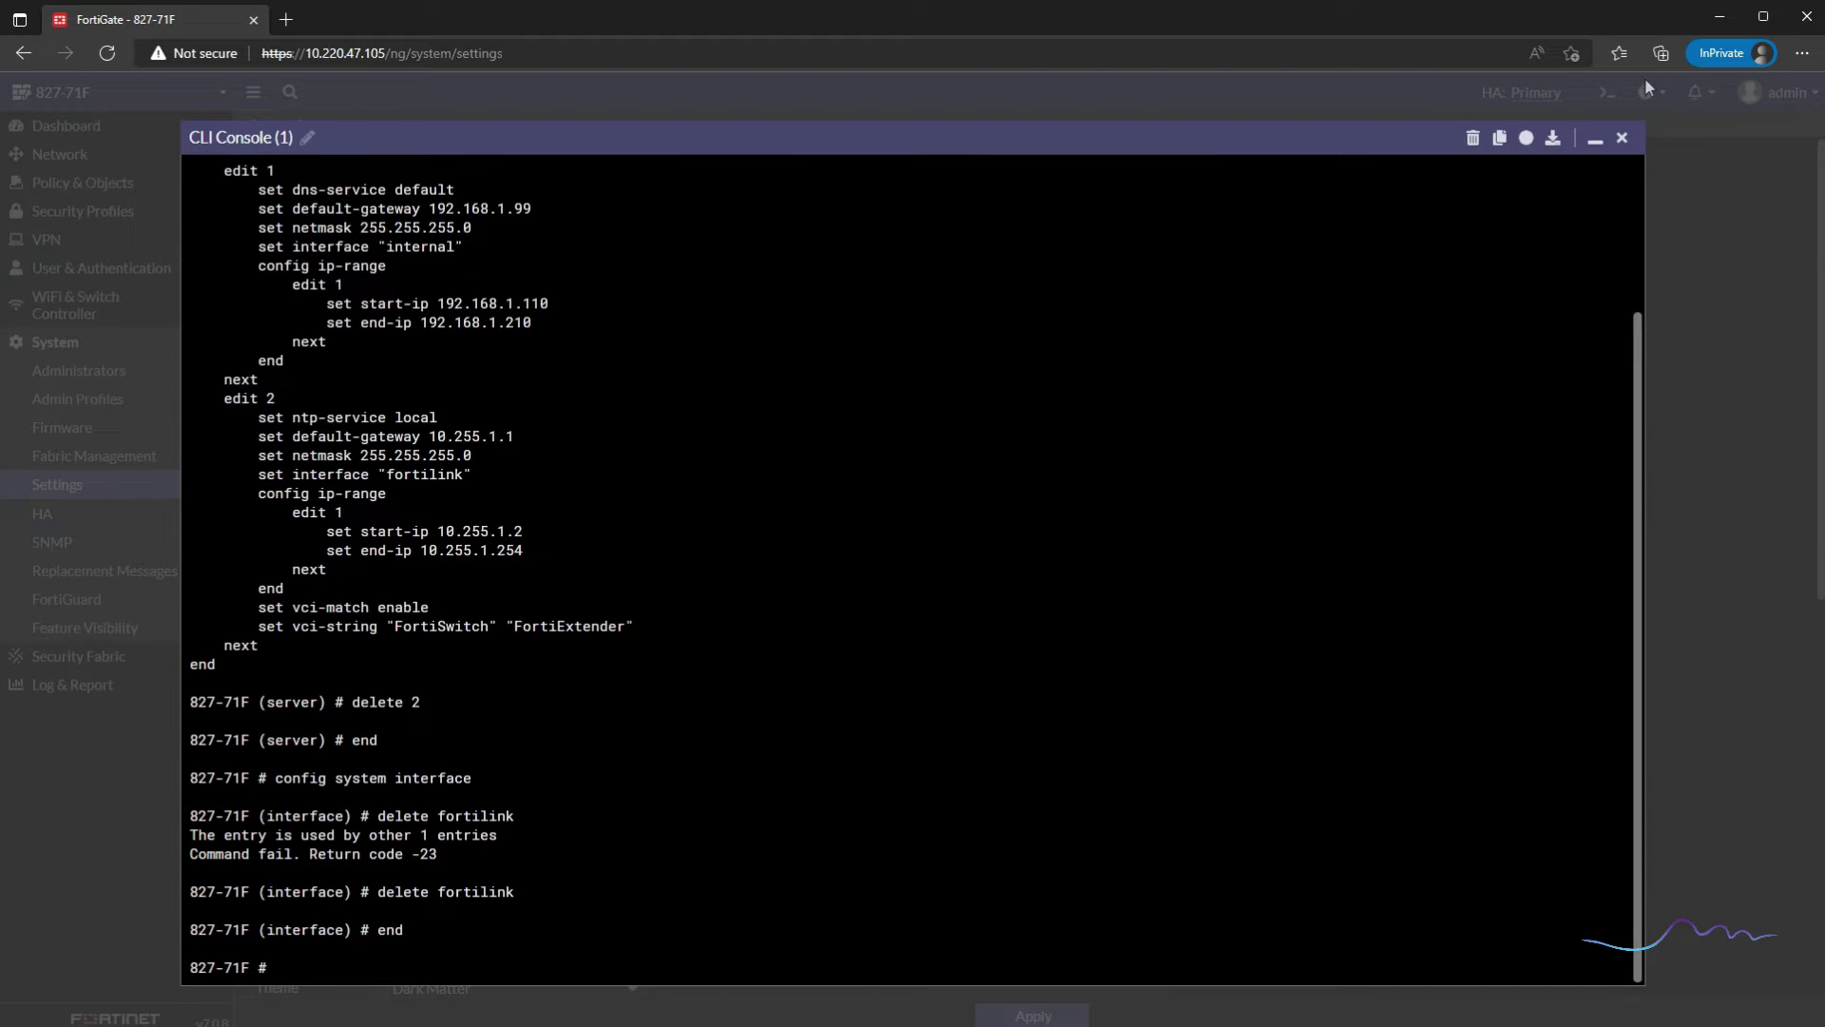
pyautogui.click(1622, 136)
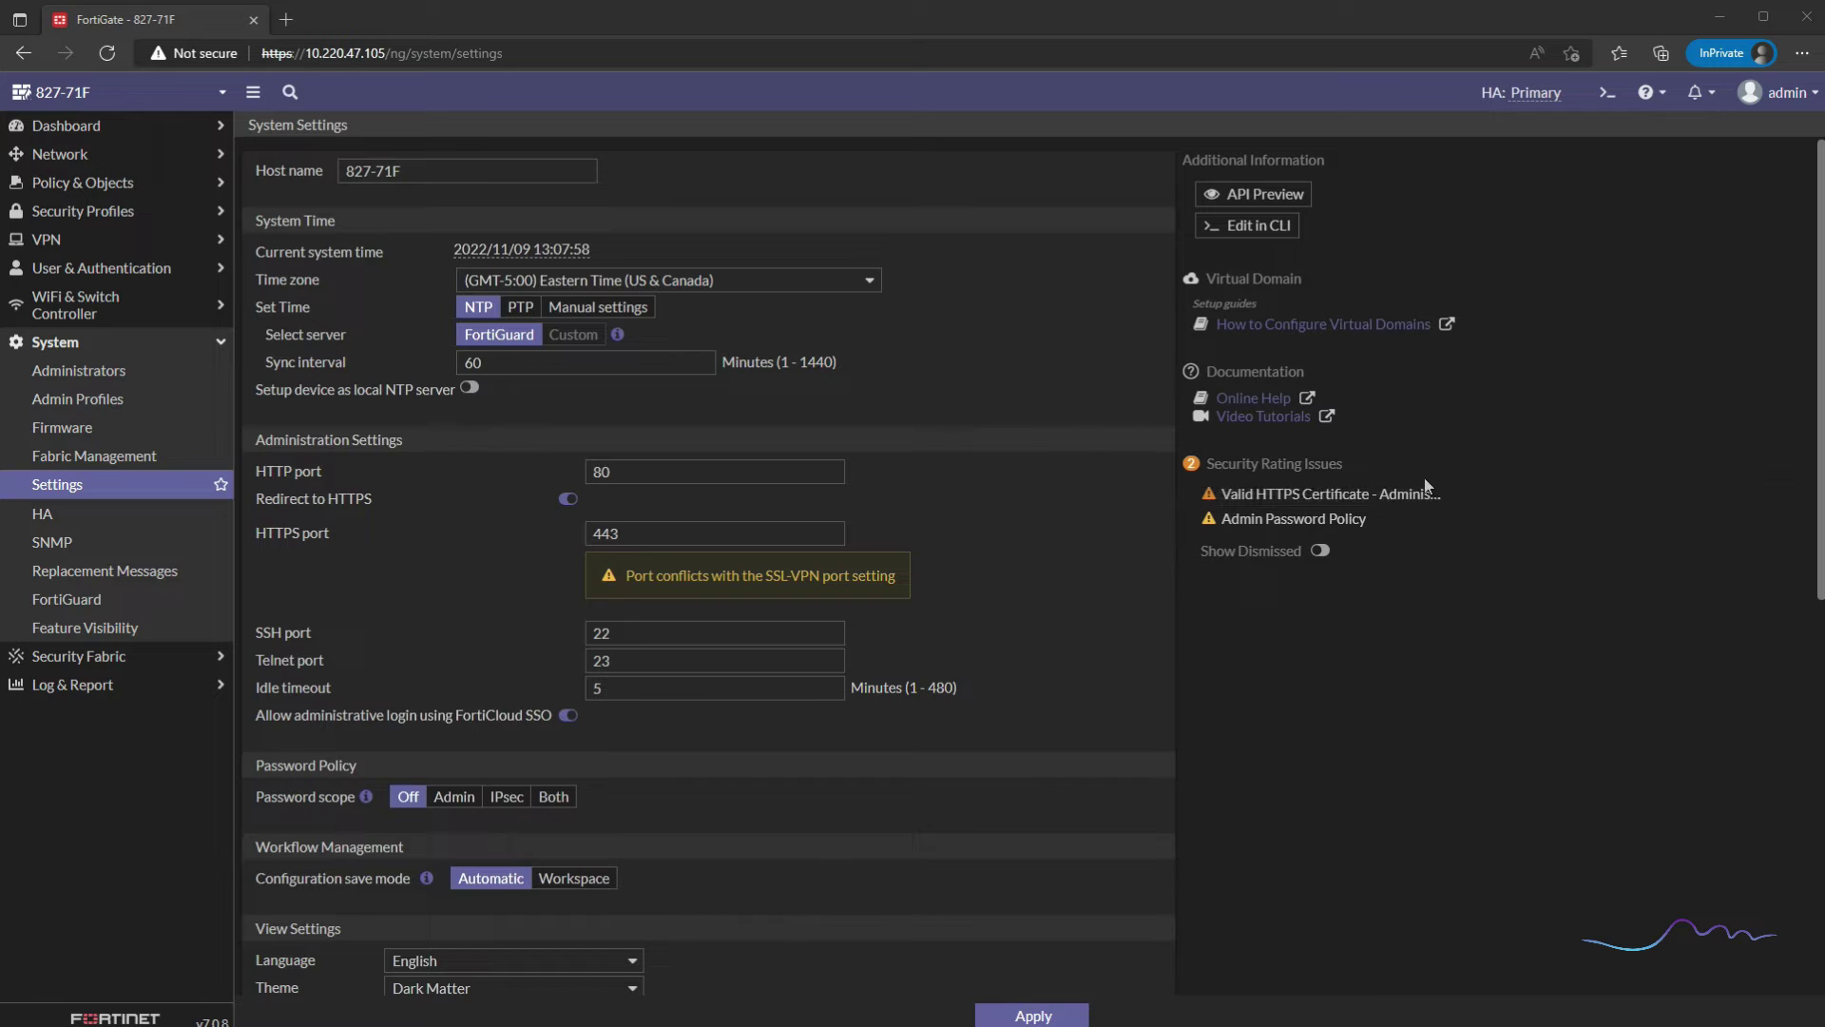
# Step: Open a new CLI console and create an interface named uv.link under "config system interface"
pyautogui.click(1607, 94)
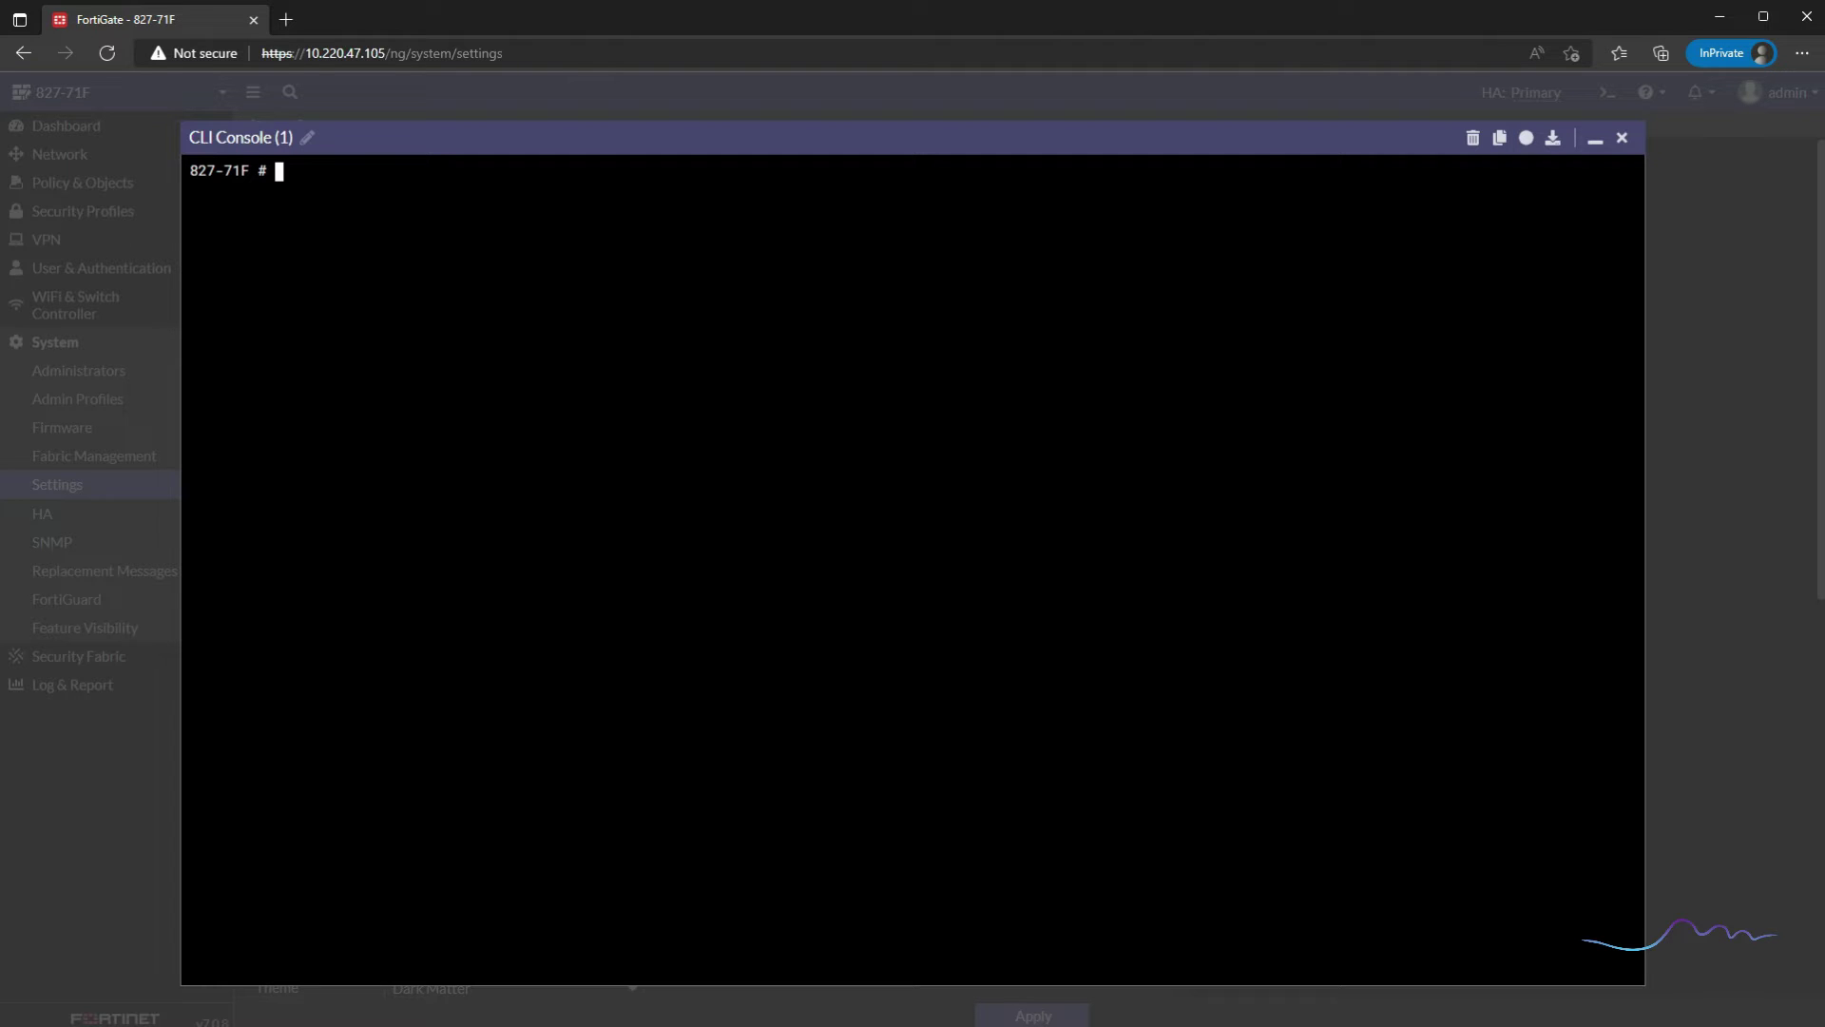
pyautogui.write('config system interface')
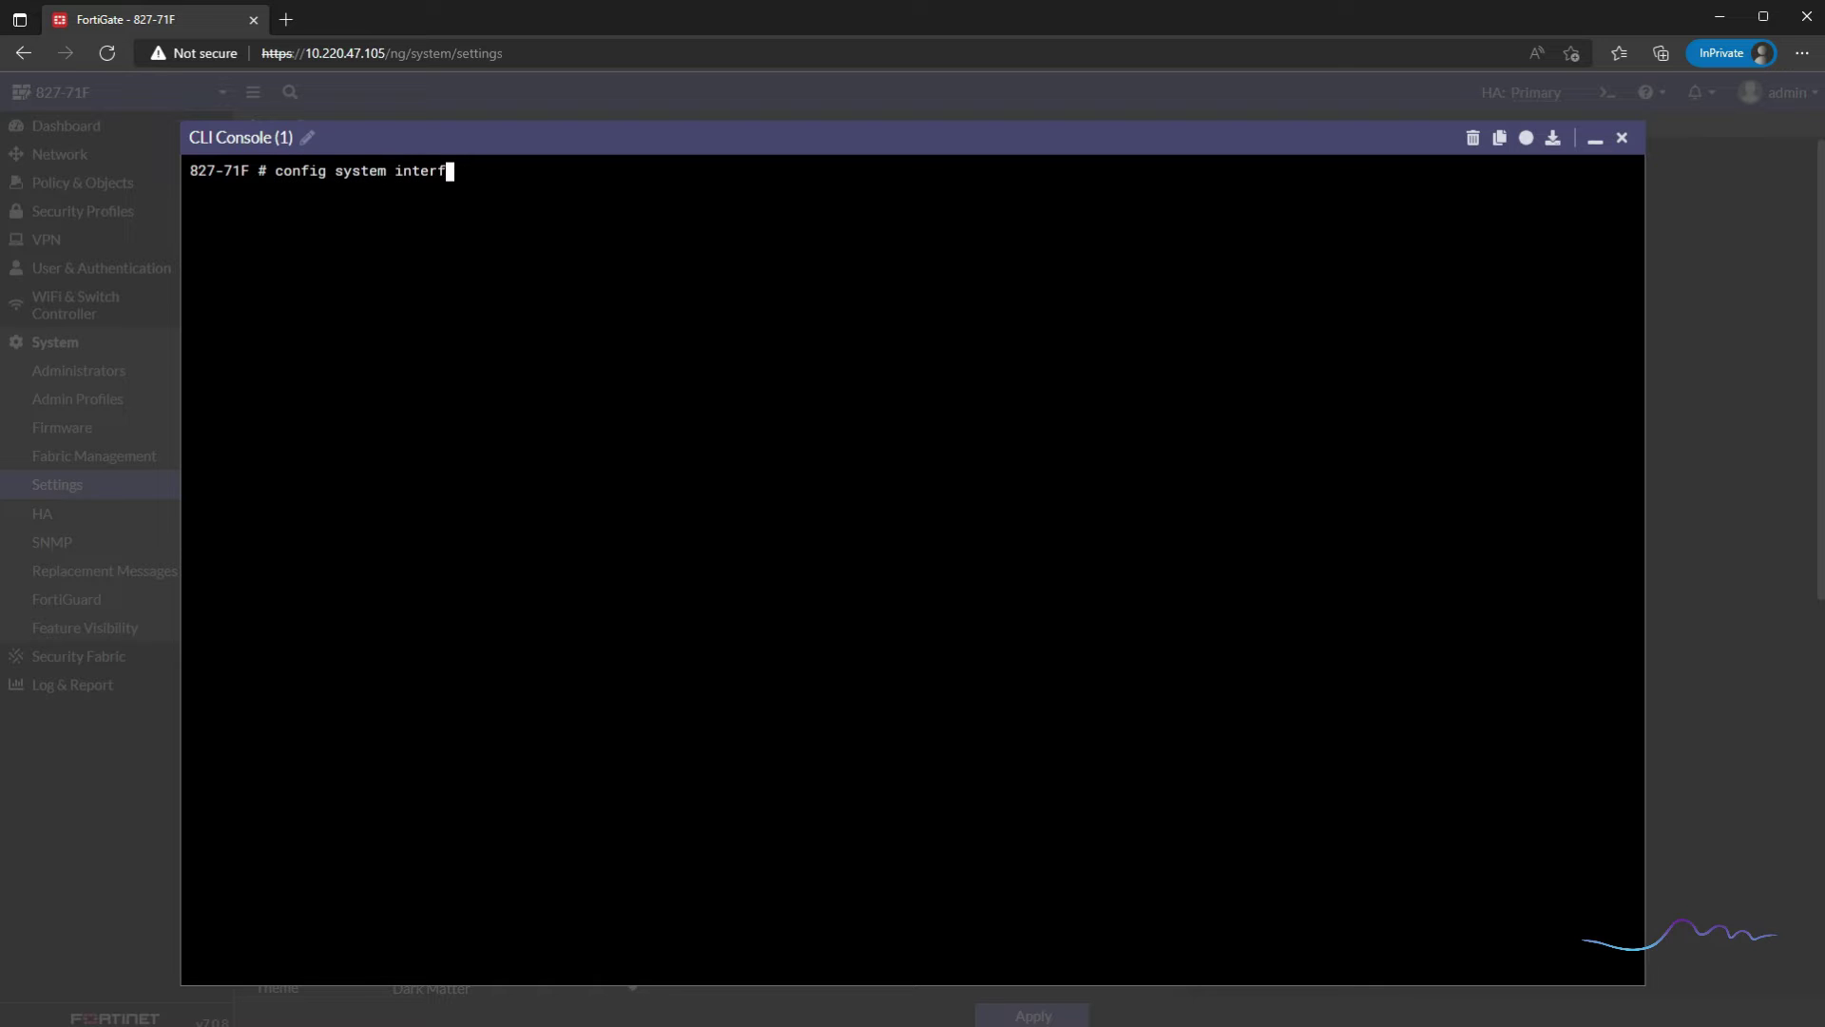
pyautogui.press('Return')
pyautogui.write('edi')
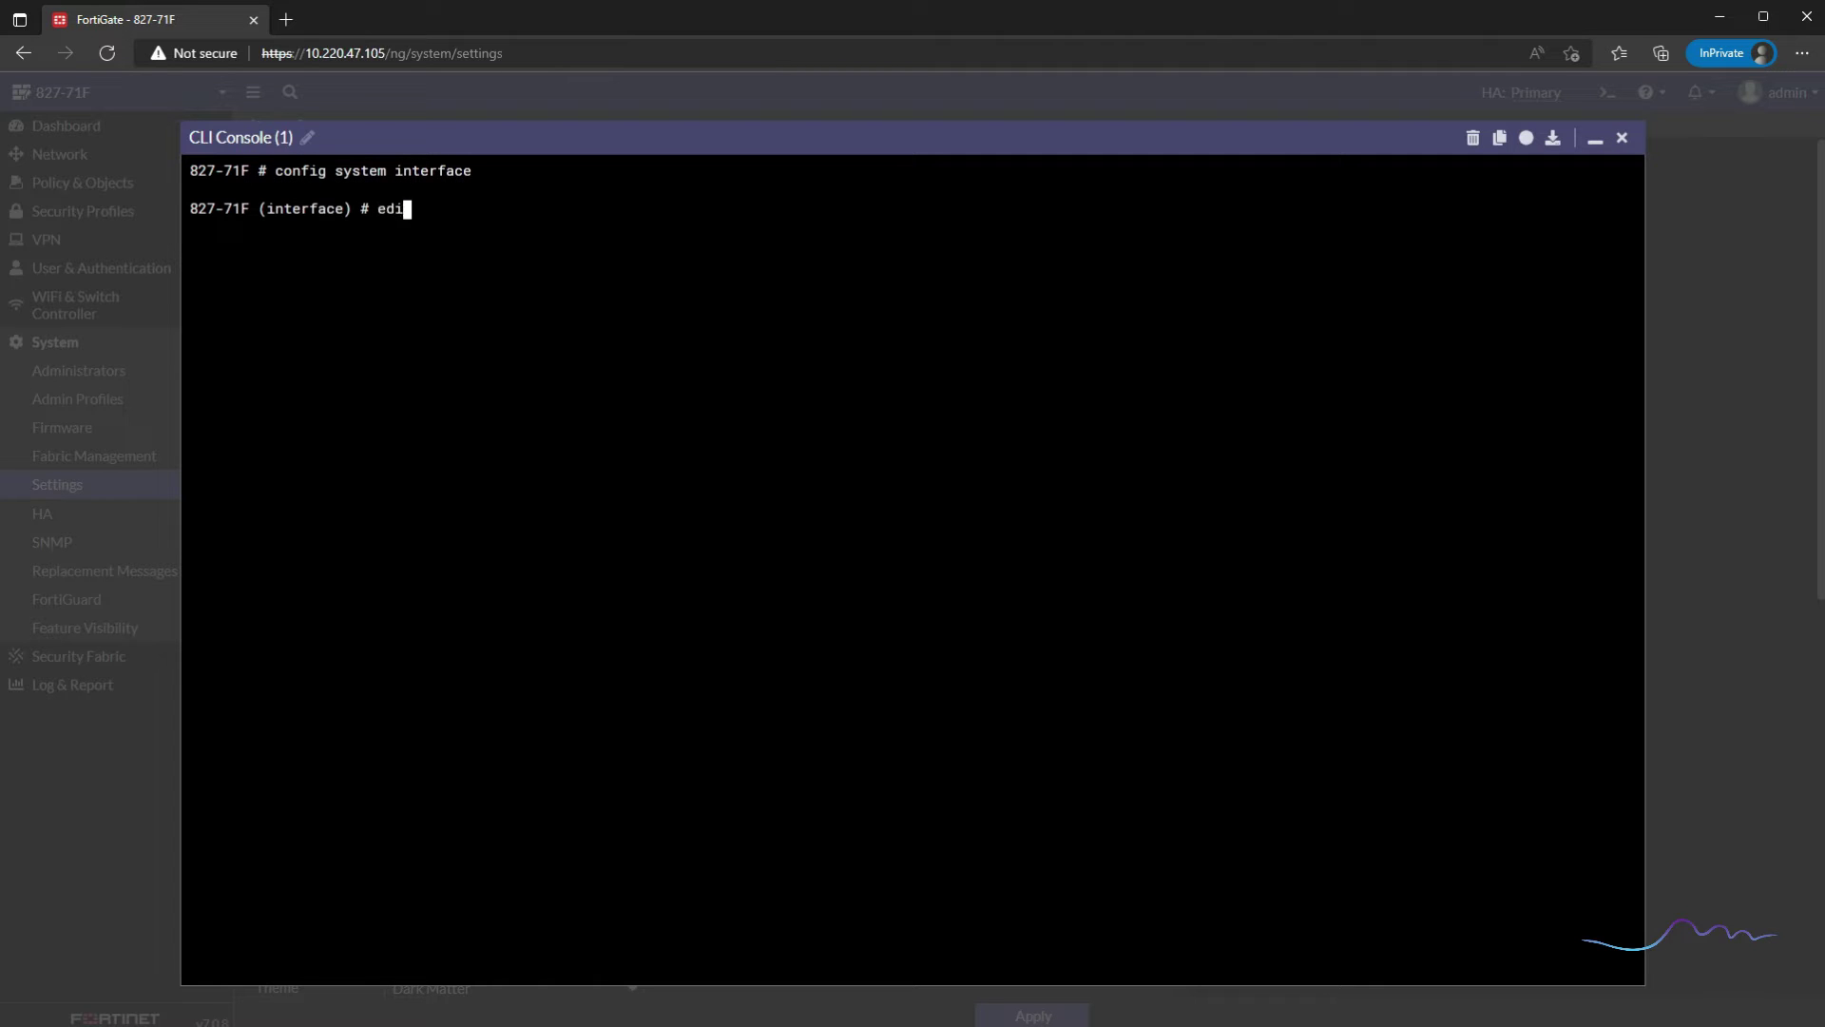
pyautogui.write('t uv.link')
pyautogui.press('Return')
# Step: Set the uv.link interface type to aggregate and enable fortilink on it
pyautogui.write('s')
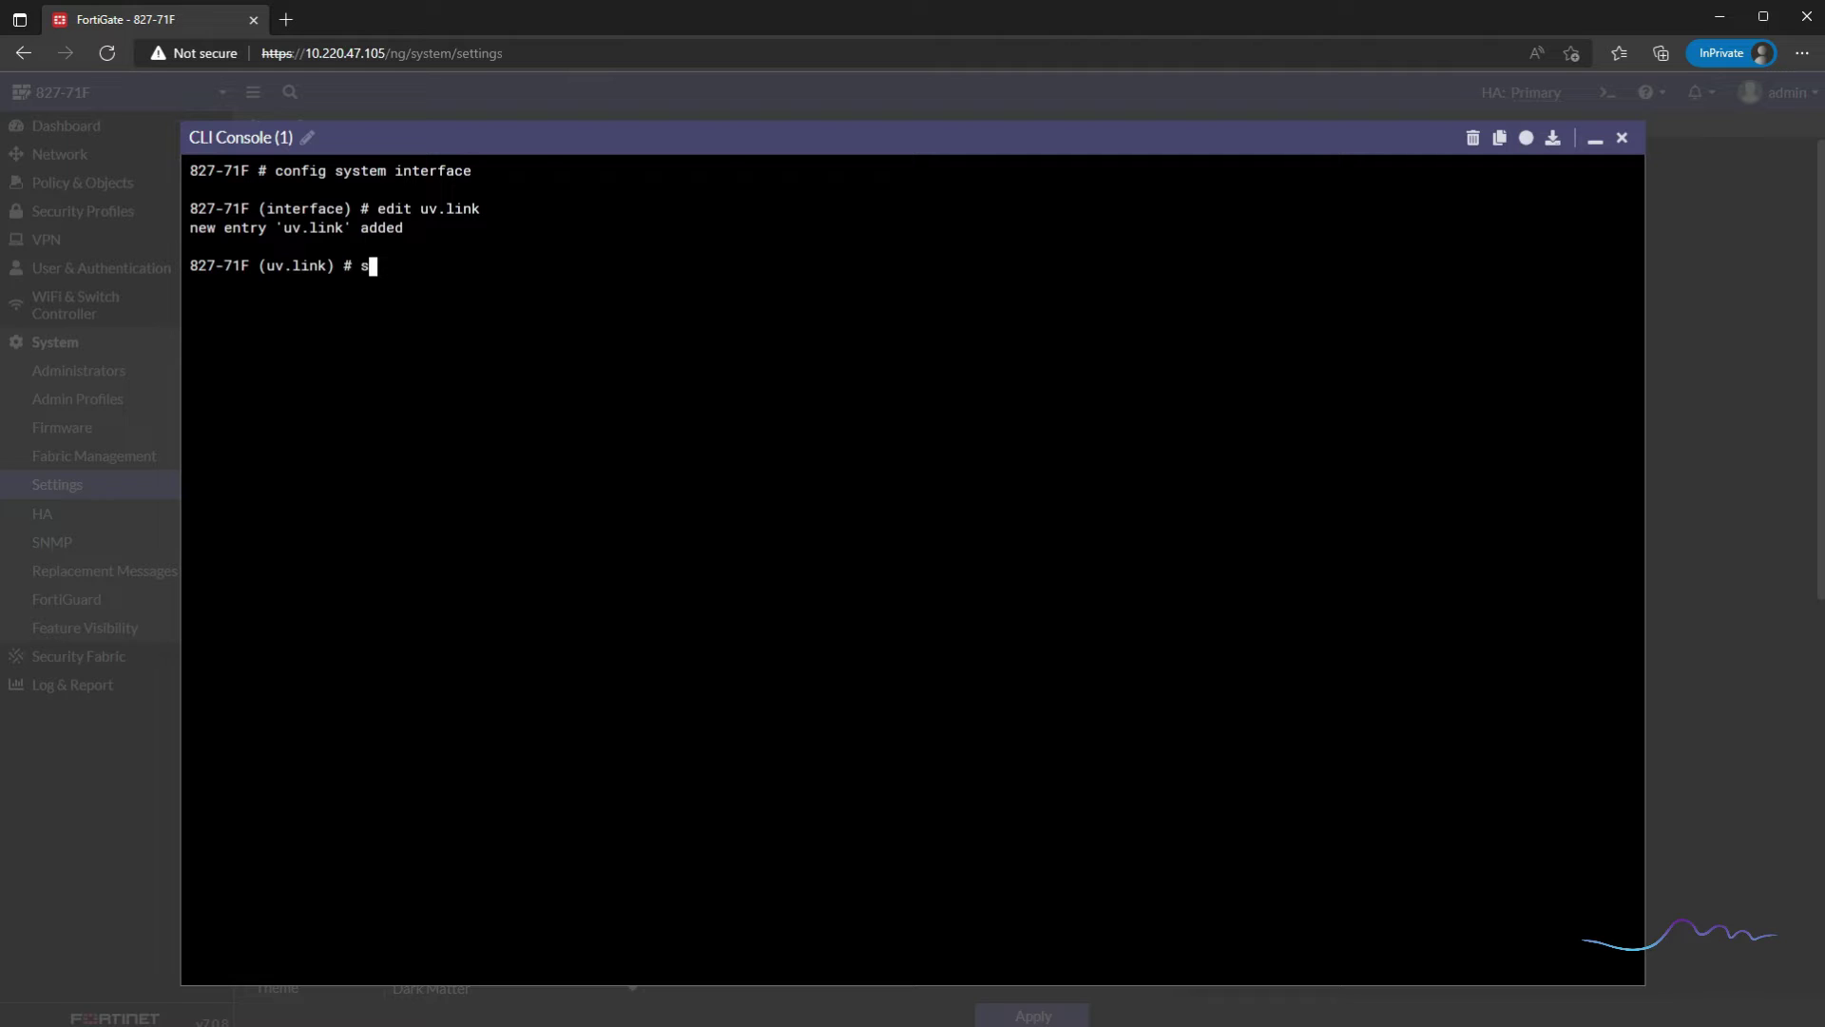
pyautogui.write('et type aggregate')
pyautogui.press('Return')
pyautogui.write('set fortilink enable')
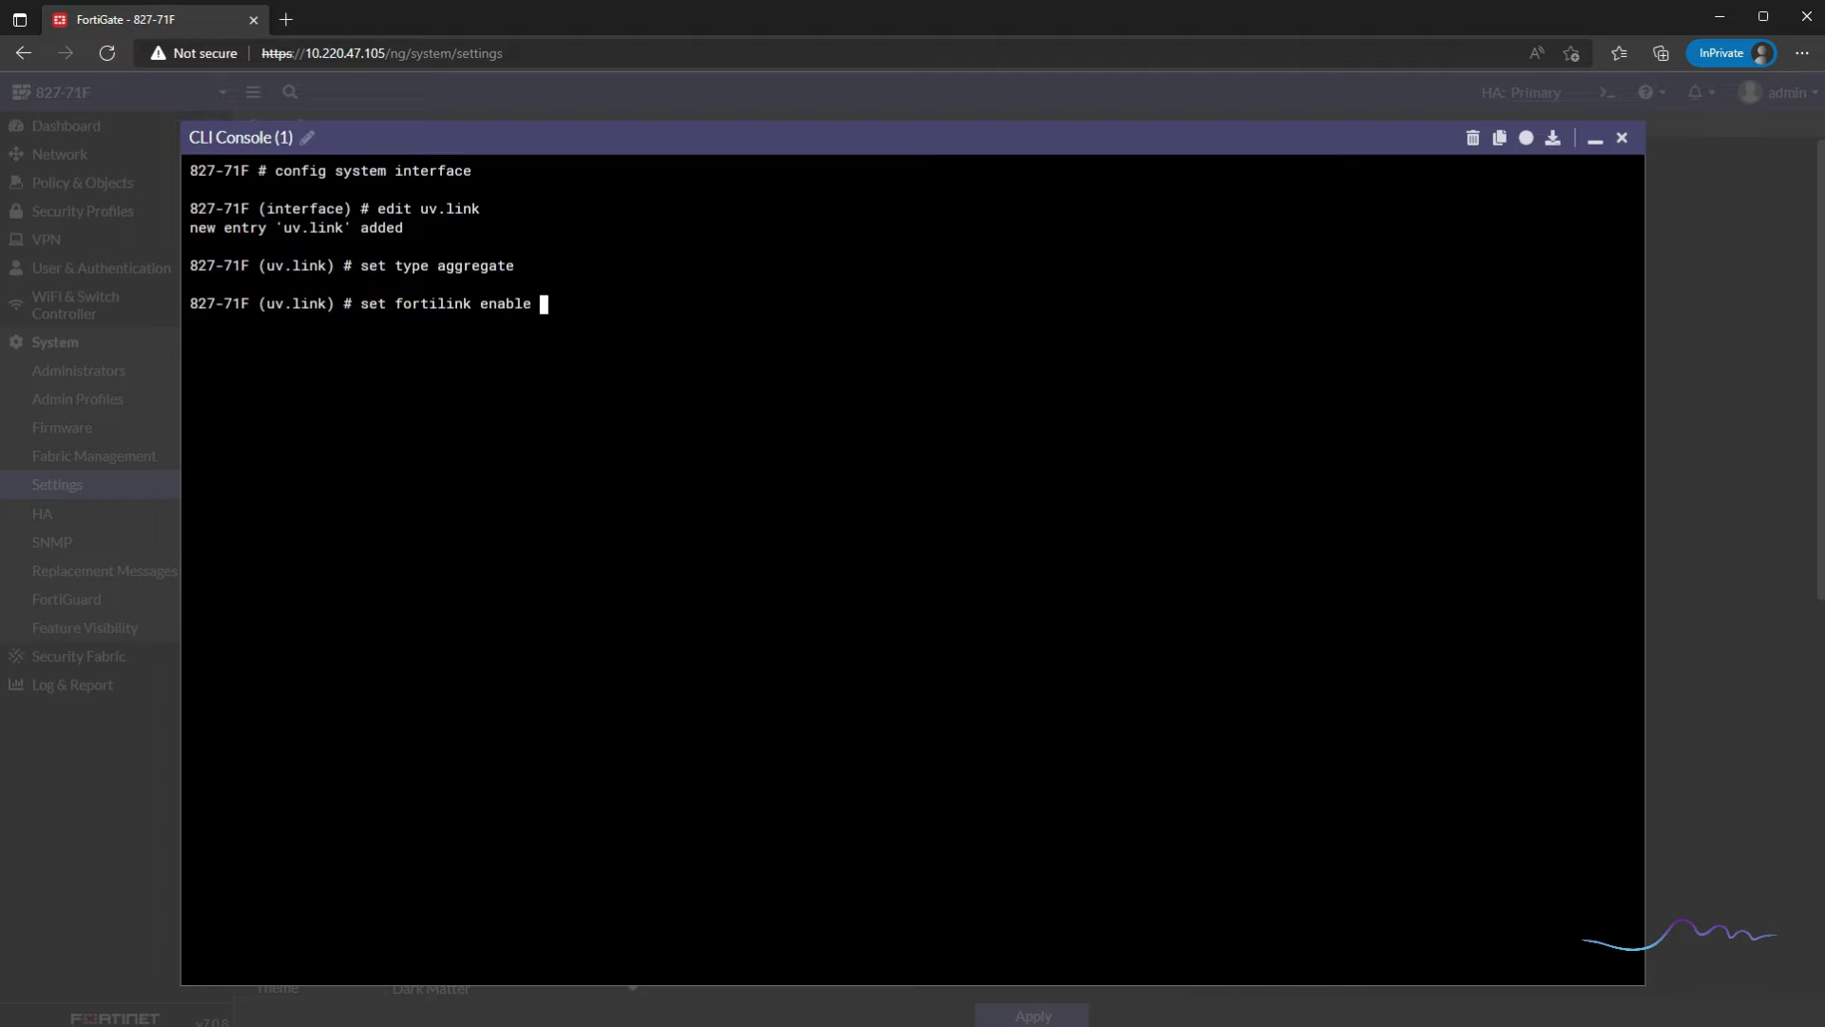
pyautogui.press('Return')
# Step: Set ports a and b as members of uv.link, and list the available set options for the interface
pyautogui.write('set me')
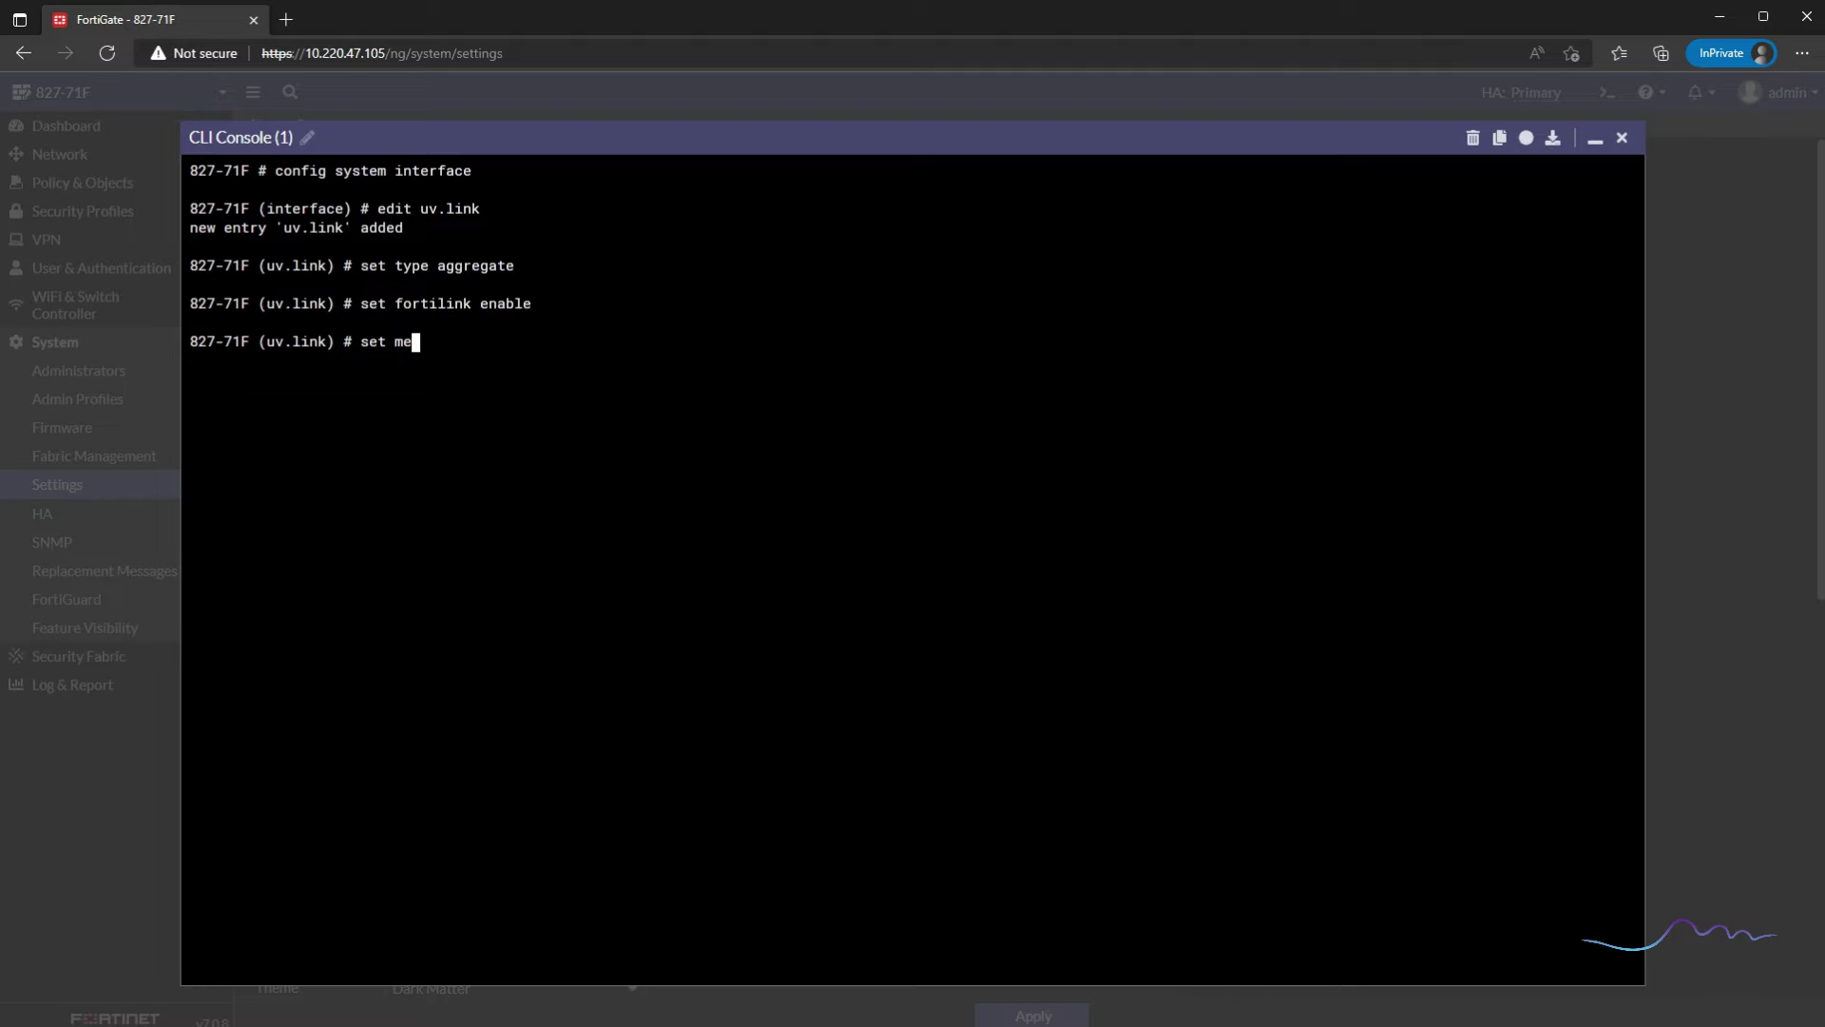
pyautogui.write('mber a b')
pyautogui.press('Return')
pyautogui.write('set ?')
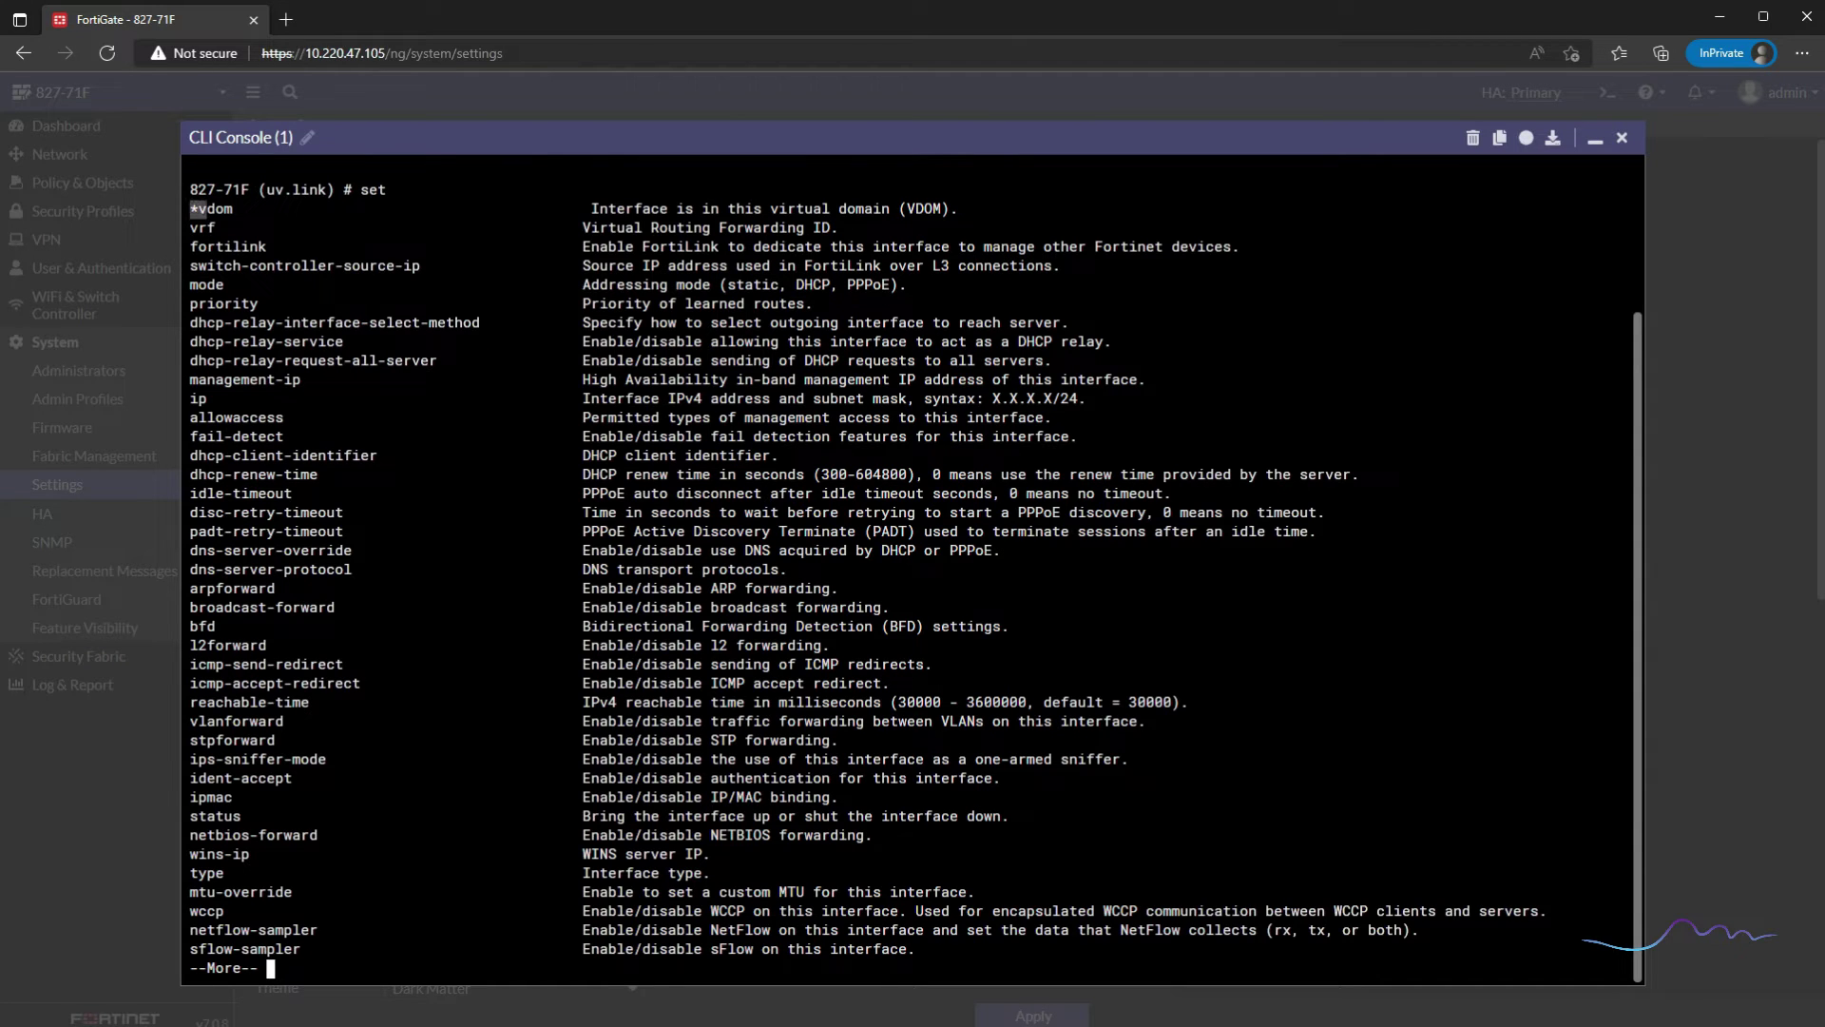
# Step: Page through the remaining set options and assign the uv.link interface to vdom root
pyautogui.press('space')
pyautogui.press('space')
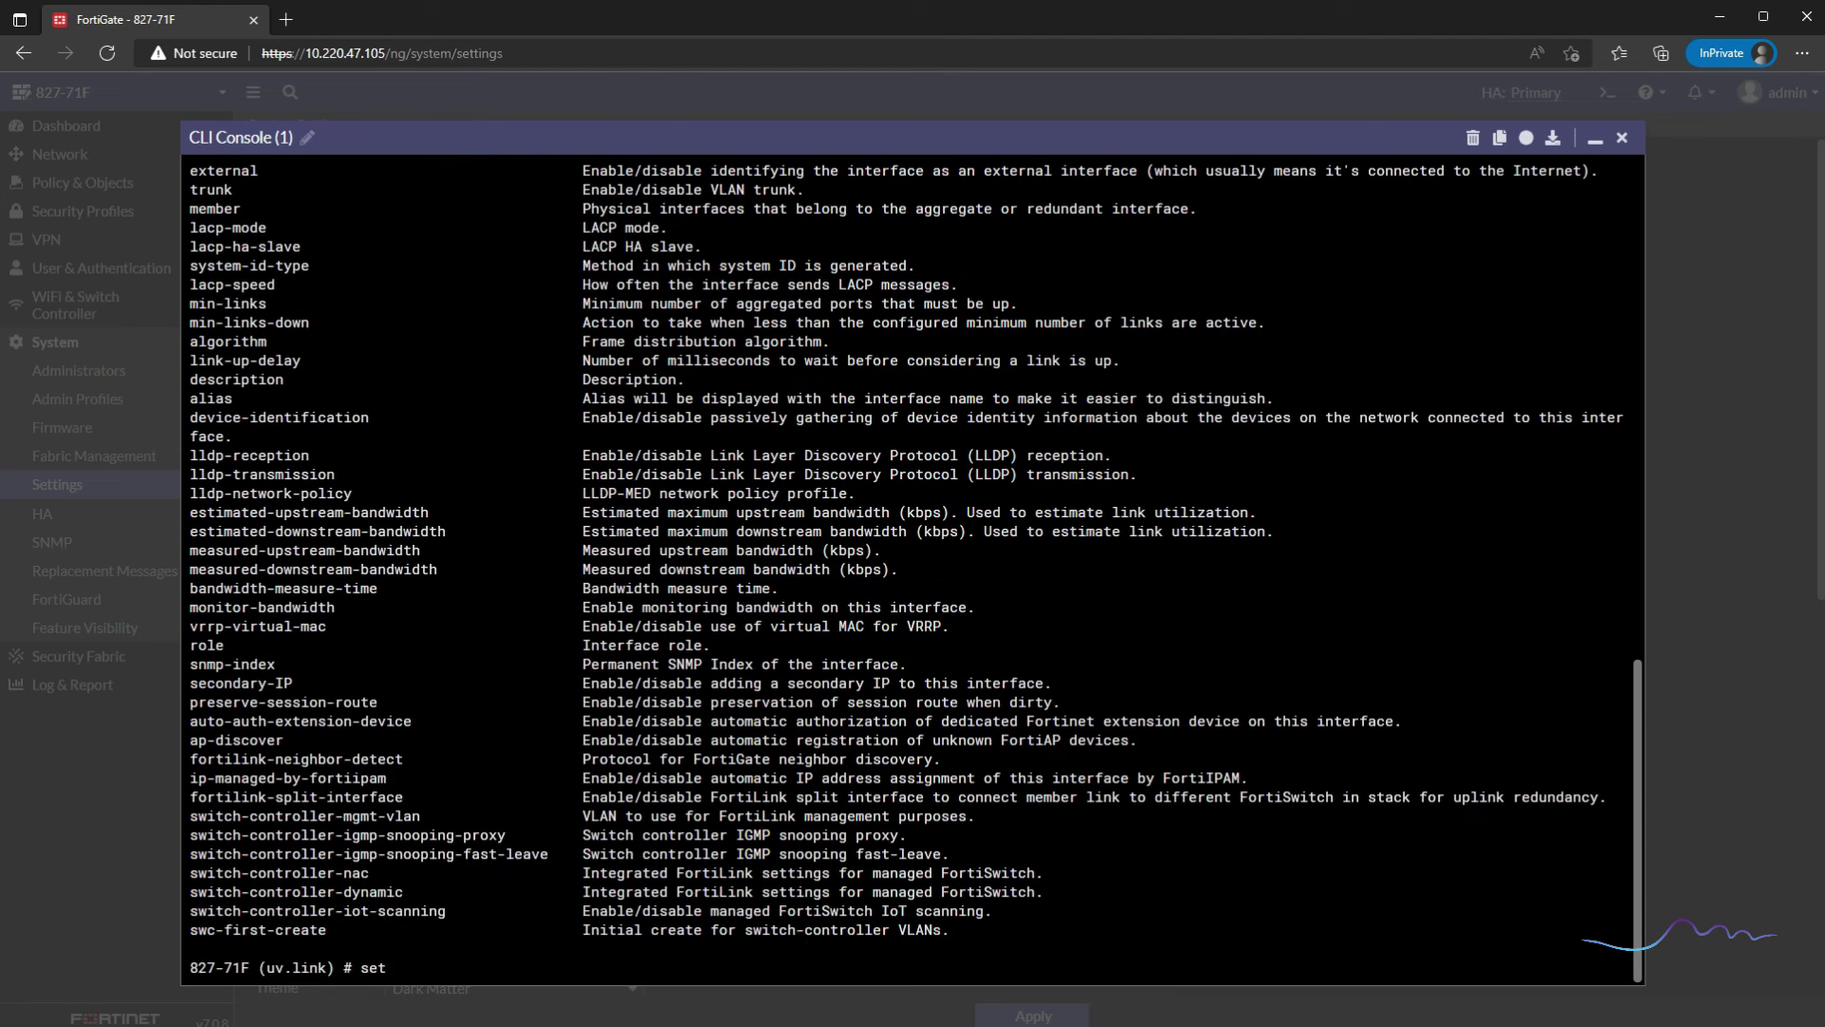
pyautogui.write('vdom root')
pyautogui.press('Return')
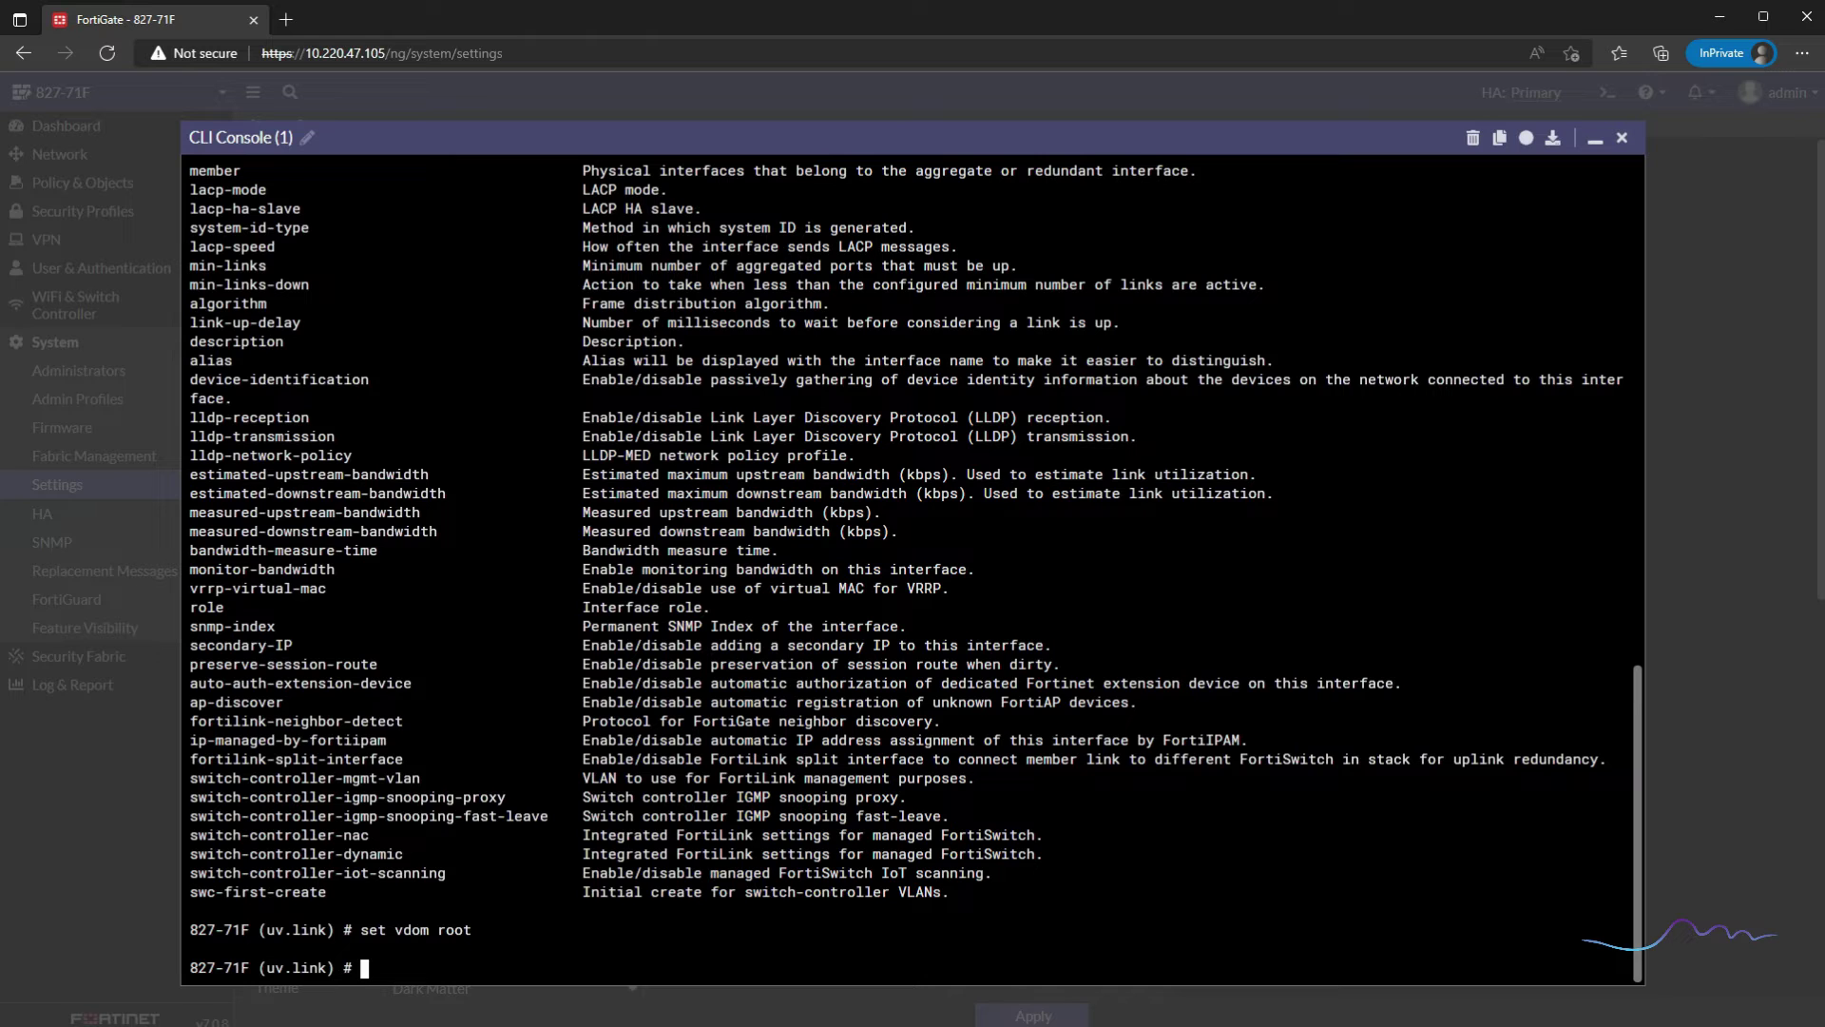
# Step: Show the uv.link configuration, save it with "next" and "end", and close the CLI console
pyautogui.write('show')
pyautogui.press('Return')
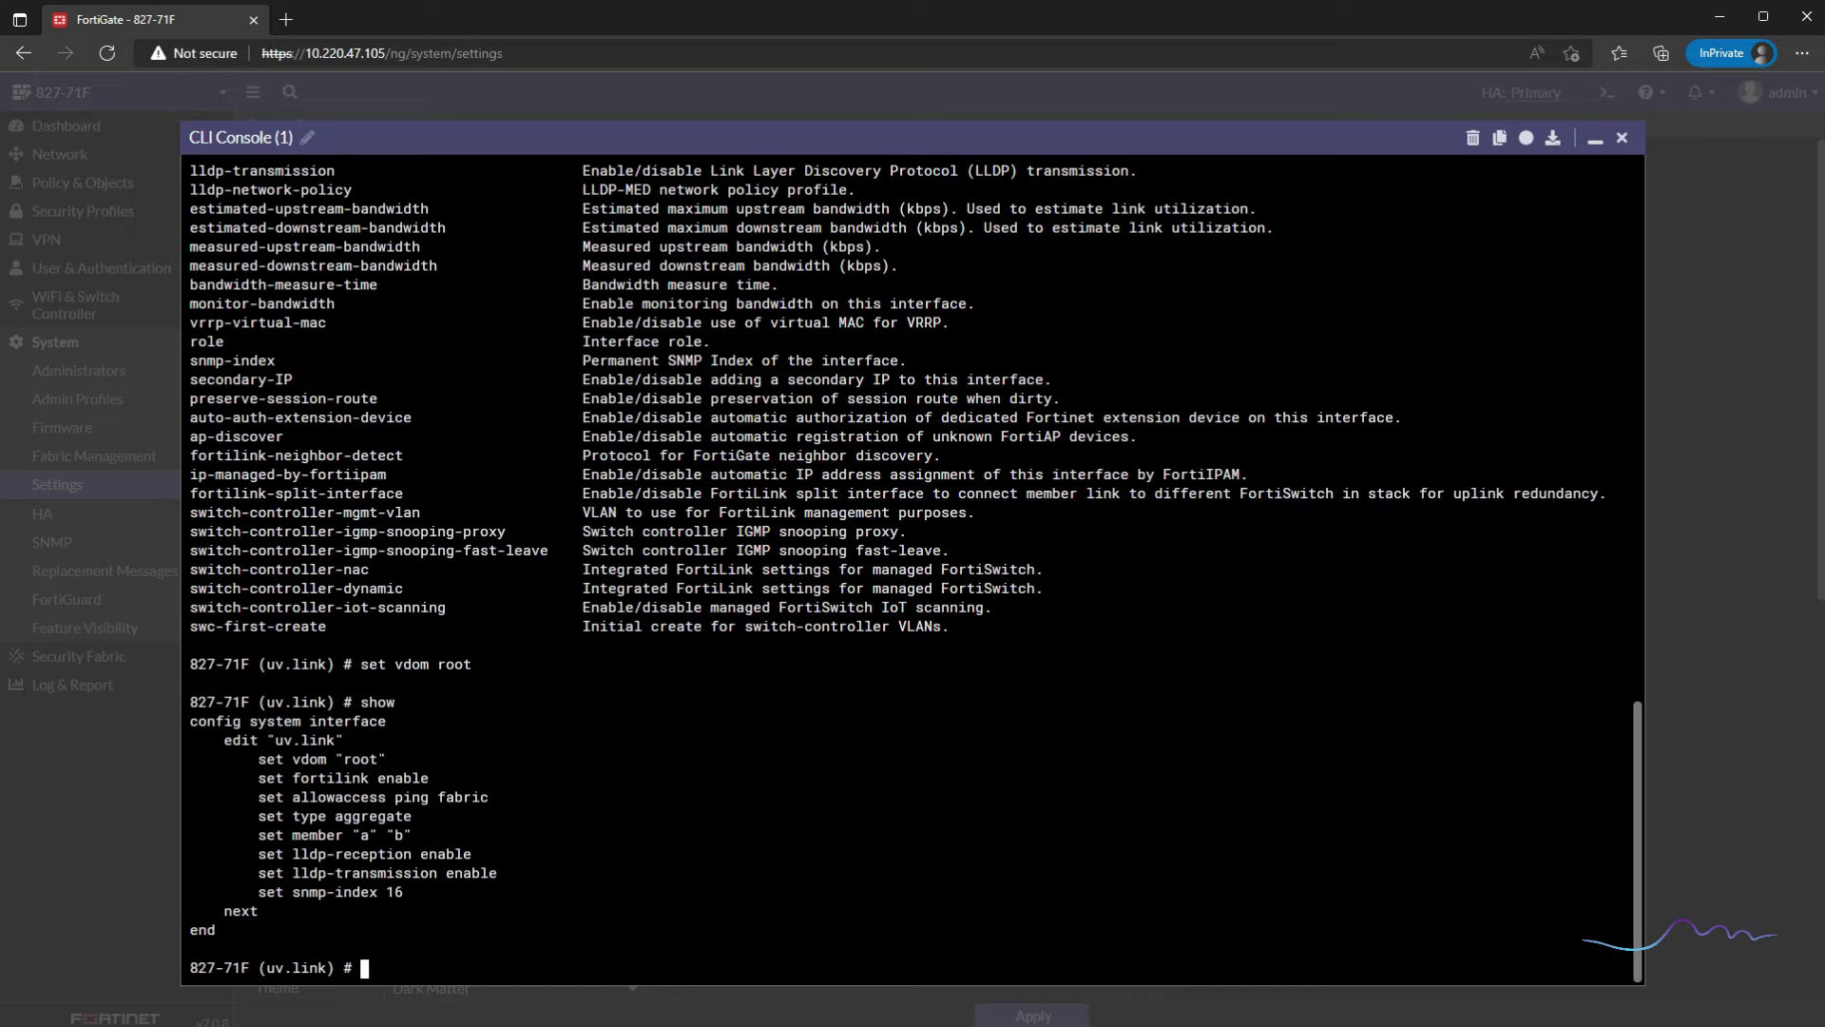
pyautogui.write('next')
pyautogui.press('Return')
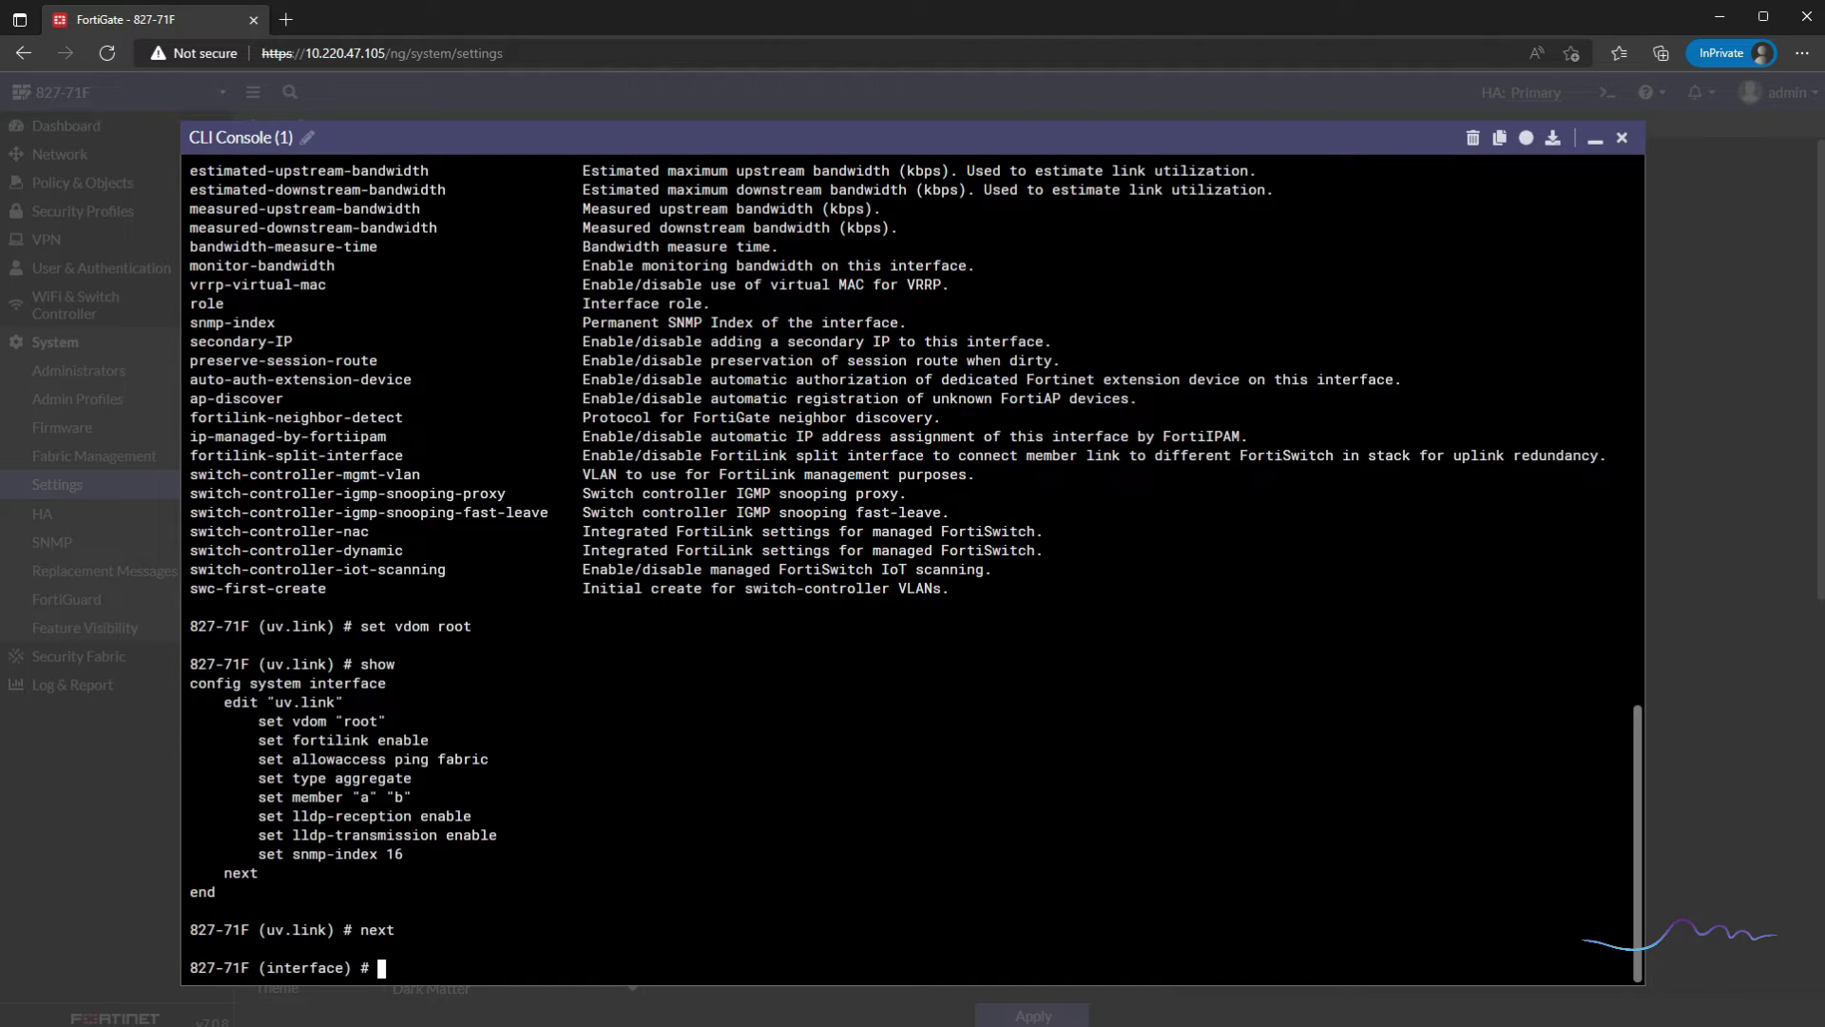
pyautogui.write('end')
pyautogui.press('Return')
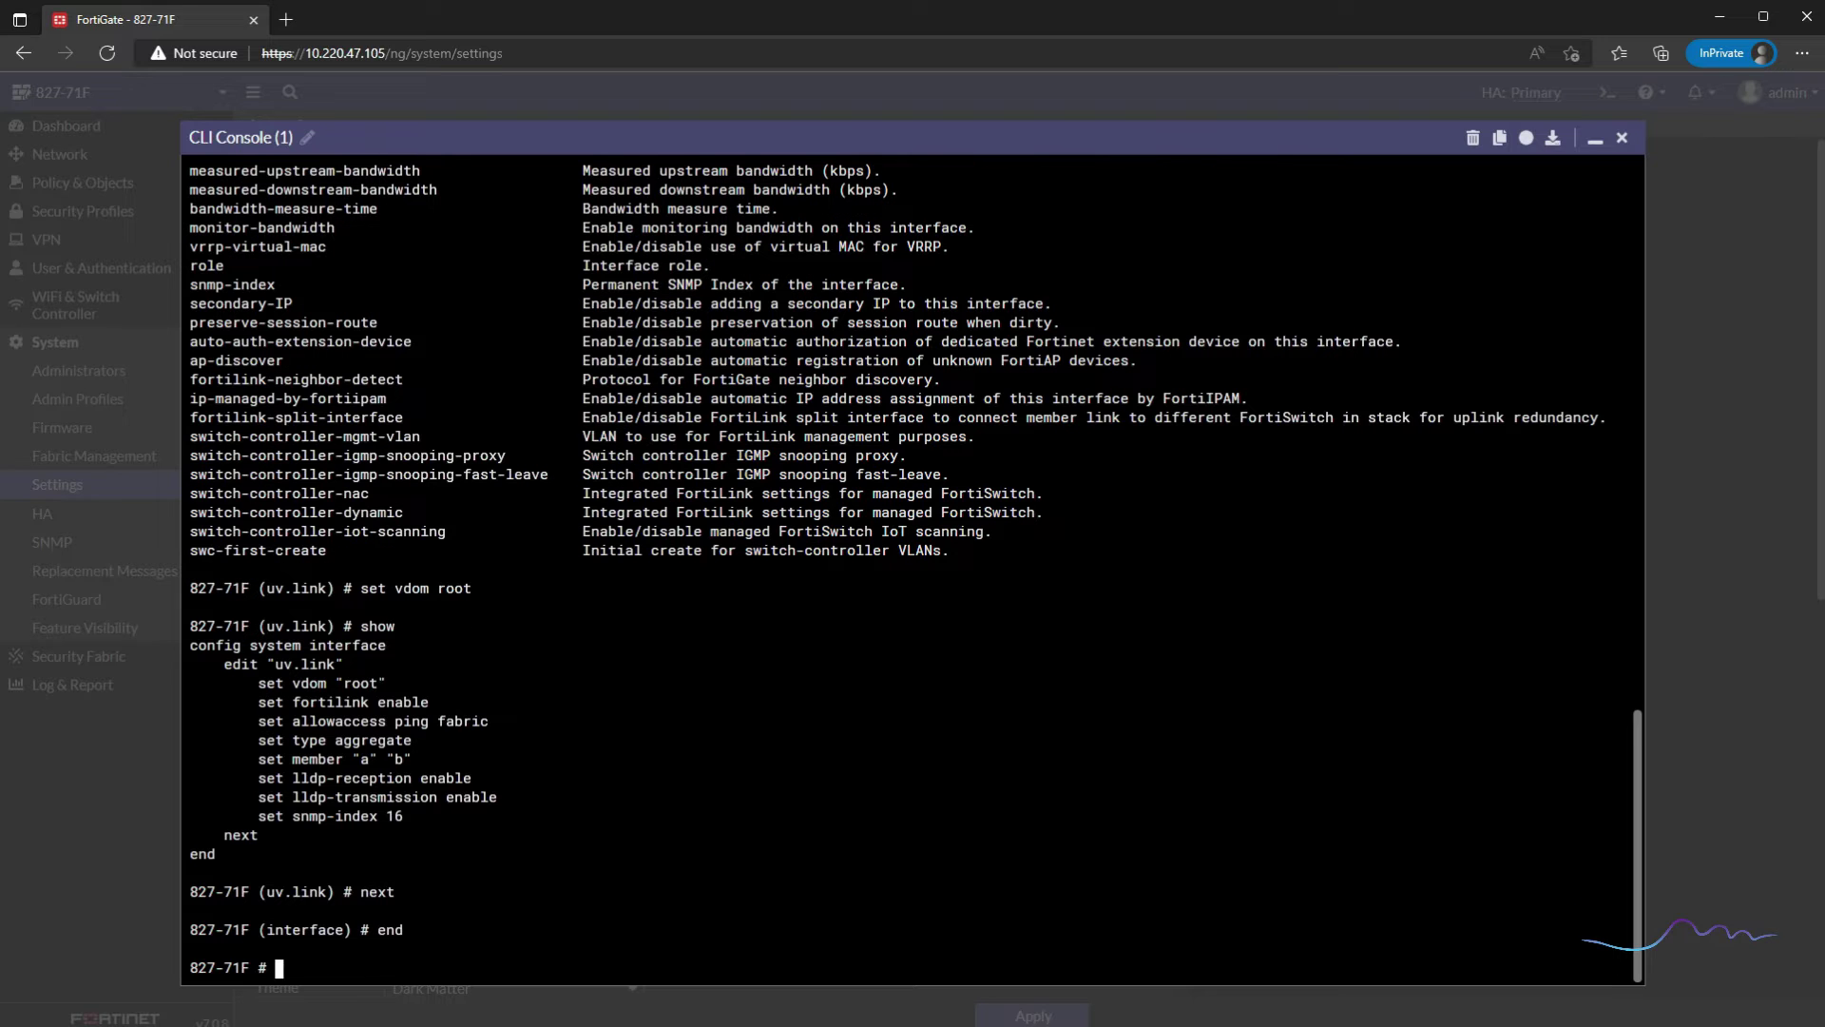
pyautogui.click(1622, 139)
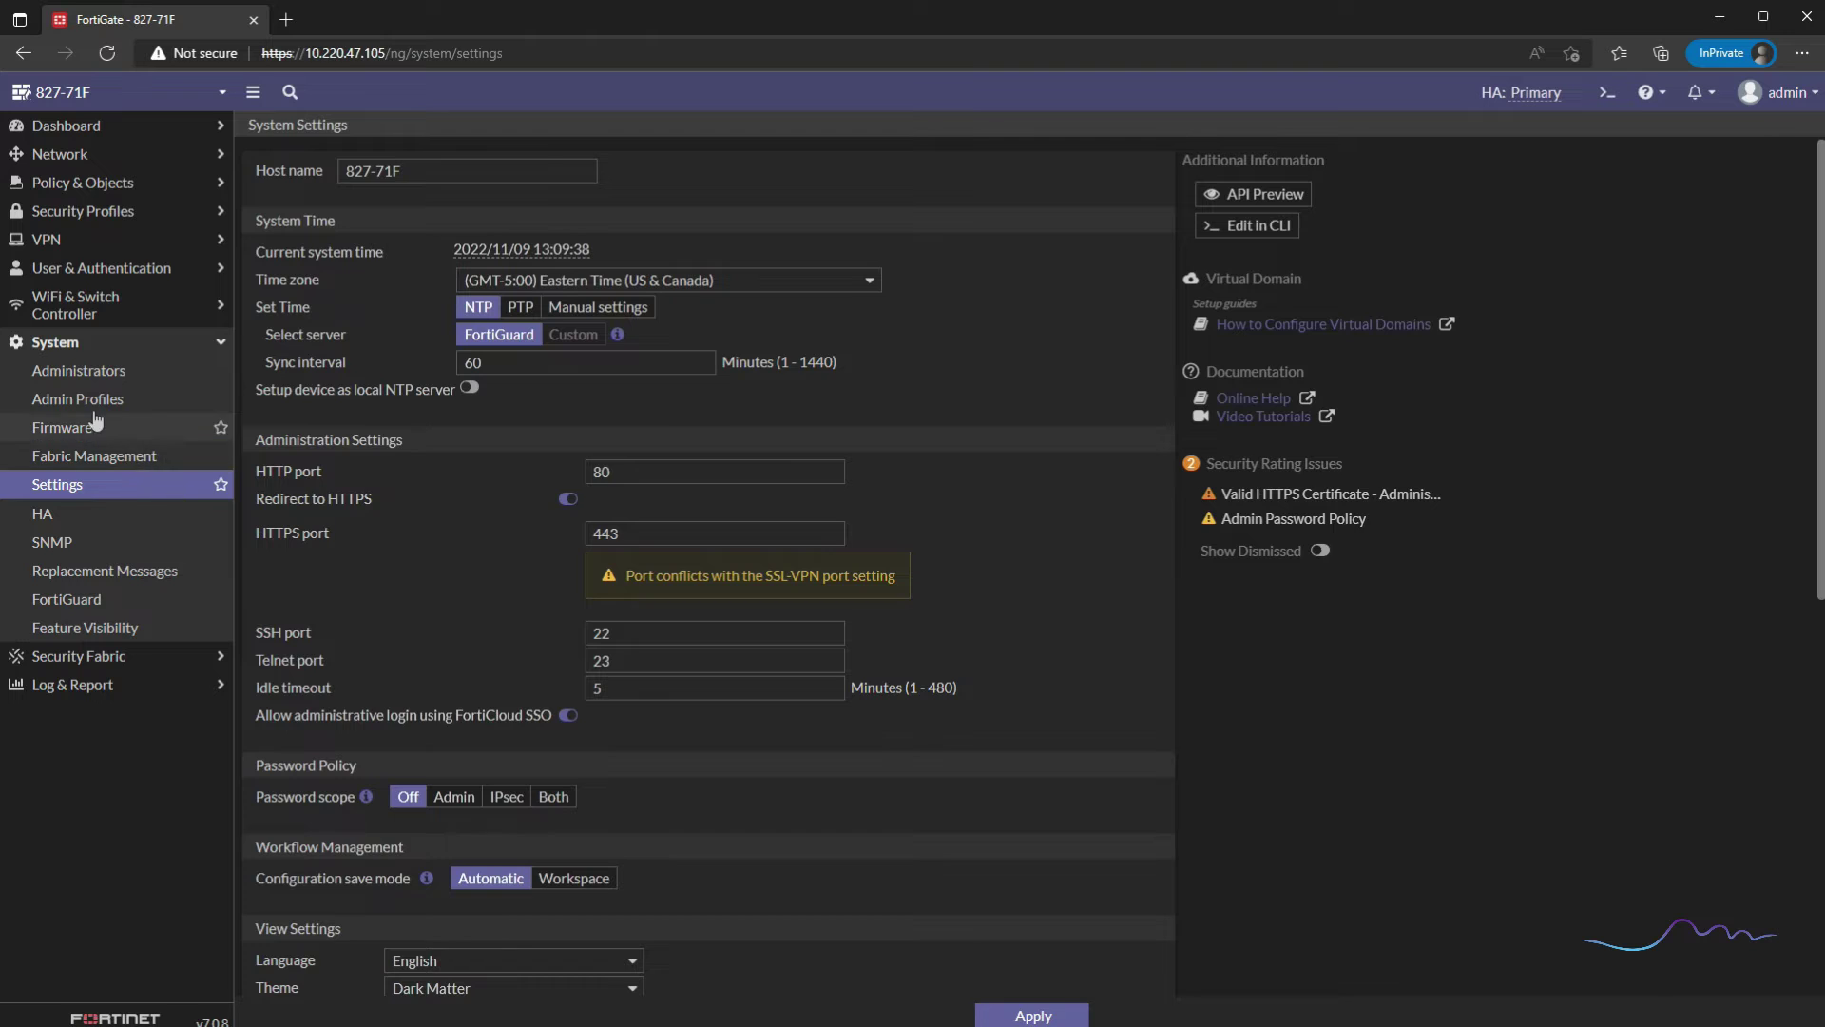
# Step: Open the FortiLink interface settings, enable the DHCP server, and enter 10.255.1.0/24 as the IP/Netmask
pyautogui.click(102, 456)
pyautogui.click(95, 306)
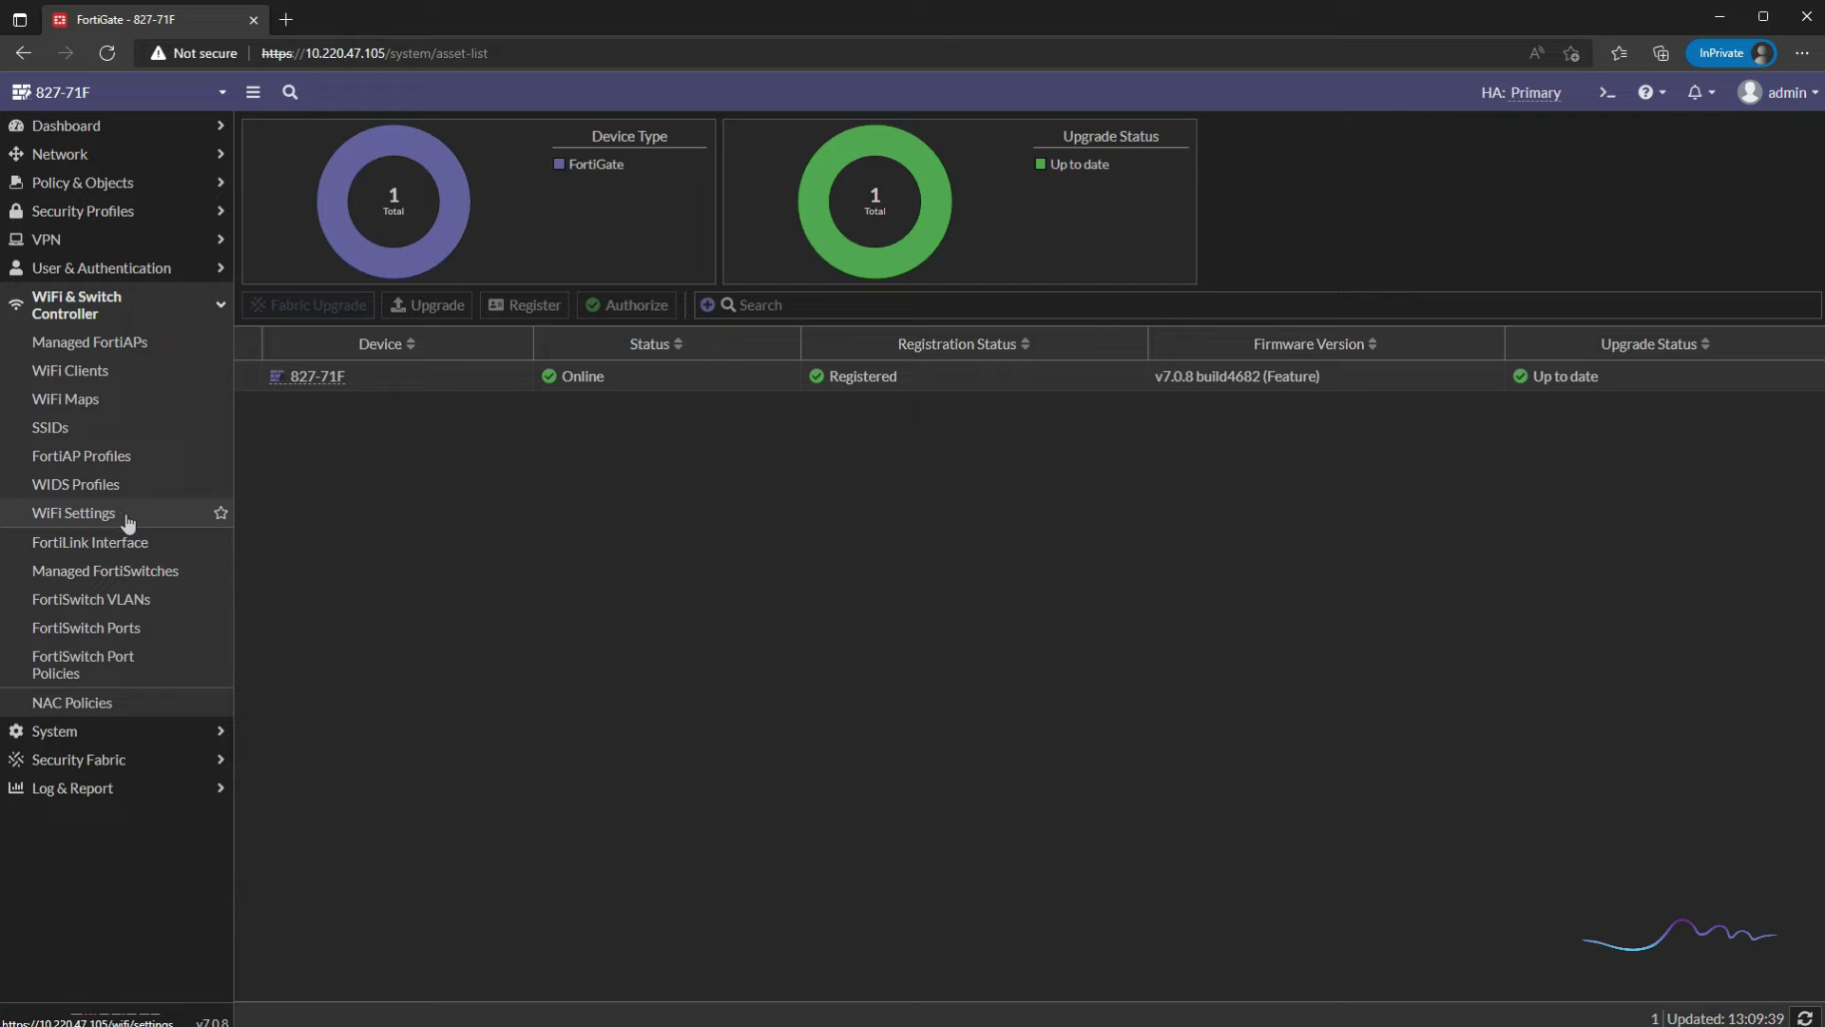
pyautogui.click(124, 541)
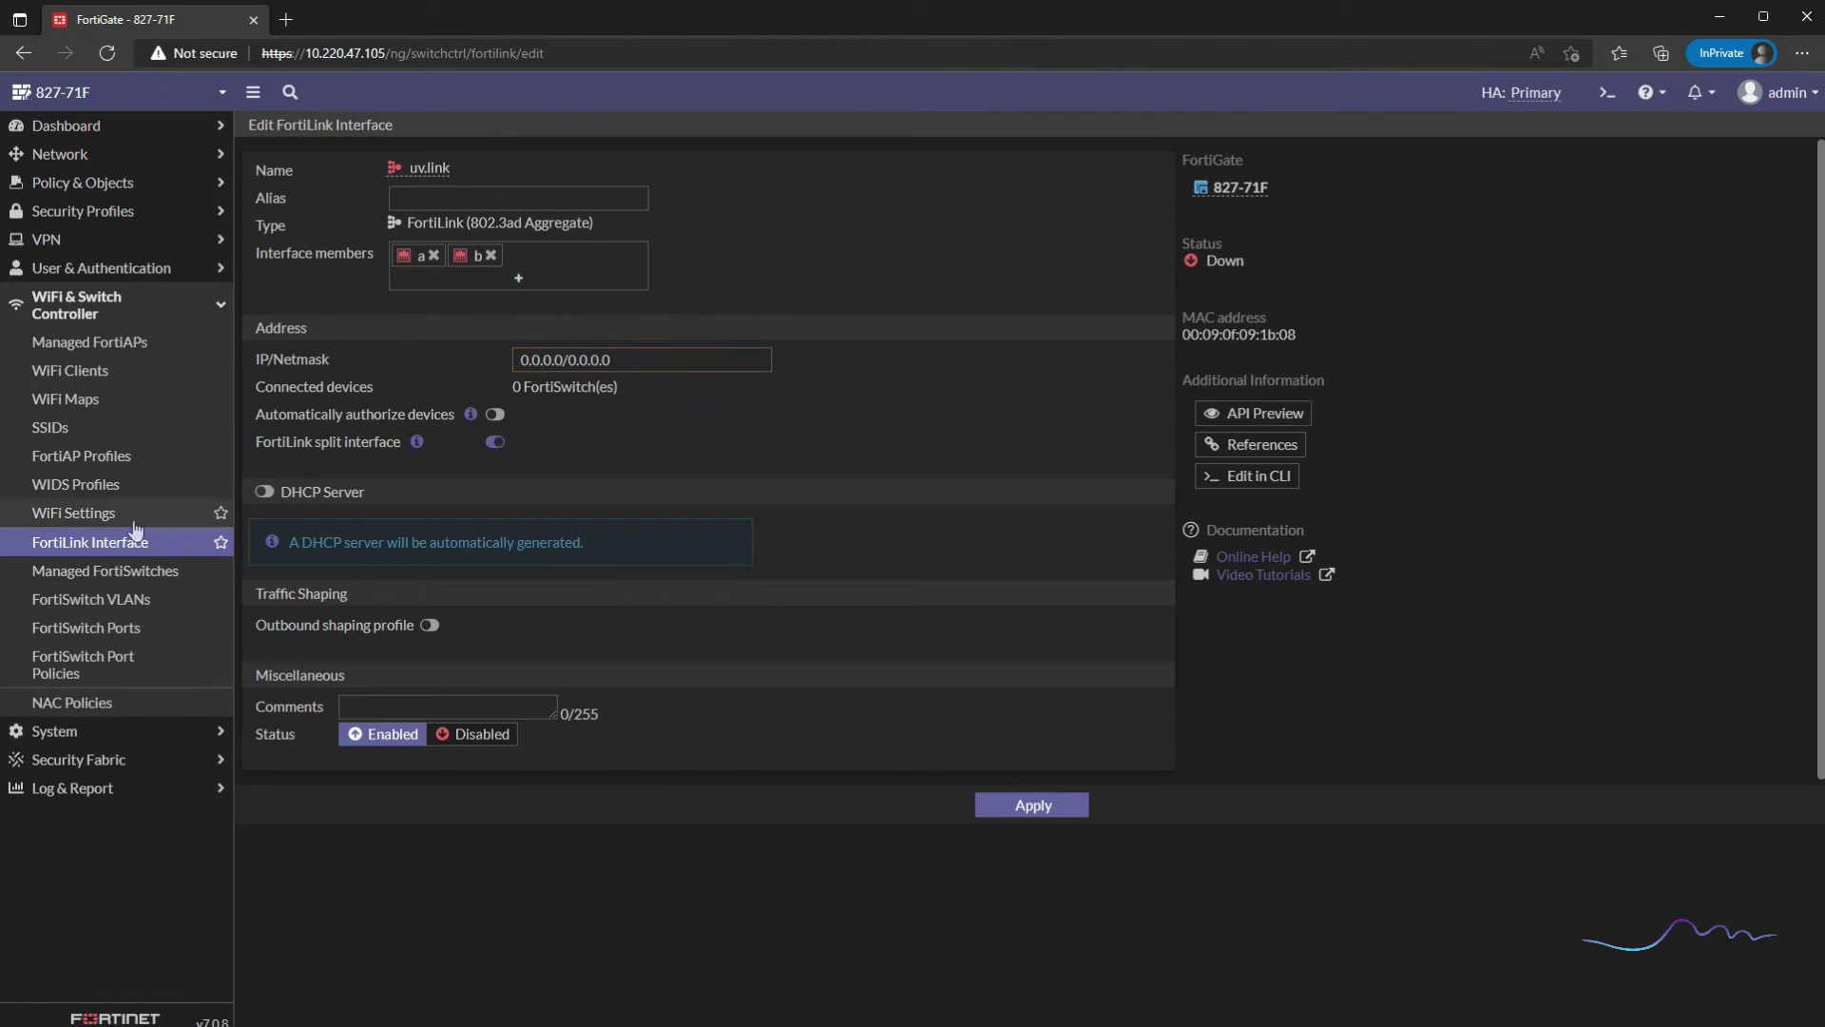
pyautogui.click(264, 492)
pyautogui.tripleClick(648, 360)
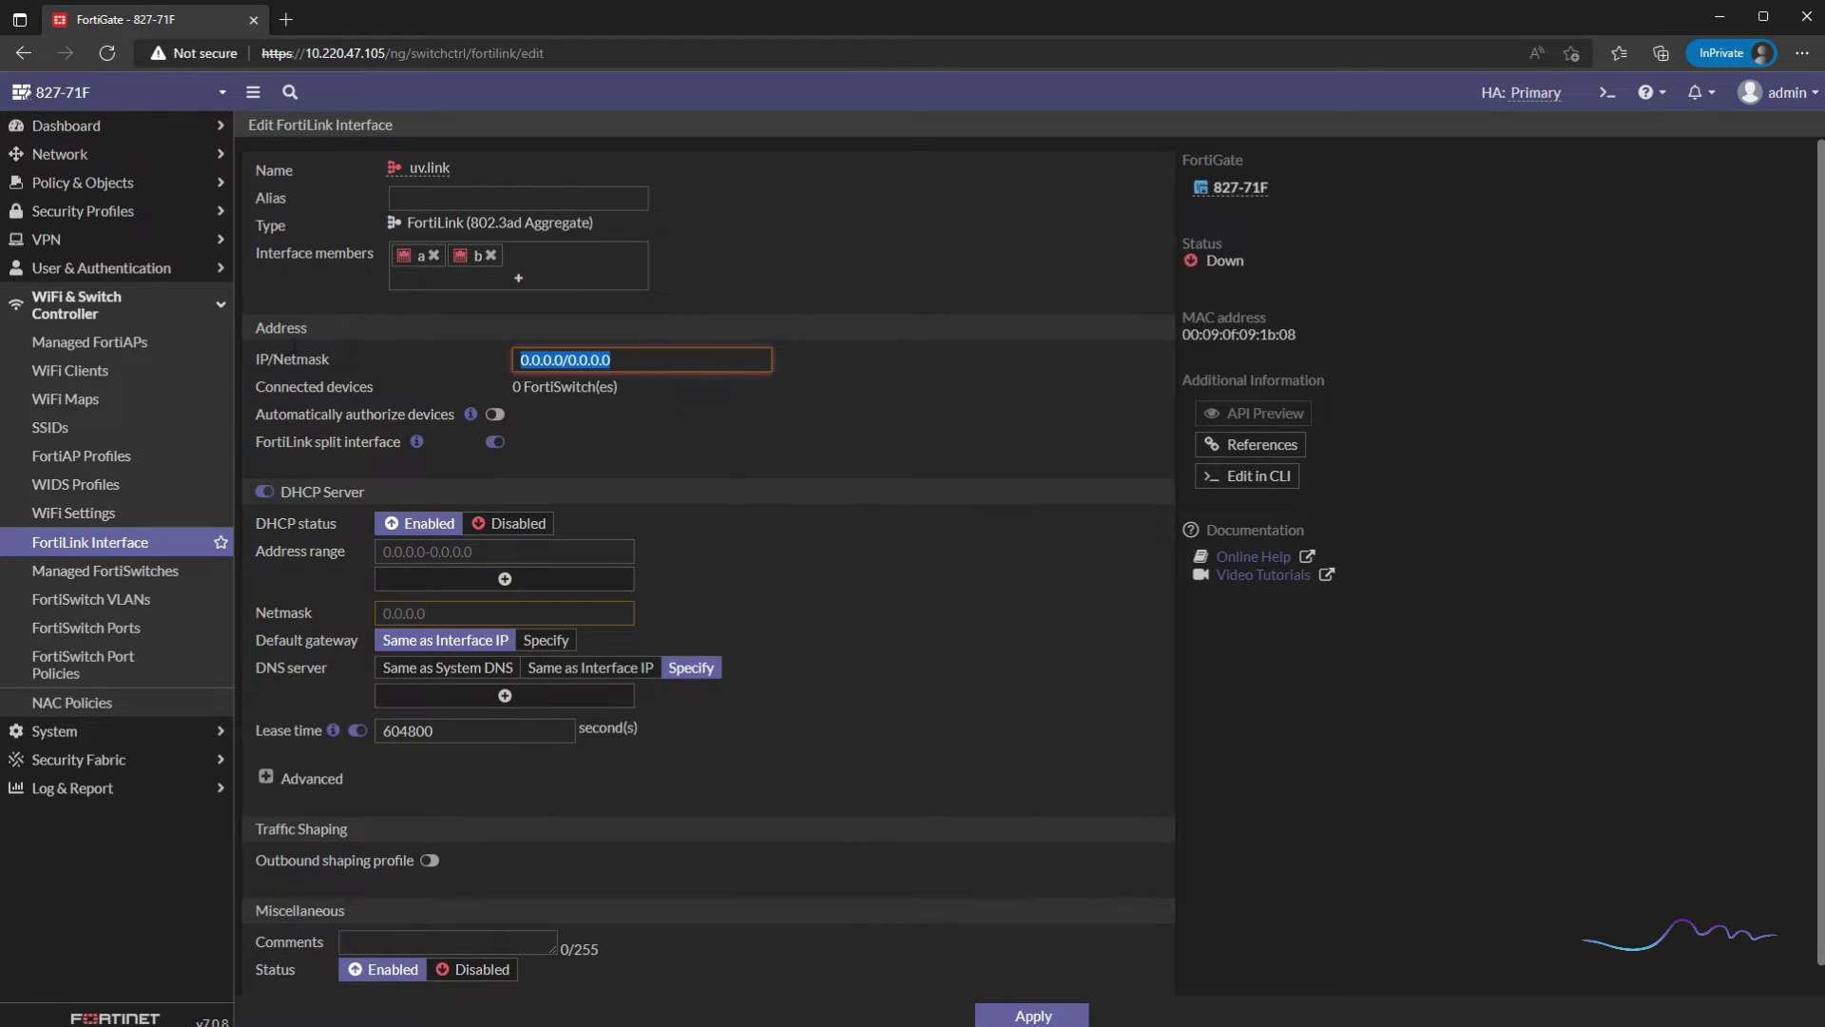
pyautogui.write('10.255.1.0/24')
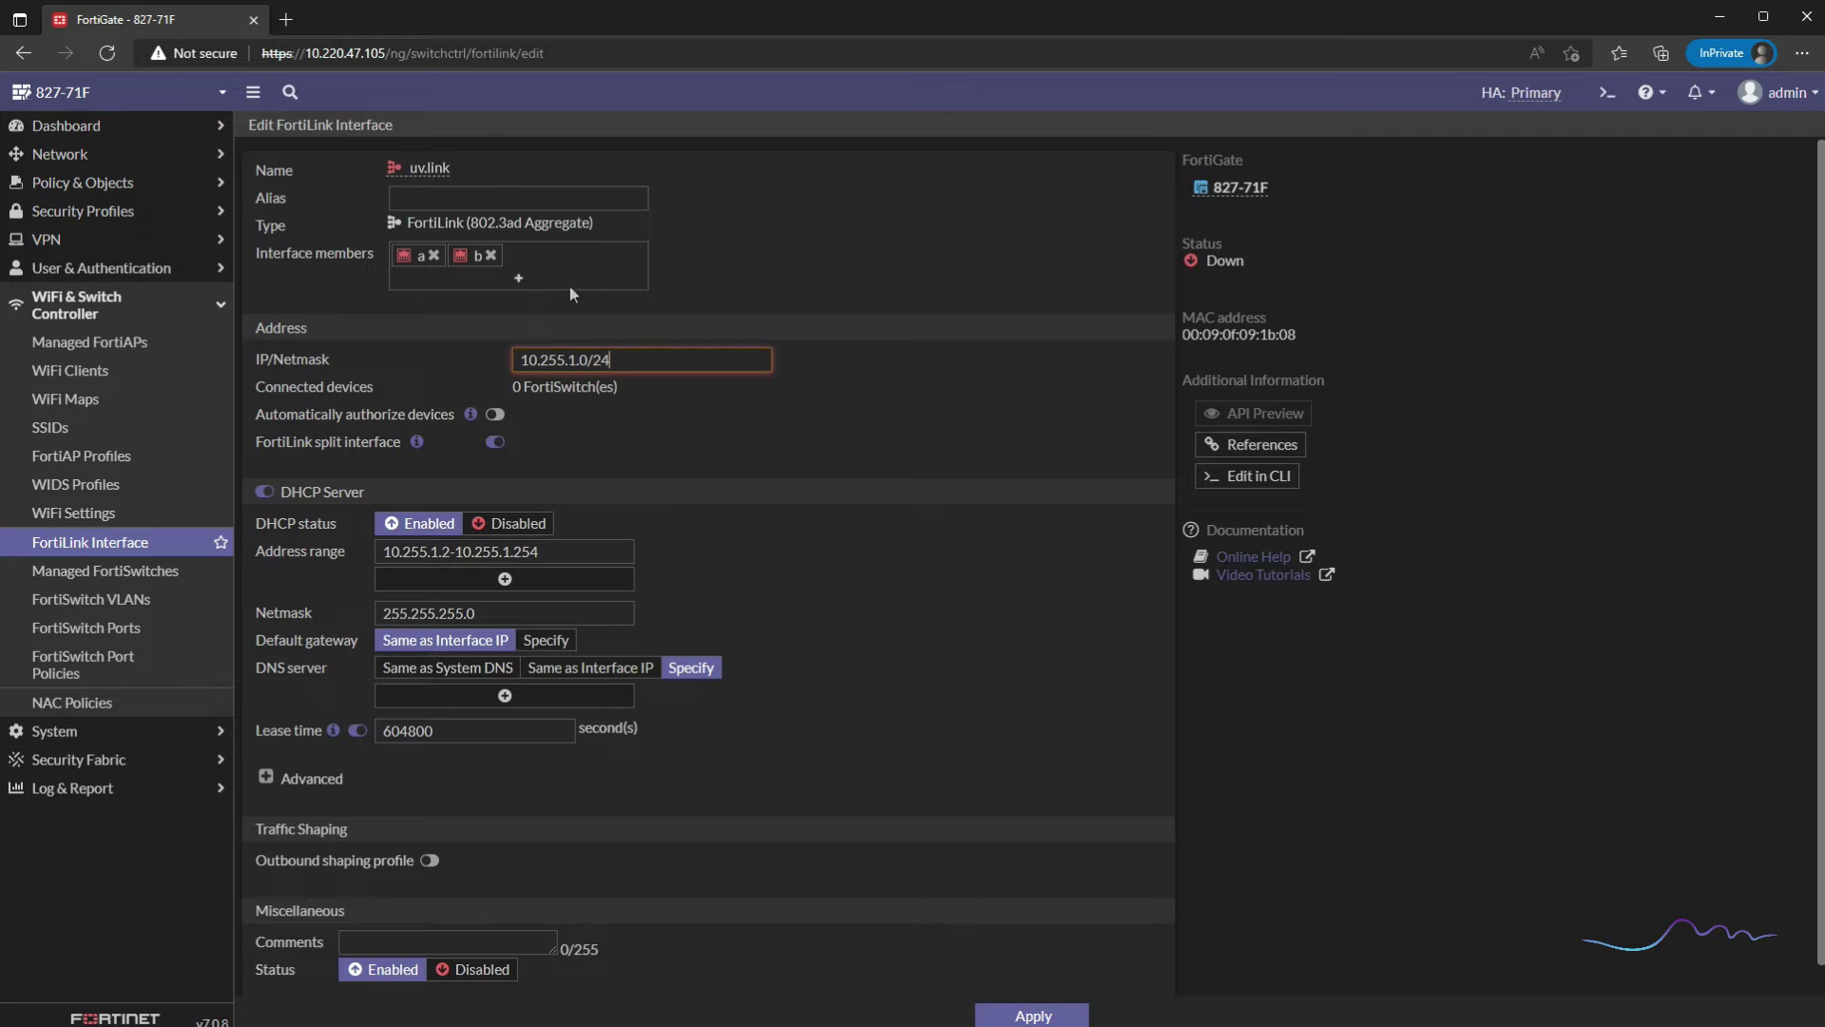
# Step: Set the DHCP DNS server to Same as Interface IP, review the advanced DHCP options, and try to apply the settings
pyautogui.click(590, 686)
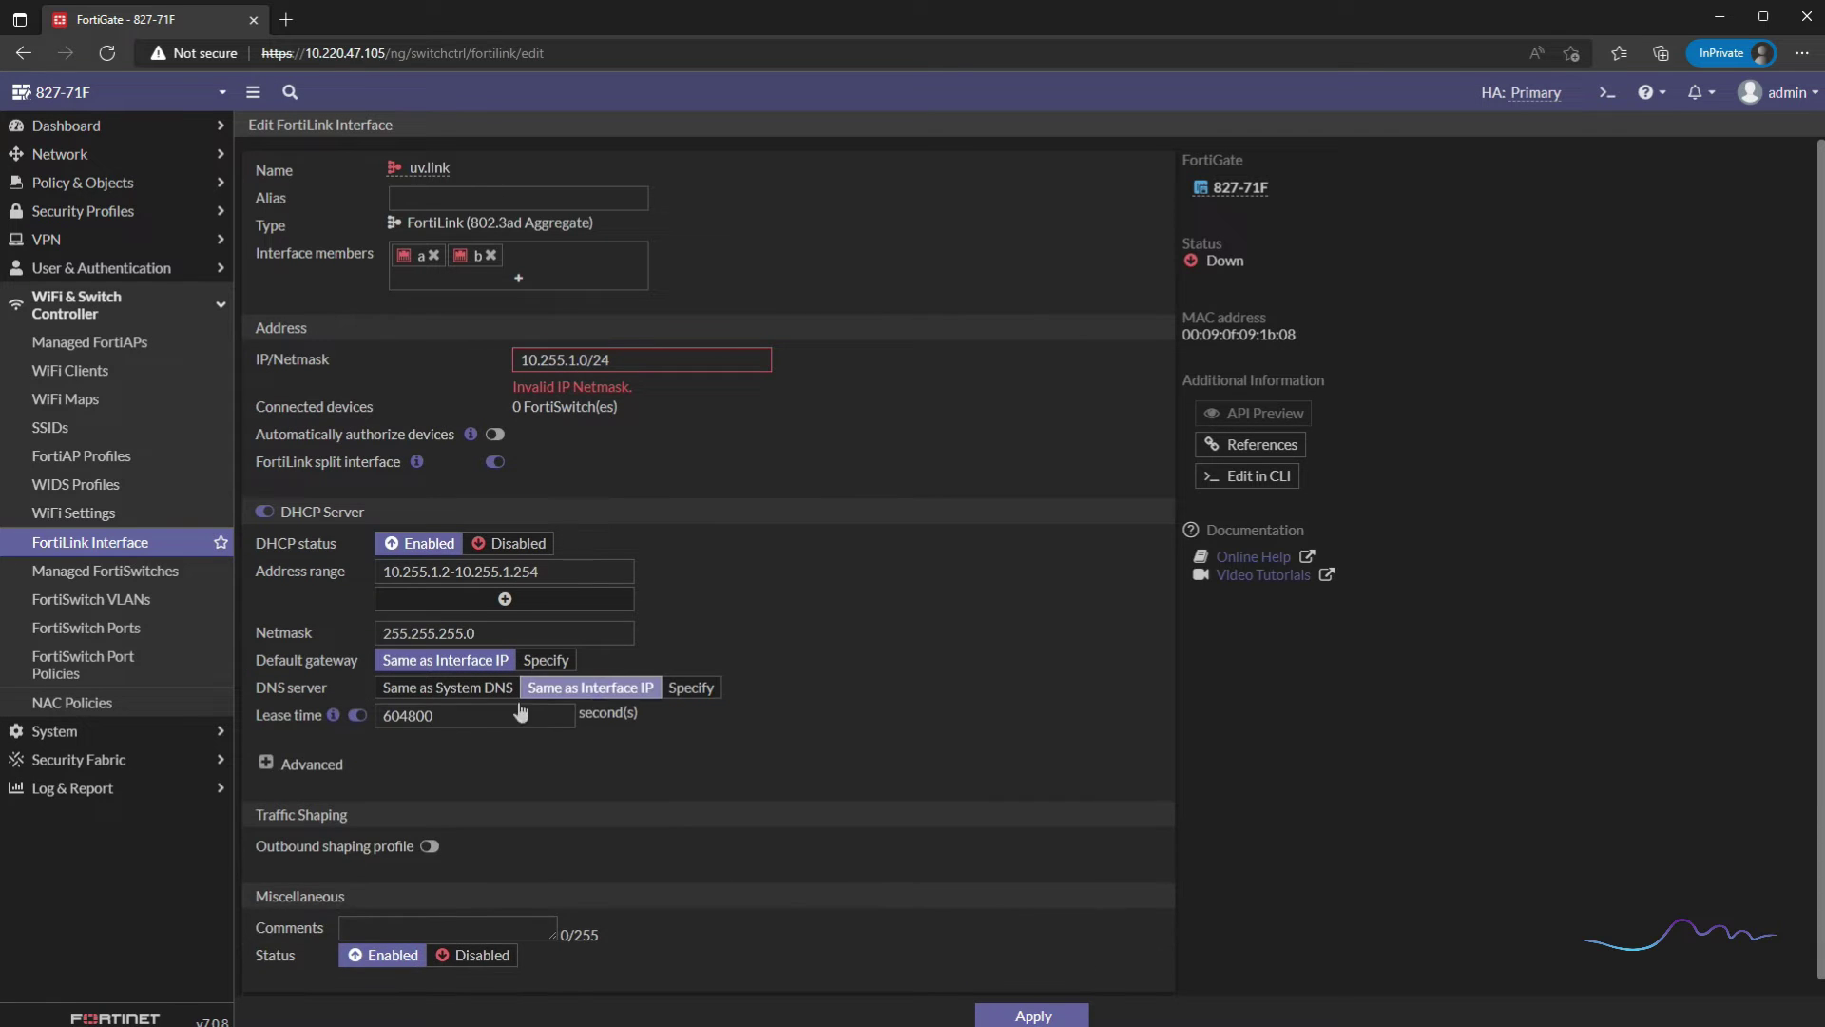
pyautogui.click(296, 766)
pyautogui.scroll(-3, 296, 766)
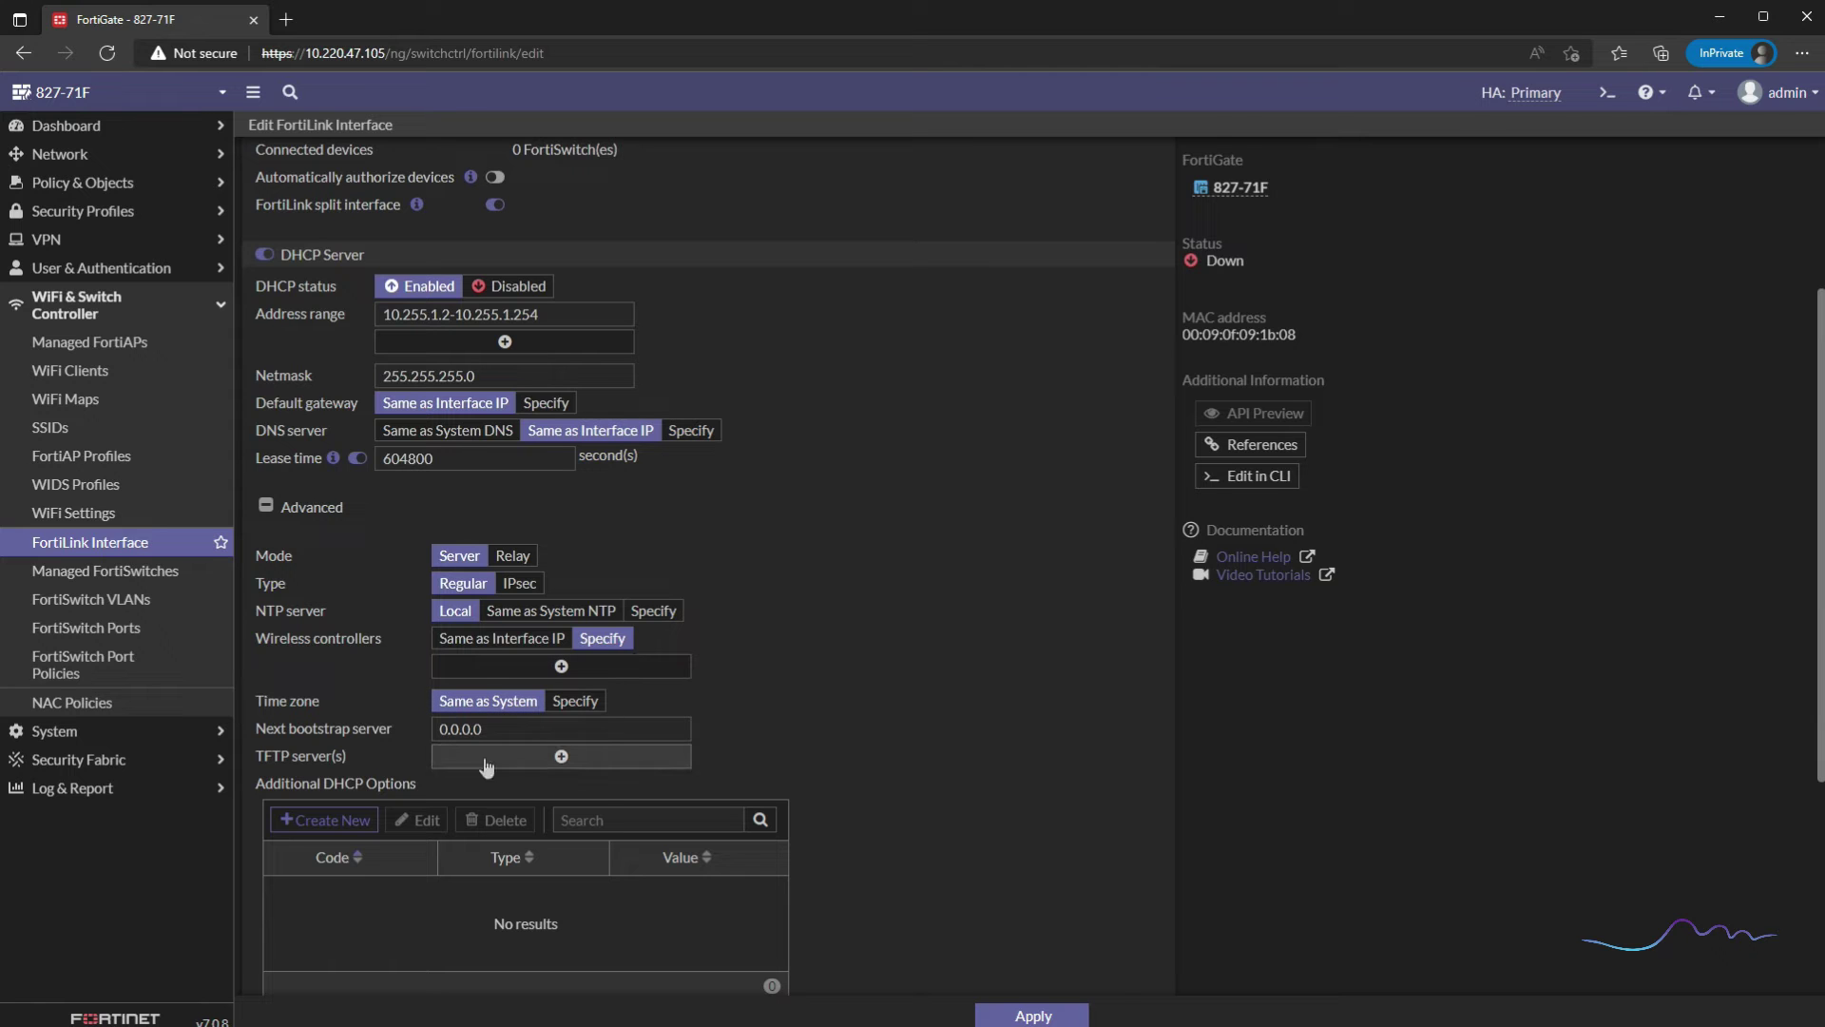
pyautogui.click(1032, 1015)
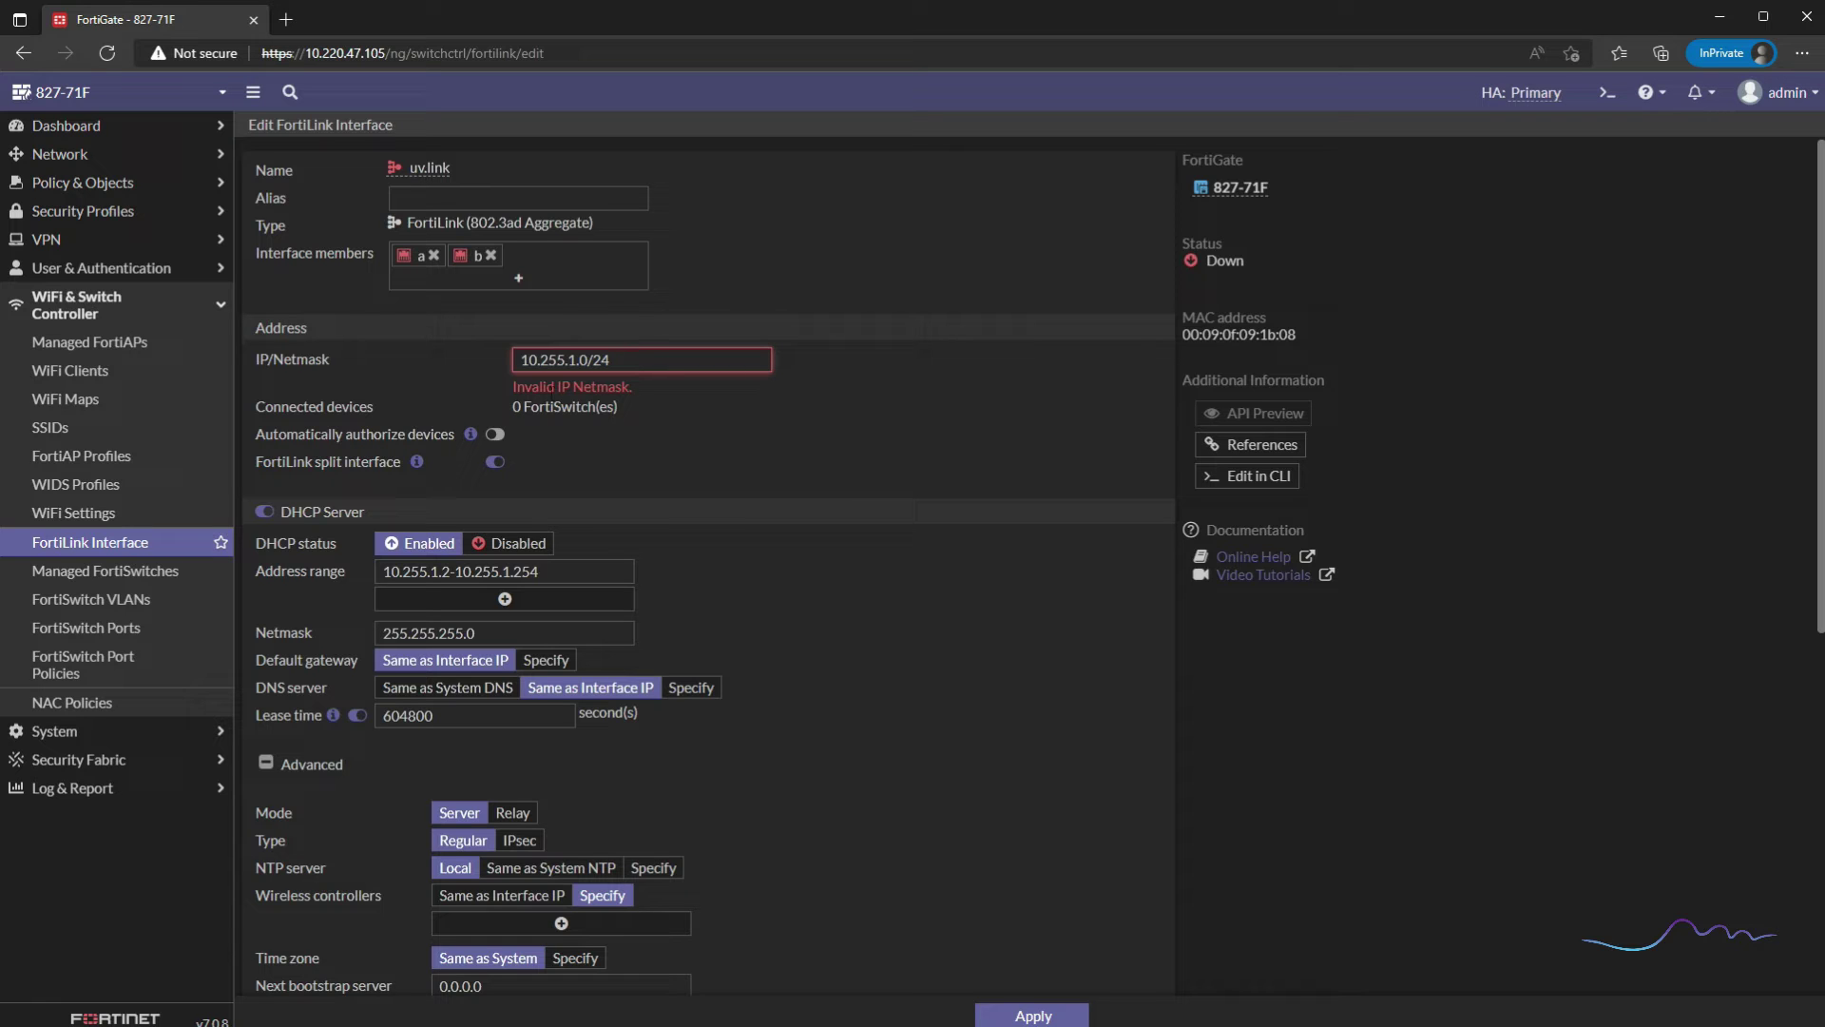
# Step: Correct the uv.link IP/Netmask to 10.255.1.1/24, set the interface status to Disabled, and apply the settings
pyautogui.press('BackSpace')
pyautogui.write('1')
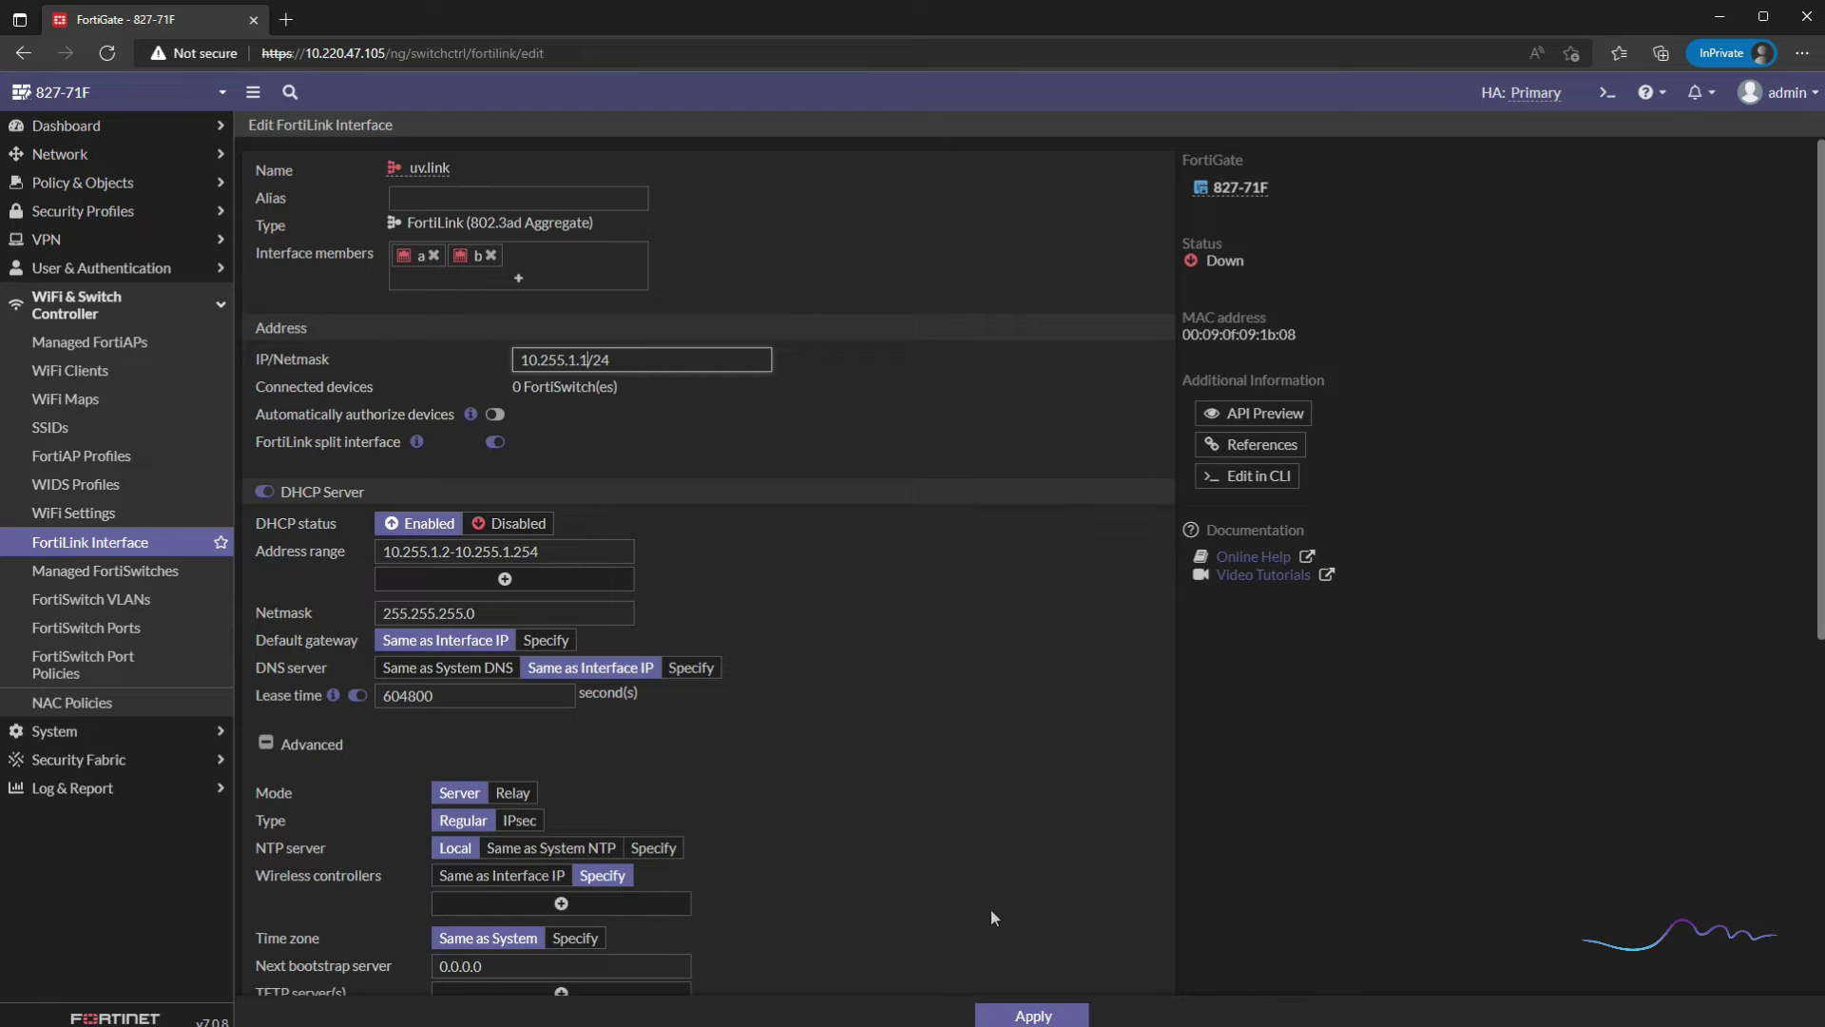
pyautogui.scroll(-7, 761, 740)
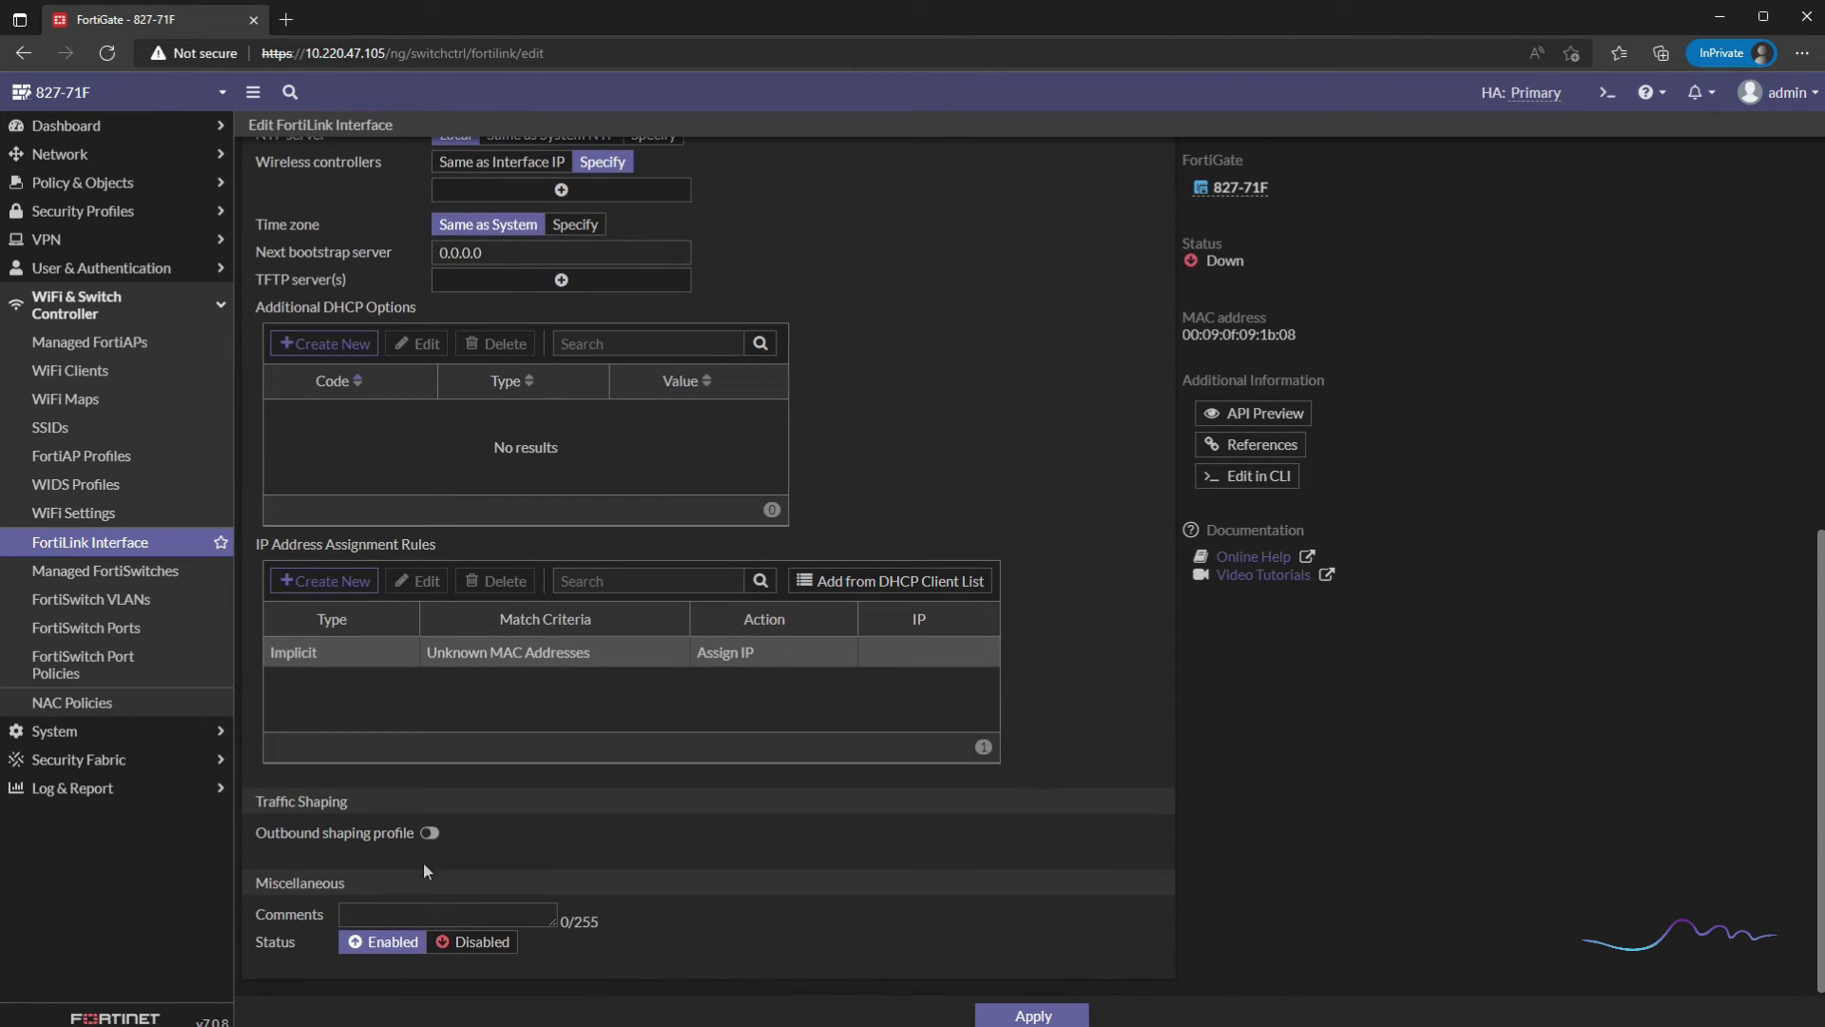
pyautogui.click(482, 943)
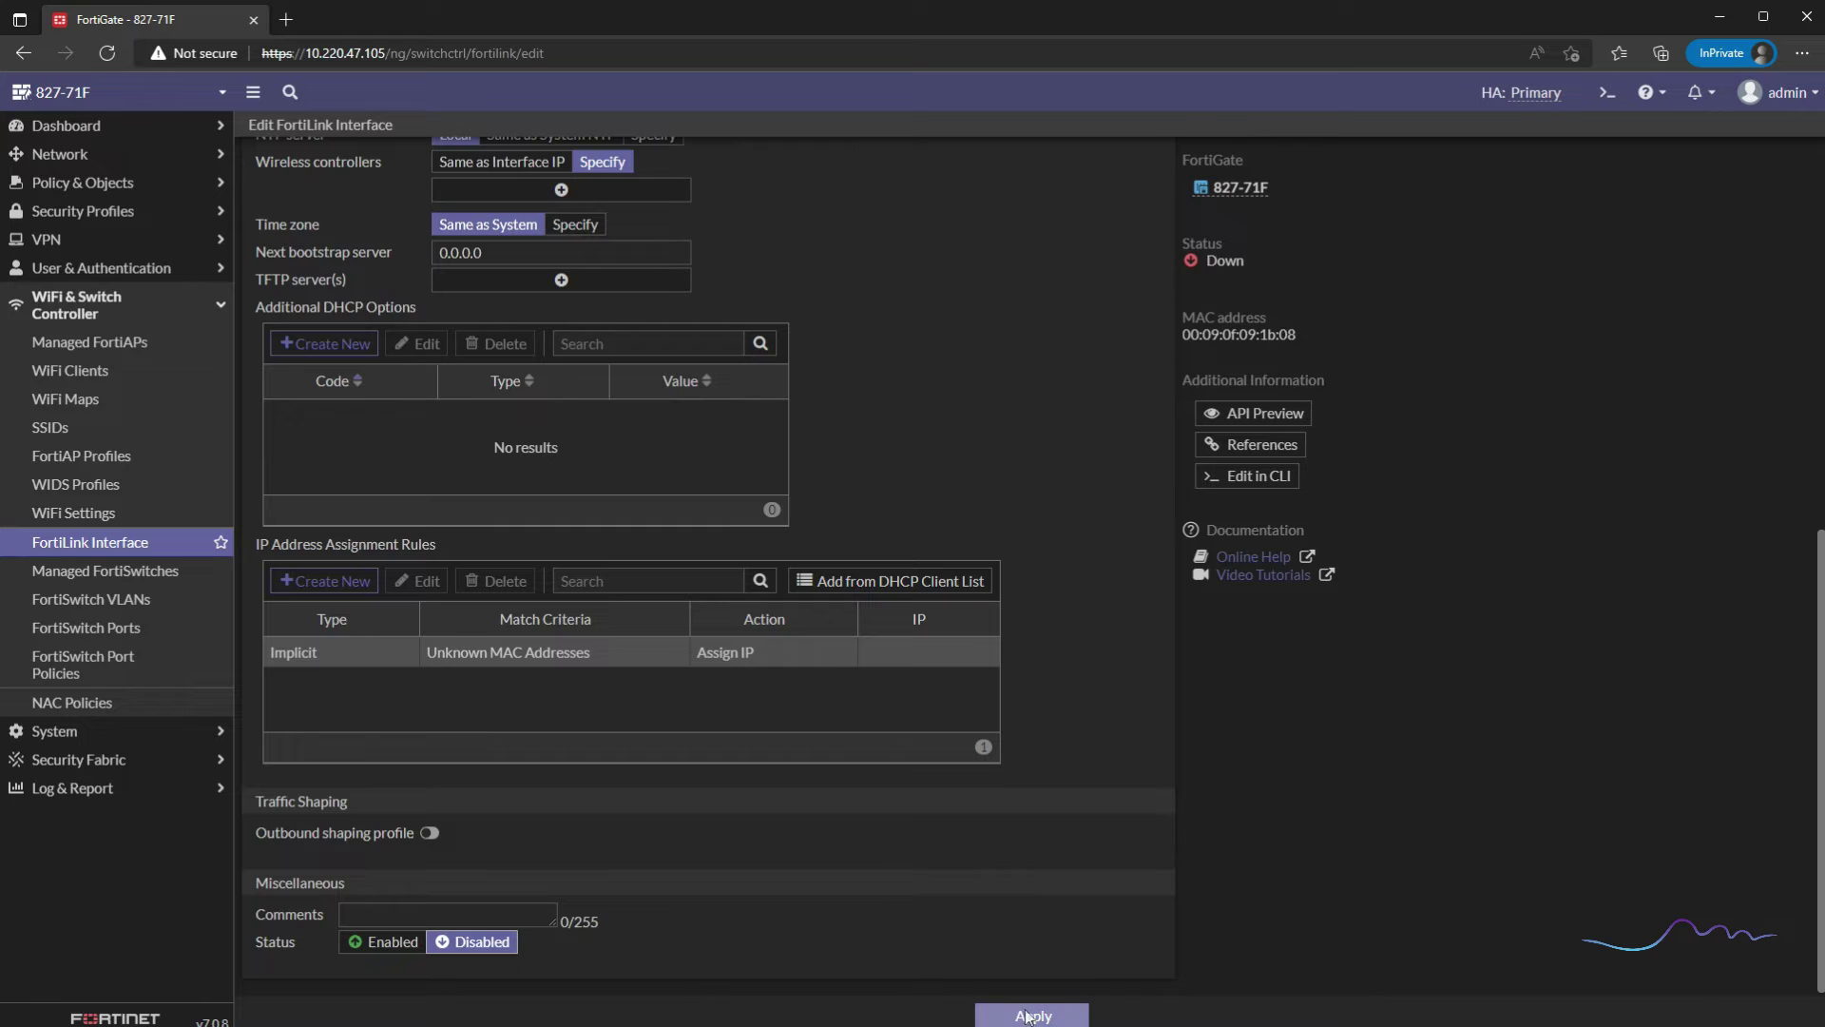
pyautogui.click(1055, 1016)
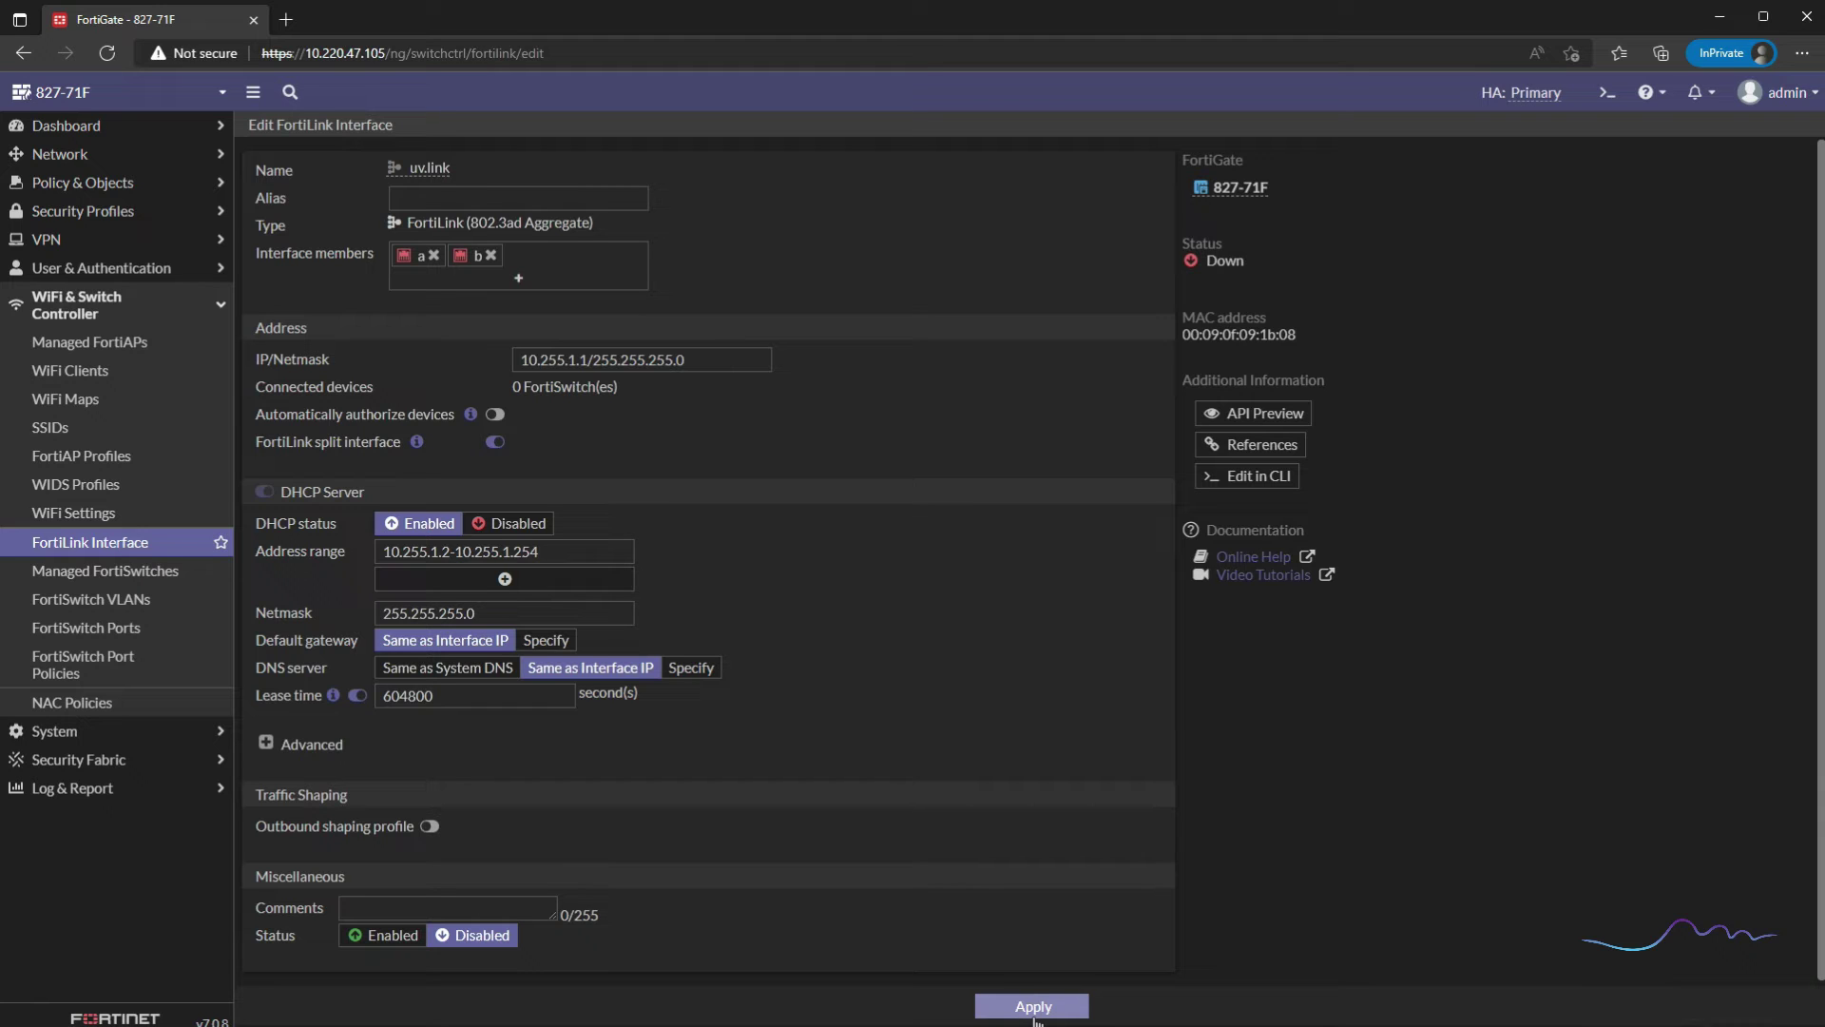
# Step: Check the managed FortiSwitches list, and return to the FortiLink interface to reapply its settings
pyautogui.click(143, 576)
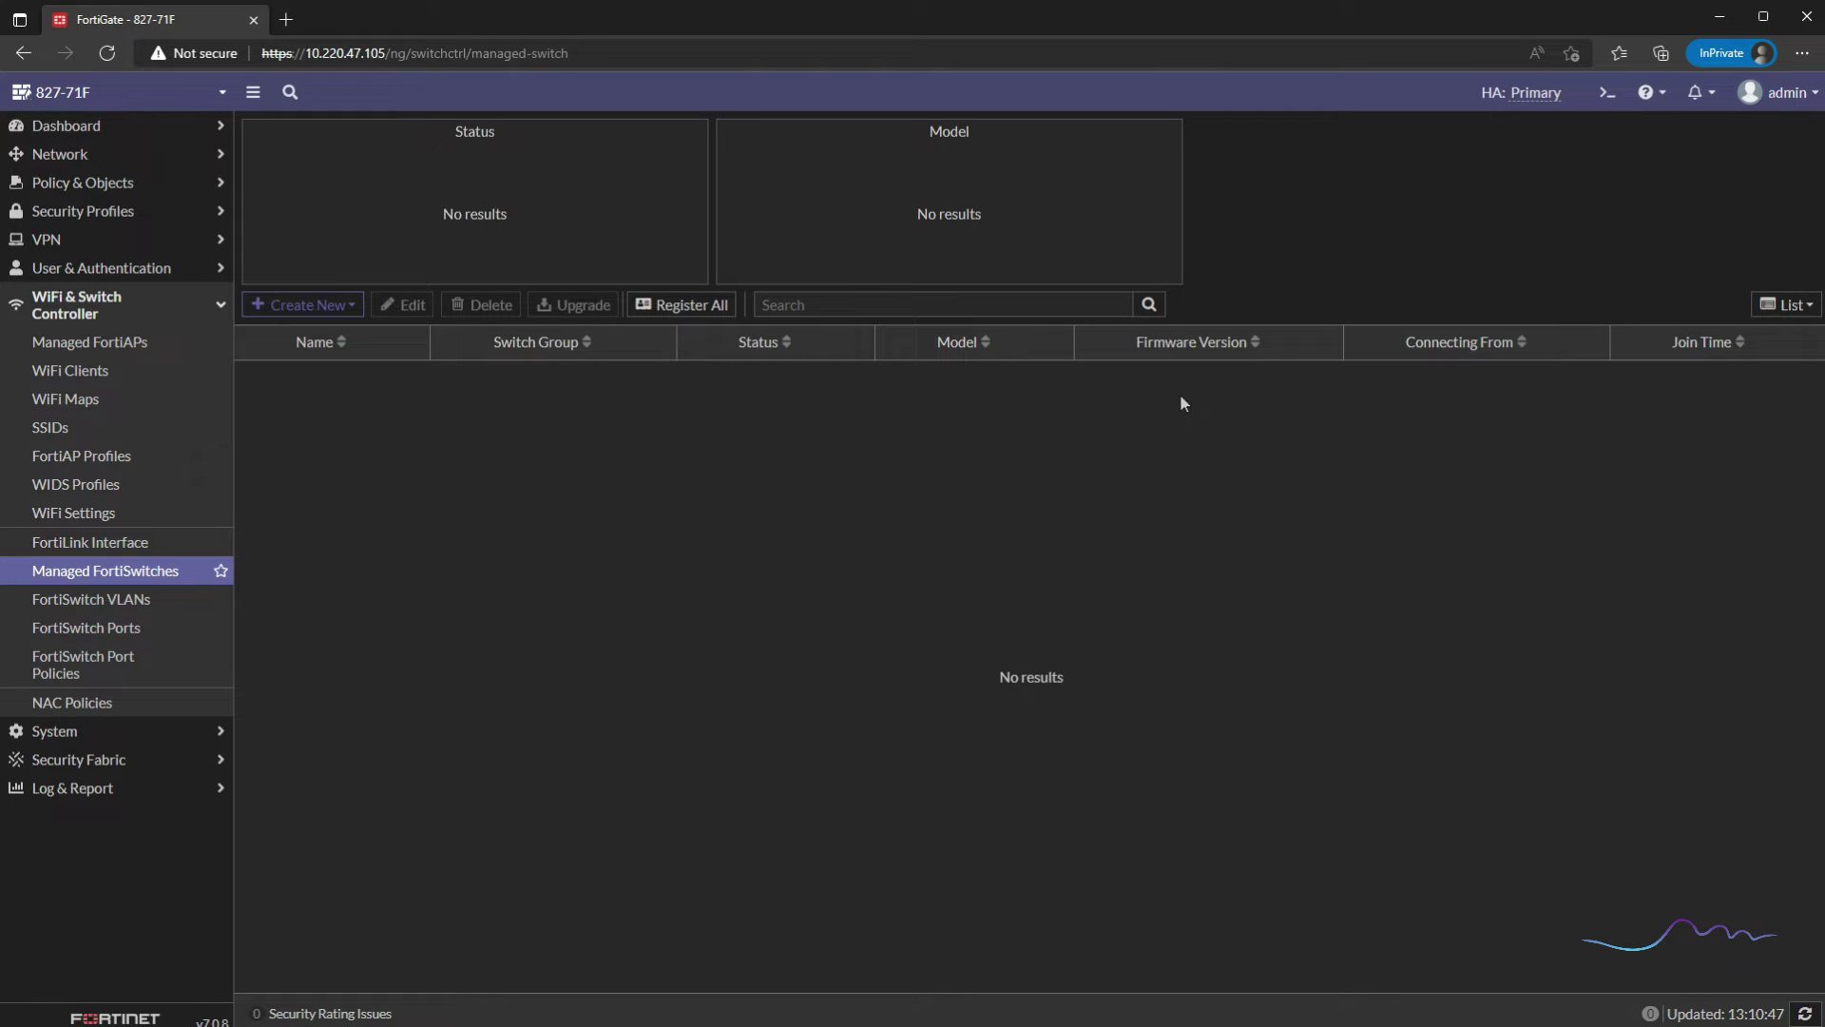
pyautogui.click(138, 542)
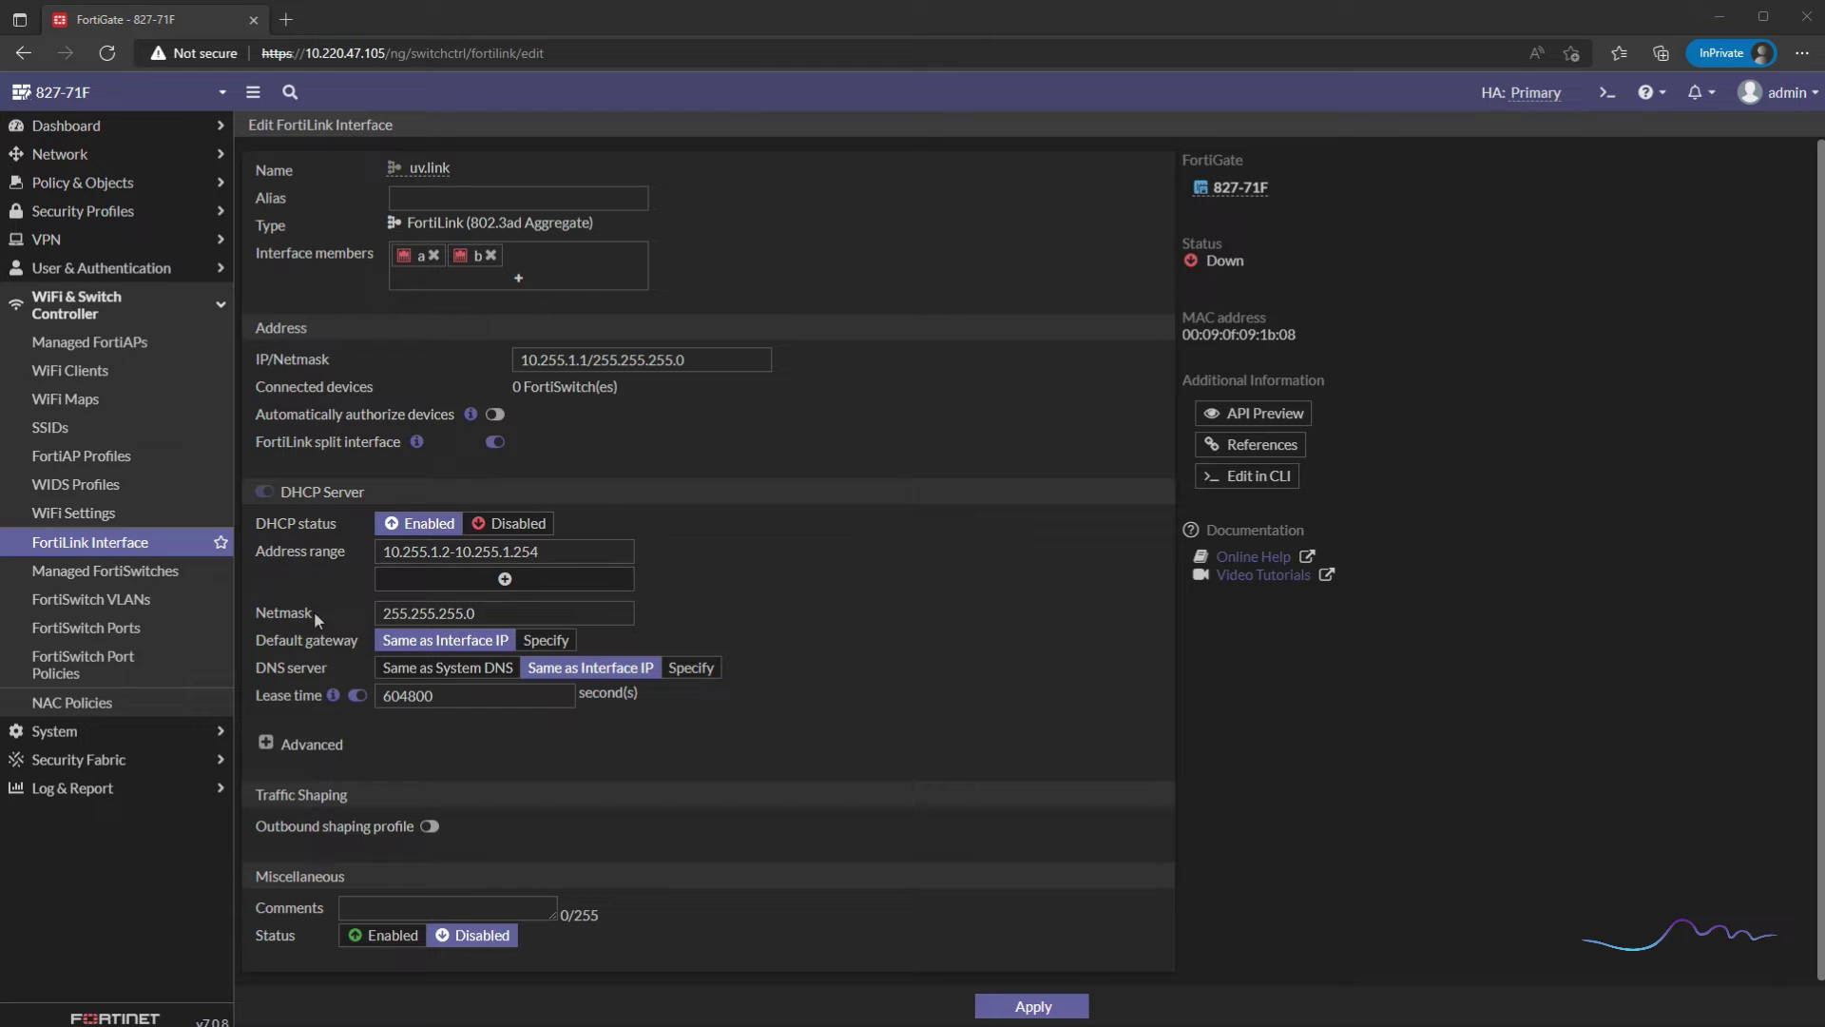
pyautogui.click(1032, 1005)
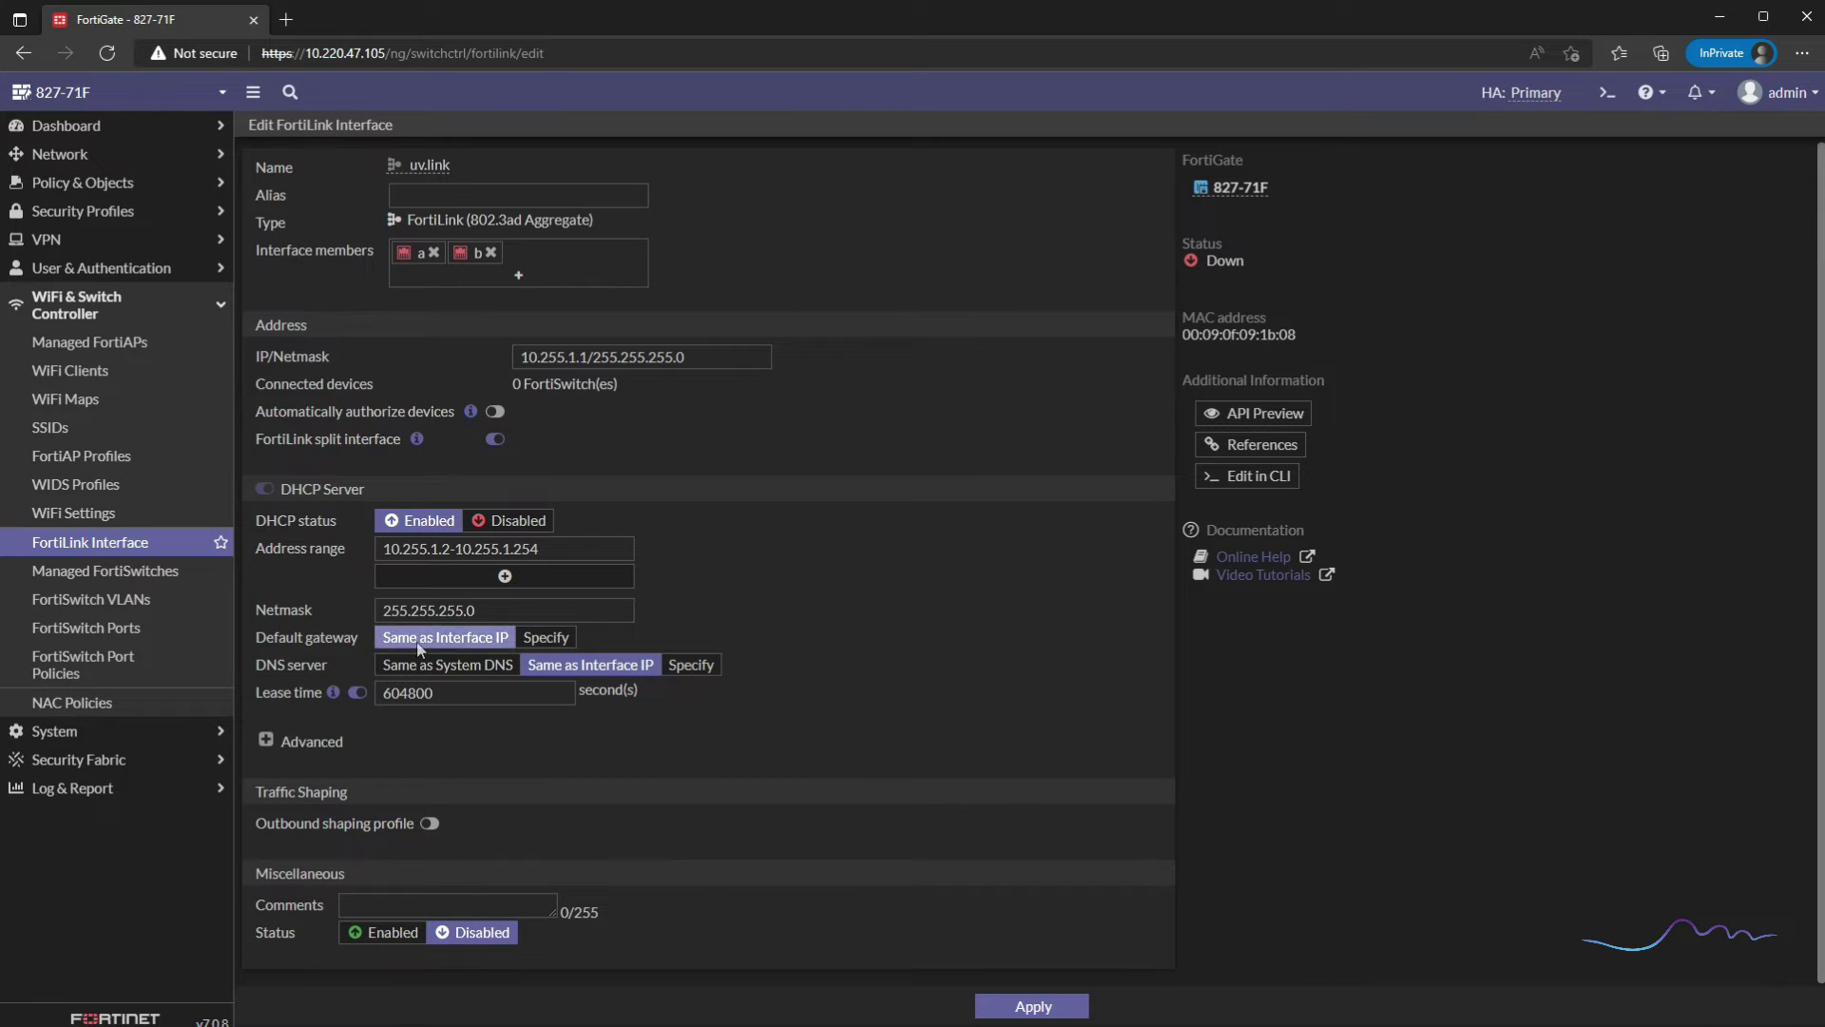
# Step: Open the network interfaces list and set the status of the uv.link aggregate to enabled
pyautogui.click(181, 152)
pyautogui.click(105, 182)
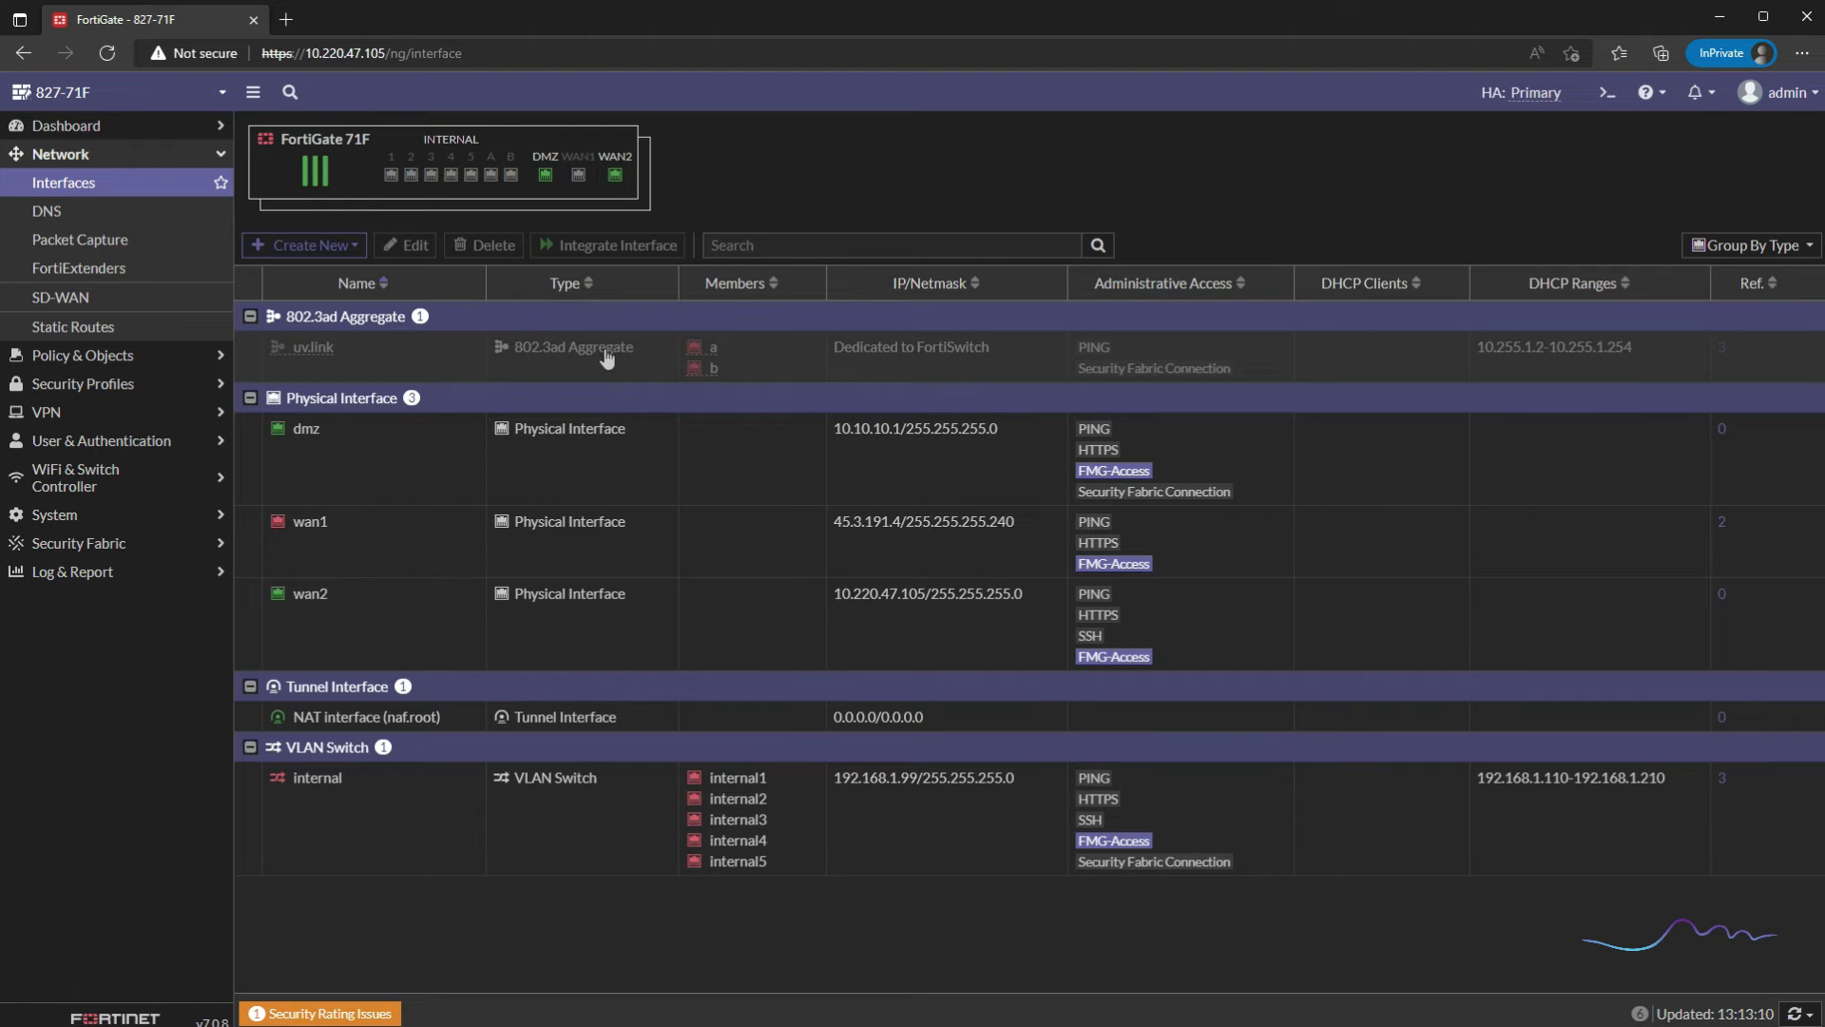
pyautogui.rightClick(574, 363)
pyautogui.moveTo(608, 361)
pyautogui.click(747, 373)
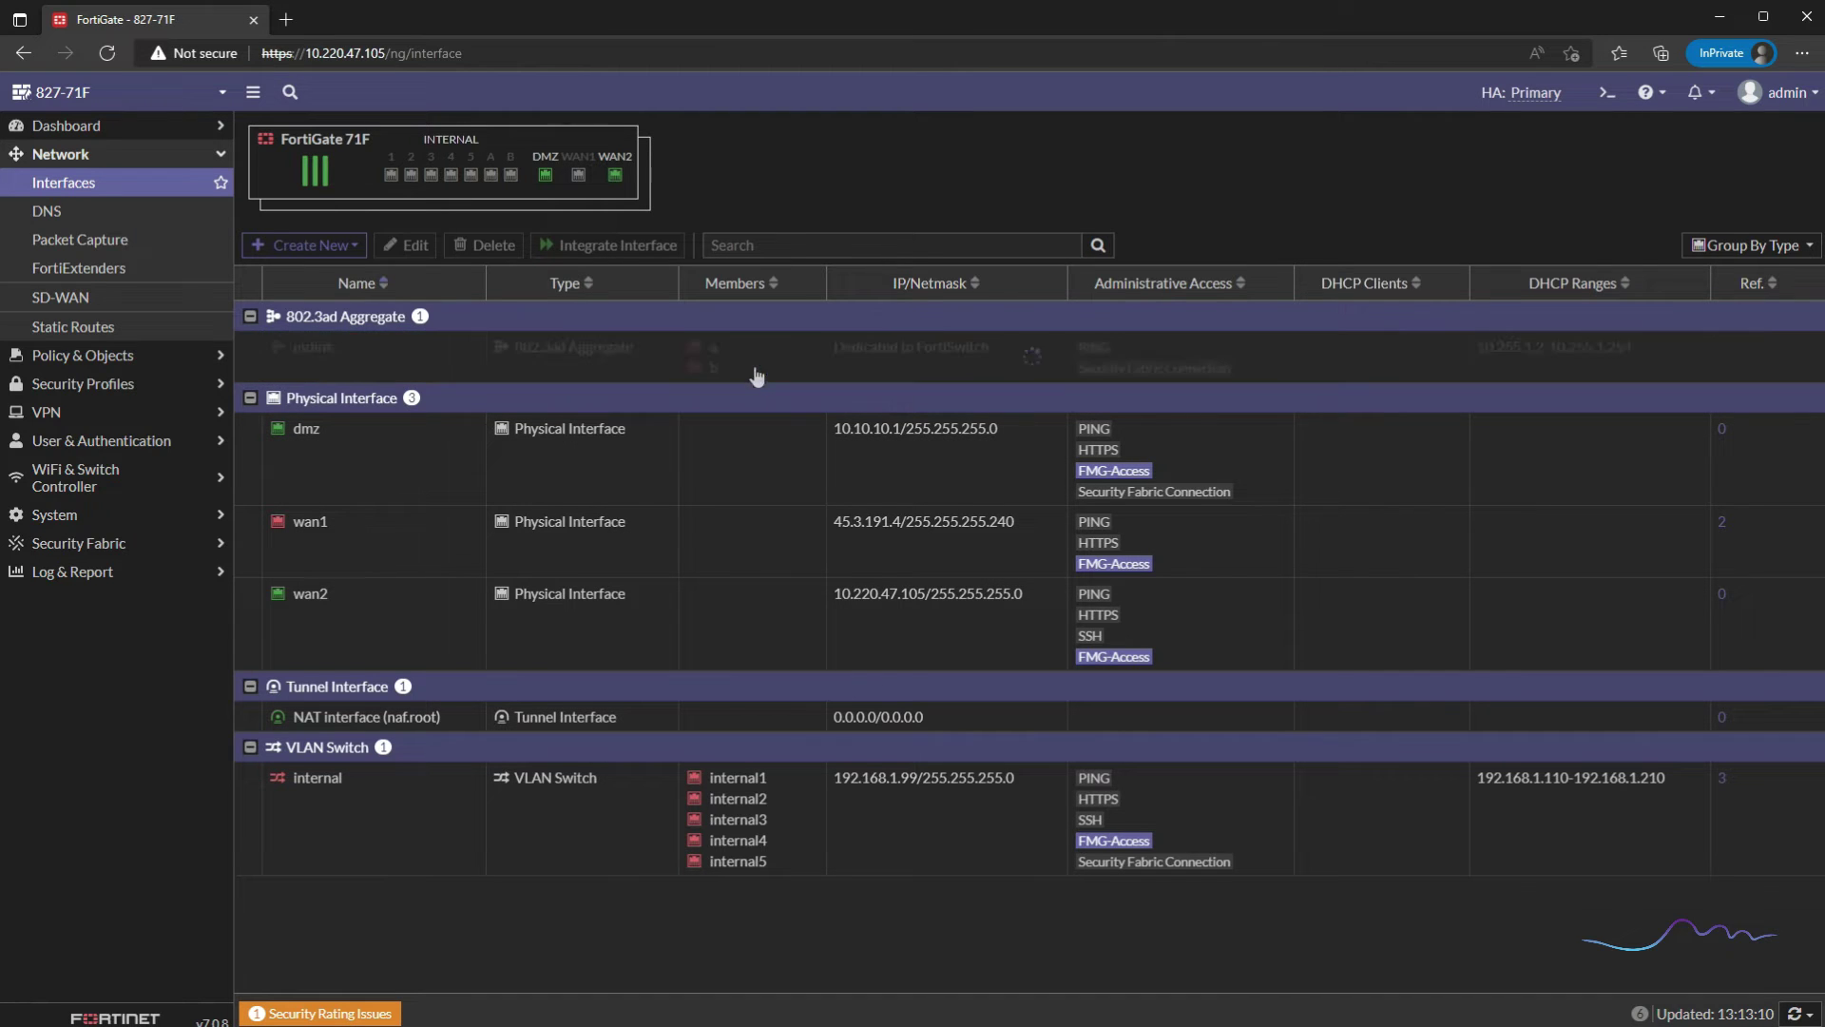
# Step: Reload the network interfaces list and expand uv.link to view its member VLANs
pyautogui.click(128, 190)
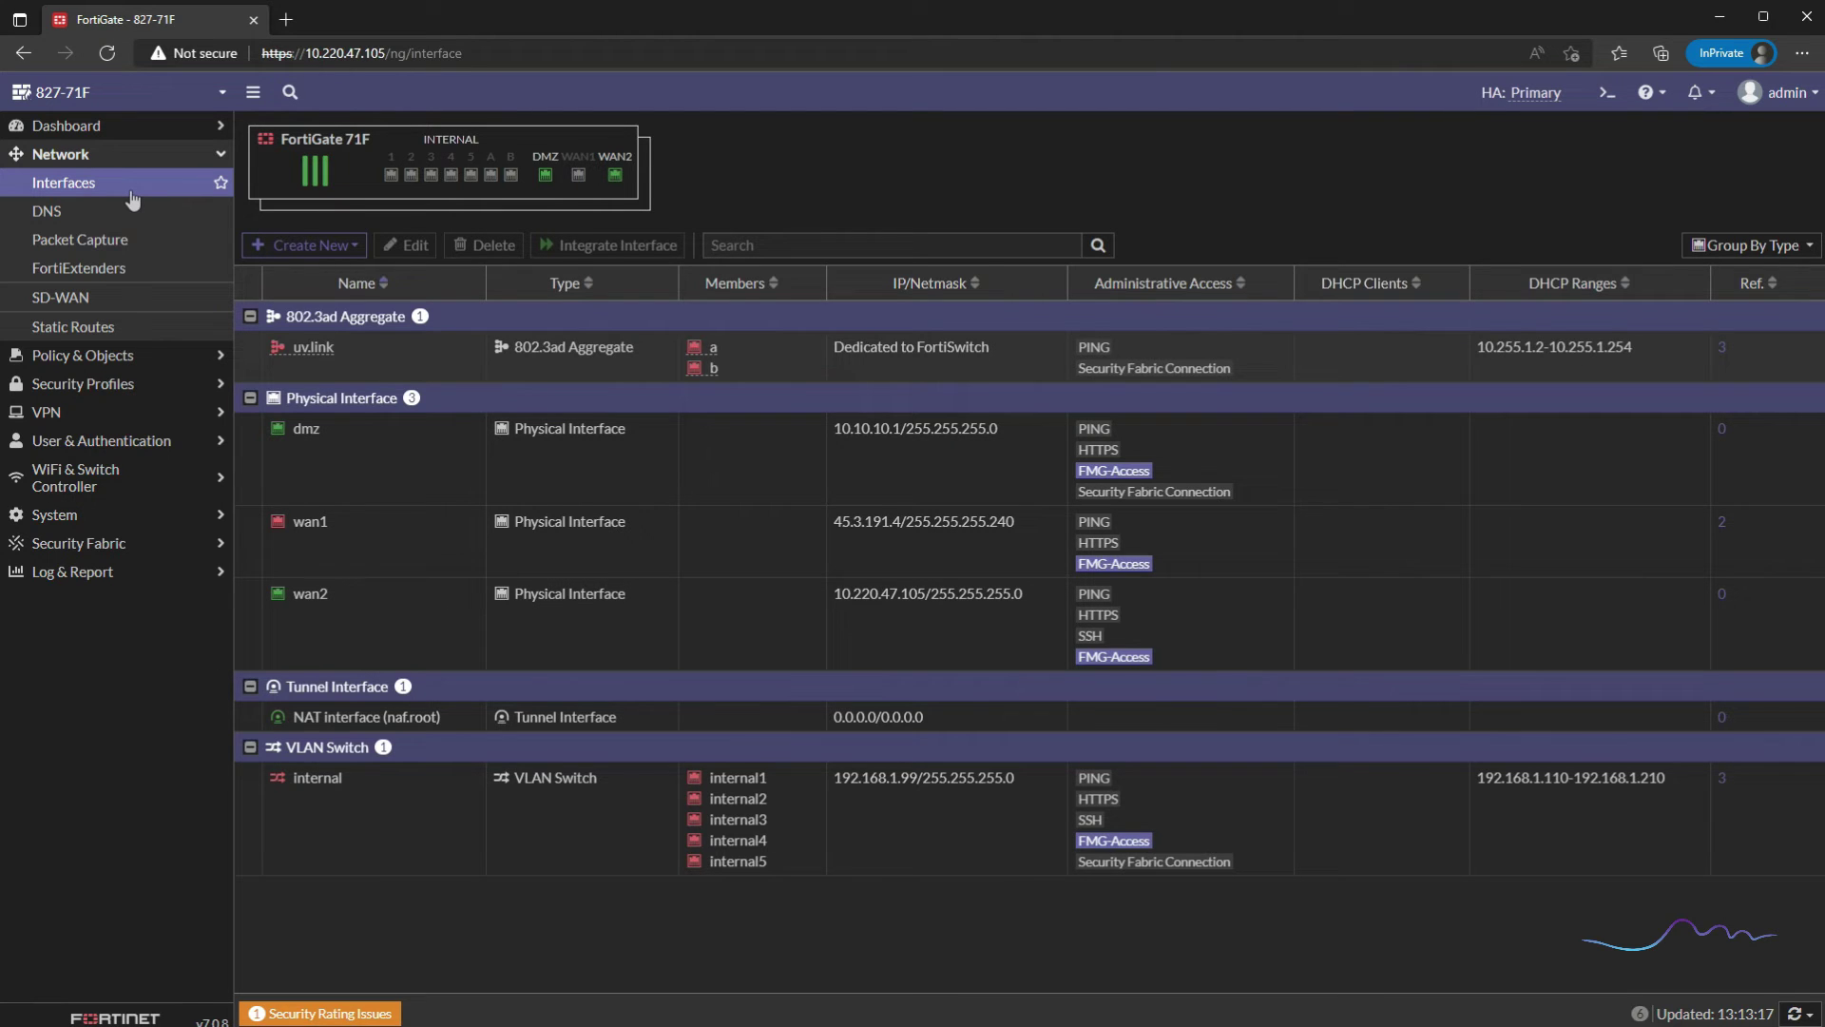
pyautogui.click(127, 187)
pyautogui.click(317, 361)
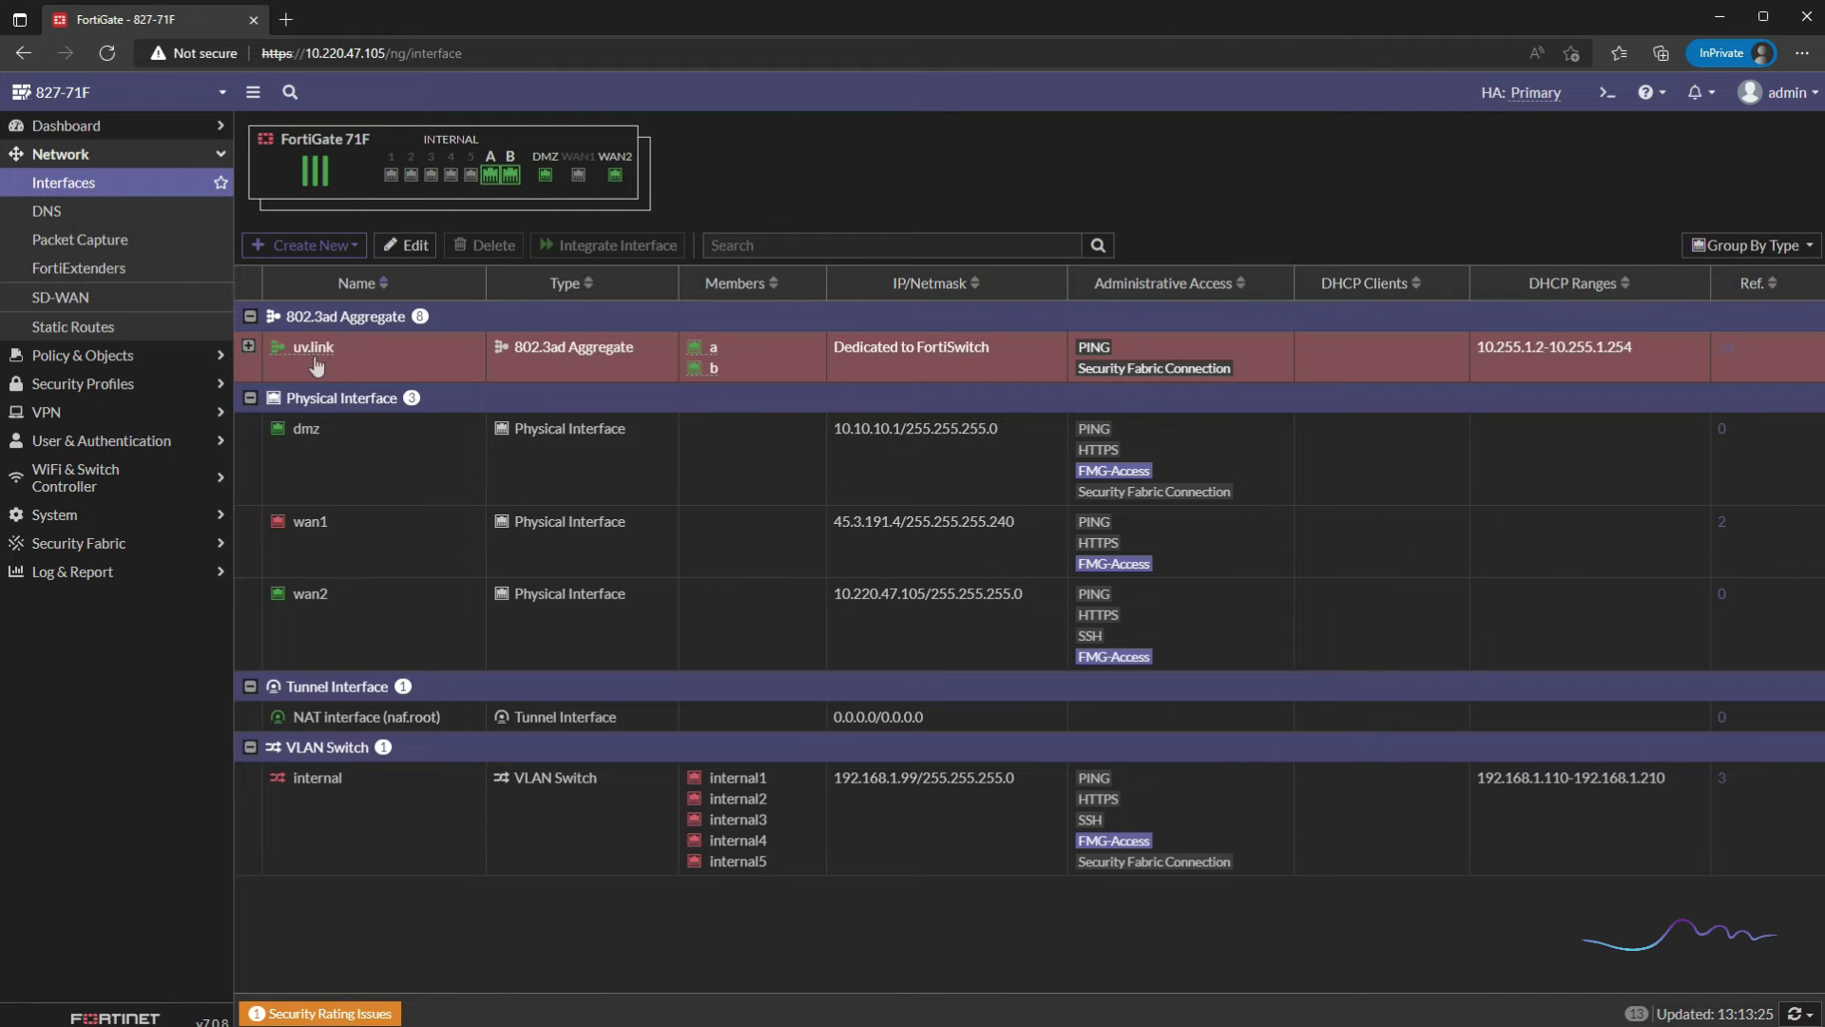
pyautogui.click(249, 348)
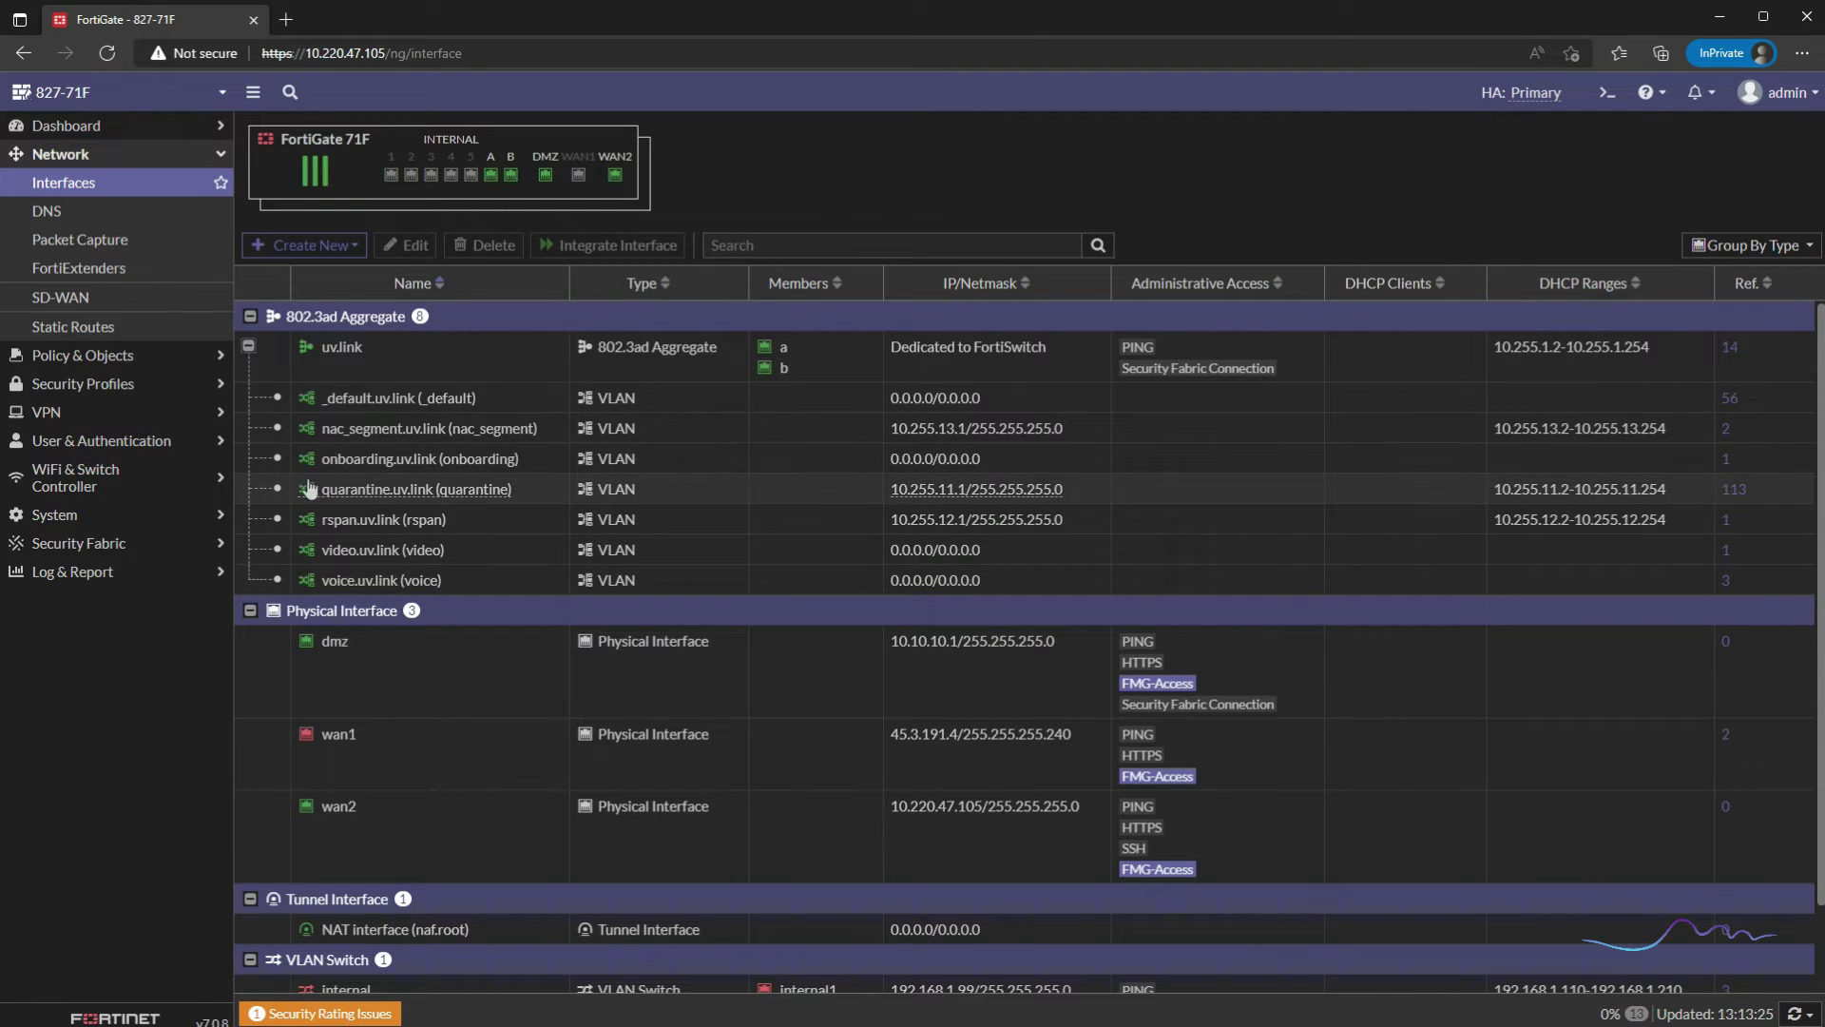
# Step: View the two FortiSwitches discovered under uv.link, and check the member port status in the FortiLink interface settings
pyautogui.click(125, 490)
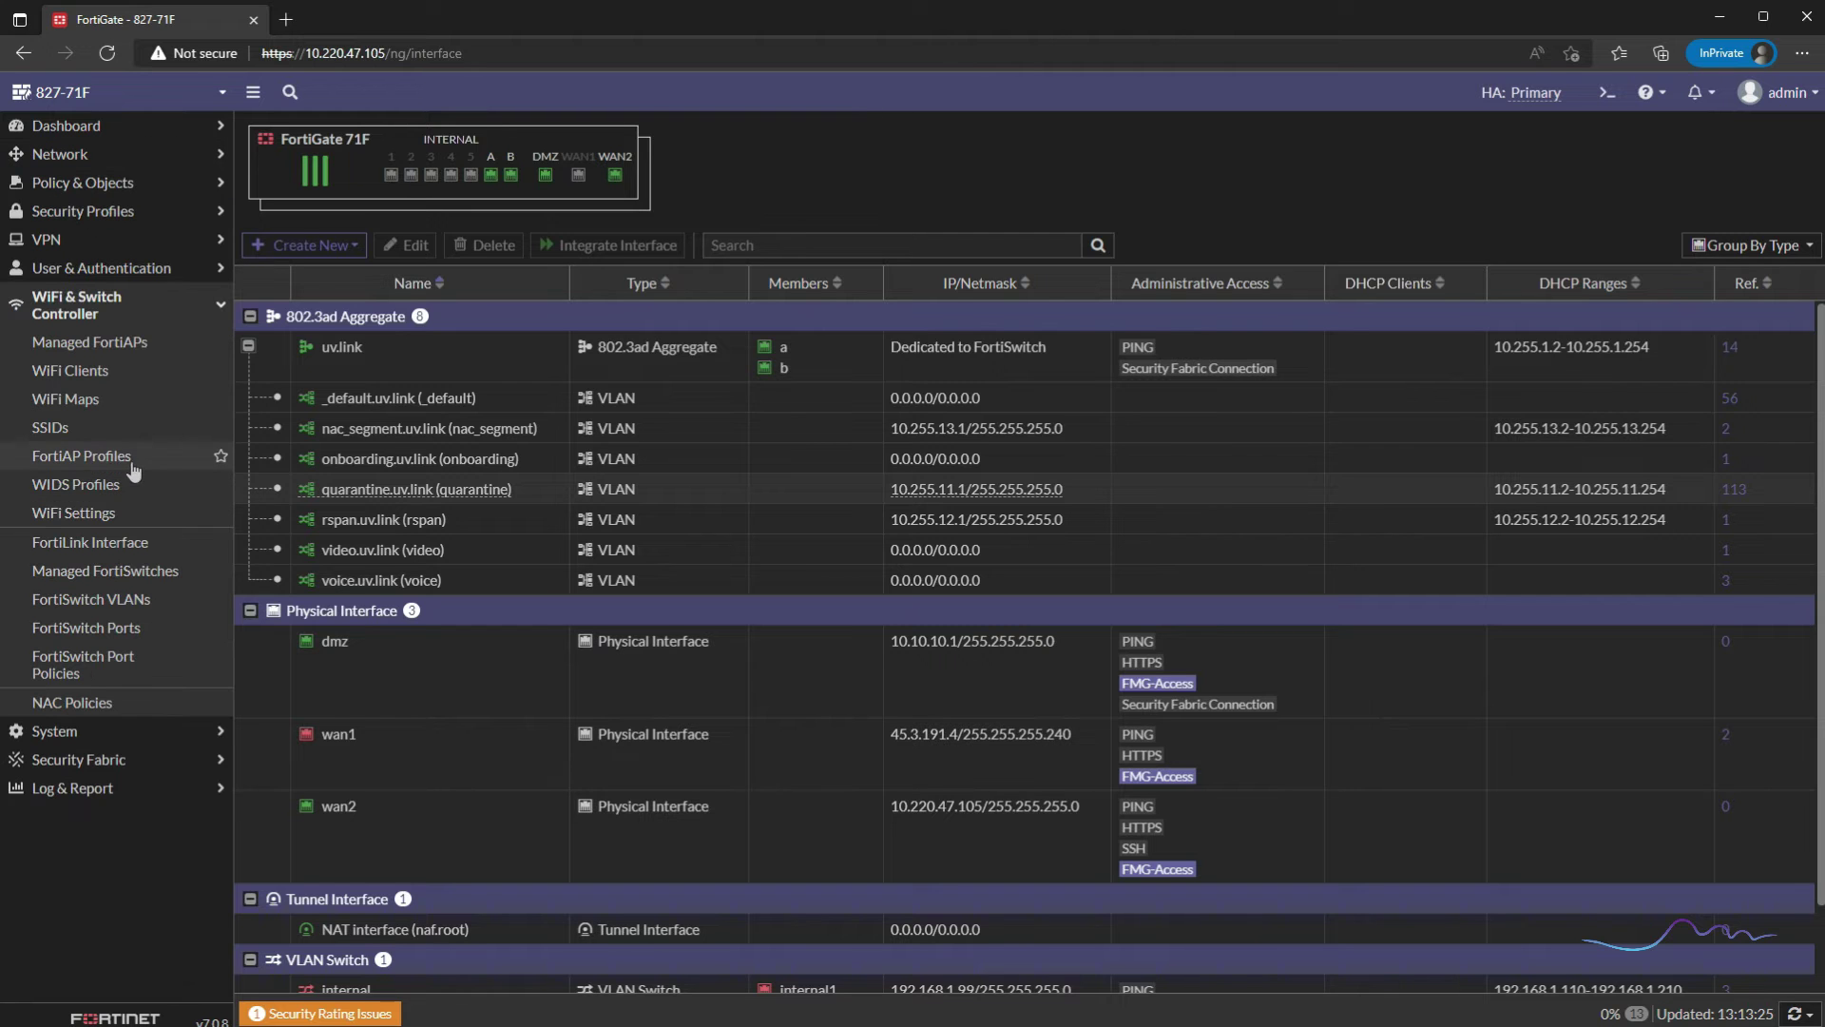
pyautogui.click(129, 571)
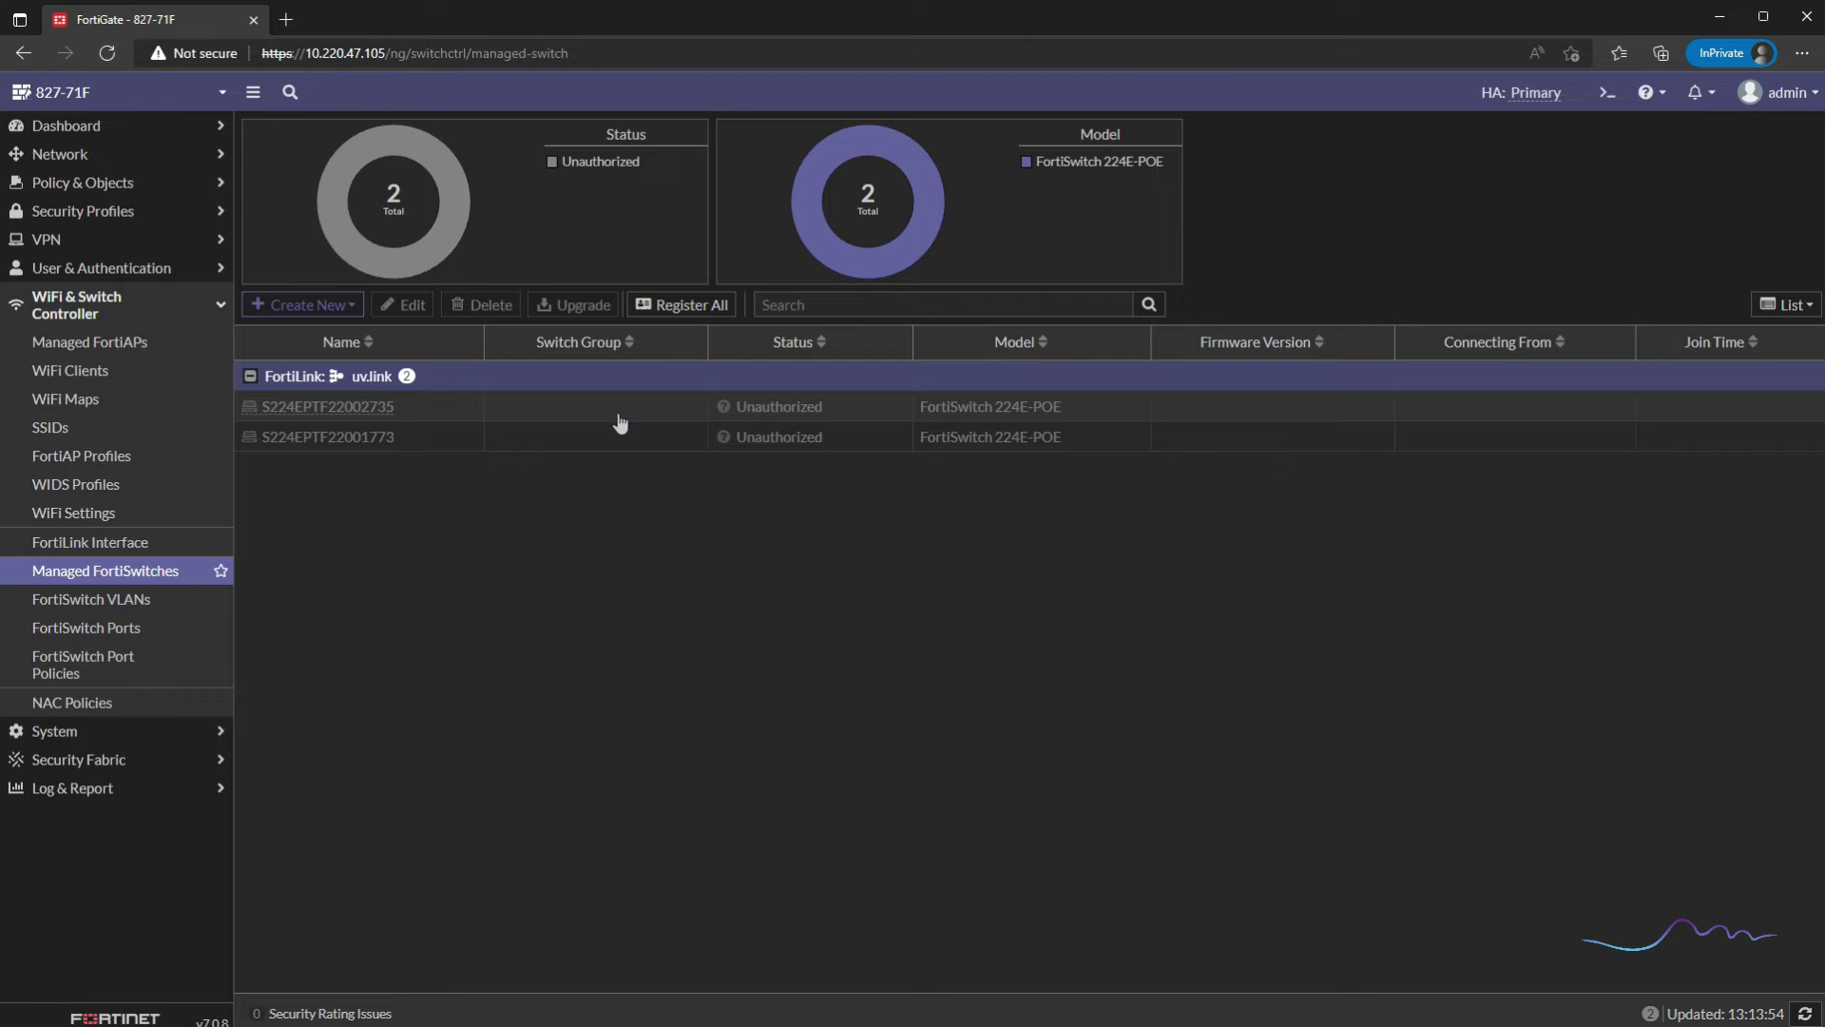
pyautogui.click(624, 418)
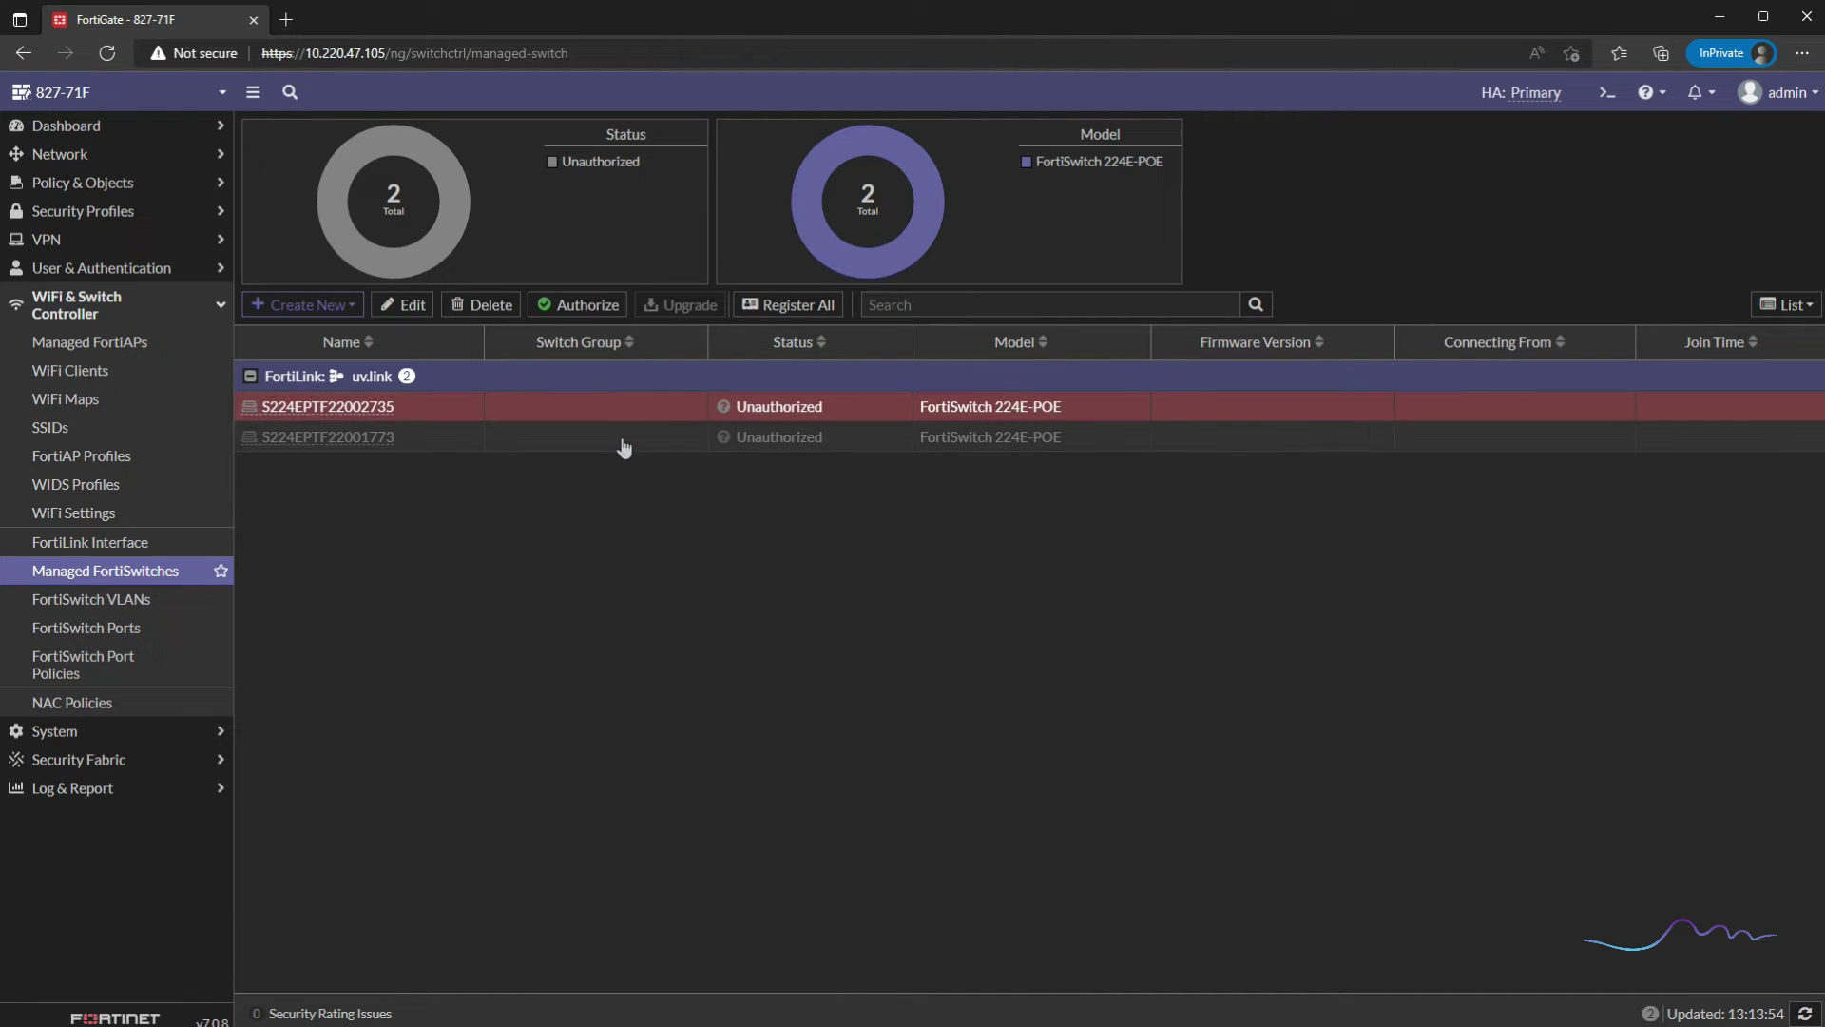
pyautogui.keyDown('ctrl'); pyautogui.click(590, 439); pyautogui.keyUp('ctrl')
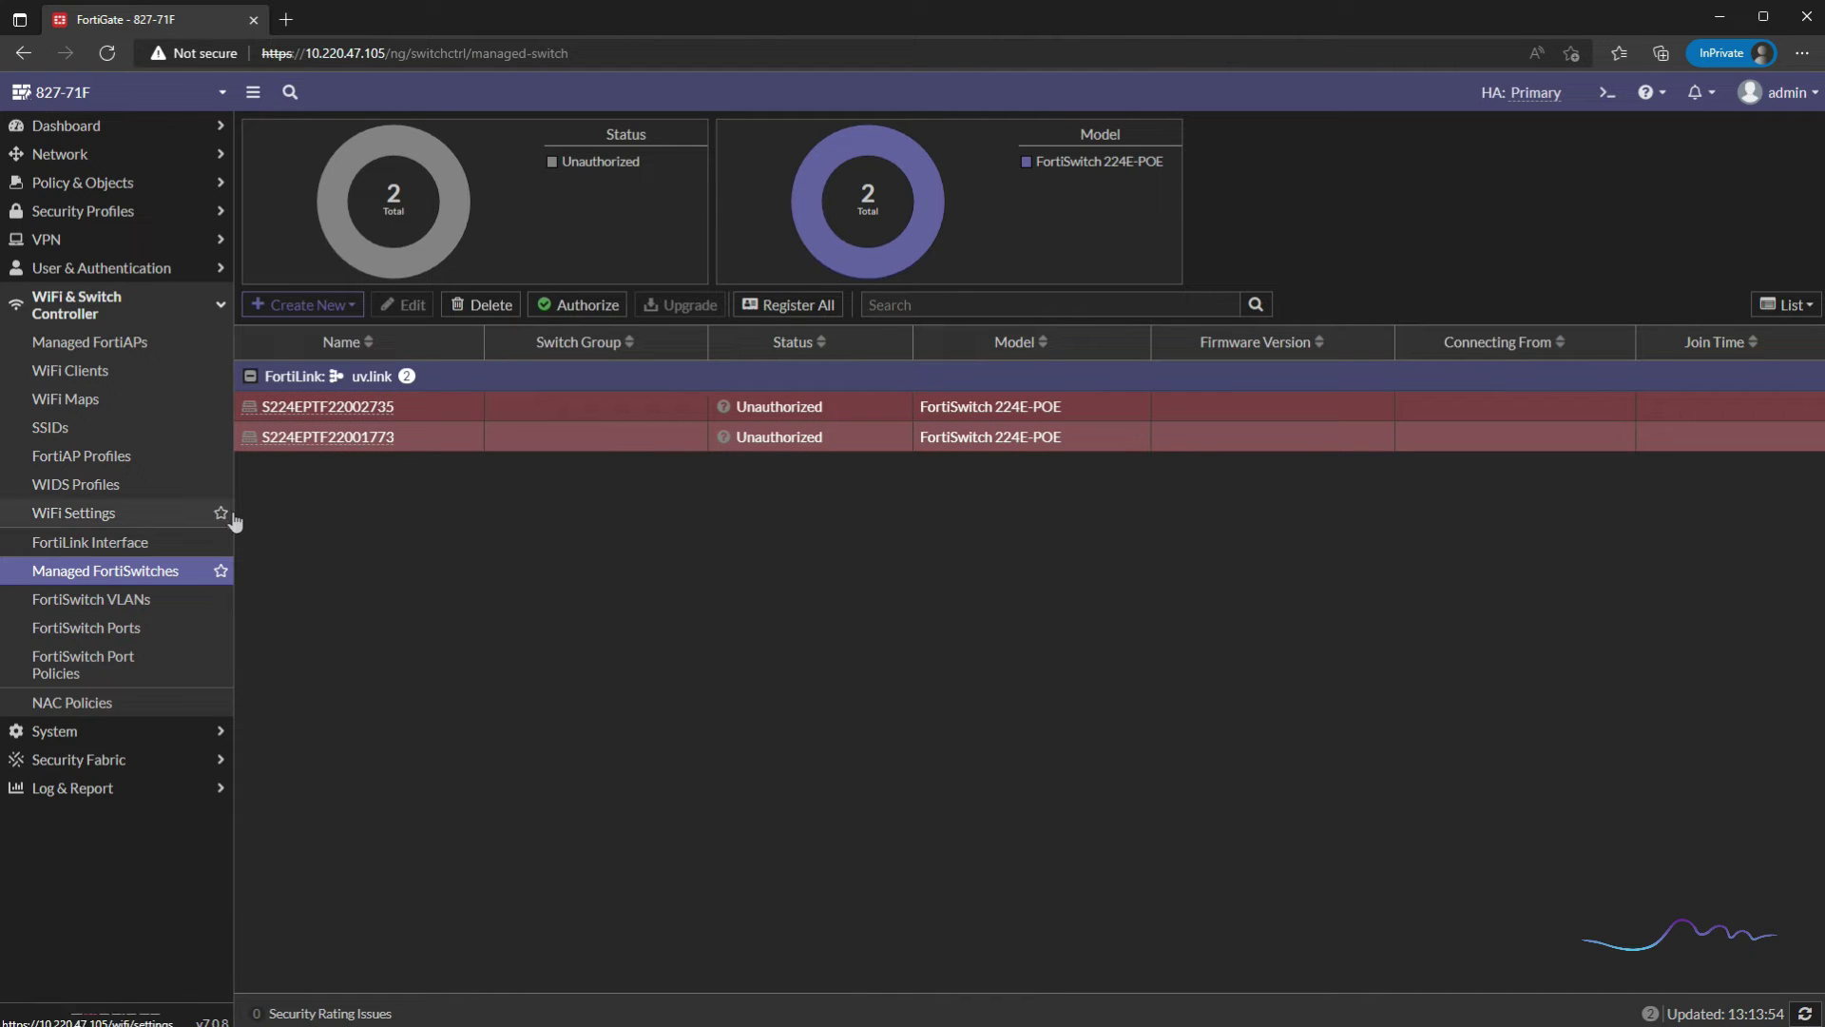
pyautogui.click(109, 550)
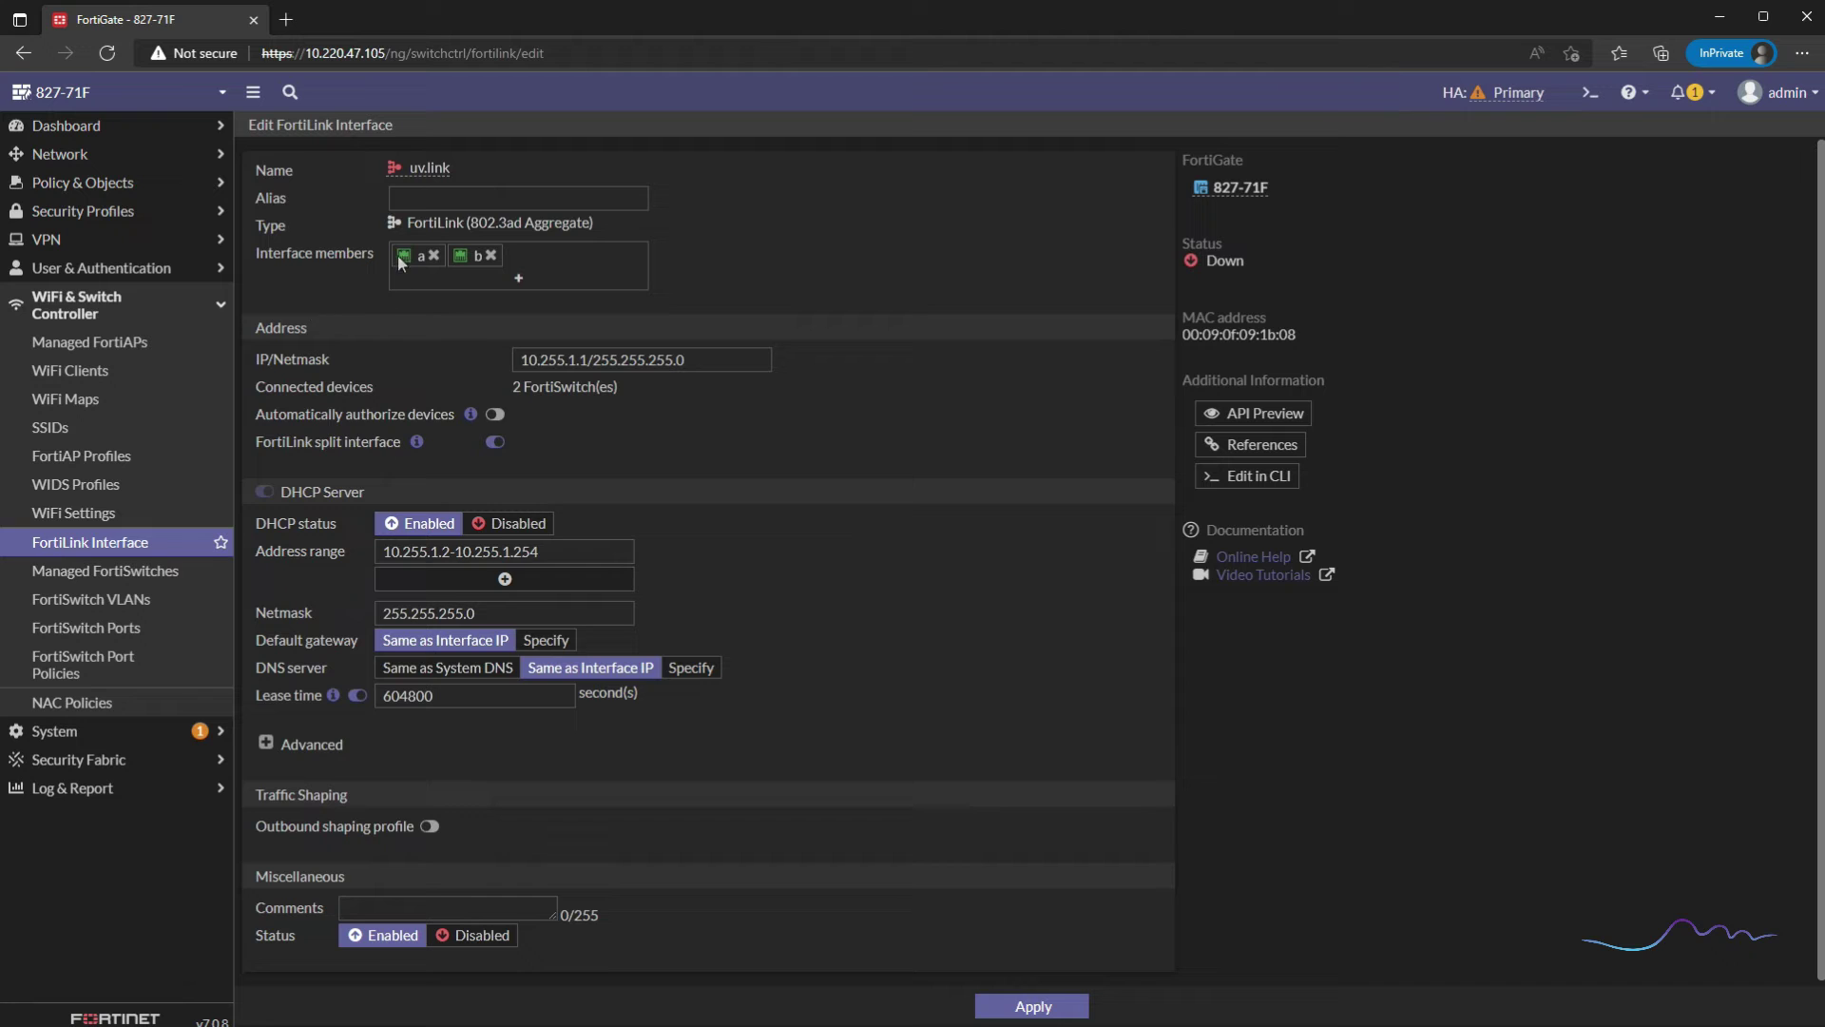
pyautogui.moveTo(399, 259)
# Step: Authorize both FortiSwitch 224E-POE units listed under uv.link in the managed FortiSwitches
pyautogui.click(129, 572)
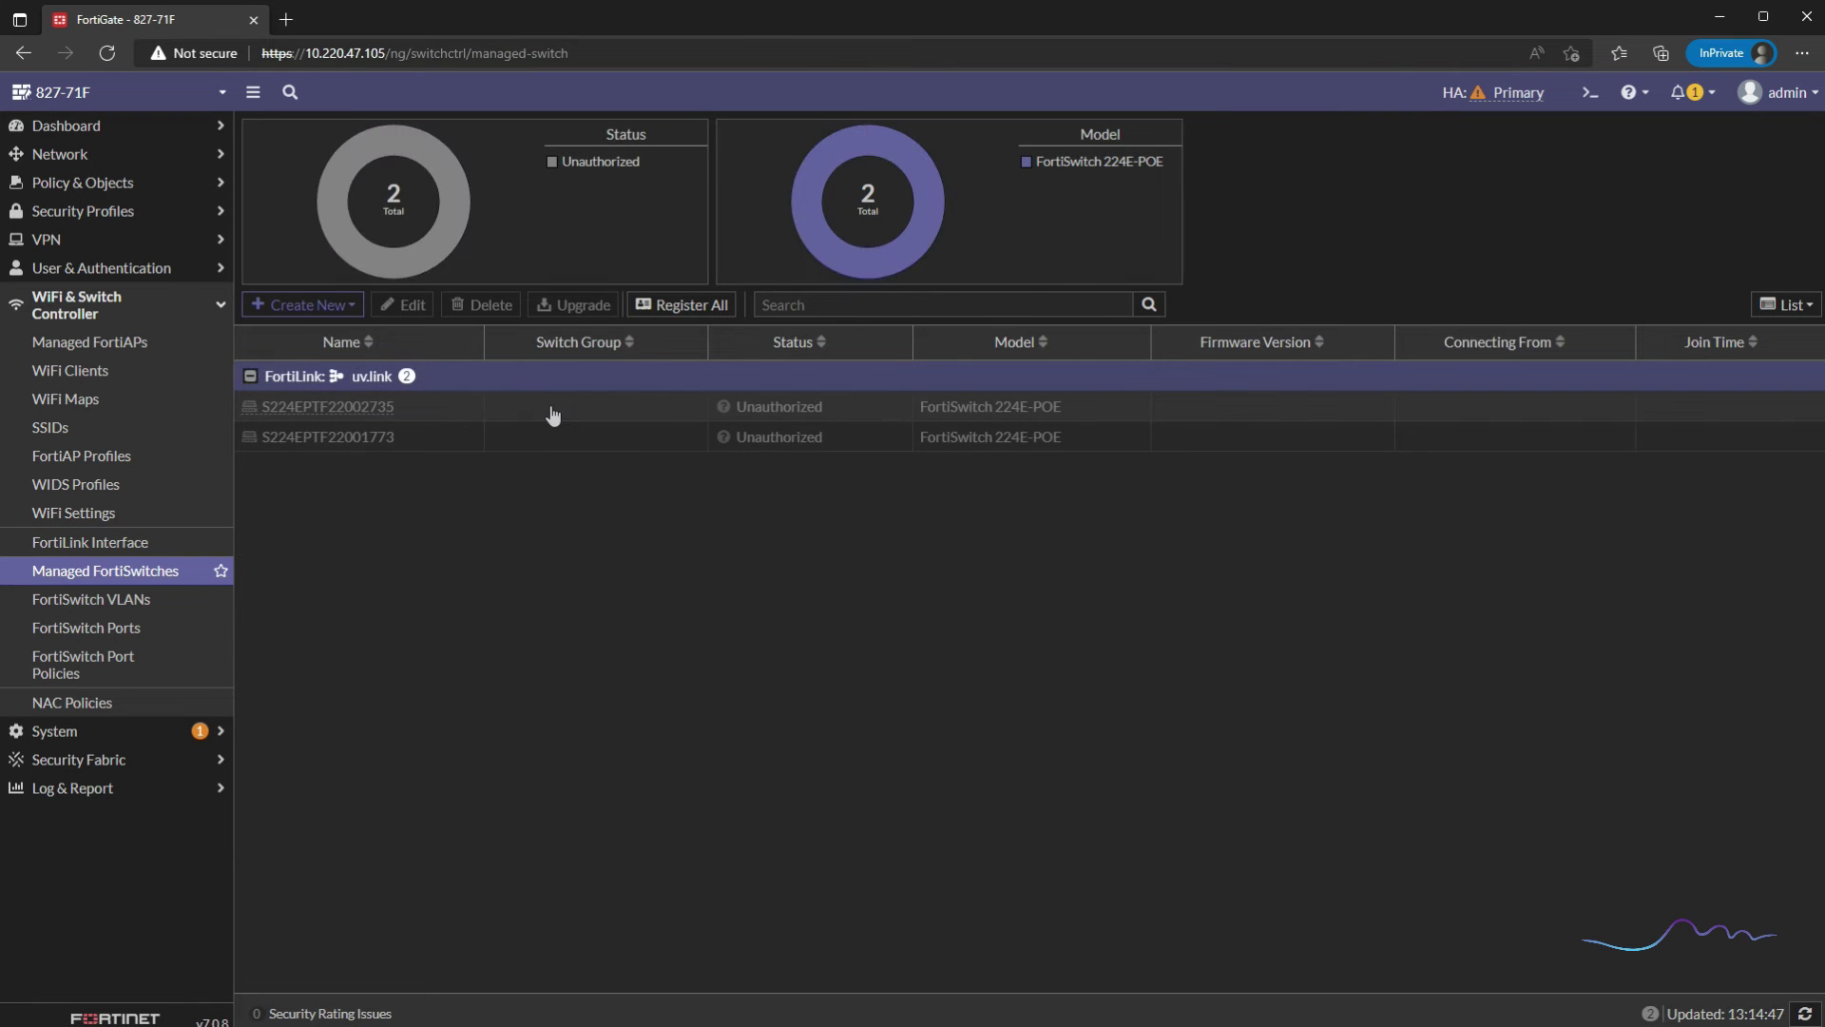
pyautogui.click(554, 415)
pyautogui.keyDown('shift'); pyautogui.click(552, 439); pyautogui.keyUp('shift')
pyautogui.click(570, 306)
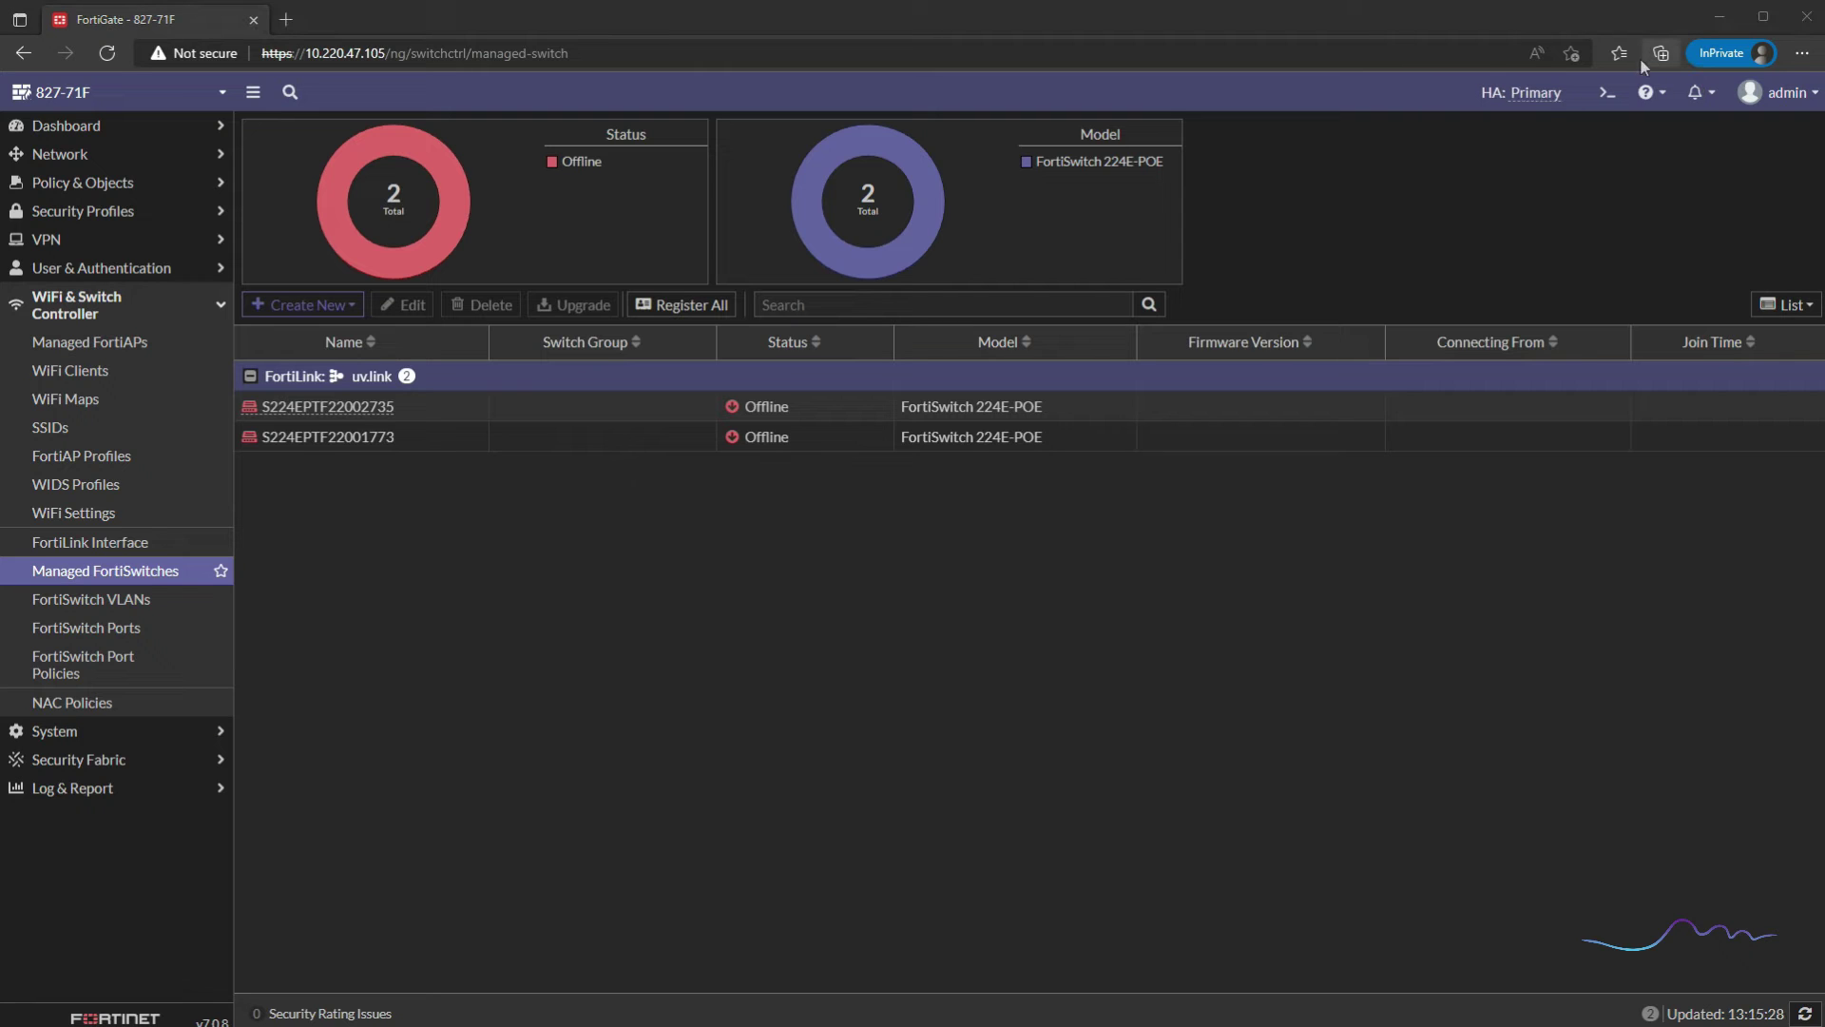
# Step: Open the system settings and check which interface the local NTP server listens on
pyautogui.click(112, 734)
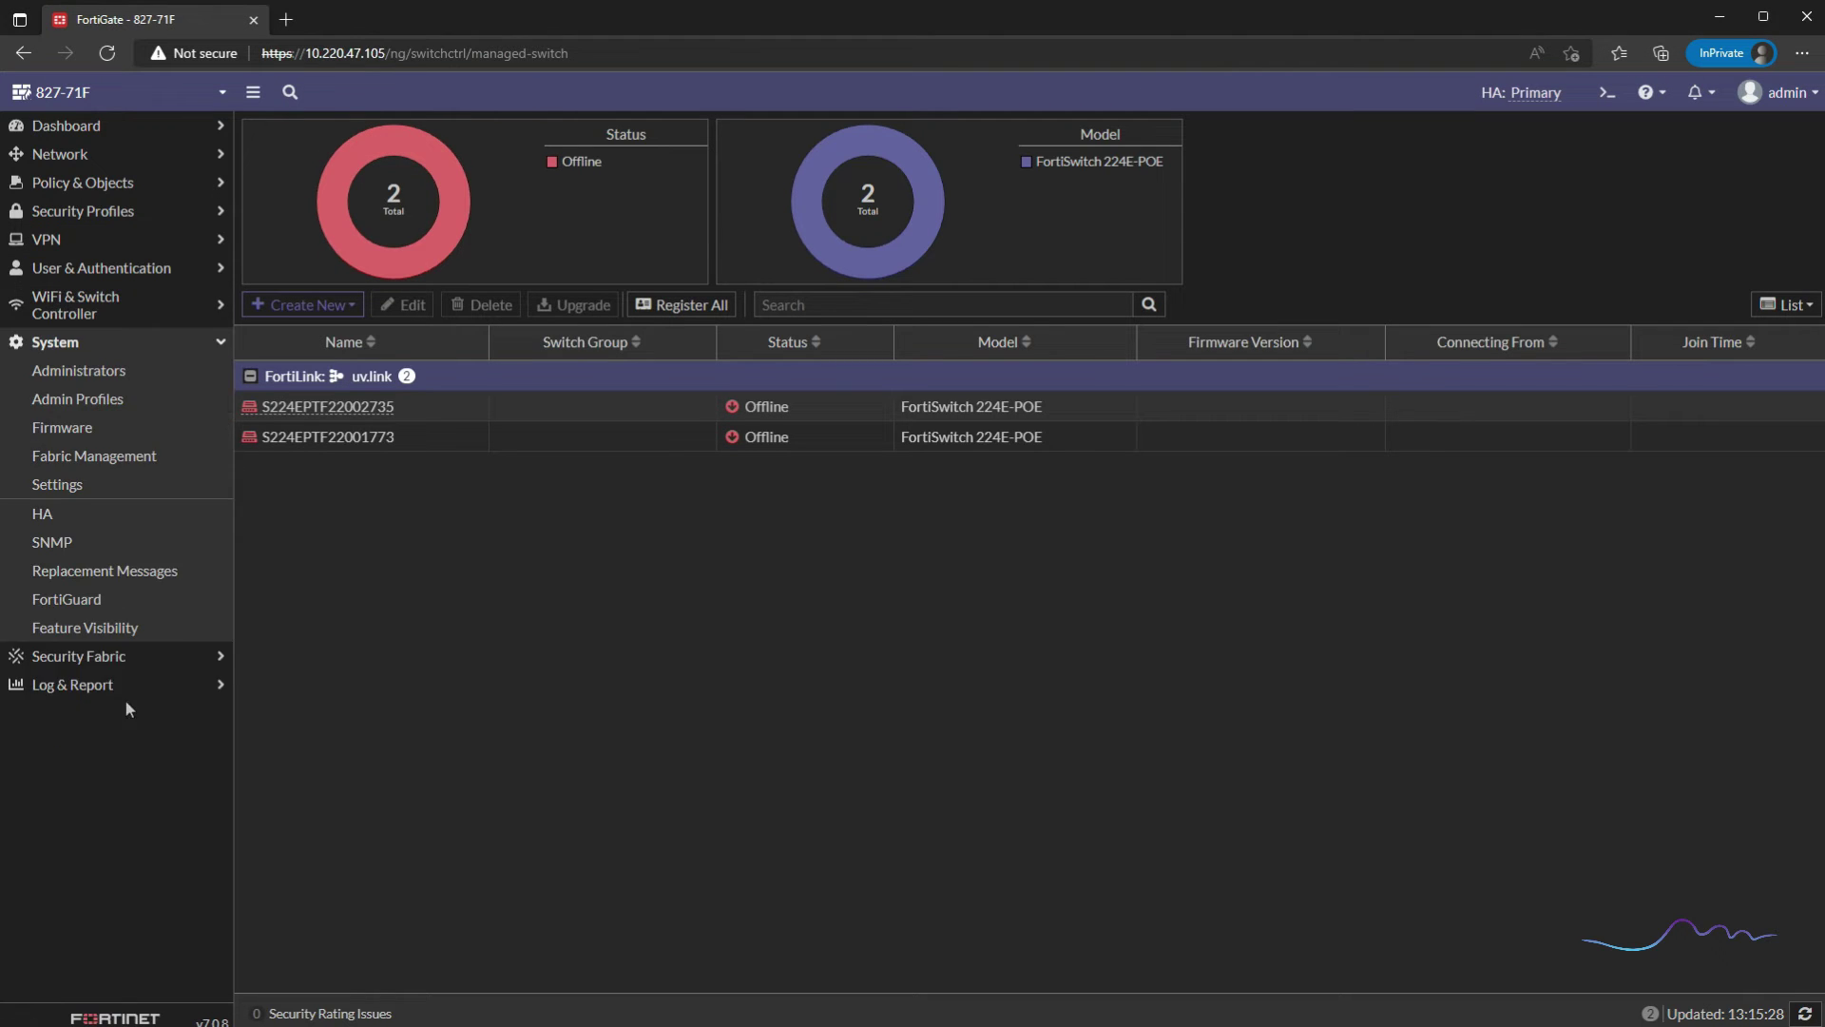
pyautogui.click(124, 488)
pyautogui.moveTo(511, 424)
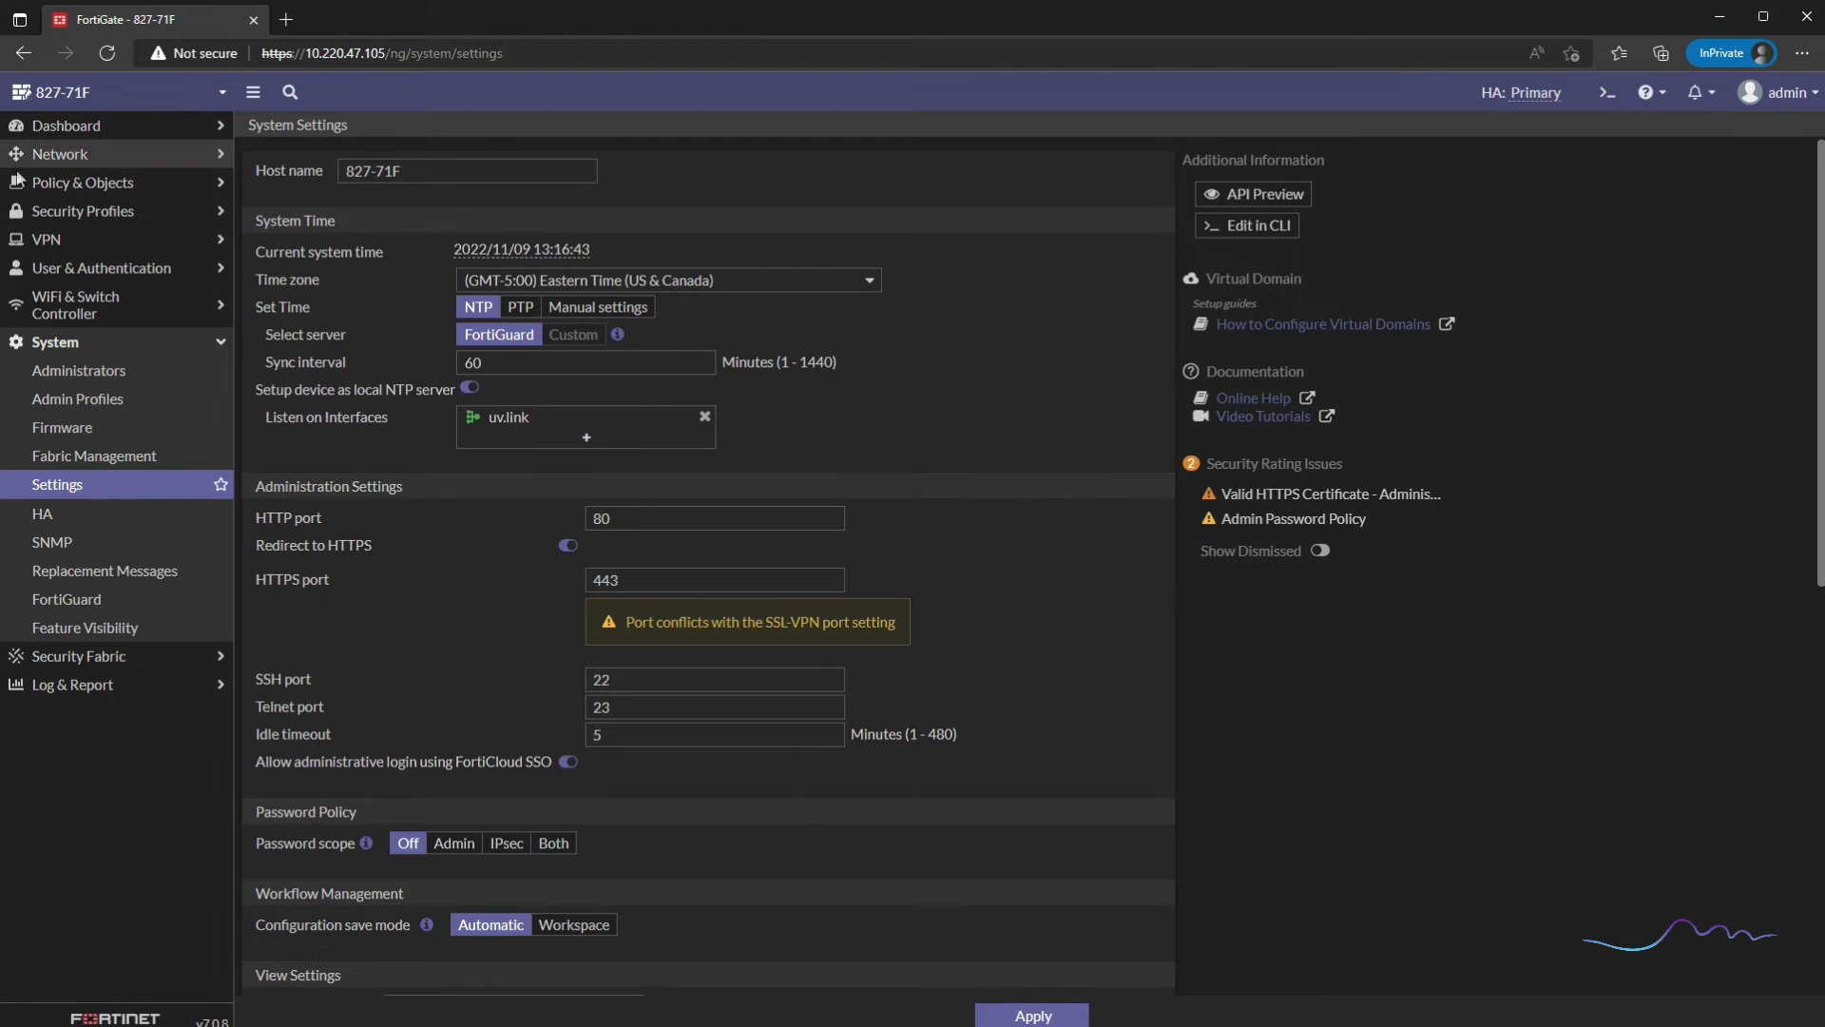
# Step: Open a CLI session to the managed FortiSwitch at 10.255.1.2 and log in with the account password
pyautogui.click(84, 306)
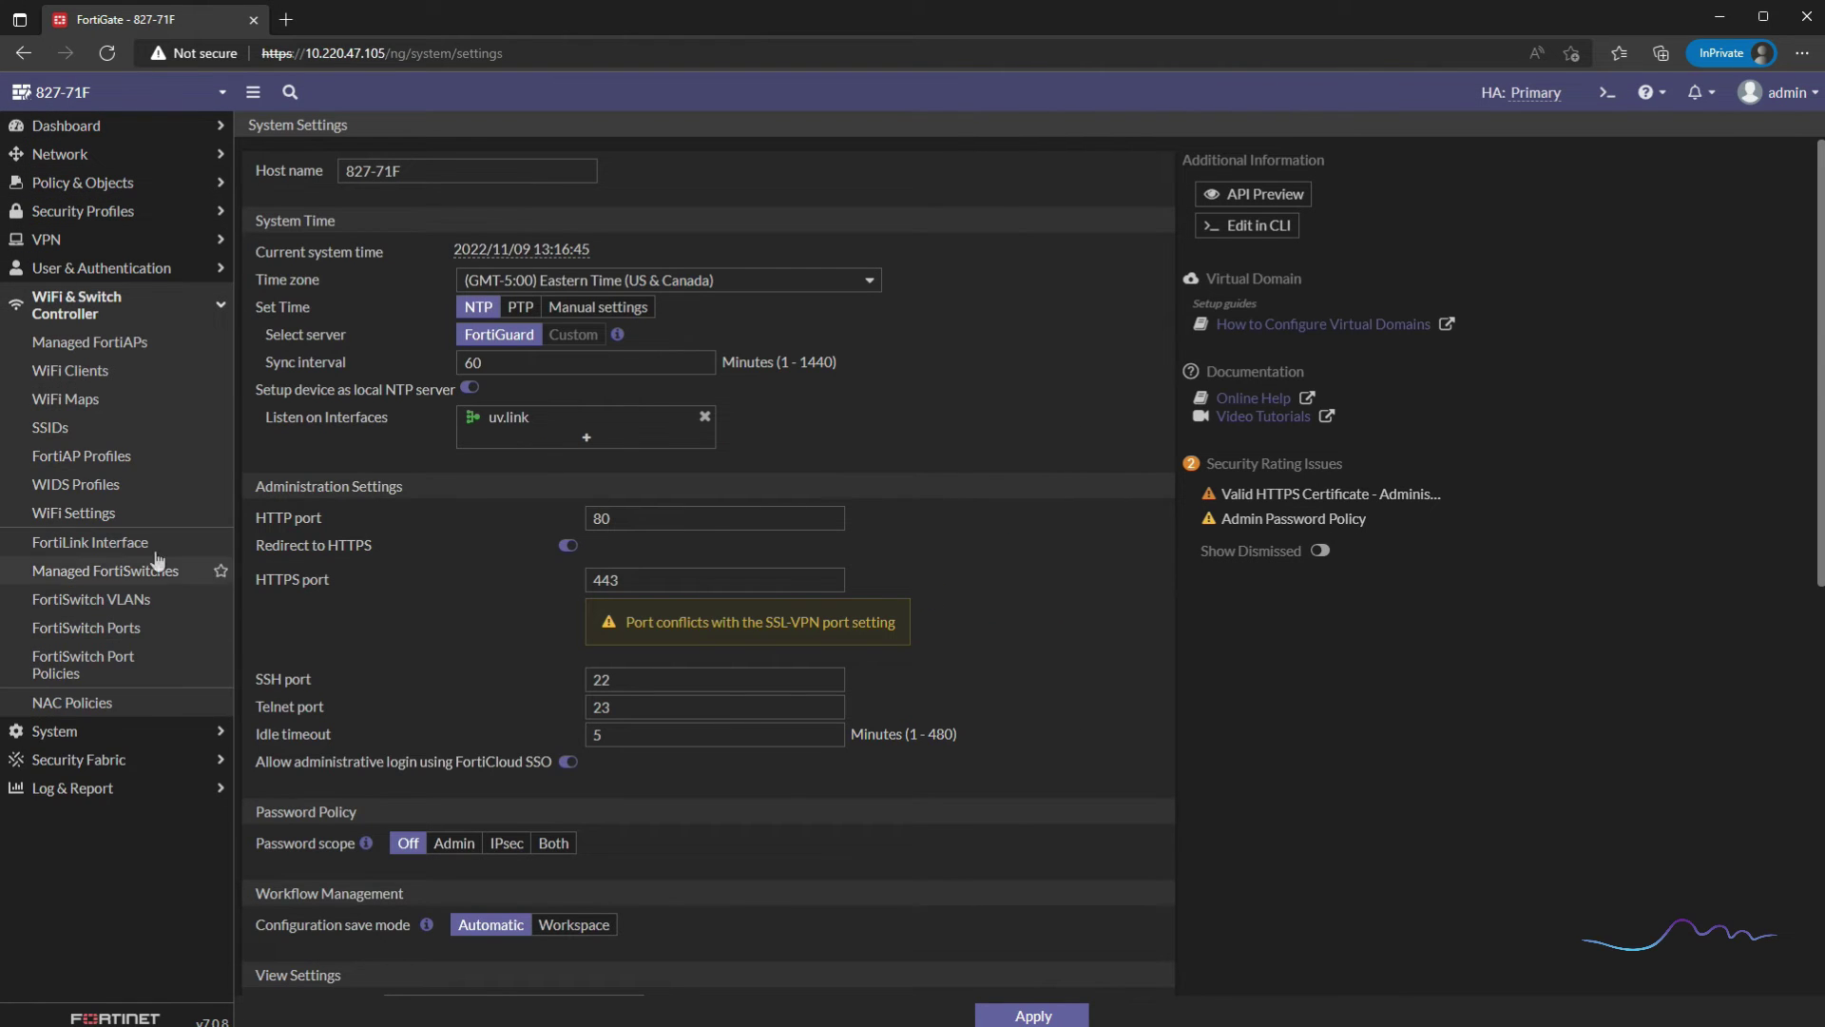
pyautogui.click(155, 570)
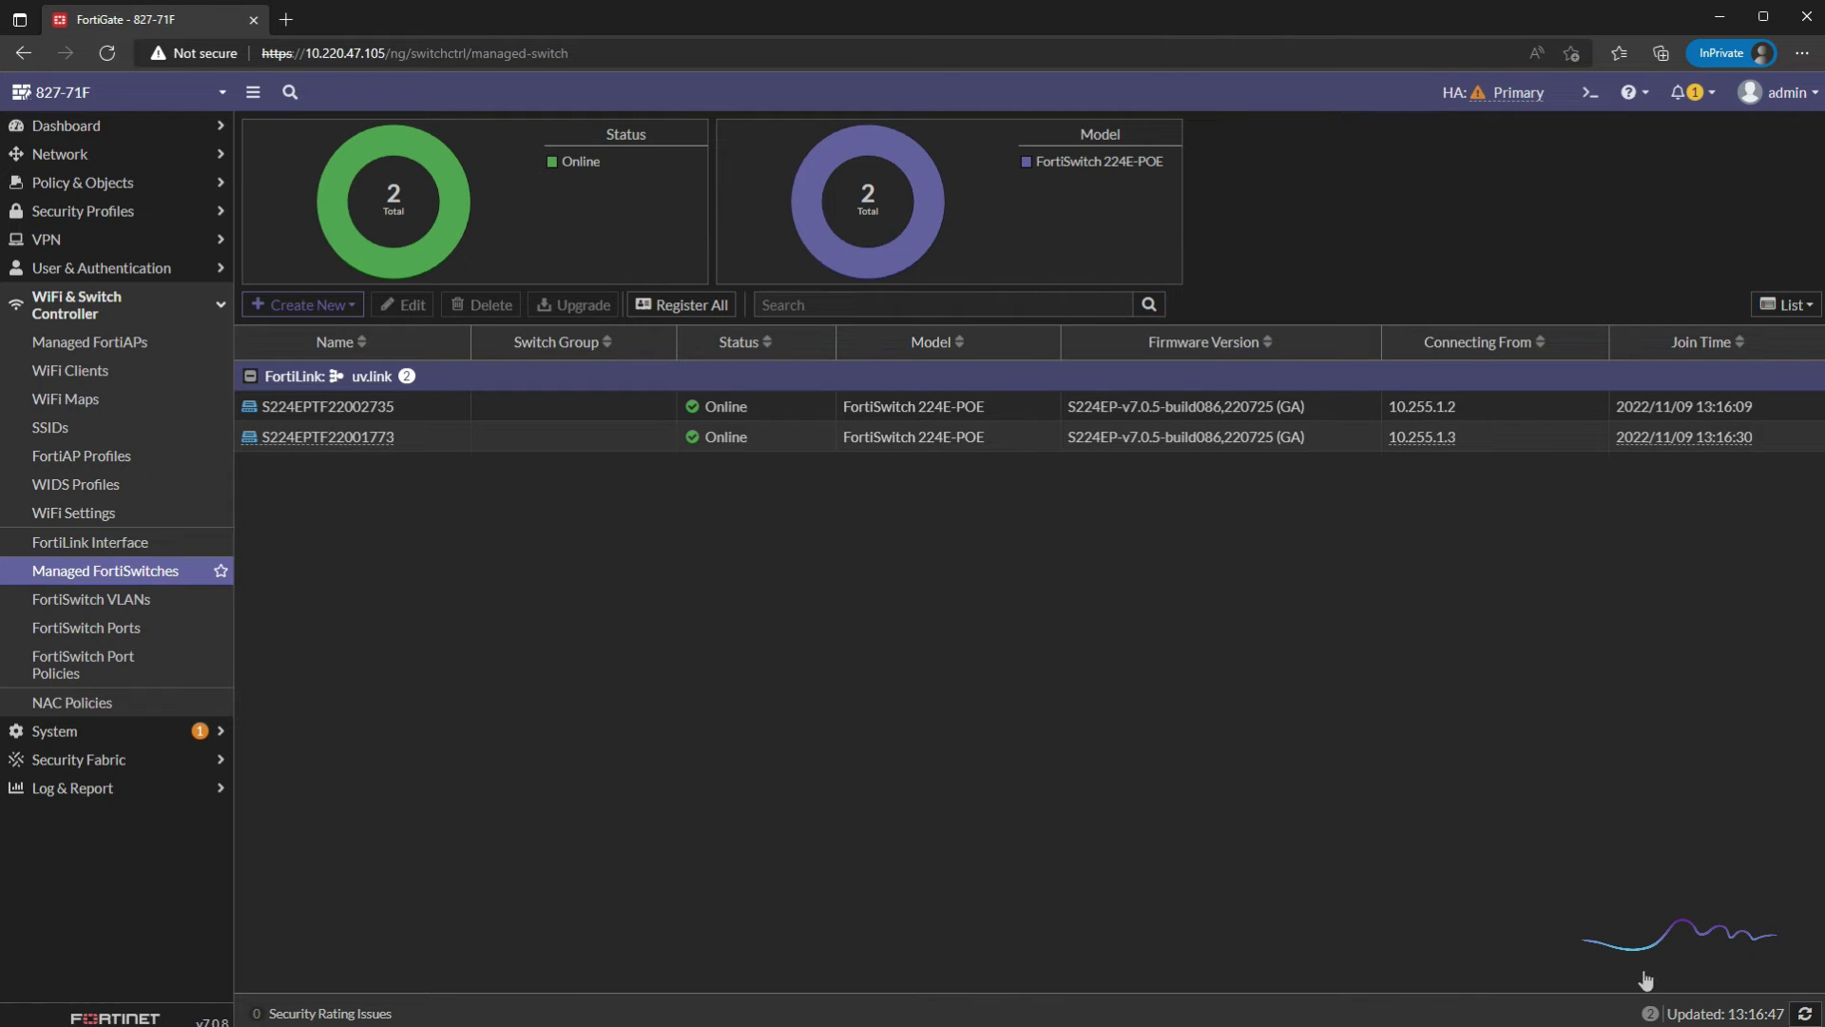
pyautogui.rightClick(772, 410)
pyautogui.click(848, 670)
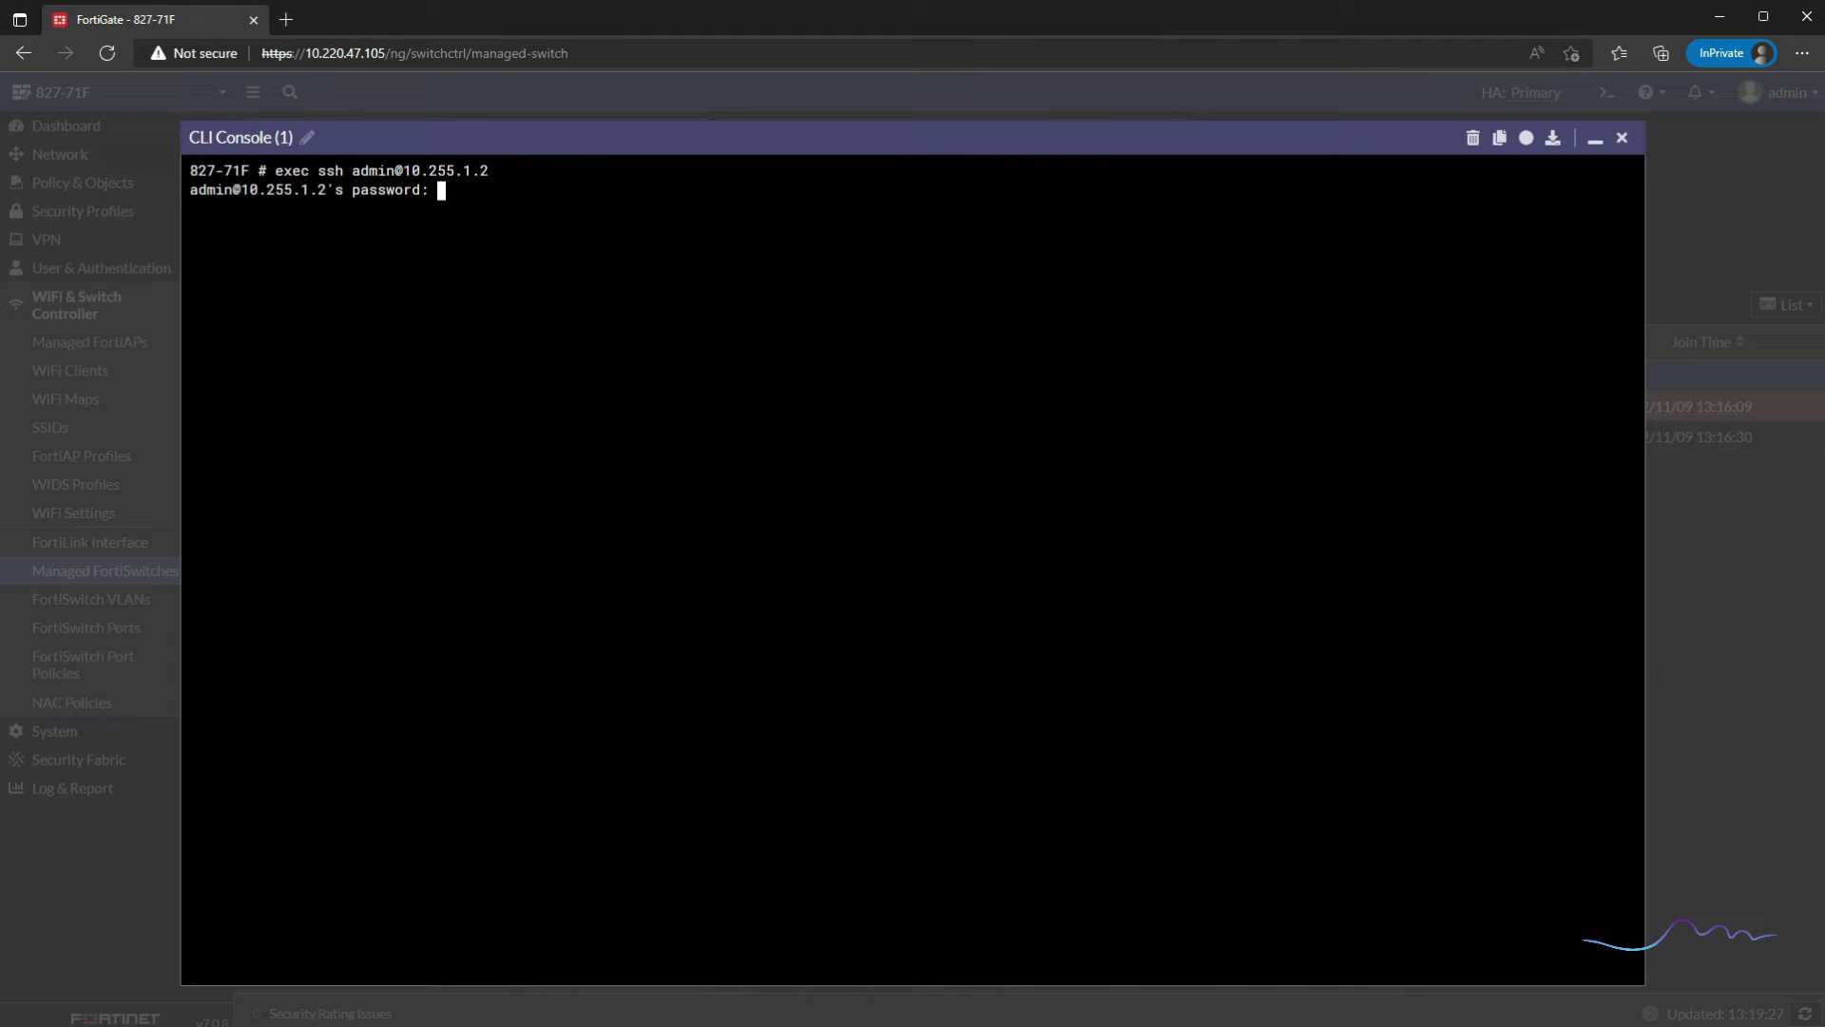
pyautogui.press('Return')
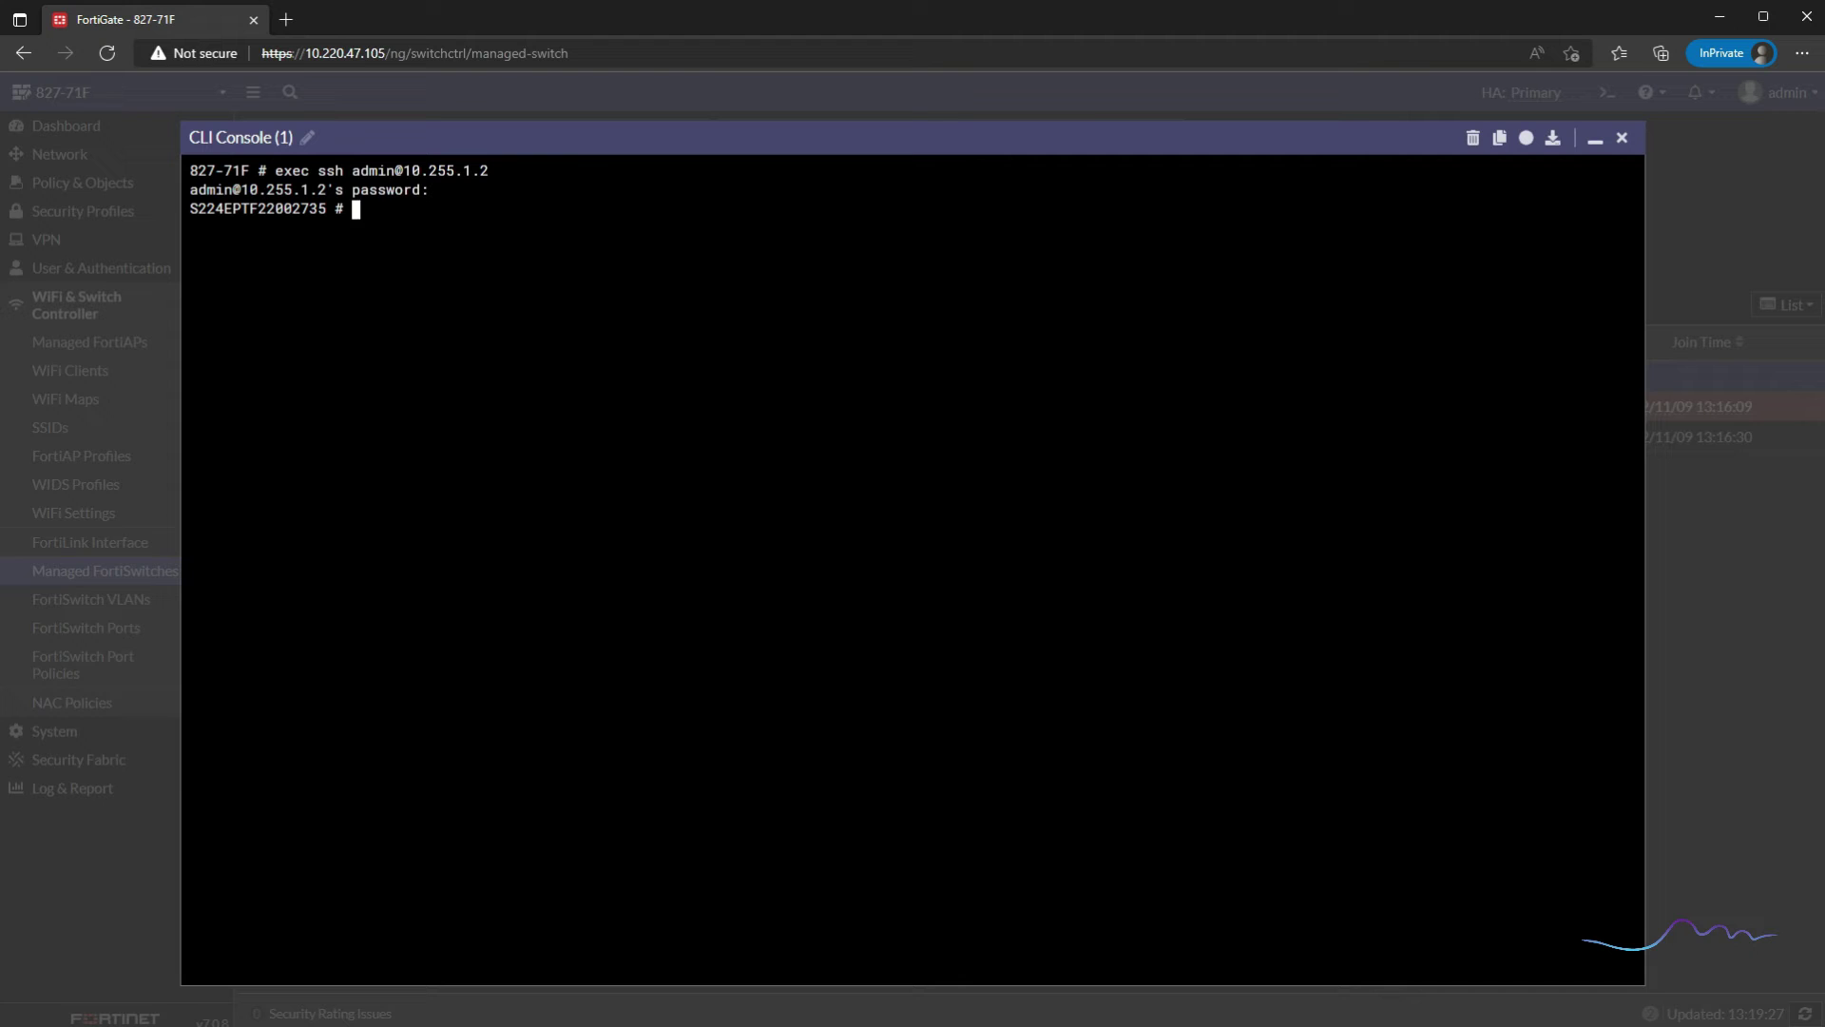
# Step: Show the switch trunk configuration and examine the inter-switch and FortiLink trunk entries
pyautogui.write('show switch trunk')
pyautogui.press('Return')
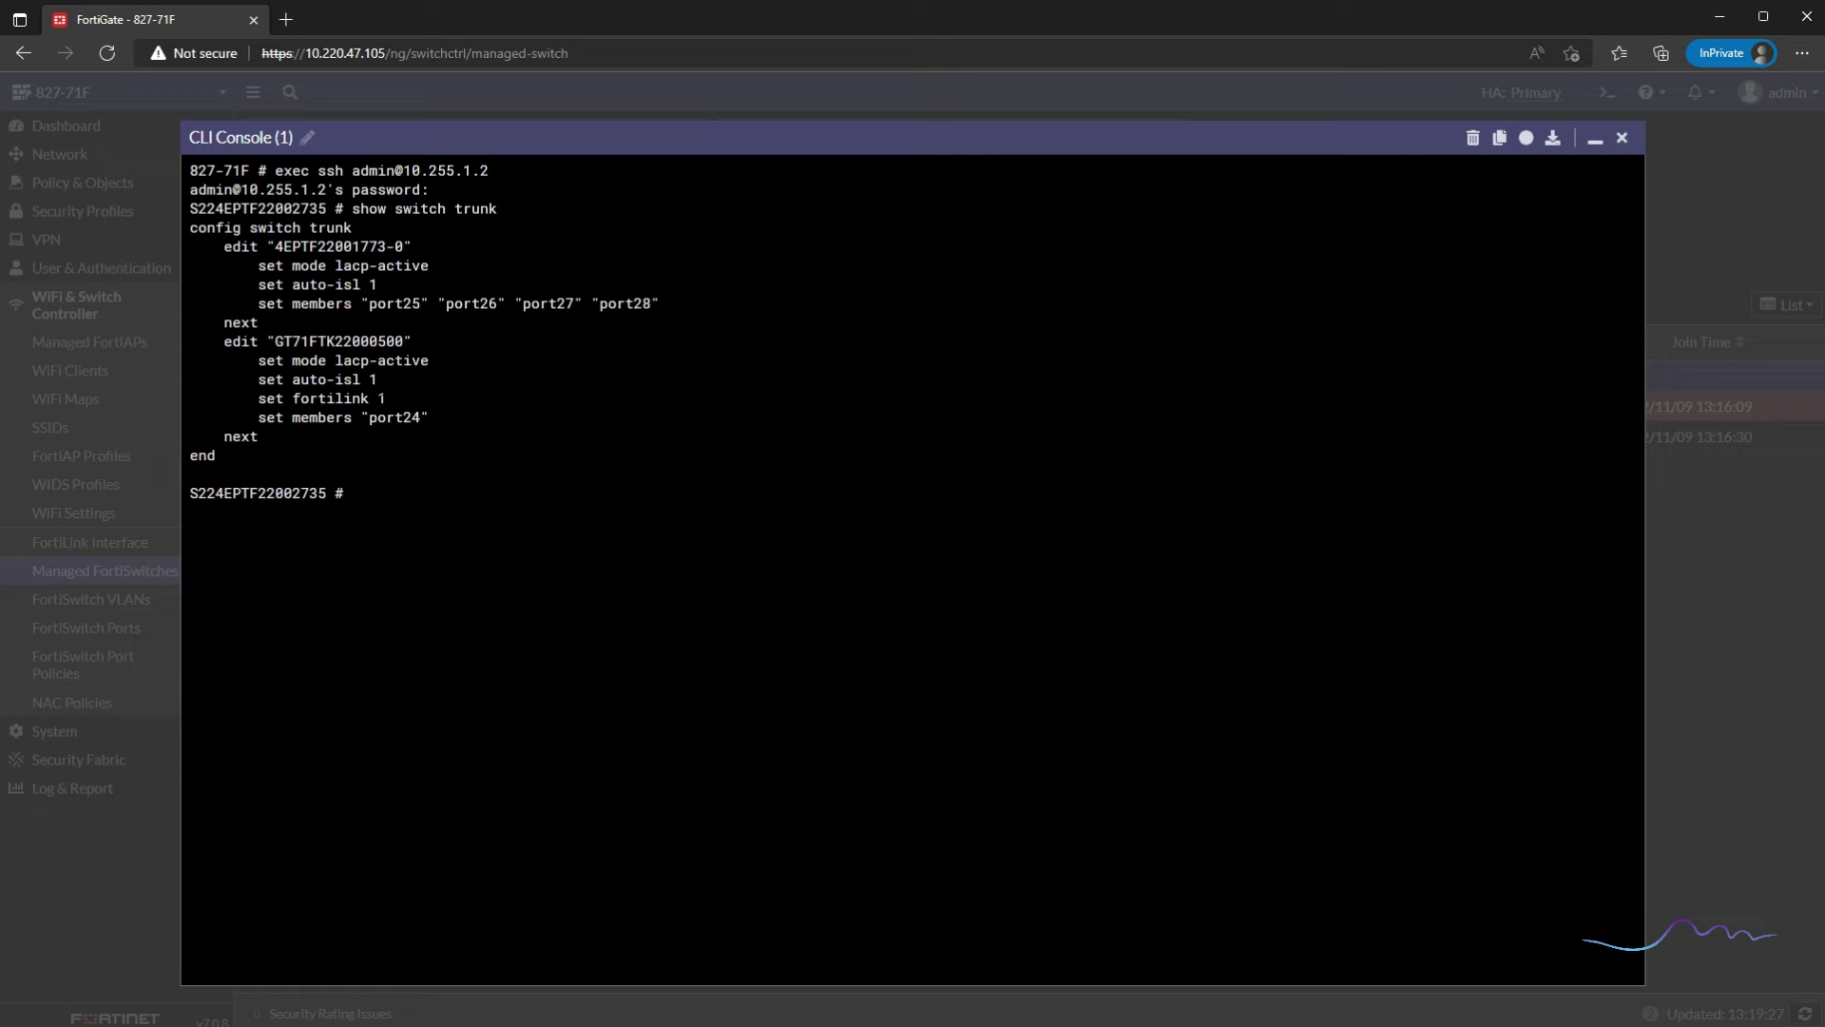
pyautogui.moveTo(274, 247); pyautogui.dragTo(302, 247)
pyautogui.moveTo(308, 247); pyautogui.dragTo(325, 247)
pyautogui.click(325, 247)
pyautogui.moveTo(273, 361); pyautogui.dragTo(190, 341)
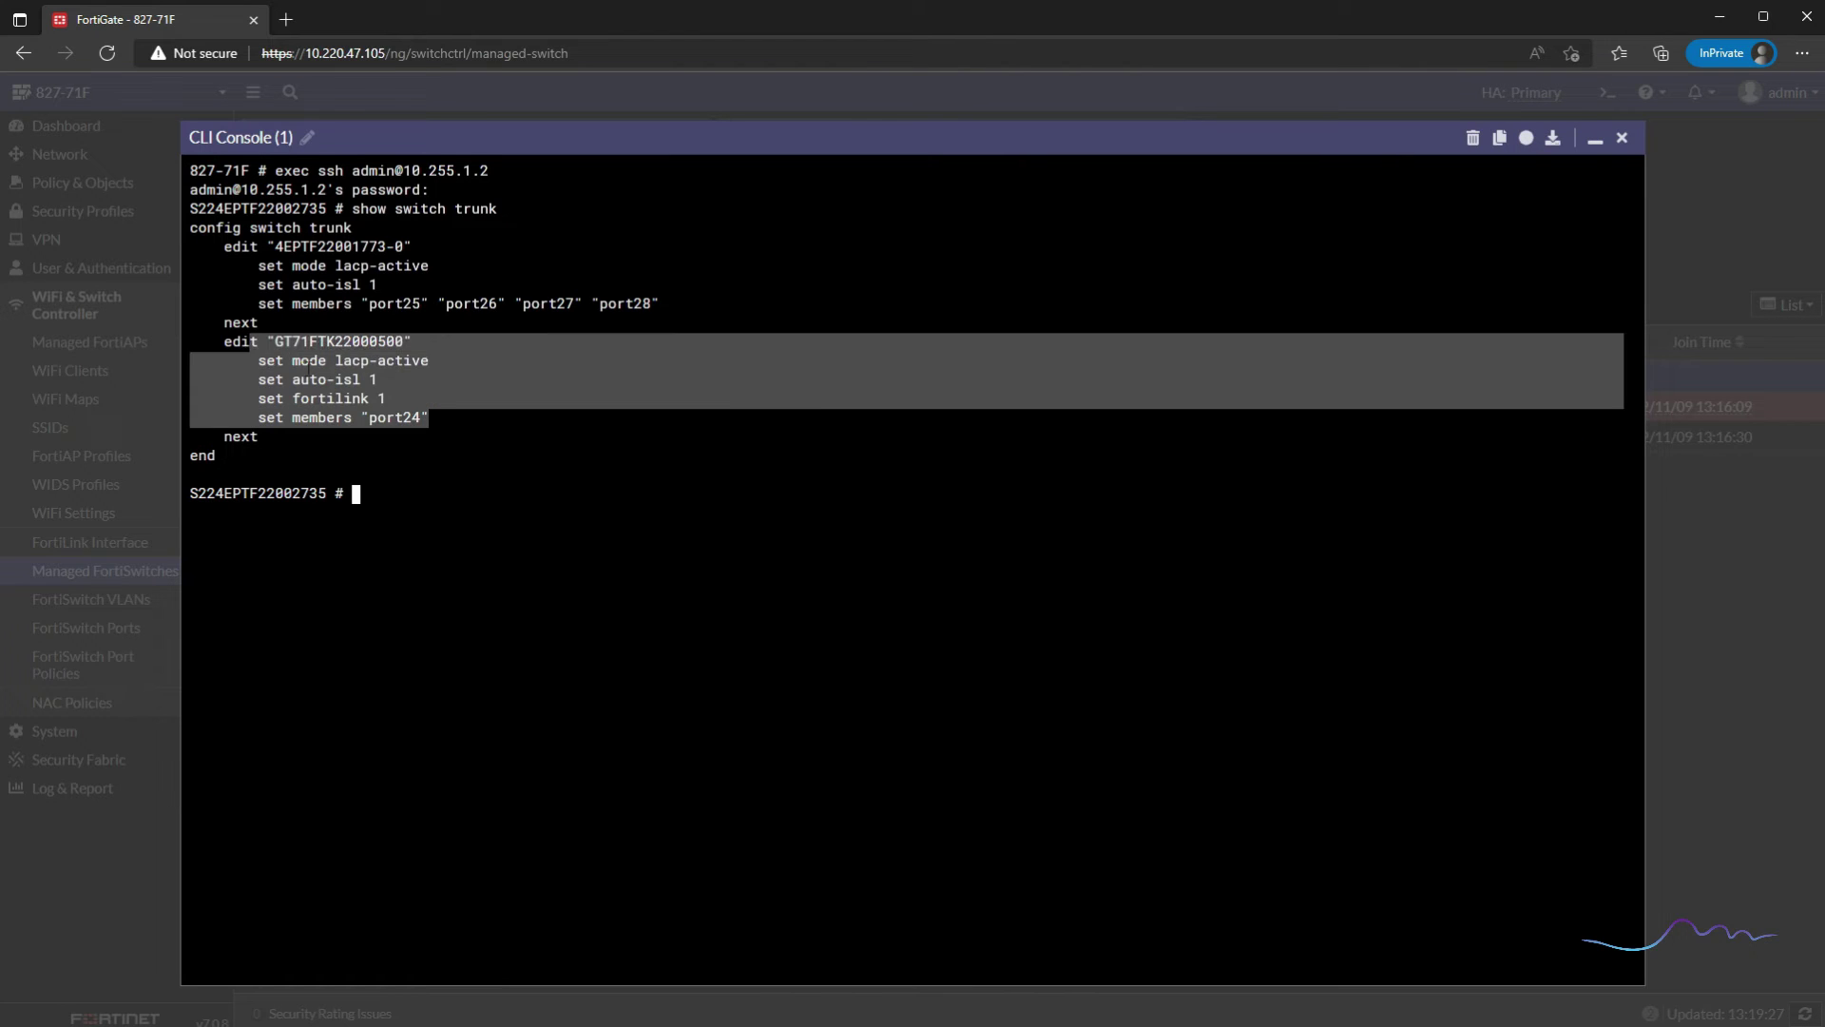
pyautogui.click(398, 513)
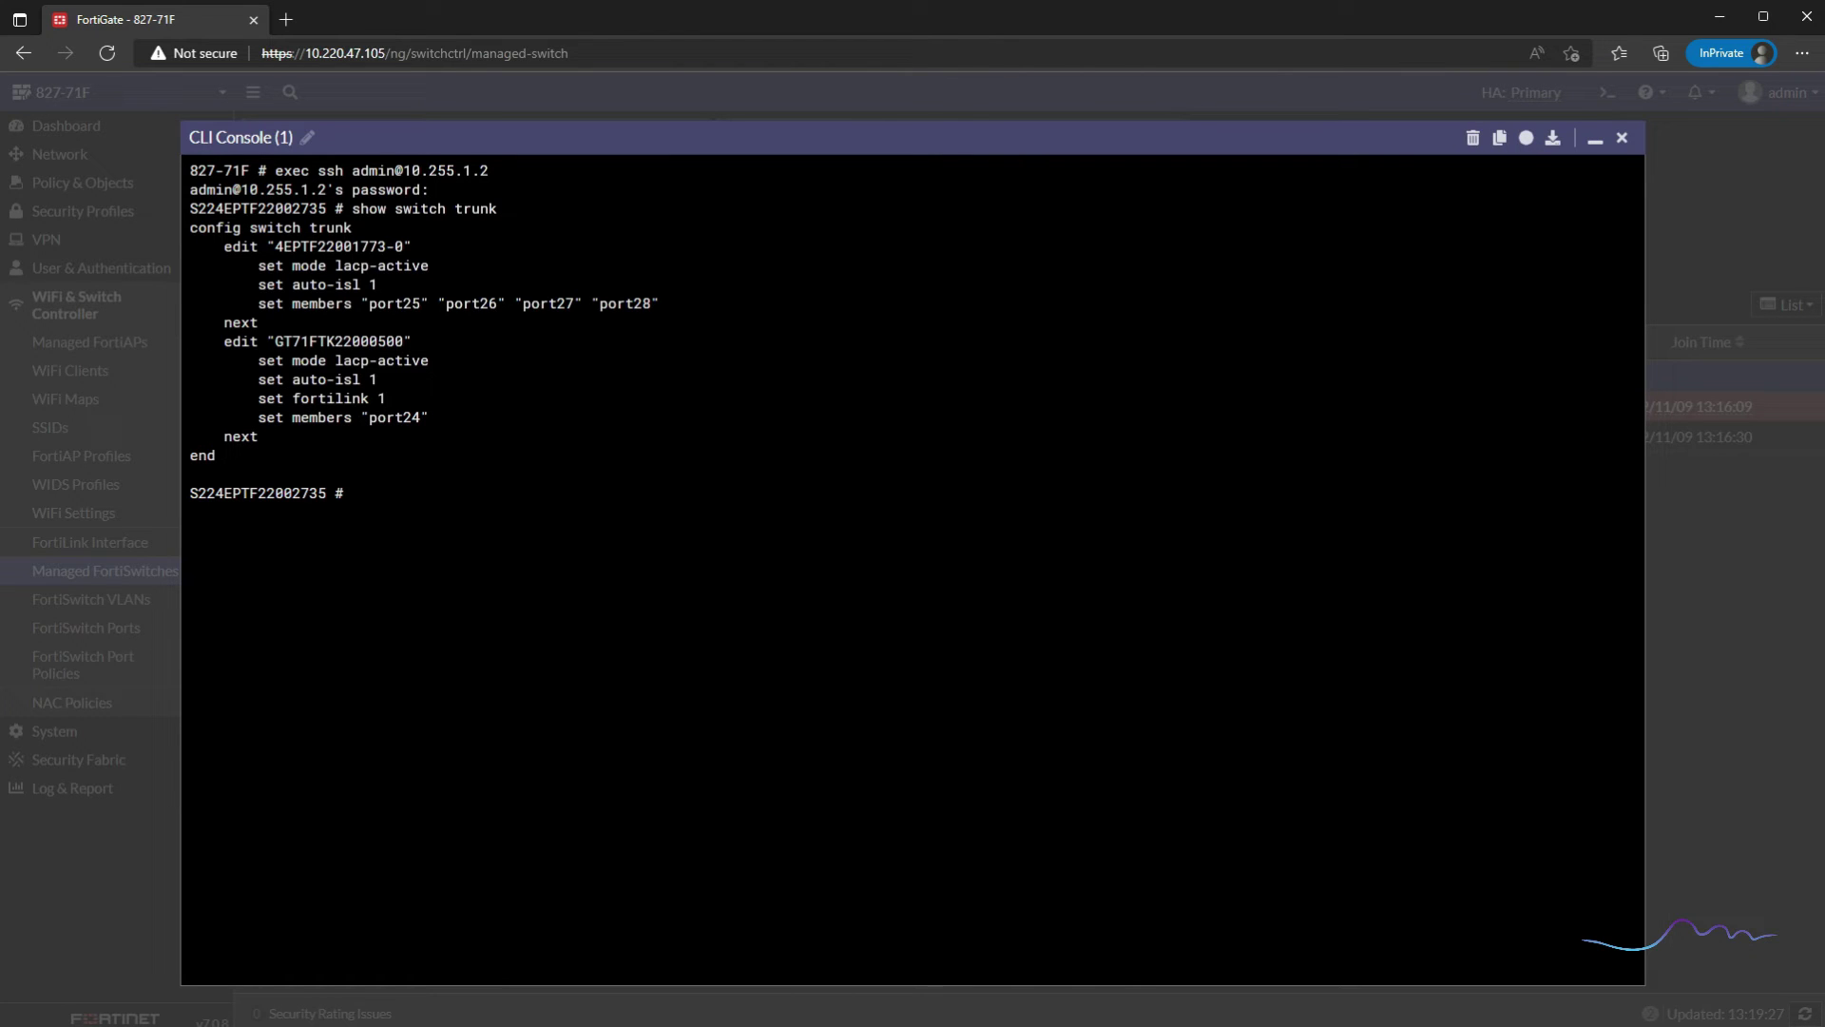
# Step: In the switch trunk configuration, edit trunk 4EPTF22001773-0 and set mclag-icl to enable
pyautogui.write('config switch trunk')
pyautogui.press('Return')
pyautogui.write('edit')
pyautogui.press('Tab')
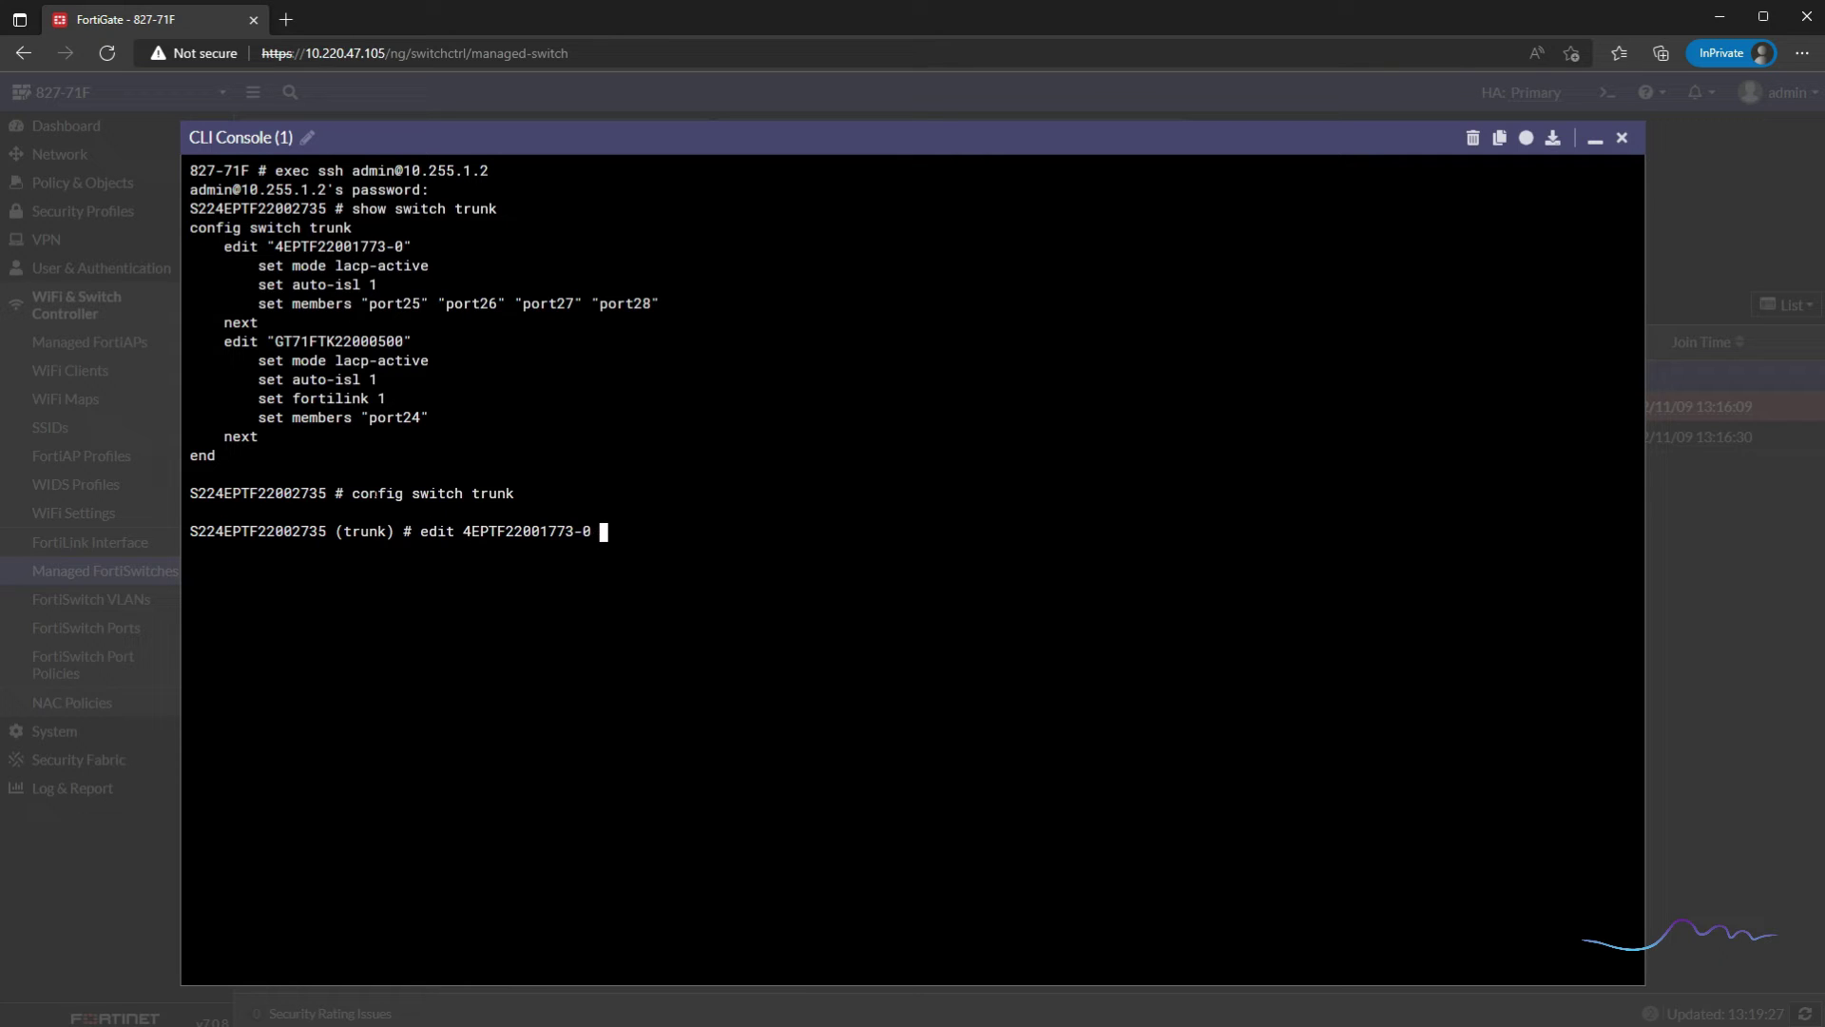
pyautogui.press('Return')
pyautogui.write('sert m')
pyautogui.press('BackSpace')
pyautogui.press('BackSpace')
pyautogui.press('BackSpace')
pyautogui.press('BackSpace')
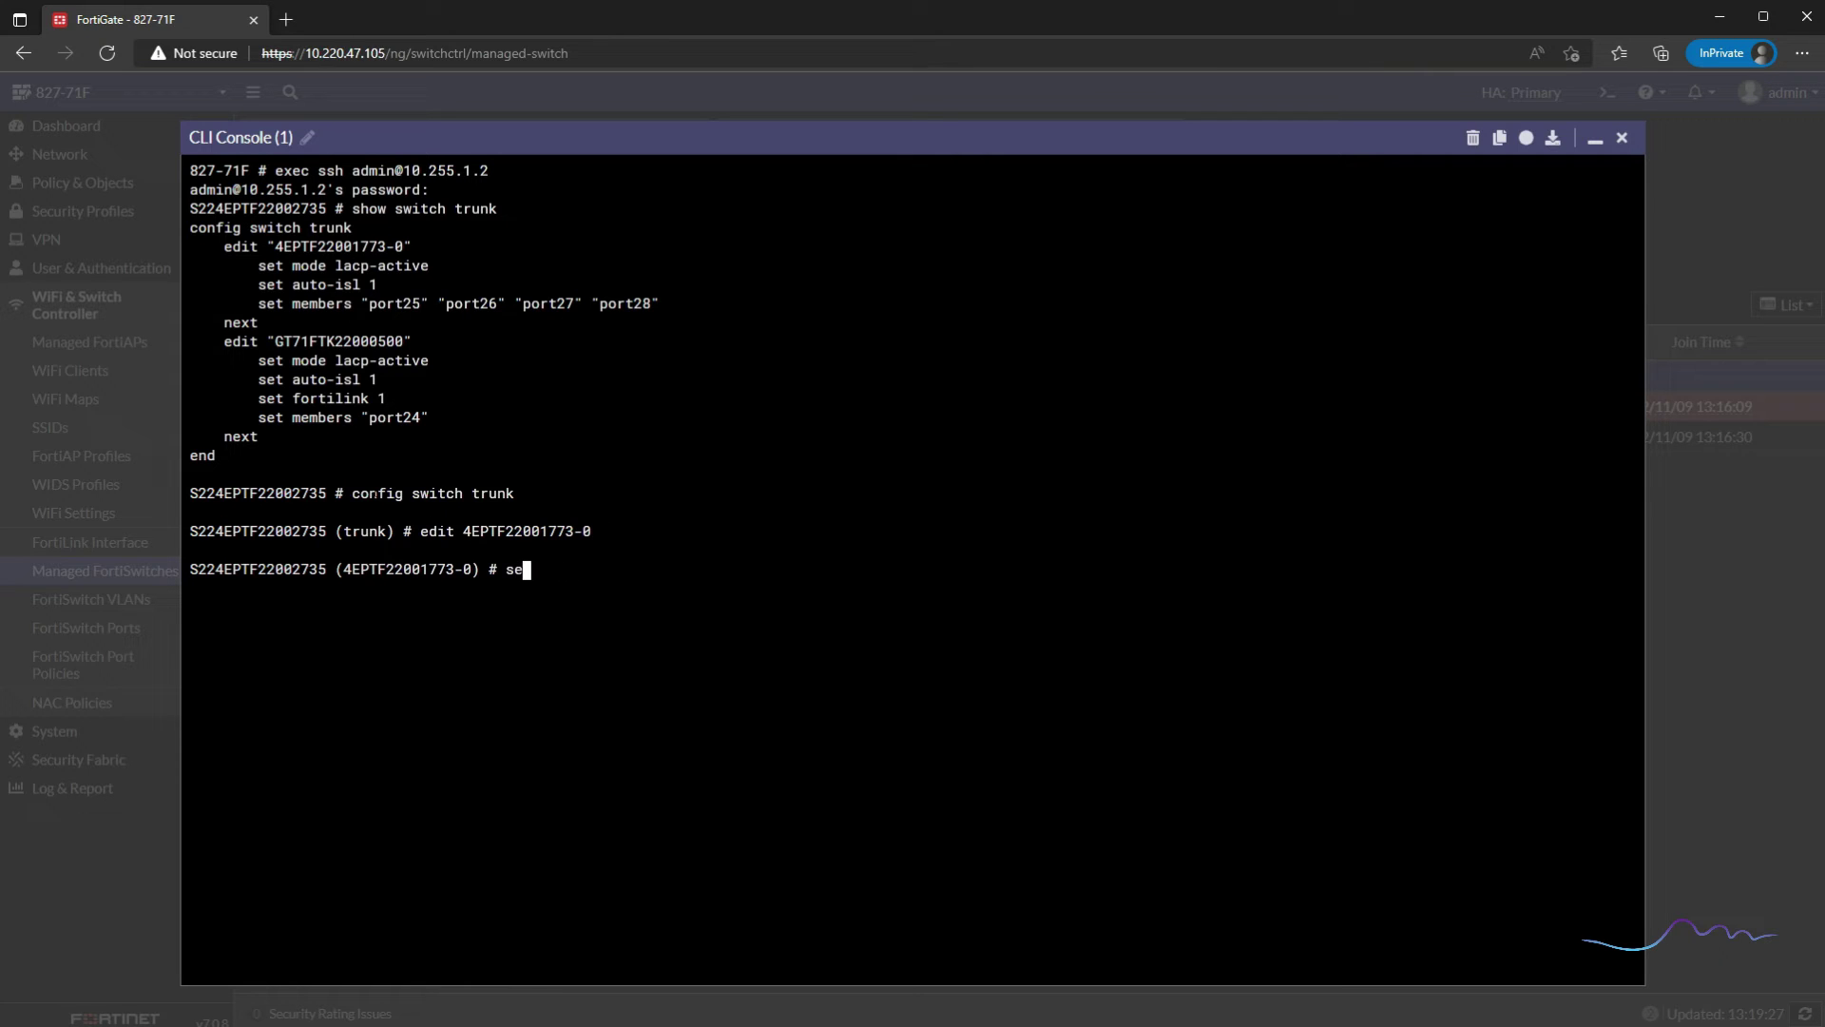
pyautogui.write('t mclag')
pyautogui.press('Tab')
pyautogui.press('?')
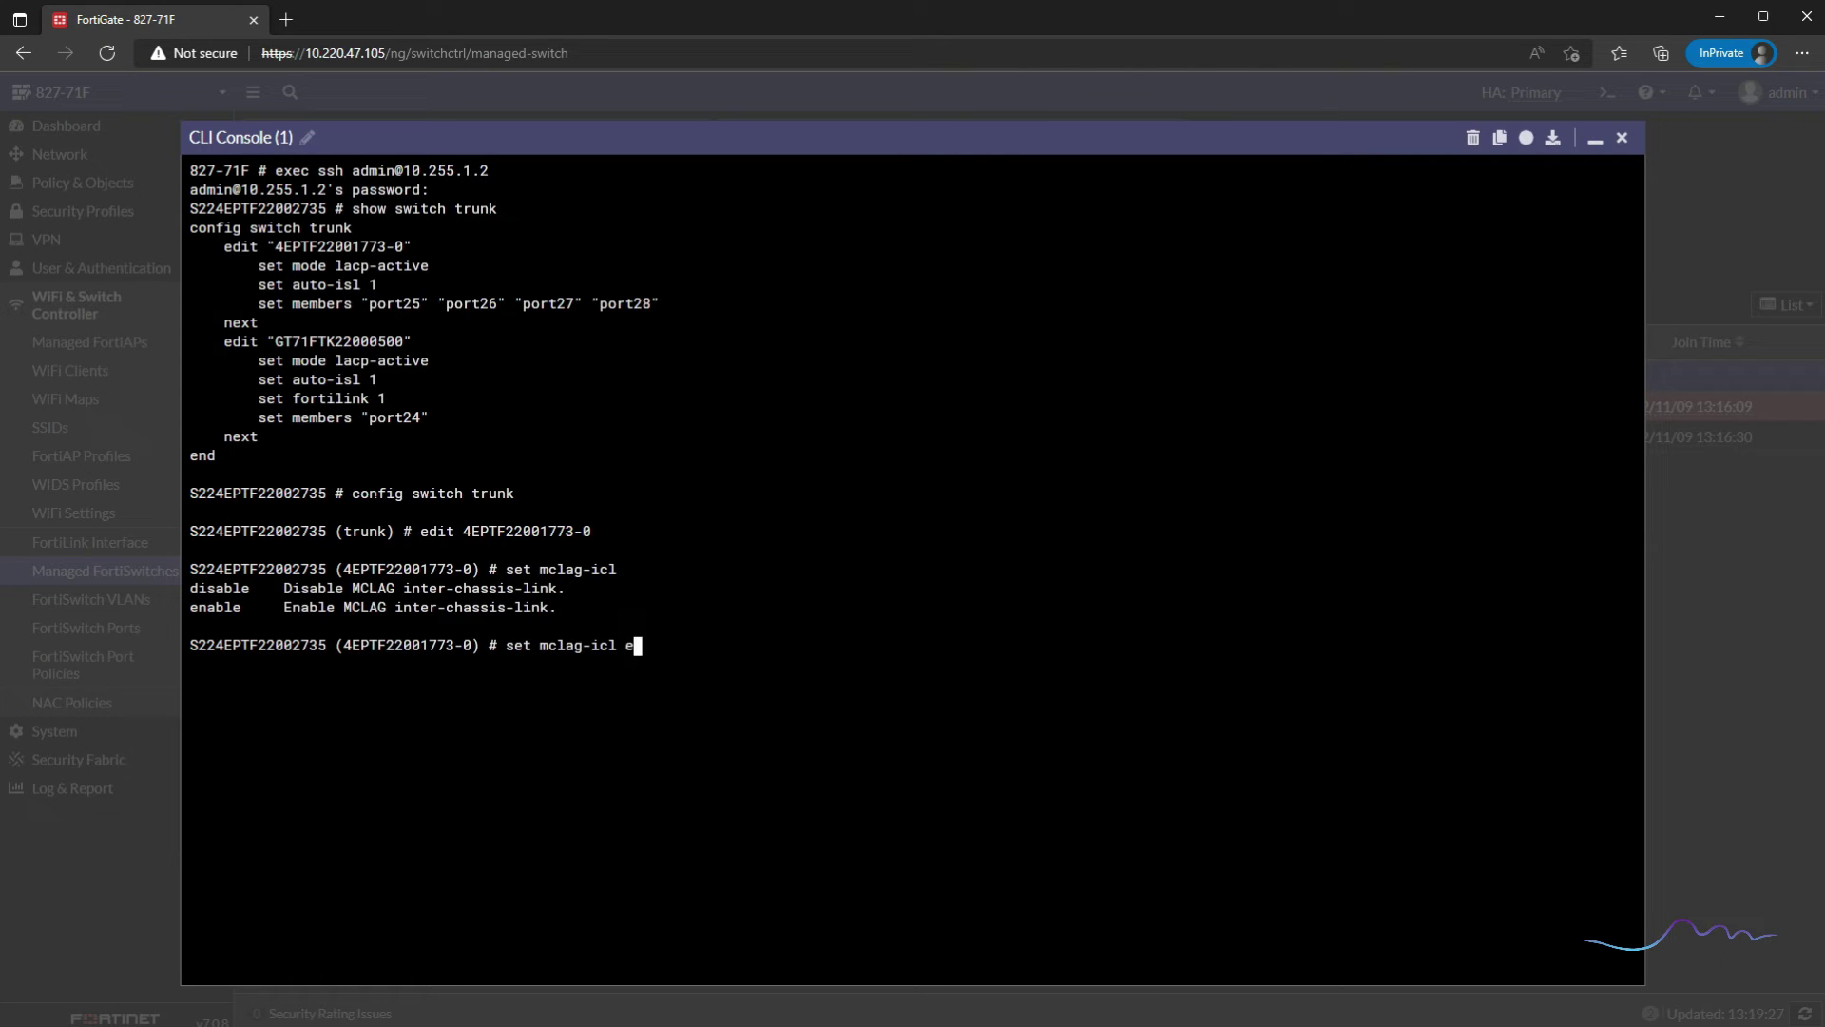
pyautogui.write('enable')
pyautogui.press('Return')
# Step: Show the edited inter-switch trunk's configuration and save the entry with next
pyautogui.write('show')
pyautogui.press('Return')
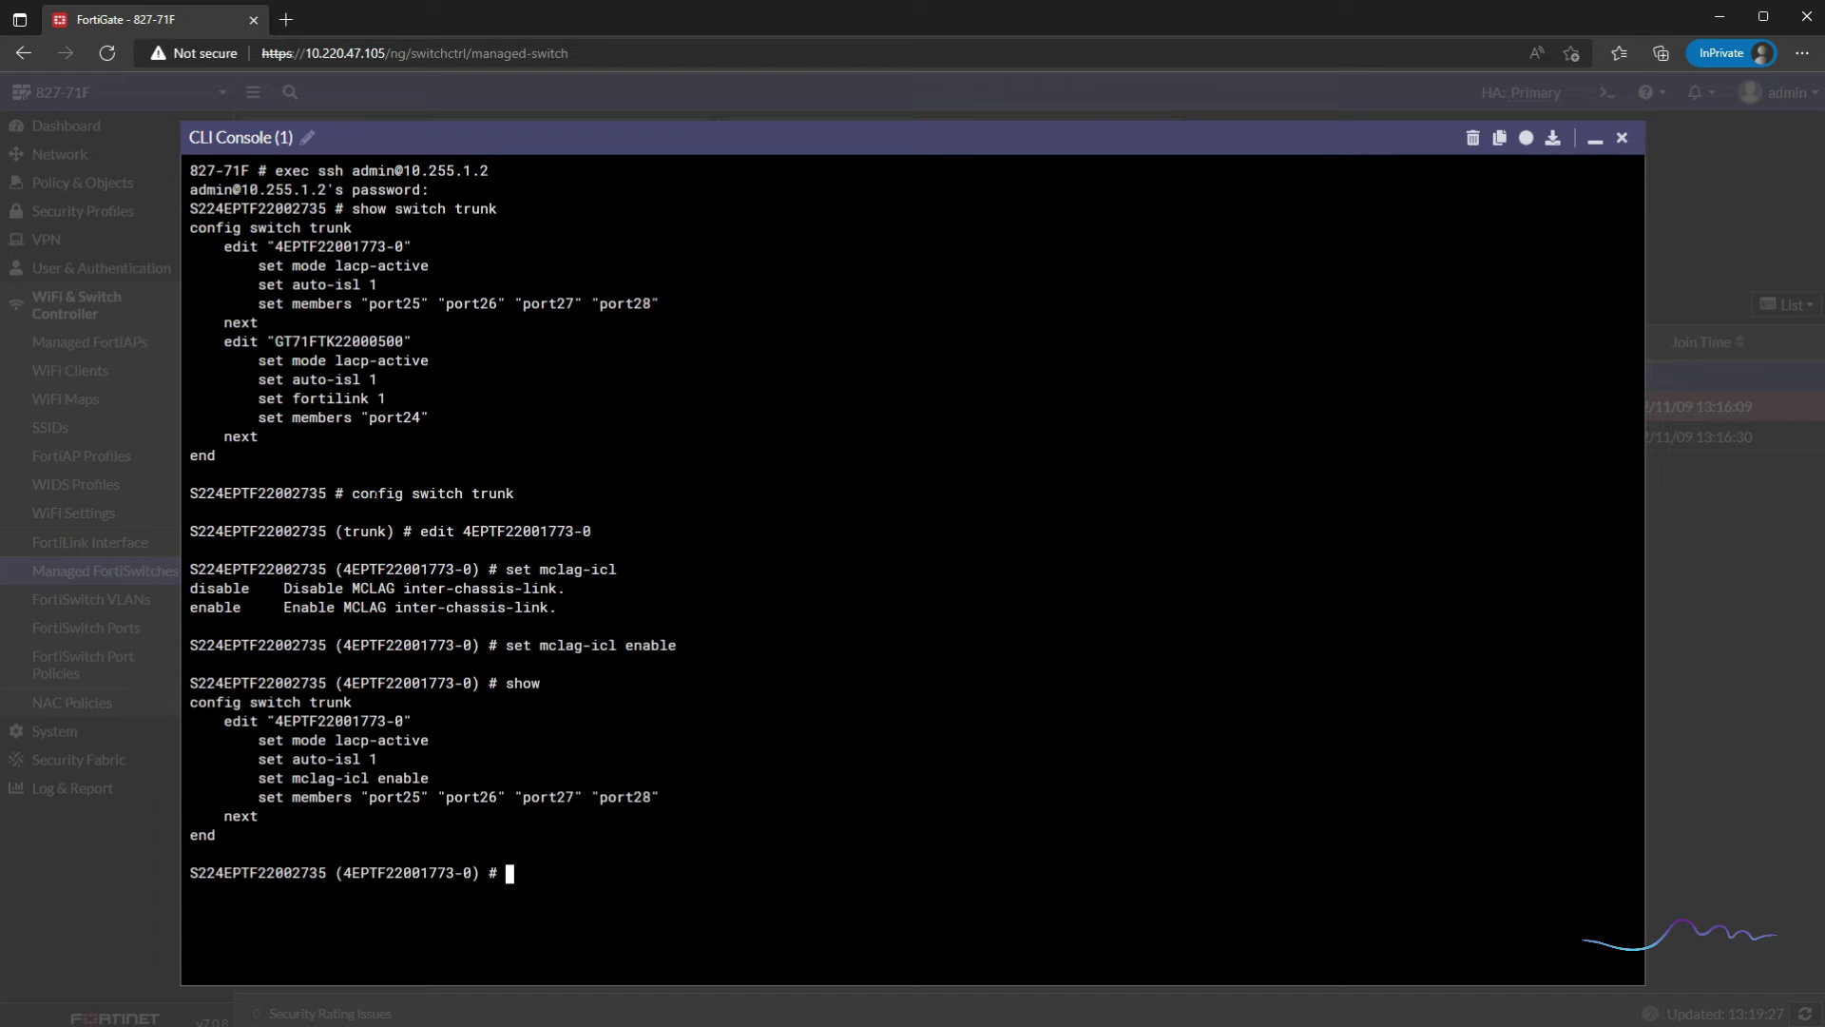
pyautogui.write('next')
pyautogui.press('Return')
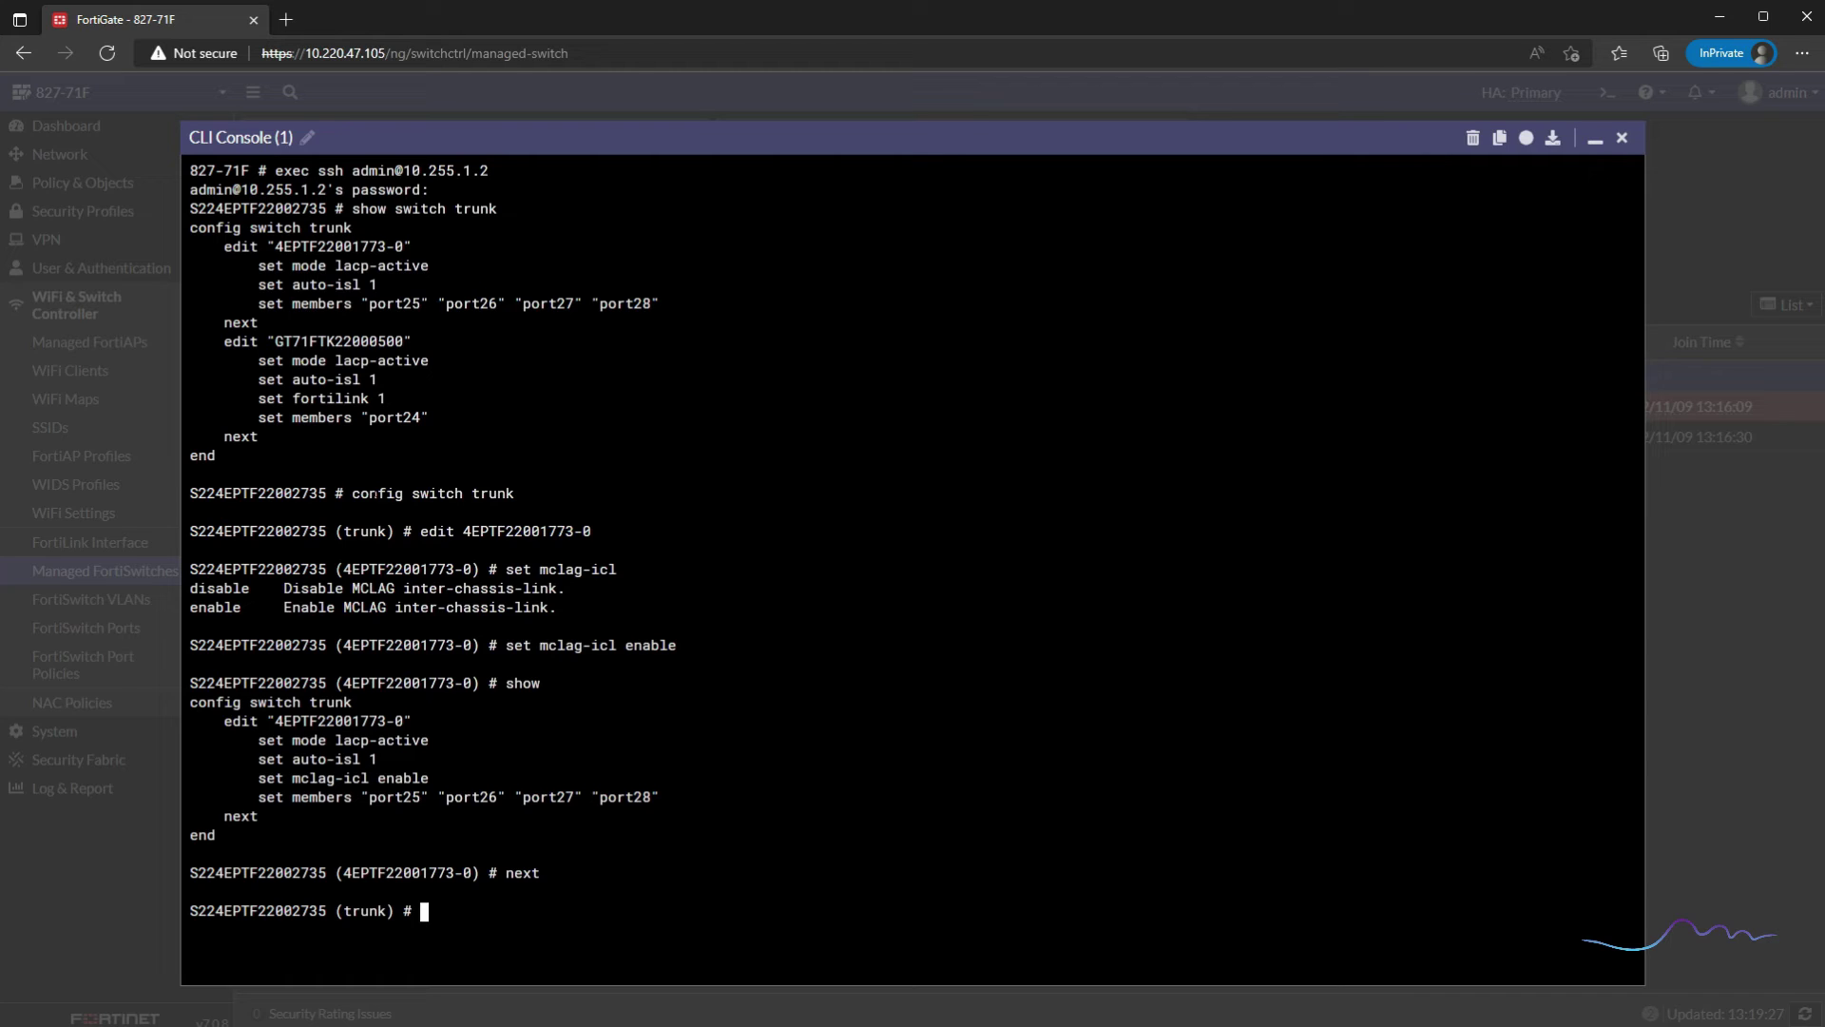
# Step: Edit trunk GT71FTK22000500, set mclag to enable, and end the trunk configuration
pyautogui.write('edit')
pyautogui.write('GT71FTK22000500')
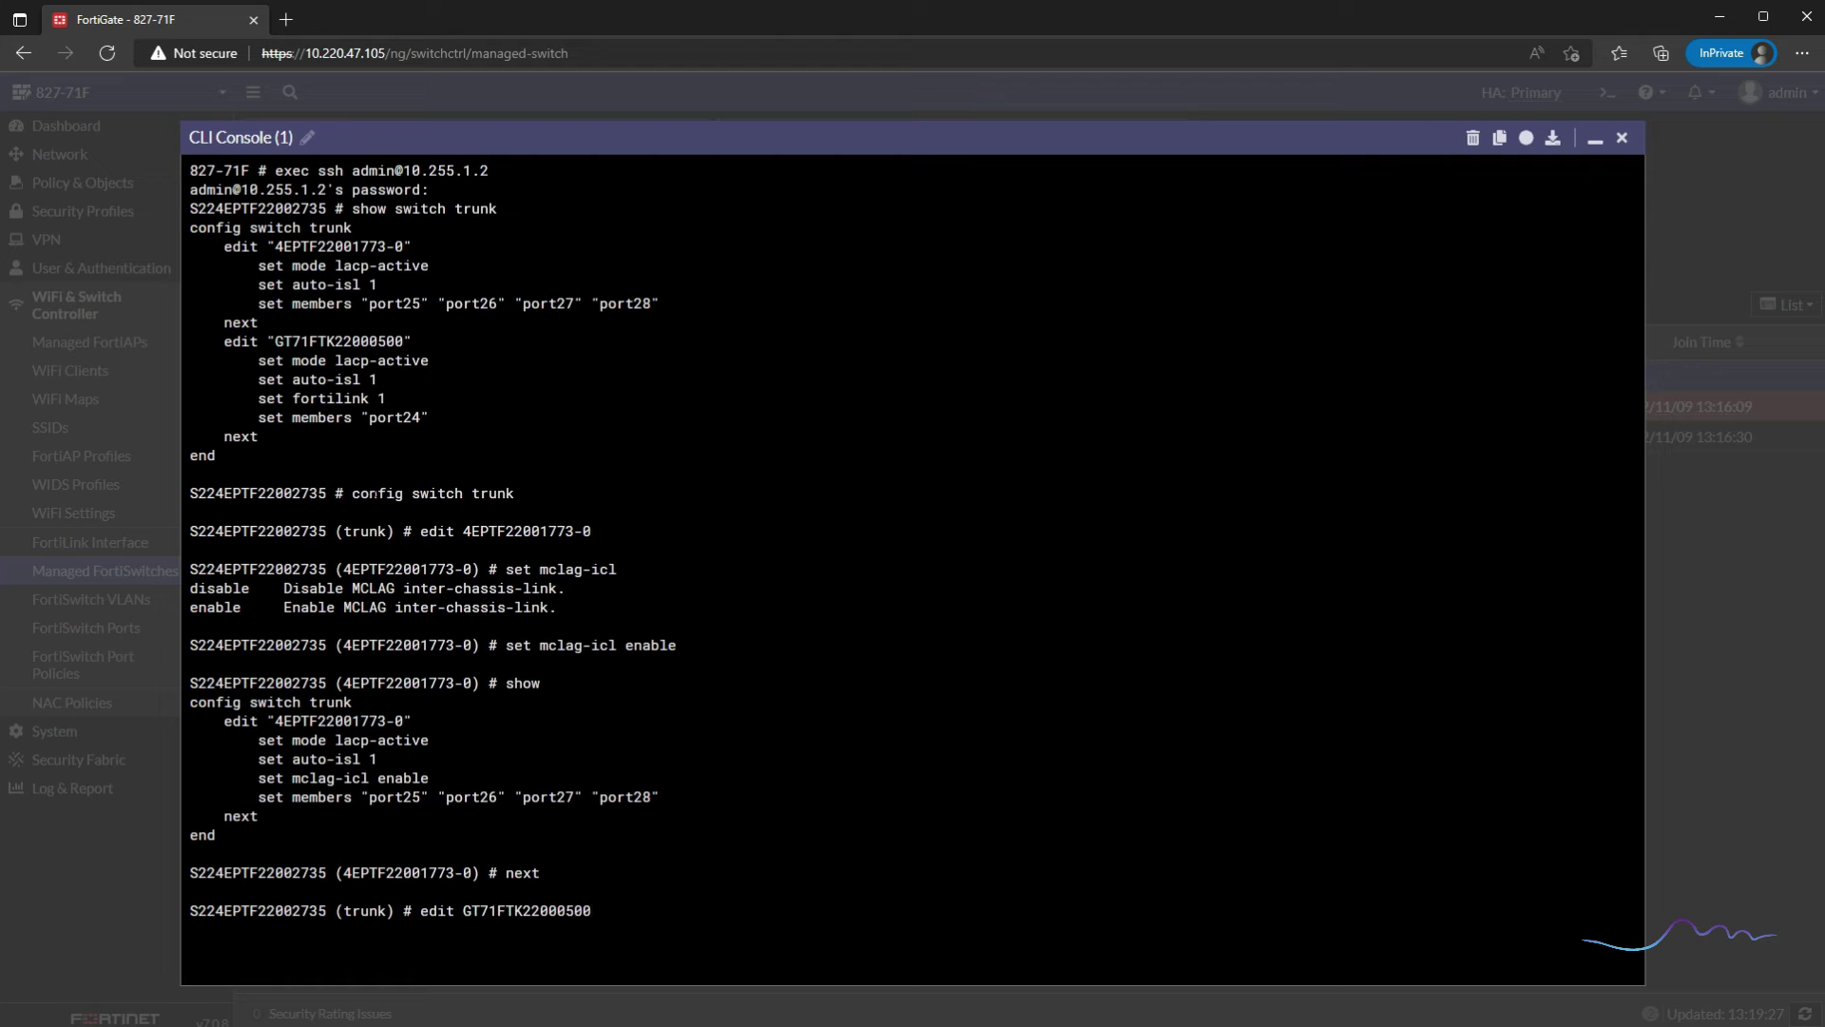
pyautogui.press('Return')
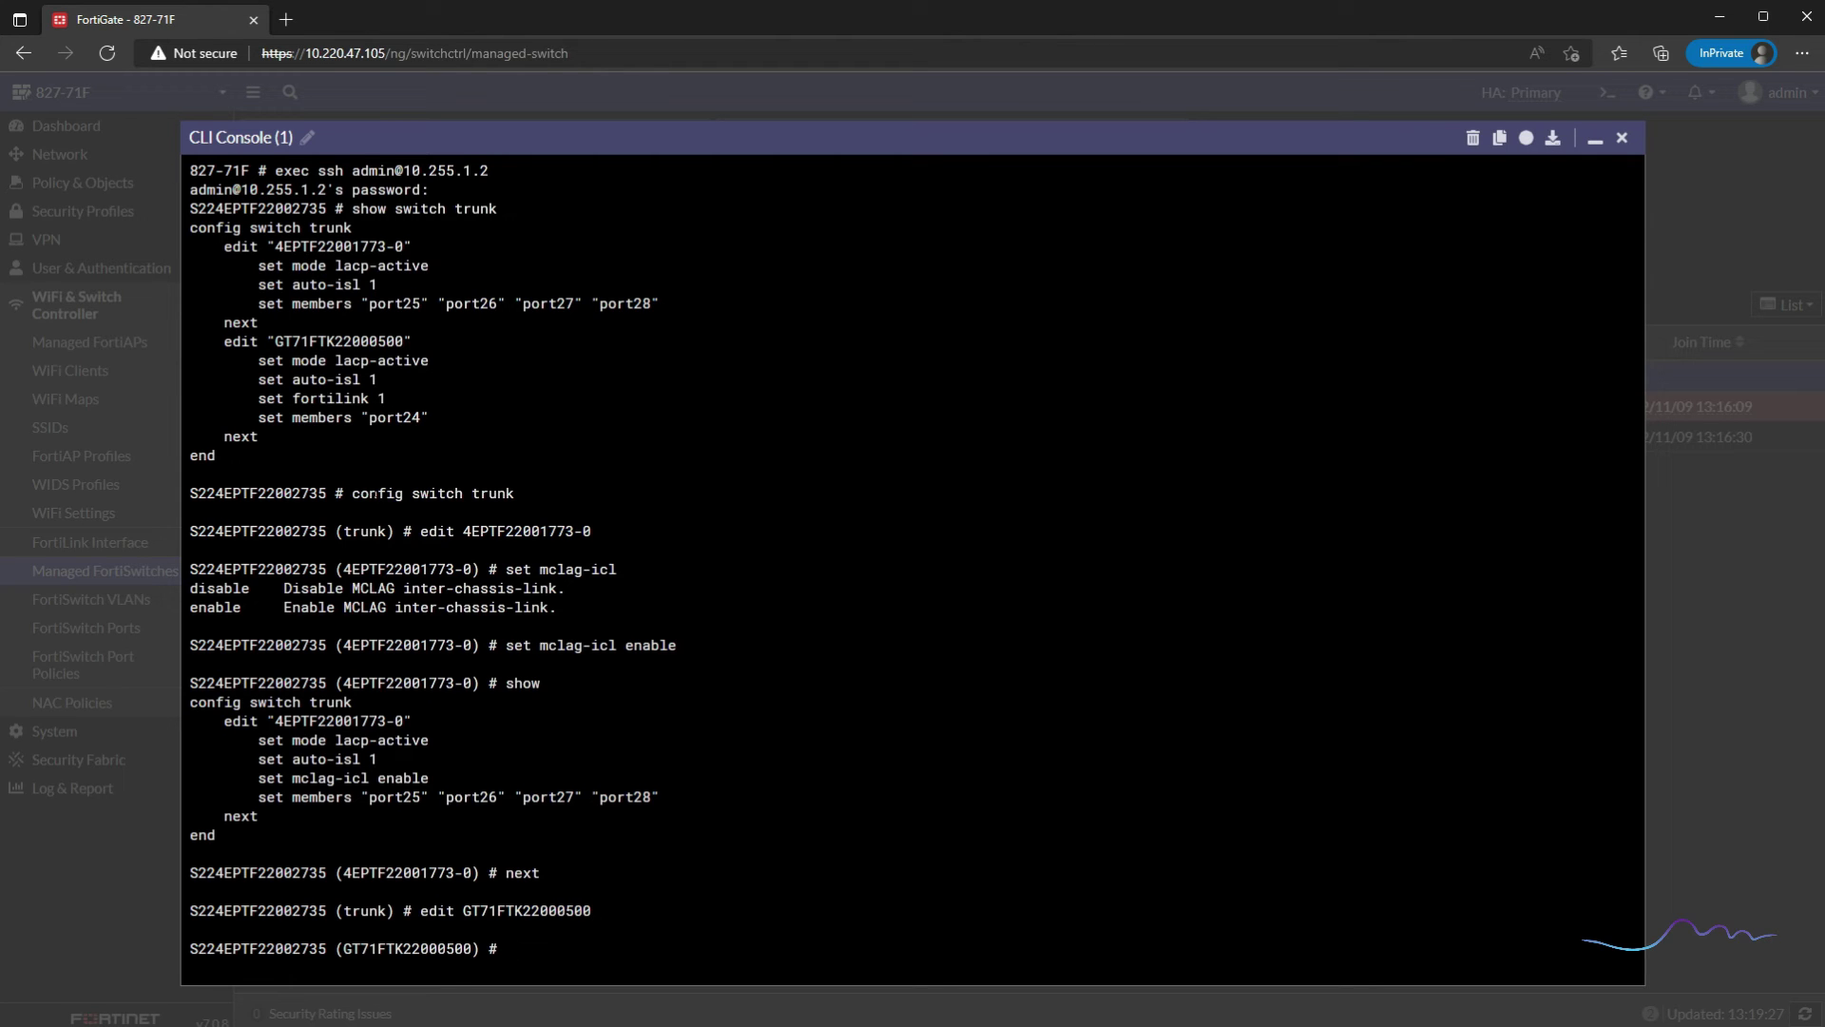
pyautogui.write('set mclag enable')
pyautogui.press('Return')
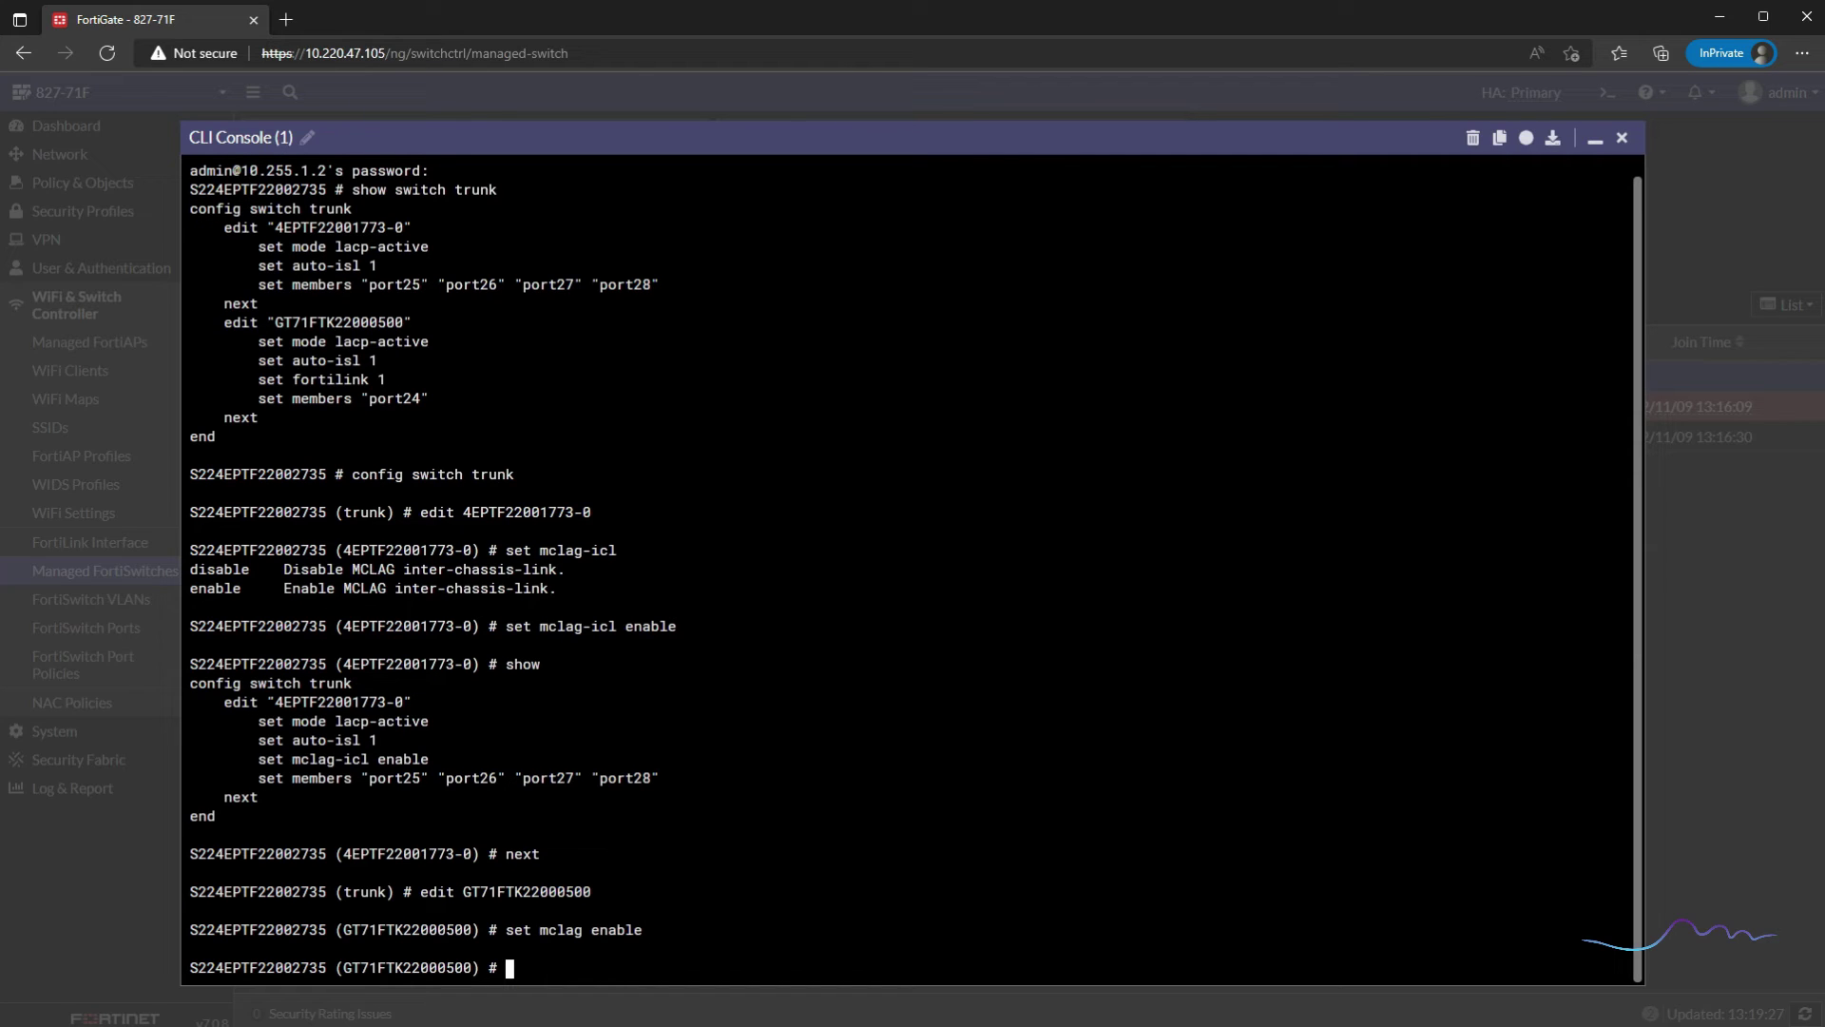
pyautogui.write('end')
pyautogui.press('Return')
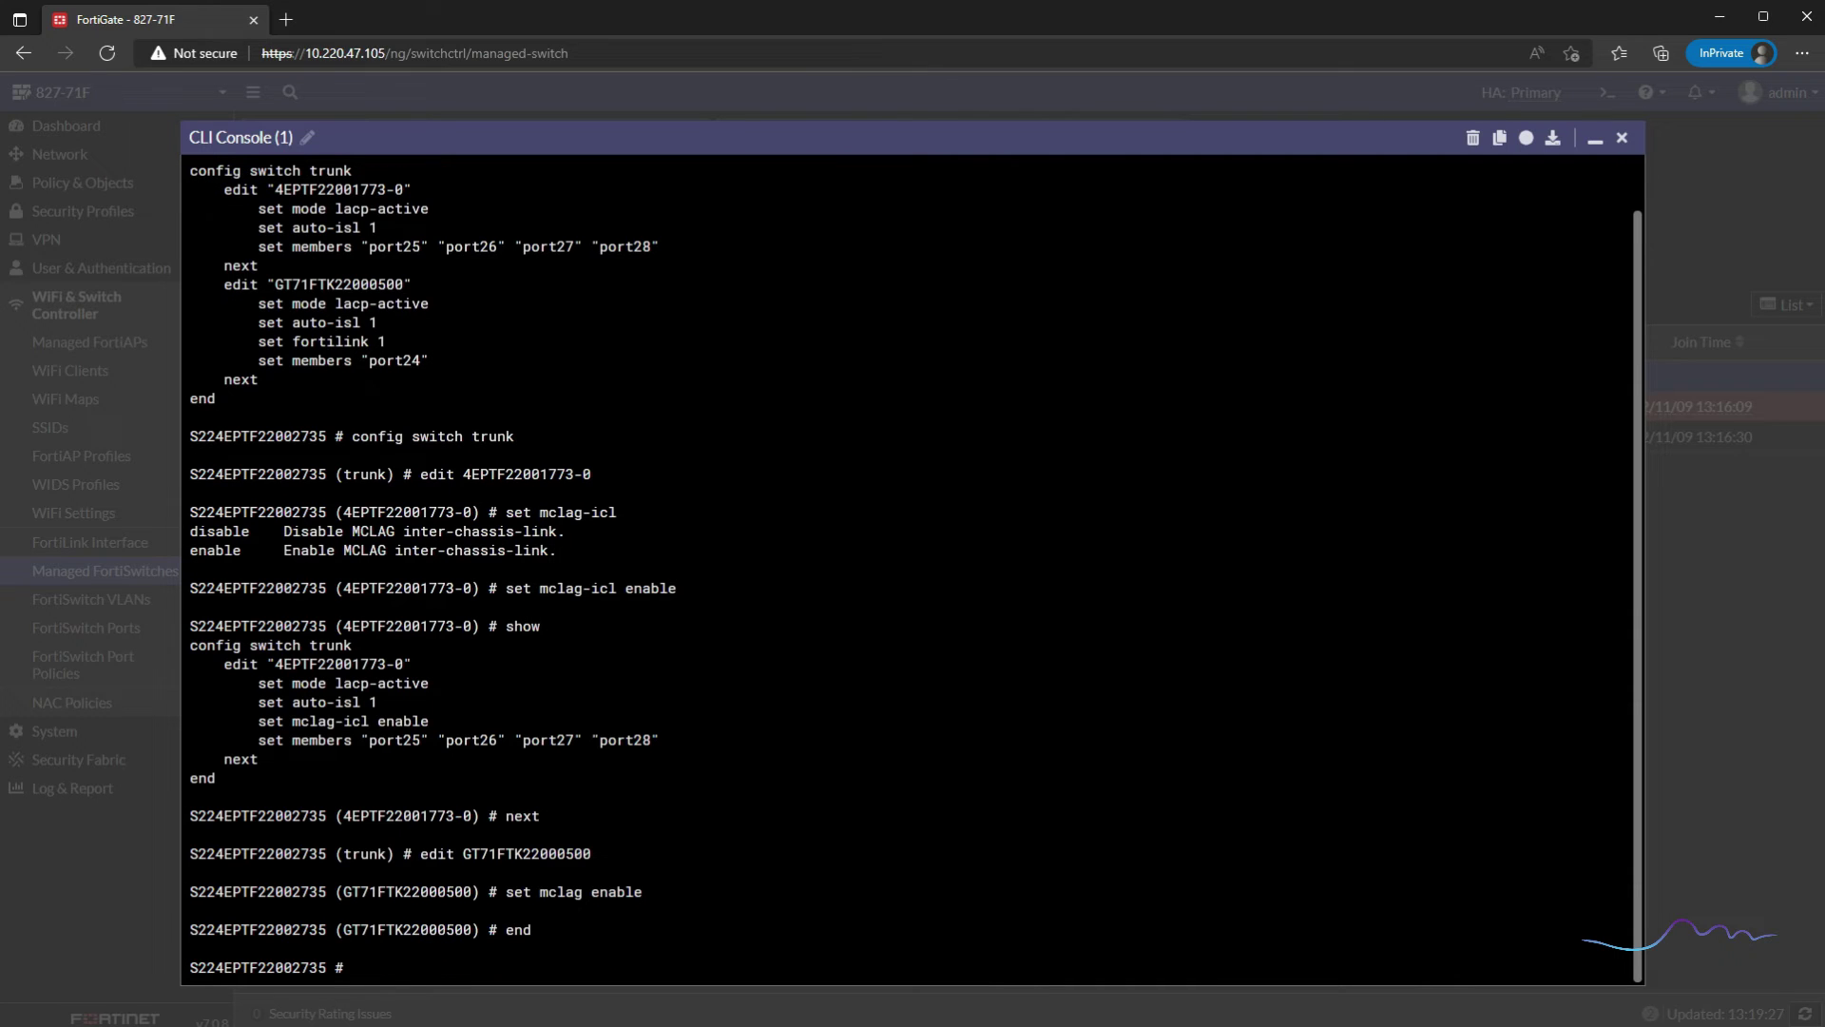
# Step: Try to open a separate CLI session to the FortiSwitch at 10.255.1.3, and return to the first switch's console
pyautogui.click(1595, 138)
pyautogui.click(557, 451)
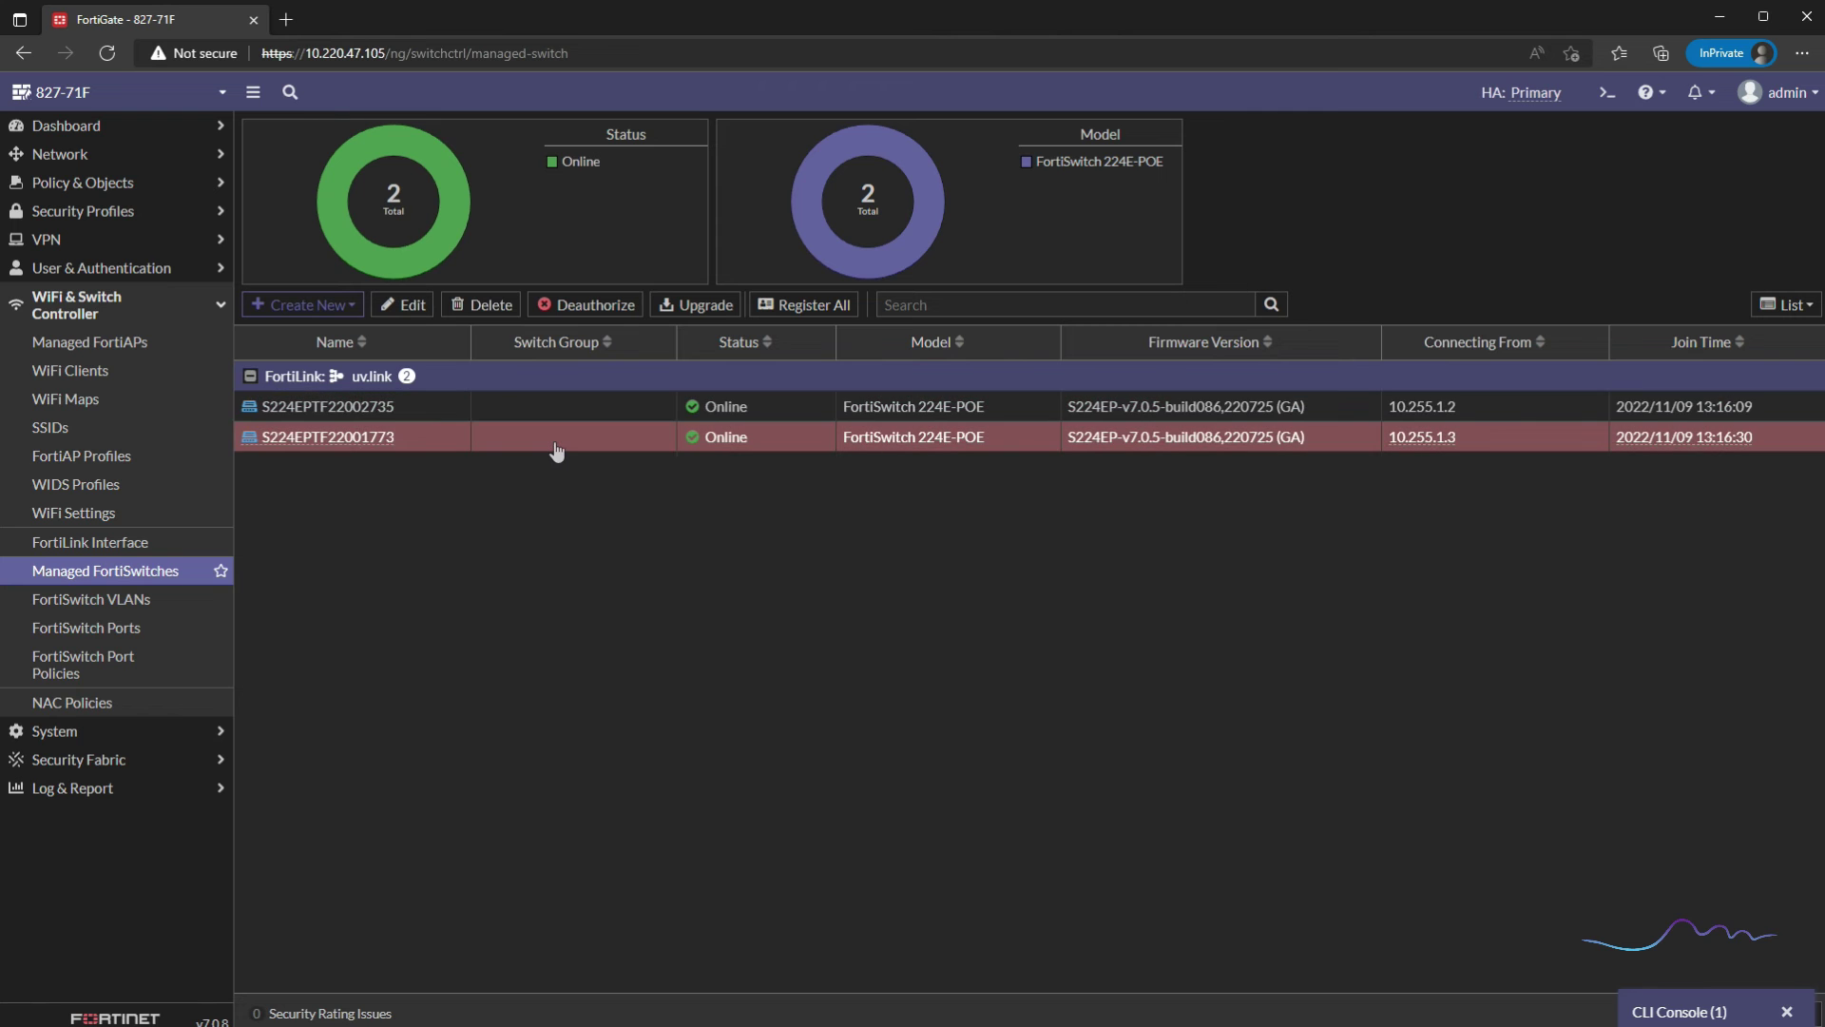
pyautogui.rightClick(557, 451)
pyautogui.click(653, 700)
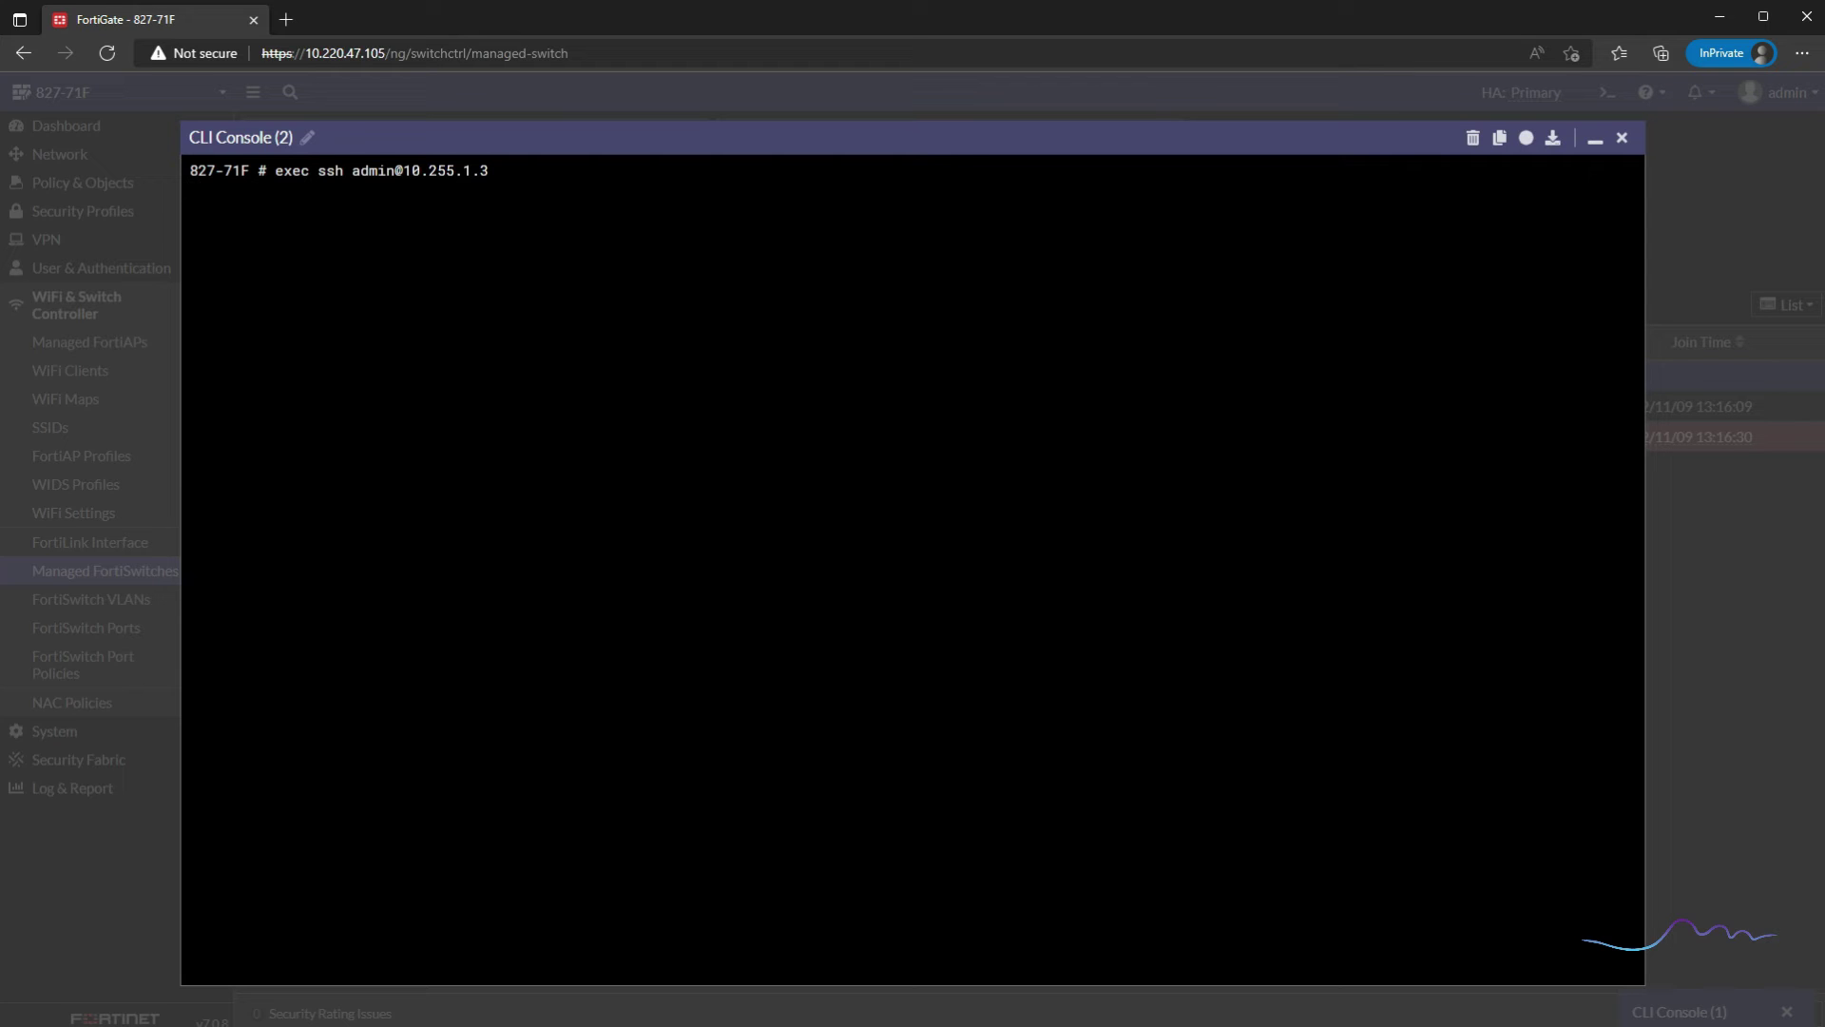
pyautogui.click(1604, 143)
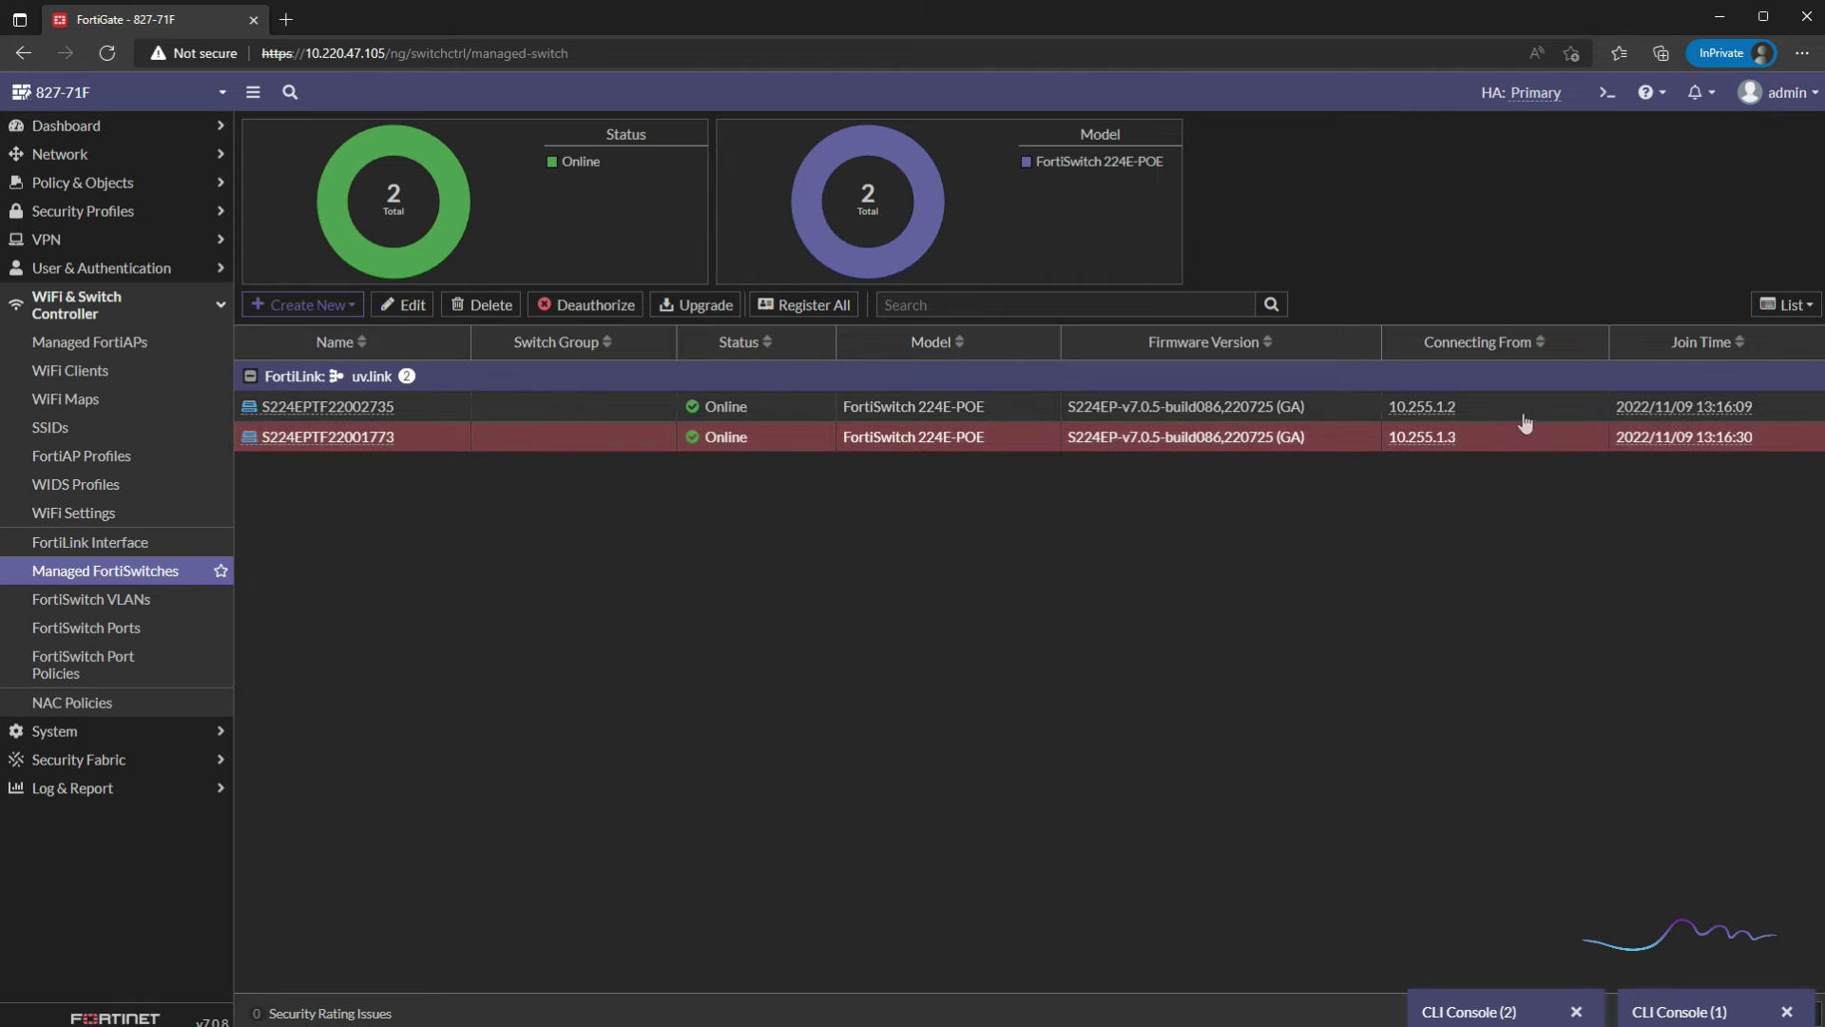
pyautogui.click(1645, 1010)
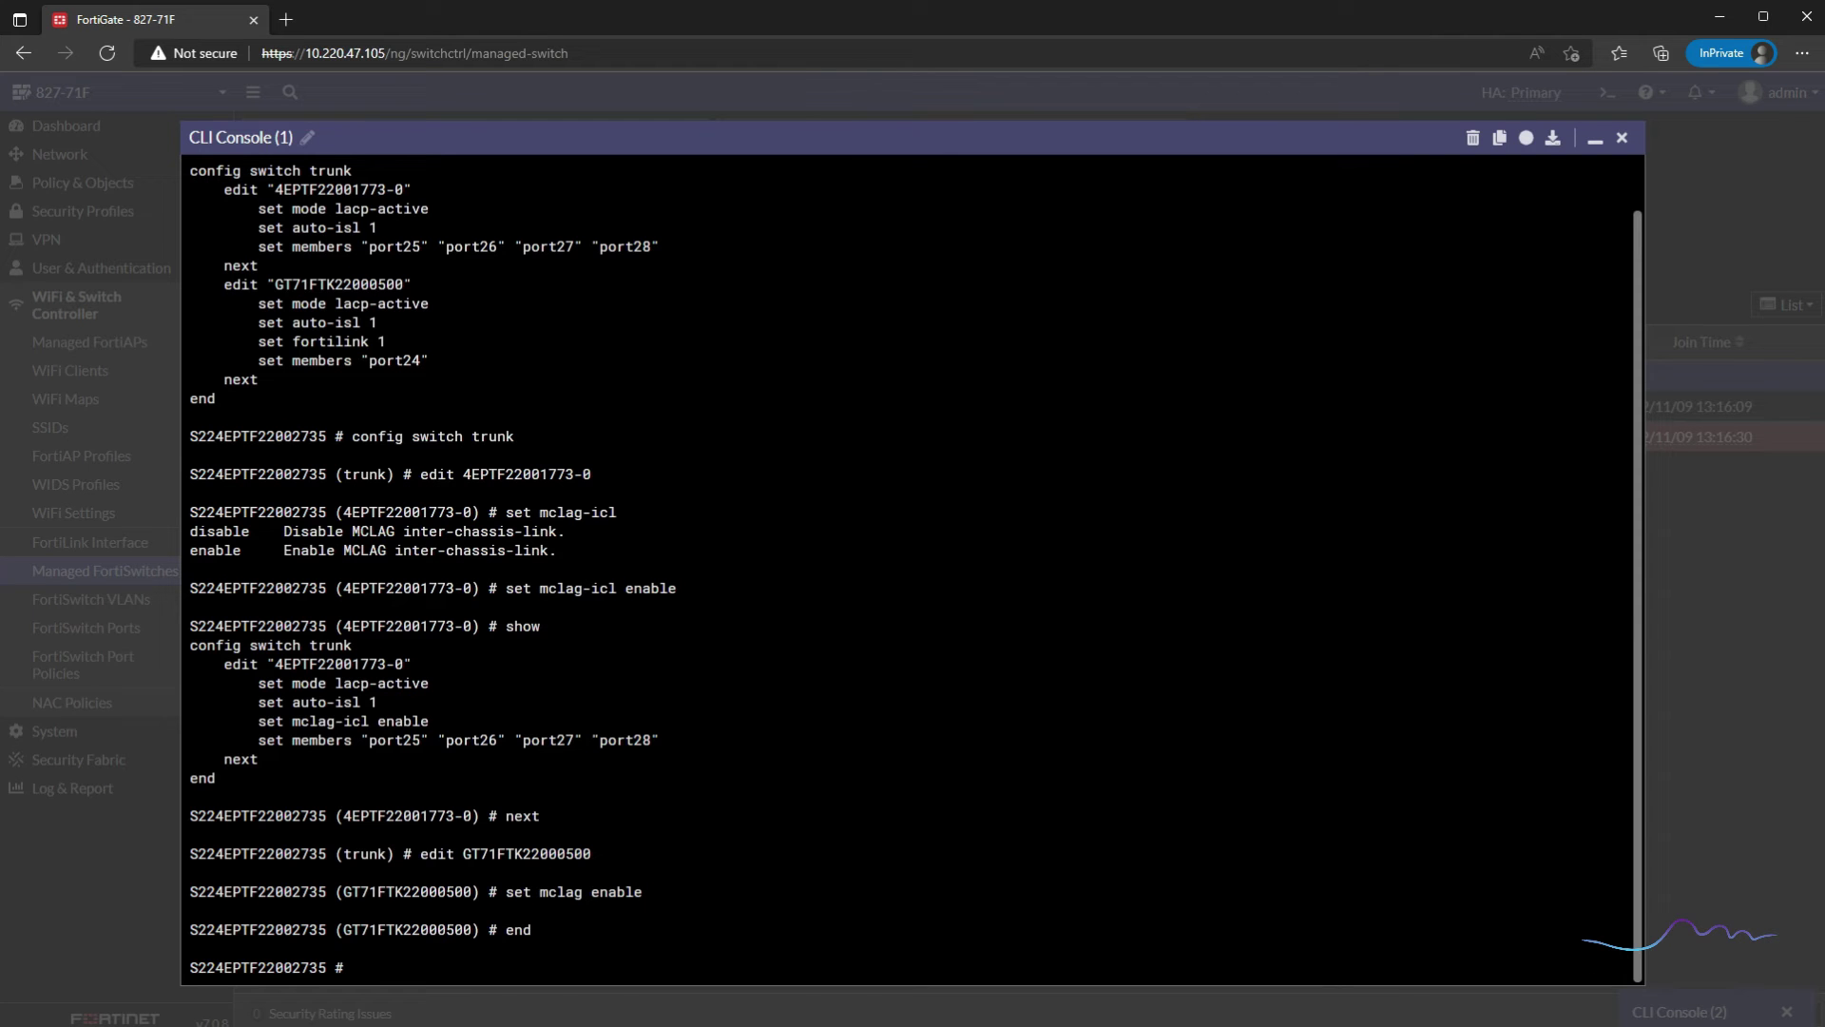
pyautogui.write('ssh admin@10.2')
pyautogui.scroll(1, 912, 571)
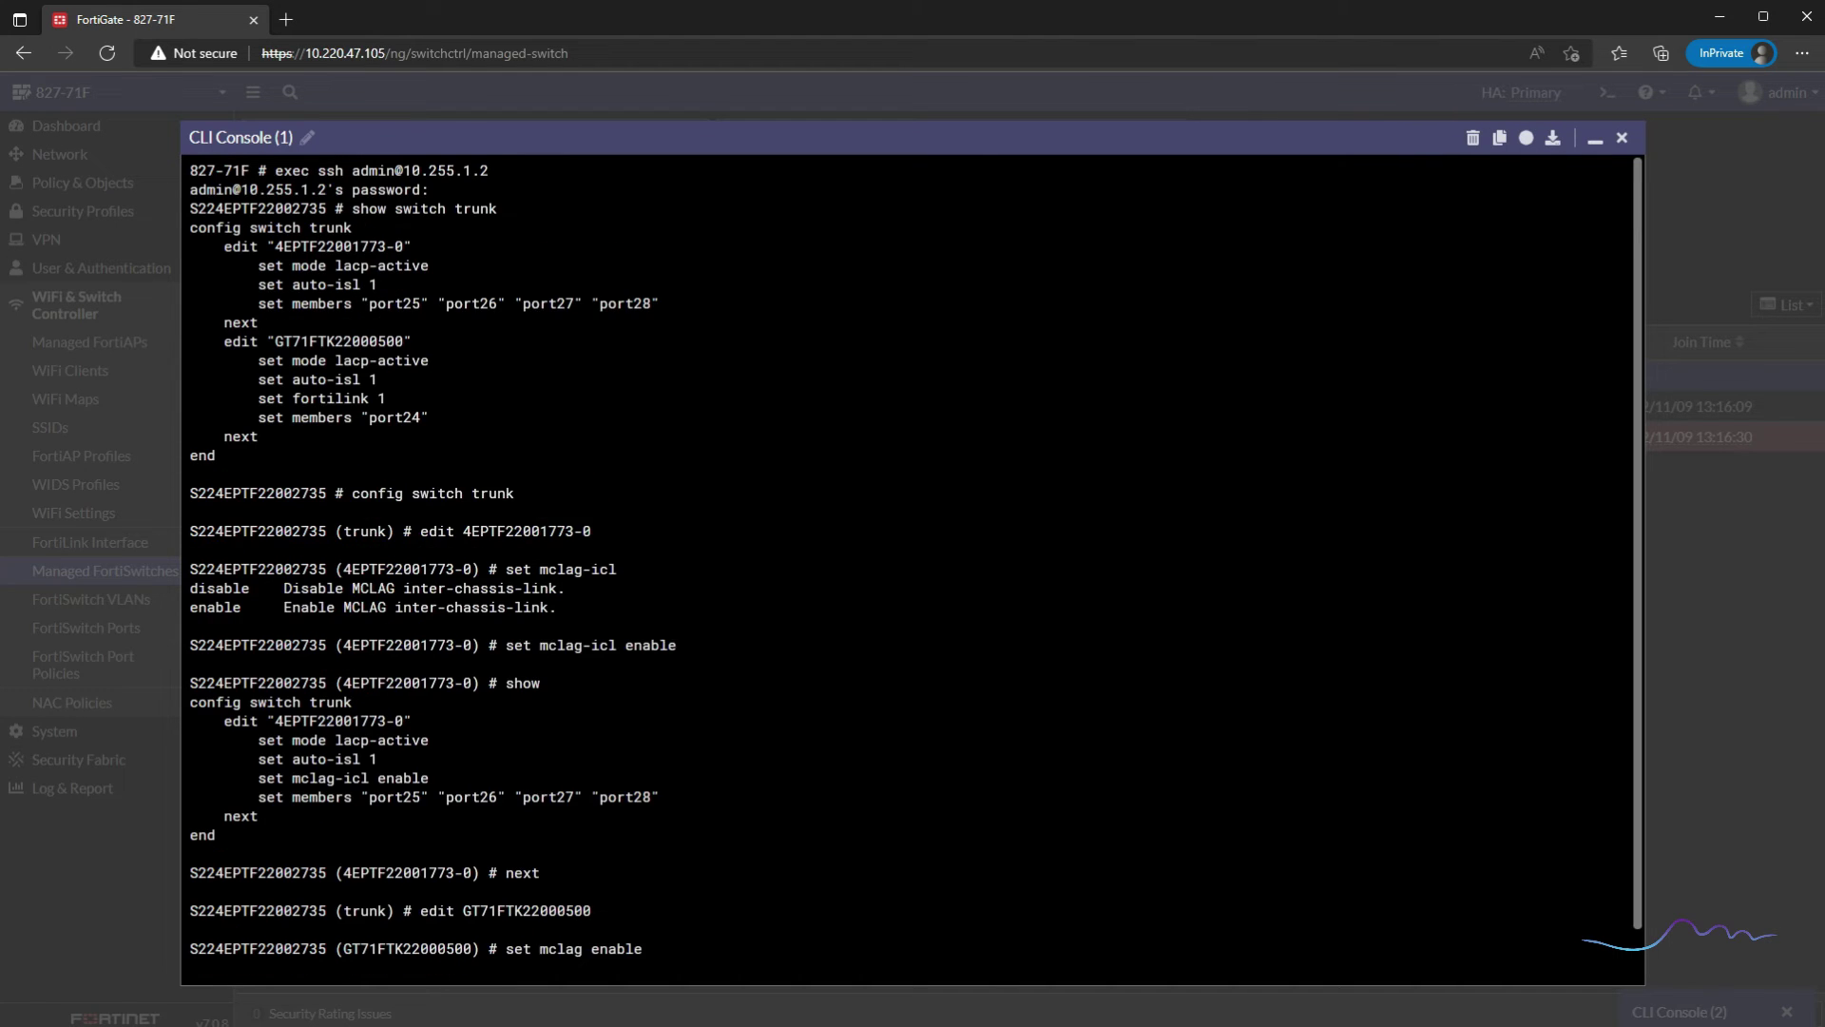
pyautogui.scroll(-1, 915, 571)
pyautogui.write('5 # ssh admin@10.25')
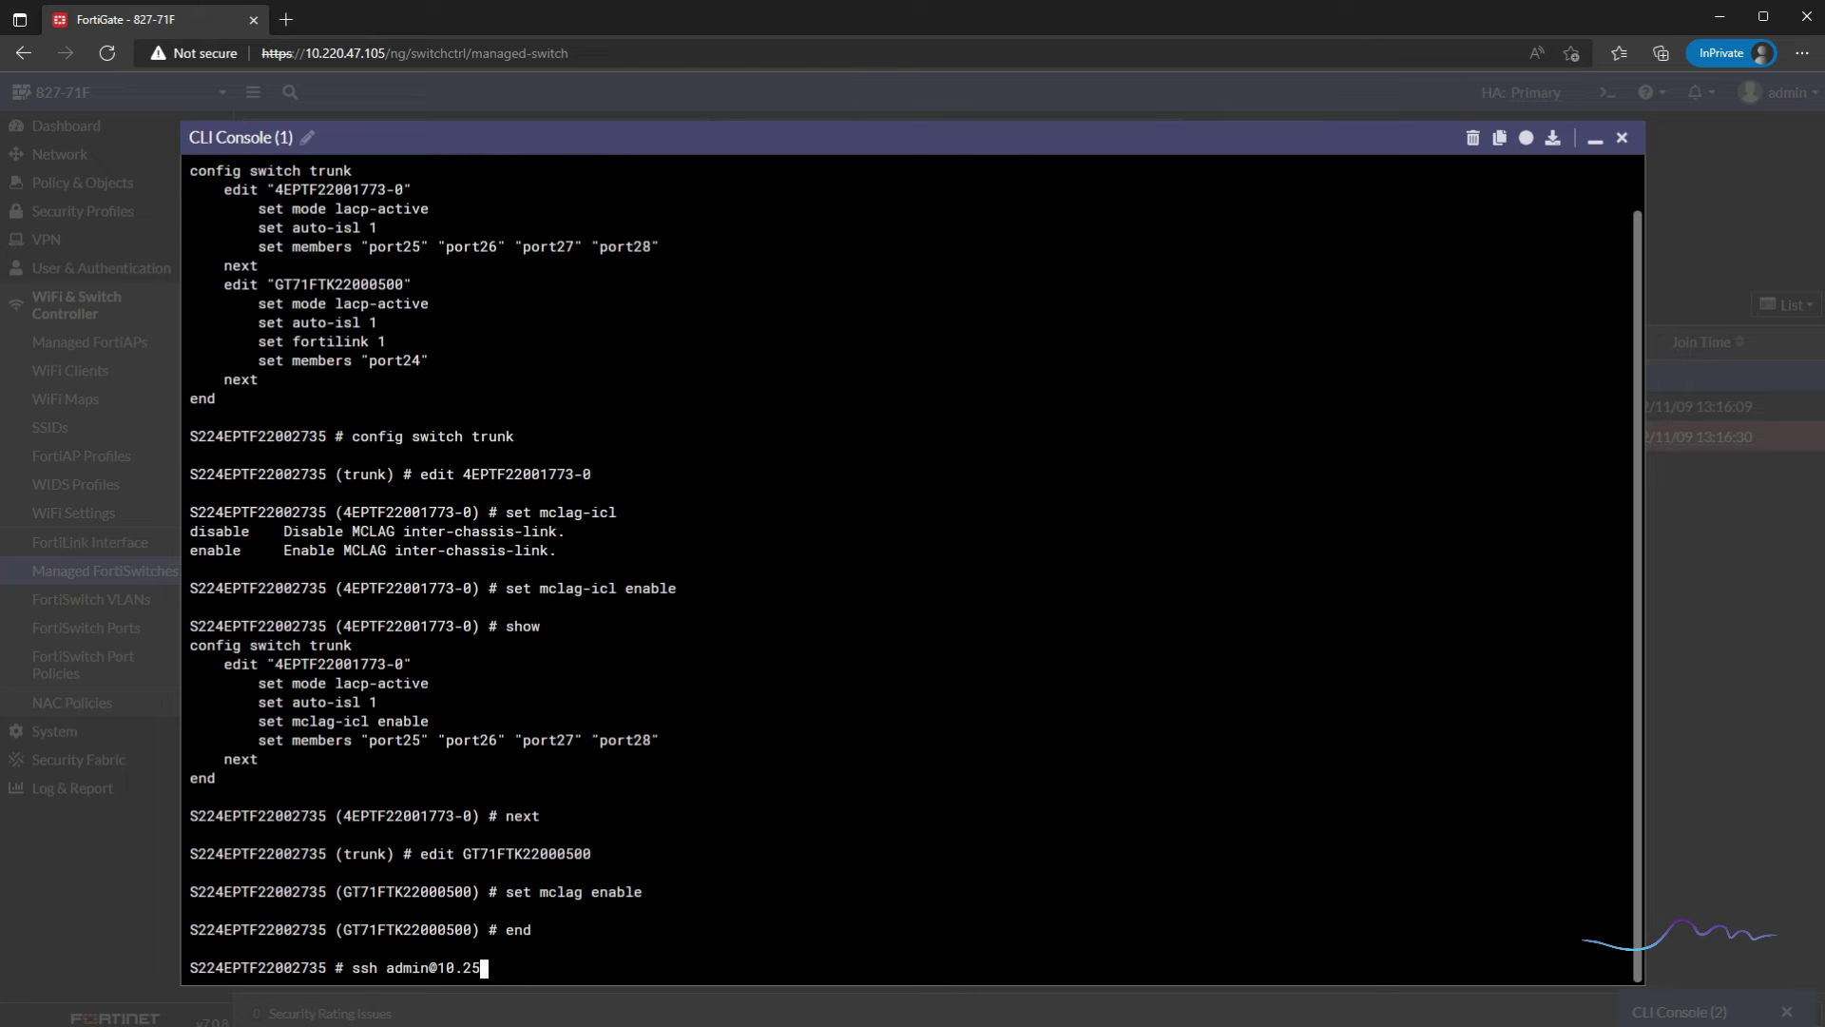
pyautogui.press('BackSpace')
pyautogui.press('BackSpace')
pyautogui.press('BackSpace')
pyautogui.press('BackSpace')
pyautogui.press('BackSpace')
pyautogui.press('BackSpace')
pyautogui.press('BackSpace')
pyautogui.press('BackSpace')
pyautogui.press('BackSpace')
pyautogui.press('BackSpace')
pyautogui.press('BackSpace')
pyautogui.press('BackSpace')
pyautogui.press('BackSpace')
pyautogui.press('BackSpace')
pyautogui.press('BackSpace')
pyautogui.write('exec')
pyautogui.write('ute')
pyautogui.press('BackSpace')
pyautogui.press('BackSpace')
pyautogui.press('BackSpace')
pyautogui.write('ssh admin@10.255.')
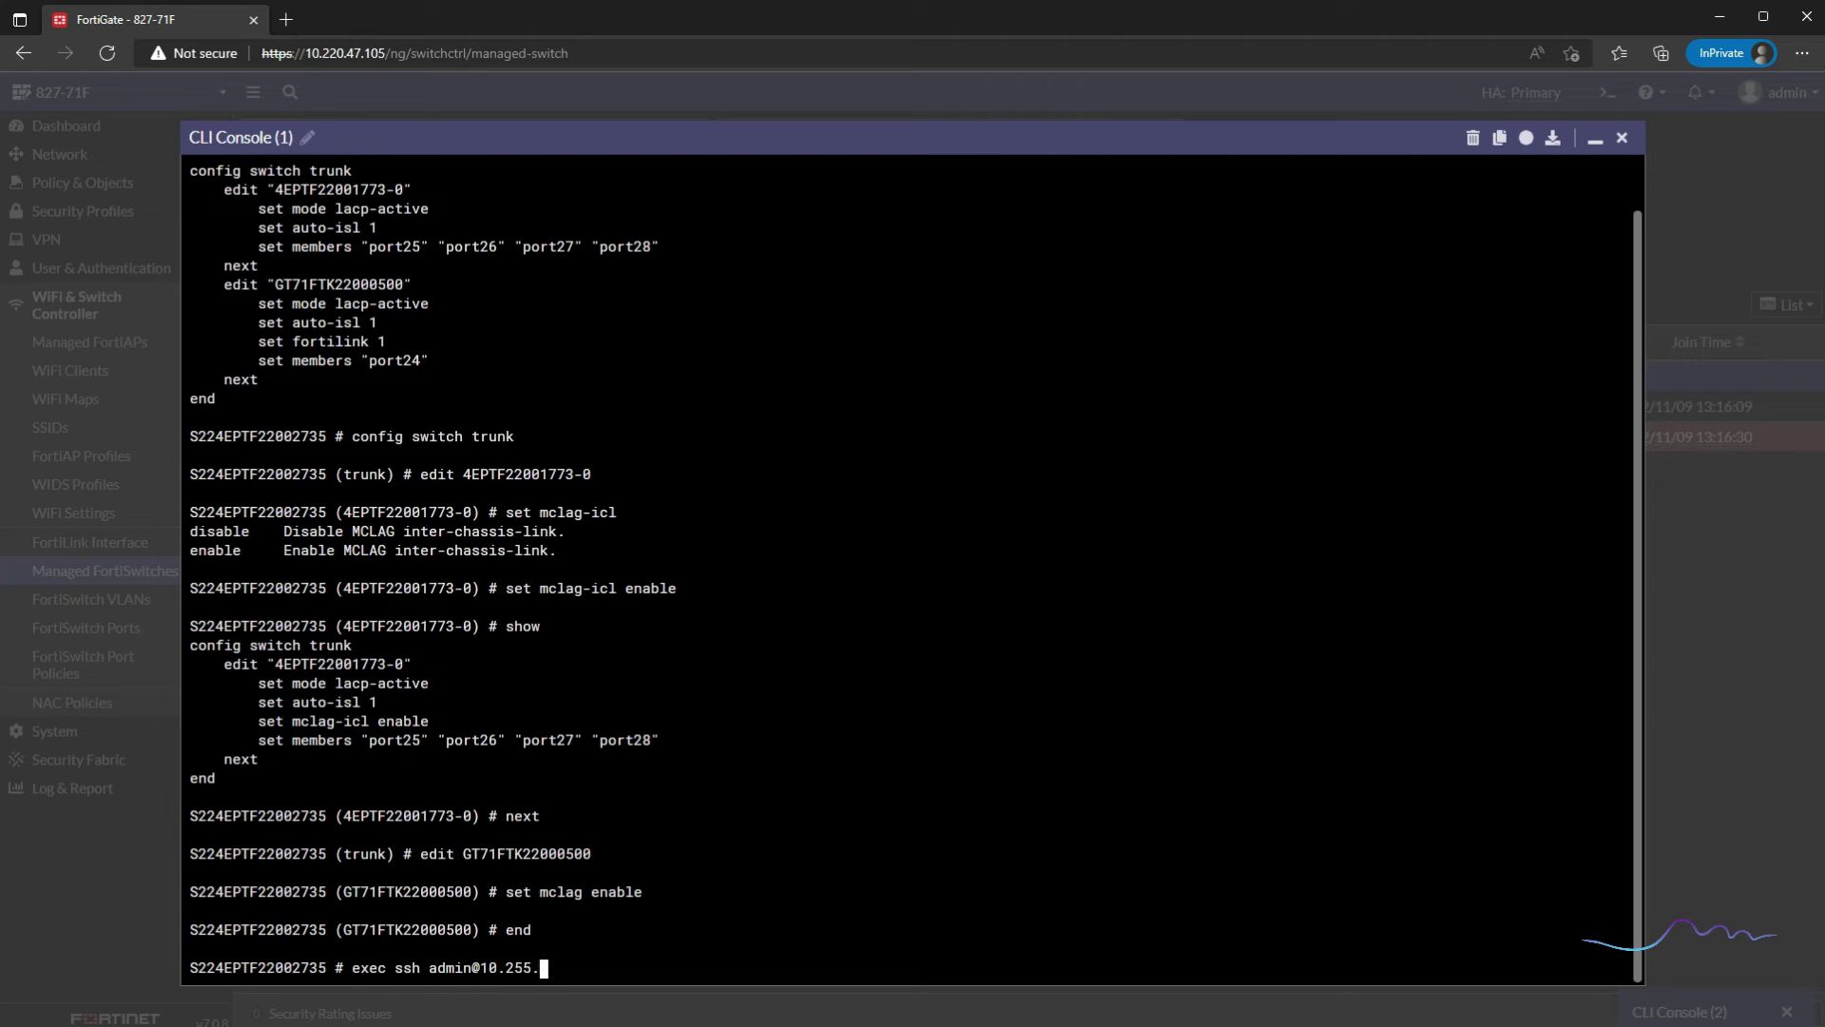
pyautogui.write('1.3')
pyautogui.press('Return')
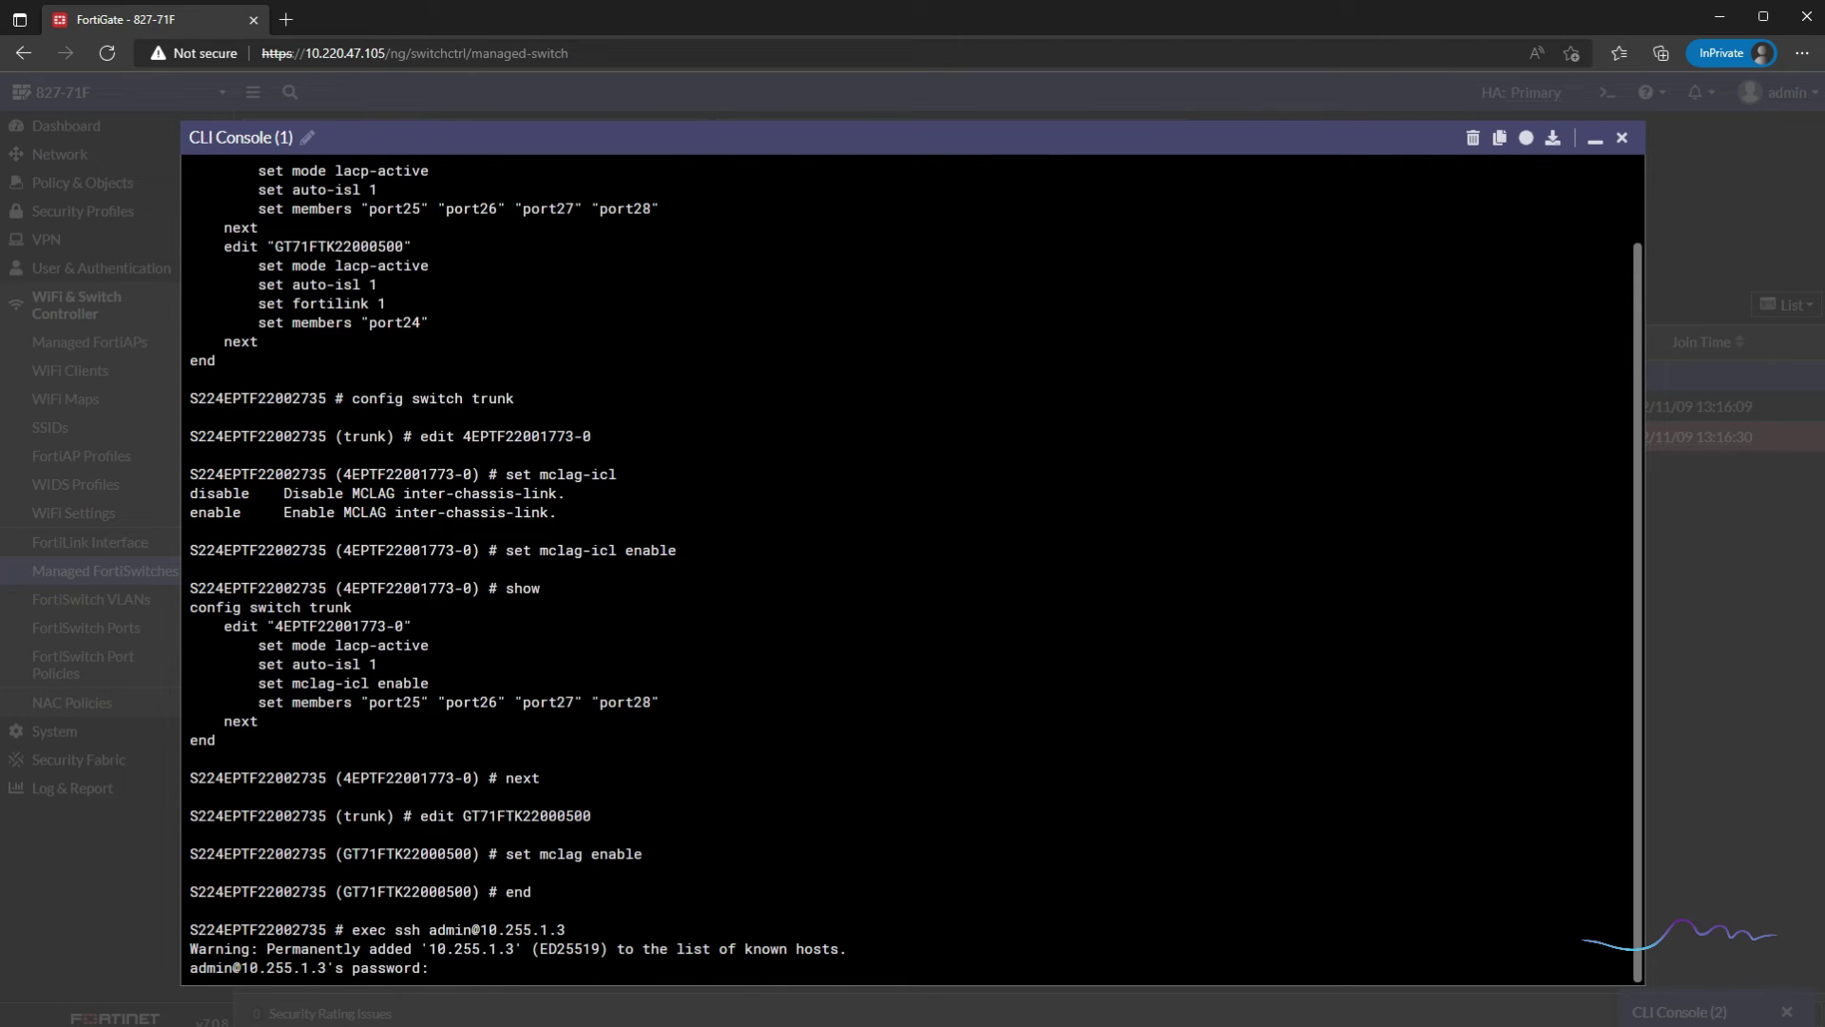
pyautogui.press('Return')
# Step: Show the second switch's trunk configuration
pyautogui.write('show swit')
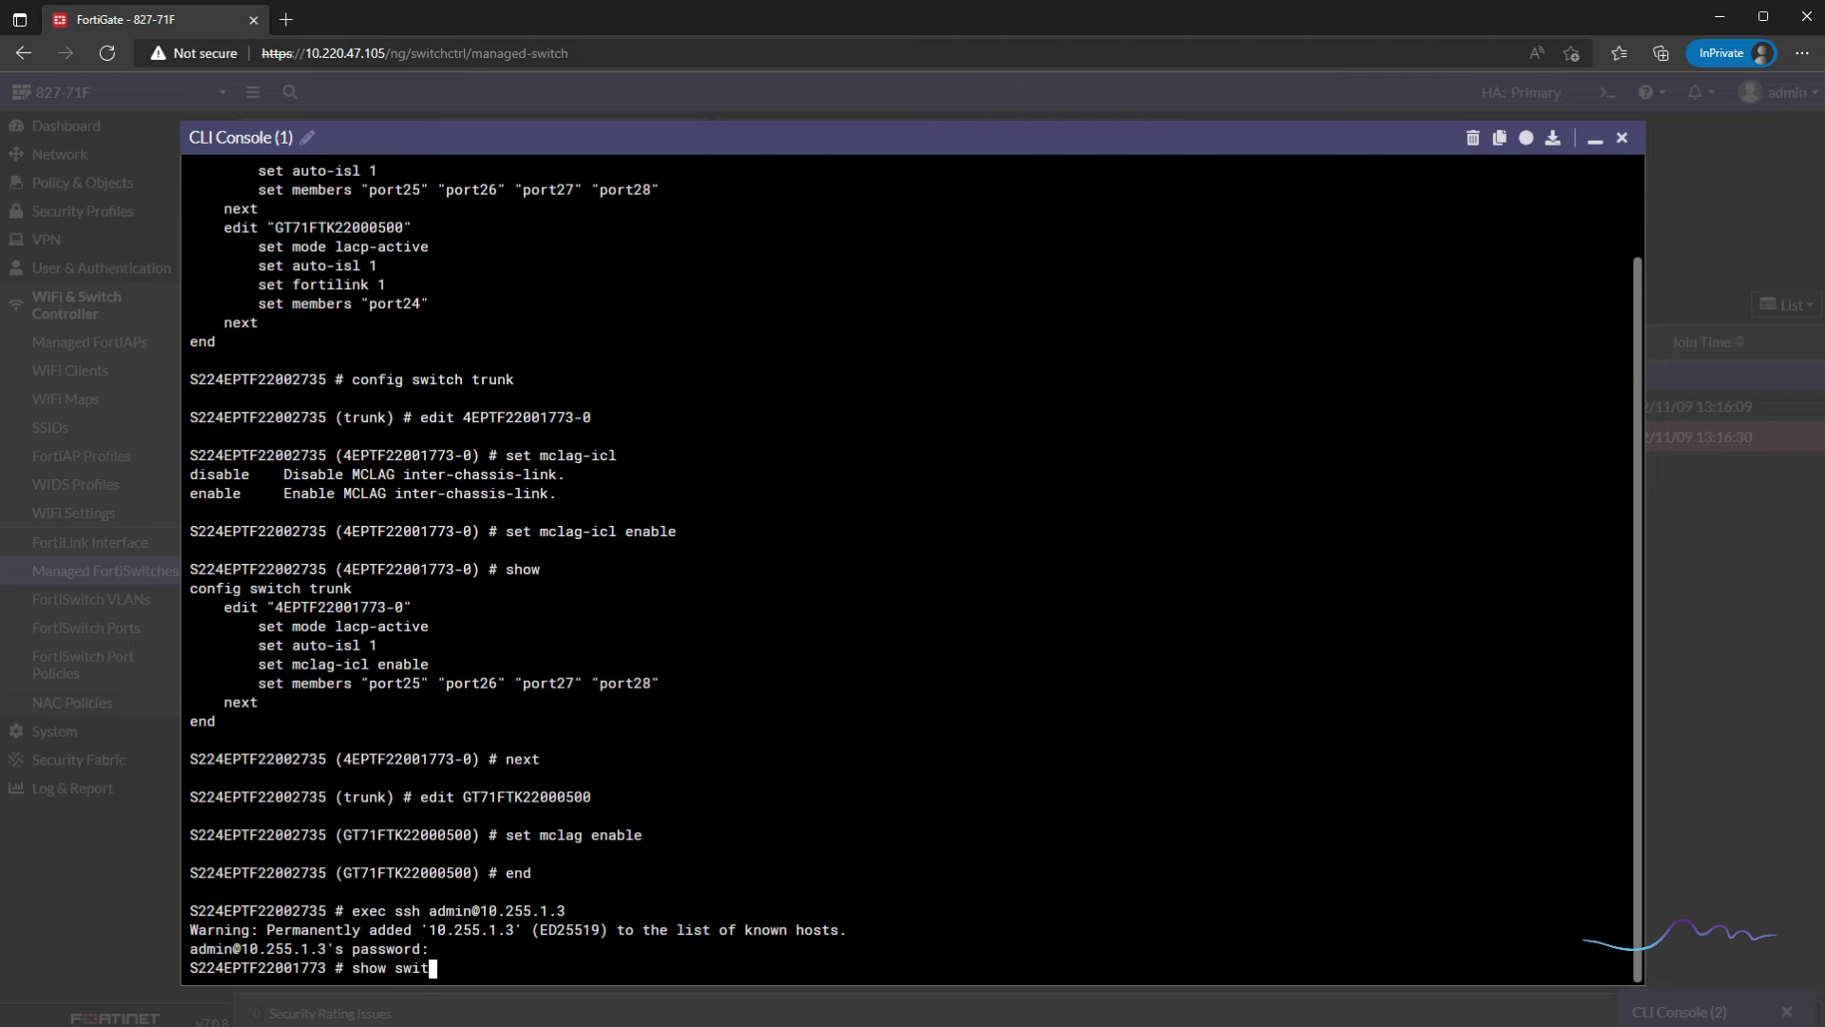
pyautogui.write('ch trunk')
pyautogui.press('Return')
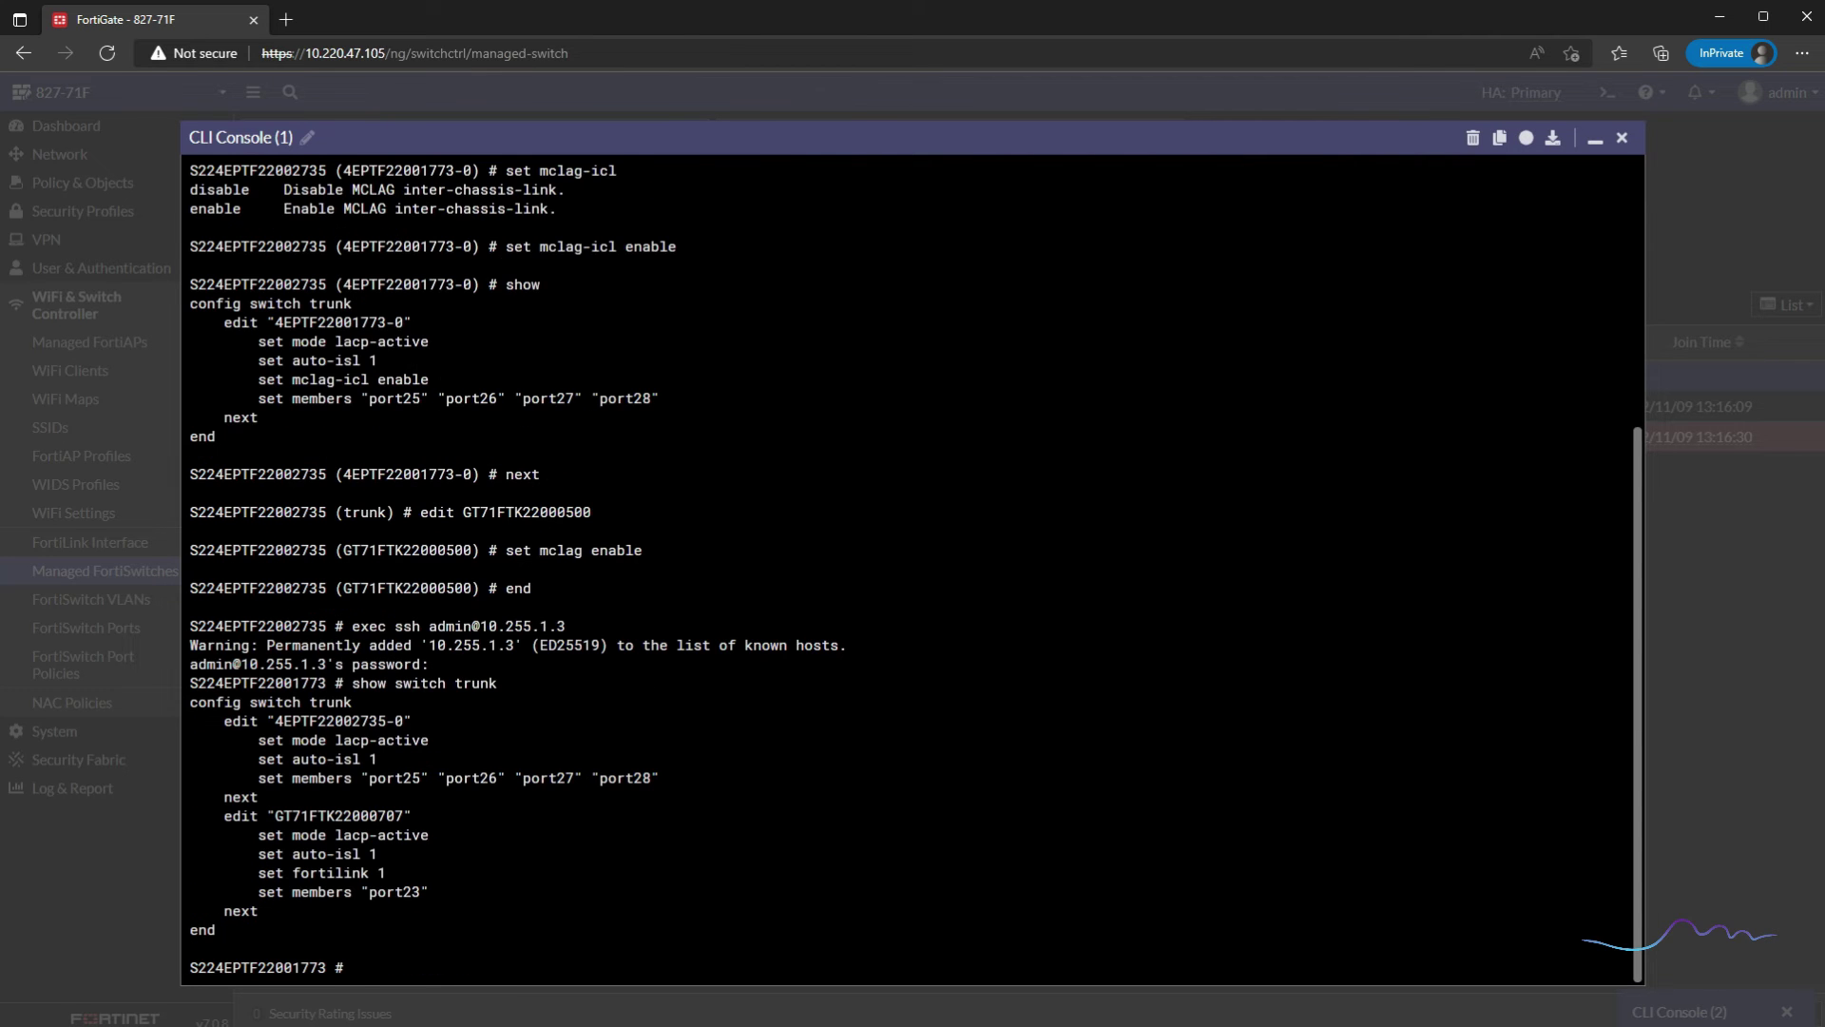
# Step: In the second switch's trunk configuration, enable mclag-icl on trunk 4EPTF22002735-0 and save the entry with next
pyautogui.write('config switch trunk')
pyautogui.moveTo(328, 171); pyautogui.dragTo(292, 171)
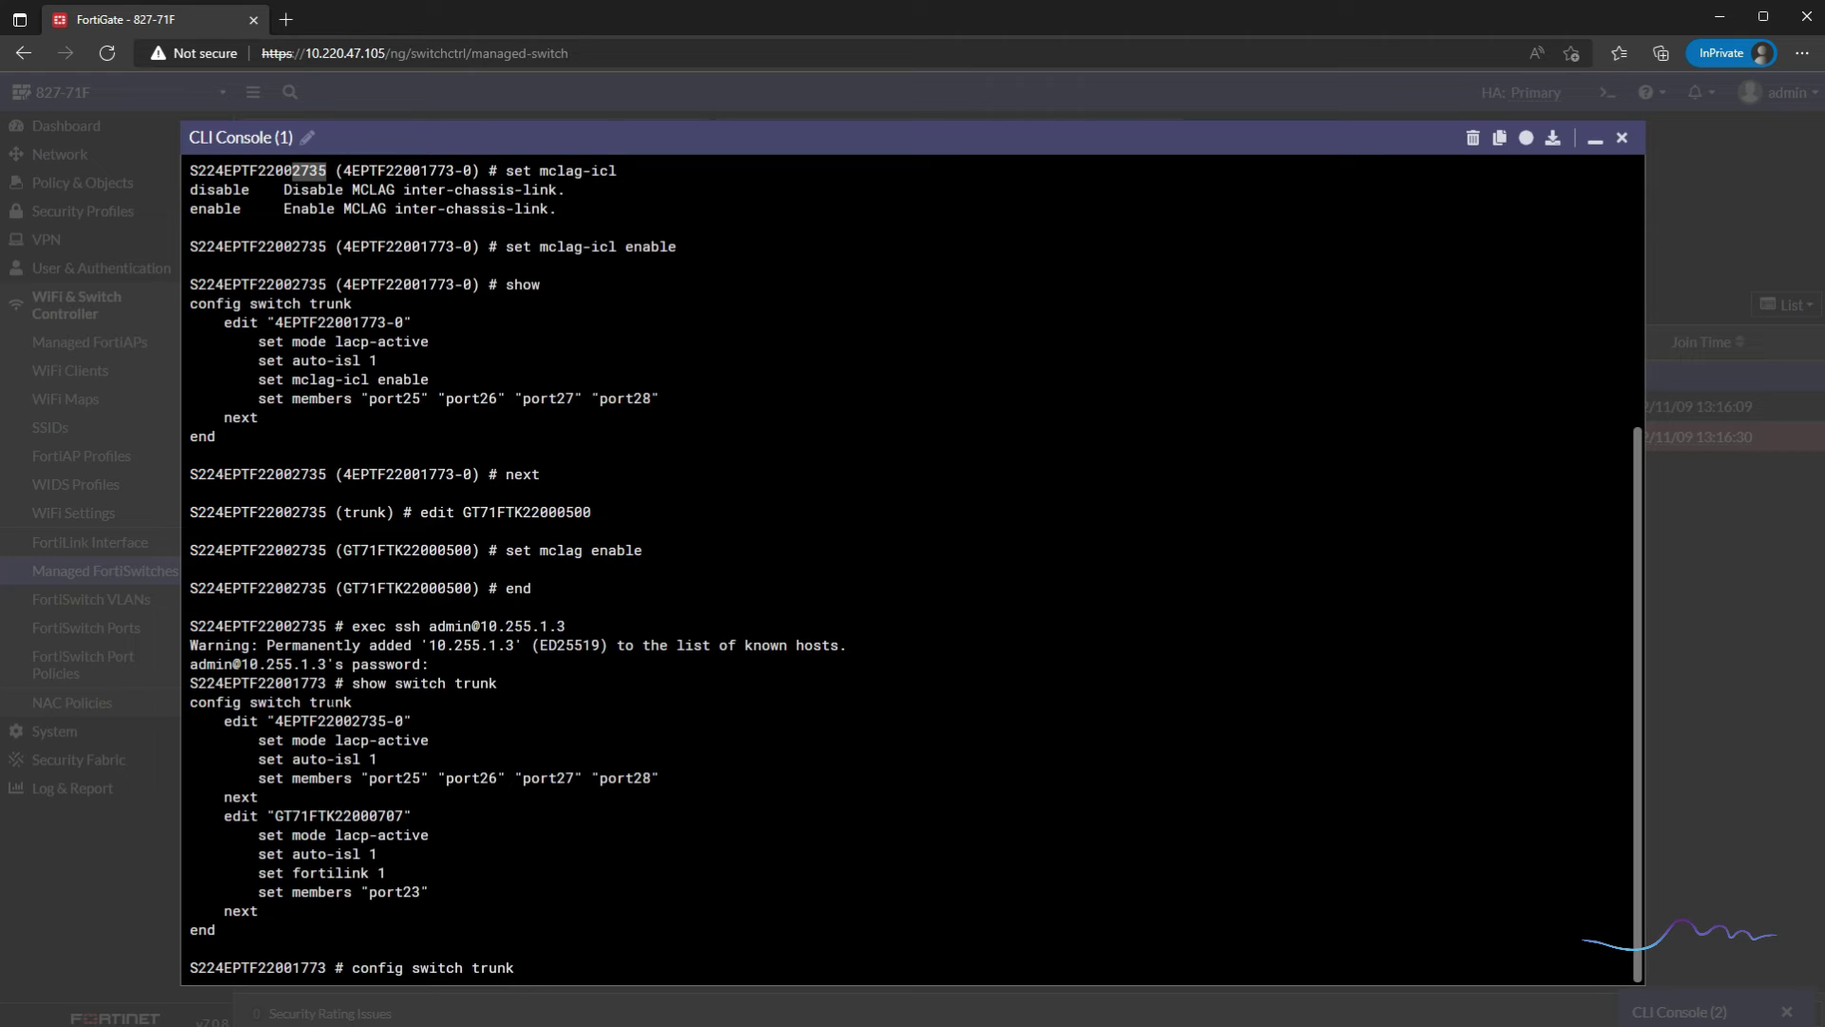
pyautogui.press('Return')
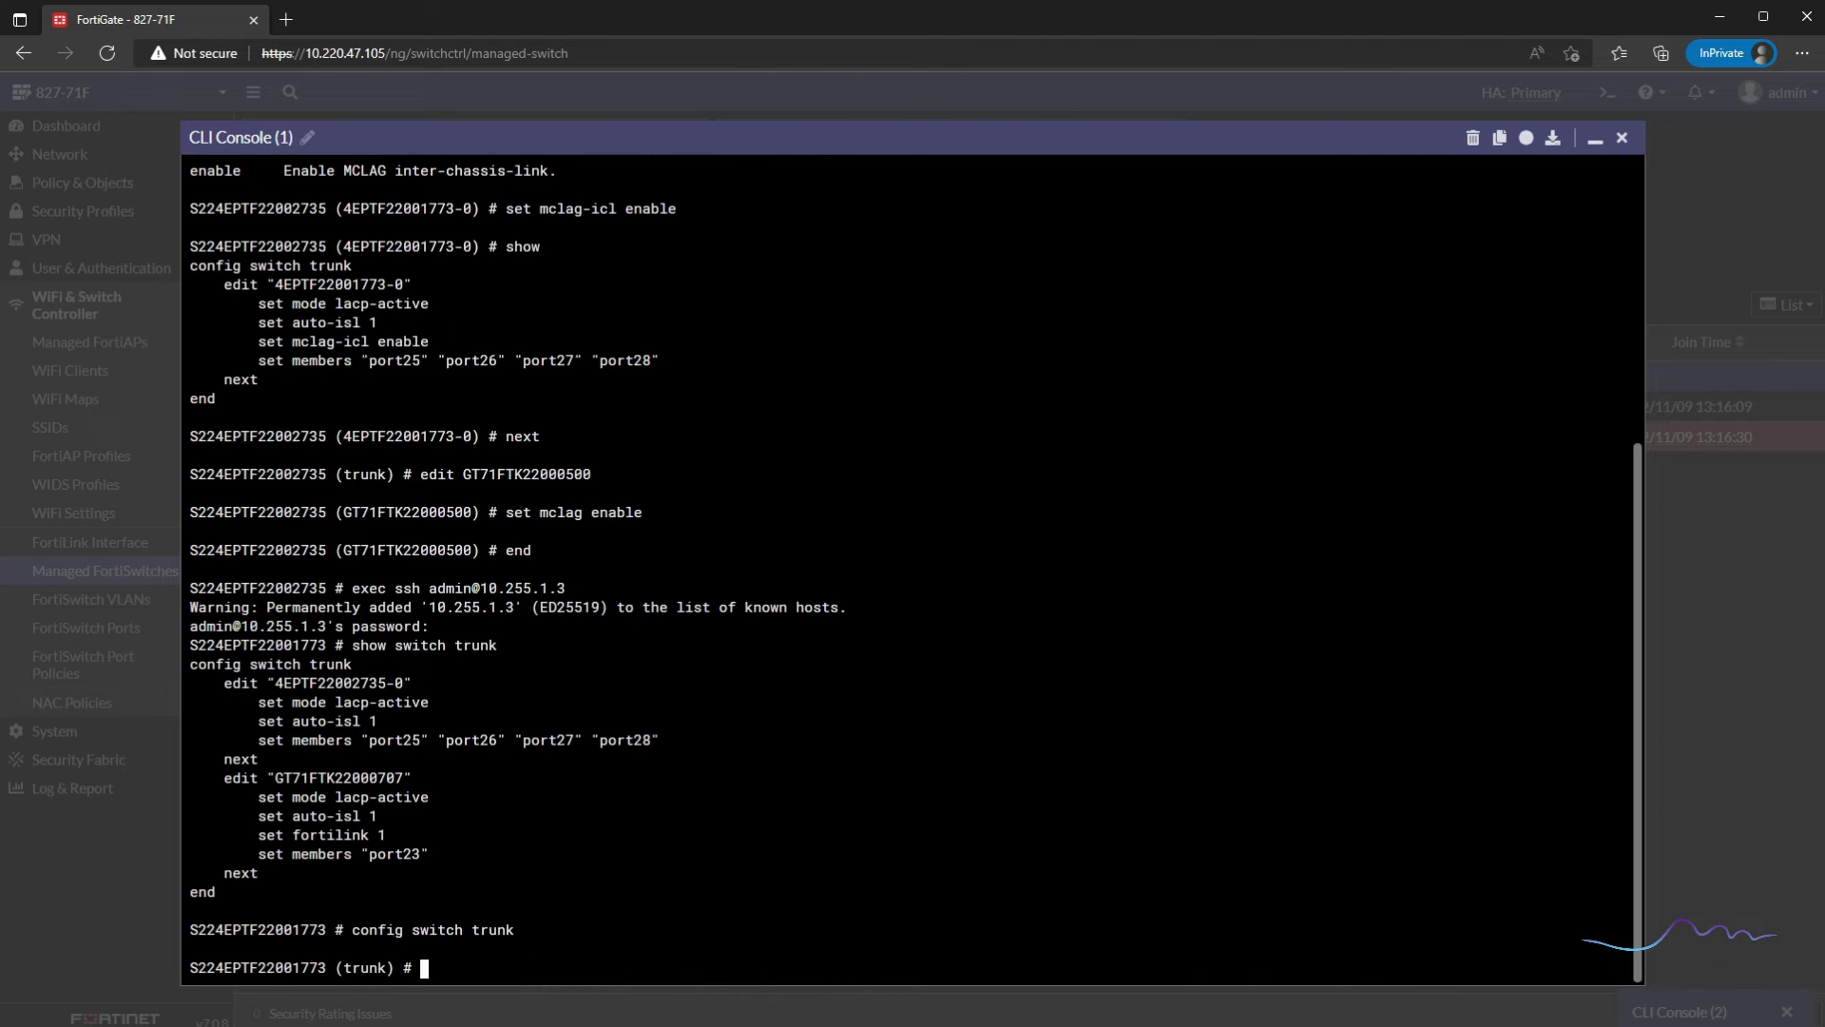
pyautogui.write('edit')
pyautogui.press('Tab')
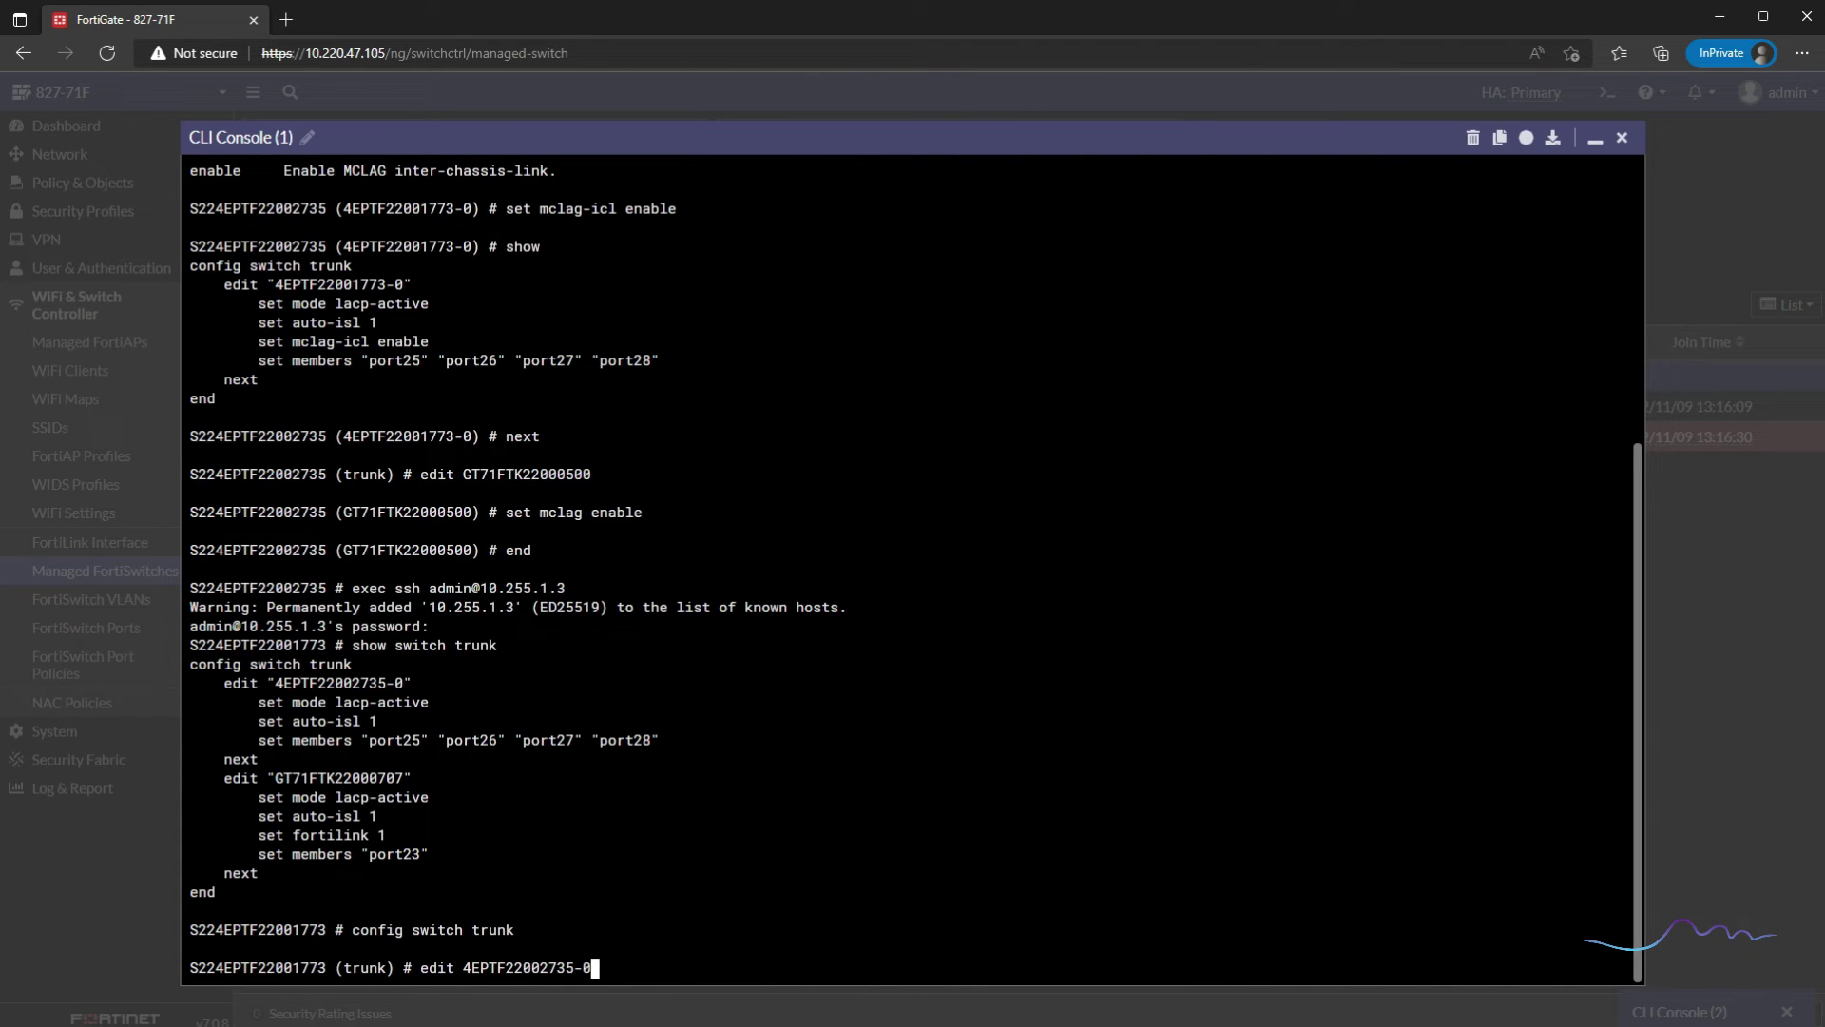
pyautogui.press('Return')
pyautogui.write('set mclag')
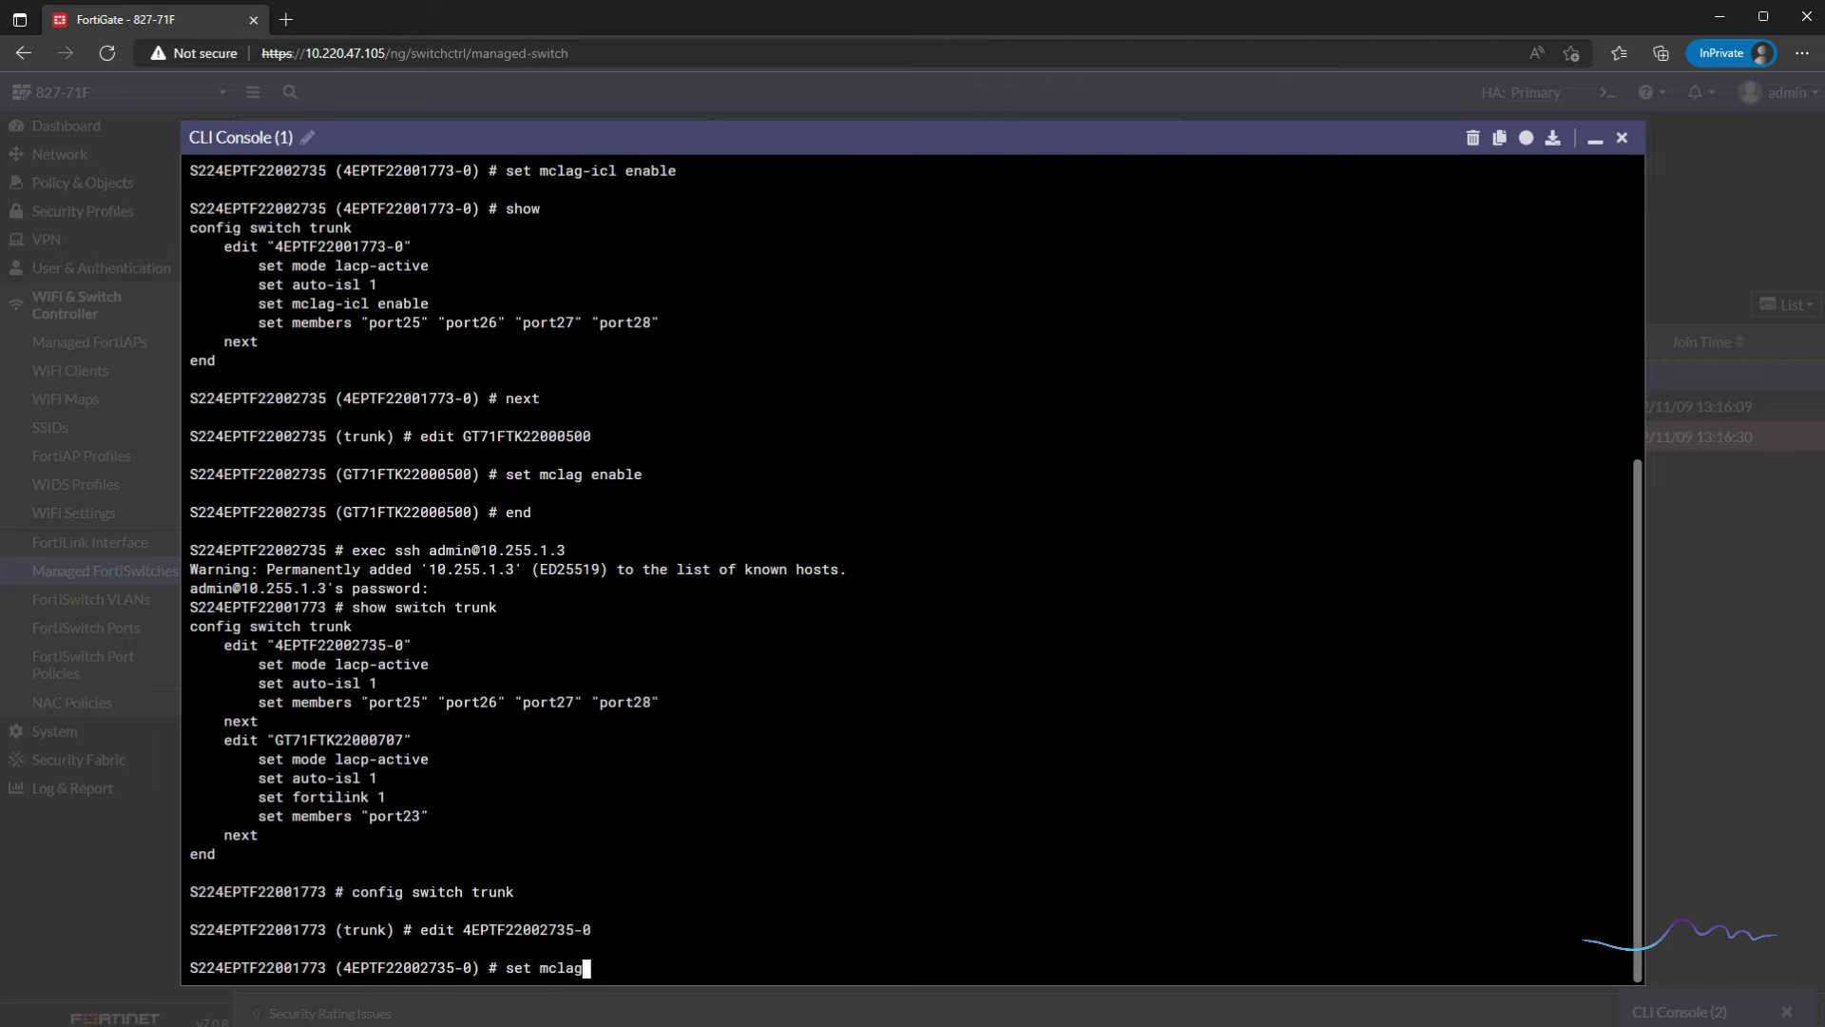
pyautogui.write('-icl enable')
pyautogui.press('Return')
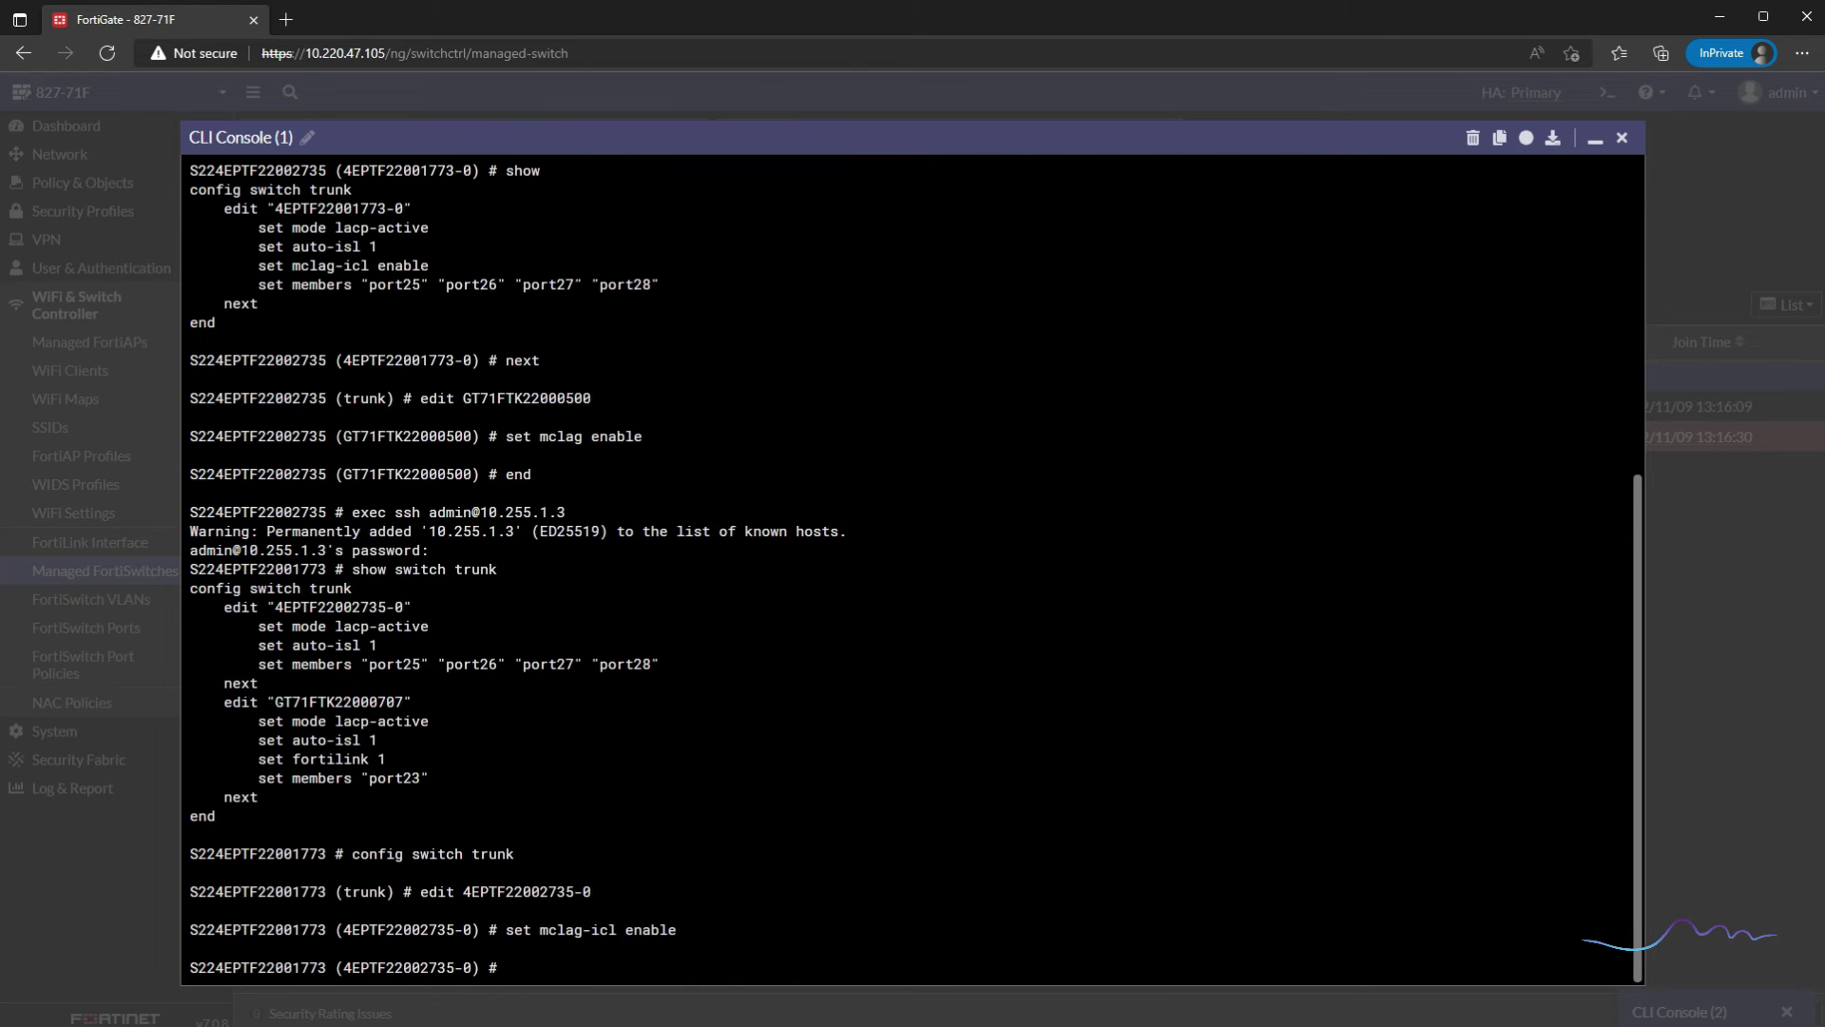
pyautogui.write('next')
pyautogui.press('Return')
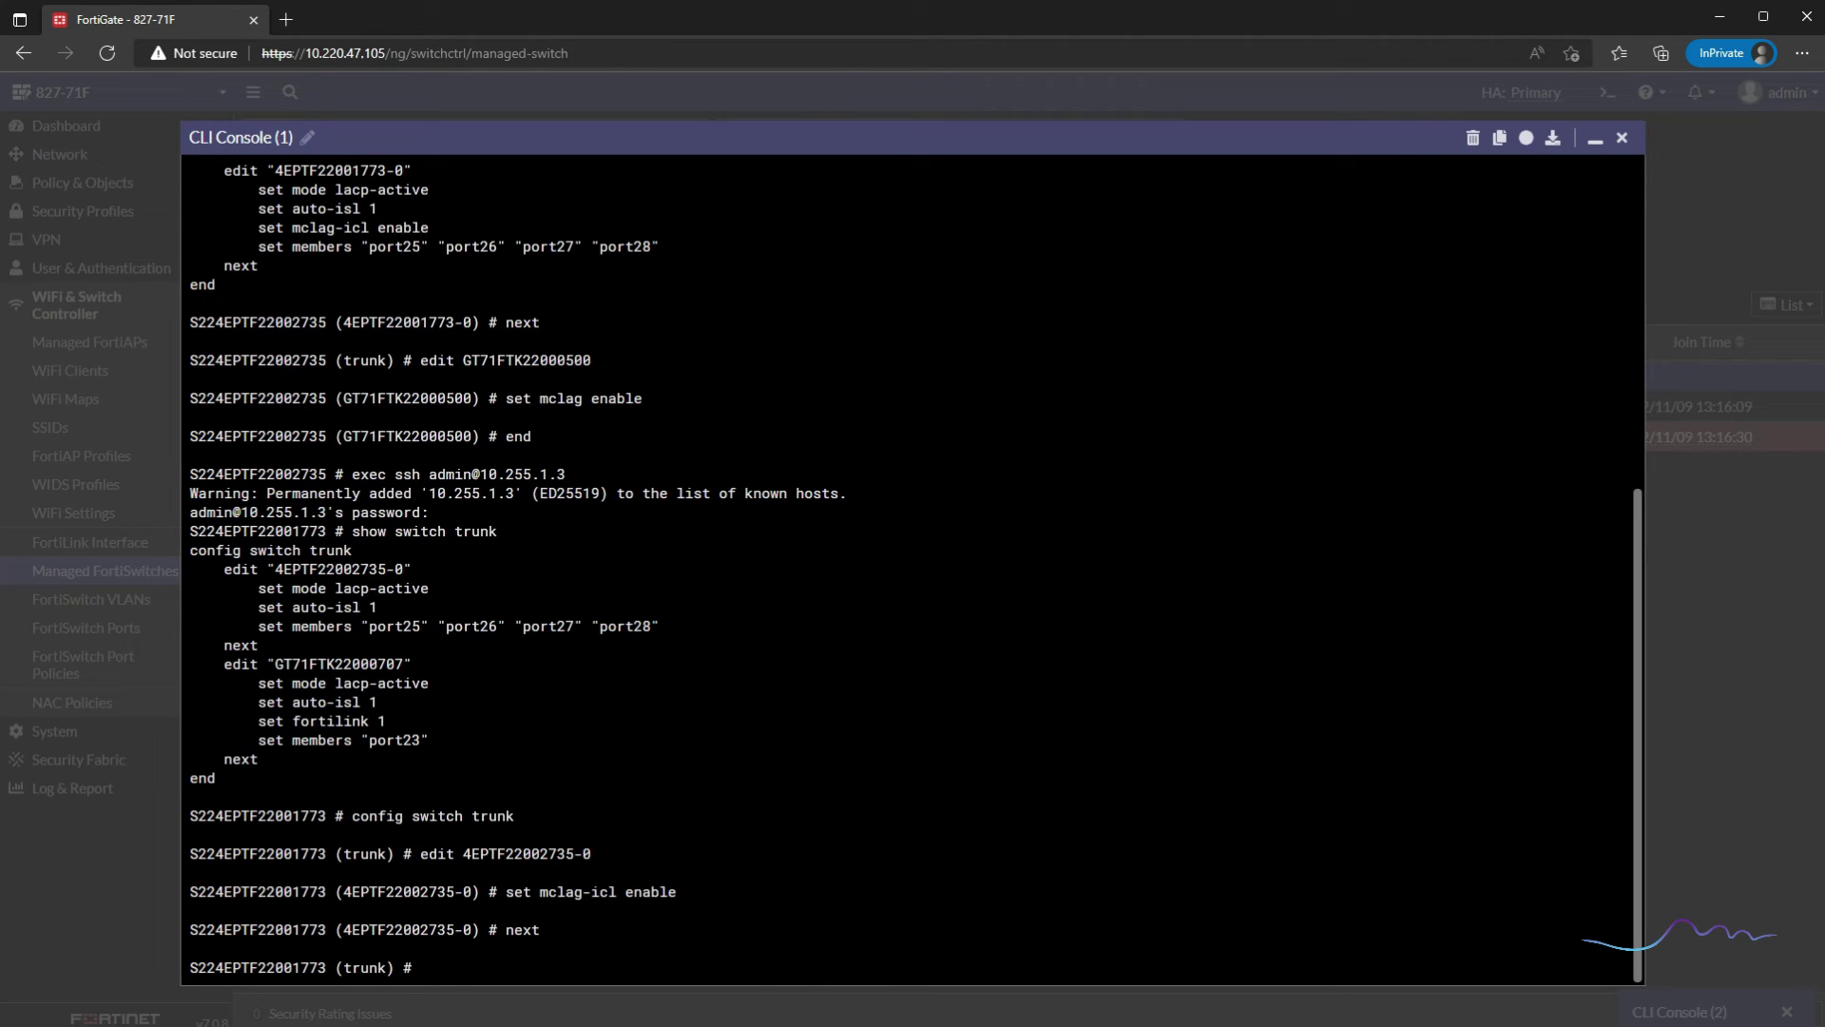
# Step: In the second switch's trunk configuration, enable mclag on trunk GT71FTK22000707, show the entry, and save it with next
pyautogui.write('edit')
pyautogui.press('Tab')
pyautogui.press('Tab')
pyautogui.press('Return')
pyautogui.write('s')
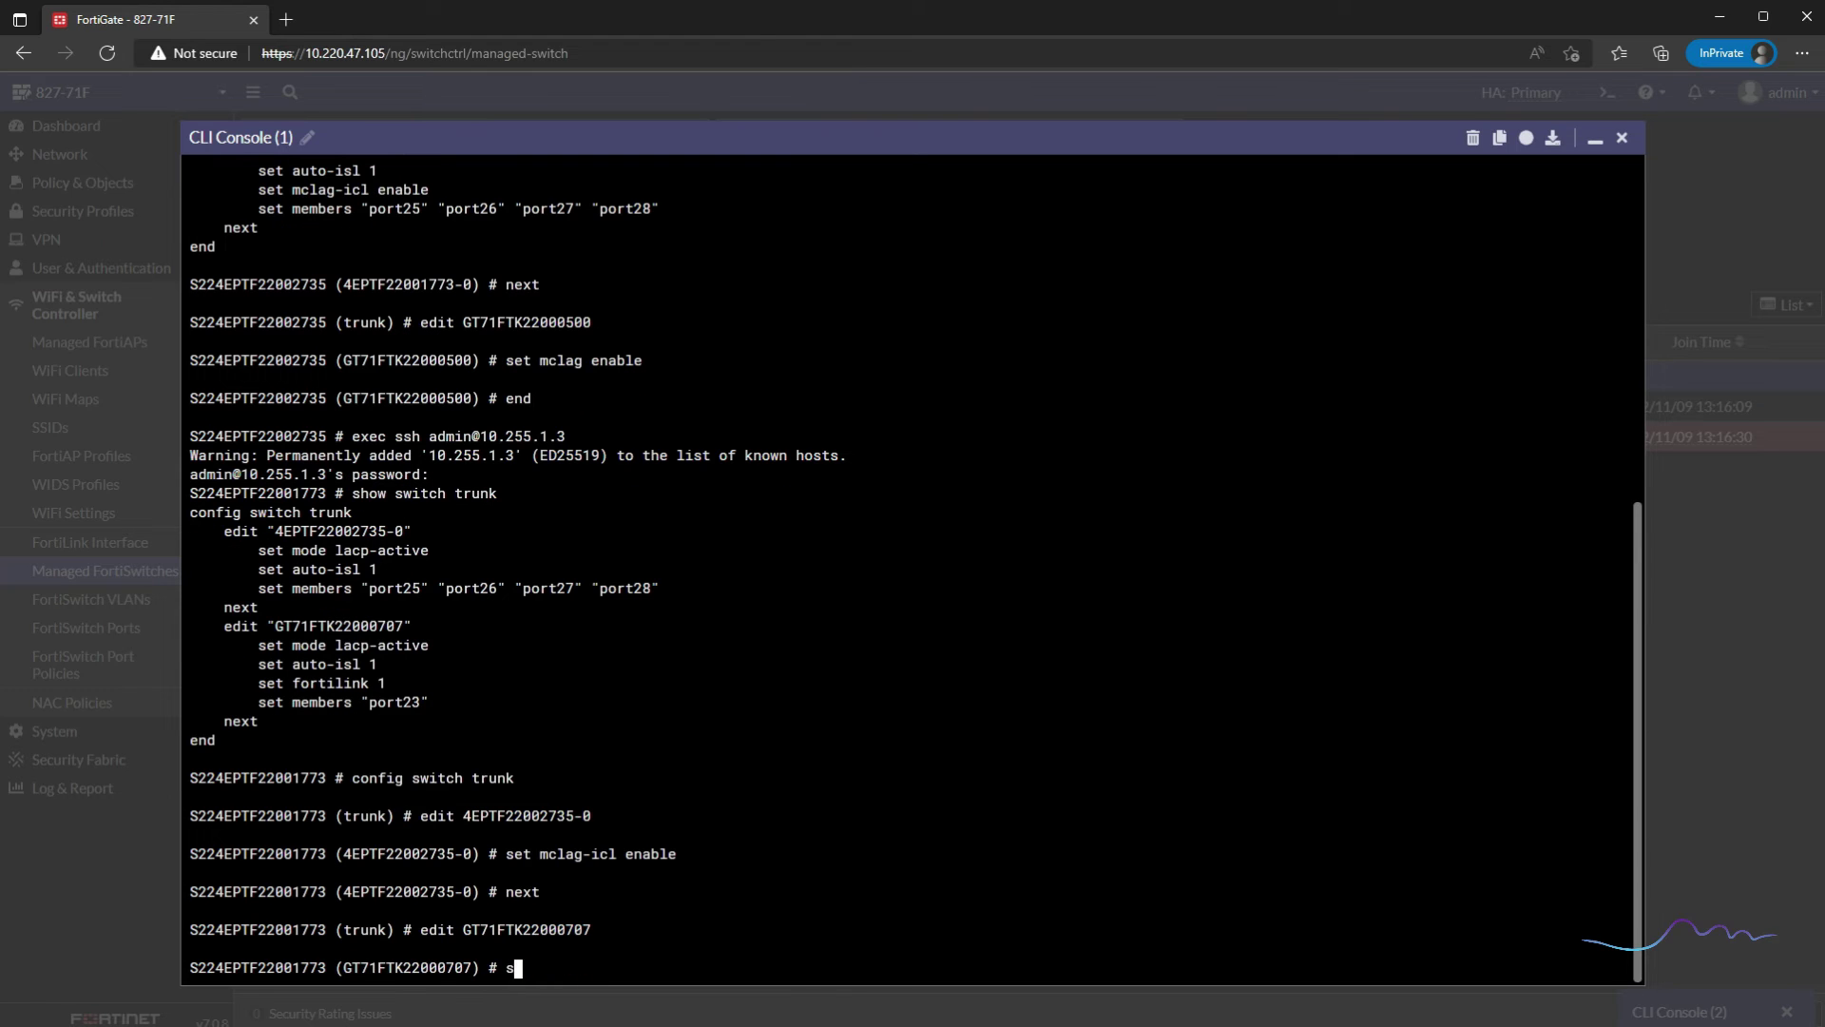
pyautogui.write('et mclag enable')
pyautogui.press('Return')
pyautogui.write('show')
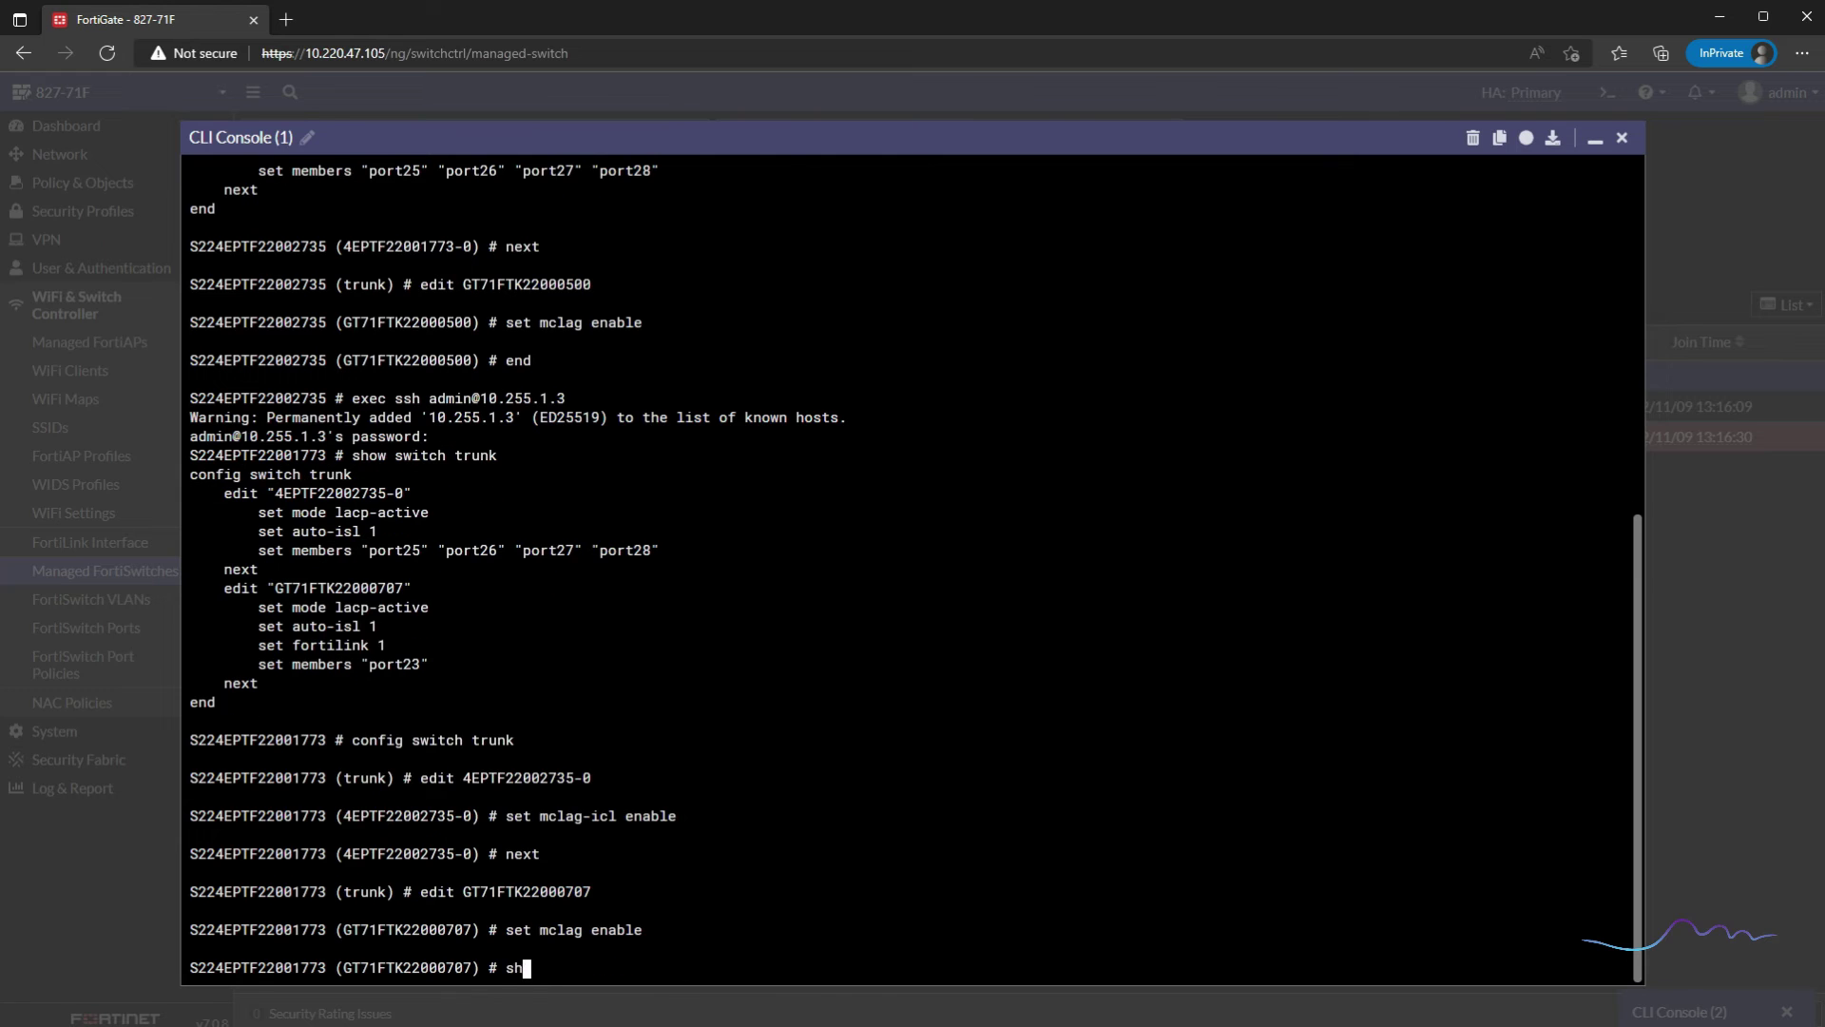
pyautogui.press('Return')
pyautogui.write('next')
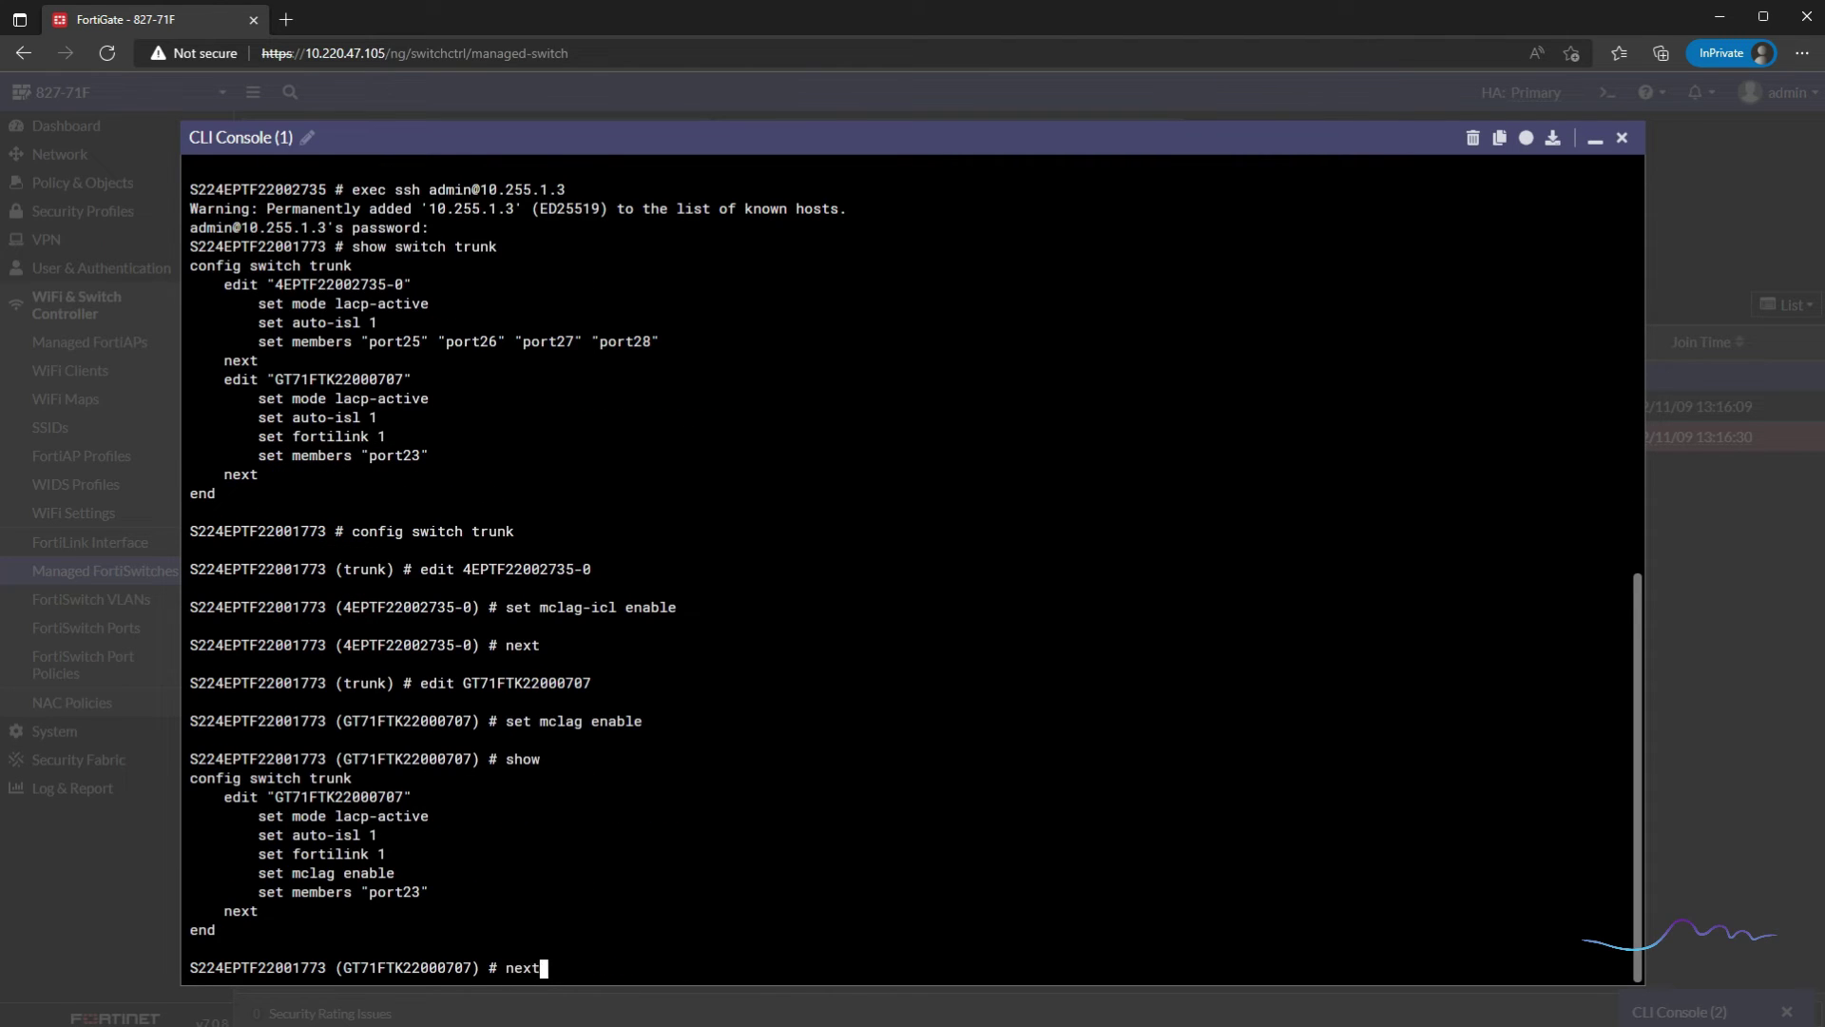
pyautogui.press('Return')
# Step: Show the second switch's full trunk configuration and check the mclag-icl setting and the FortiLink trunk's members
pyautogui.write('show')
pyautogui.press('Return')
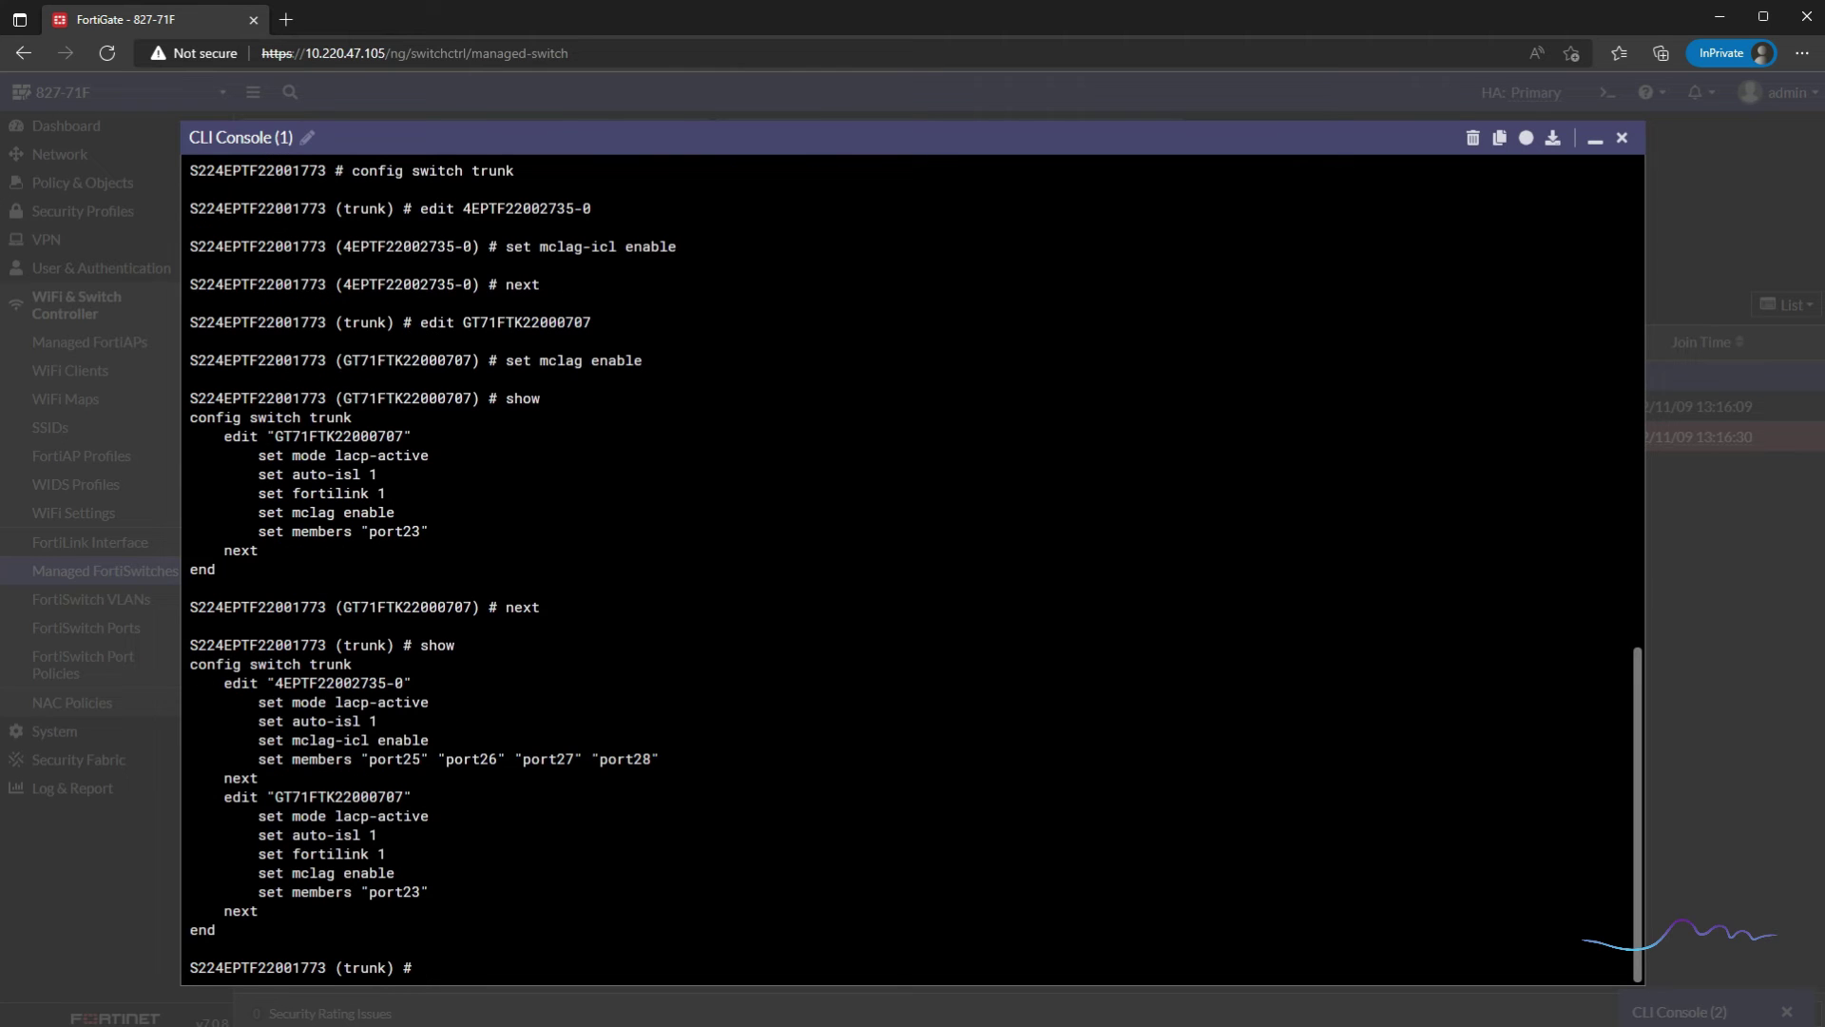
pyautogui.moveTo(445, 739); pyautogui.dragTo(250, 739)
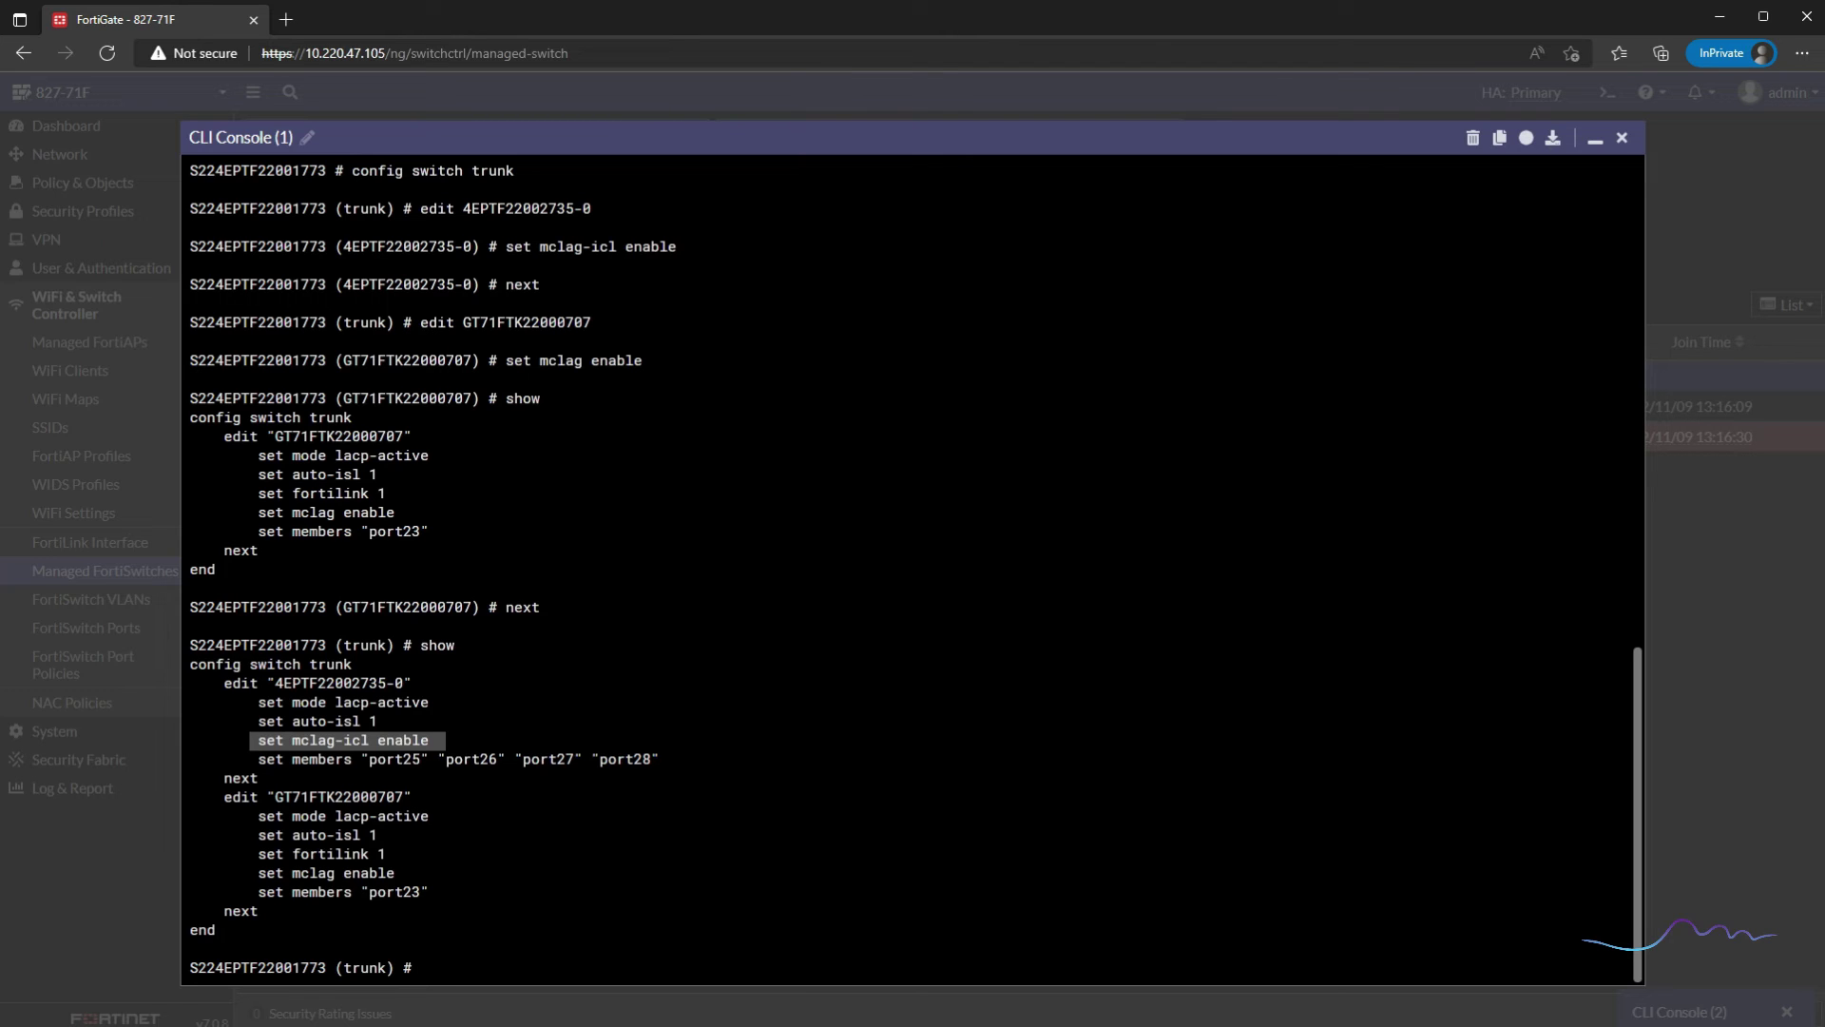
pyautogui.moveTo(403, 872); pyautogui.dragTo(444, 892)
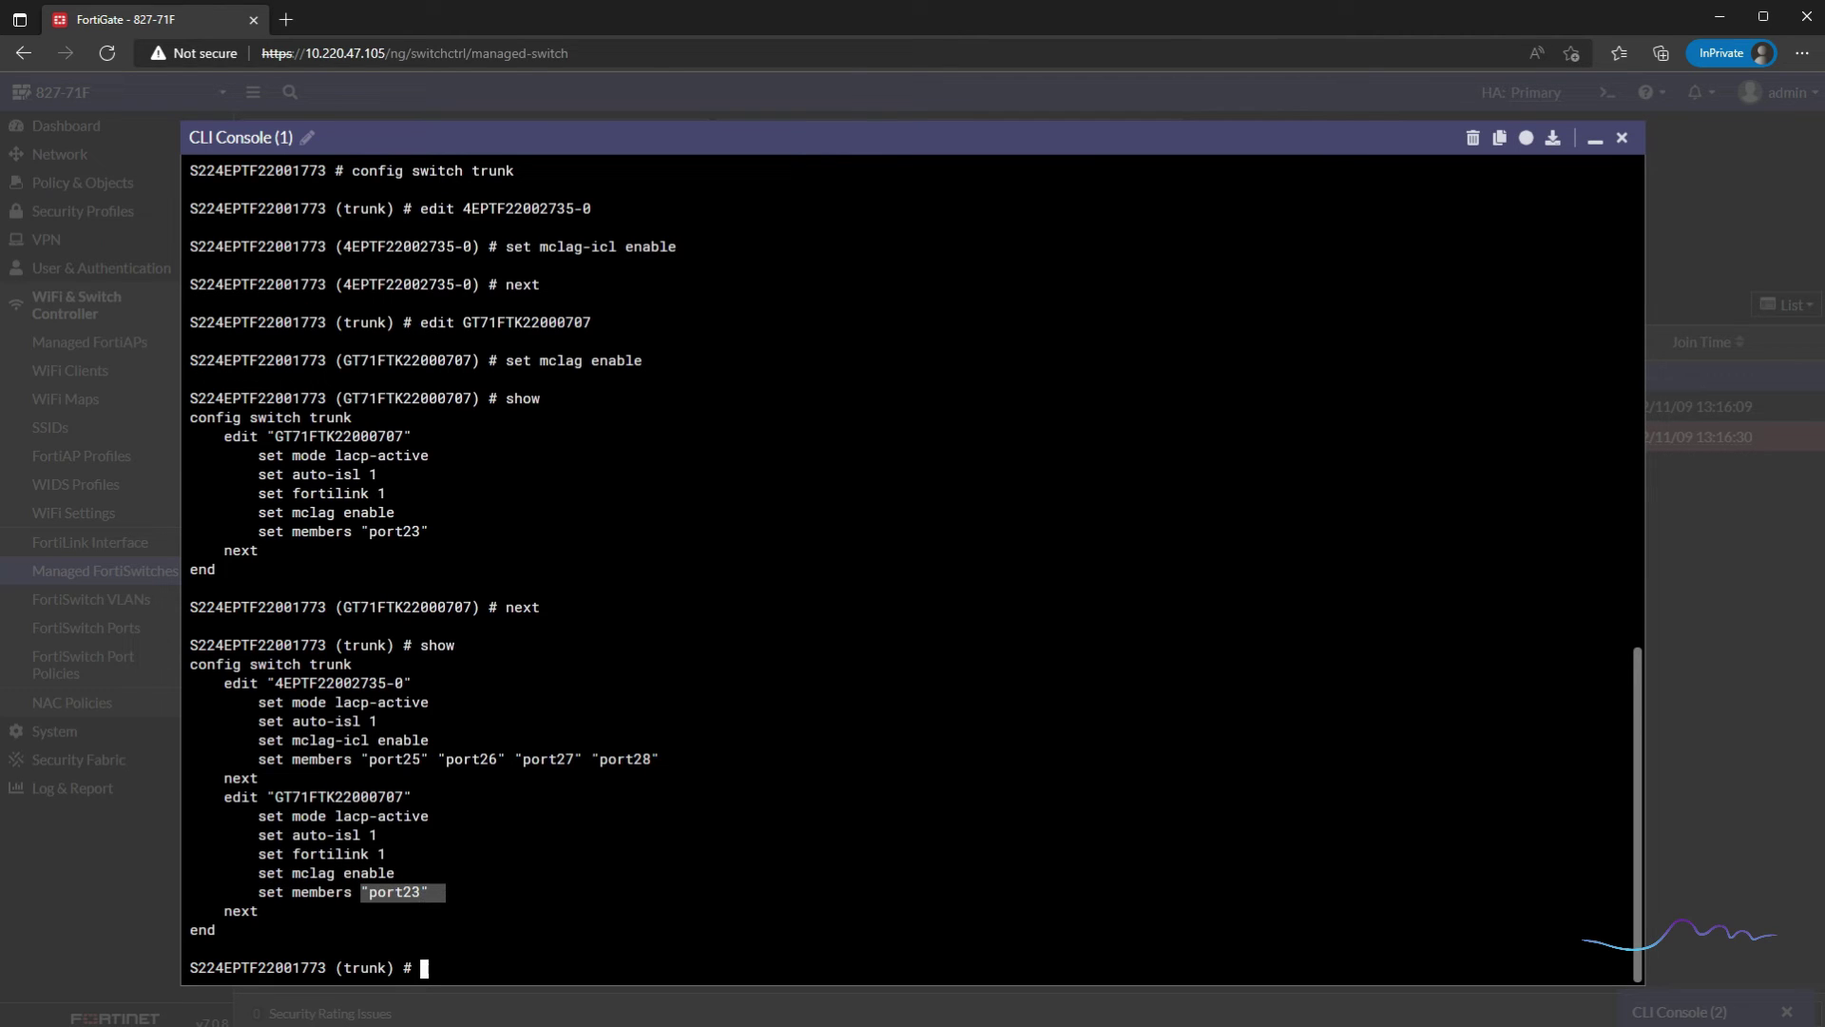
# Step: Finish the second switch's trunk configuration with end and close its CLI console
pyautogui.write('e')
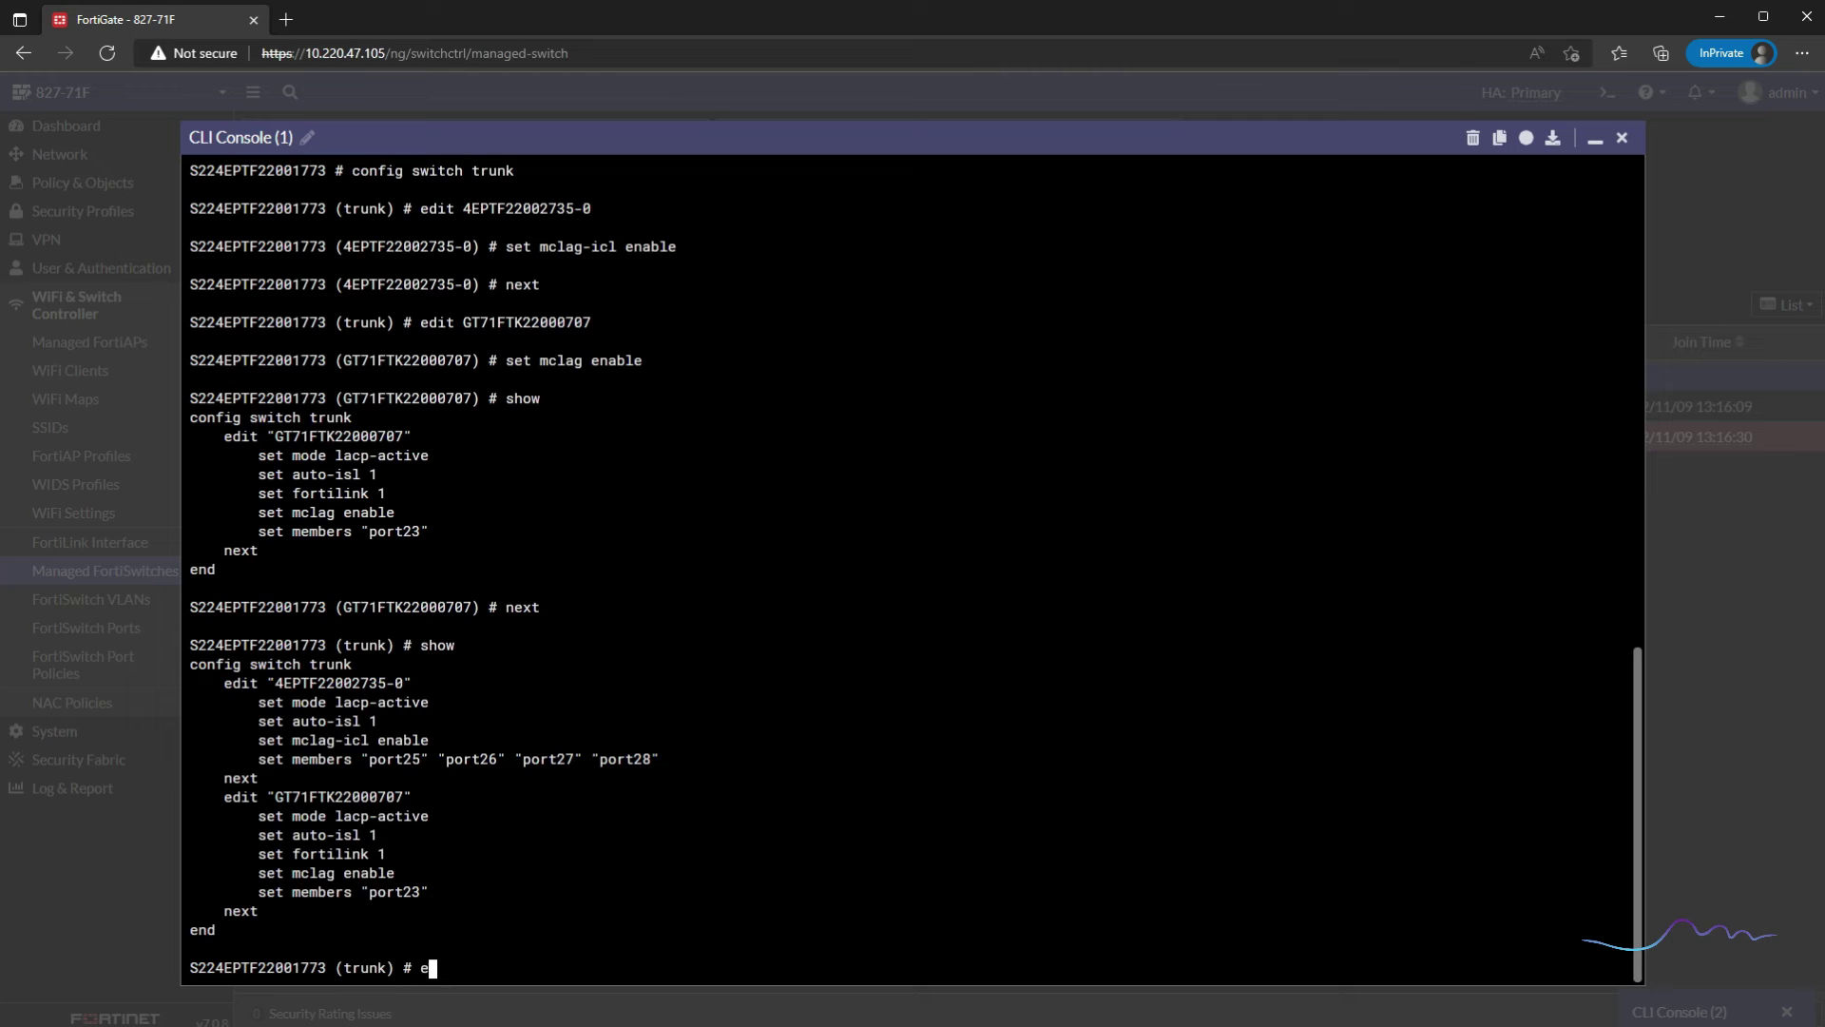
pyautogui.write('nd')
pyautogui.press('Return')
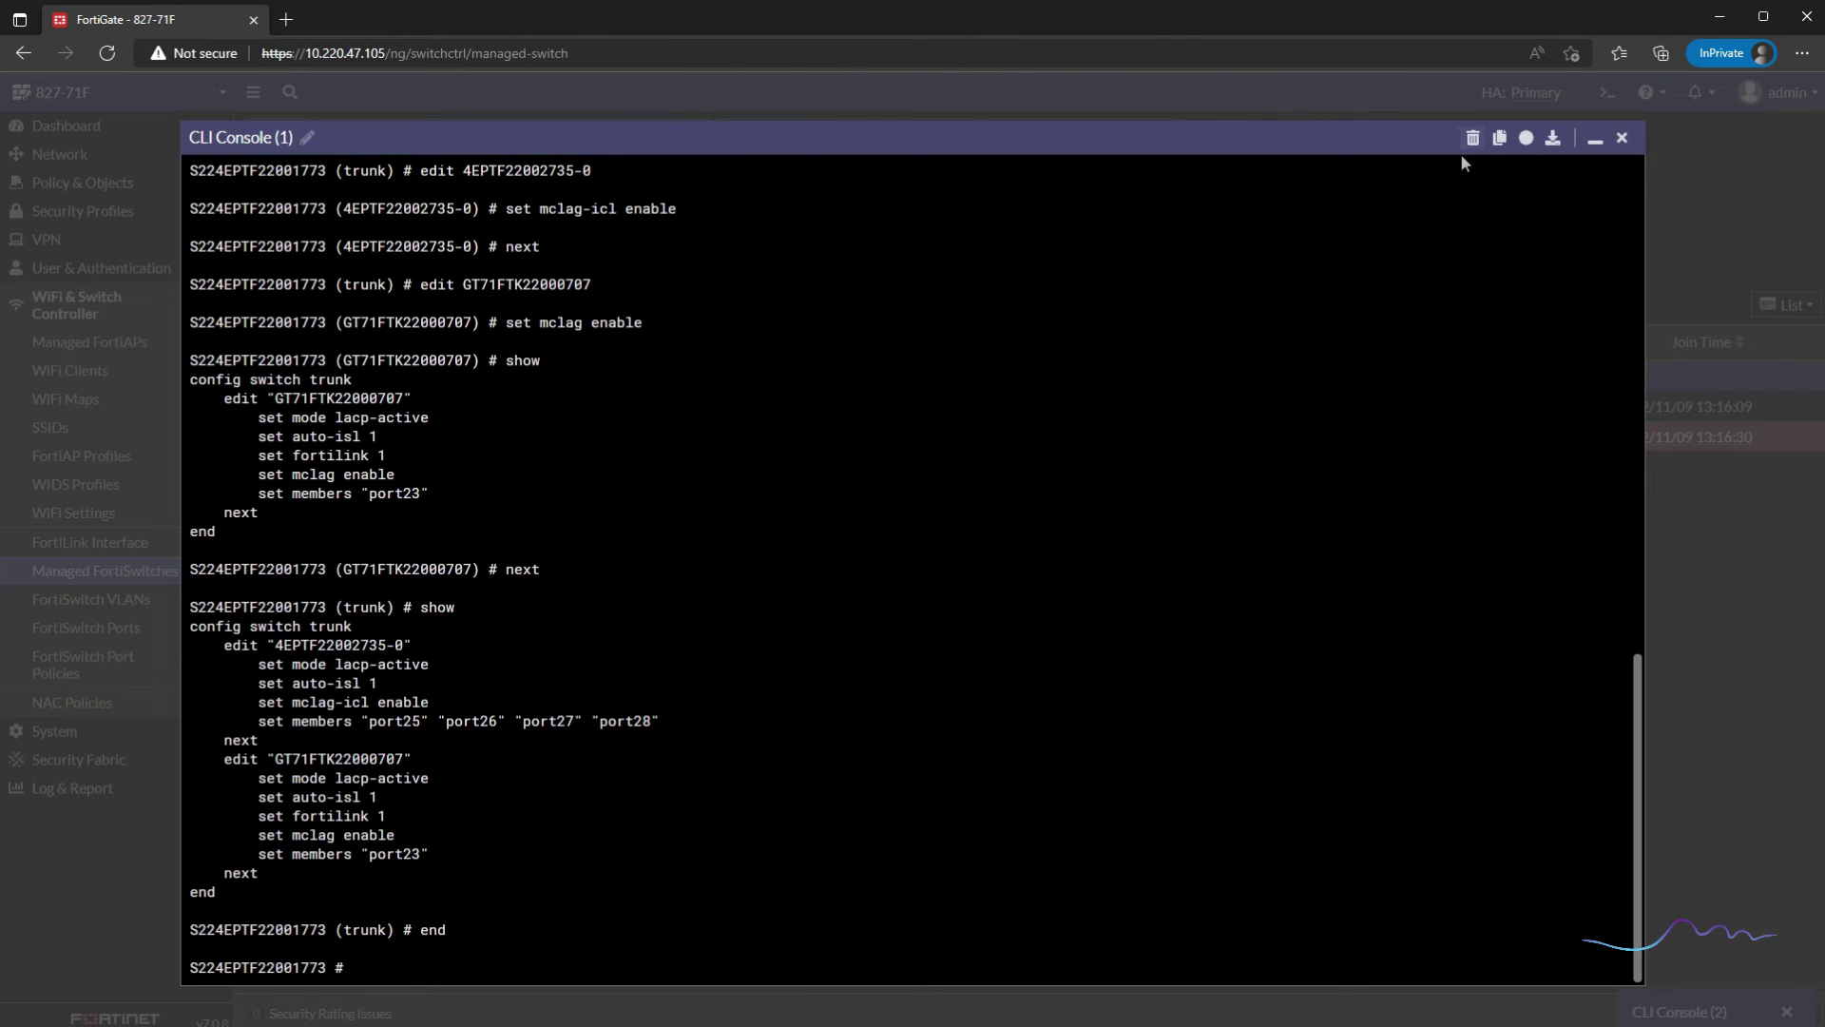
pyautogui.click(1622, 138)
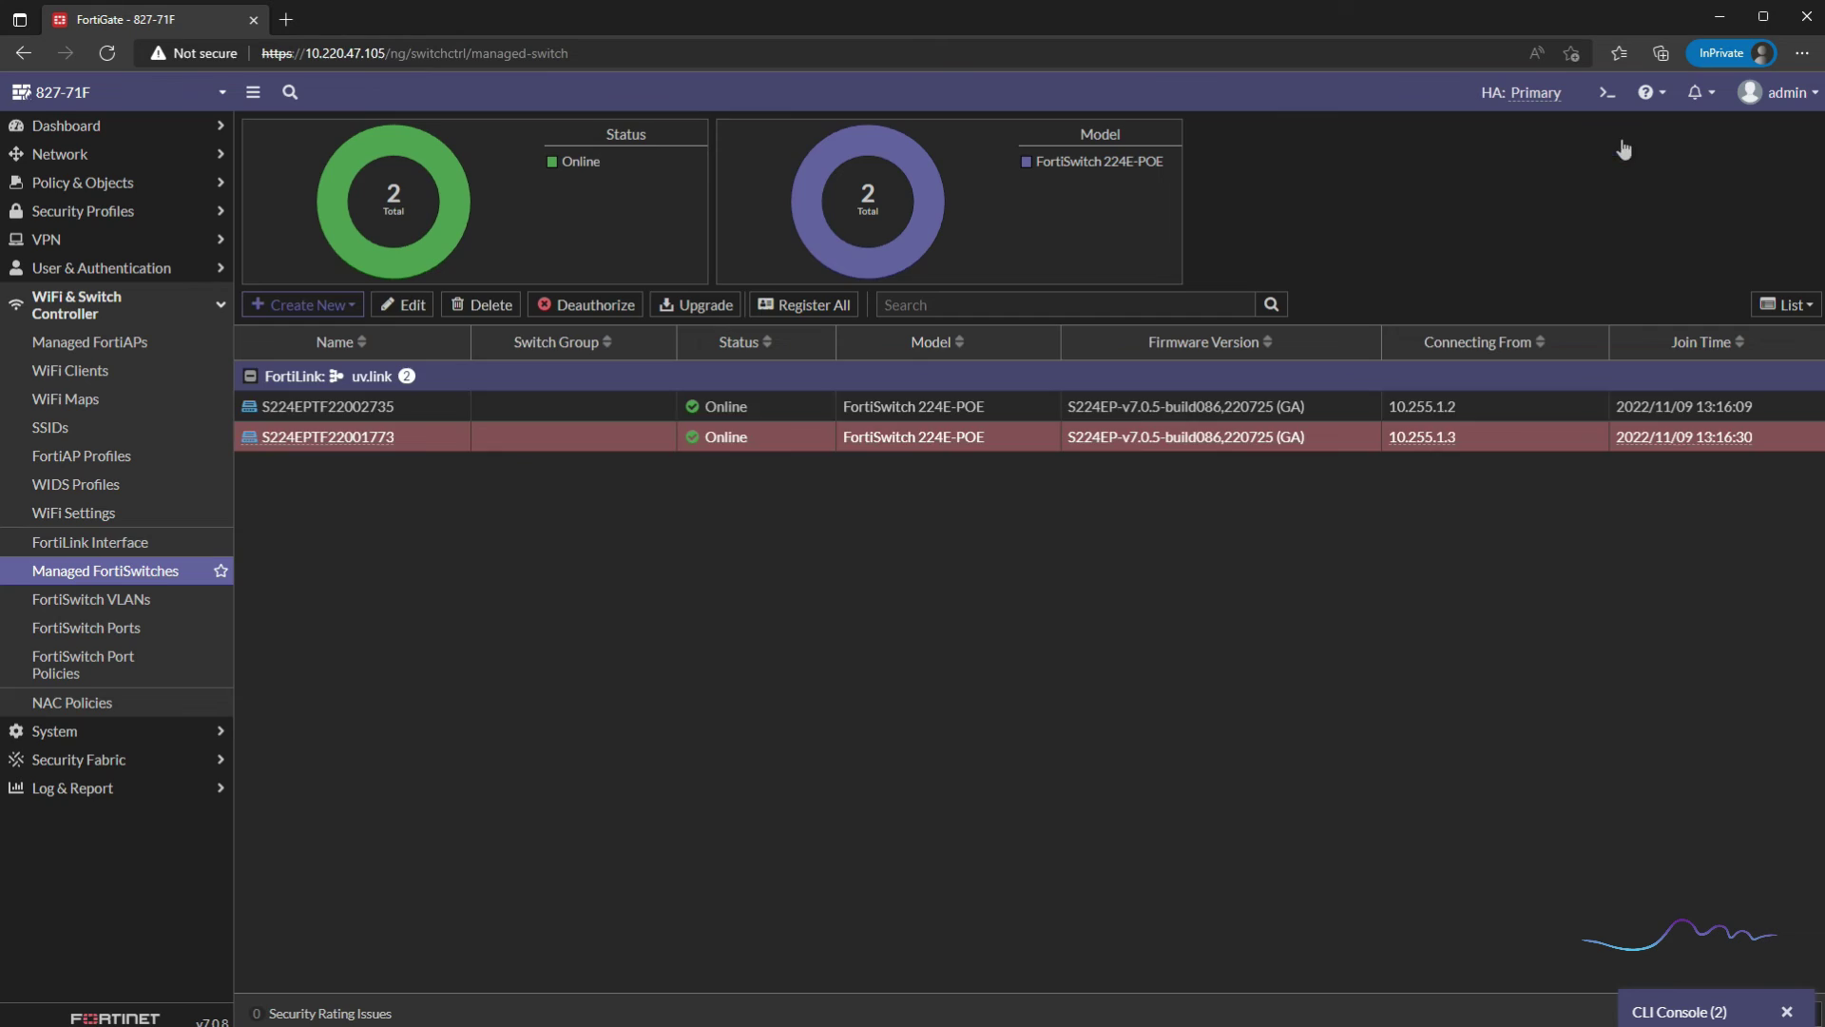
# Step: Disable FortiLink split interface on uv.link and apply the change
pyautogui.click(112, 577)
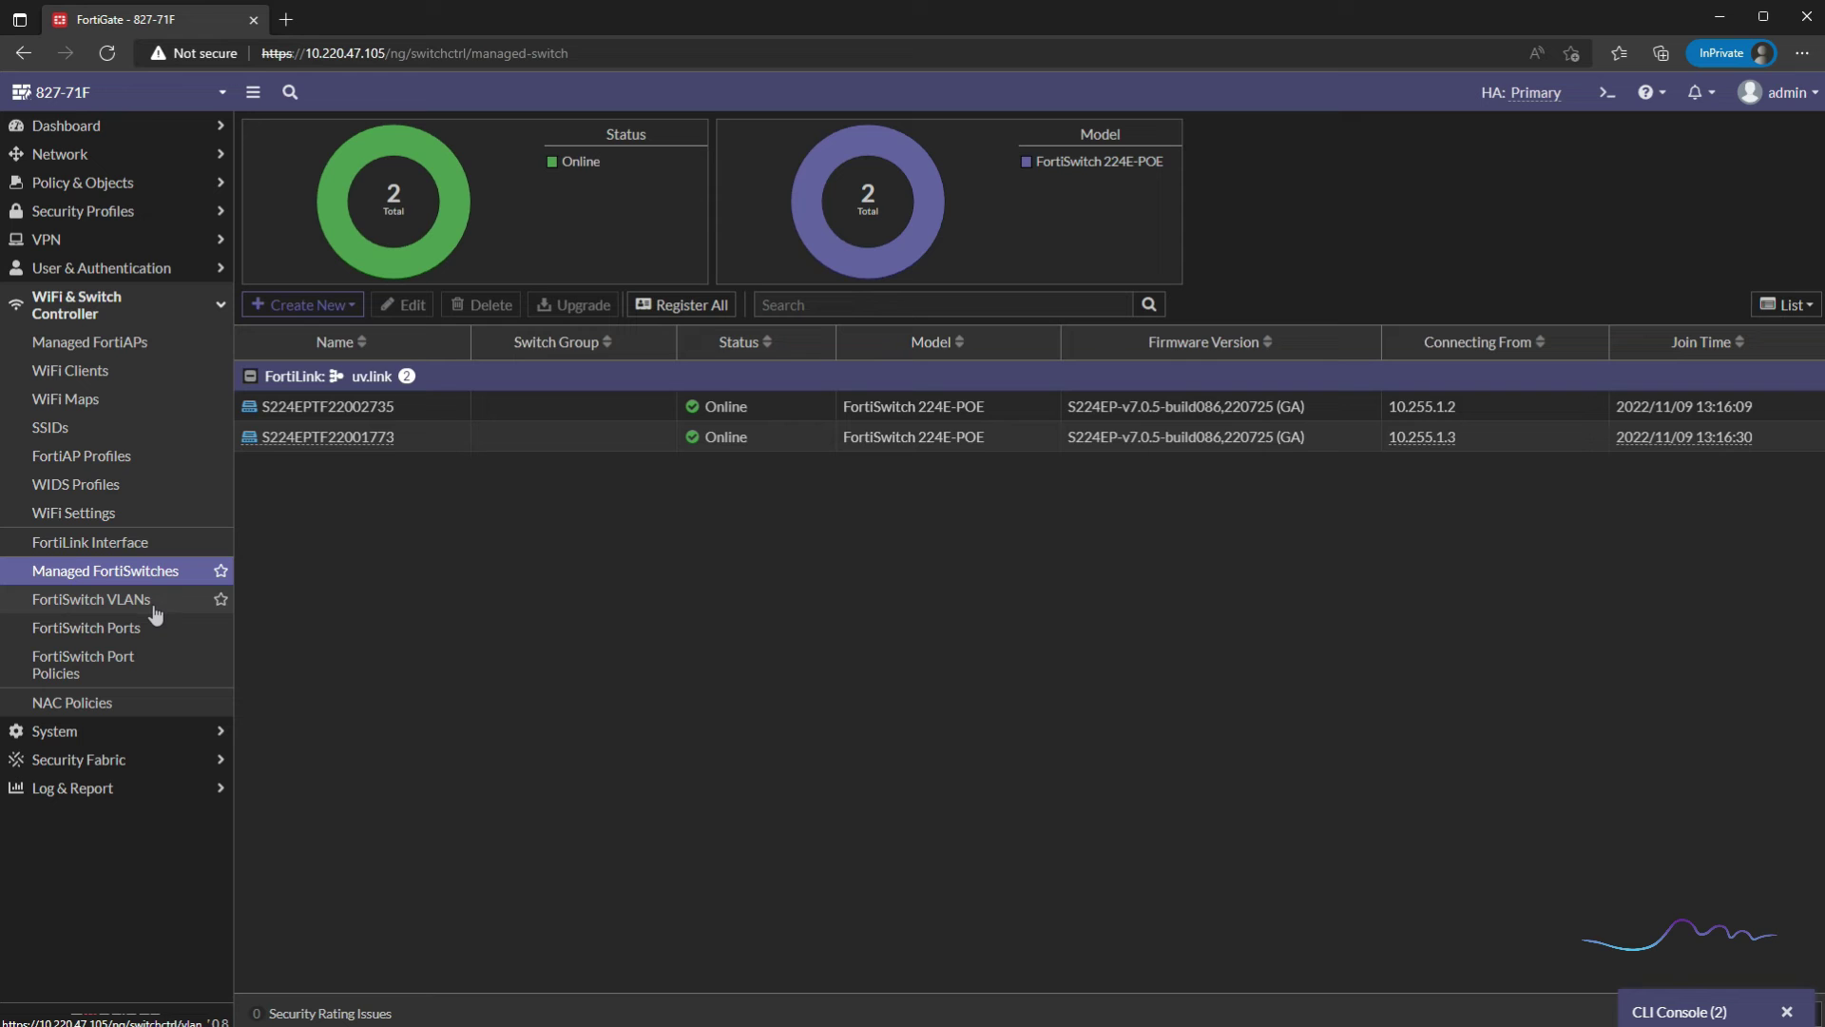
pyautogui.click(144, 543)
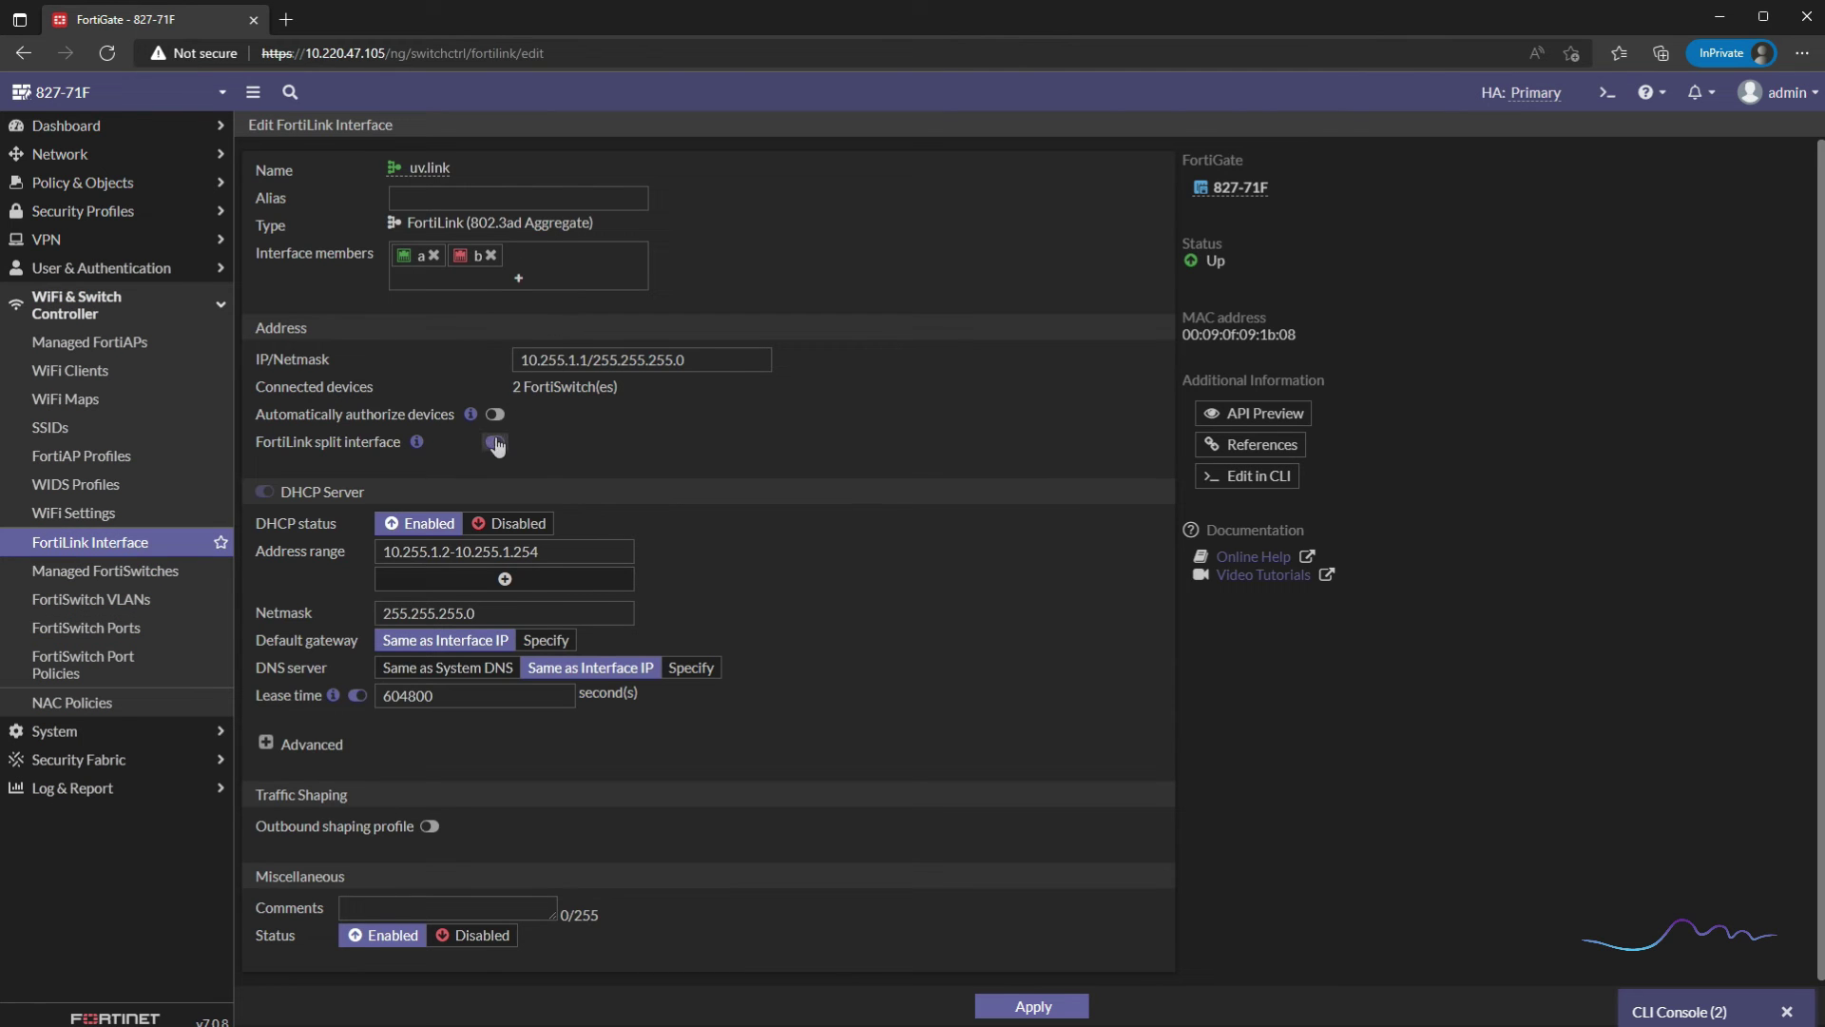
pyautogui.click(495, 444)
pyautogui.click(1043, 1007)
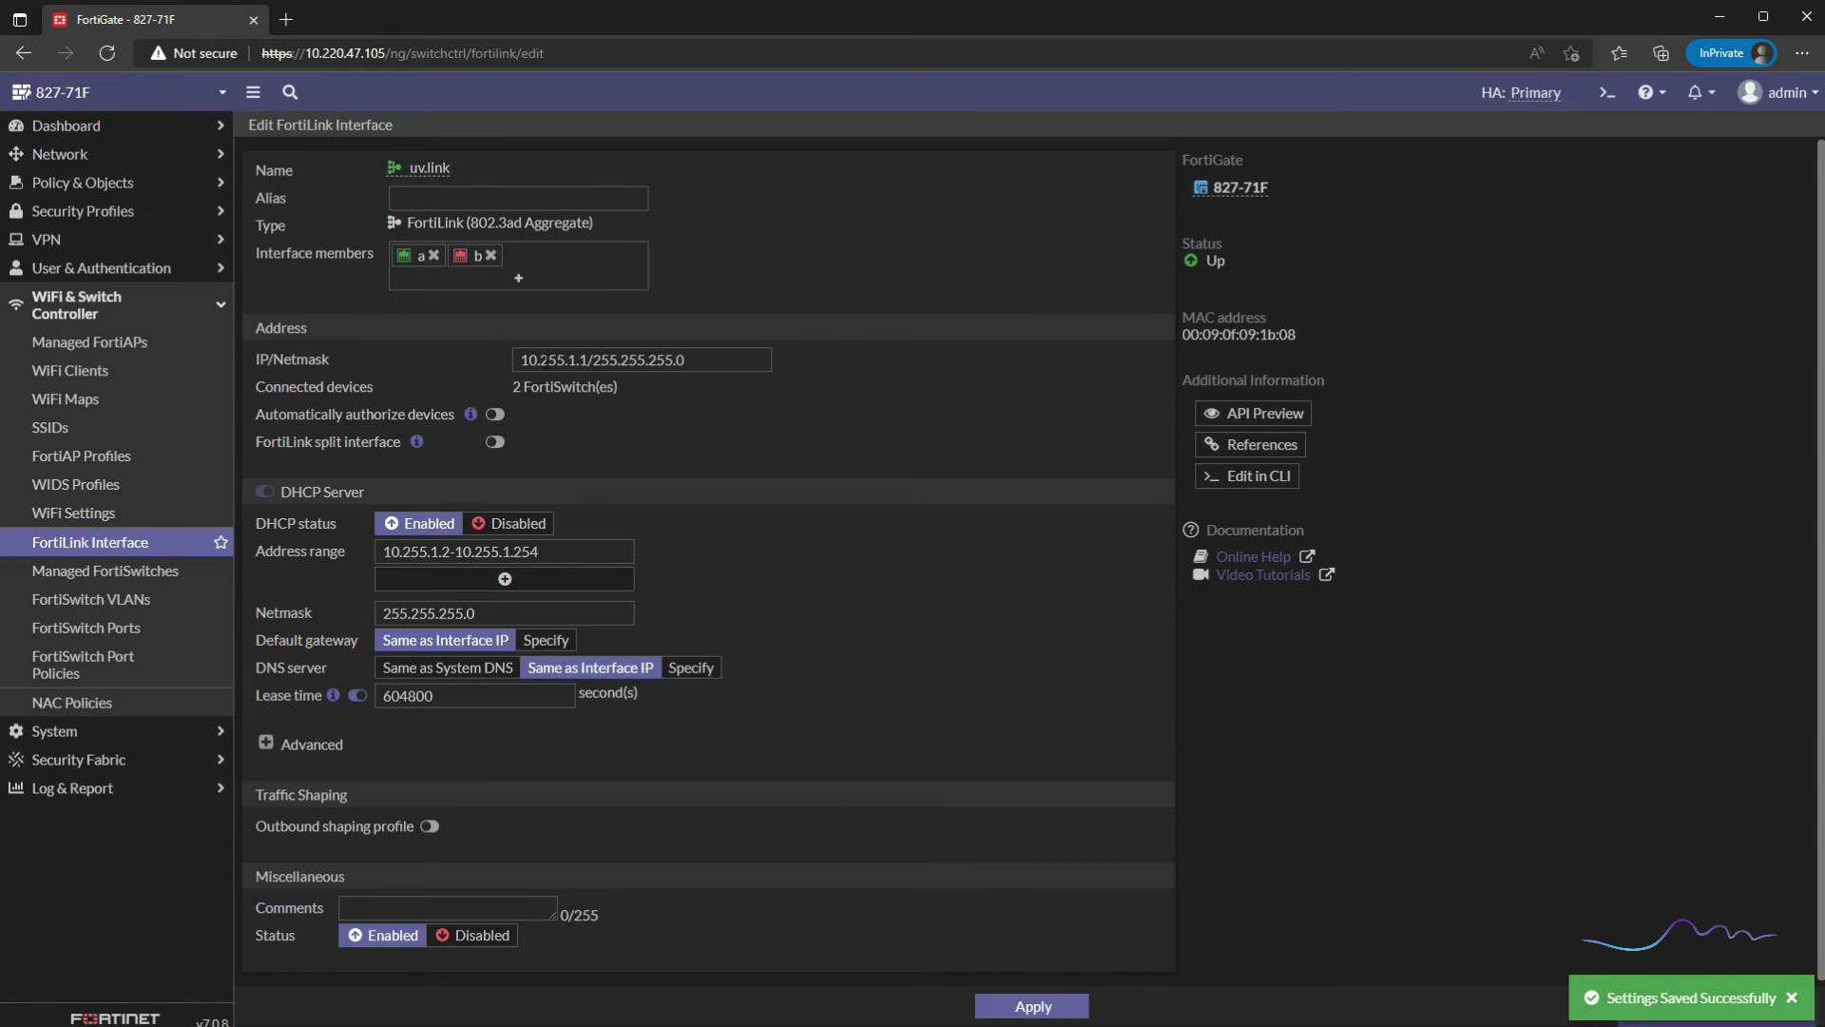
pyautogui.click(123, 540)
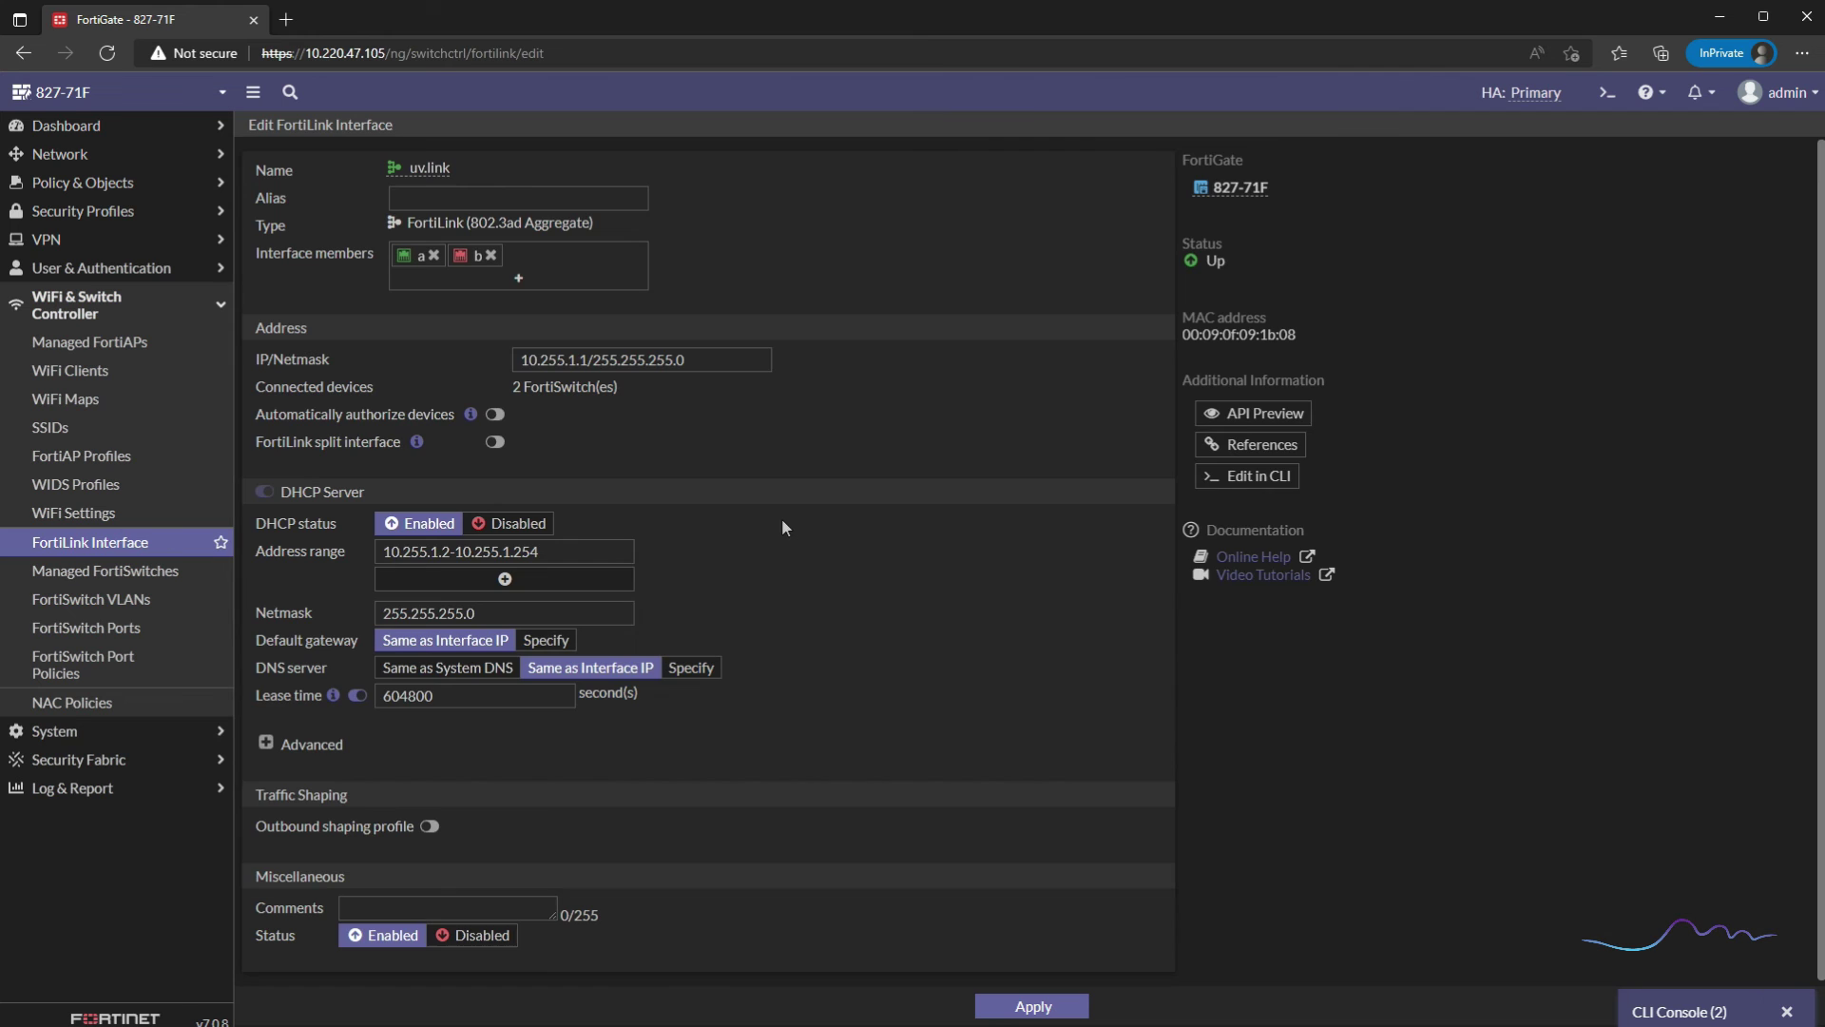
# Step: Show the managed FortiSwitches in Topology view and close the leftover CLI Console (2)
pyautogui.click(138, 573)
pyautogui.click(134, 542)
pyautogui.click(158, 571)
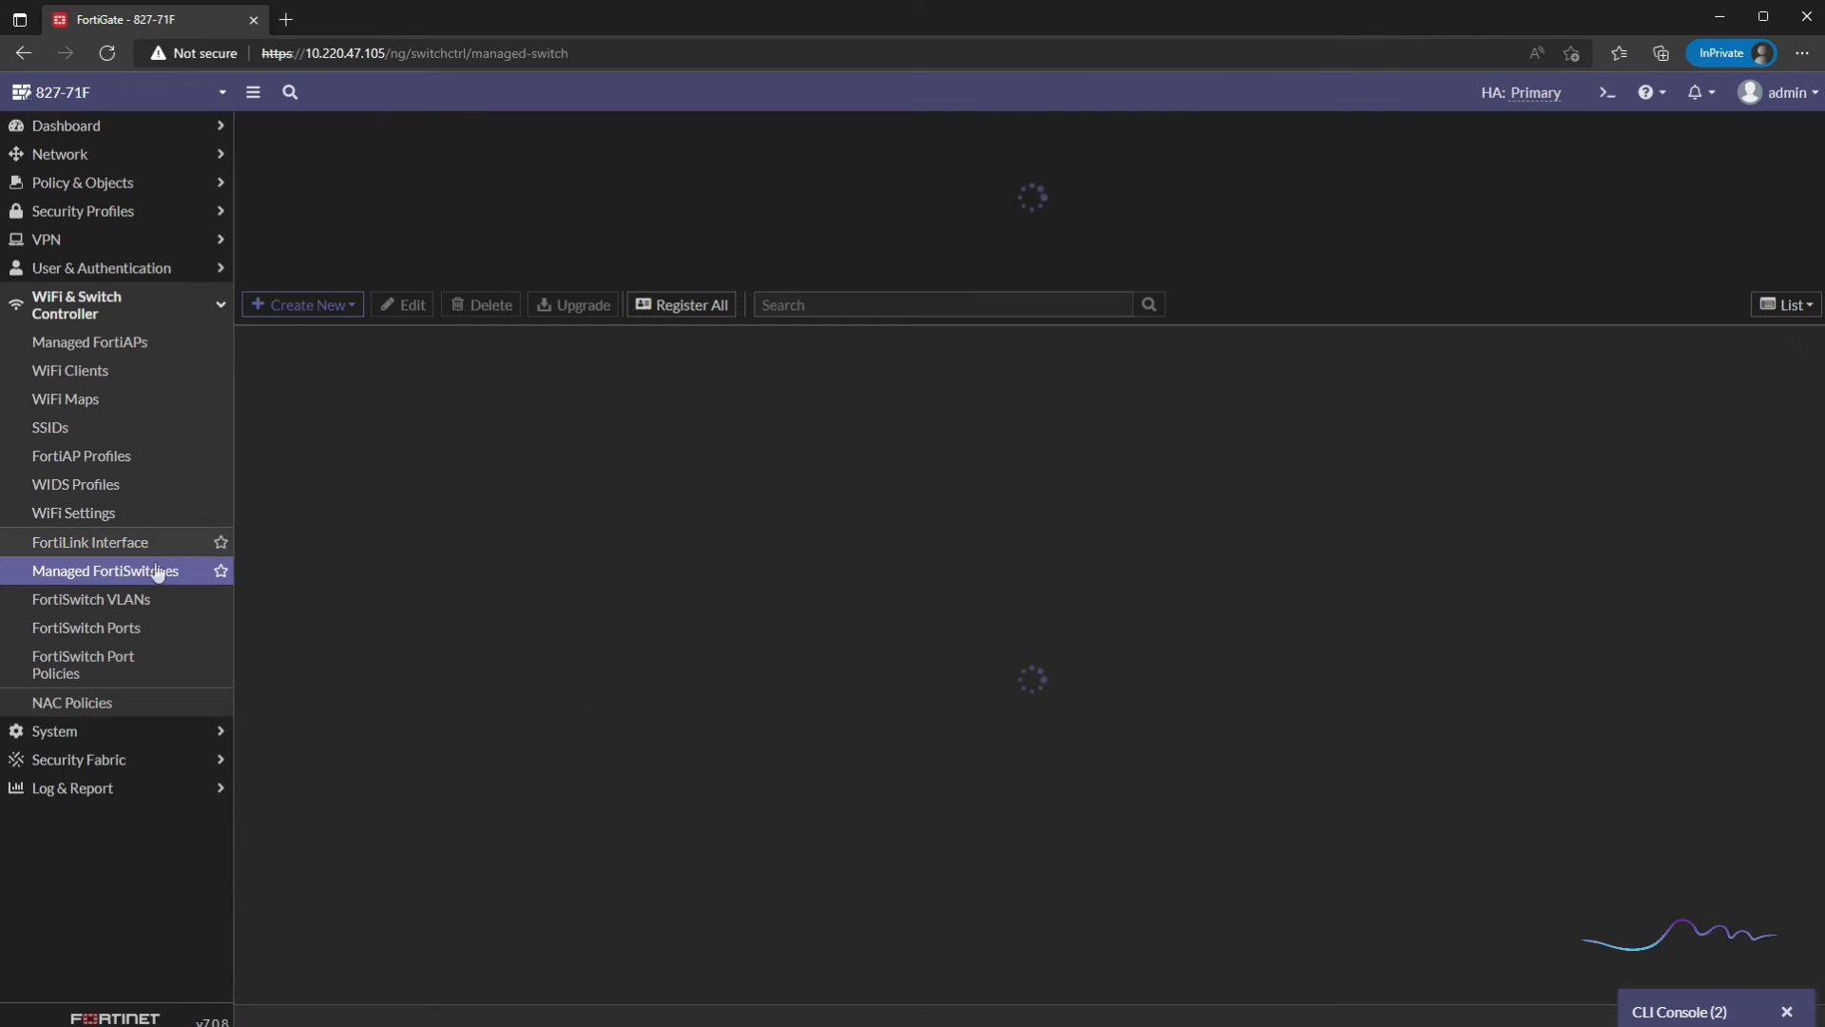
pyautogui.click(1787, 304)
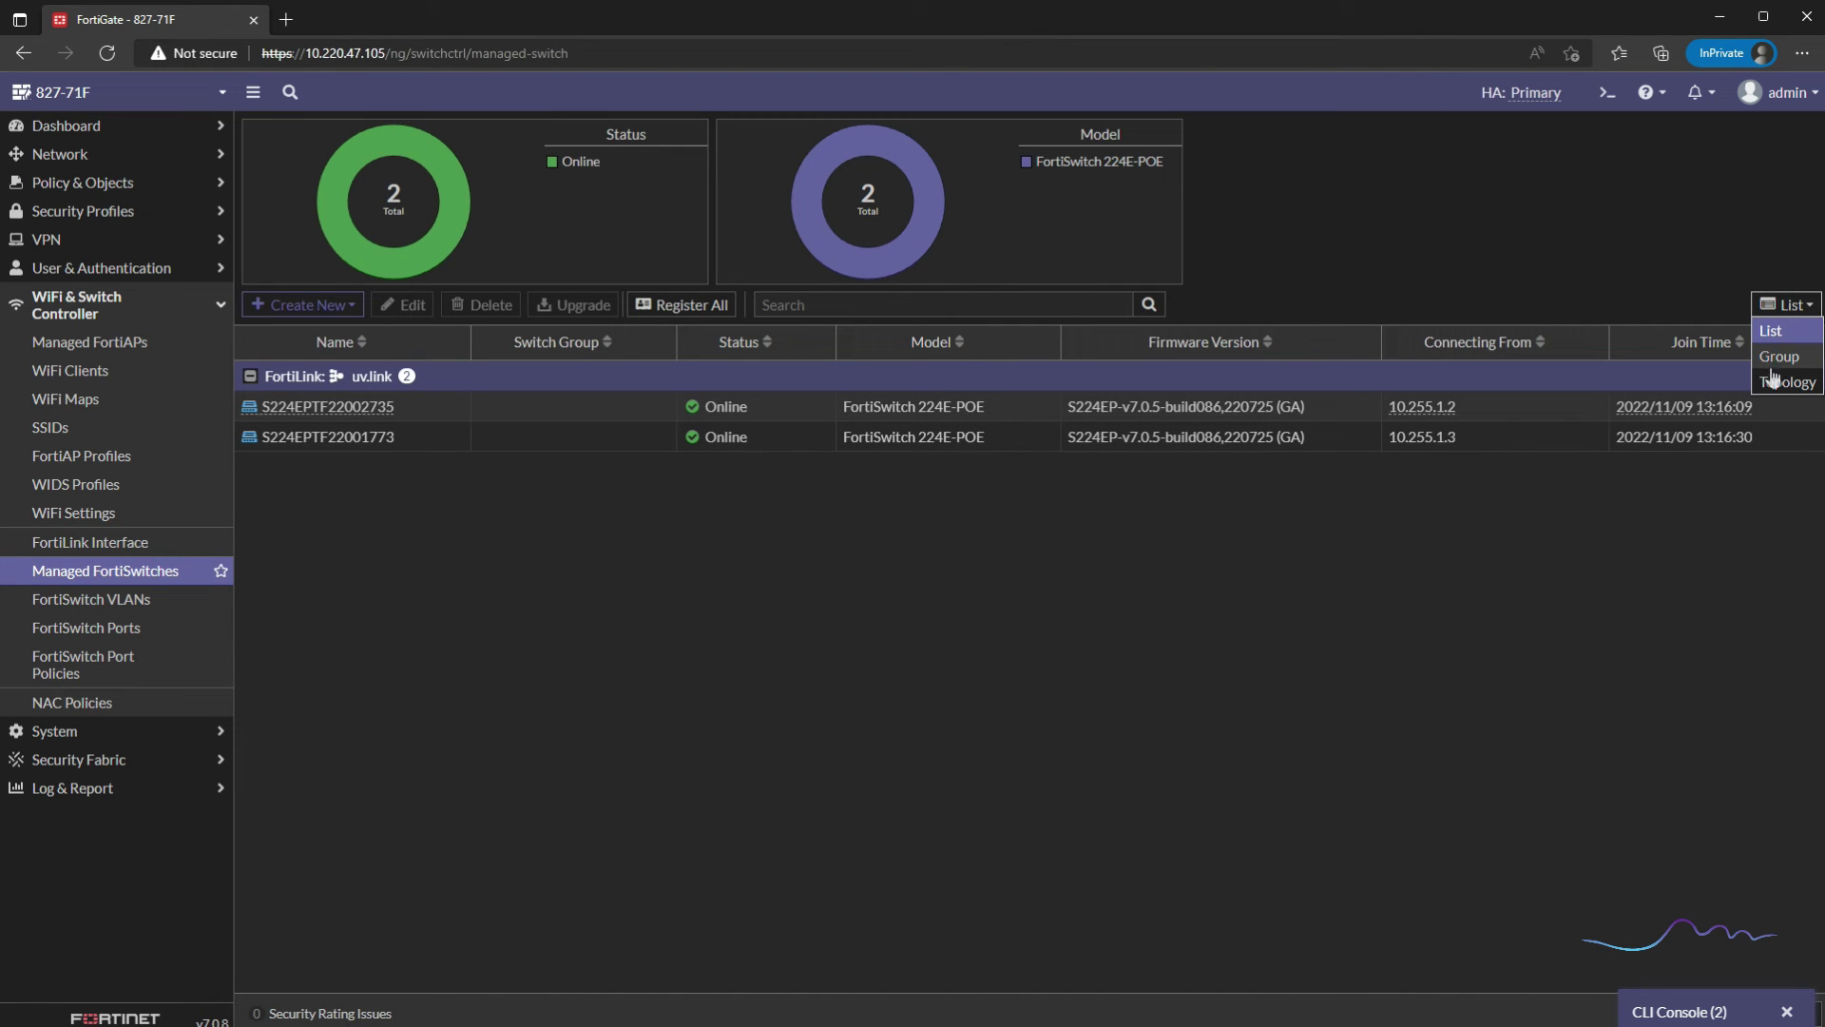
pyautogui.click(1773, 380)
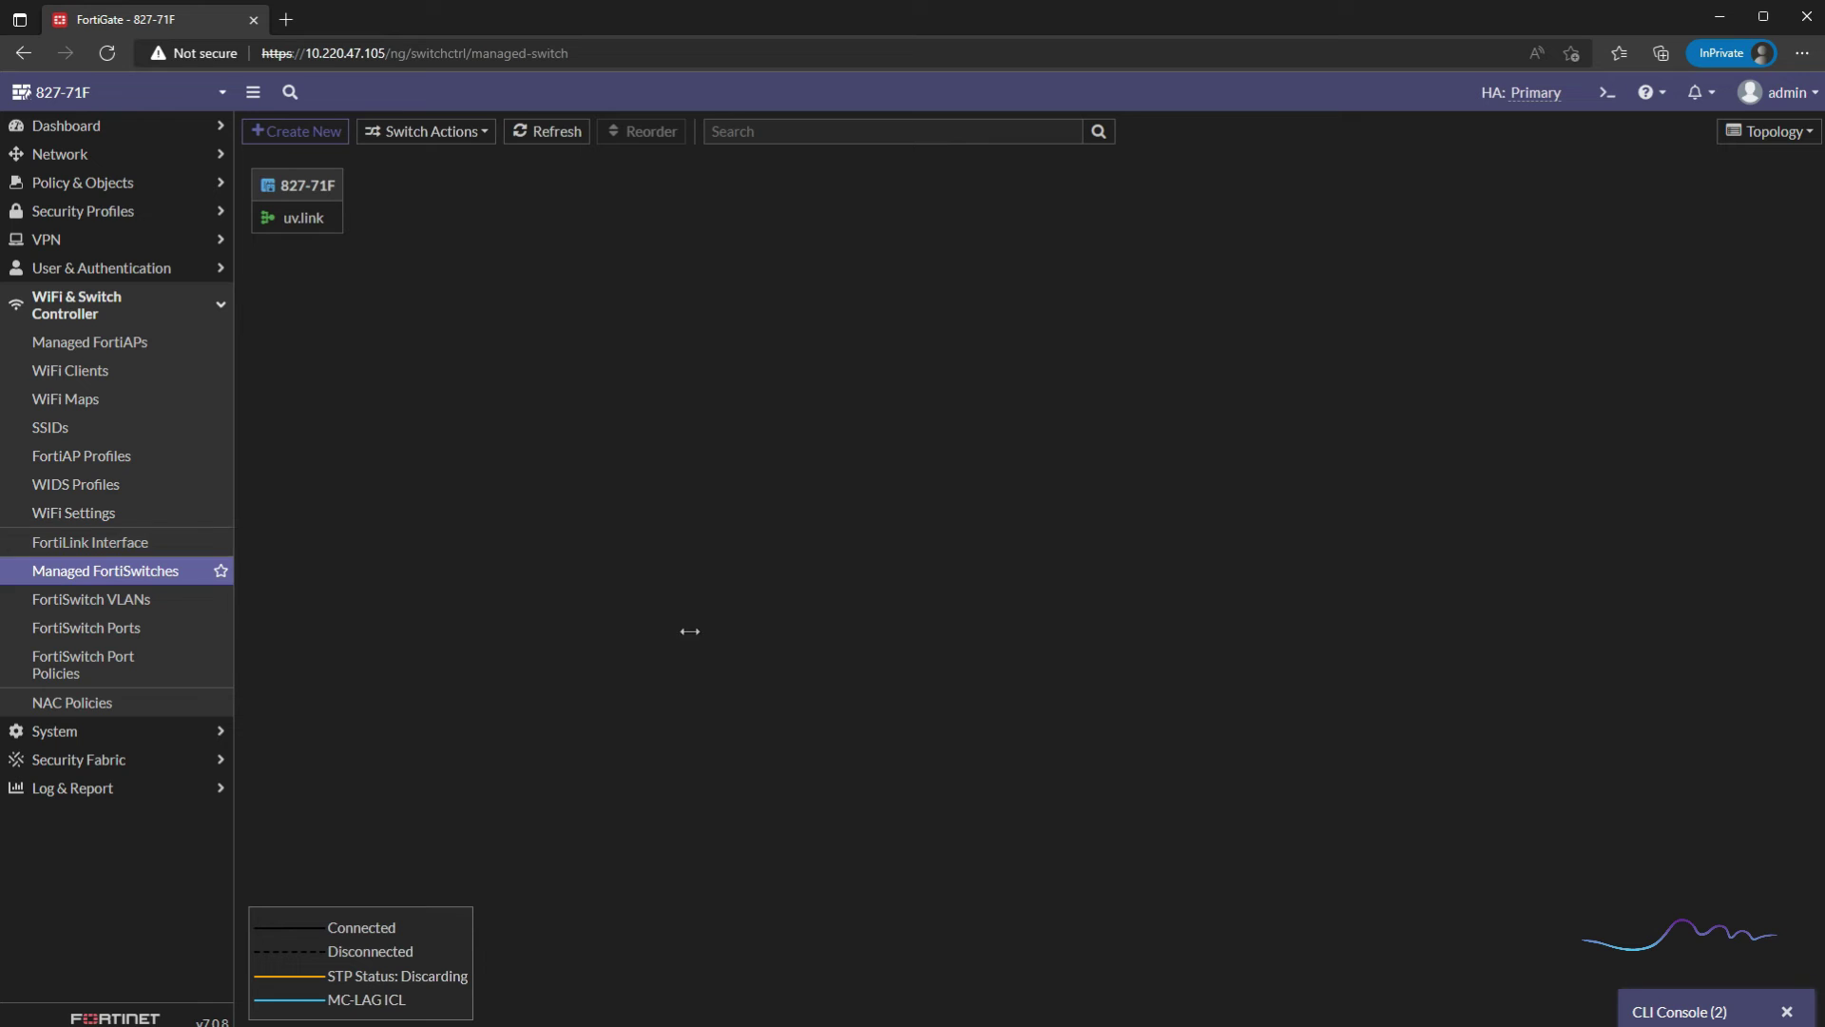
pyautogui.click(1787, 1012)
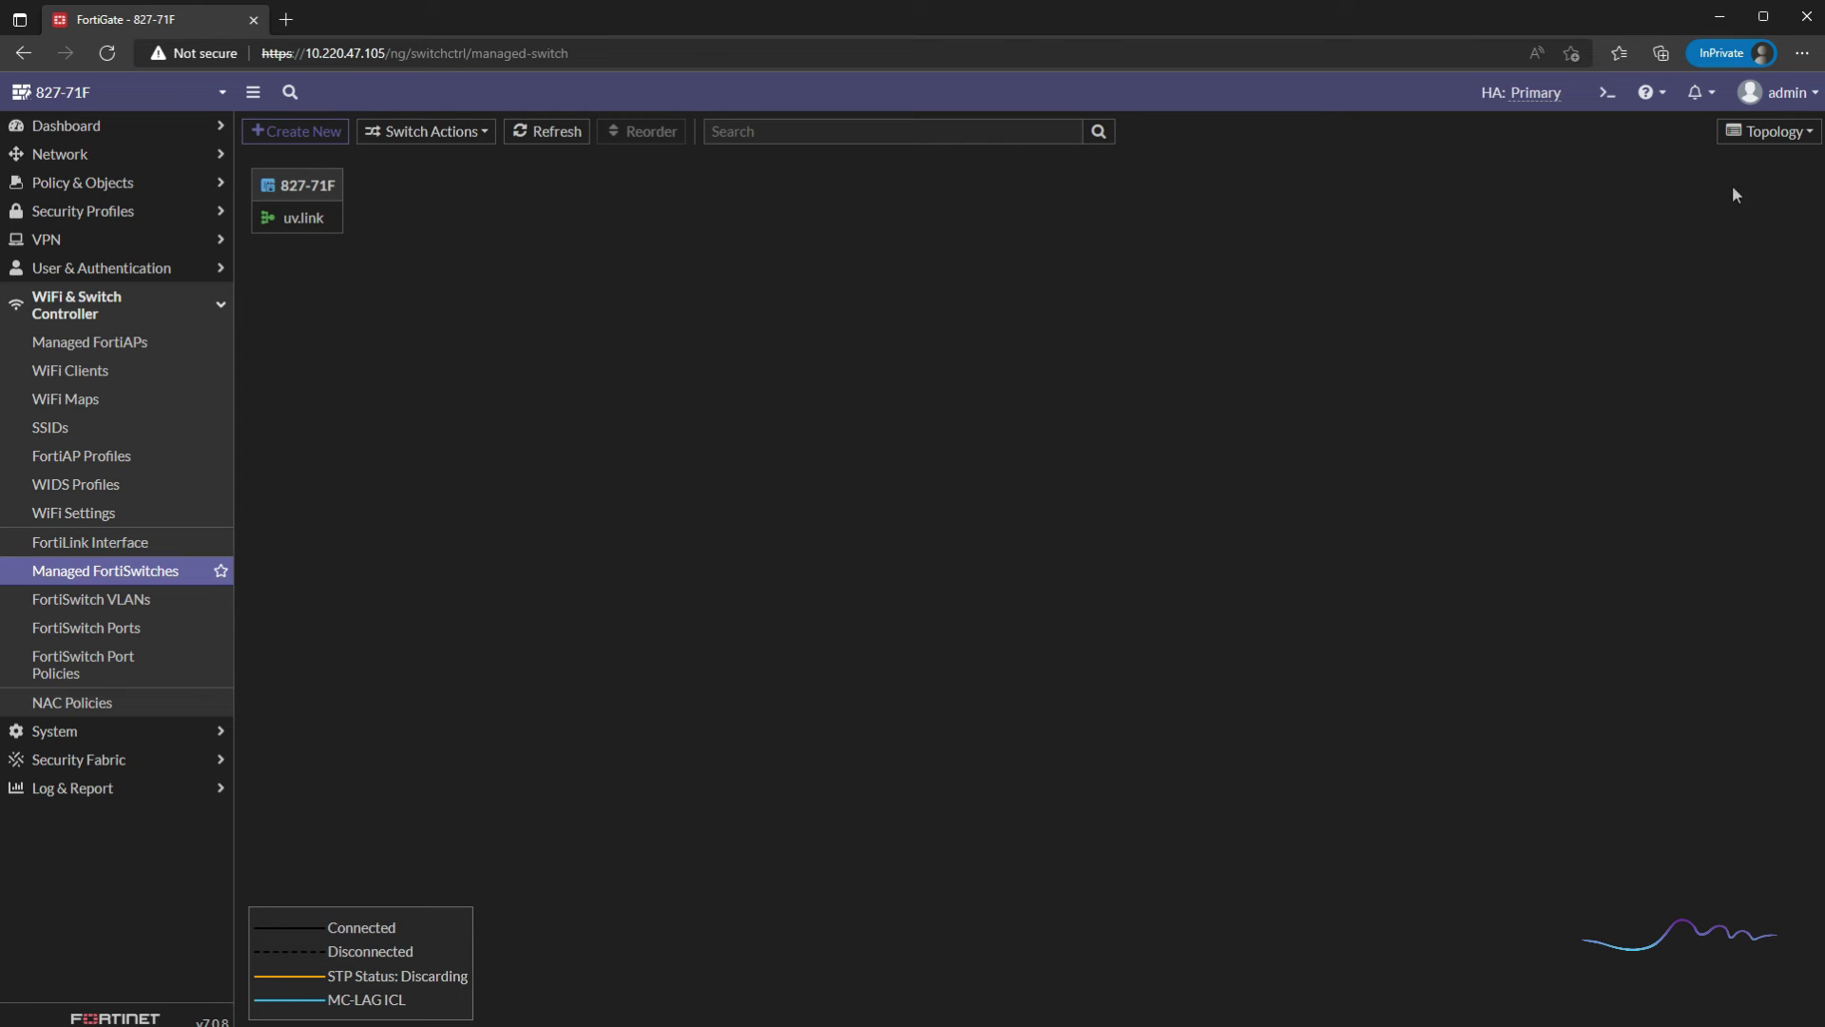
# Step: Display the managed FortiSwitches in Group view and return to List view
pyautogui.click(1768, 131)
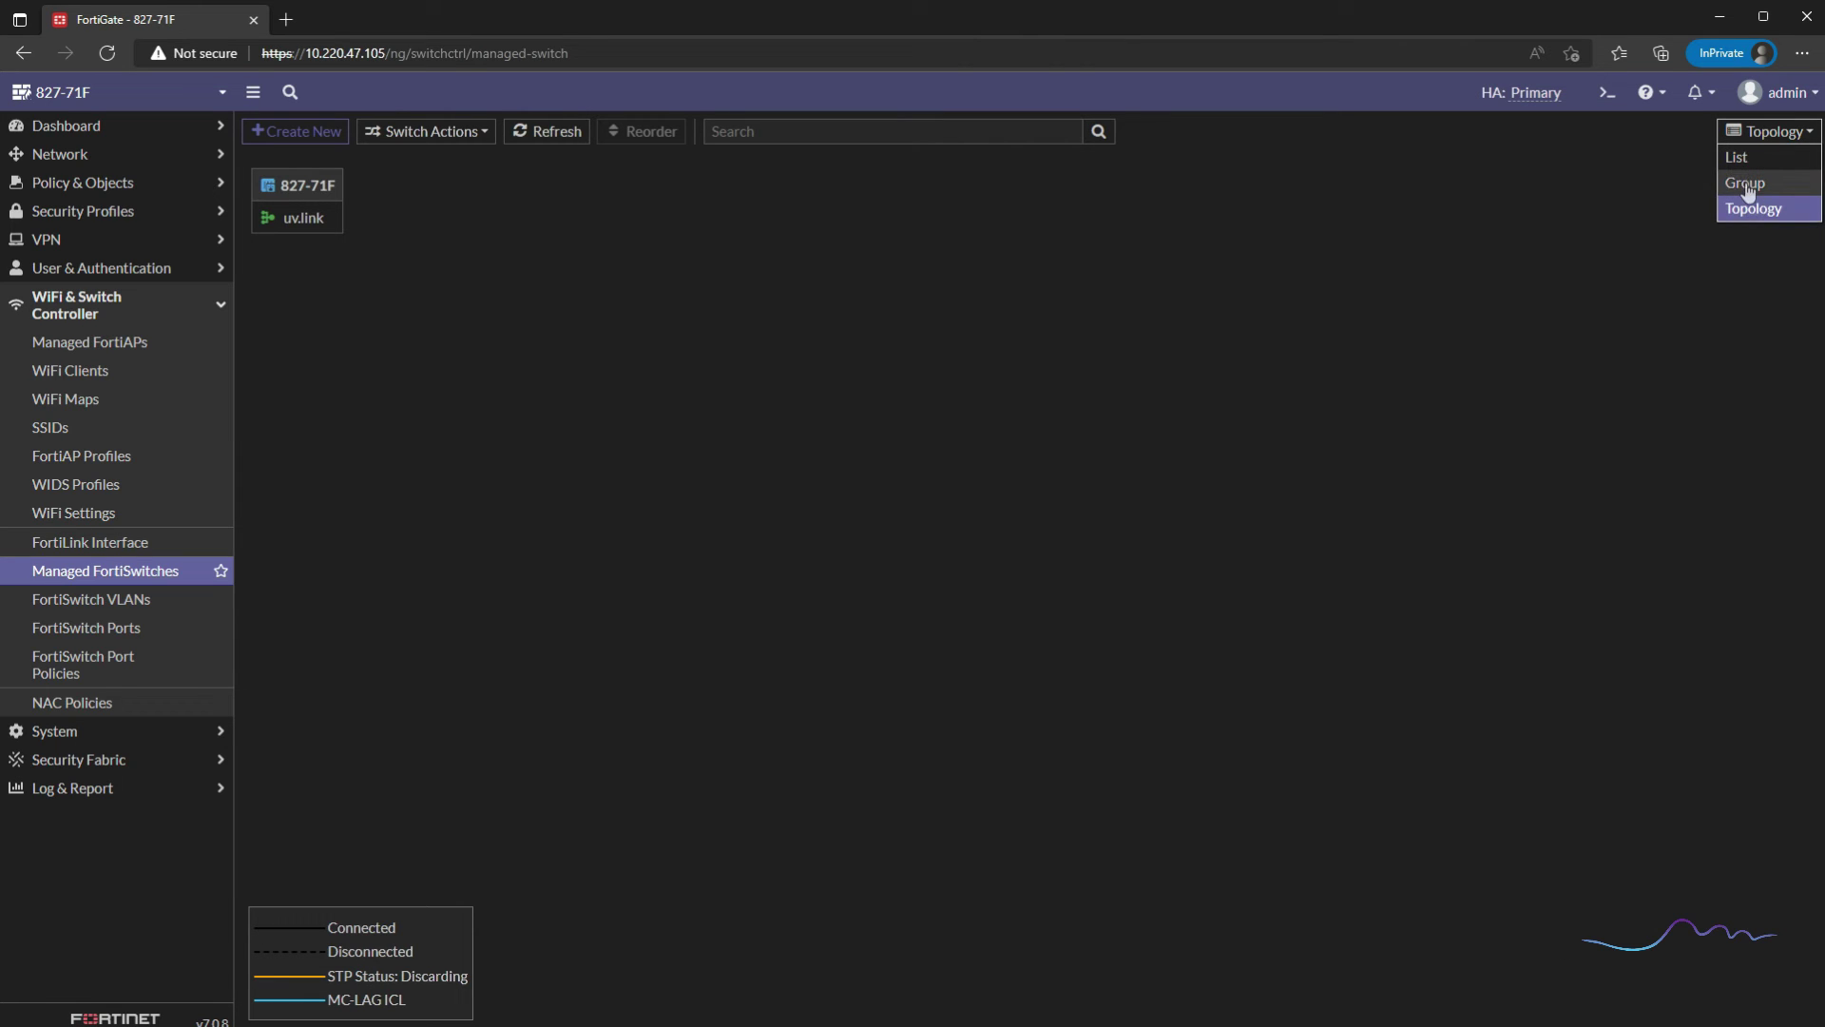
pyautogui.click(1747, 183)
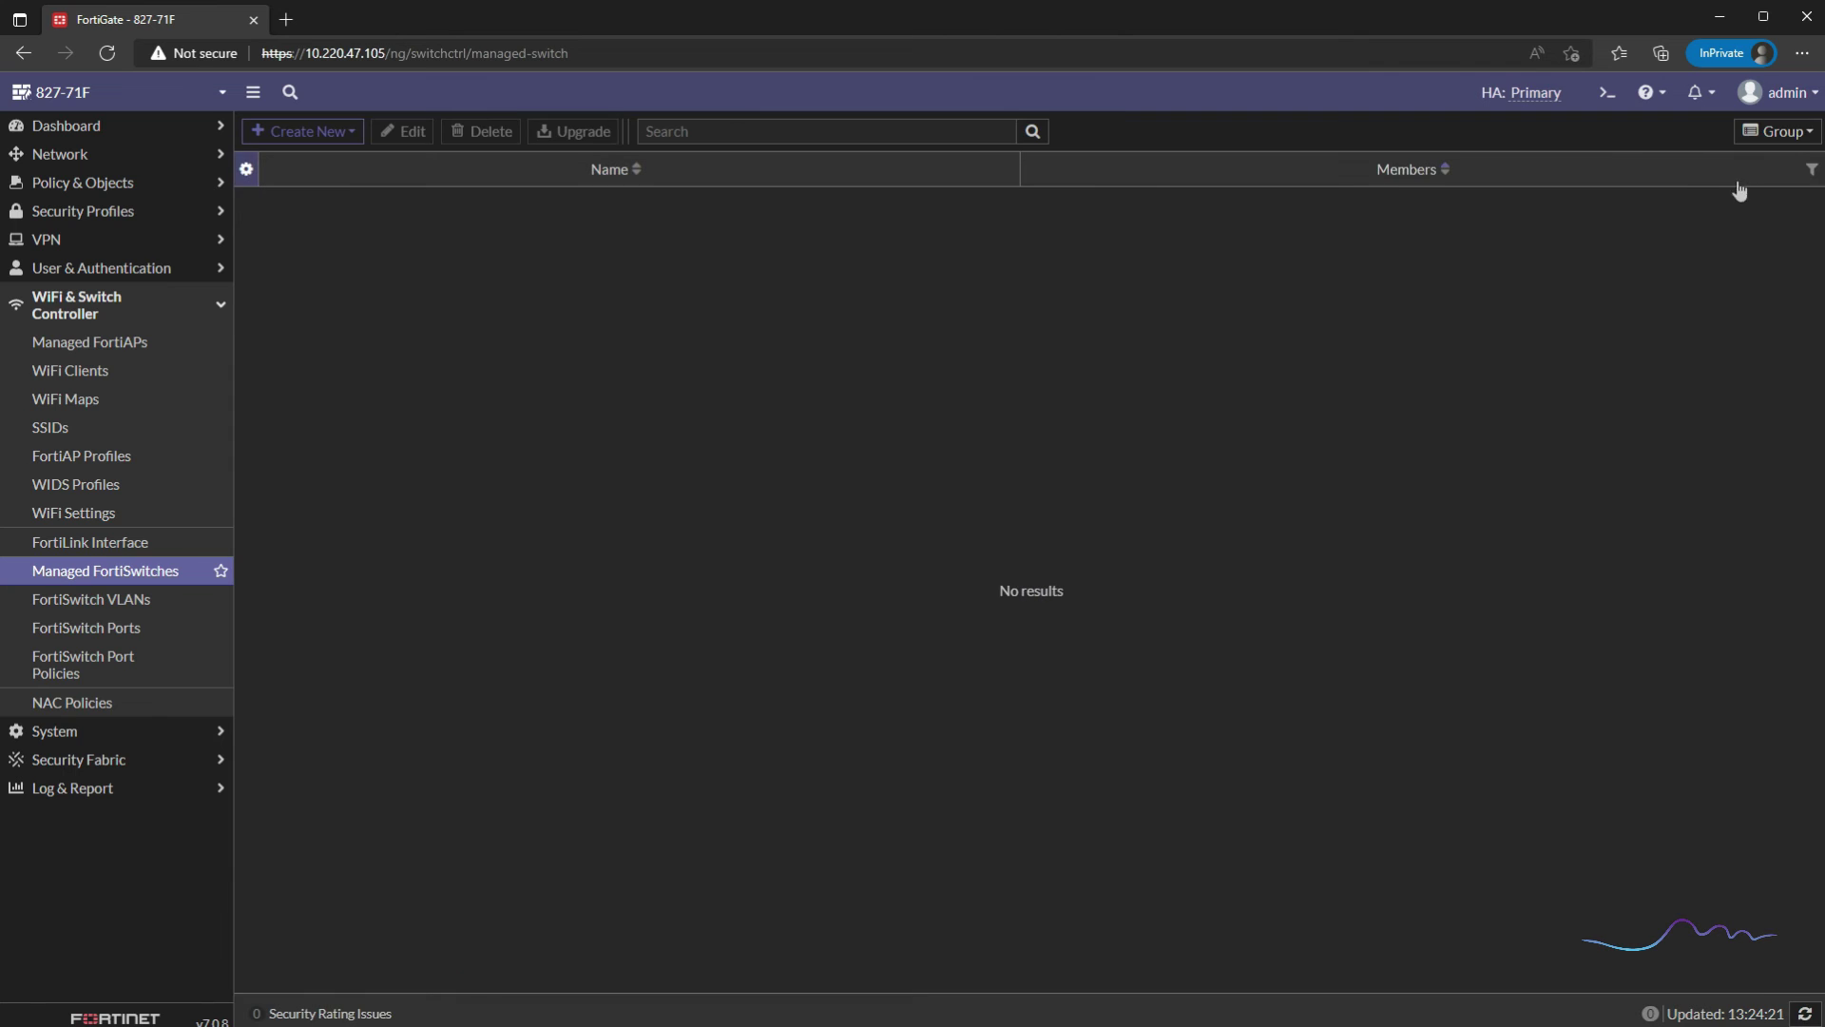
pyautogui.click(1781, 142)
pyautogui.click(1777, 158)
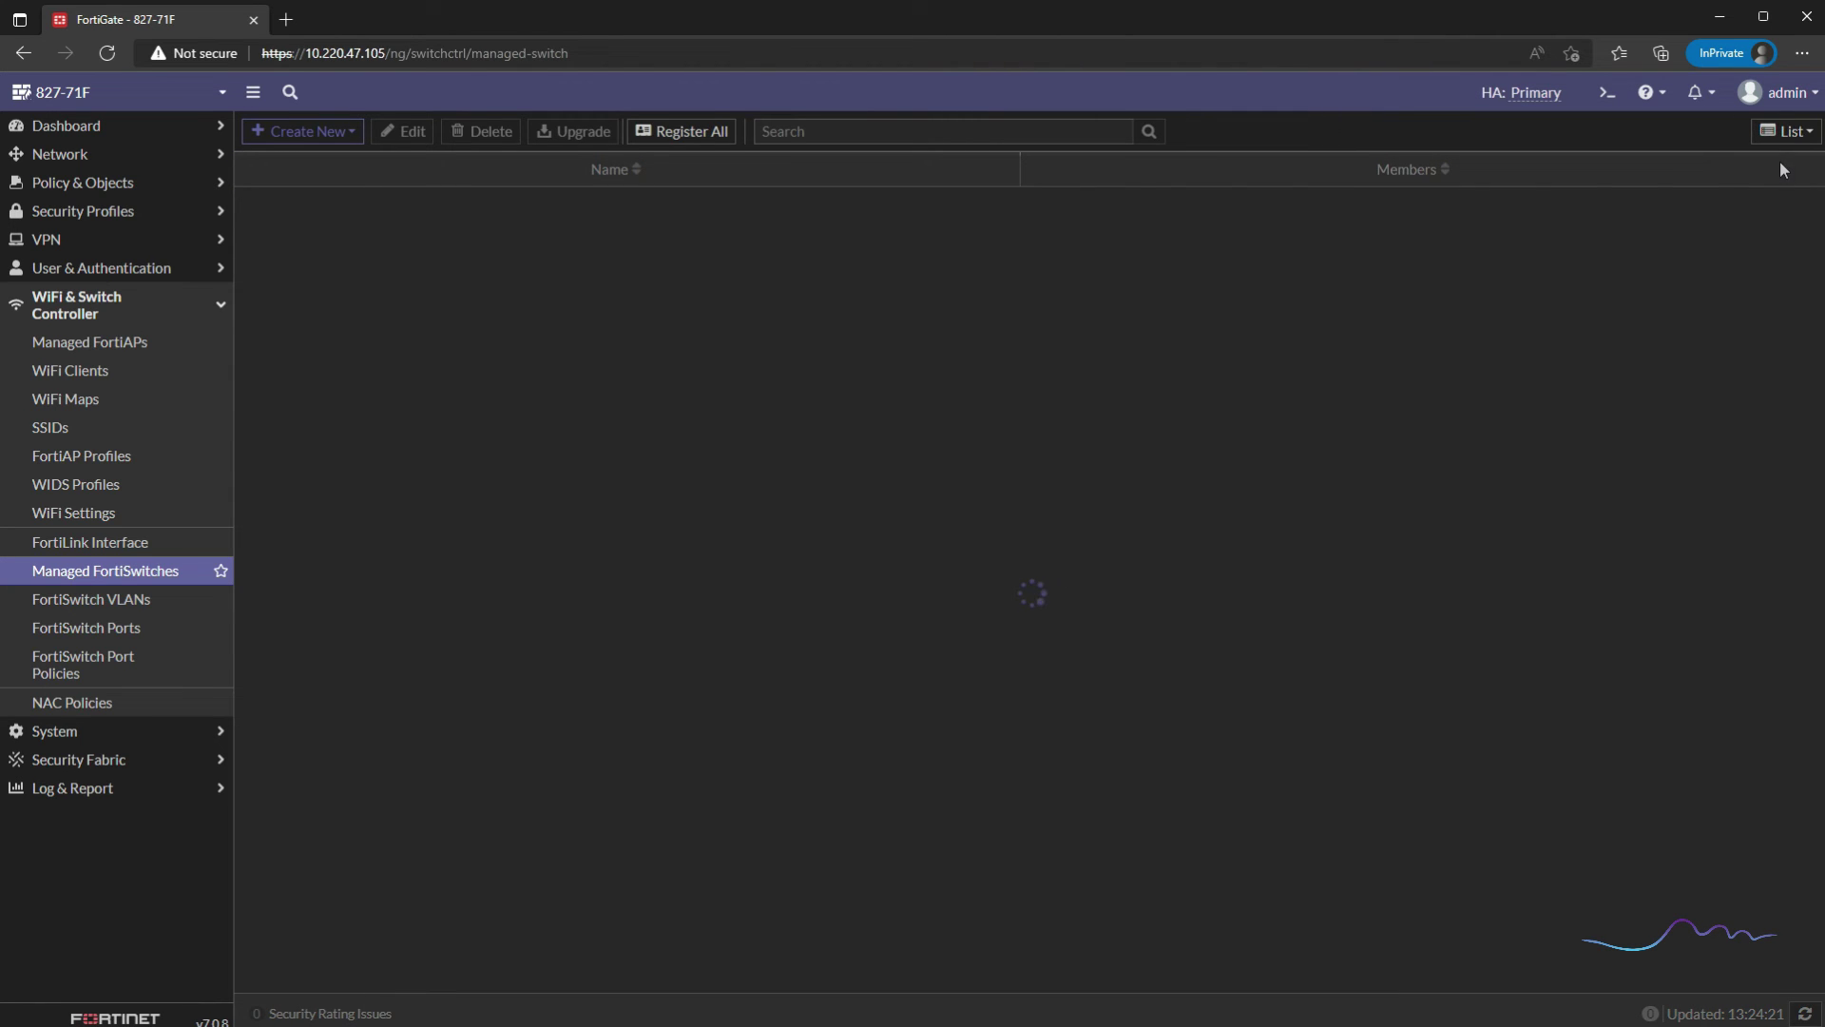
# Step: Try to open CLI sessions to the FortiSwitches at 10.255.1.3 and 10.255.1.2, and close each console
pyautogui.rightClick(536, 446)
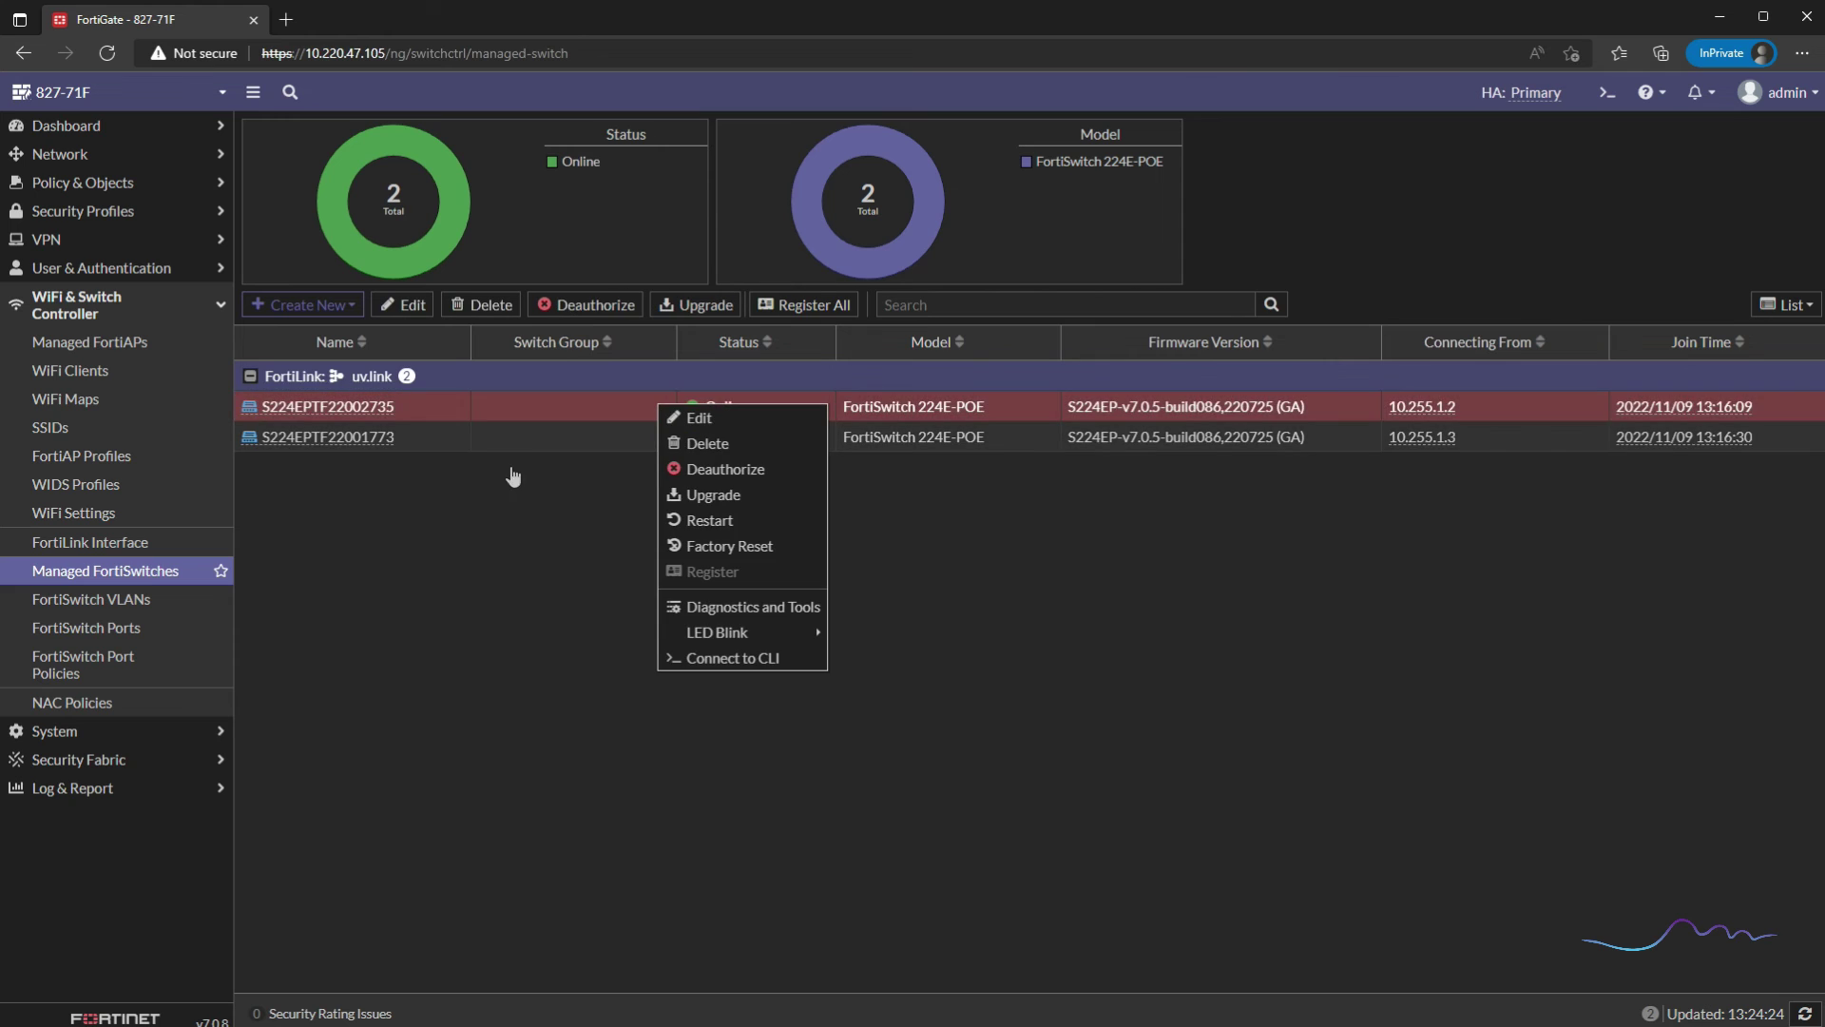
pyautogui.click(656, 700)
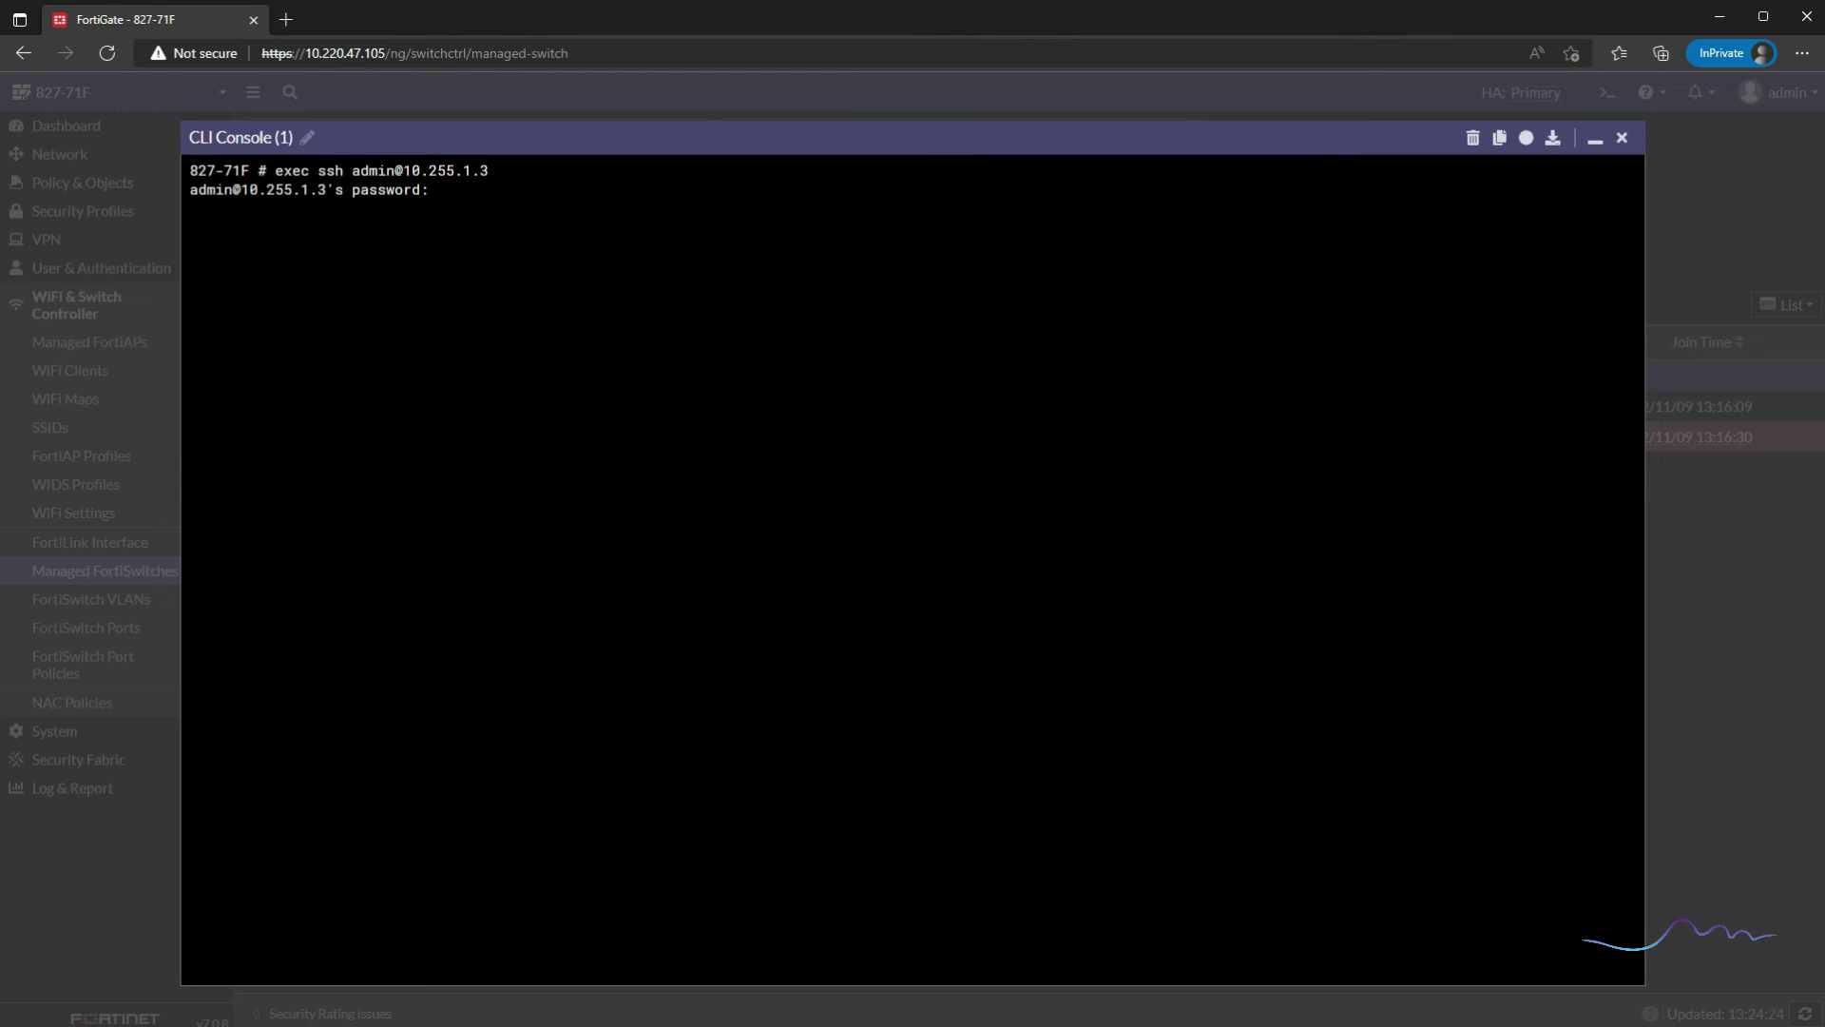
pyautogui.press('Return')
pyautogui.click(1622, 138)
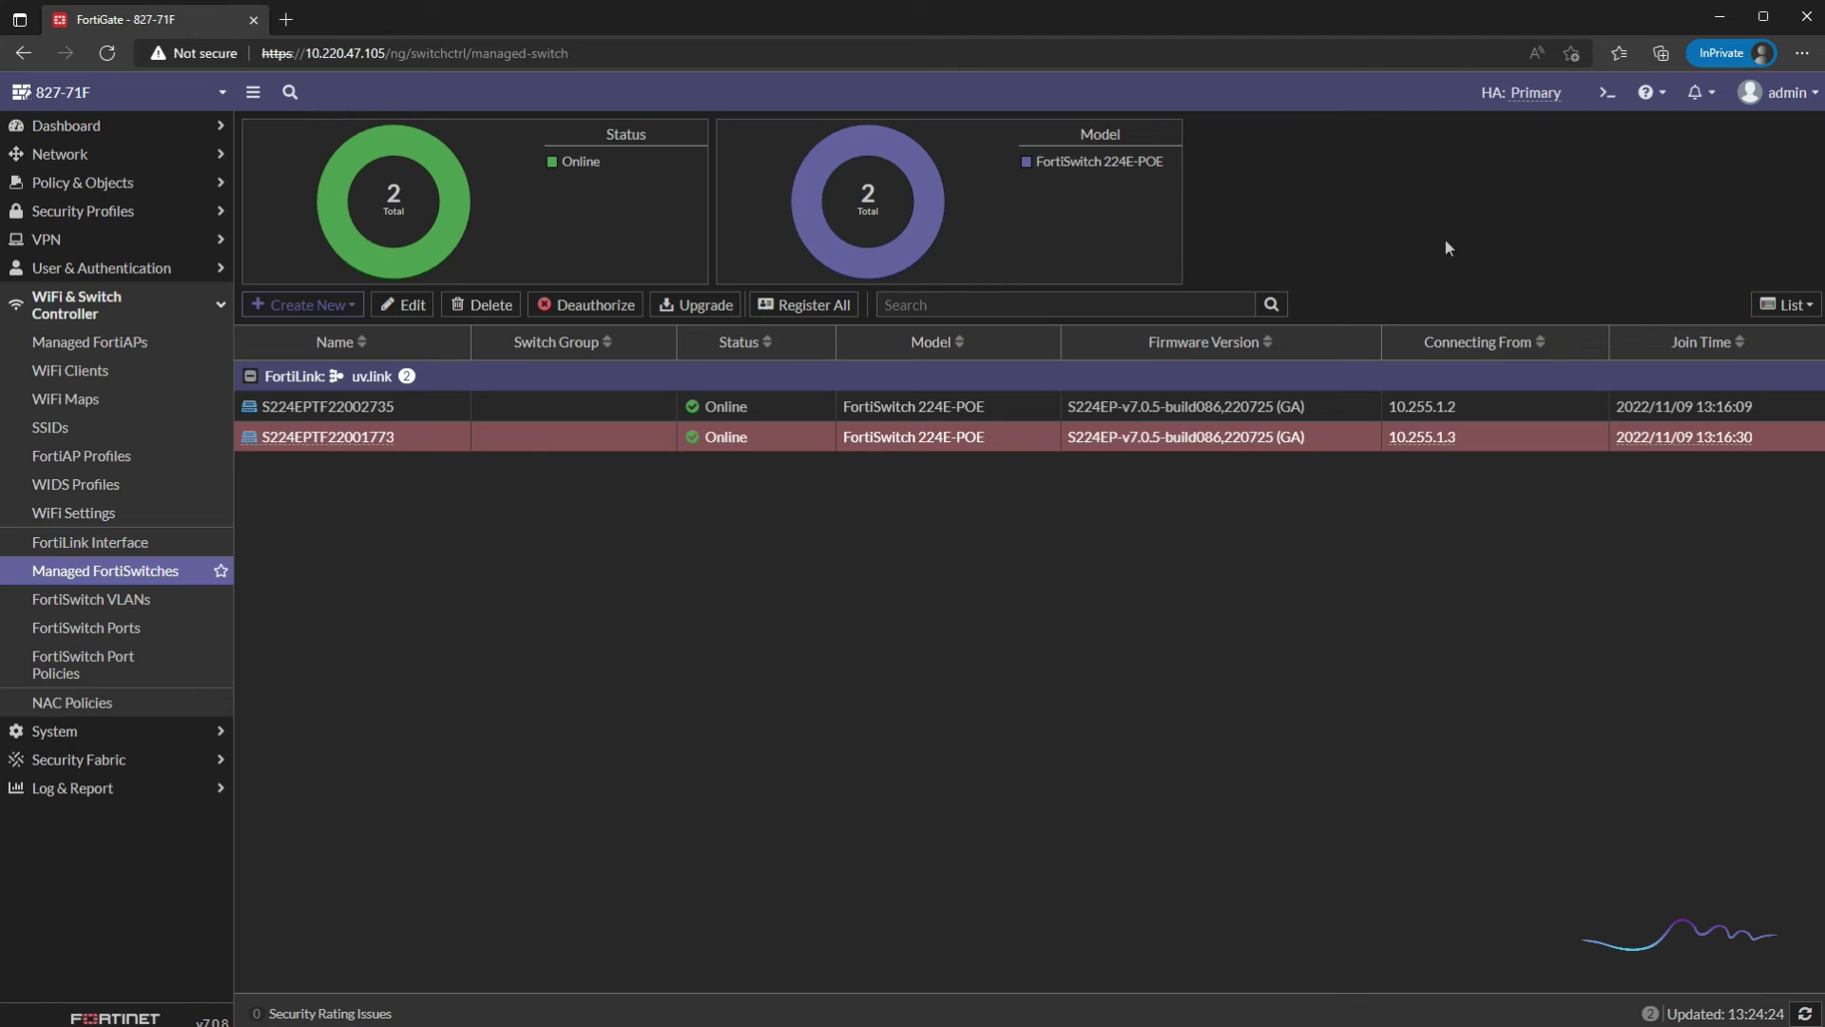
pyautogui.rightClick(416, 408)
pyautogui.click(513, 657)
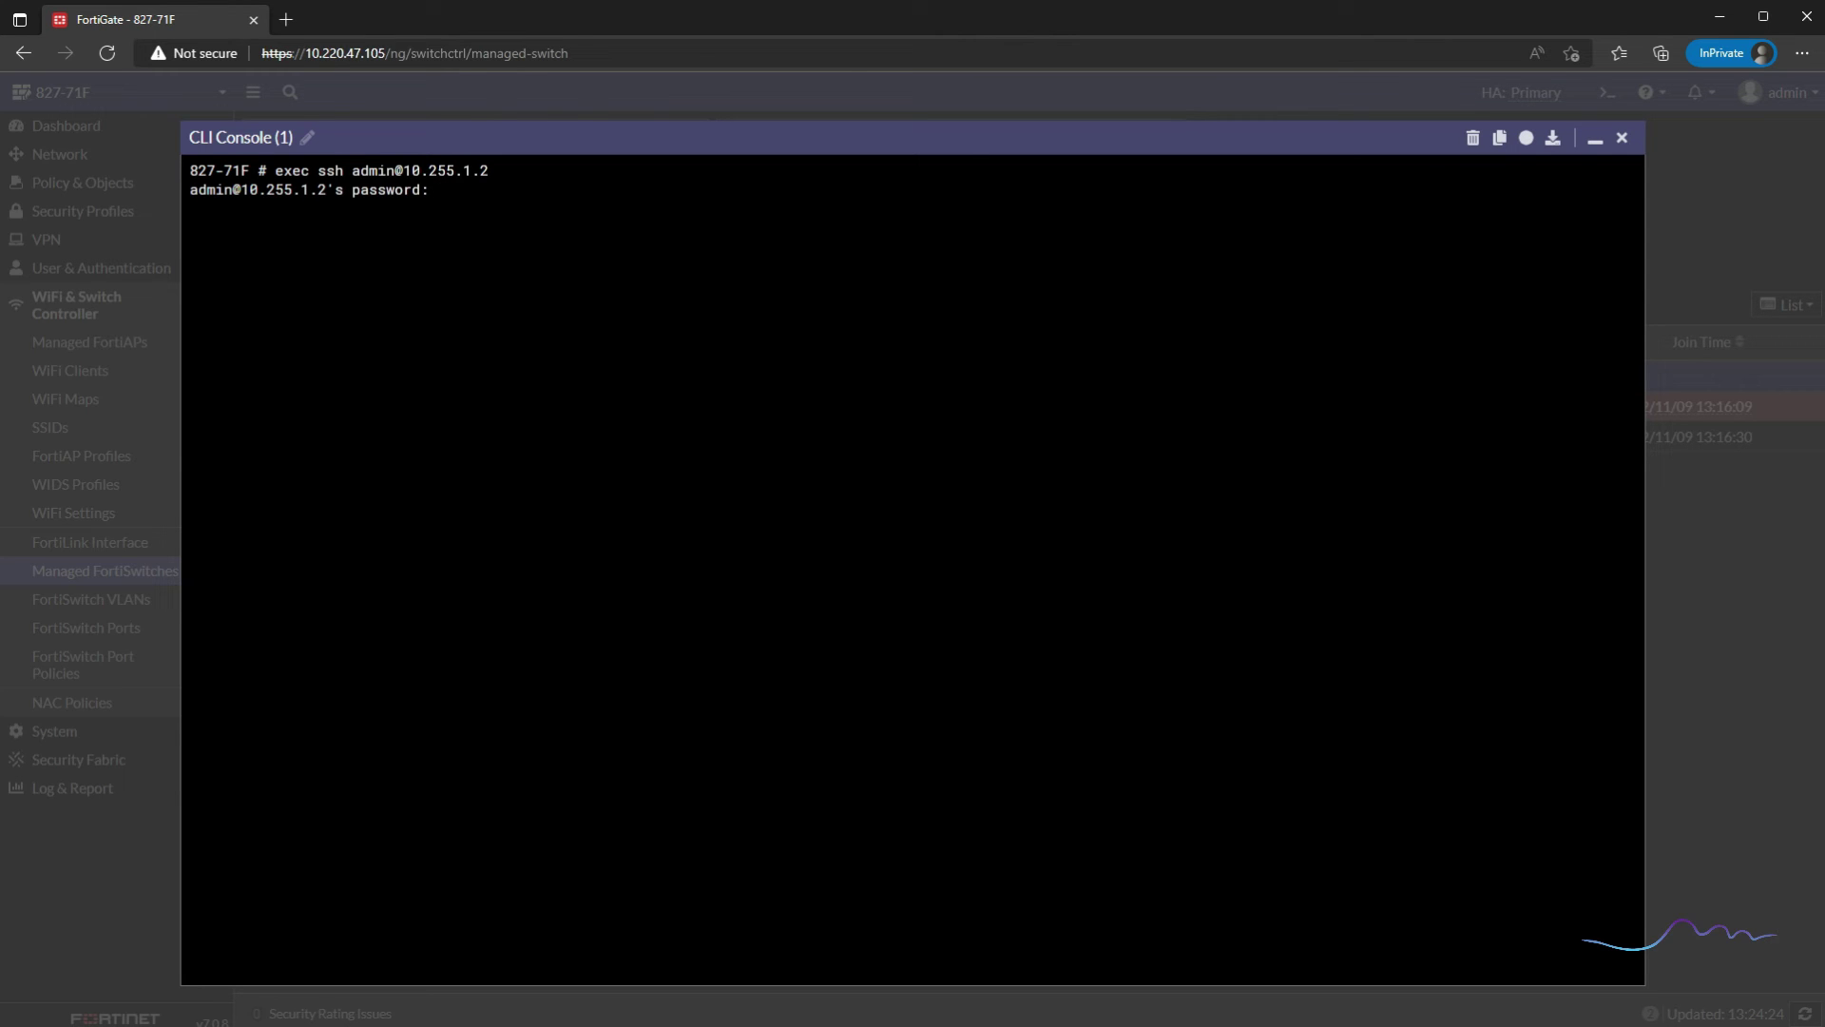
pyautogui.press('Return')
pyautogui.click(1620, 138)
# Step: Display the managed FortiSwitches in Topology view, refresh the diagram and reload the page to check the MC-LAG peer group
pyautogui.click(1785, 304)
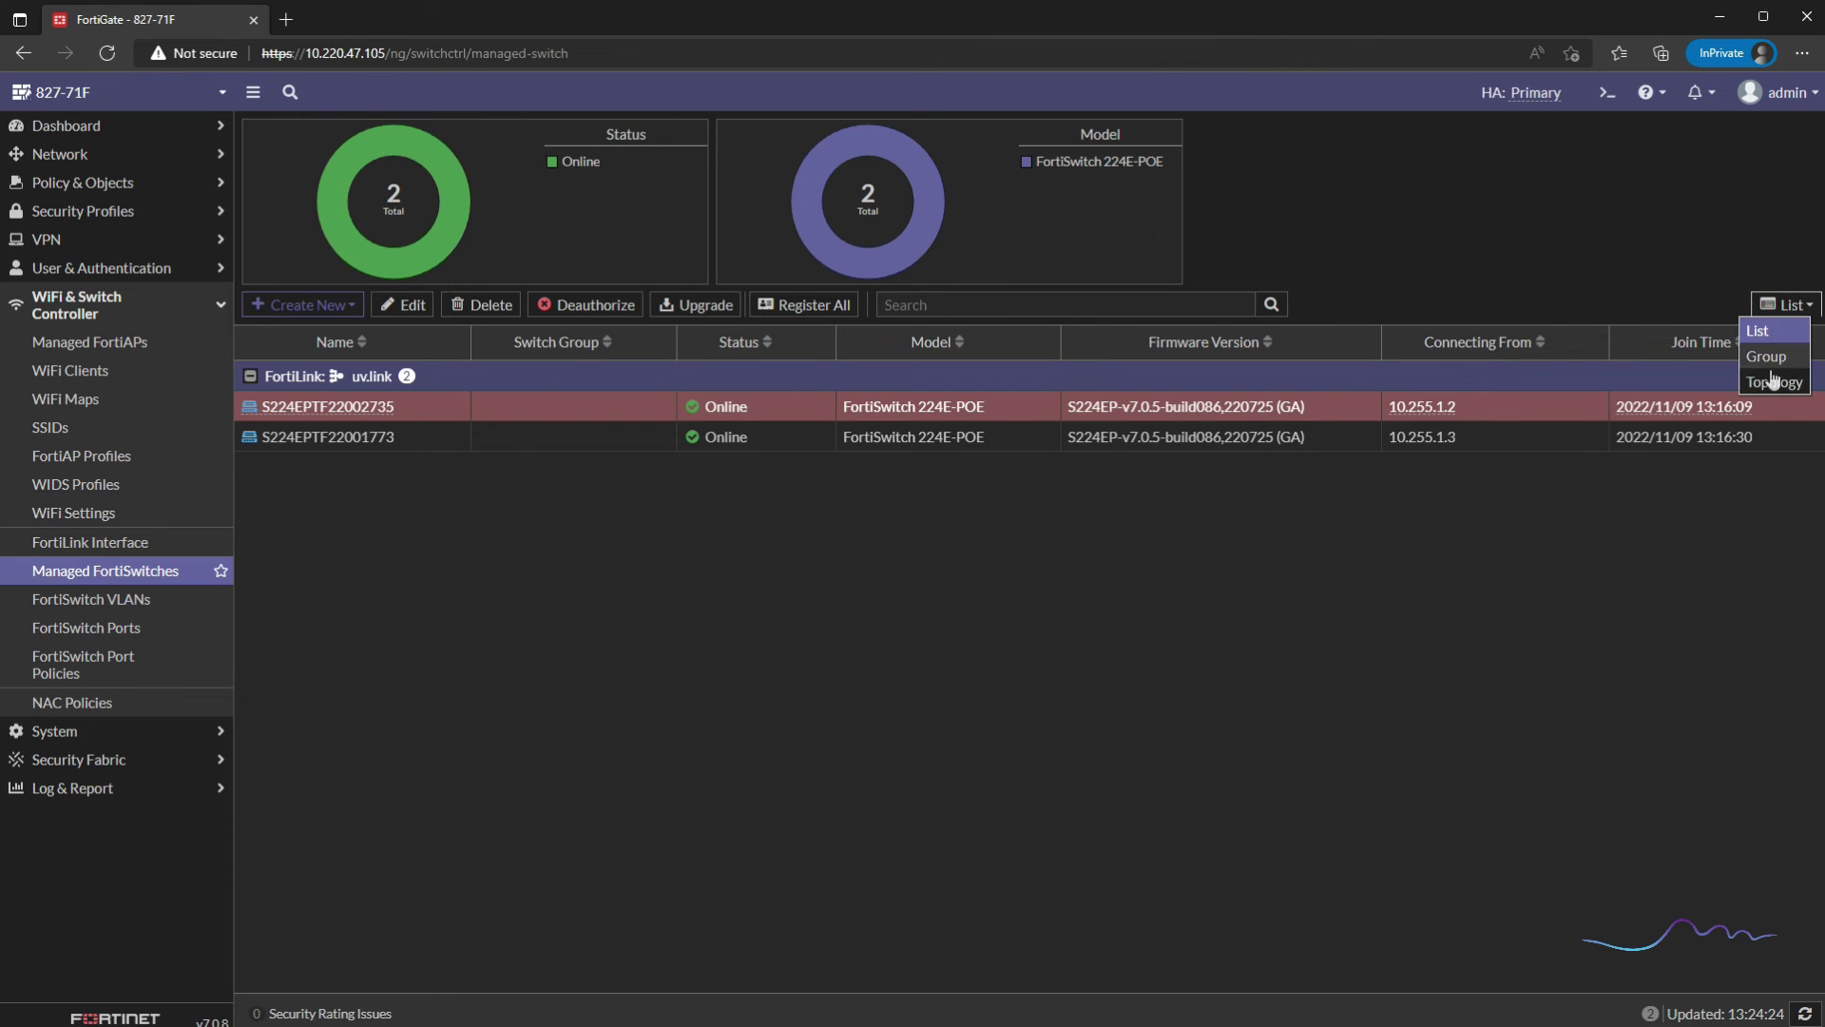
pyautogui.click(1770, 358)
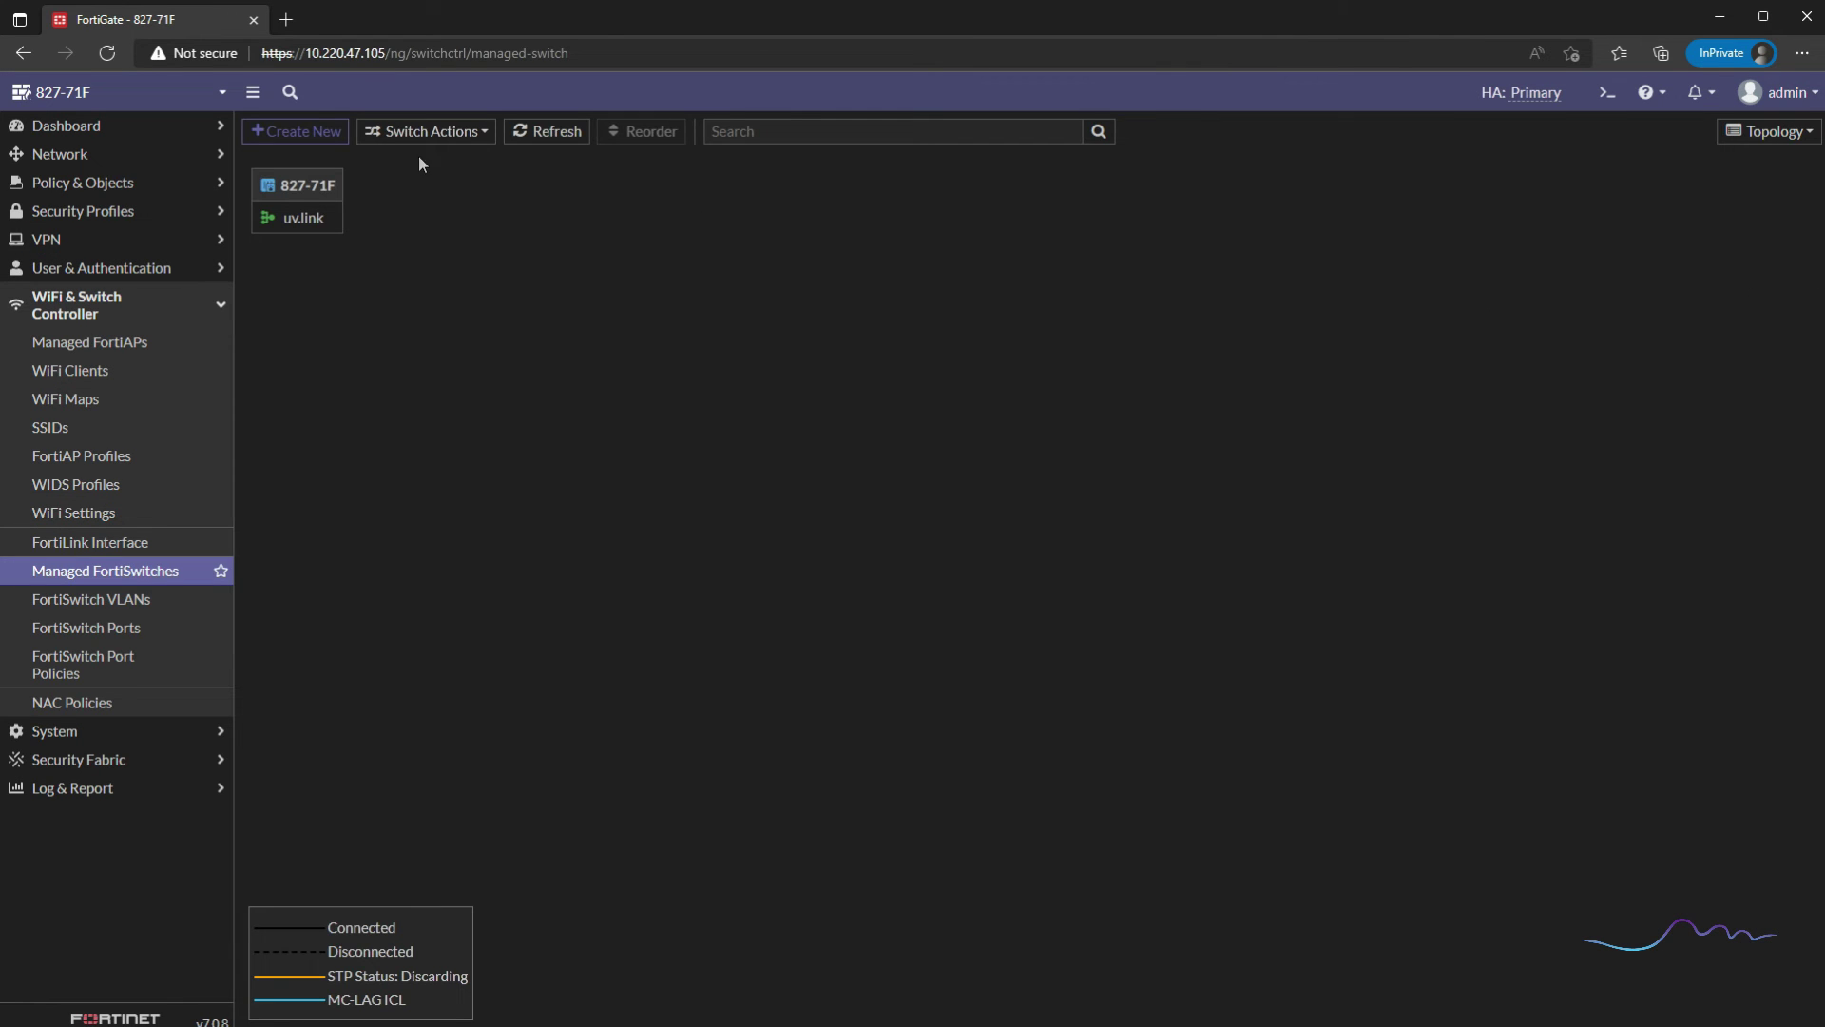
pyautogui.click(555, 131)
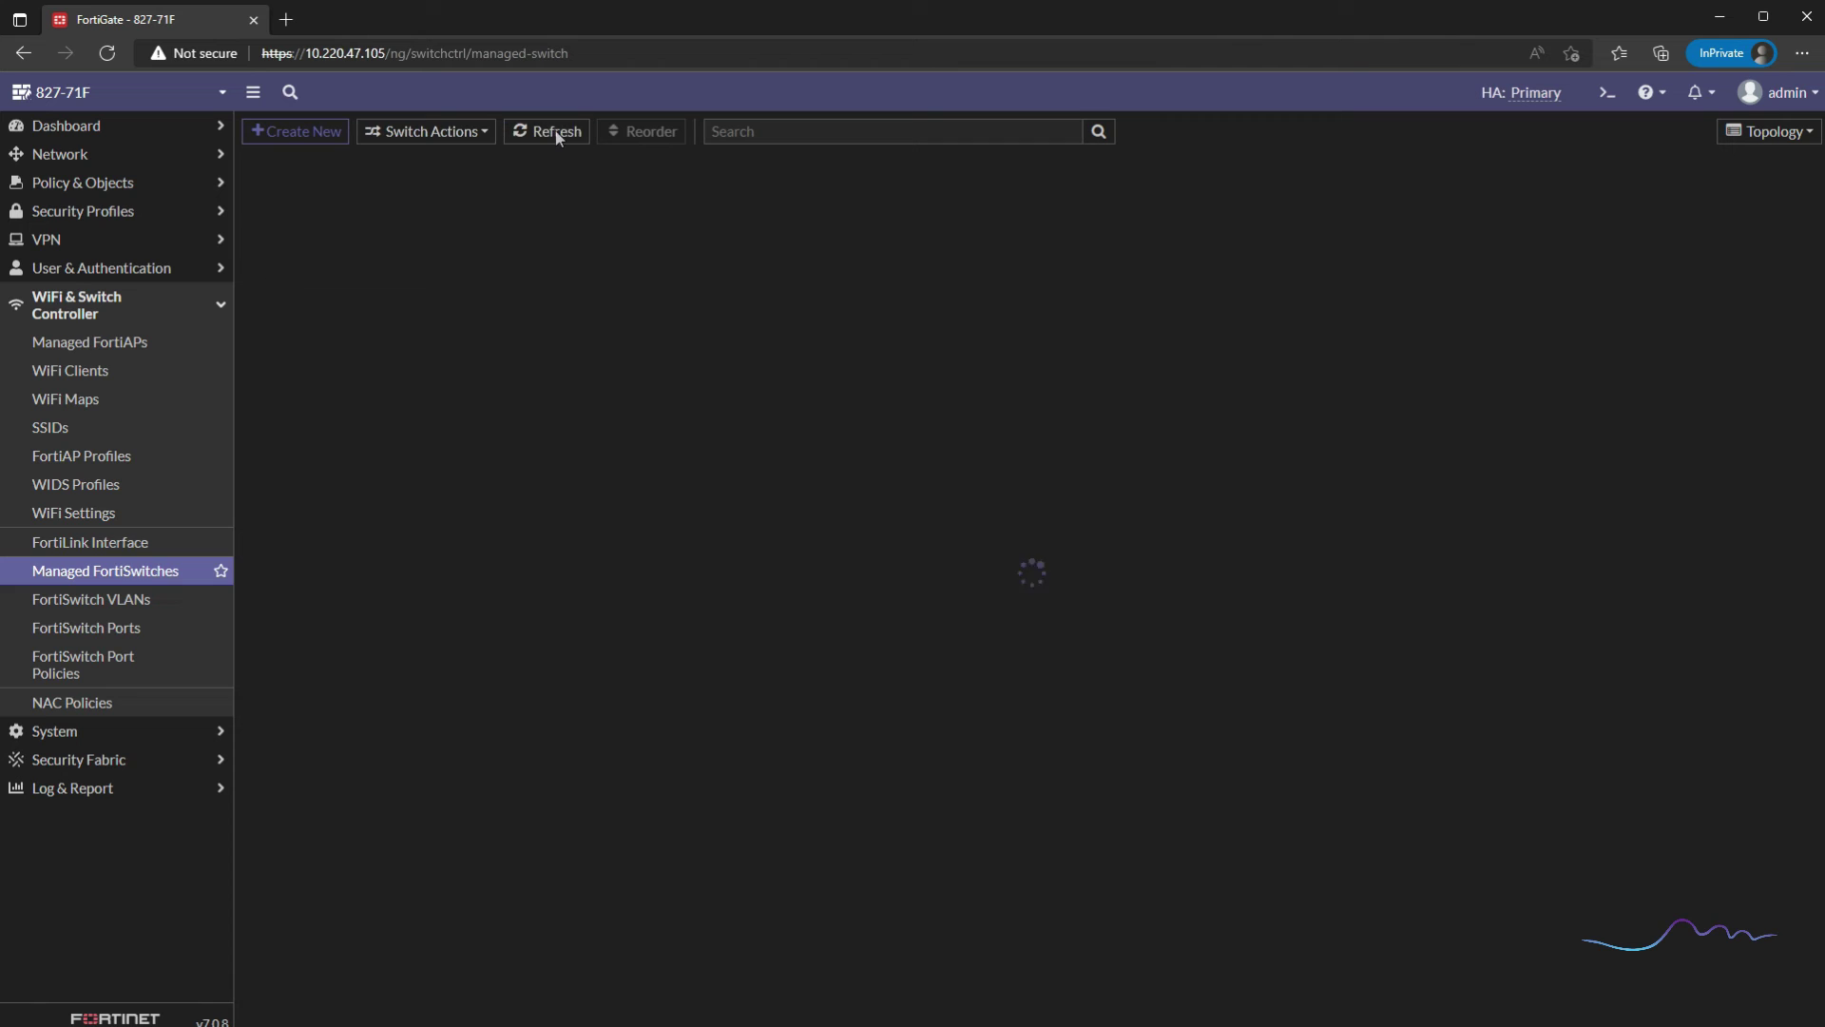
pyautogui.click(121, 53)
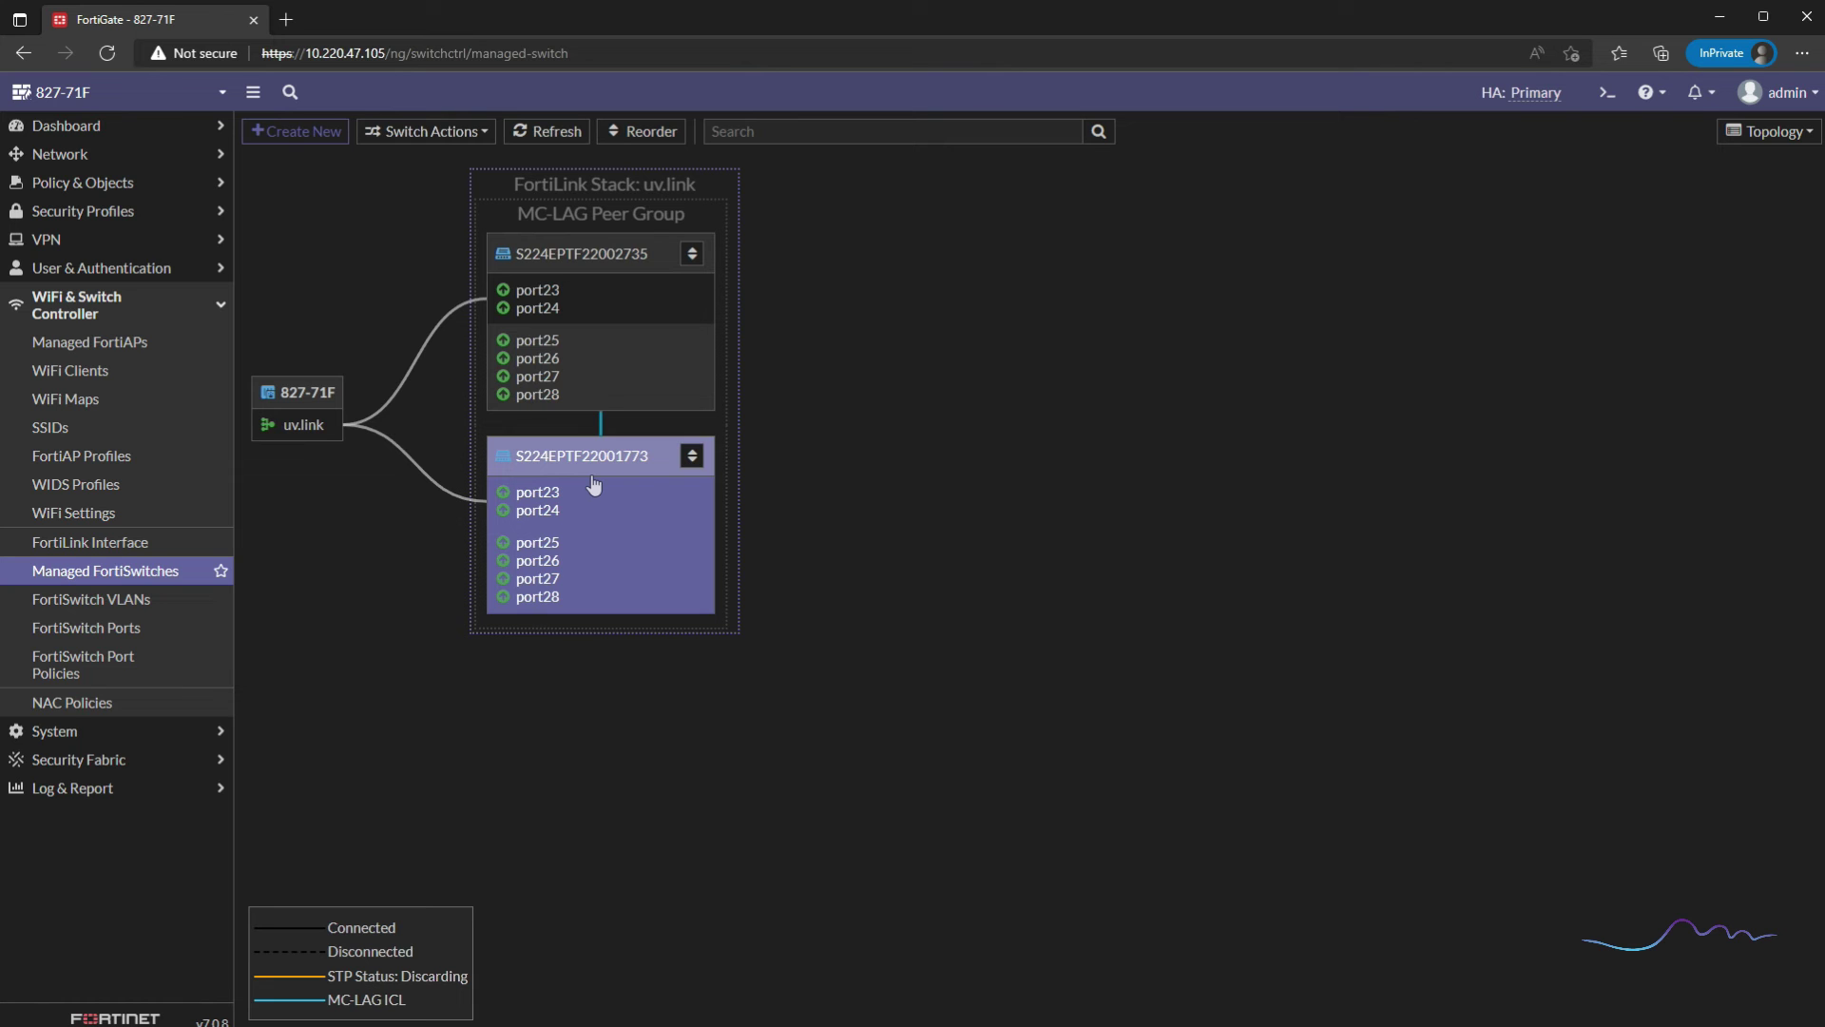
# Step: Show the trunks under FortiSwitch Ports and start creating a new trunk group
pyautogui.click(140, 635)
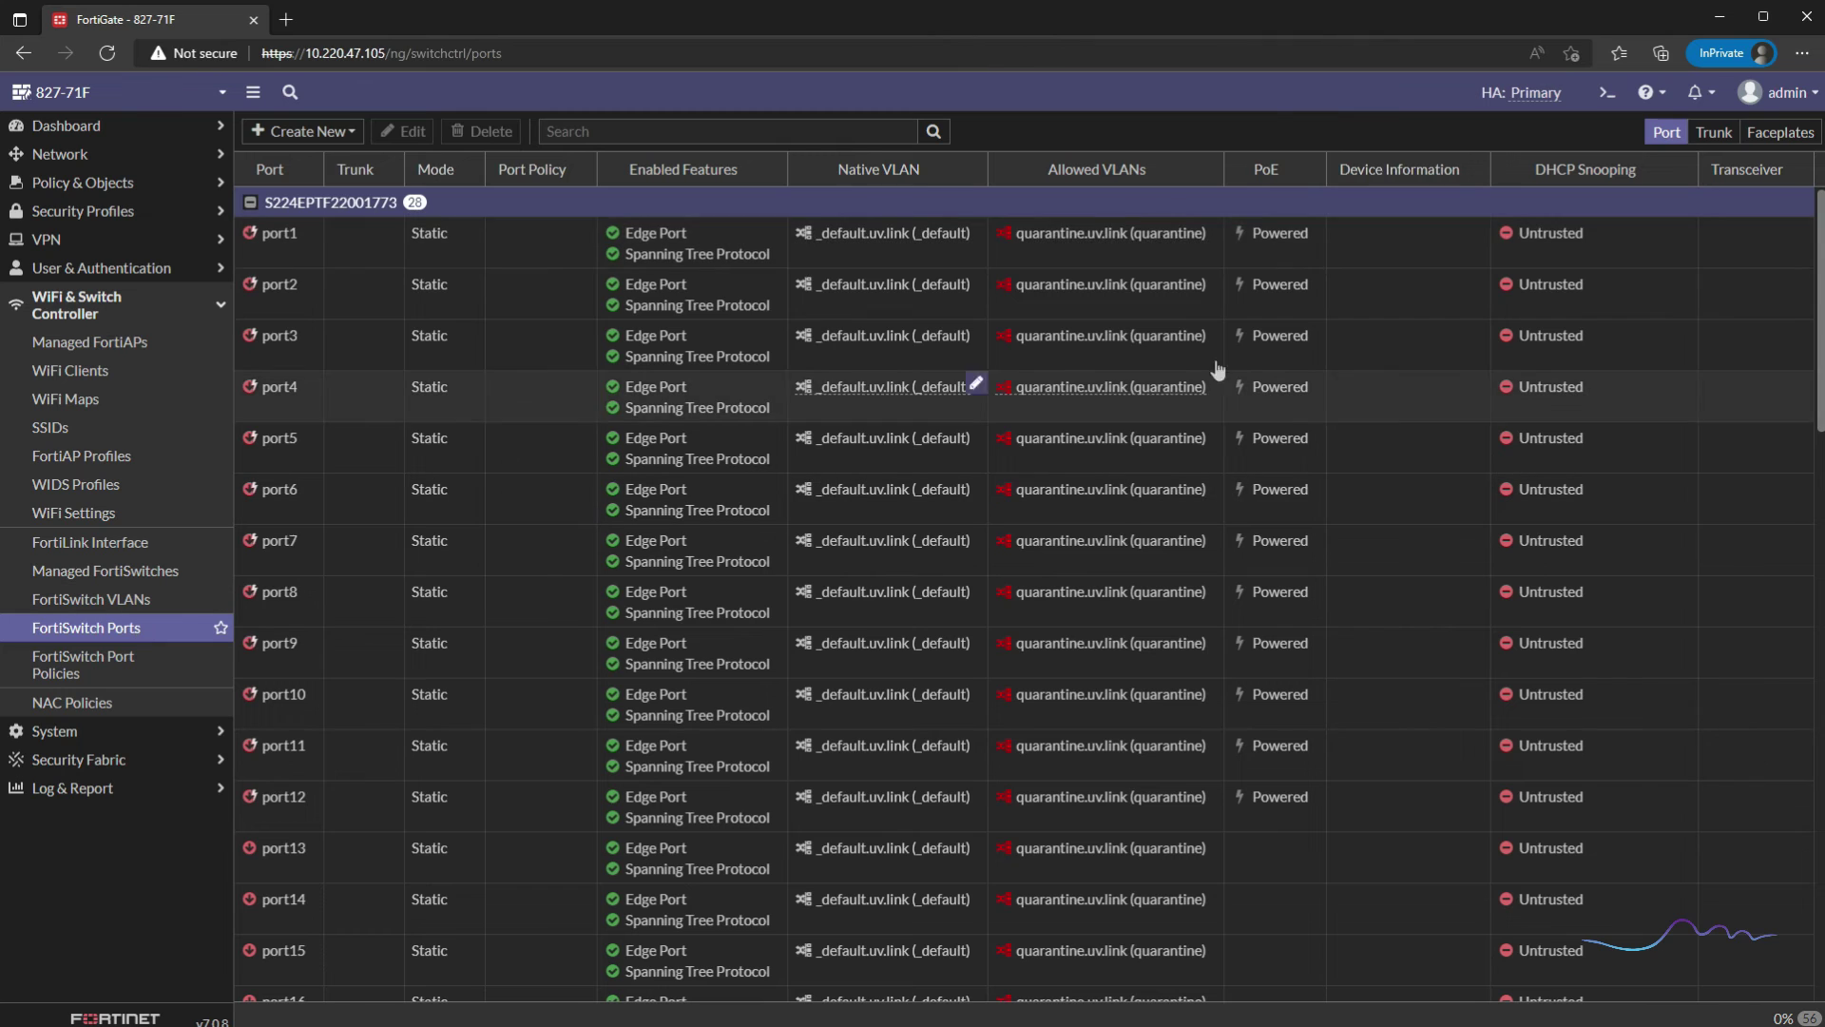
pyautogui.click(1709, 139)
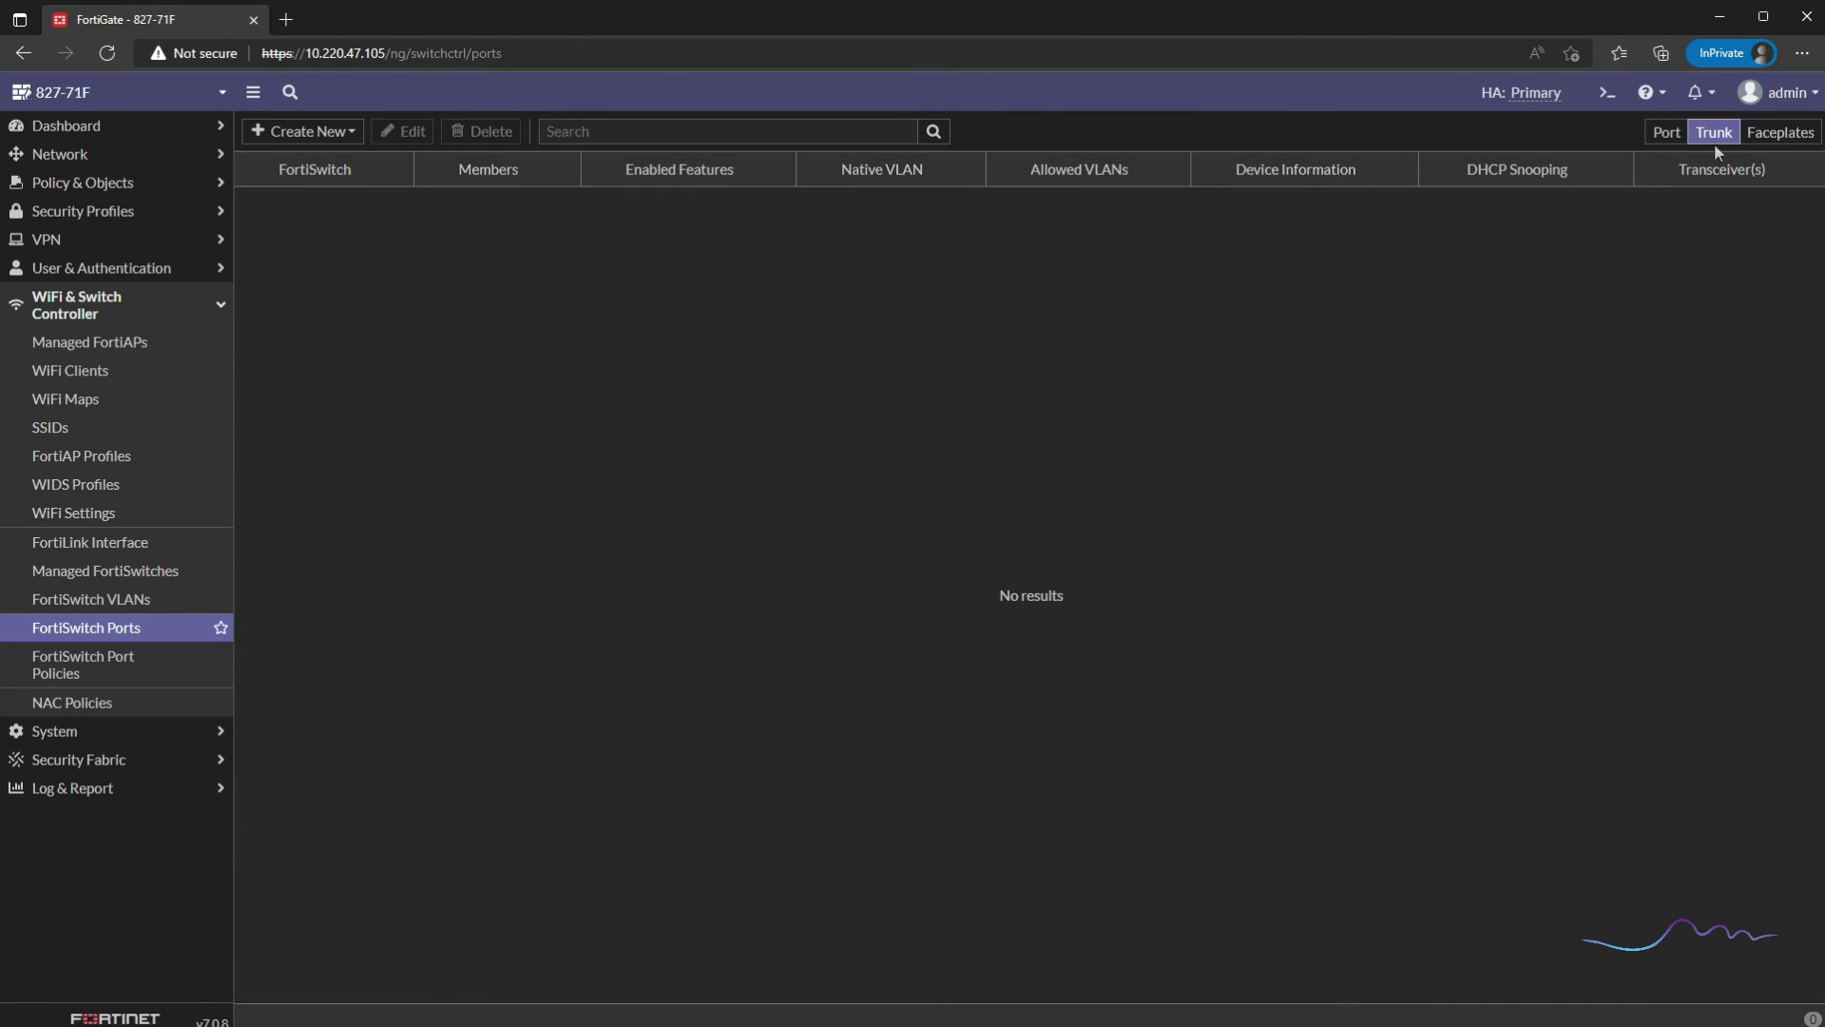
pyautogui.click(319, 139)
pyautogui.click(302, 158)
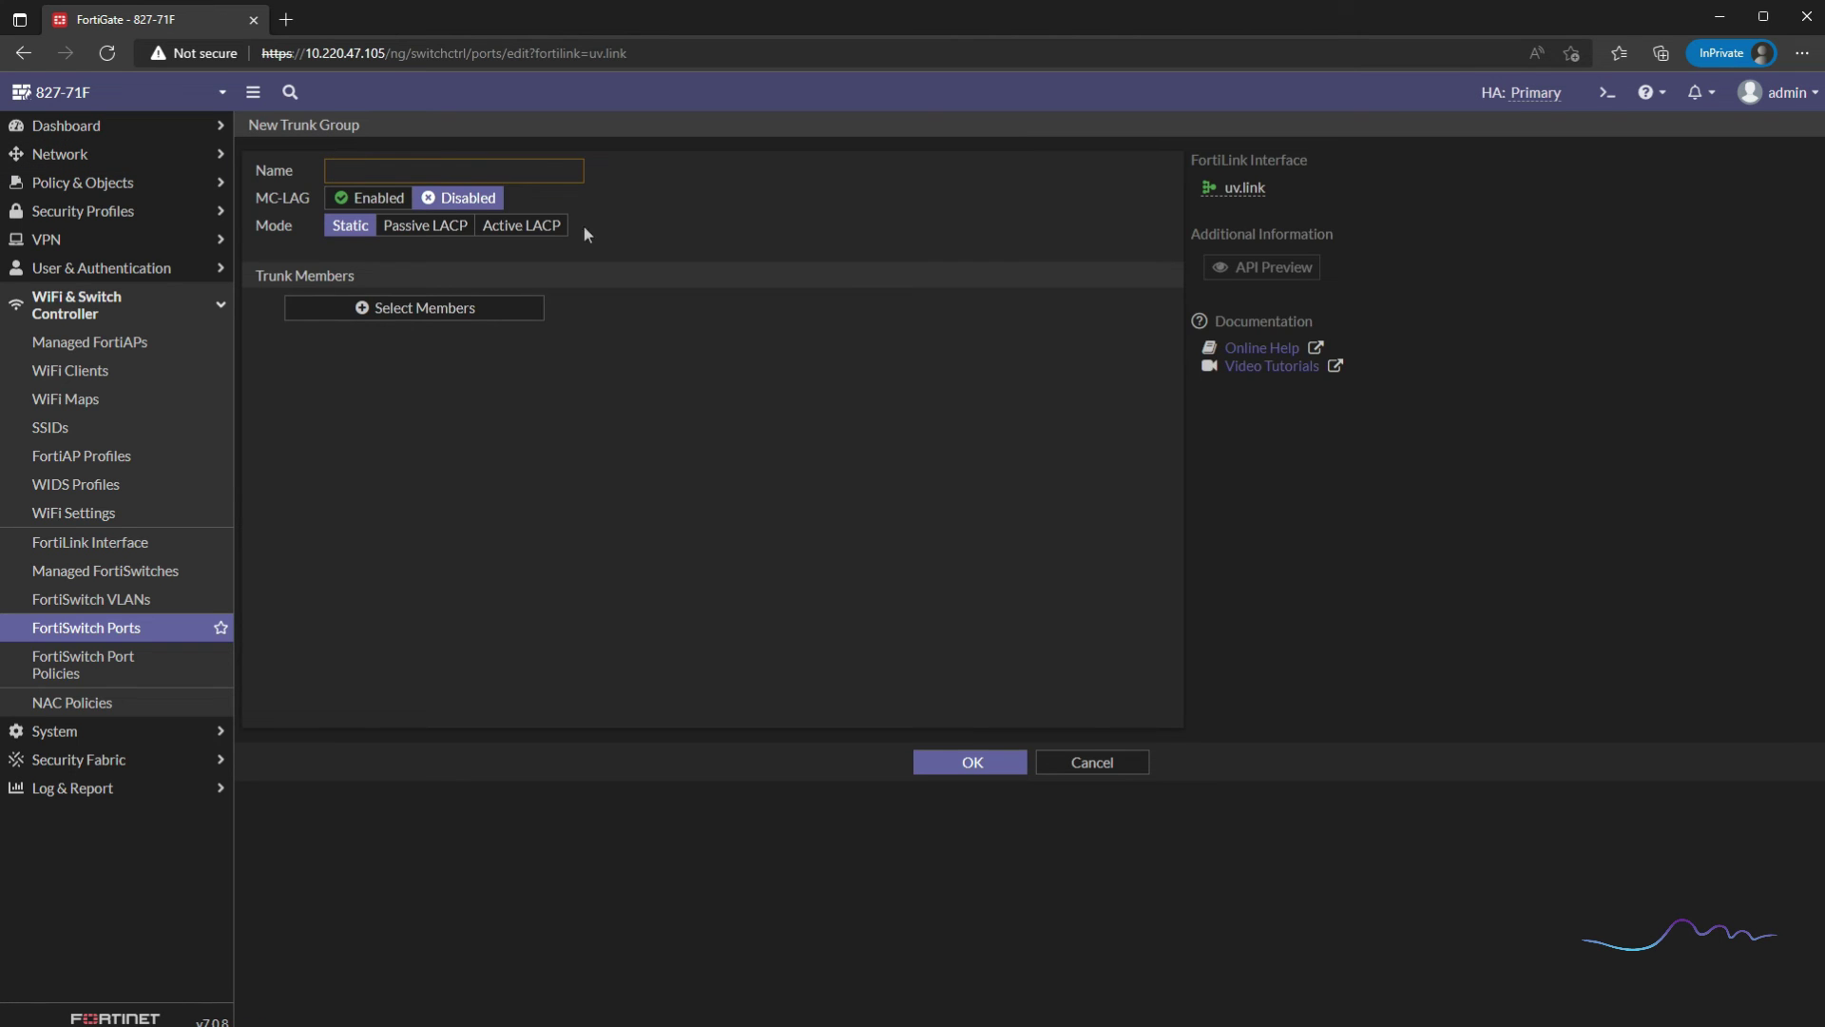
# Step: Name the new trunk group accs.sw1
pyautogui.click(548, 171)
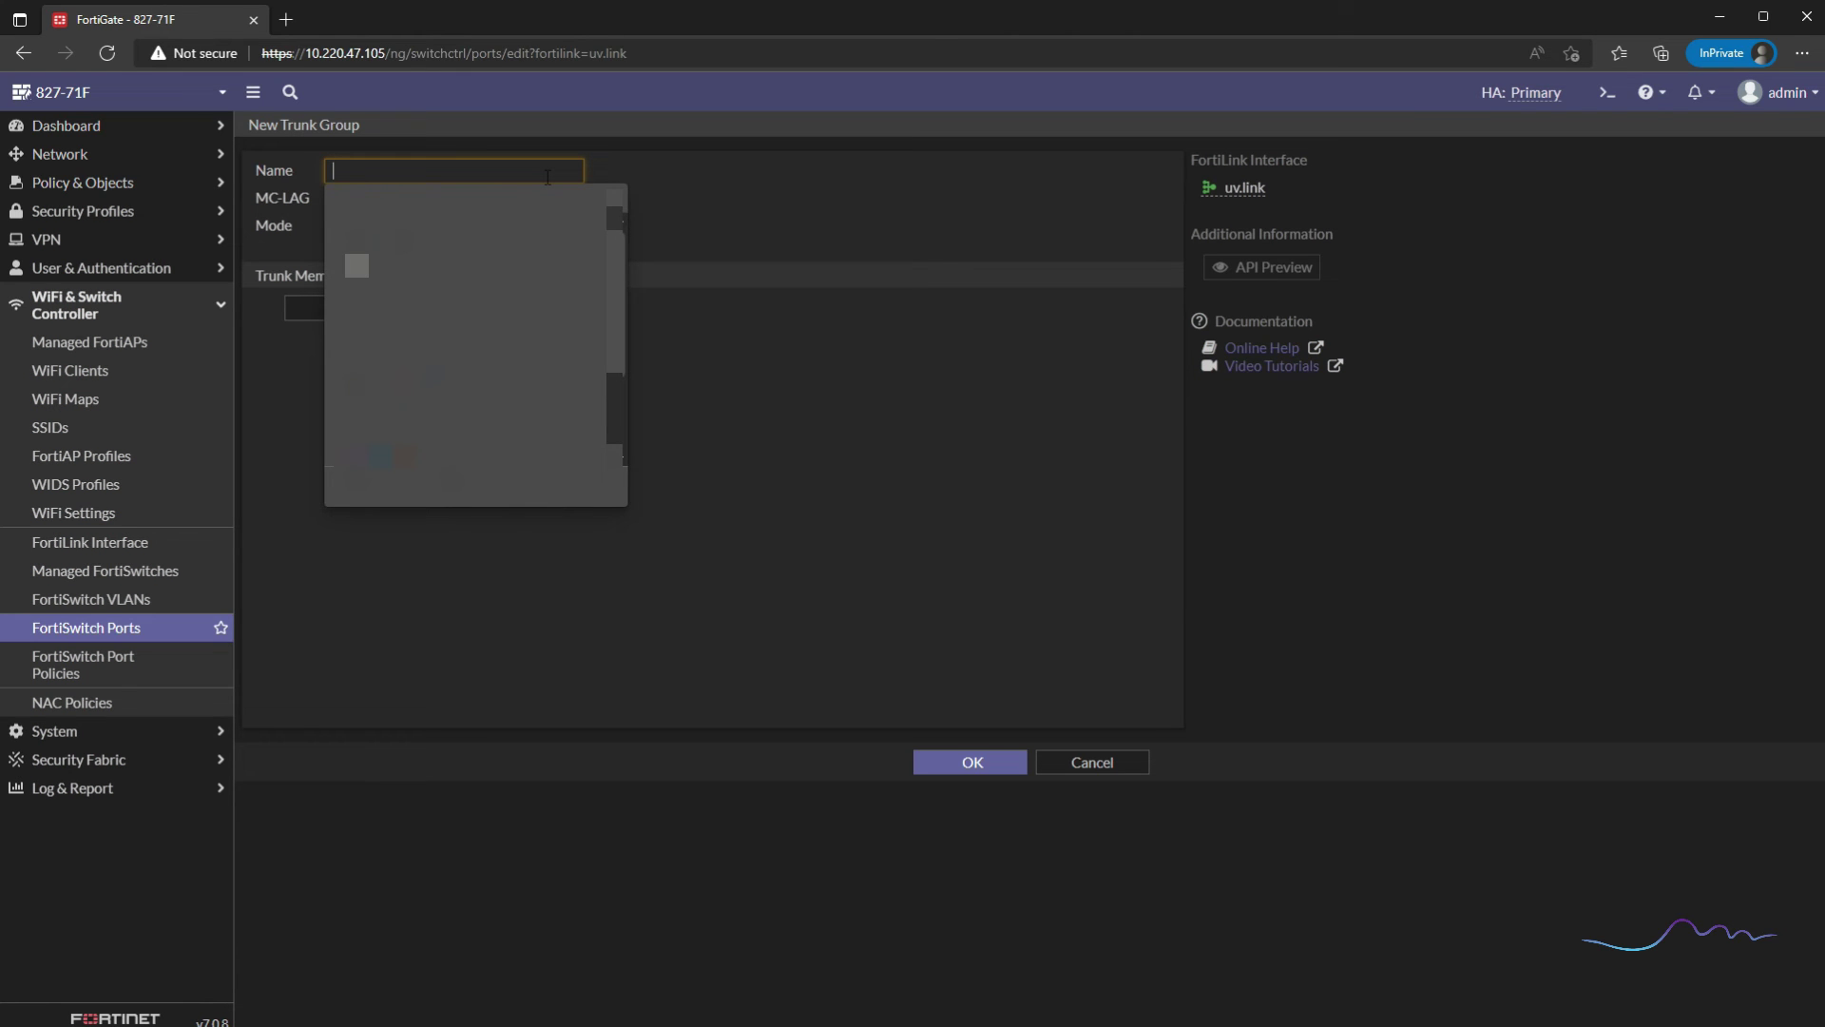
pyautogui.write('acc')
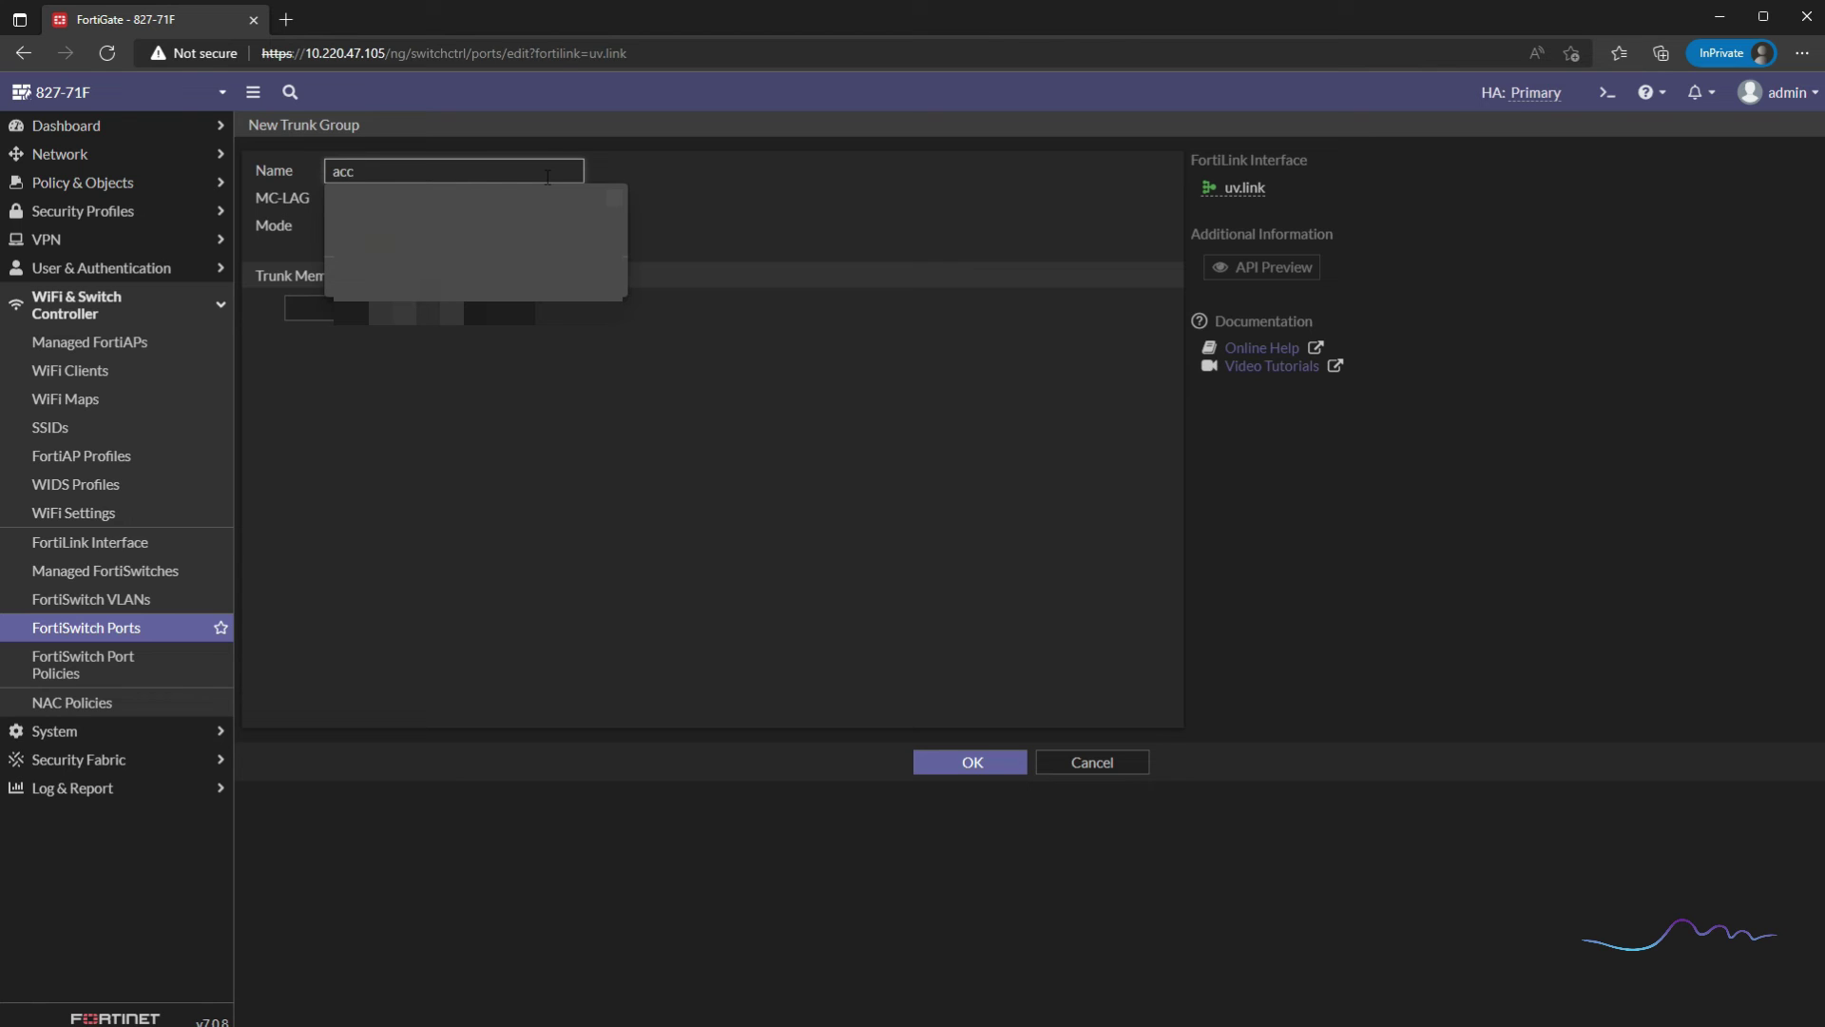
pyautogui.press('BackSpace')
pyautogui.press('BackSpace')
pyautogui.press('BackSpace')
pyautogui.write('cl')
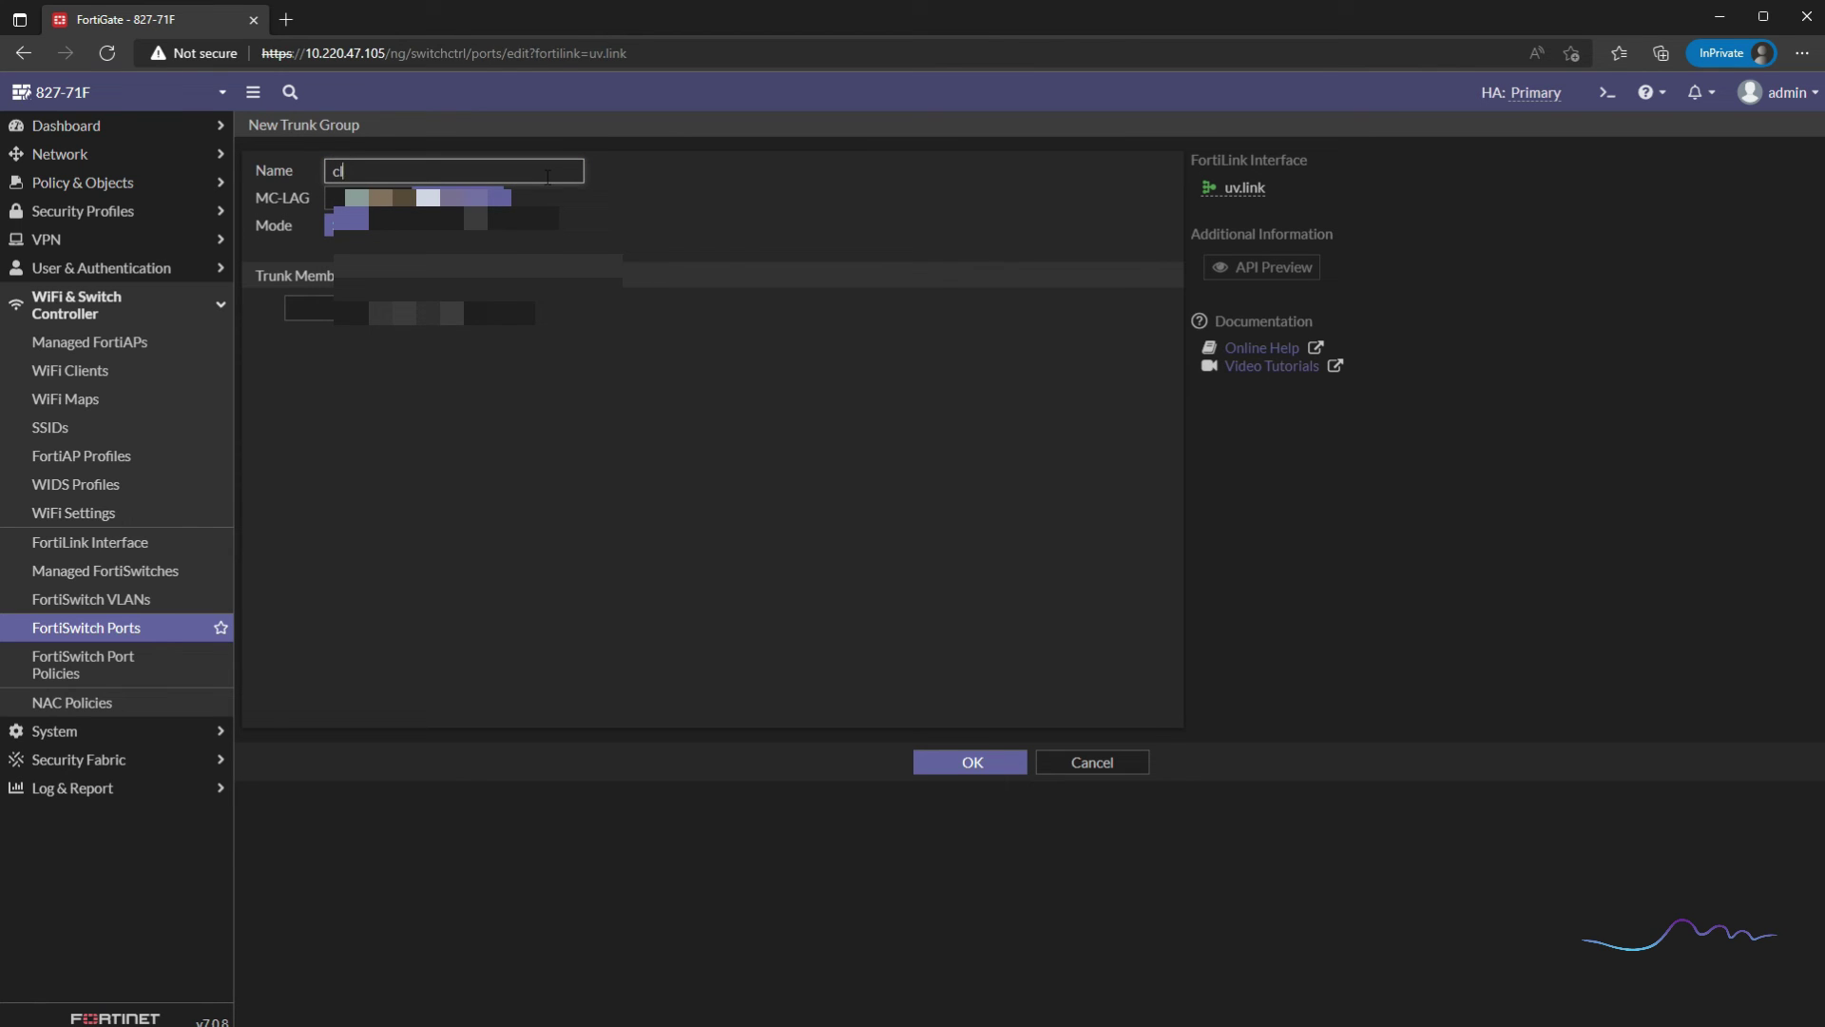
pyautogui.write('t')
pyautogui.press('BackSpace')
pyautogui.press('BackSpace')
pyautogui.press('BackSpace')
pyautogui.write('accss')
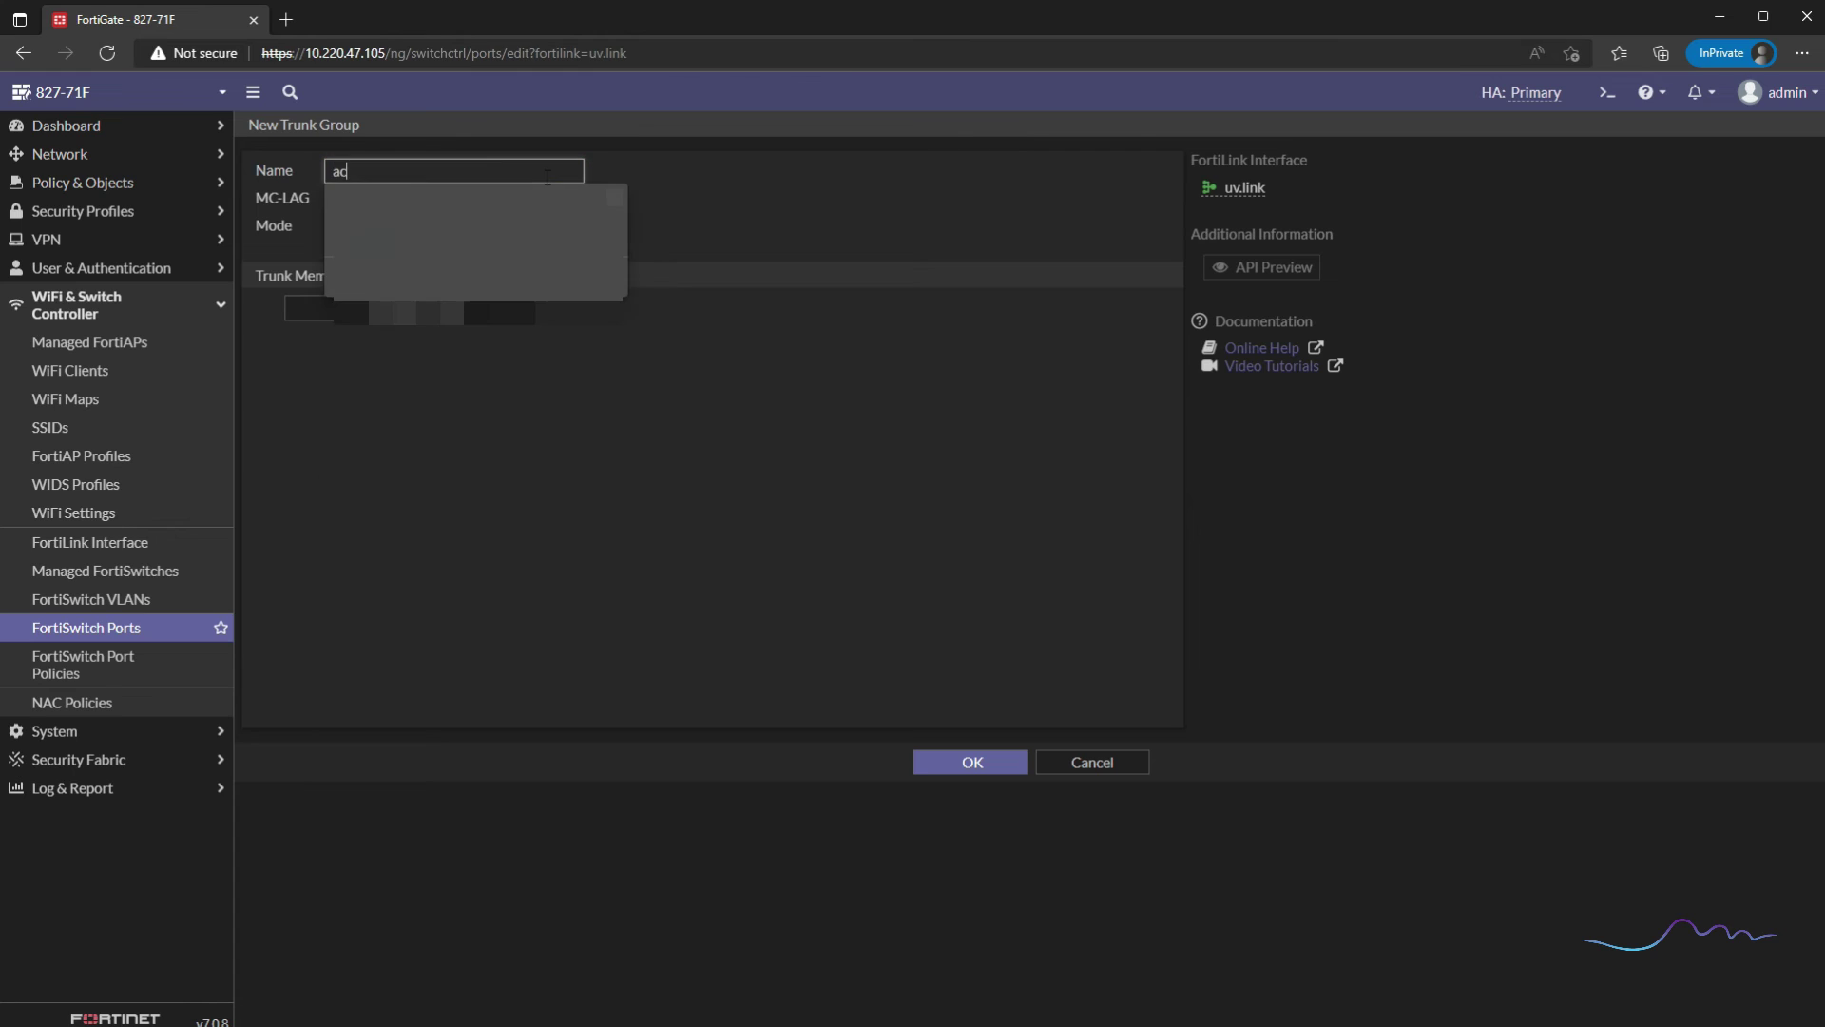
pyautogui.write('.sw1')
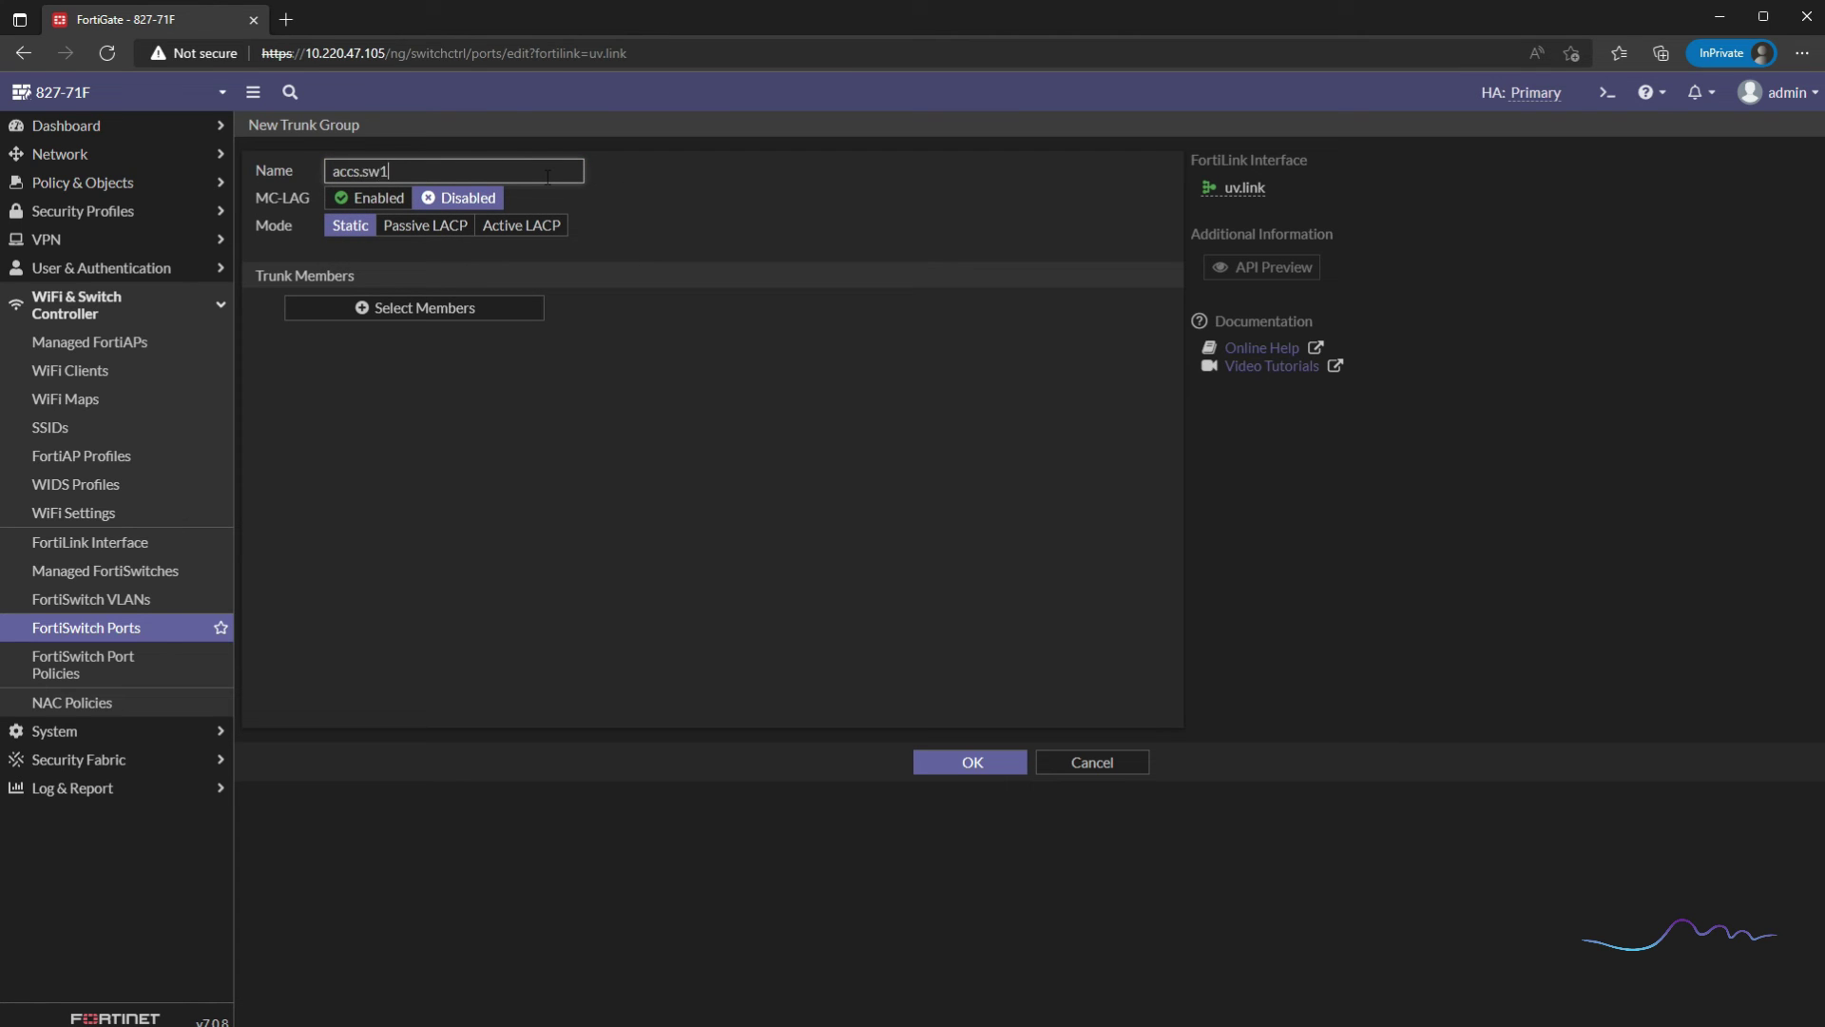
pyautogui.click(390, 200)
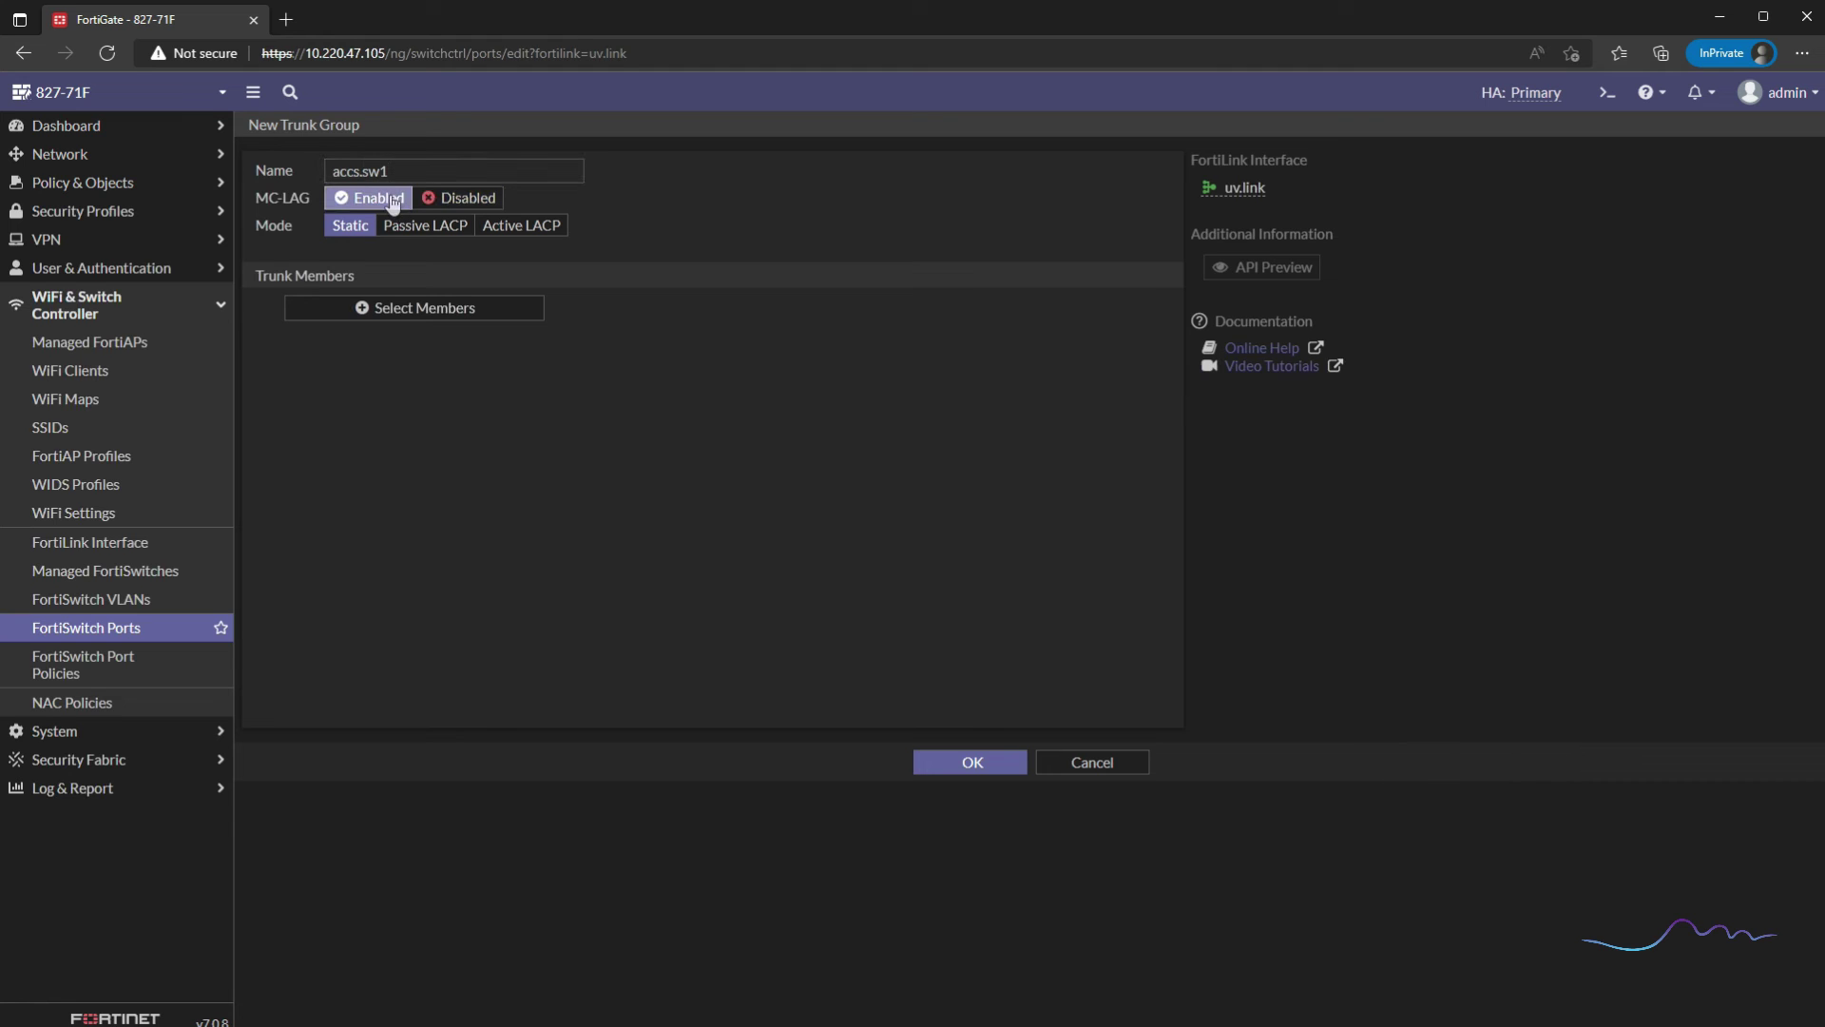
pyautogui.click(447, 197)
pyautogui.click(414, 307)
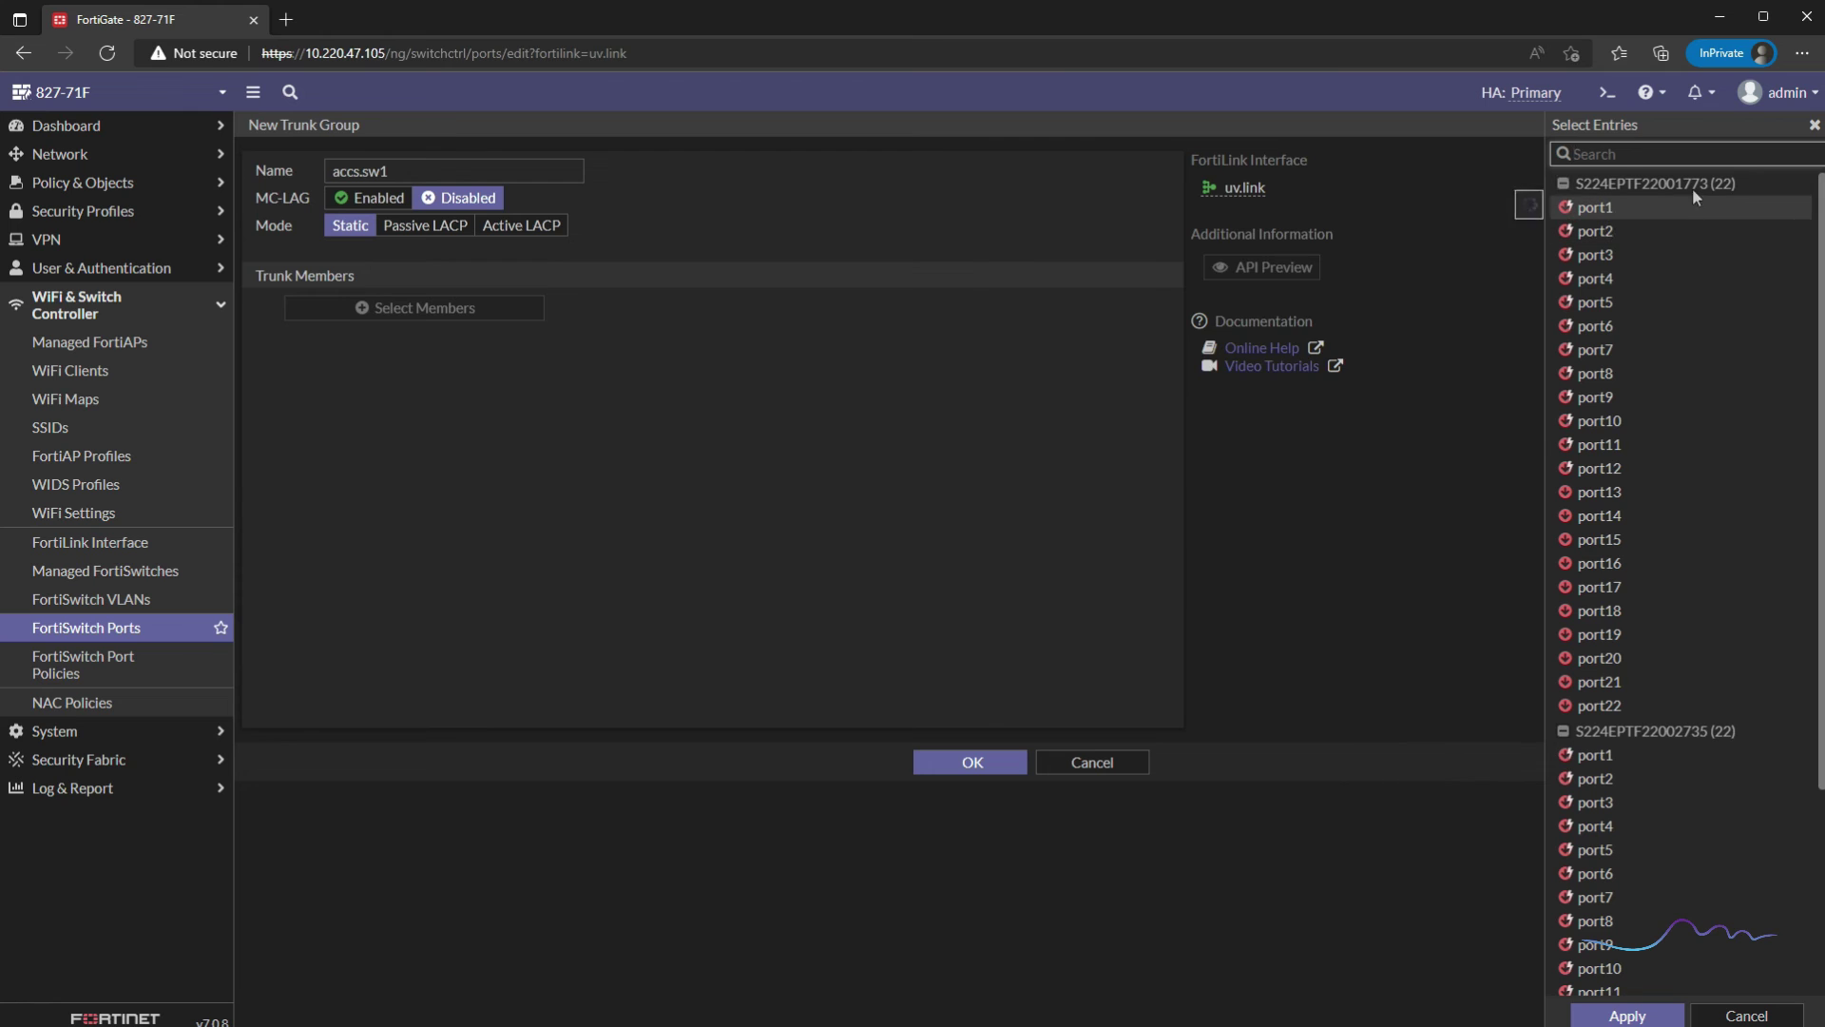
pyautogui.moveTo(1637, 211)
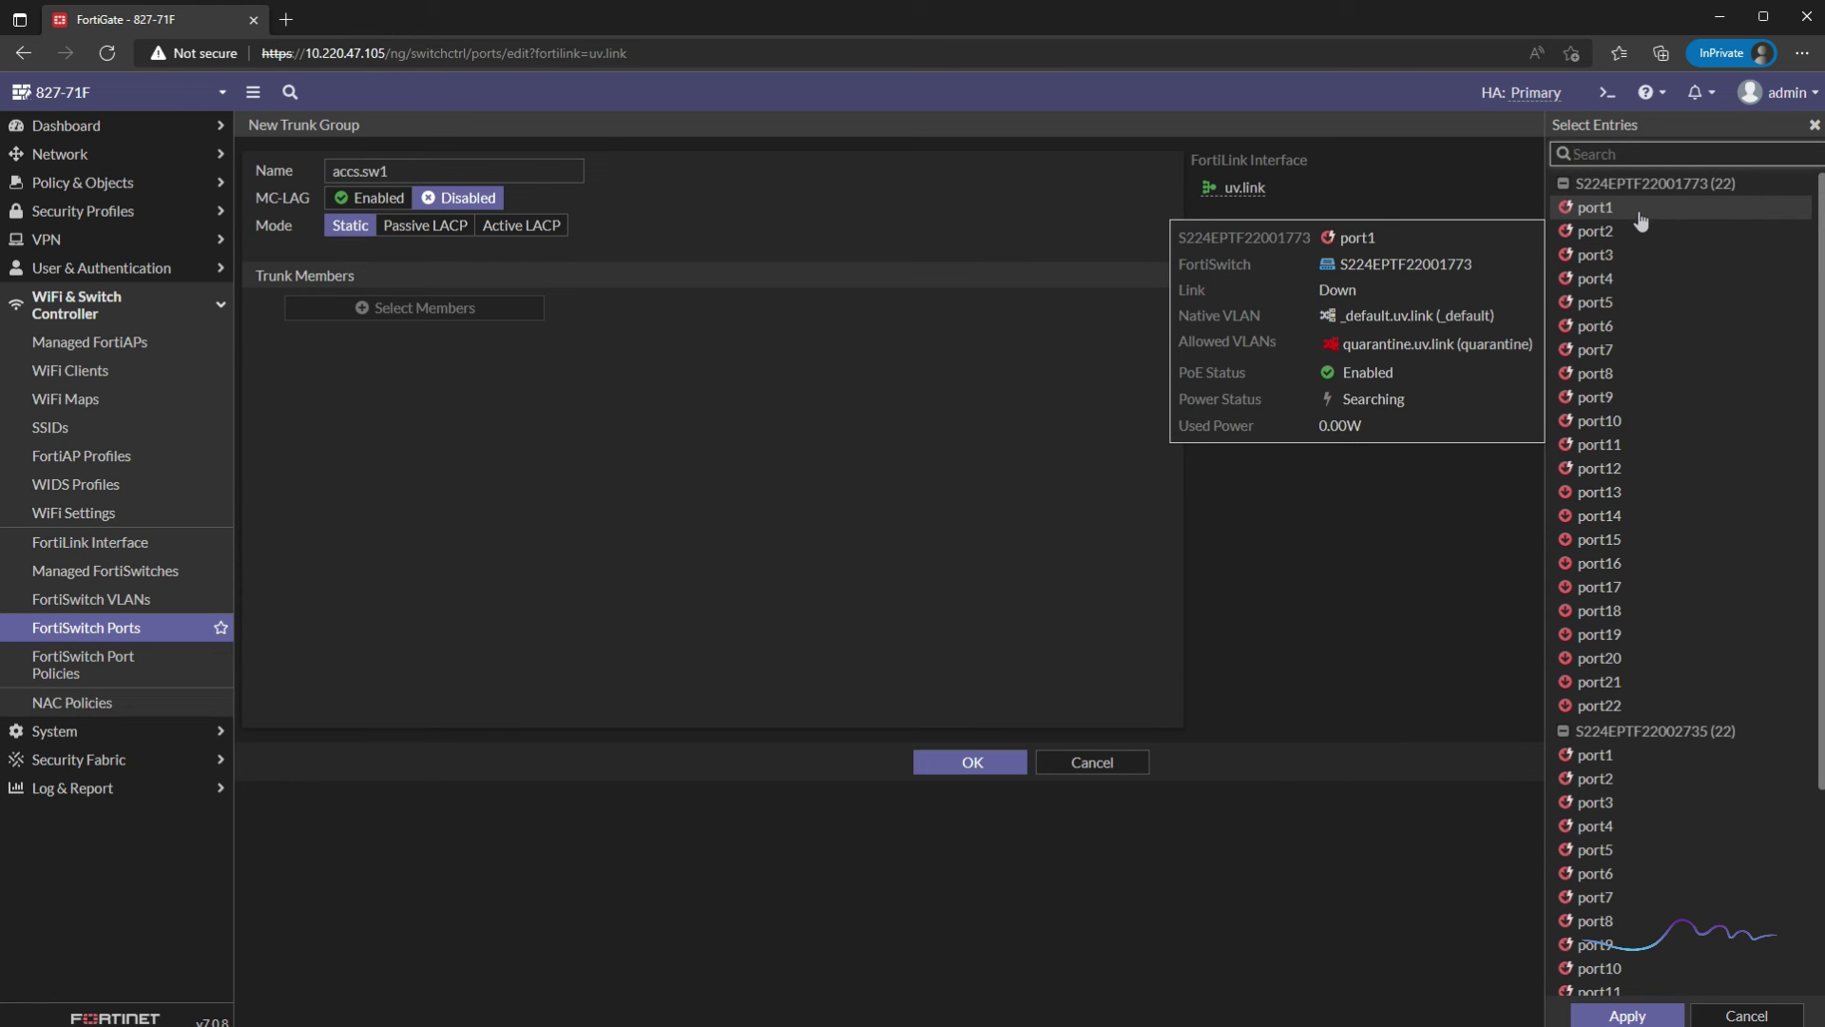
pyautogui.click(1639, 211)
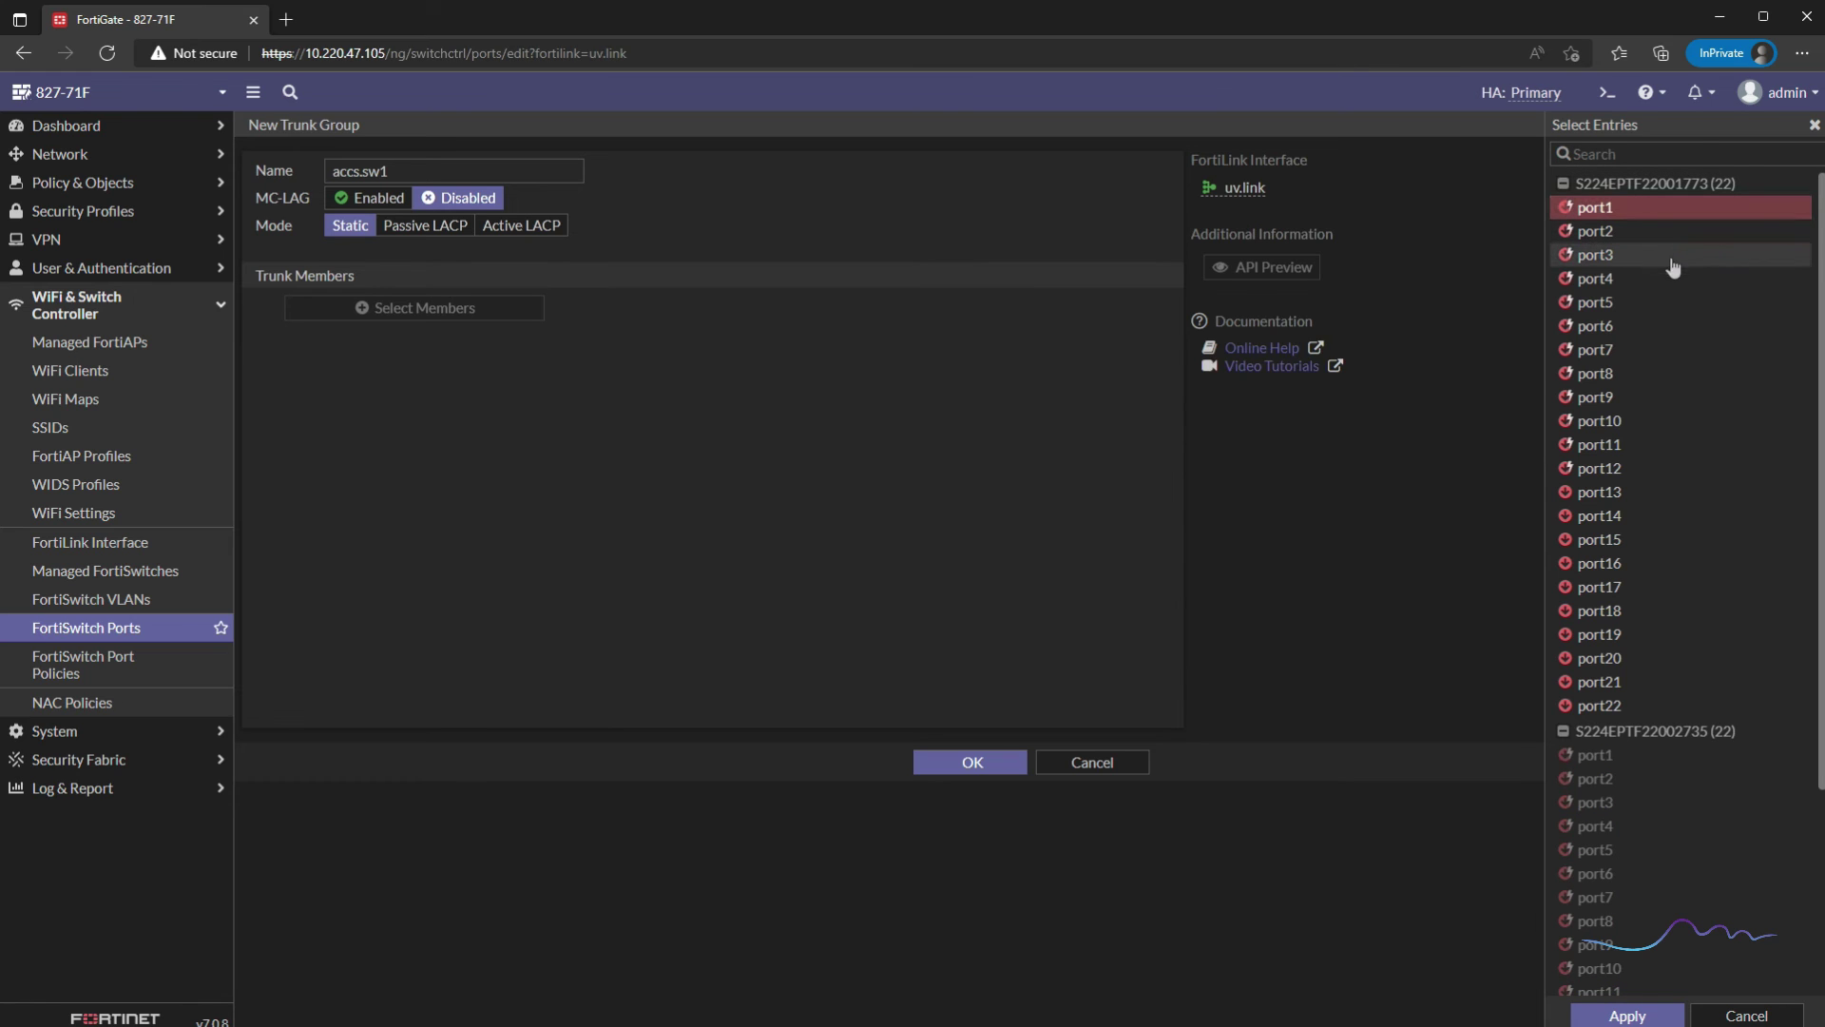
pyautogui.moveTo(1633, 748)
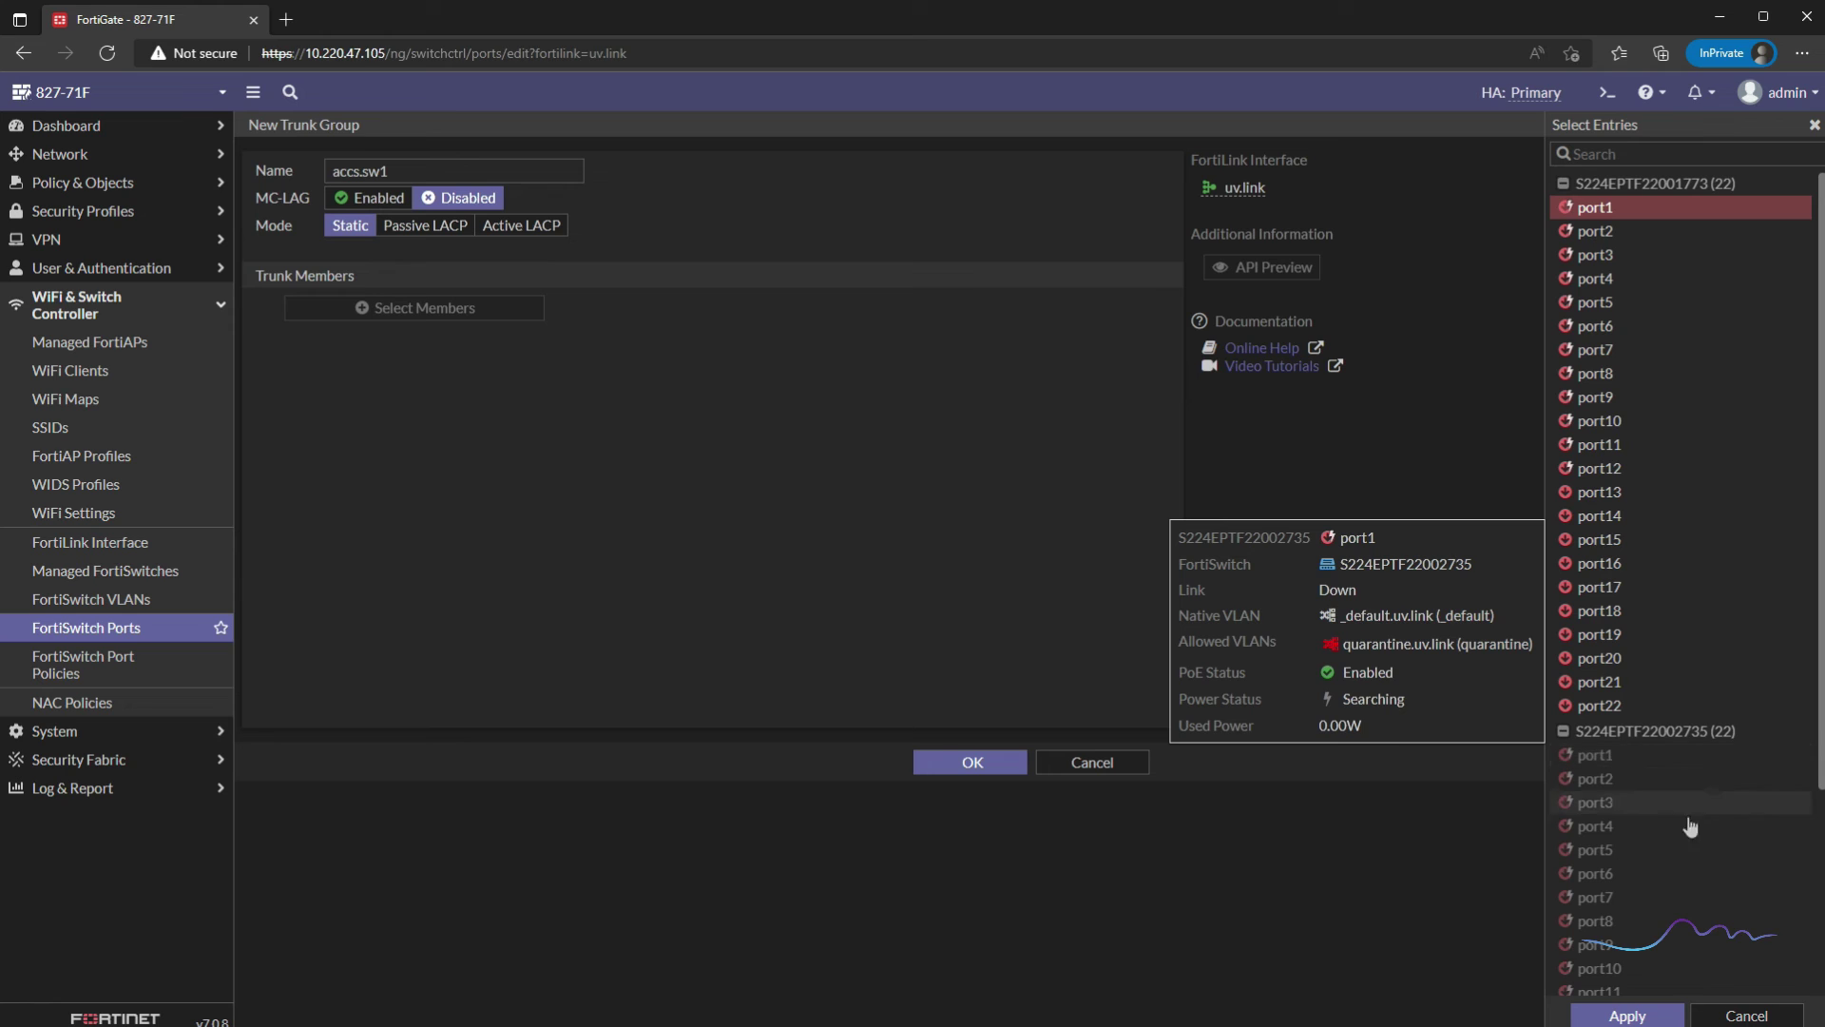
pyautogui.click(1746, 1015)
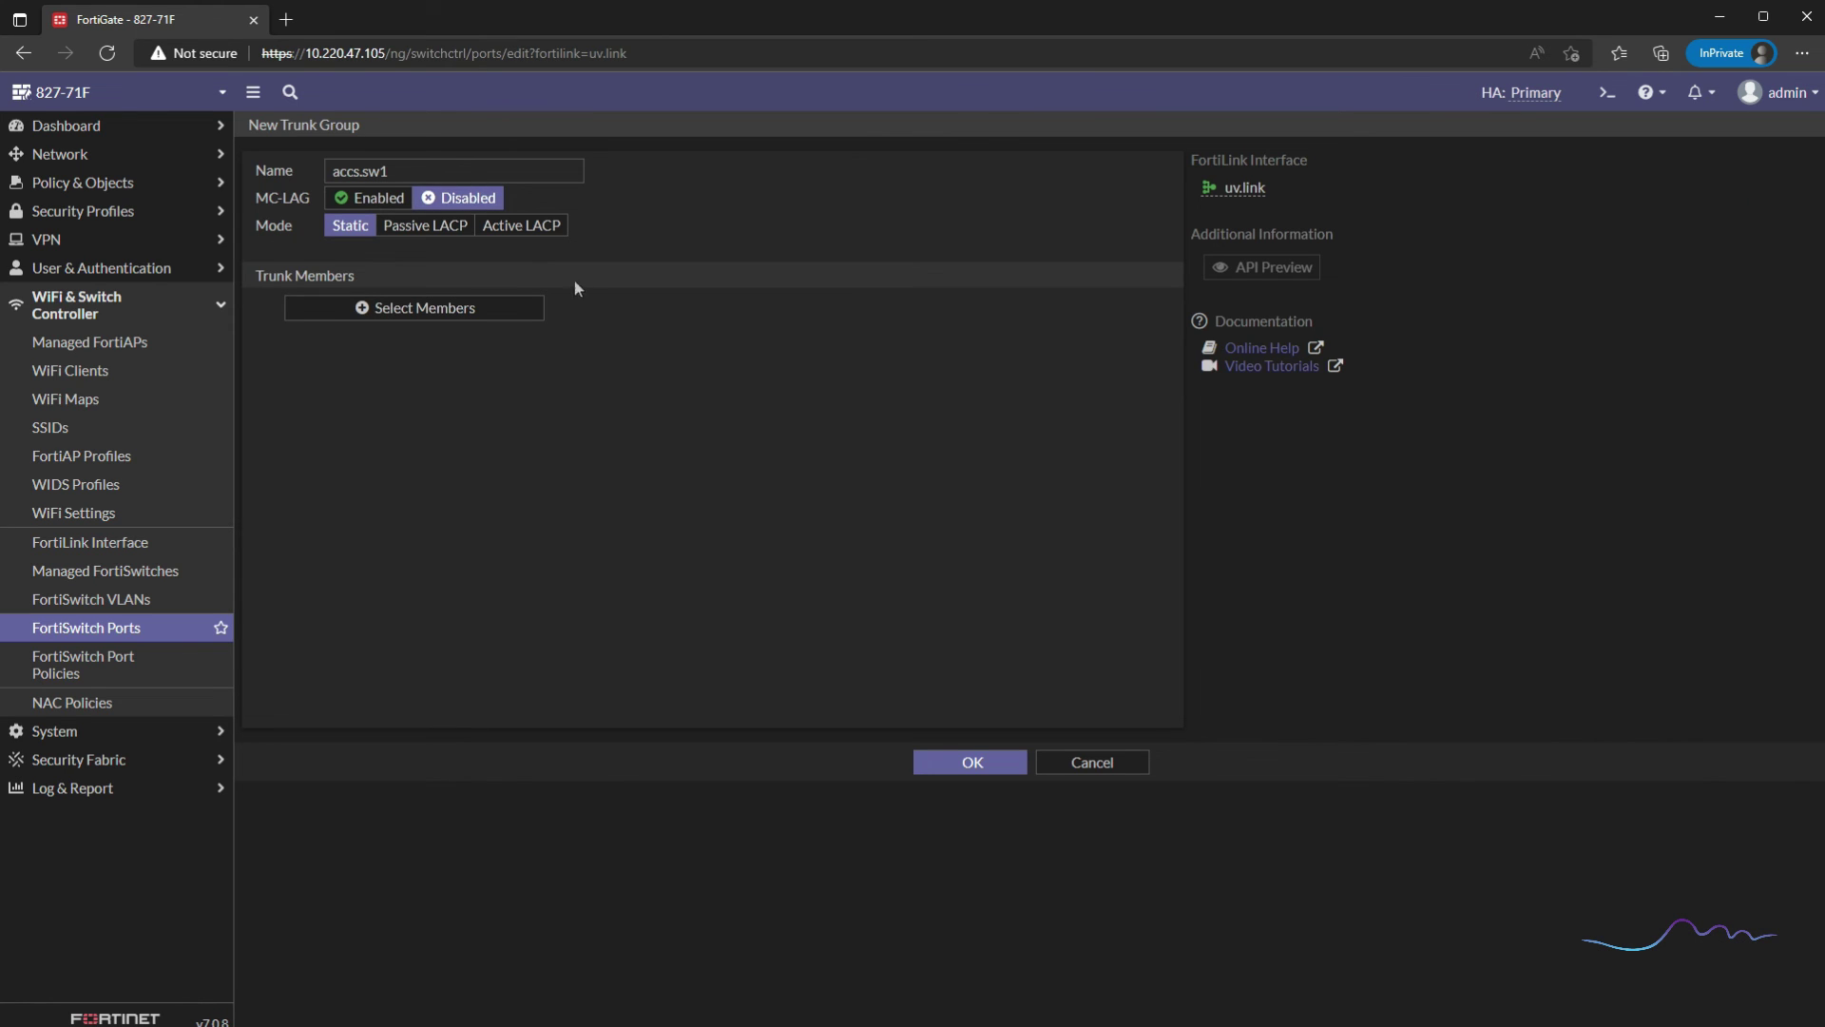
# Step: Enable MC-LAG in Active LACP mode, add port1 of both FortiSwitches as trunk members, and save the trunk group
pyautogui.click(378, 200)
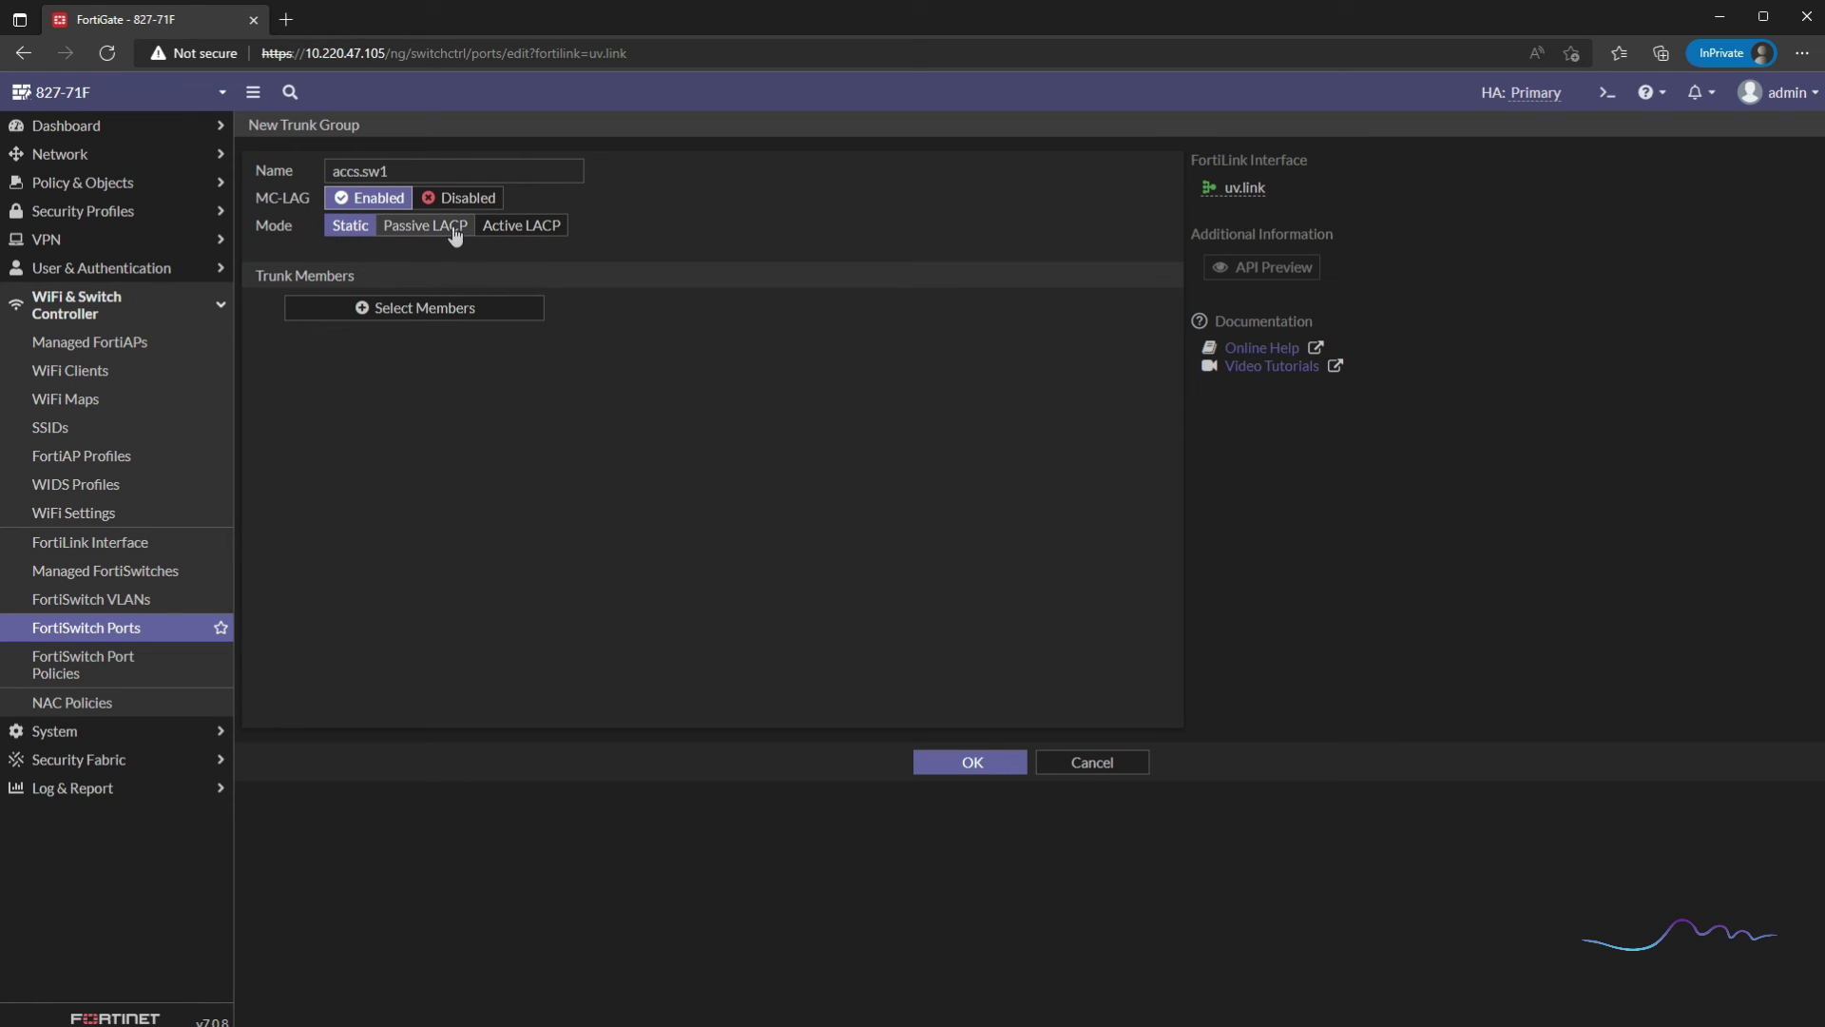
pyautogui.click(521, 226)
pyautogui.click(449, 307)
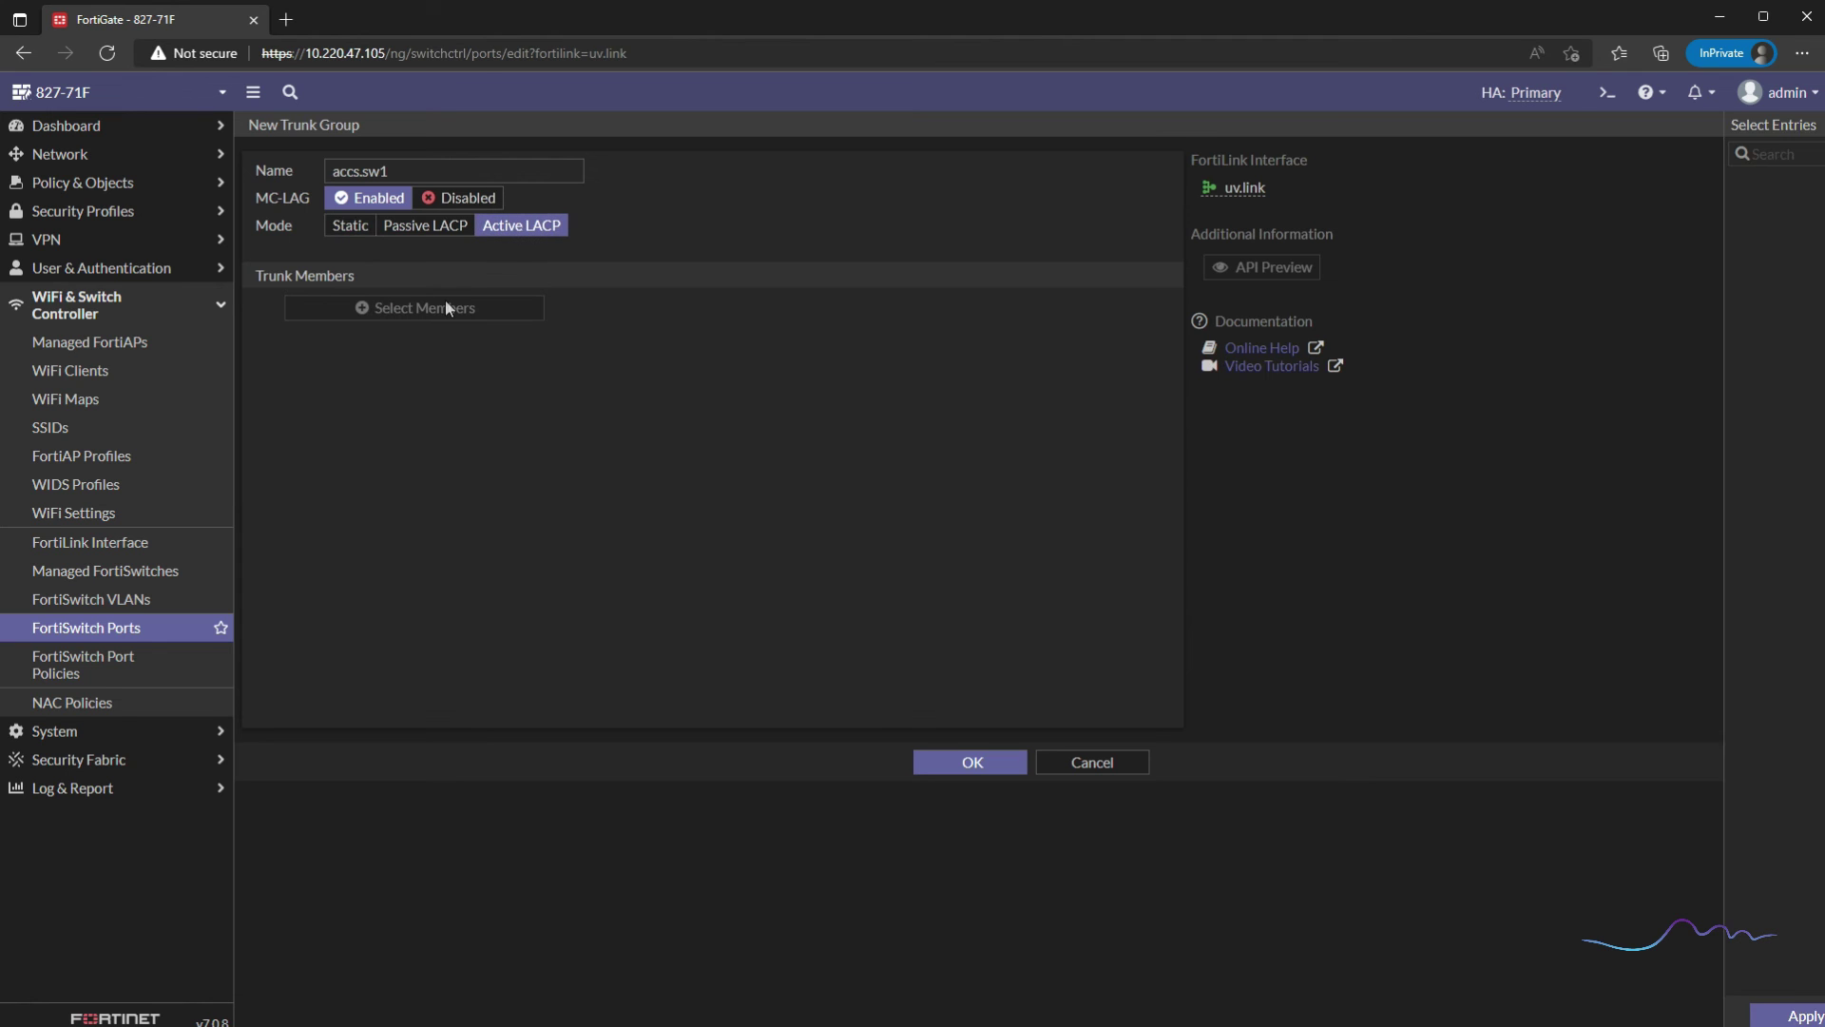
pyautogui.click(1634, 208)
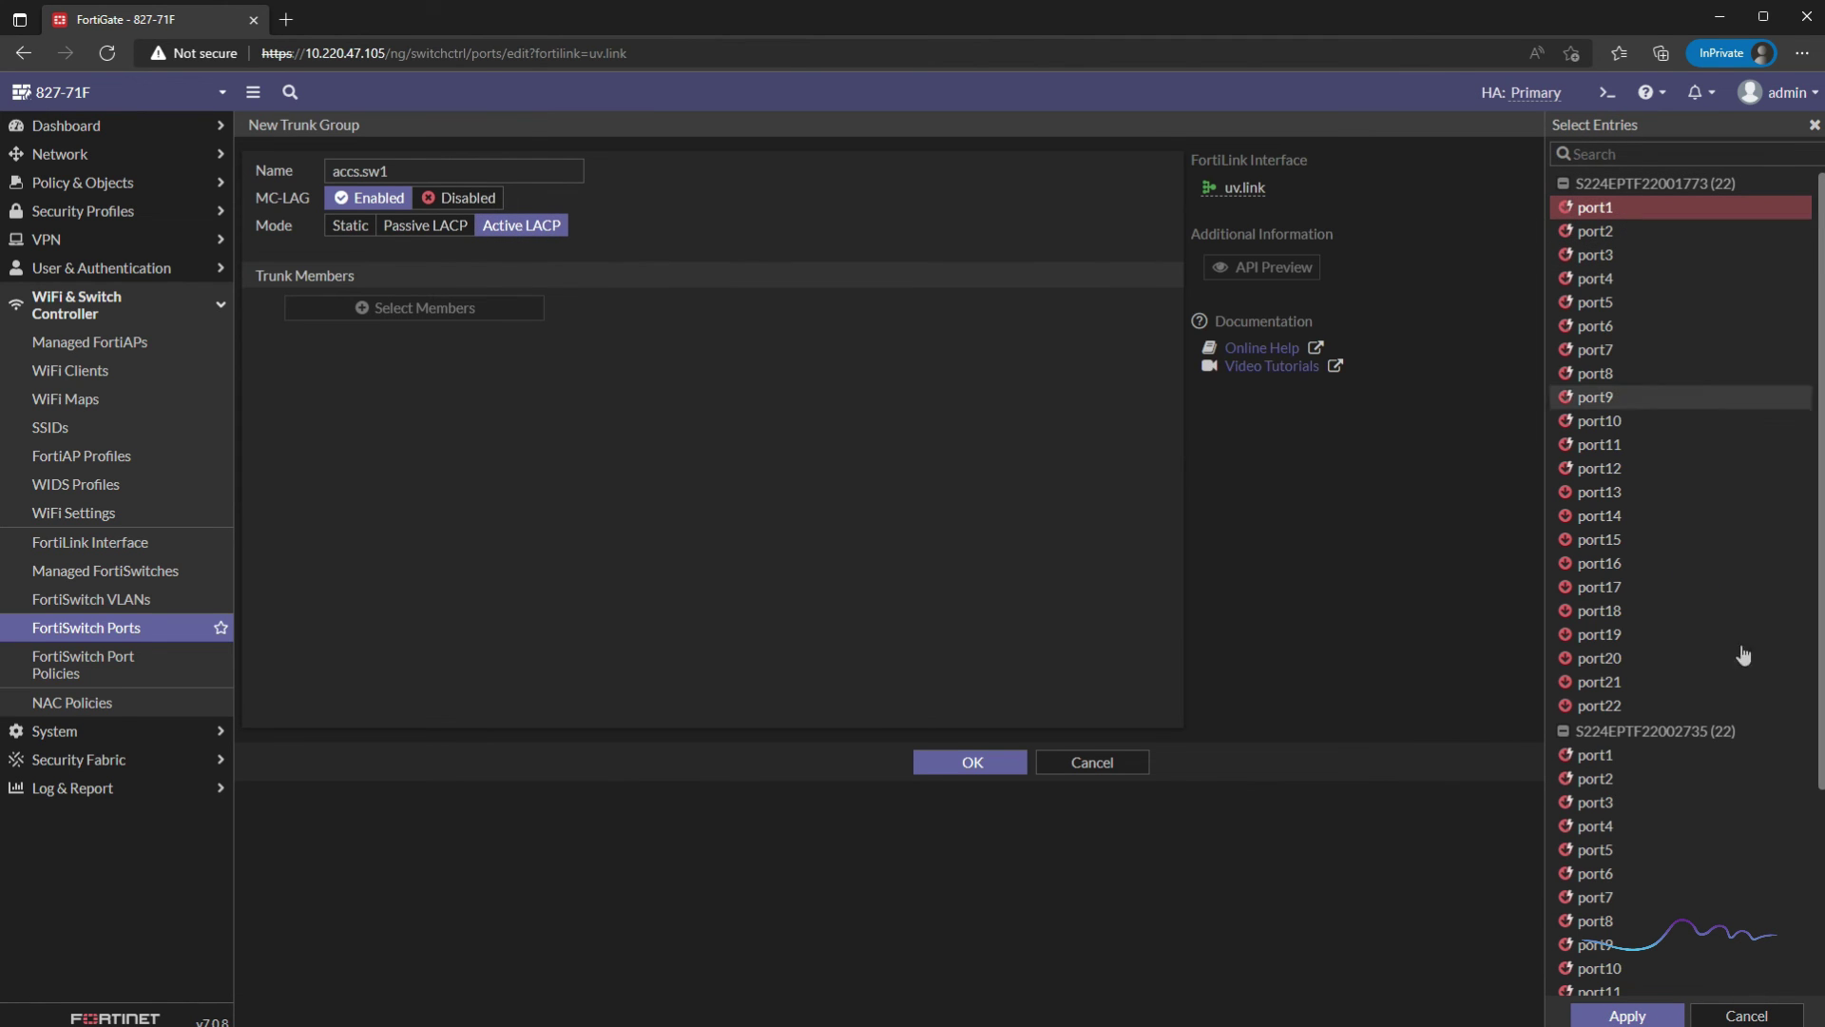
pyautogui.click(1628, 1015)
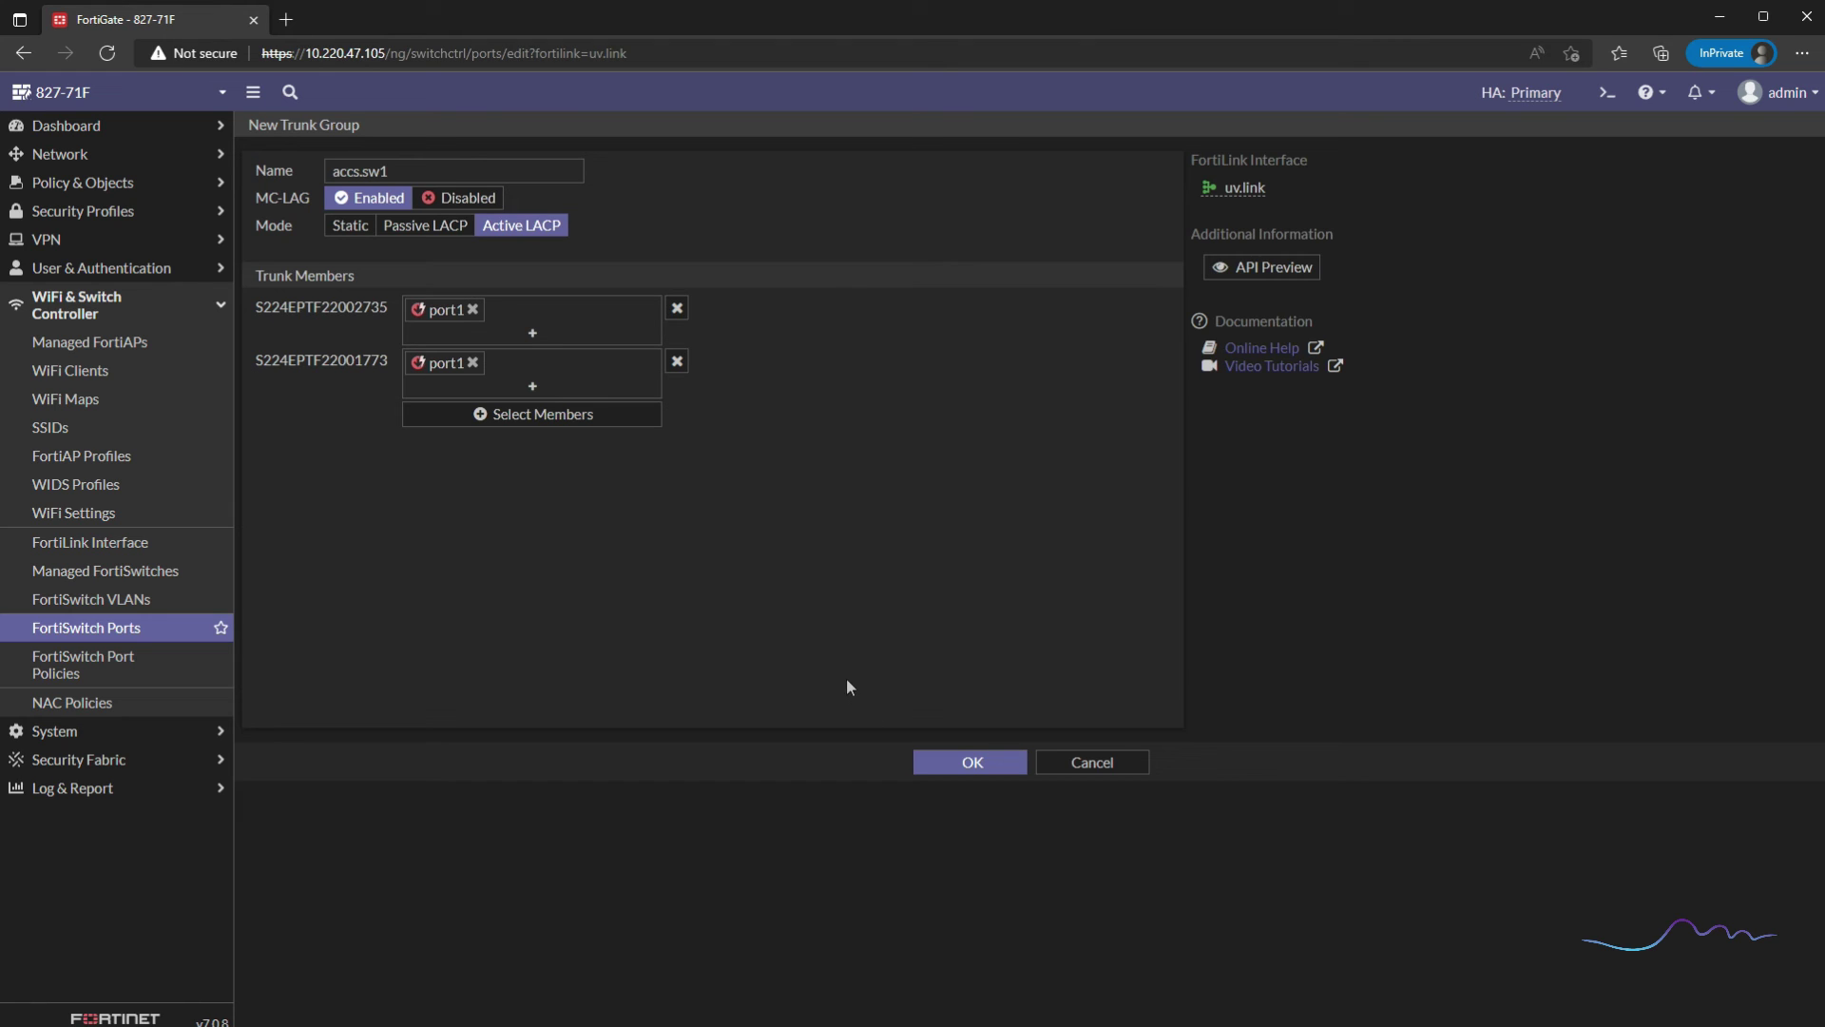
pyautogui.click(971, 766)
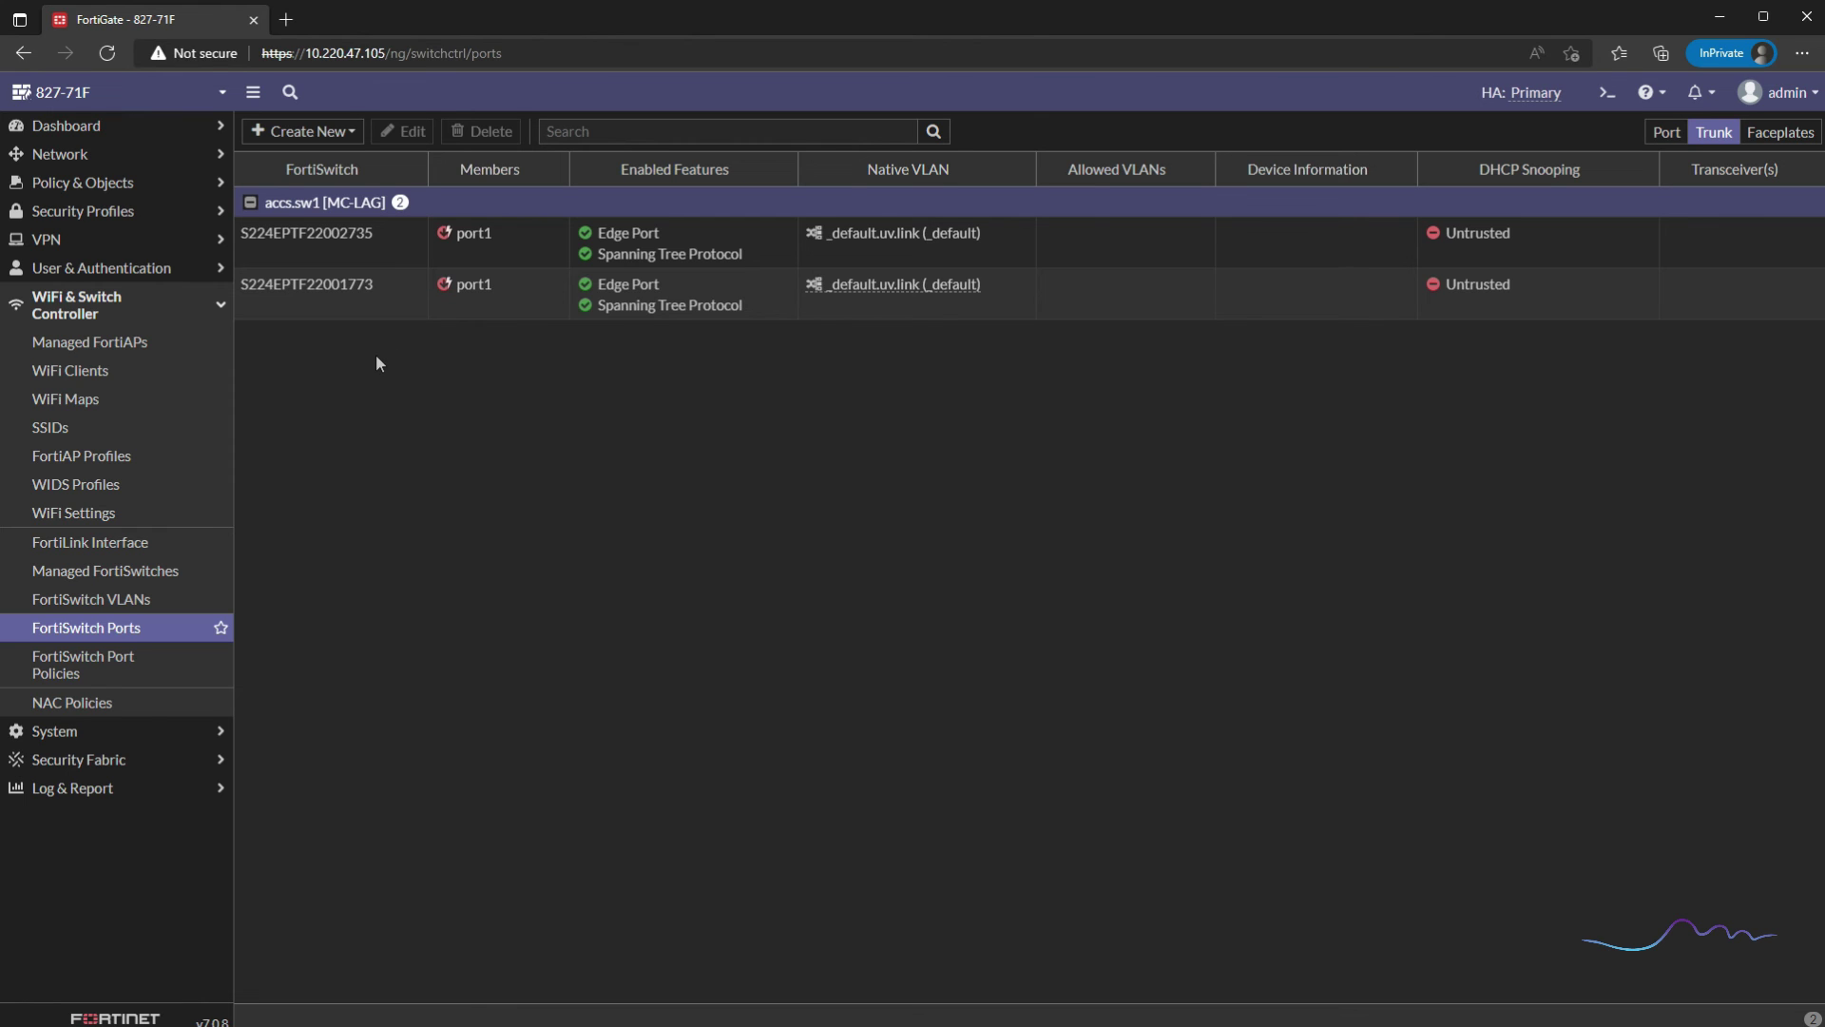
# Step: Edit the accs.sw1 trunk group to add port2 of both FortiSwitches as members, and save it
pyautogui.doubleClick(458, 236)
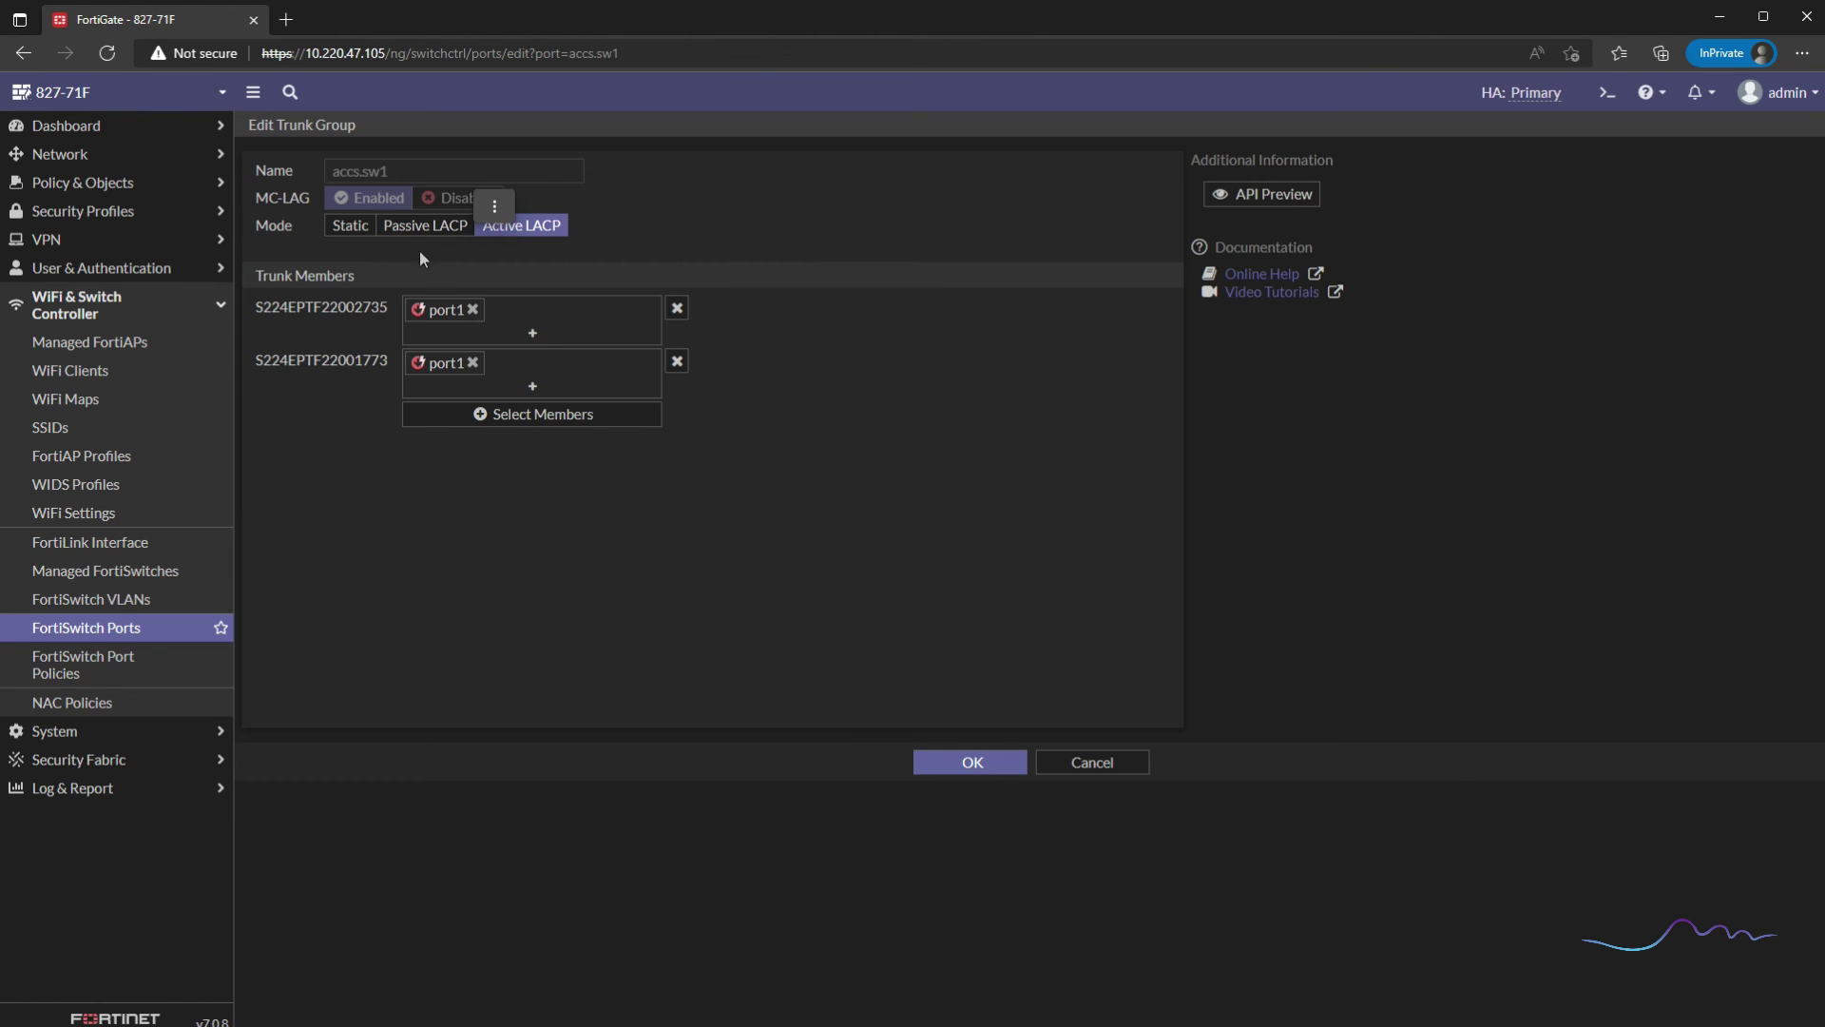
pyautogui.click(532, 333)
pyautogui.click(1031, 249)
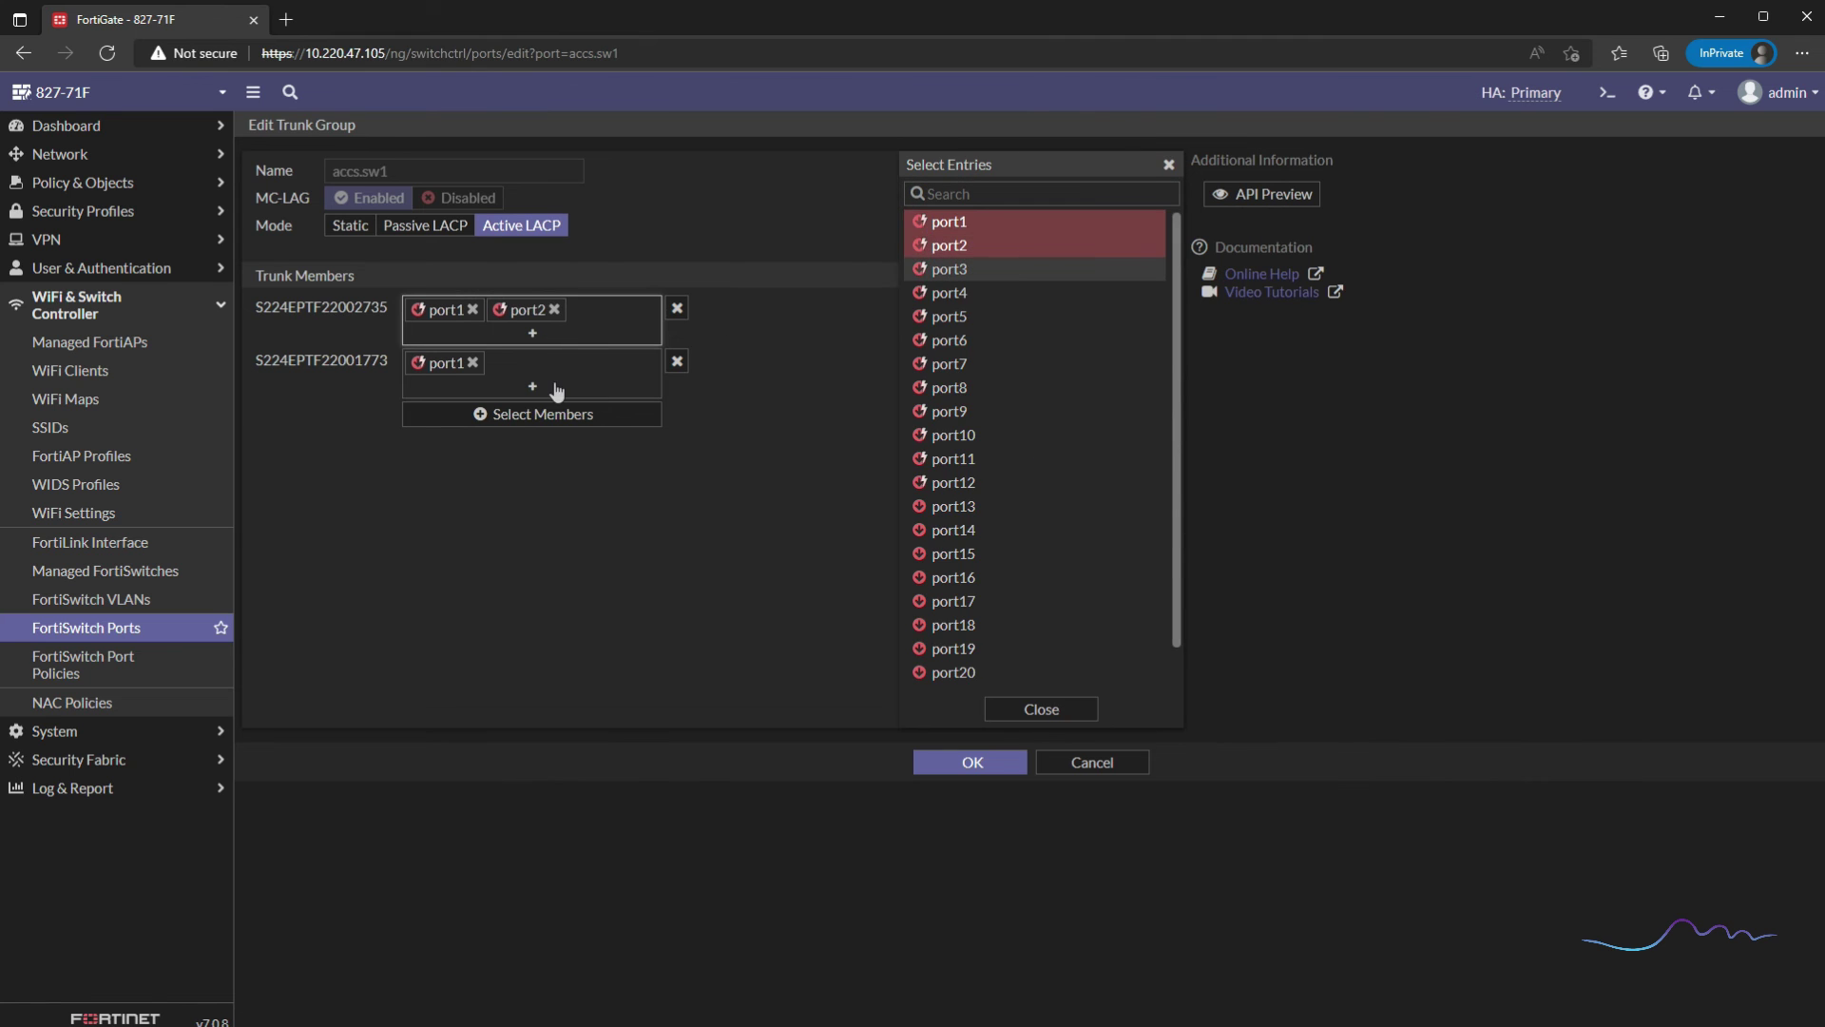
pyautogui.click(549, 386)
pyautogui.click(995, 247)
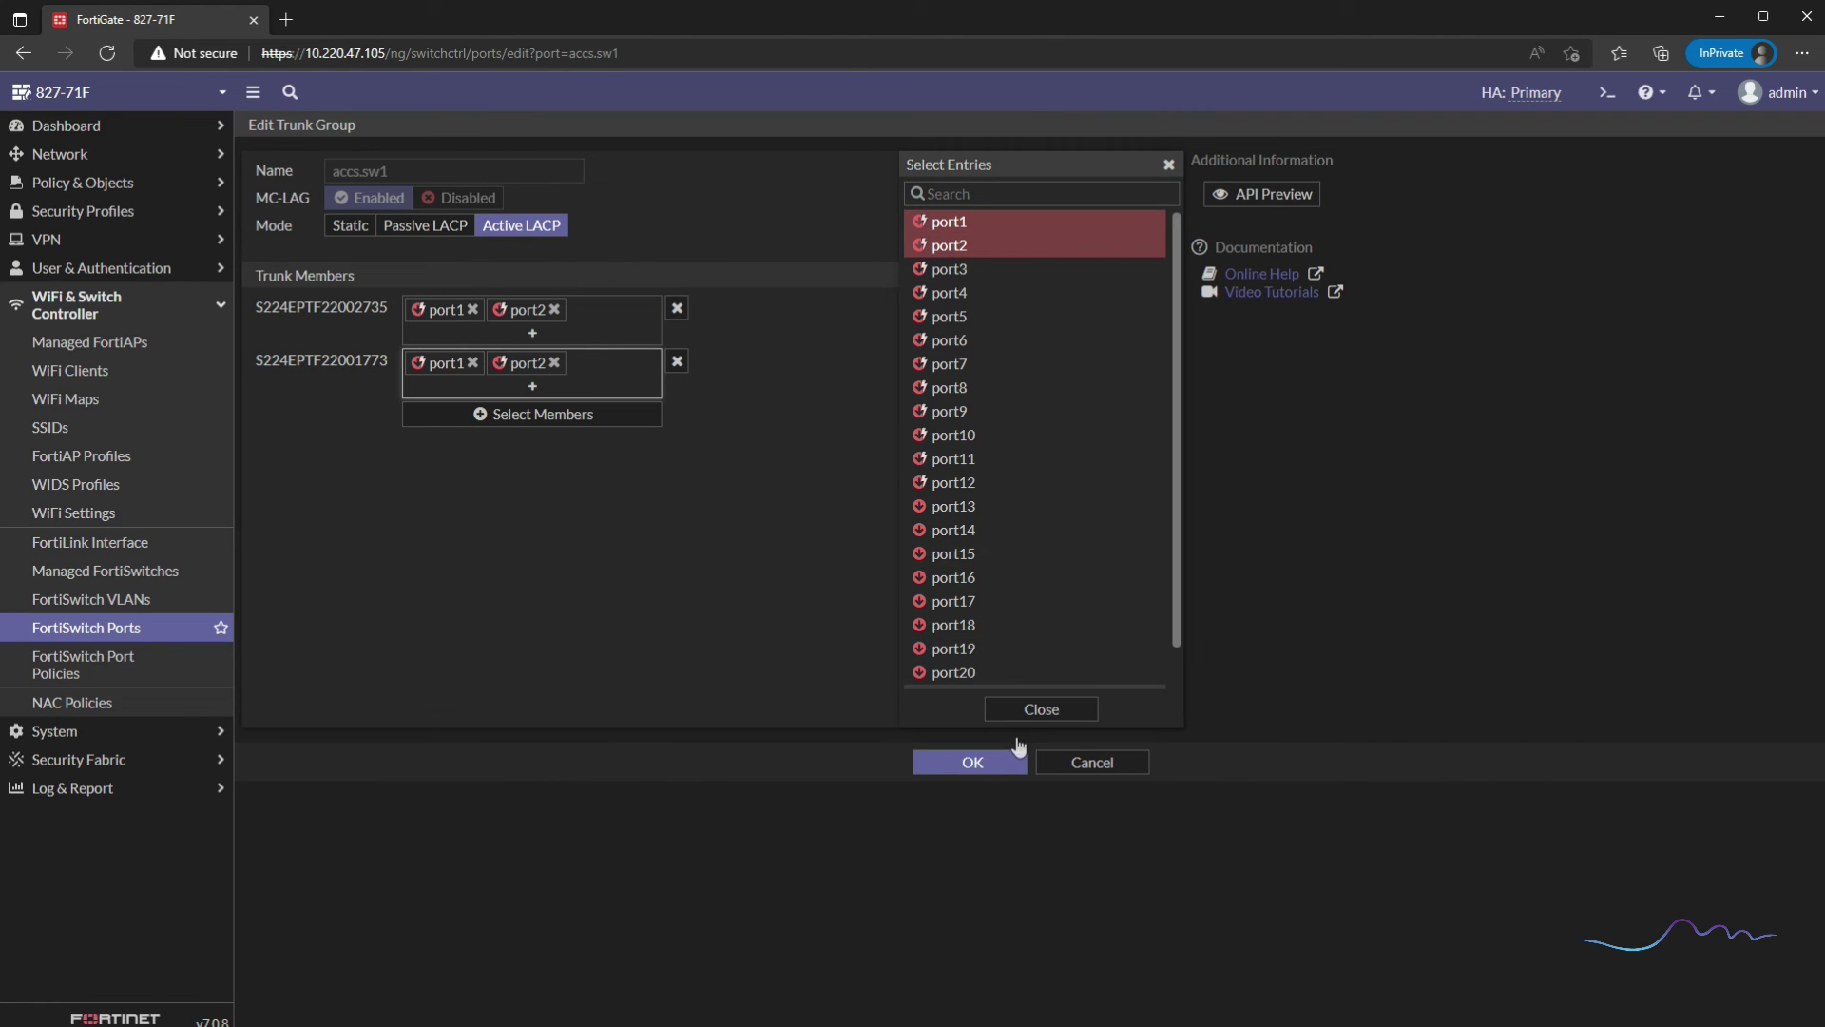
pyautogui.click(982, 764)
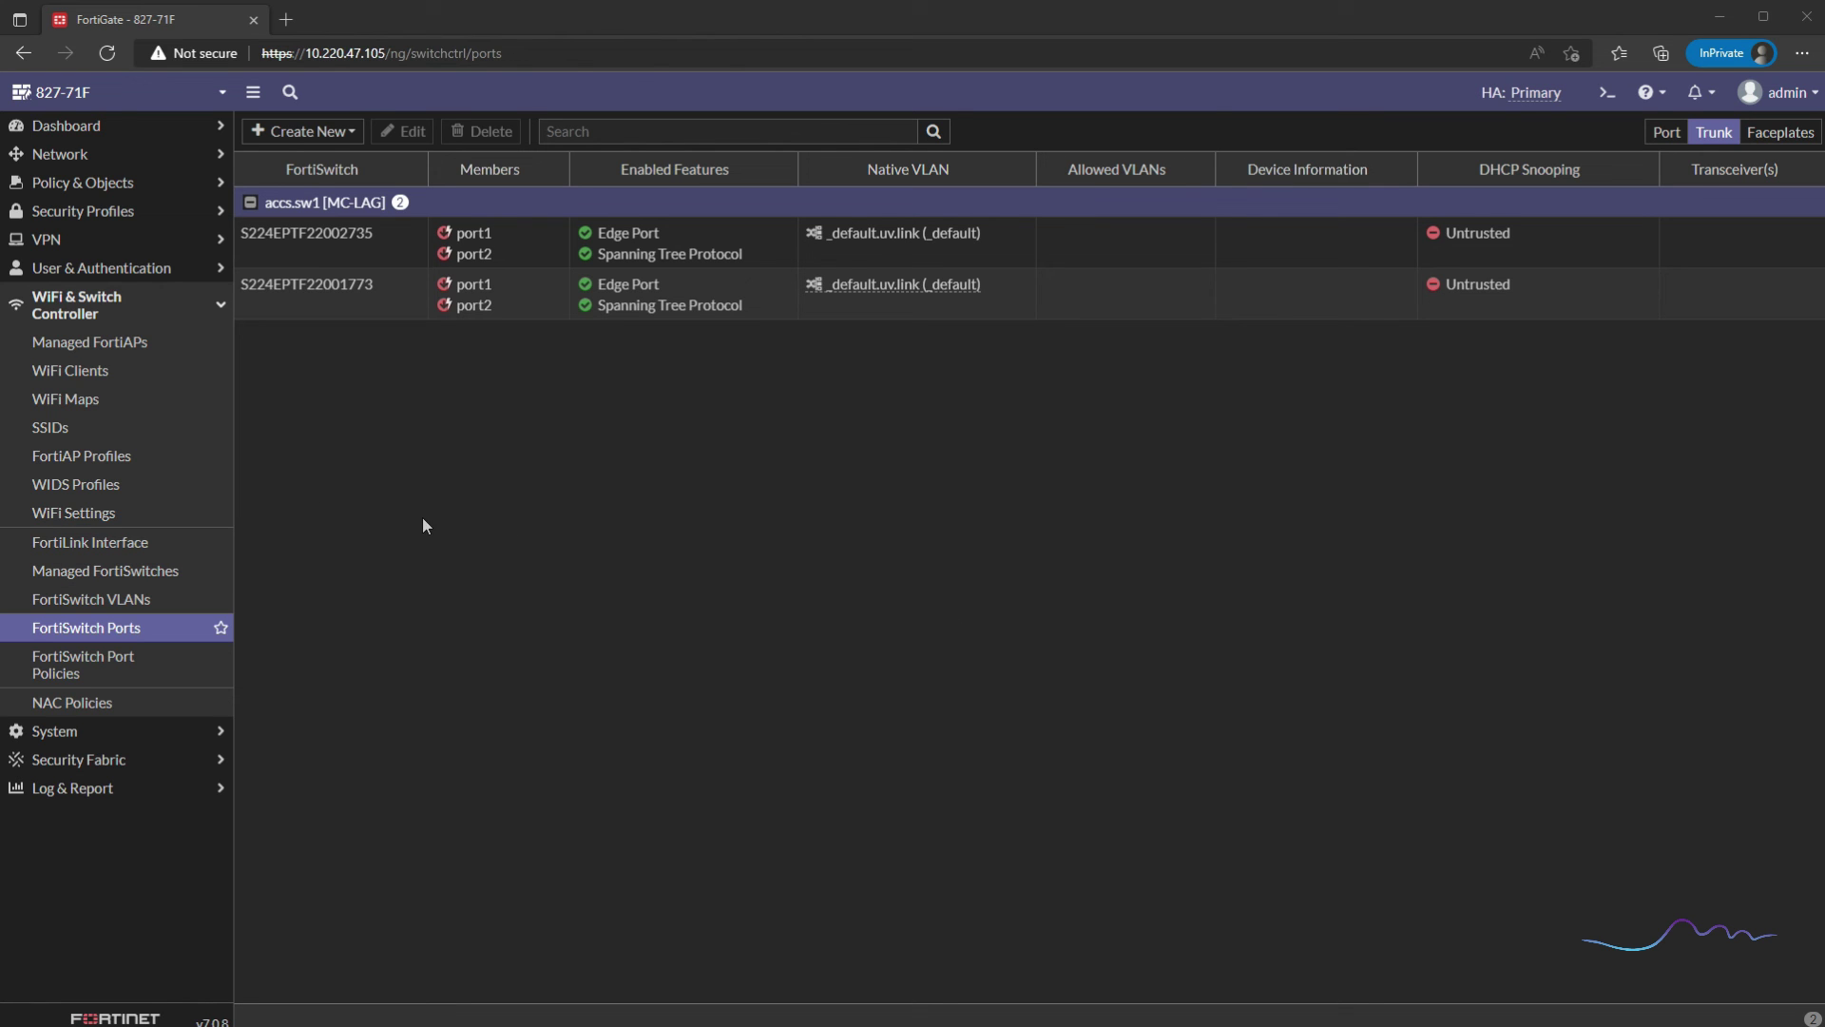
# Step: Start a new FortiSwitch VLAN interface named vdi.access with VLAN ID 110
pyautogui.click(169, 595)
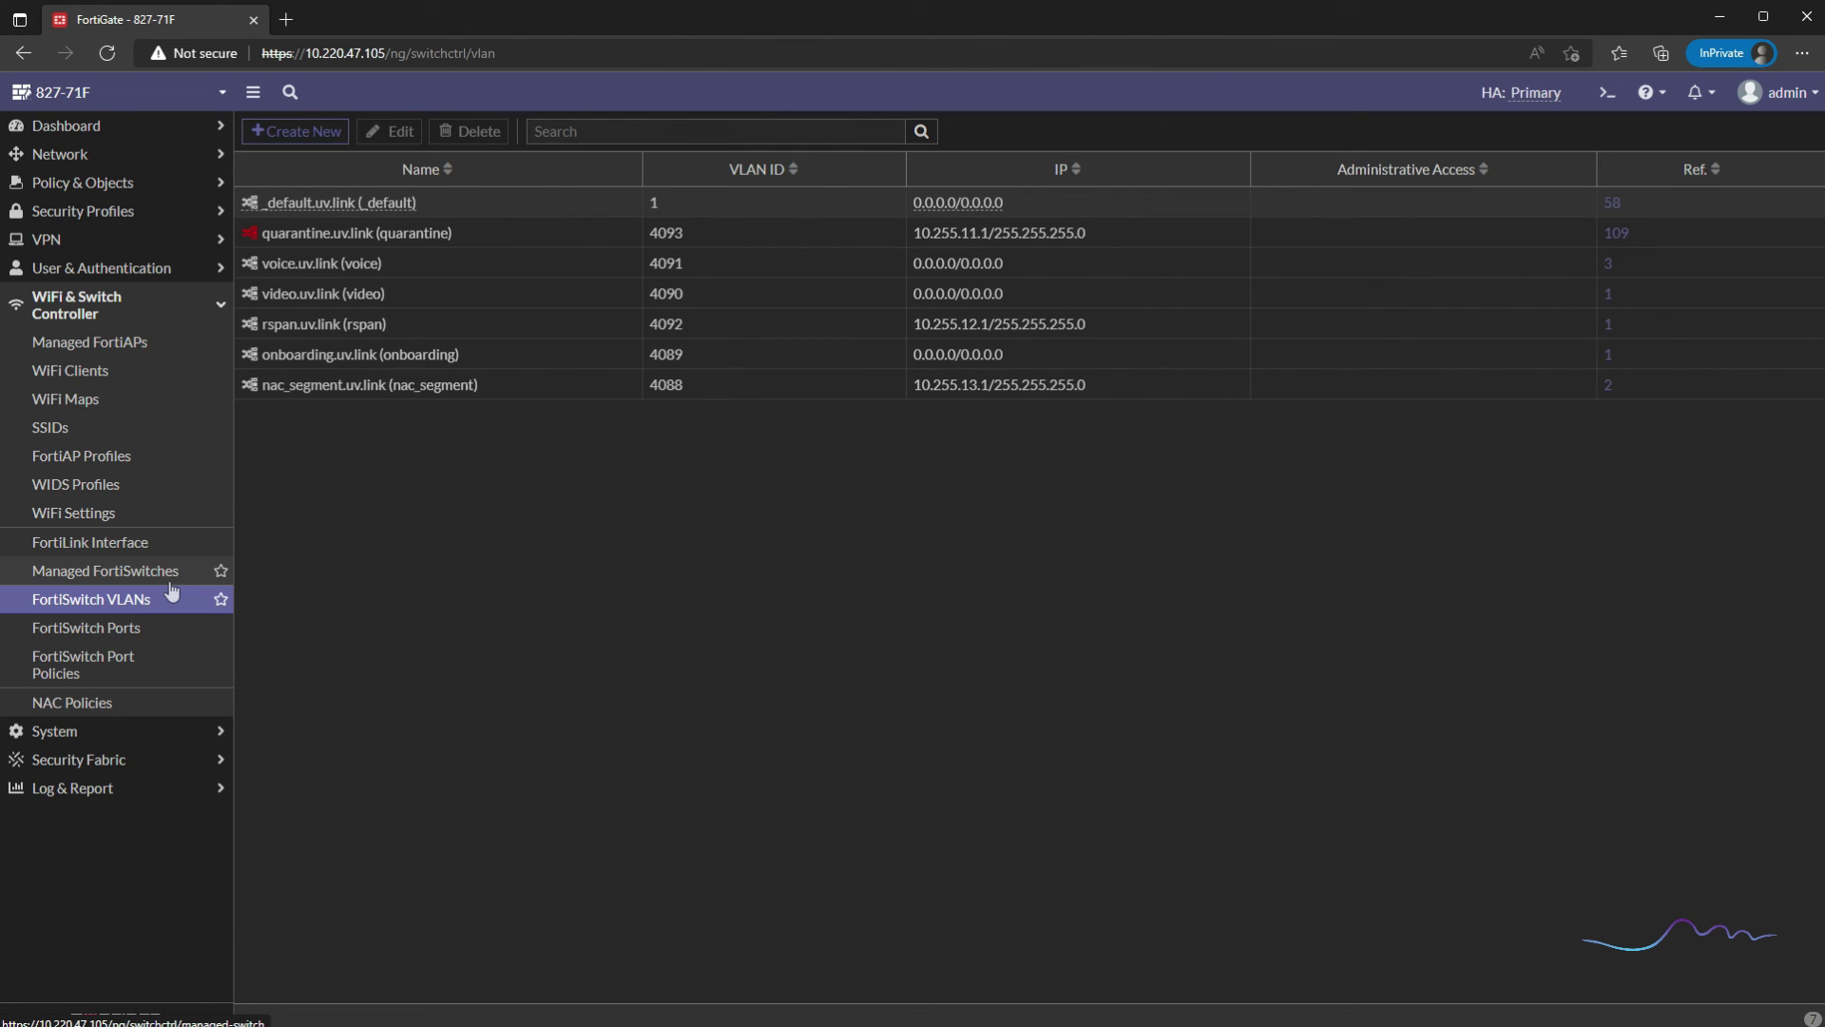
pyautogui.click(292, 136)
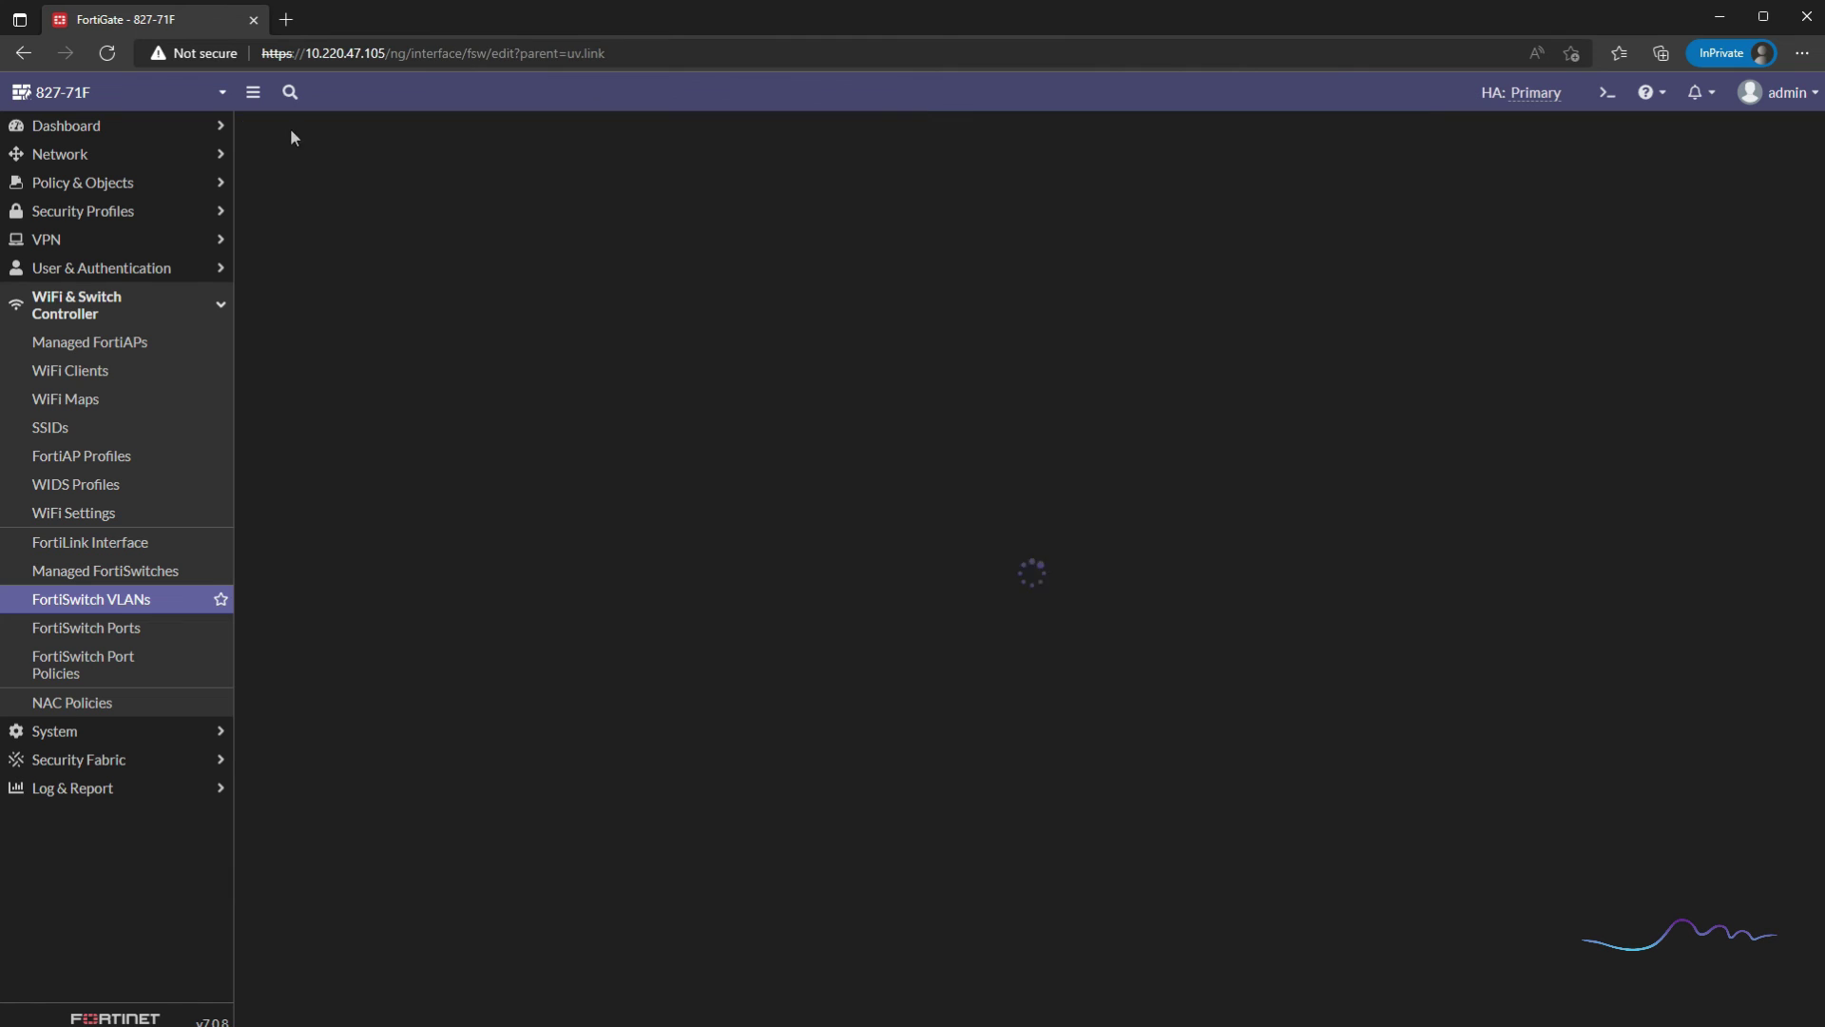
pyautogui.click(469, 176)
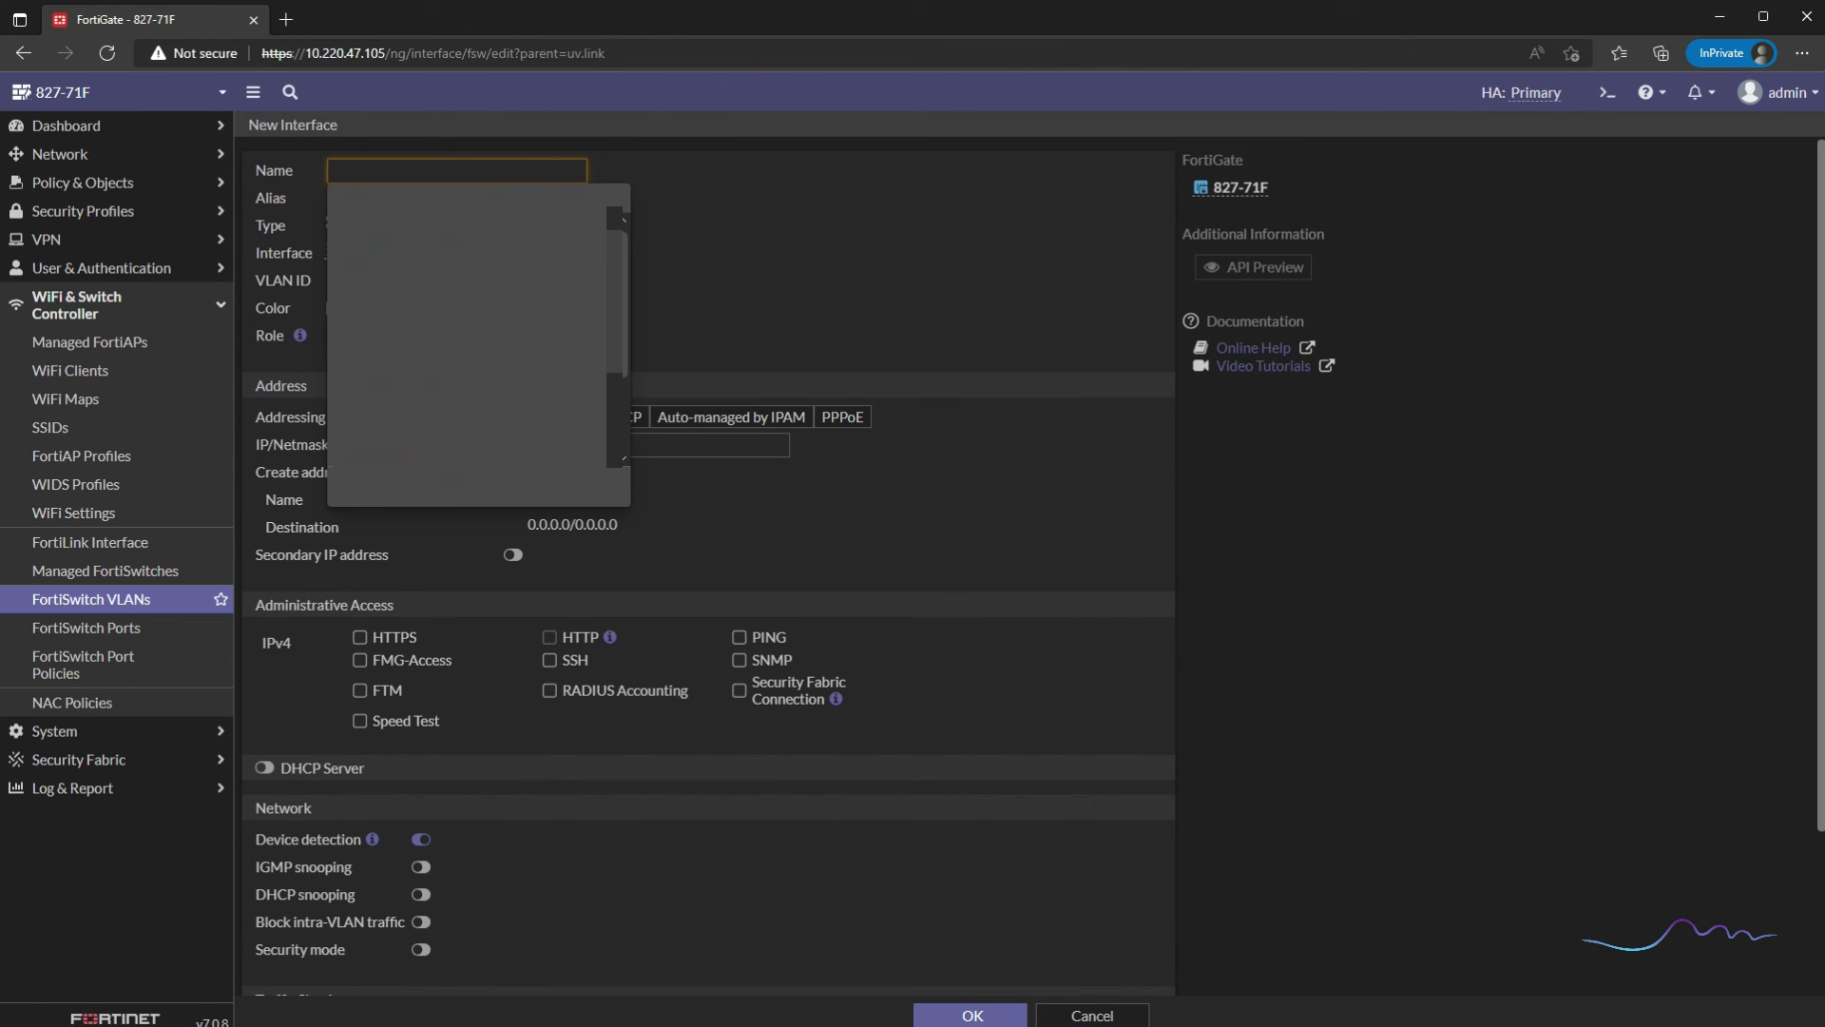
pyautogui.write('vdi.acces')
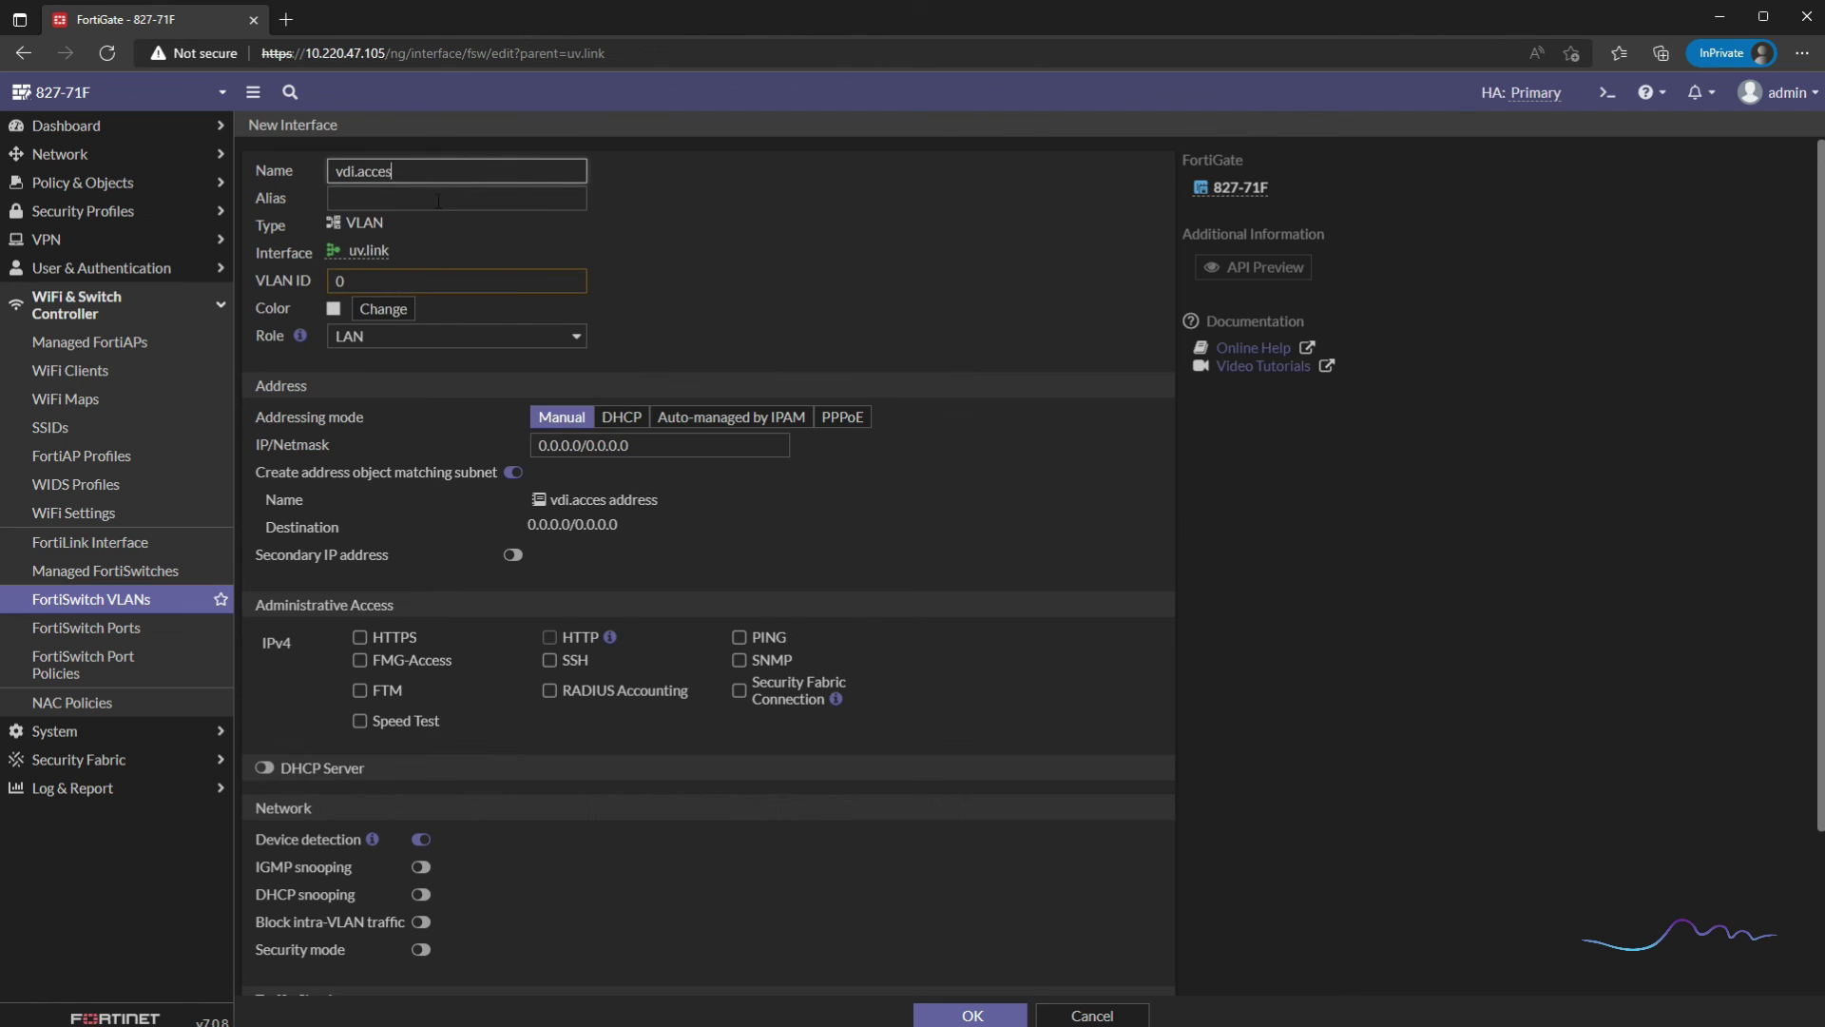
pyautogui.write('s')
pyautogui.click(457, 280)
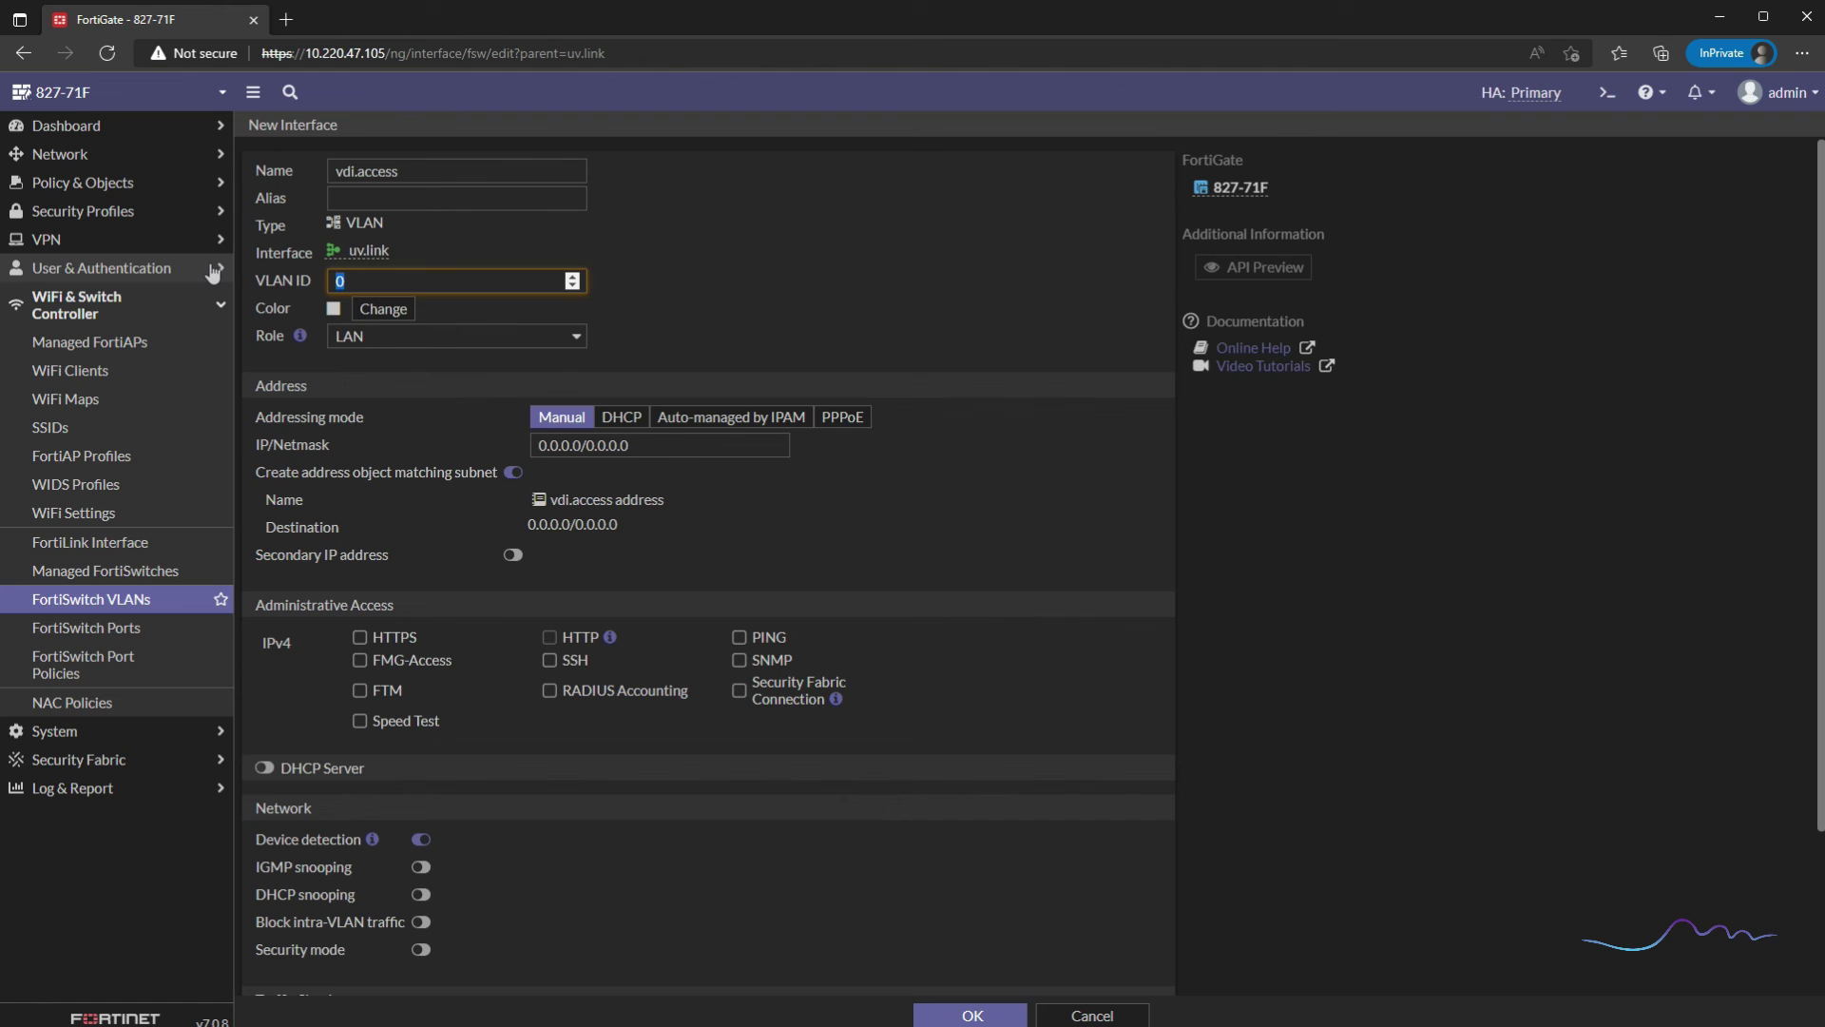
pyautogui.write('110')
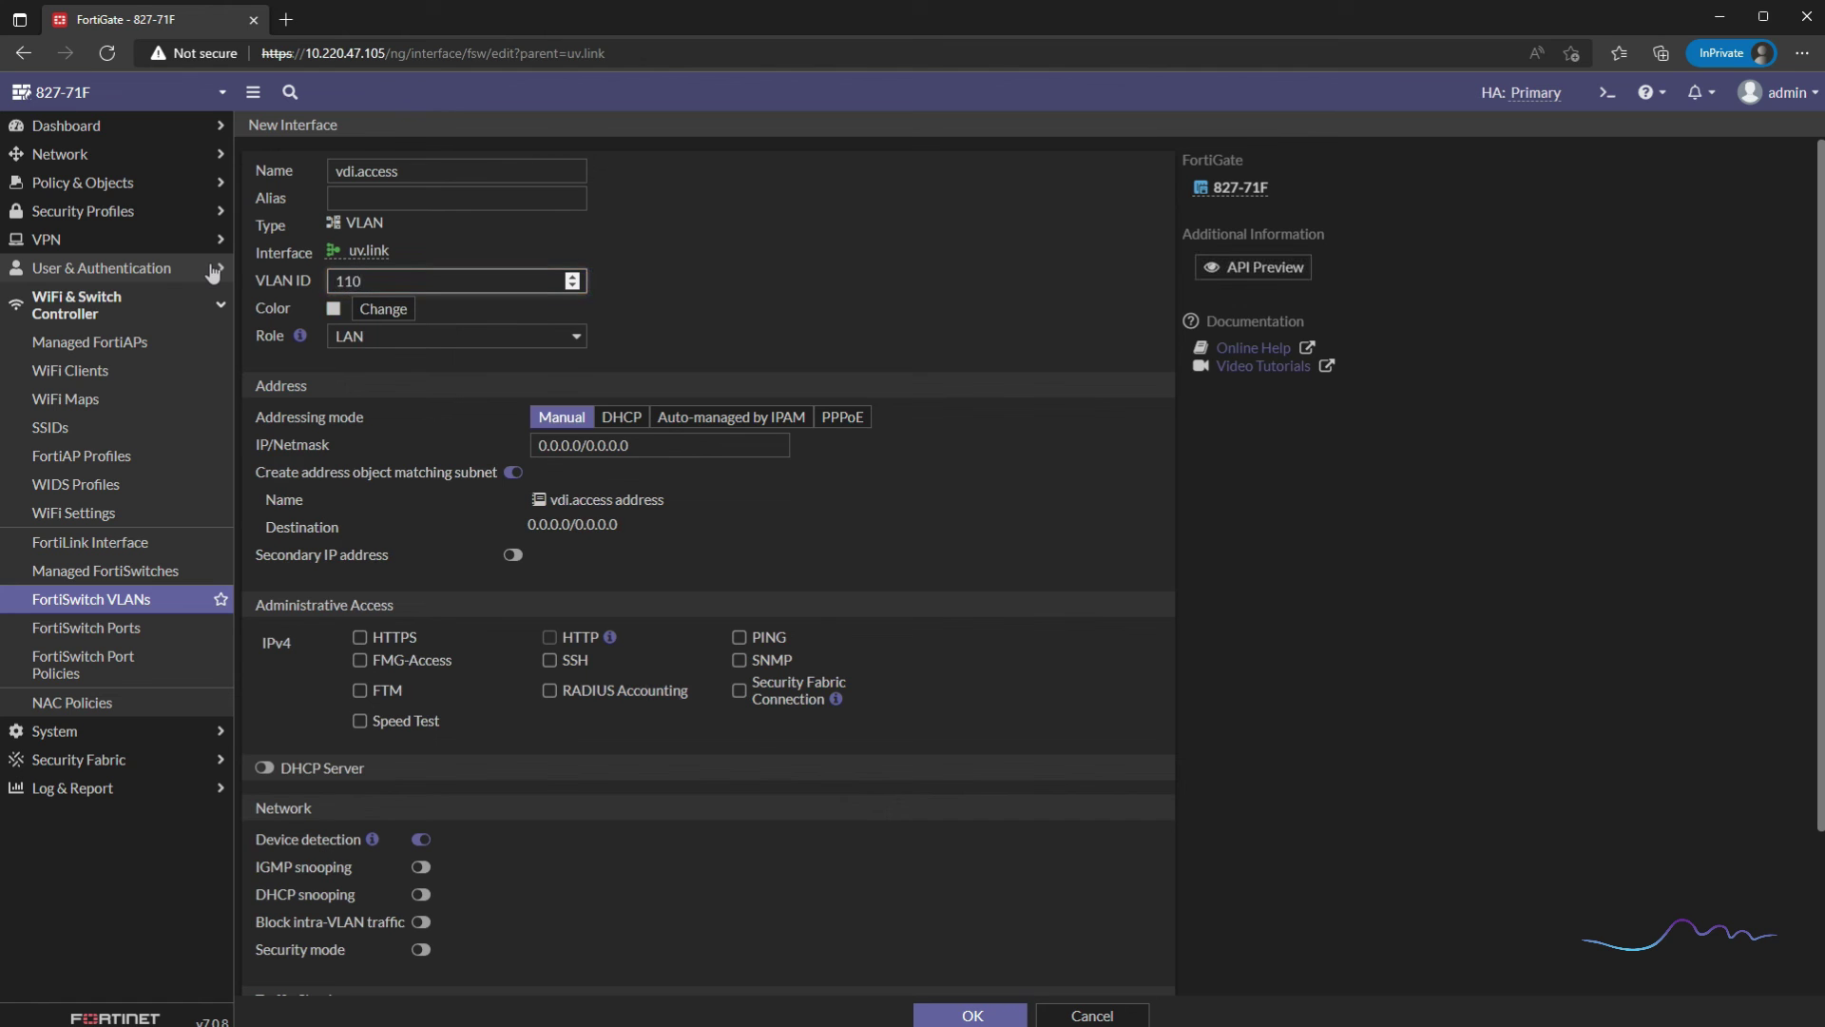
# Step: Set the vdi.access interface's IP/Netmask to 10.201.0.1/24
pyautogui.click(665, 446)
pyautogui.write('10')
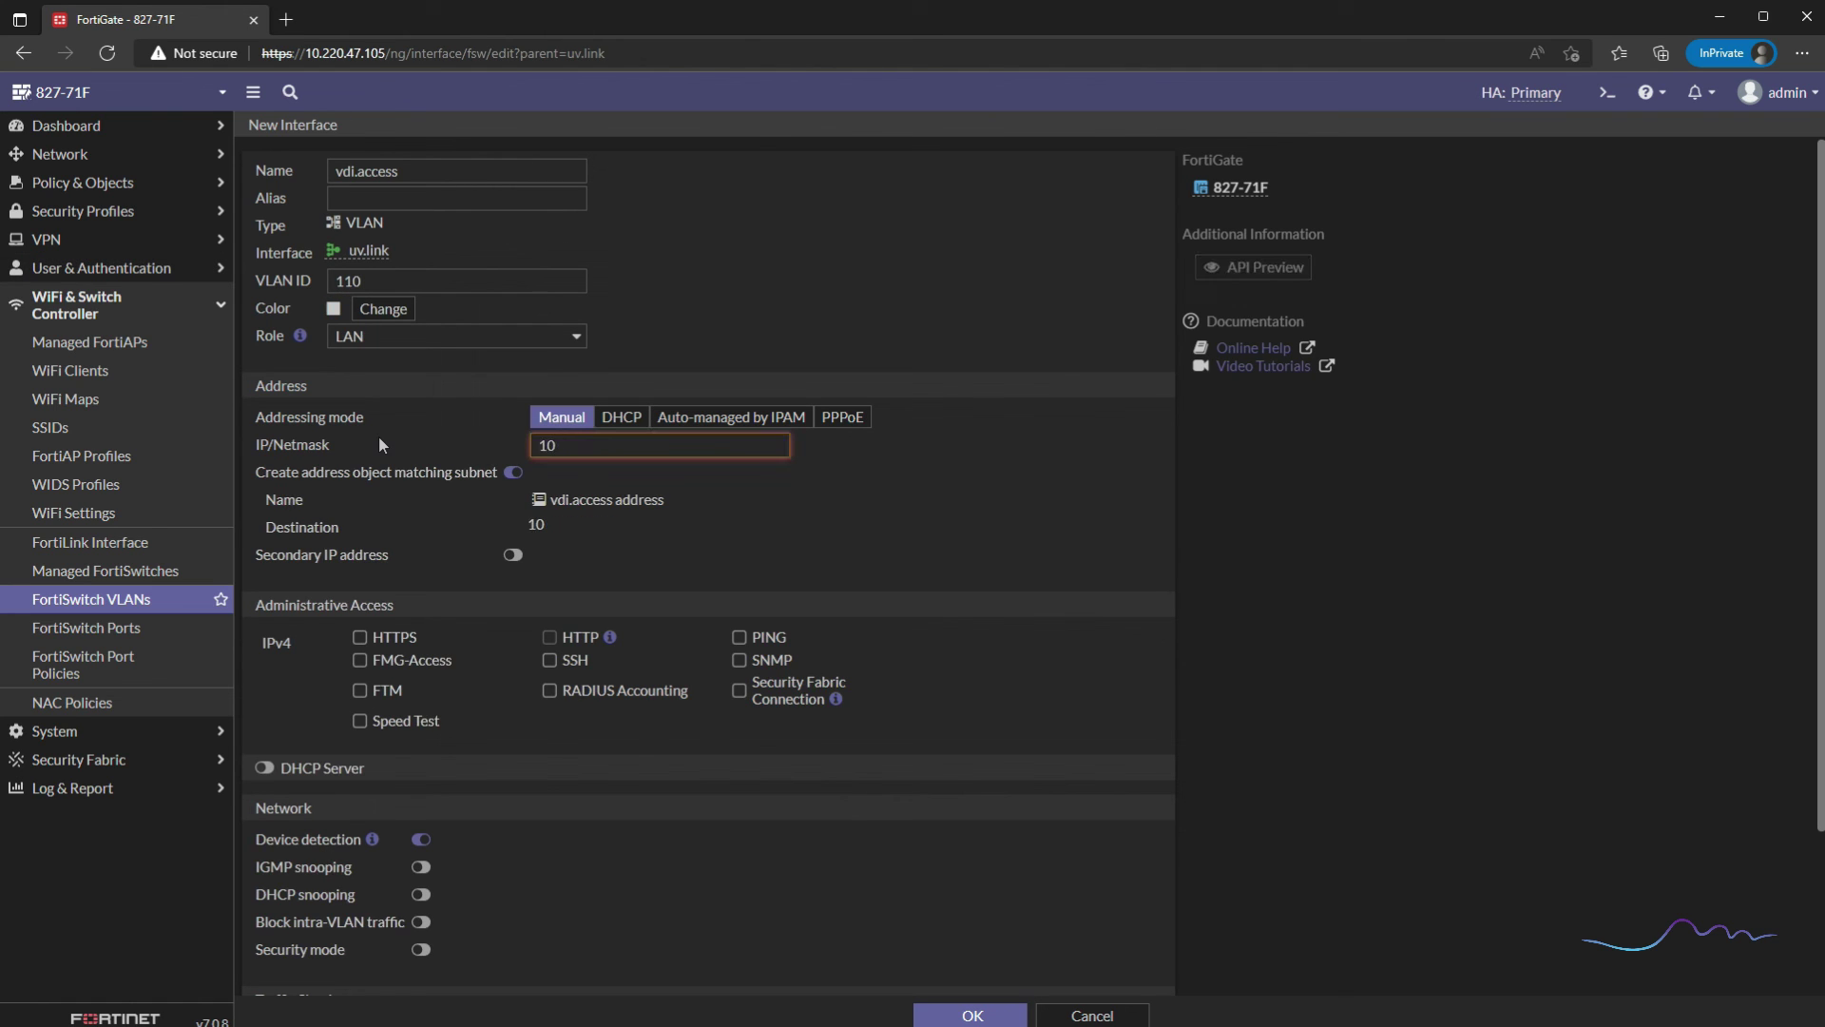
pyautogui.write('.201.0.1/24')
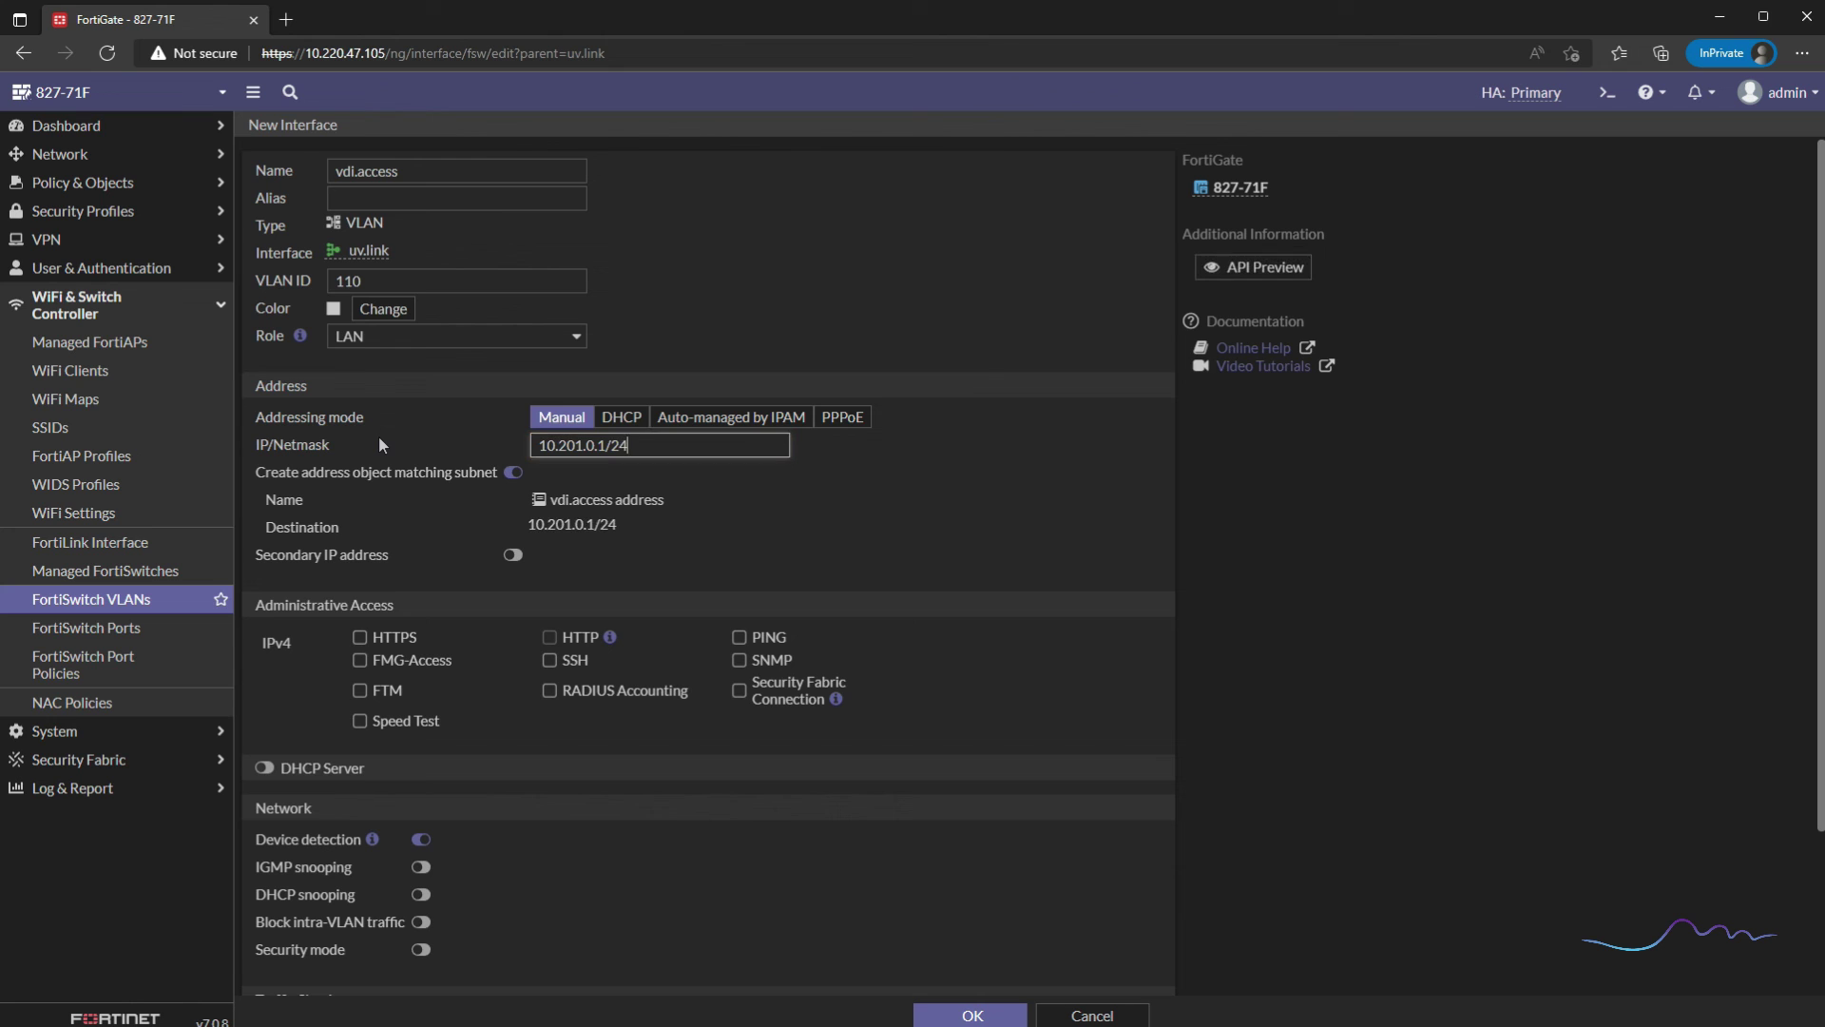
# Step: Enable the DHCP server with its DNS server set to Same as Interface IP, and allow PING for administrative access
pyautogui.click(264, 768)
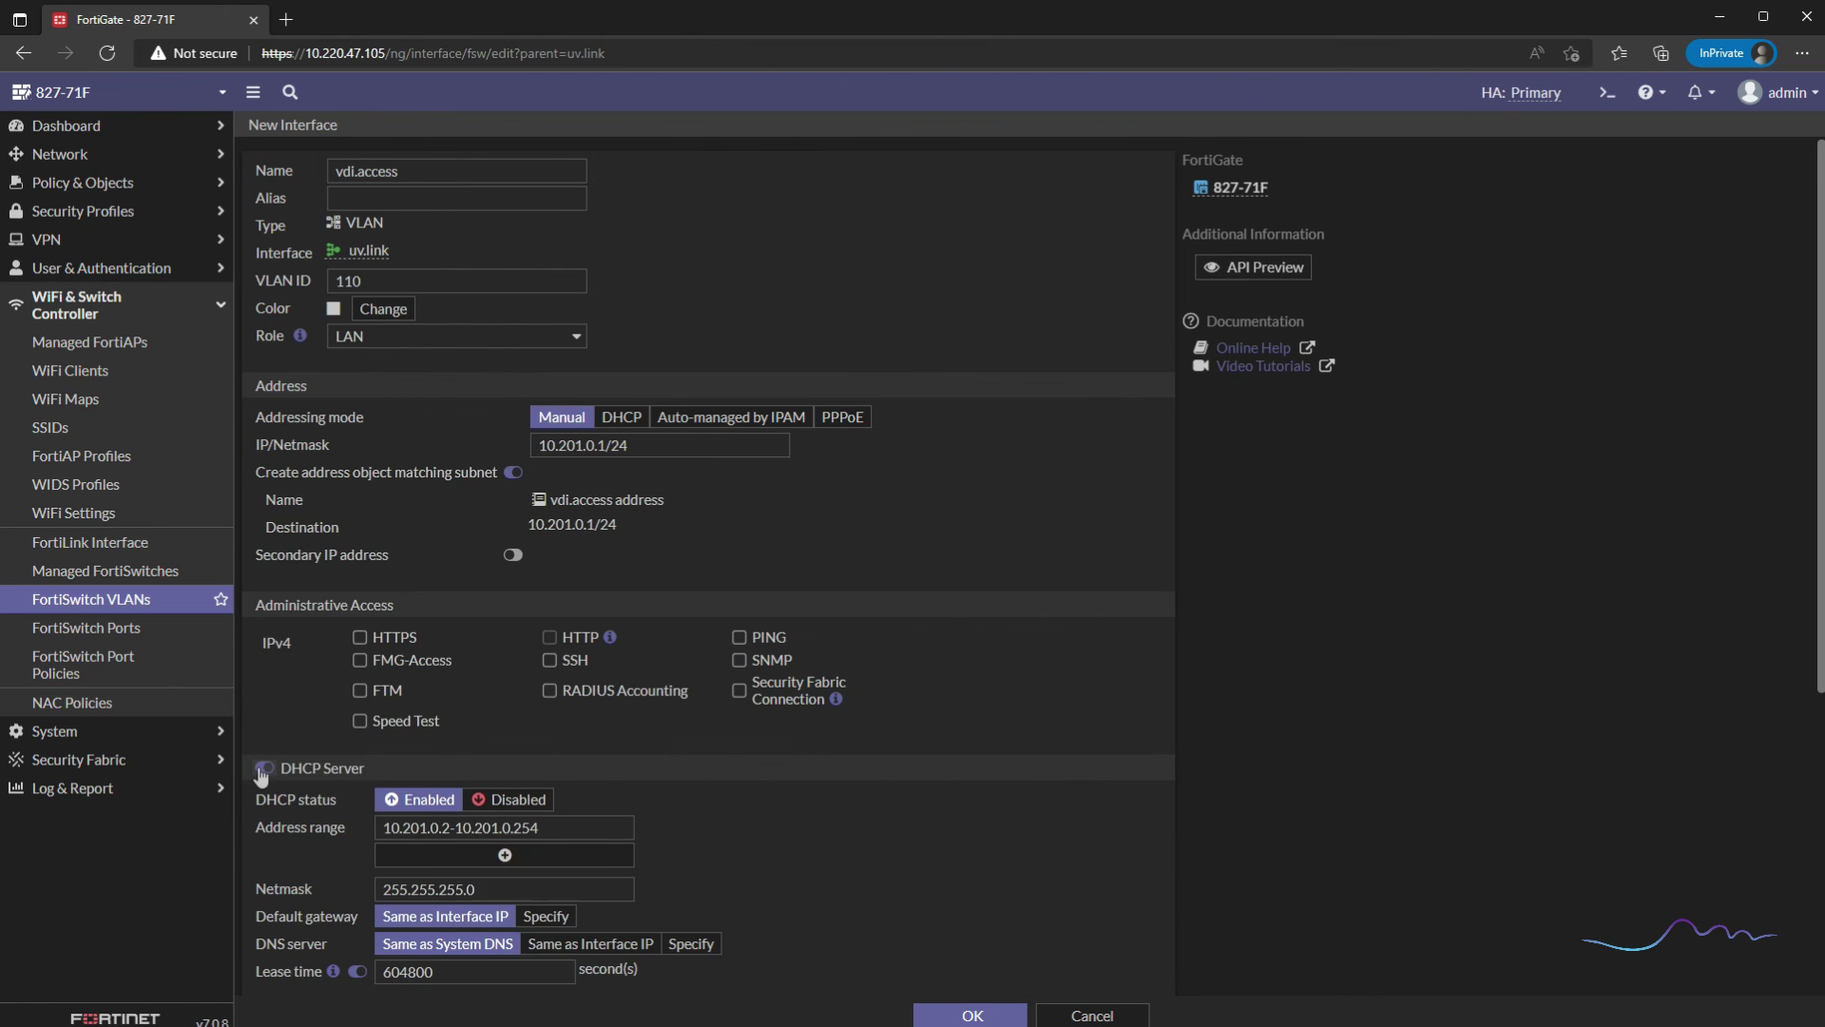
pyautogui.scroll(-1, 333, 750)
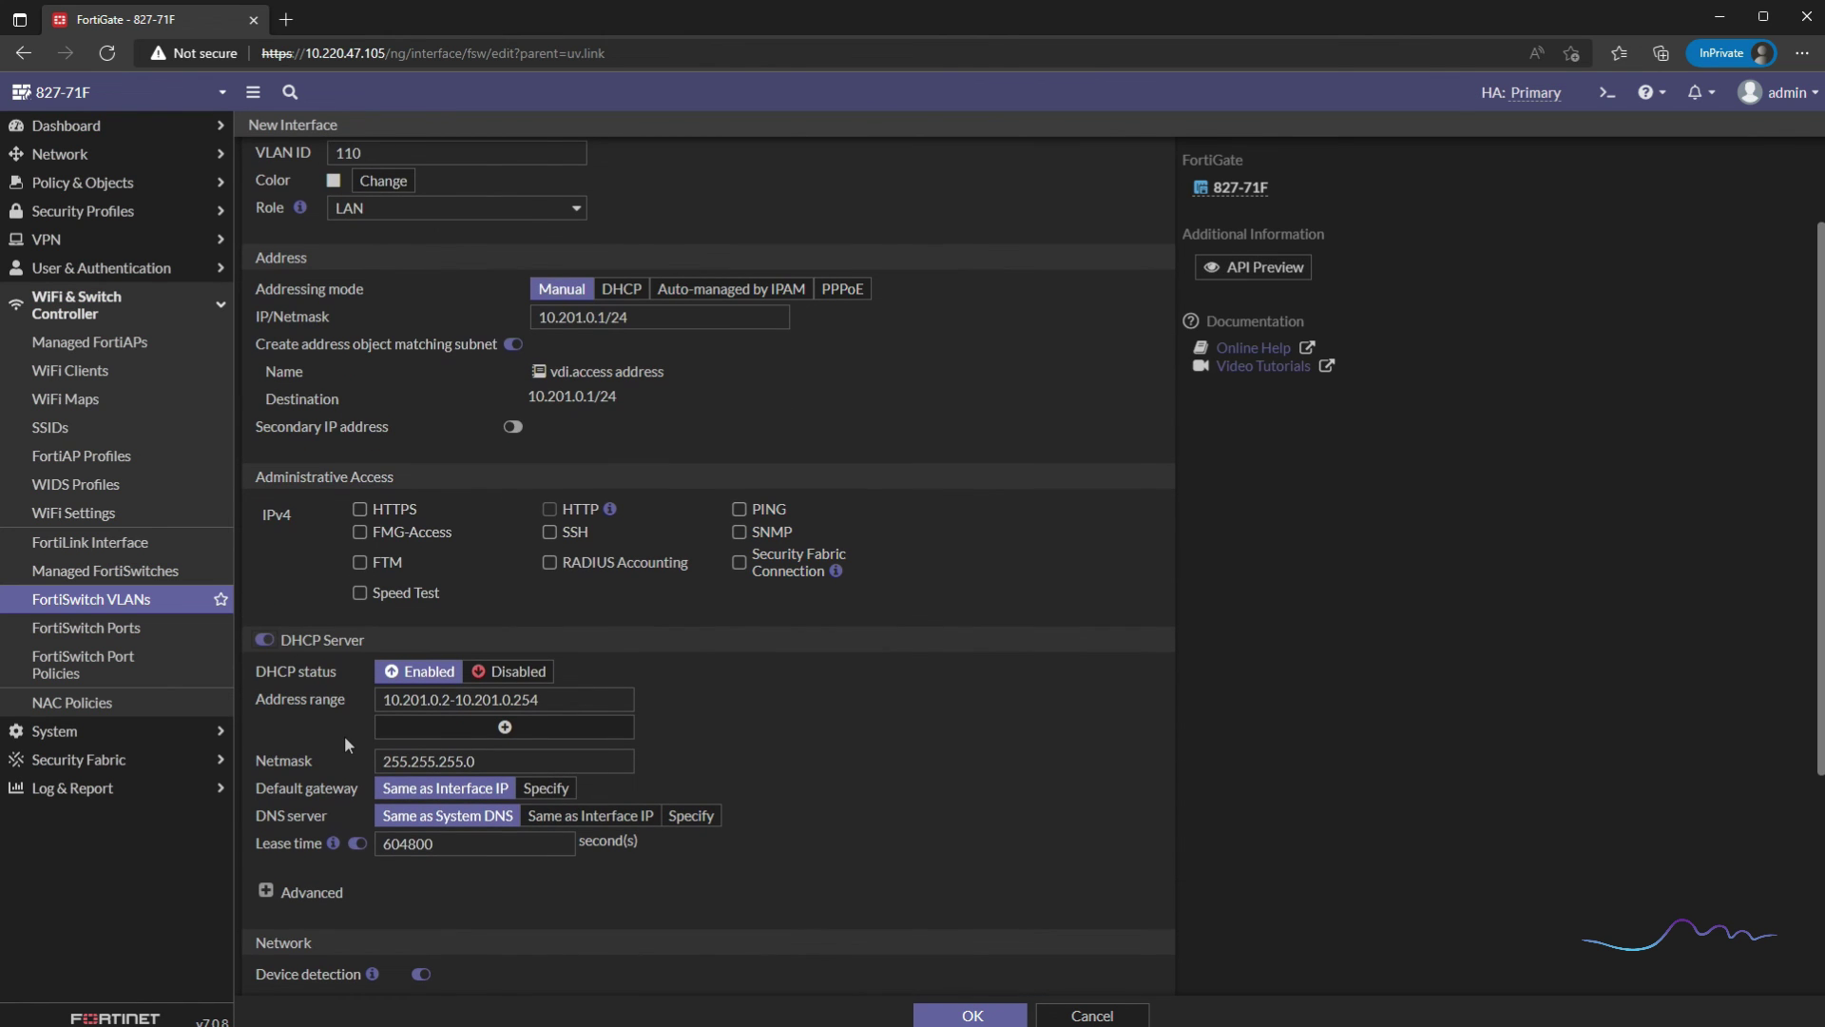
pyautogui.click(562, 827)
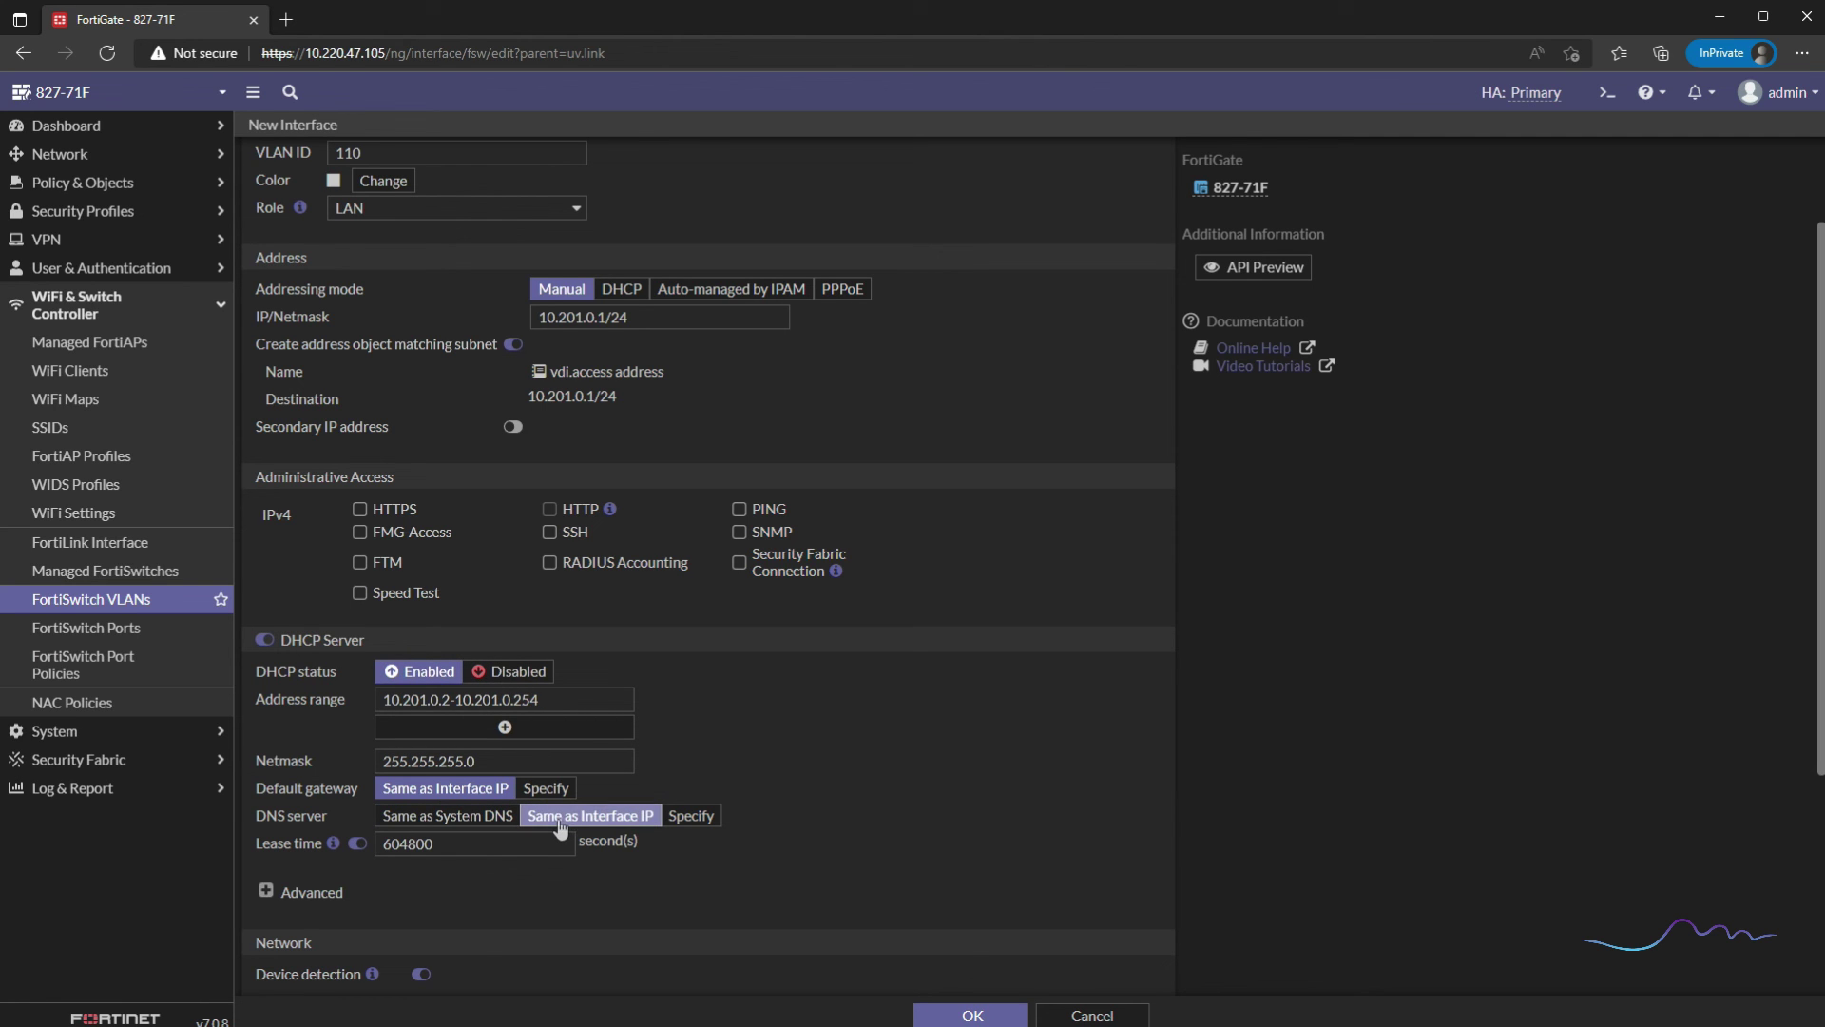
pyautogui.moveTo(718, 512); pyautogui.dragTo(766, 511)
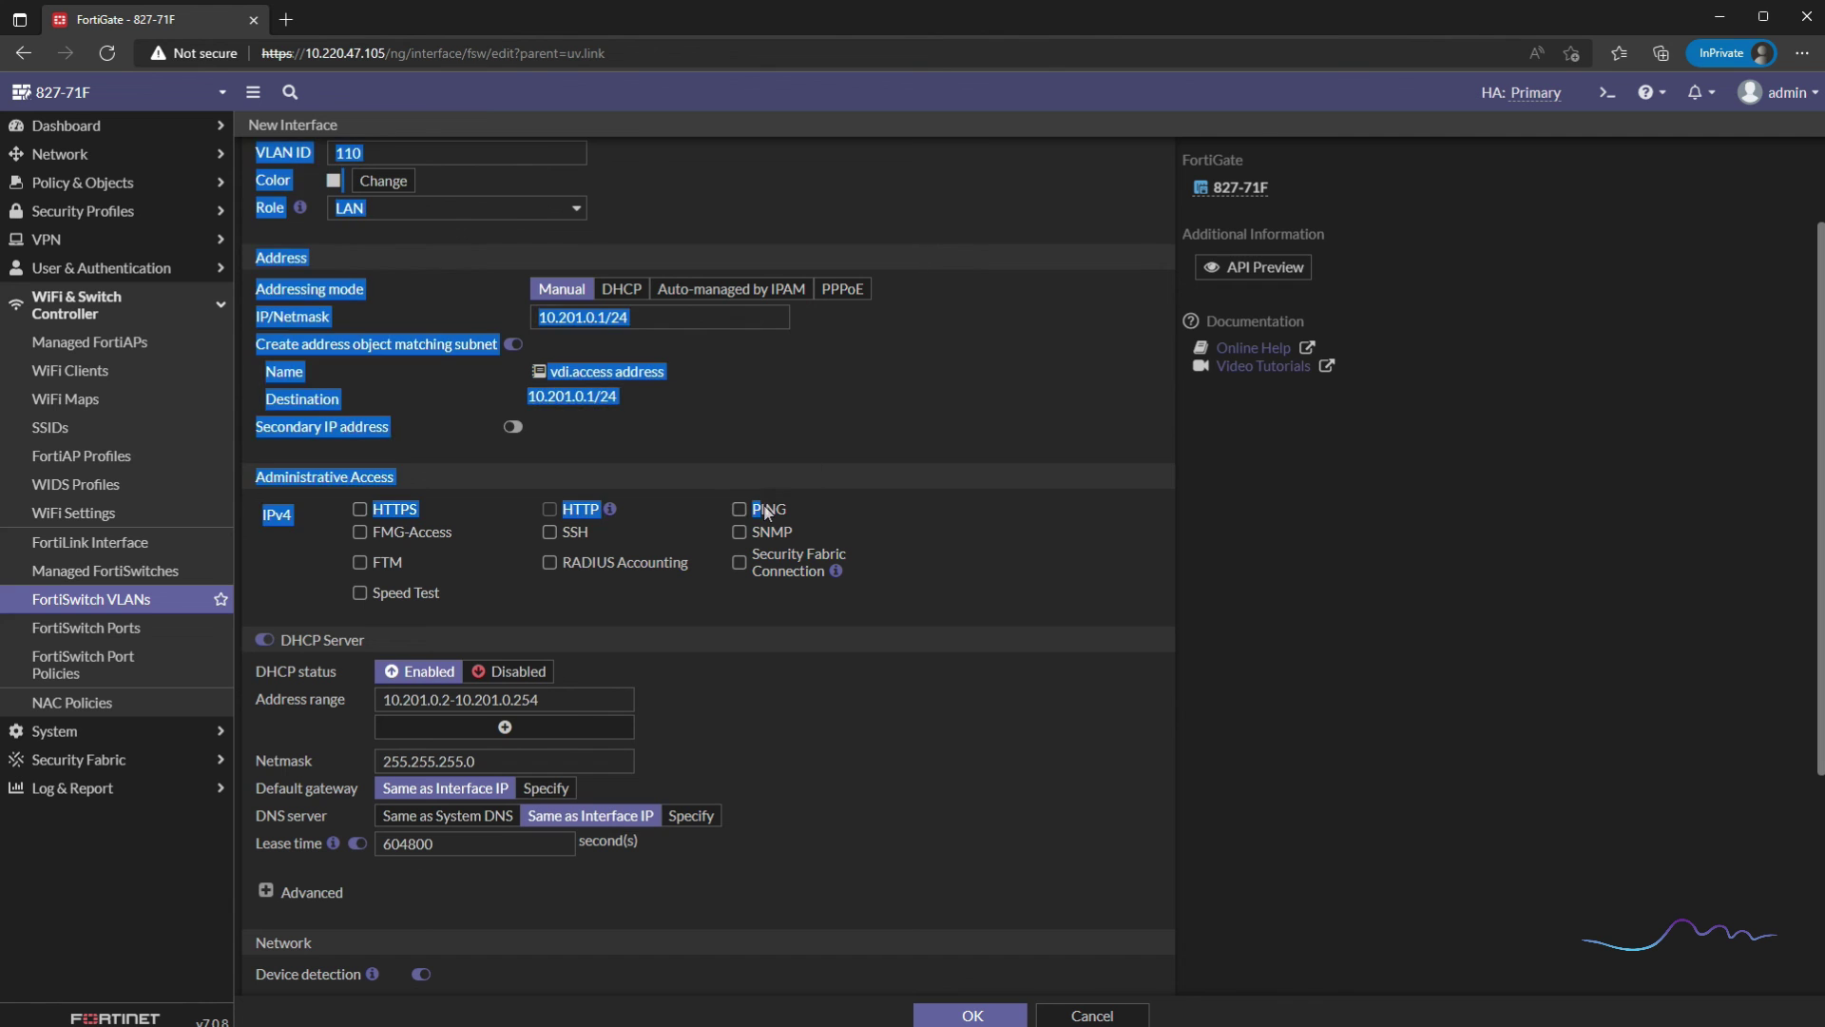
pyautogui.click(766, 511)
# Step: Set the NTP server to Local in the DHCP server's advanced settings
pyautogui.click(279, 893)
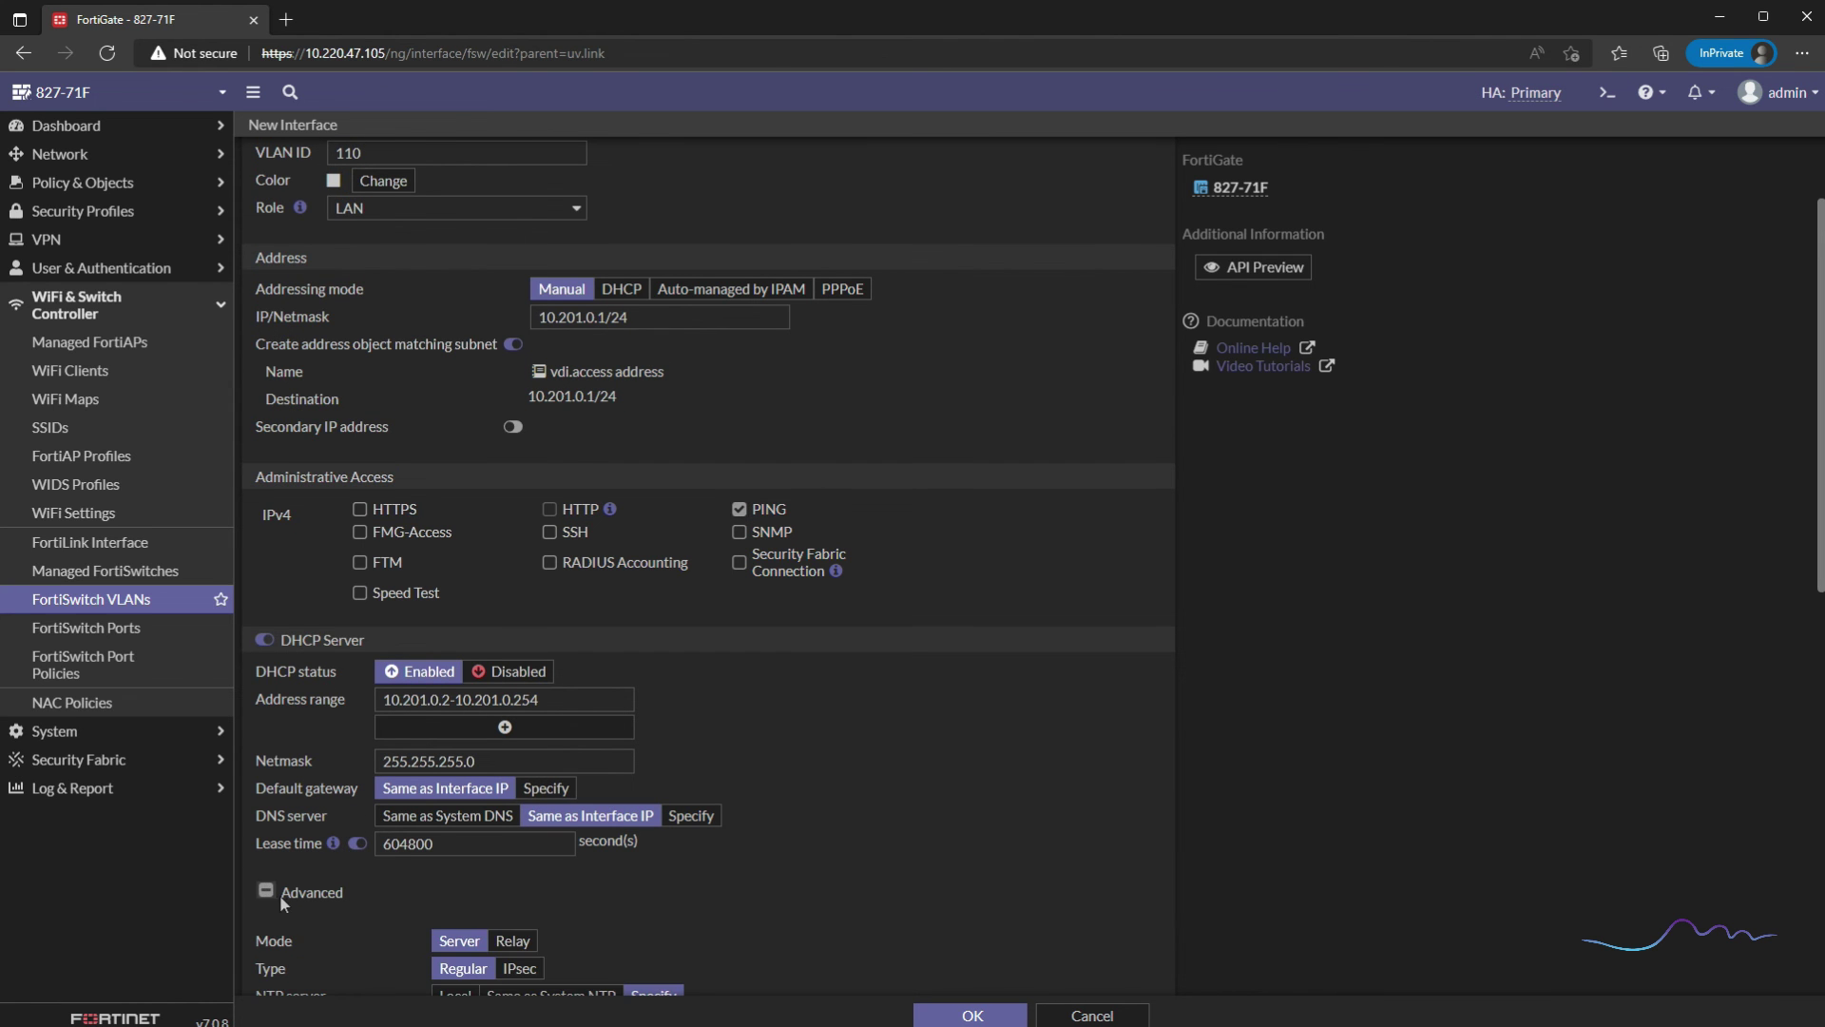
pyautogui.scroll(-3, 381, 817)
pyautogui.click(455, 738)
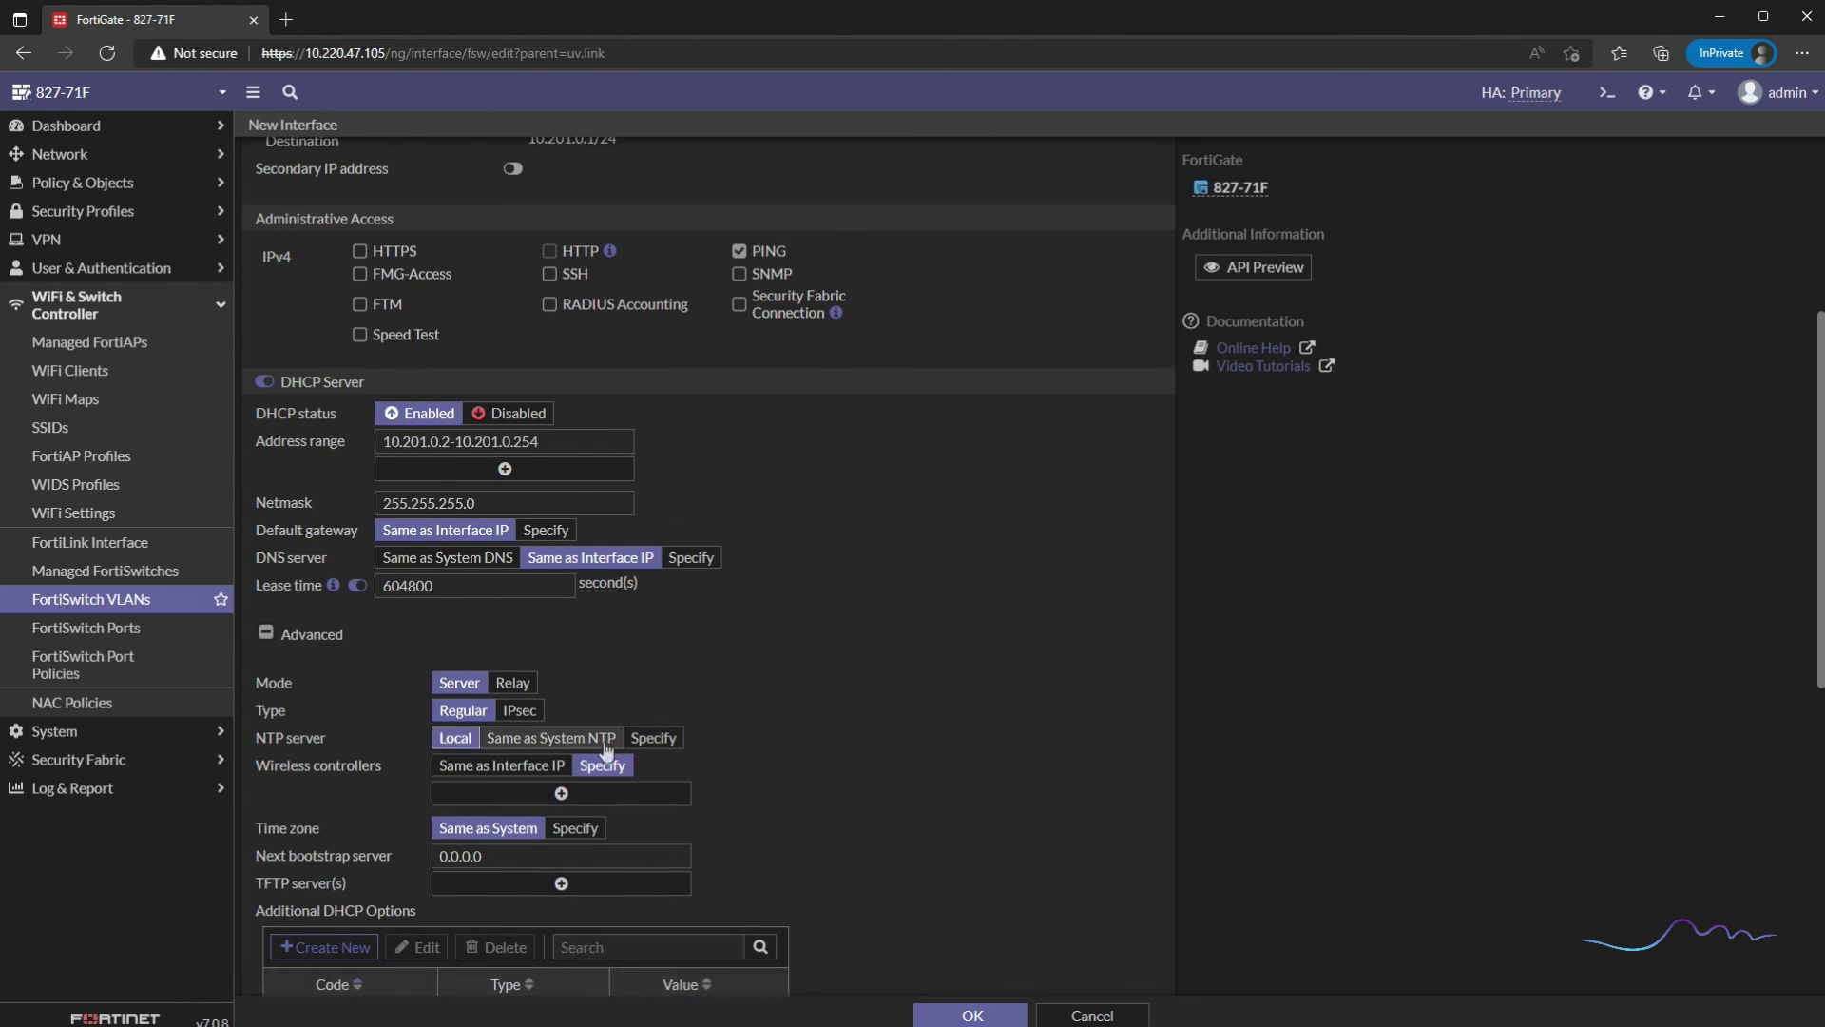
pyautogui.scroll(-6, 556, 697)
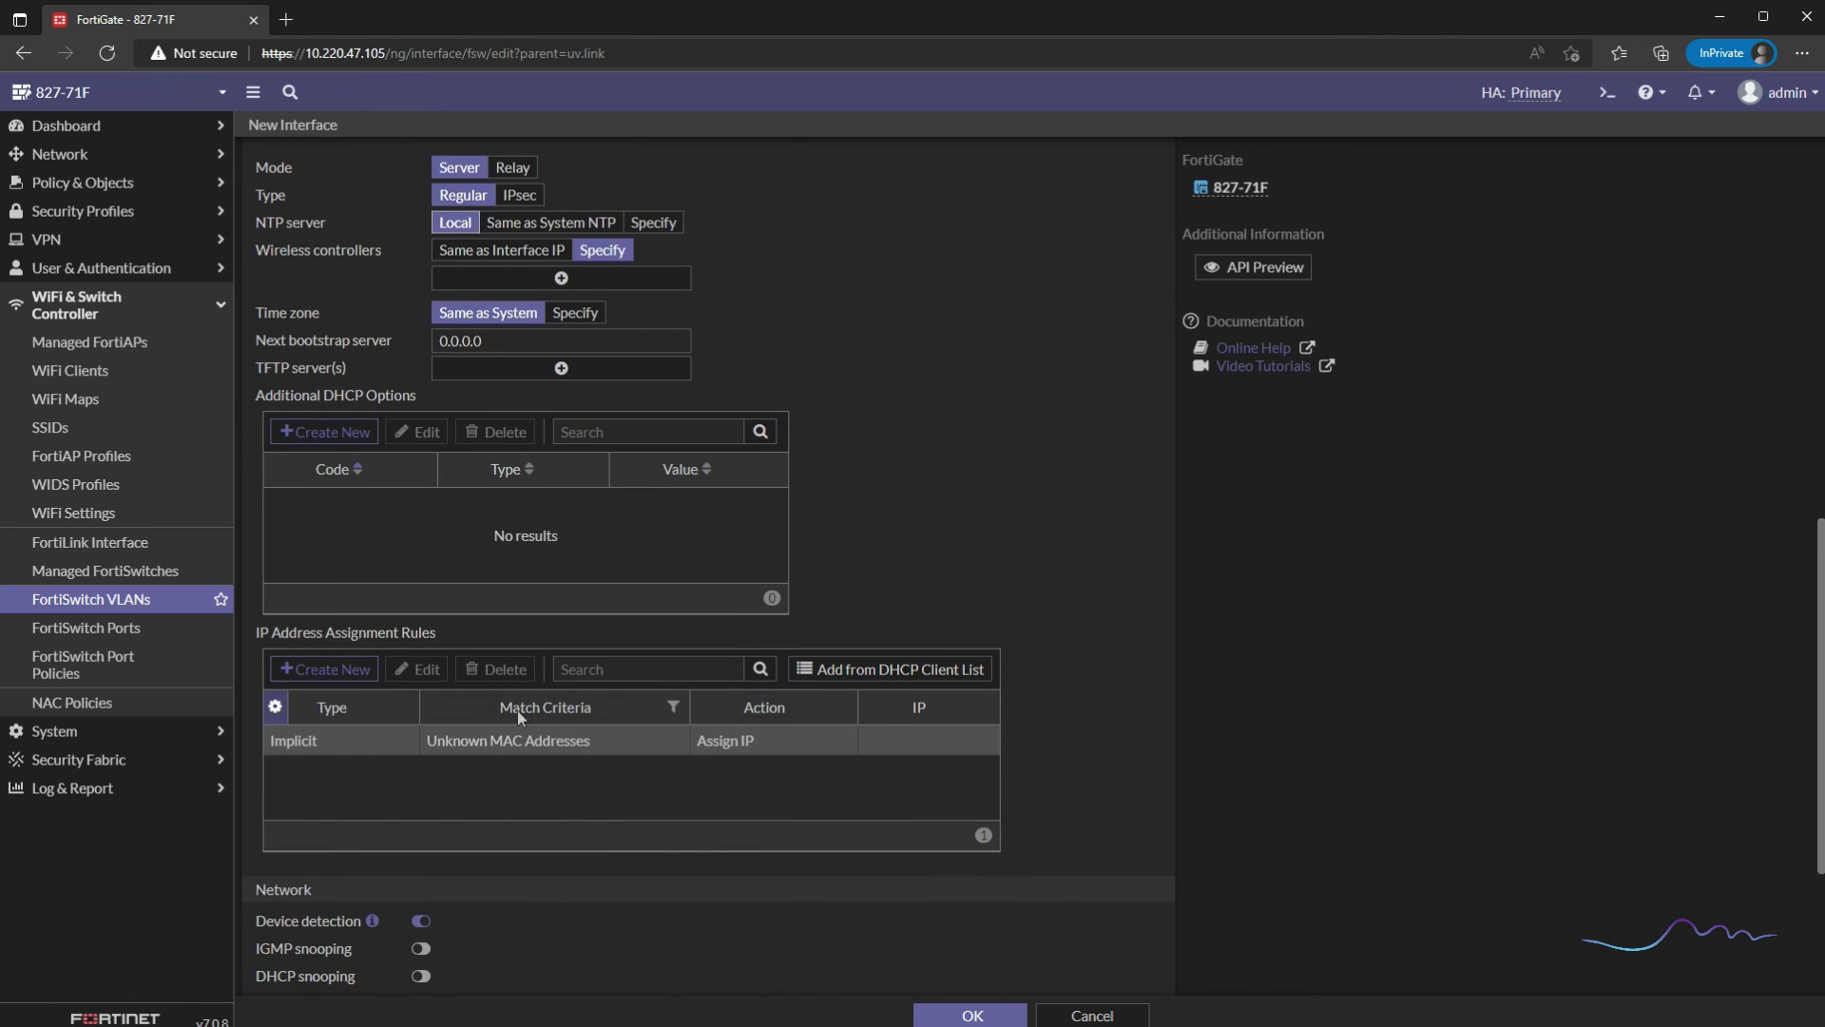
# Step: Review the remaining DHCP and network settings of the new vdi.access interface and save it with those defaults
pyautogui.scroll(-3, 520, 681)
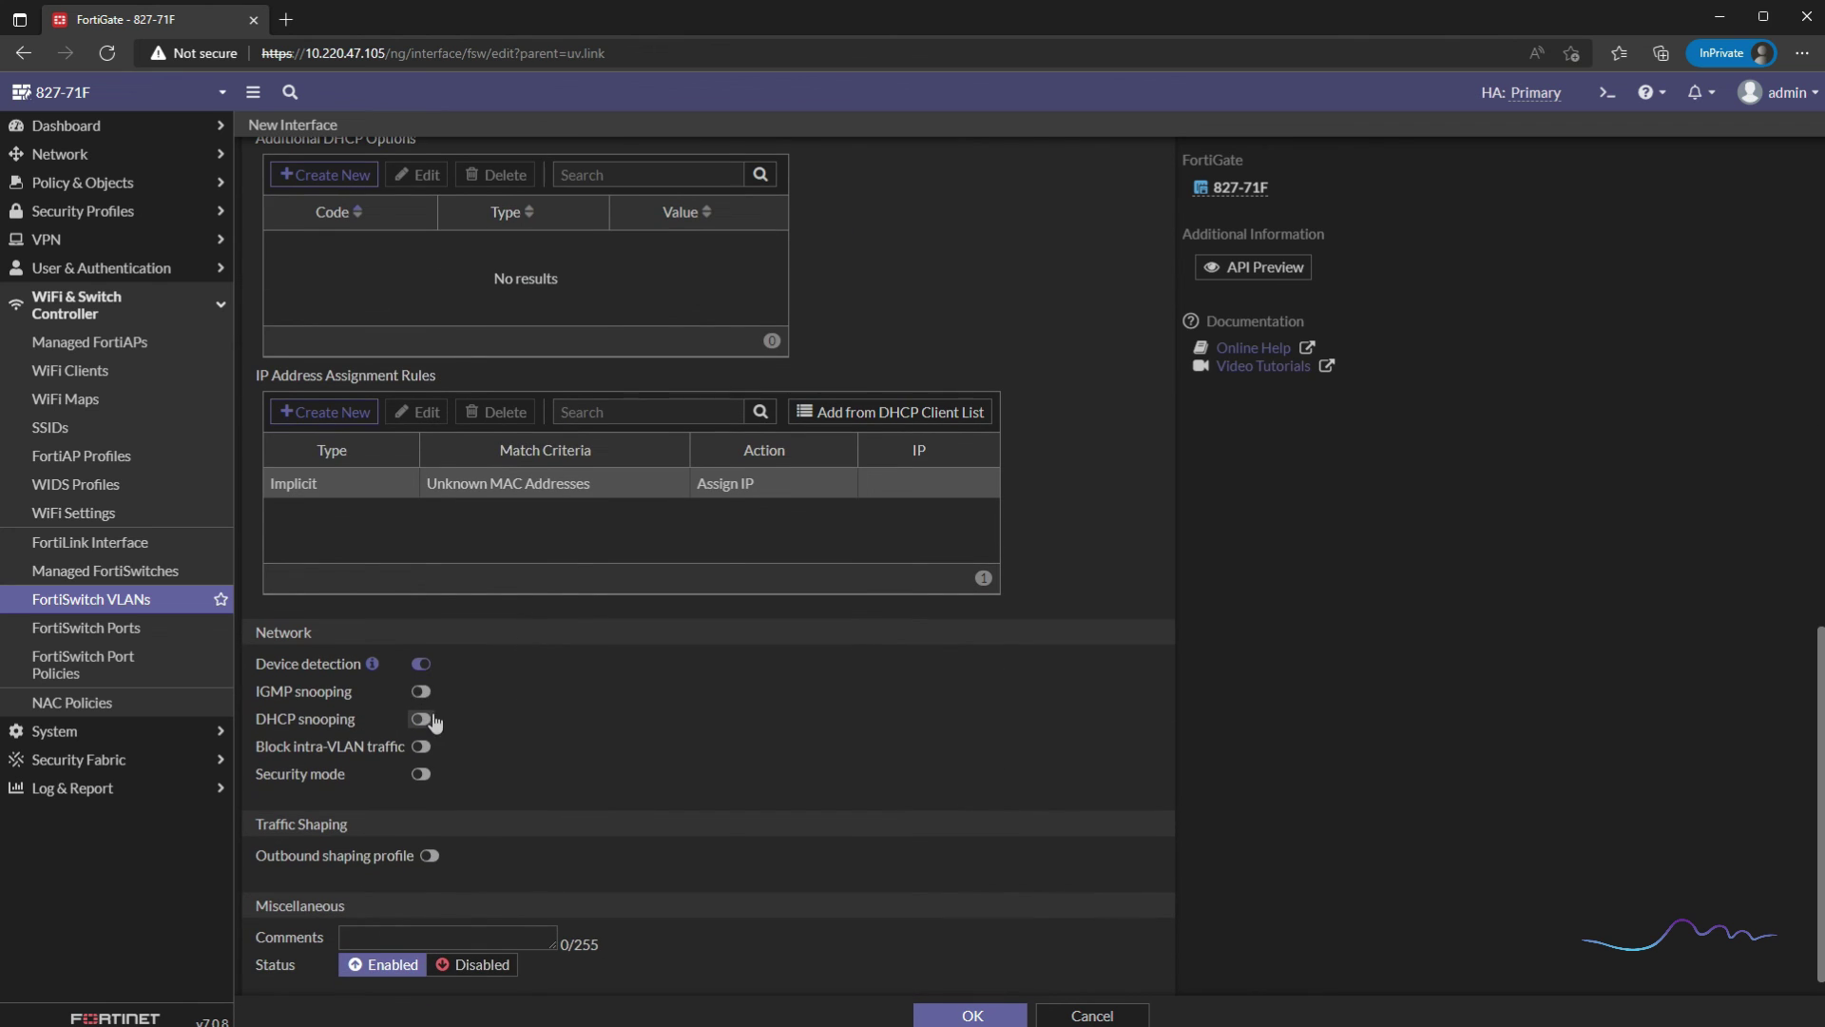
pyautogui.moveTo(373, 668)
pyautogui.scroll(5, 424, 780)
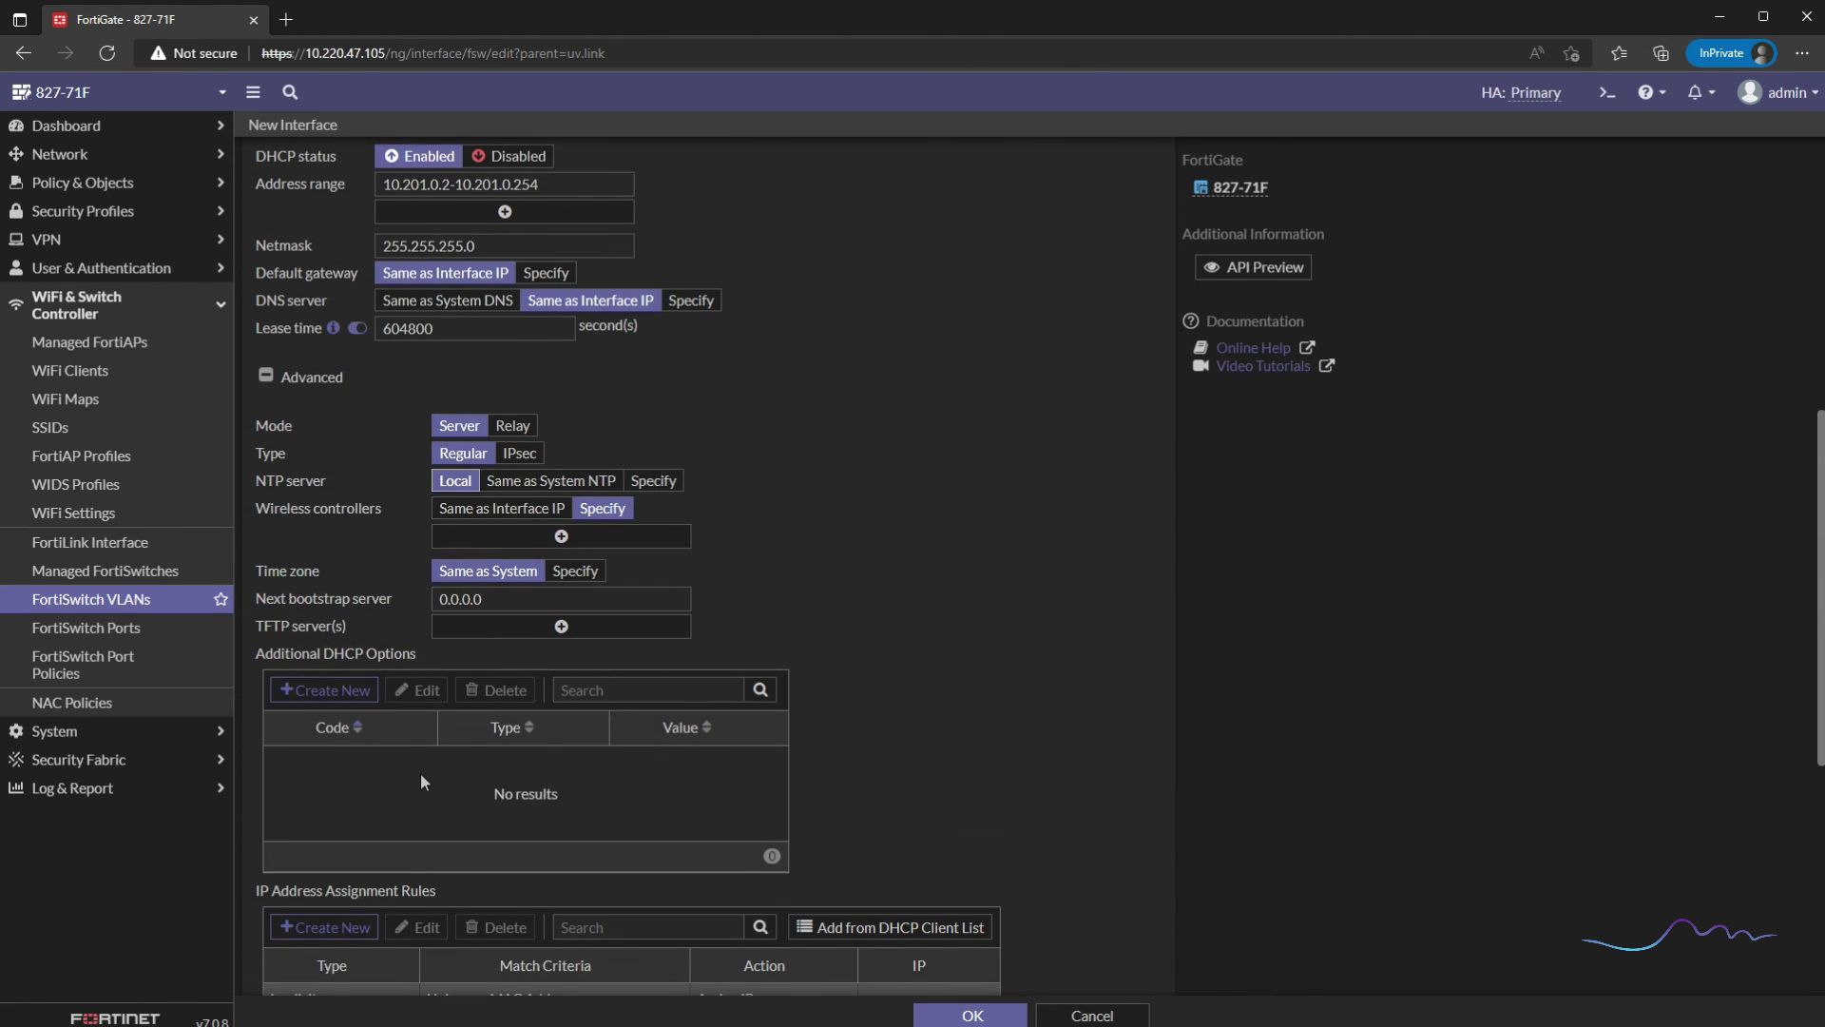
pyautogui.scroll(-5, 421, 772)
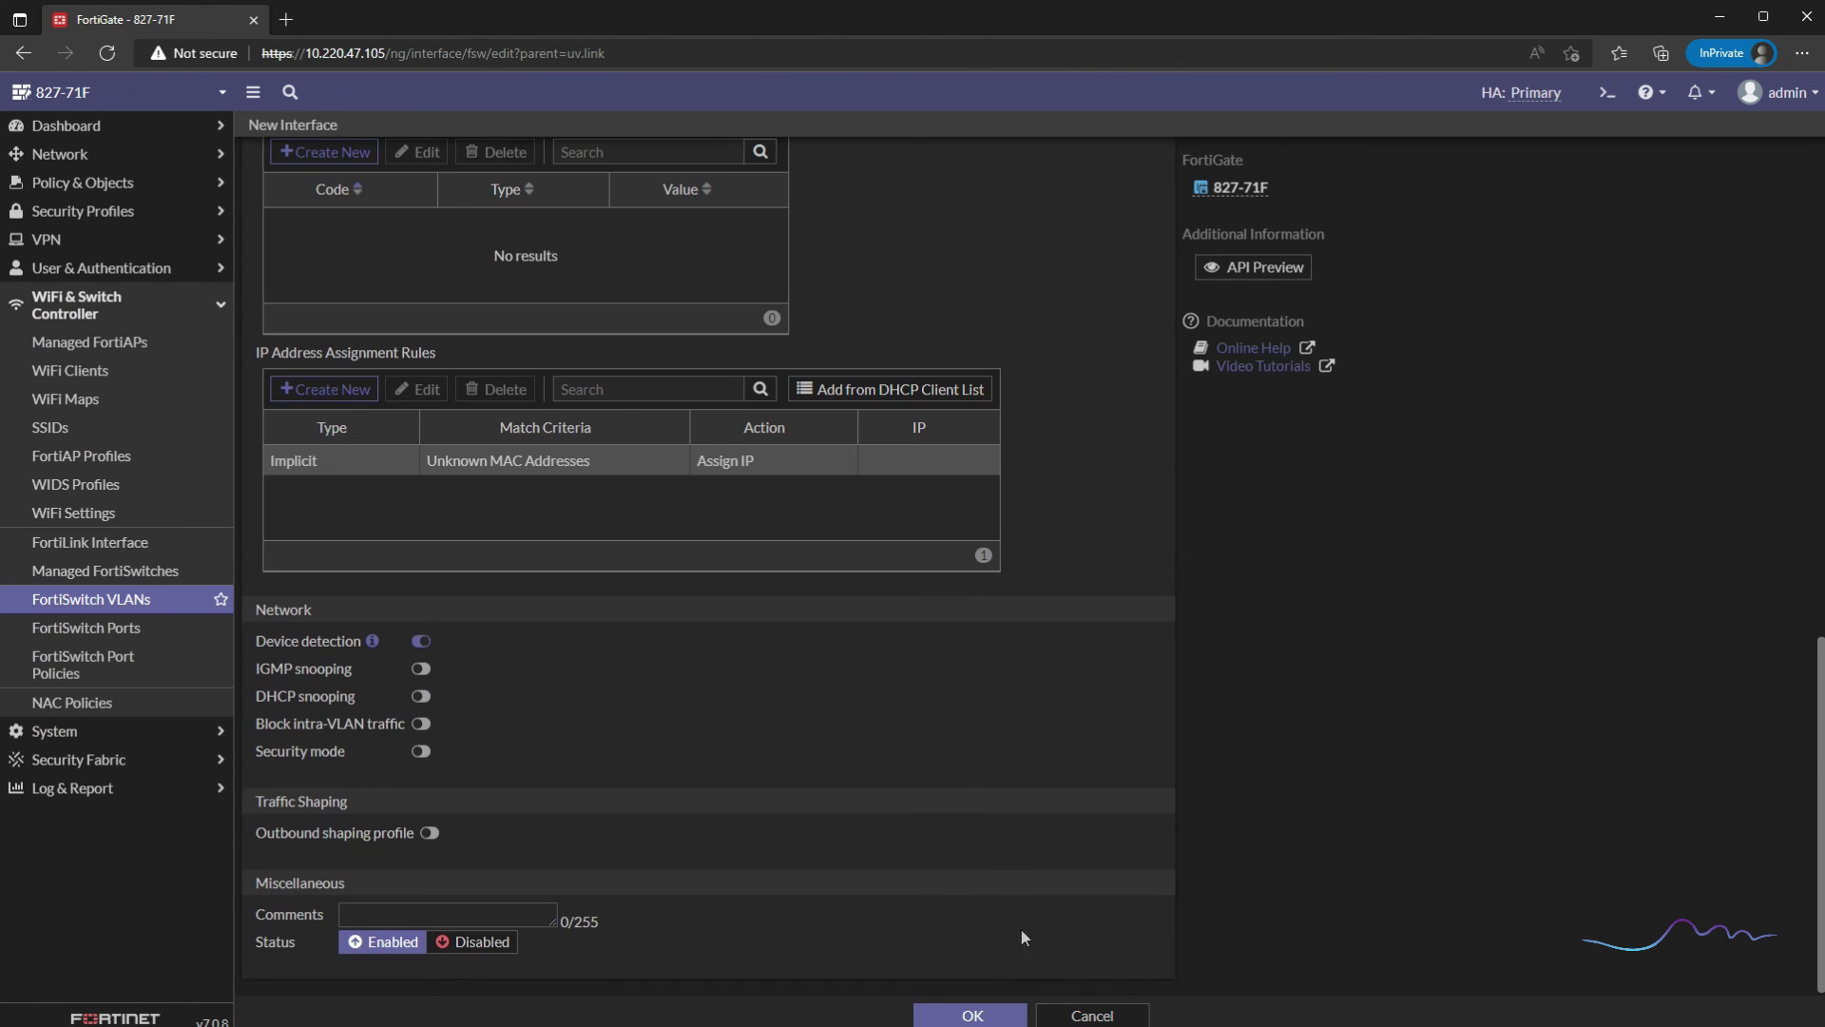
pyautogui.click(970, 1015)
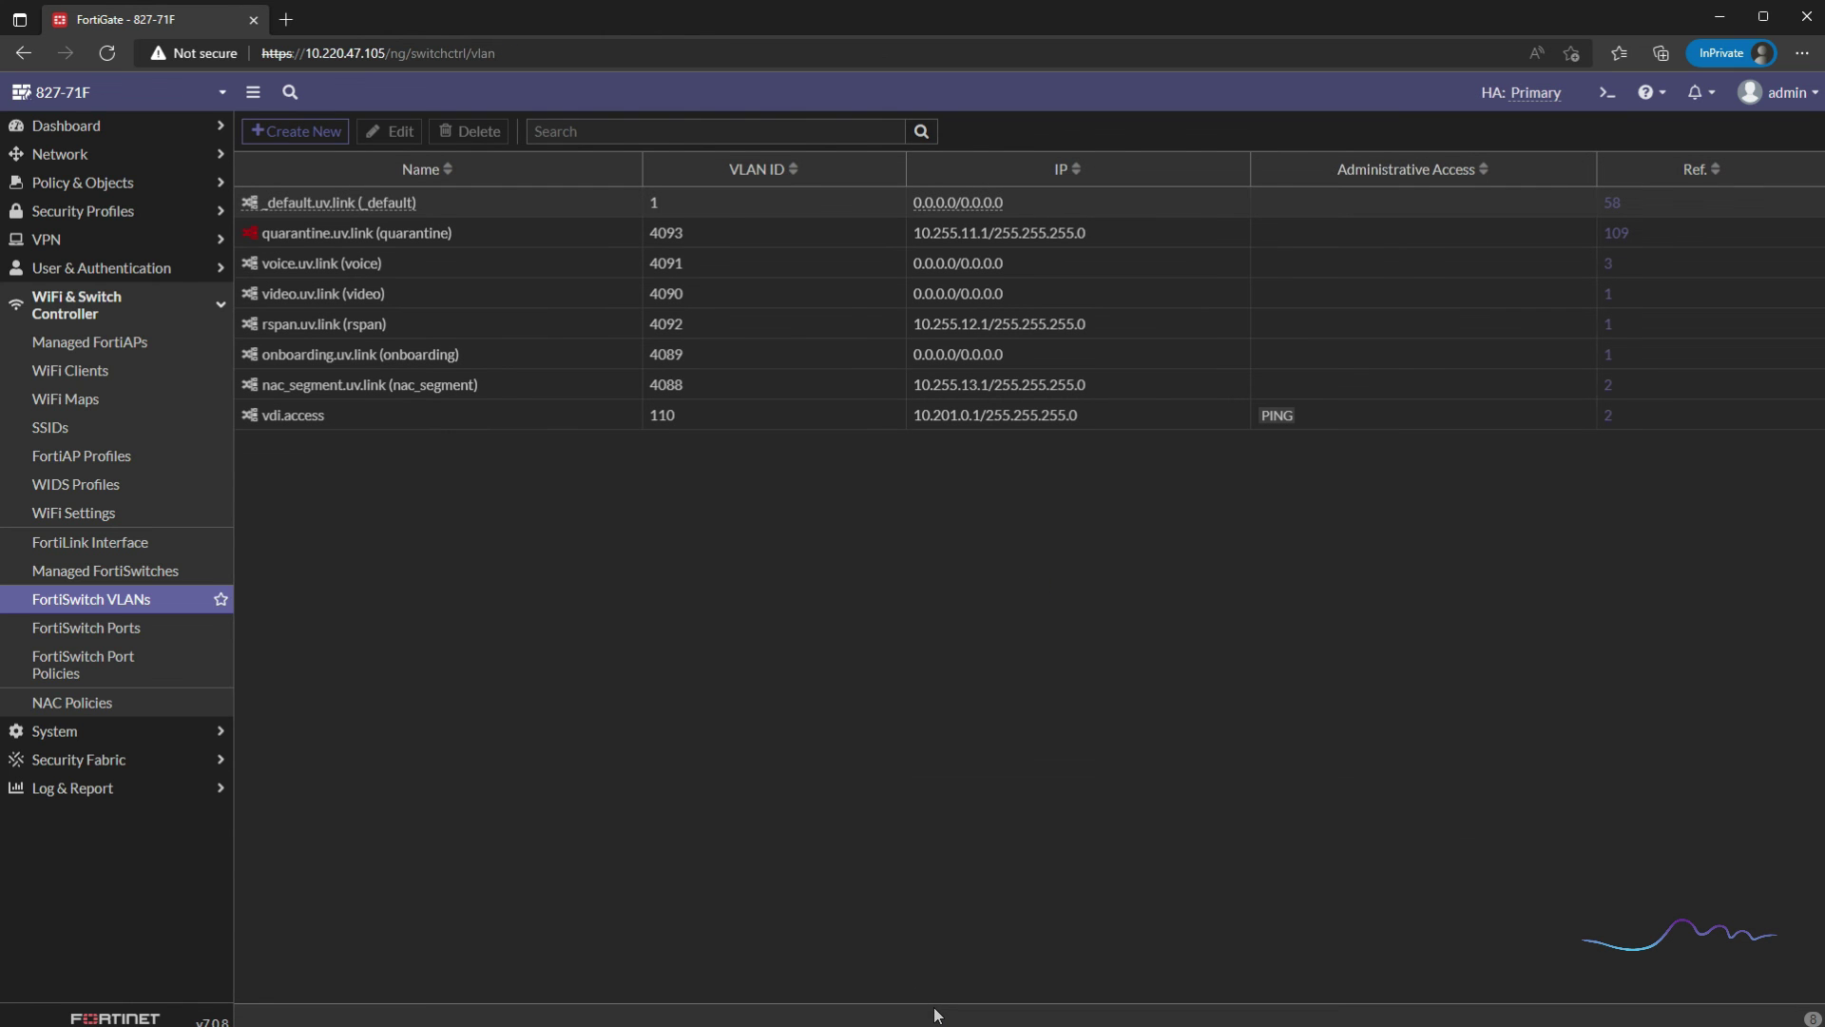
# Step: Edit the vdi.access VLAN to give it a green color and save the change
pyautogui.doubleClick(531, 424)
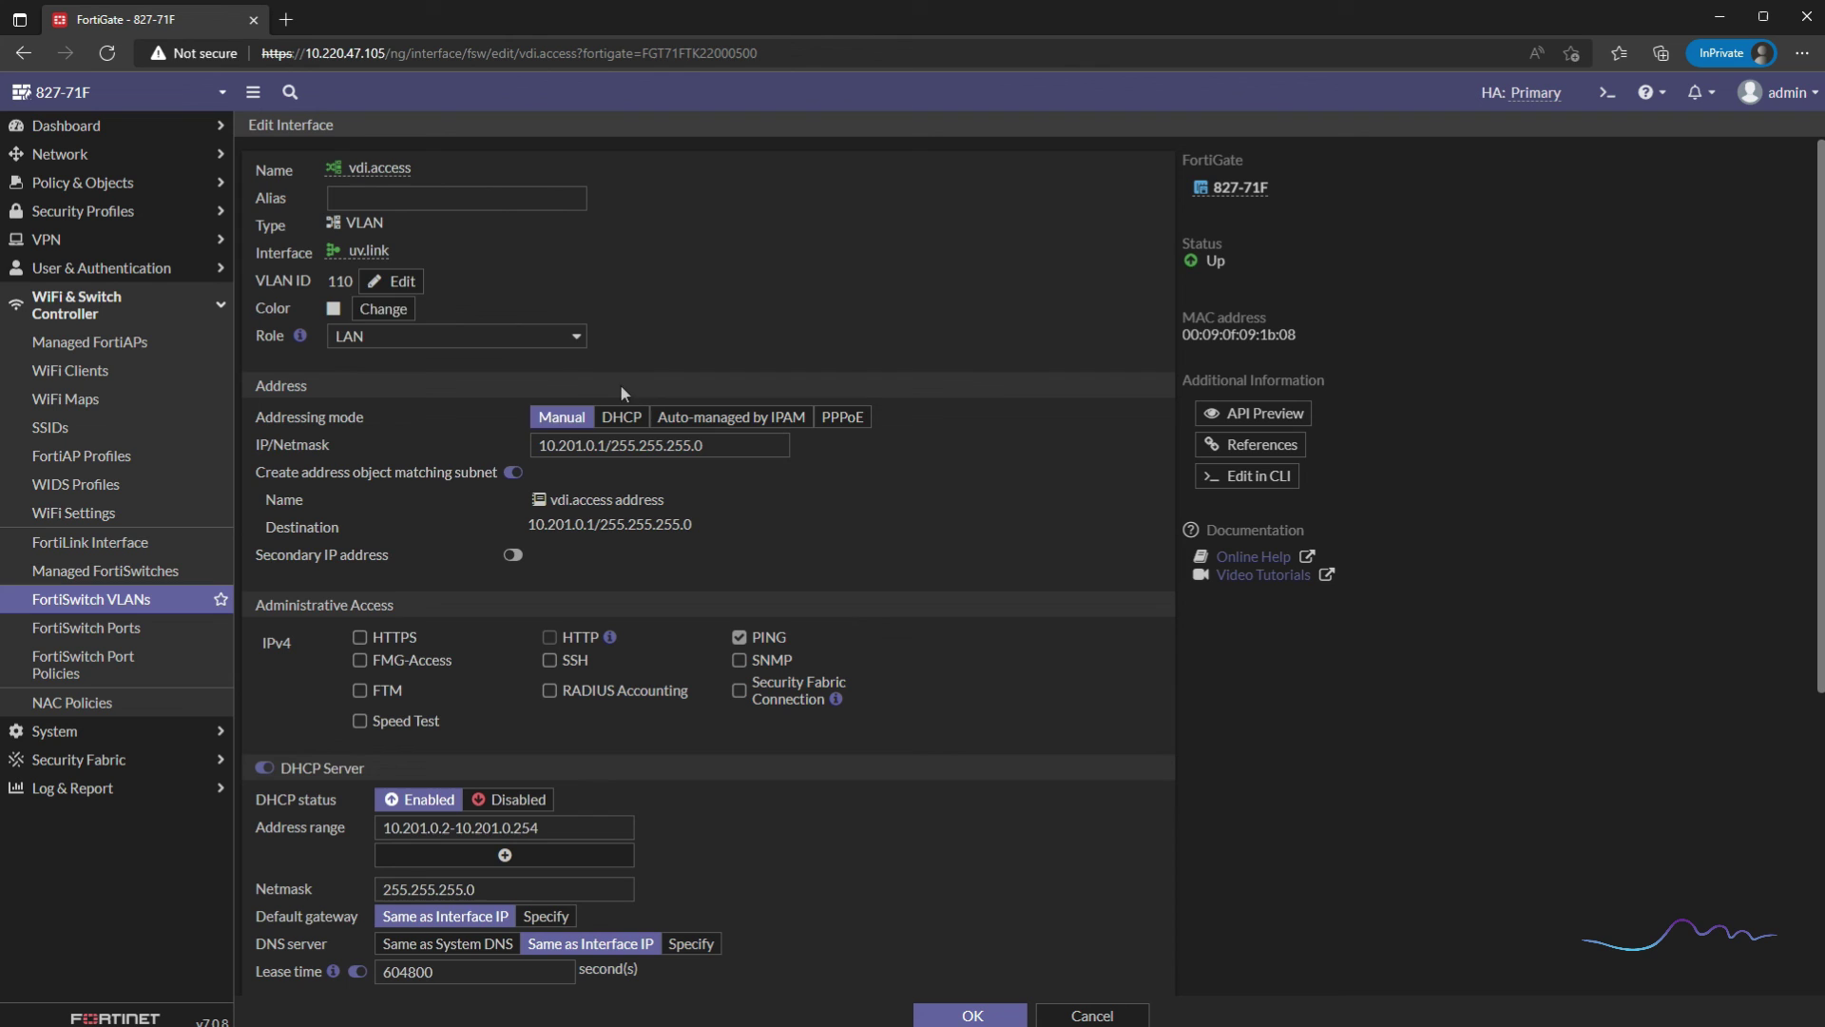
pyautogui.click(383, 308)
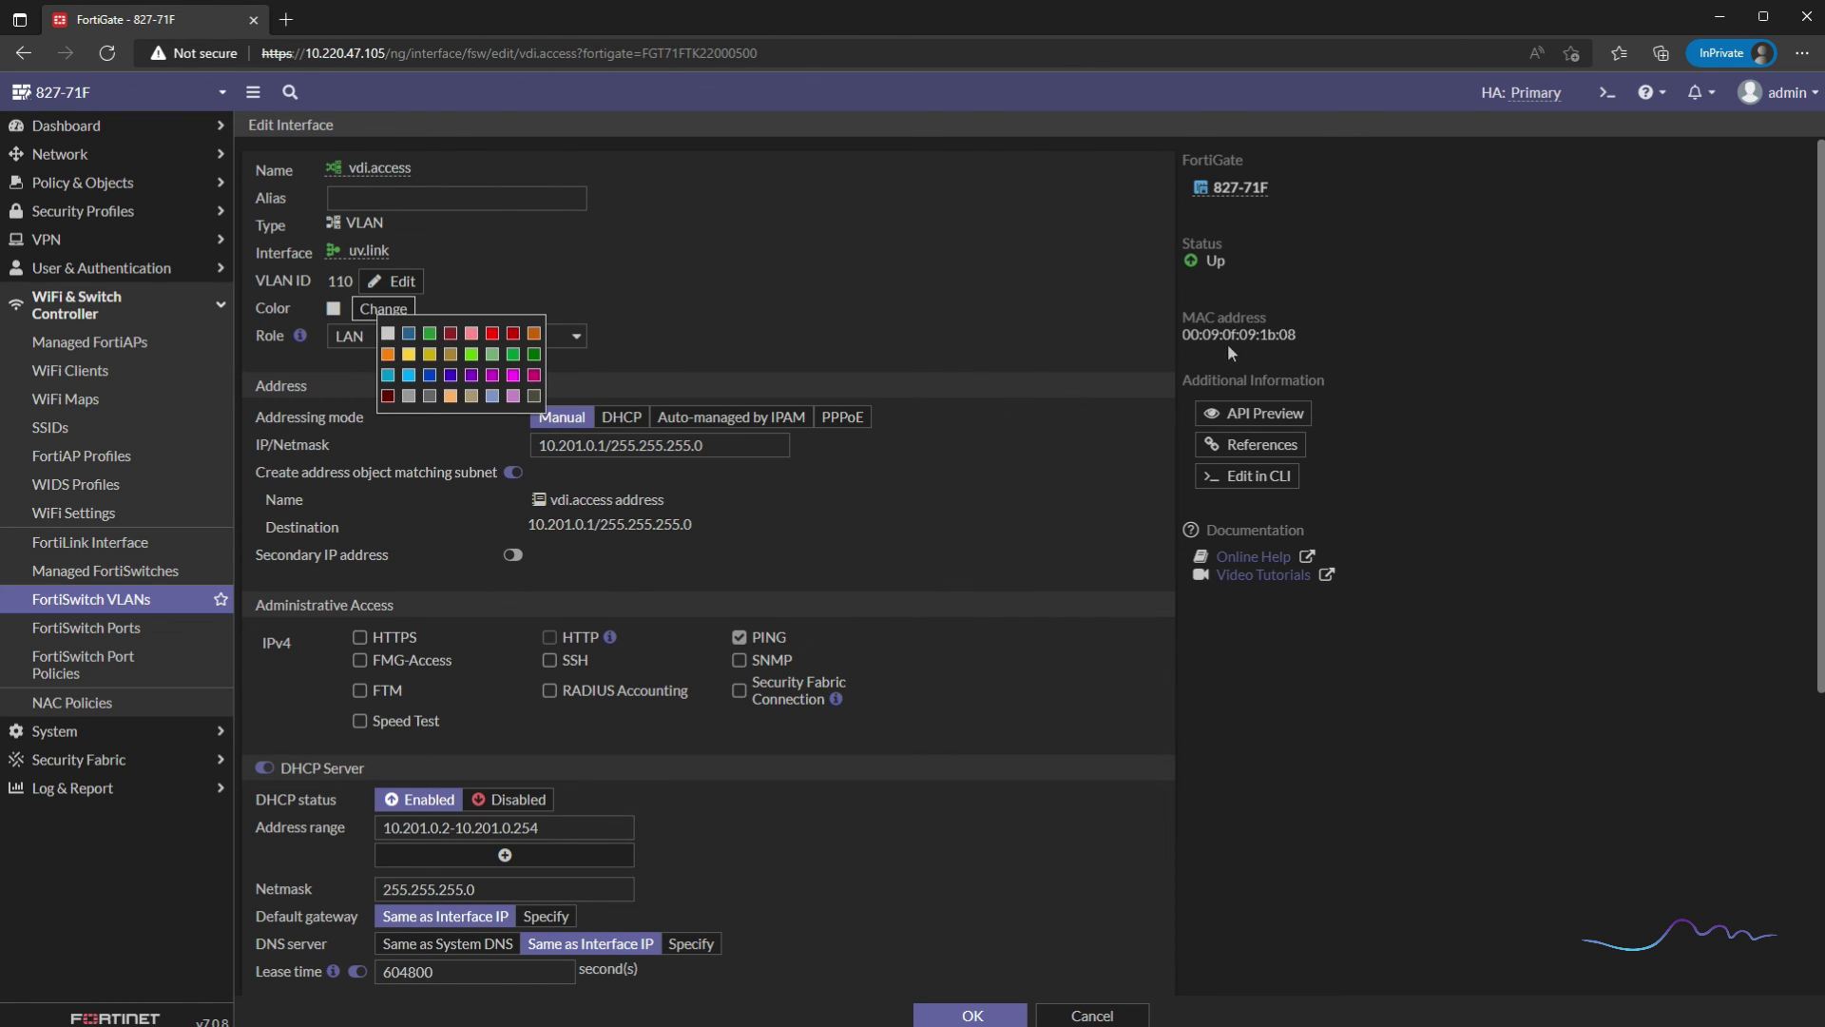
pyautogui.click(525, 356)
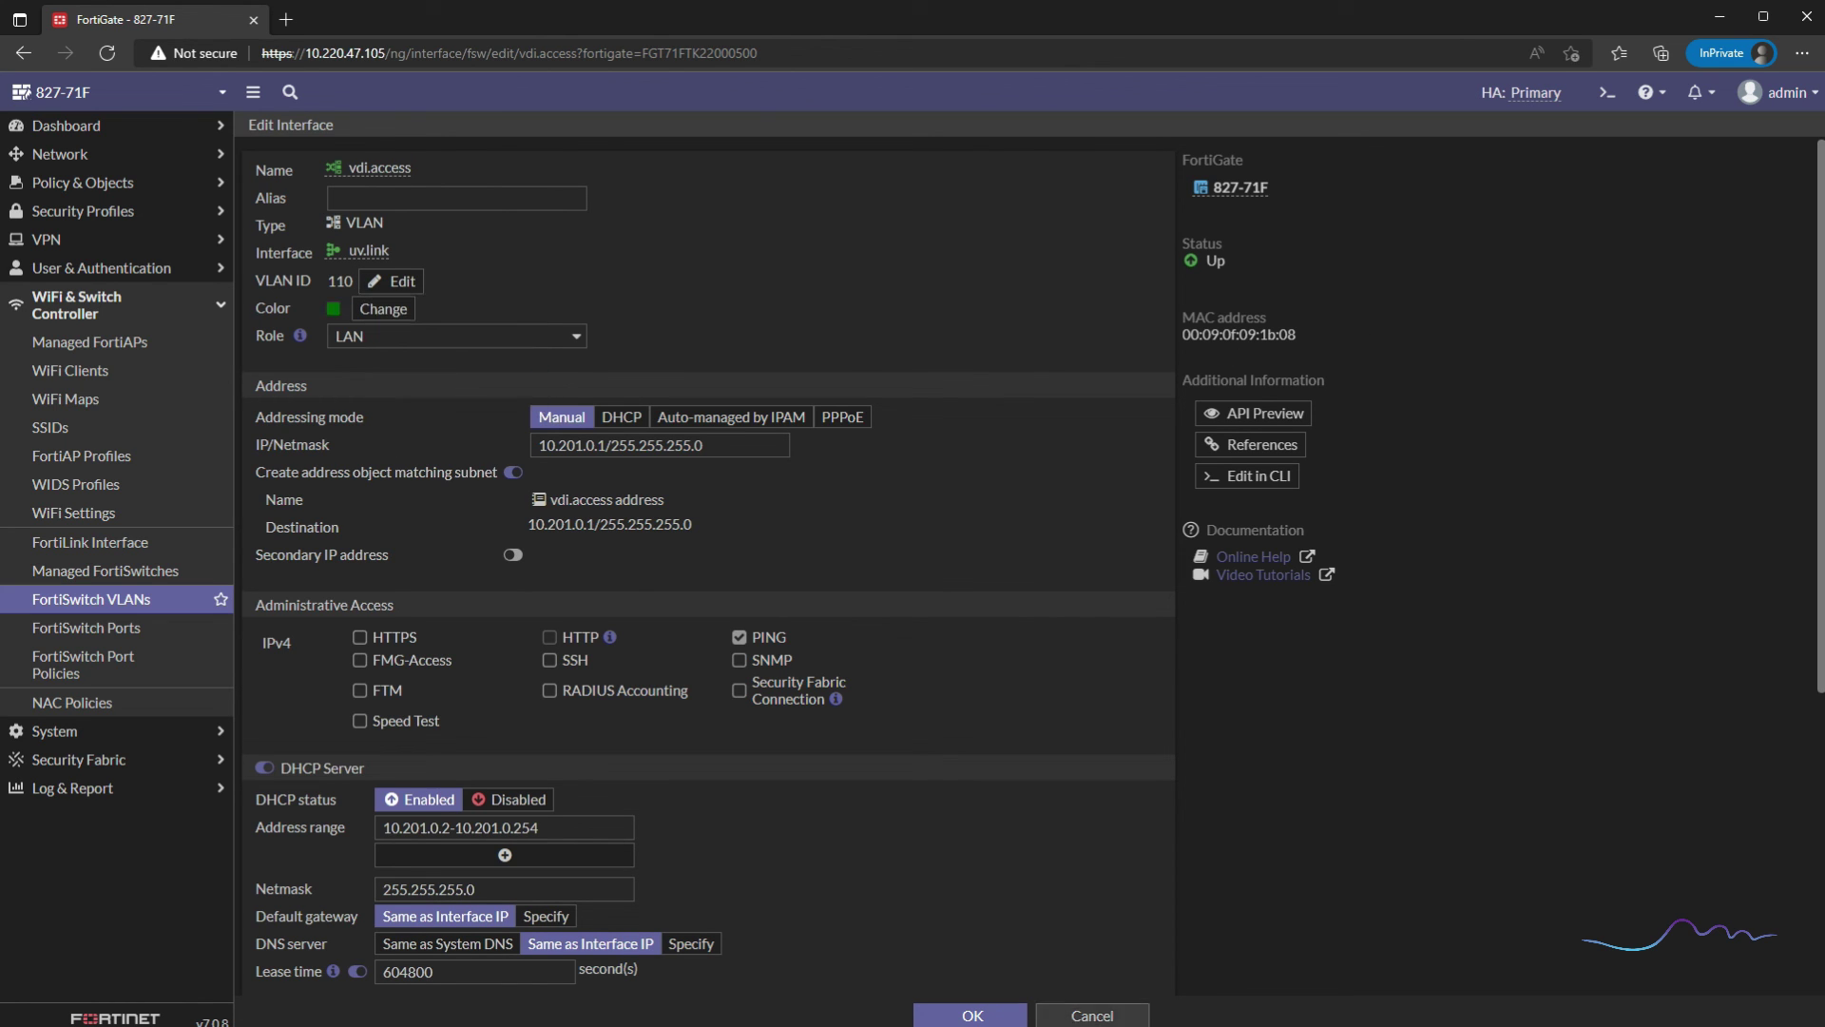
pyautogui.click(1012, 1013)
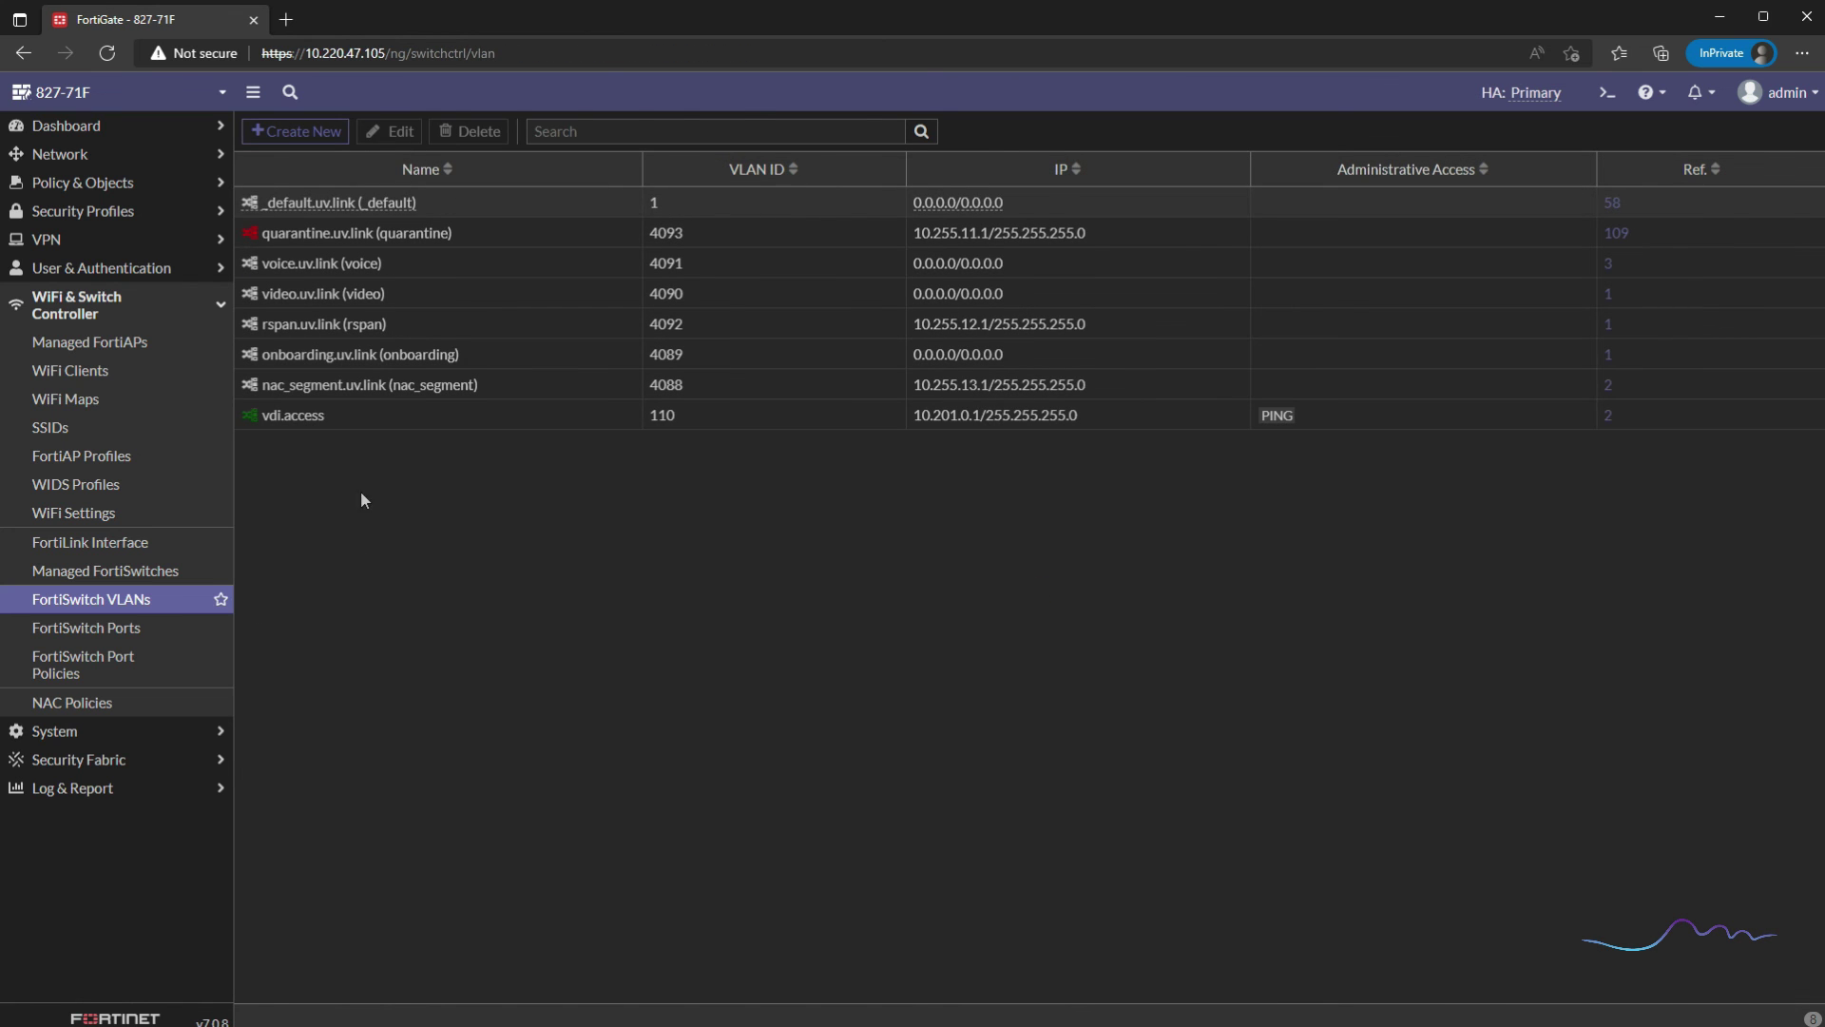
pyautogui.click(391, 420)
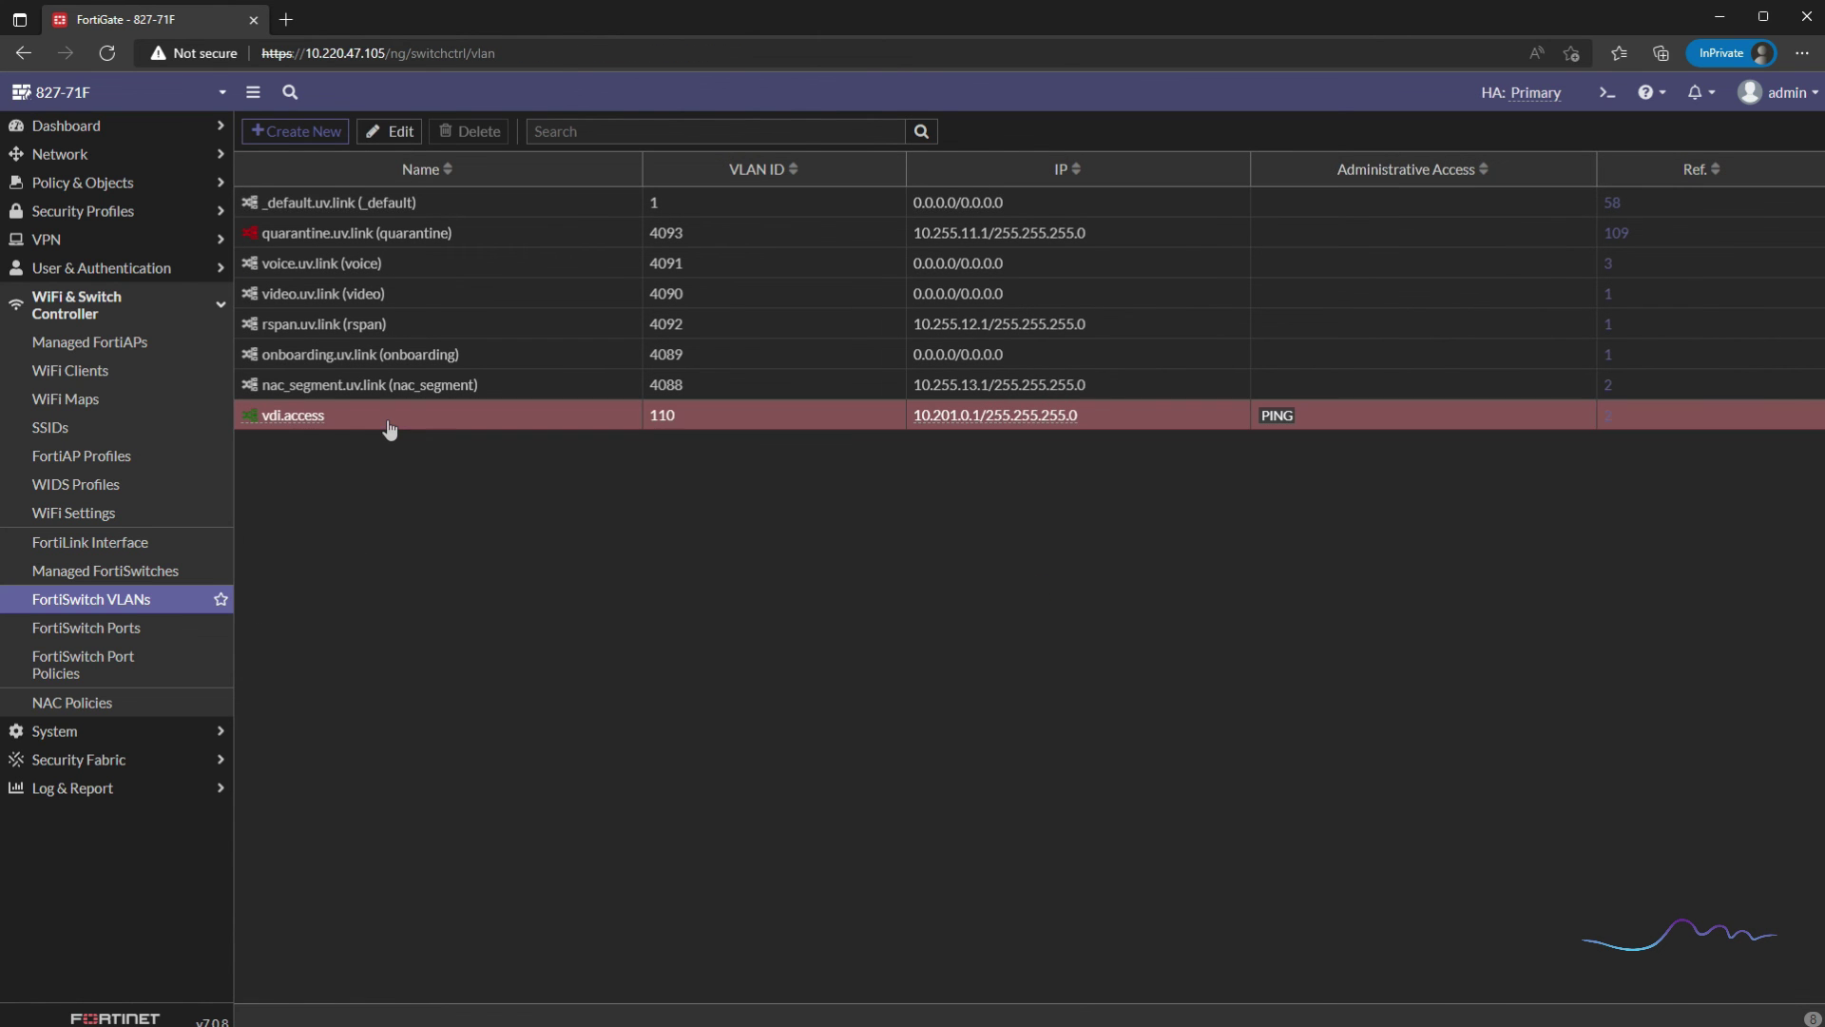
# Step: In the FortiSwitch port list, set the native VLAN of port3 on switch S224EPTF22001773 to vdi.access
pyautogui.click(128, 635)
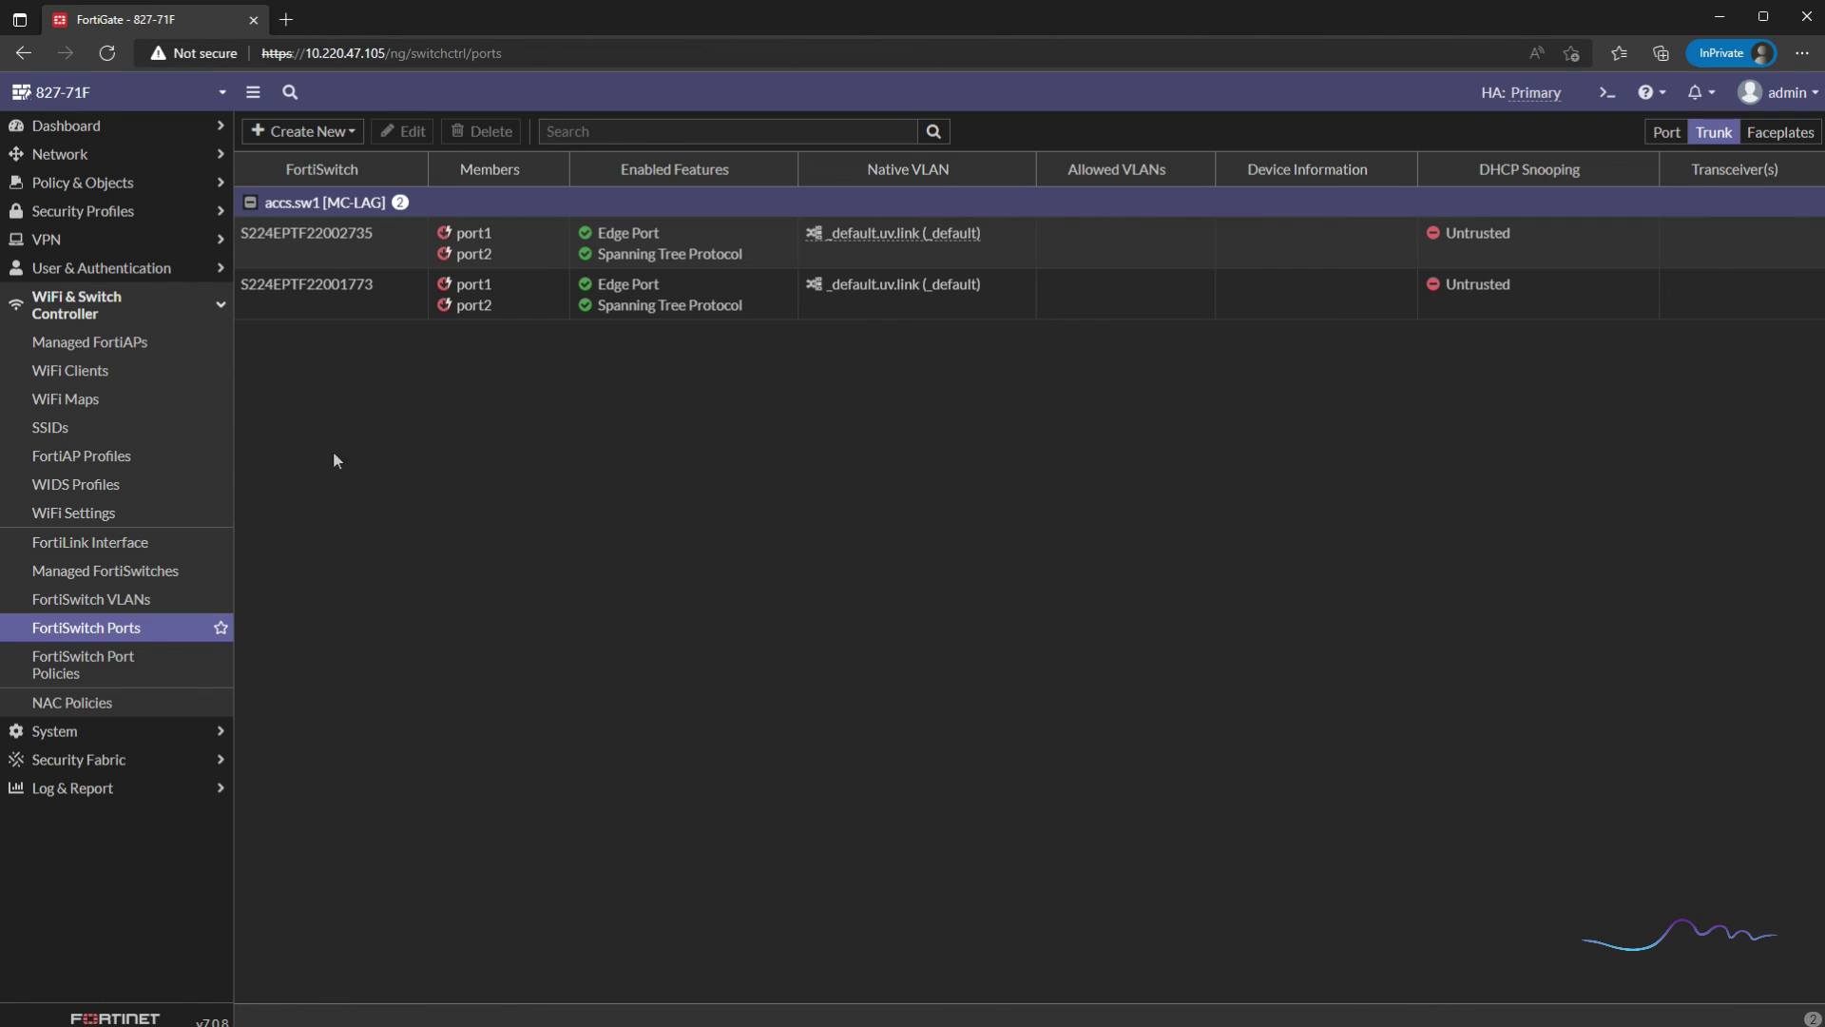
pyautogui.click(1665, 132)
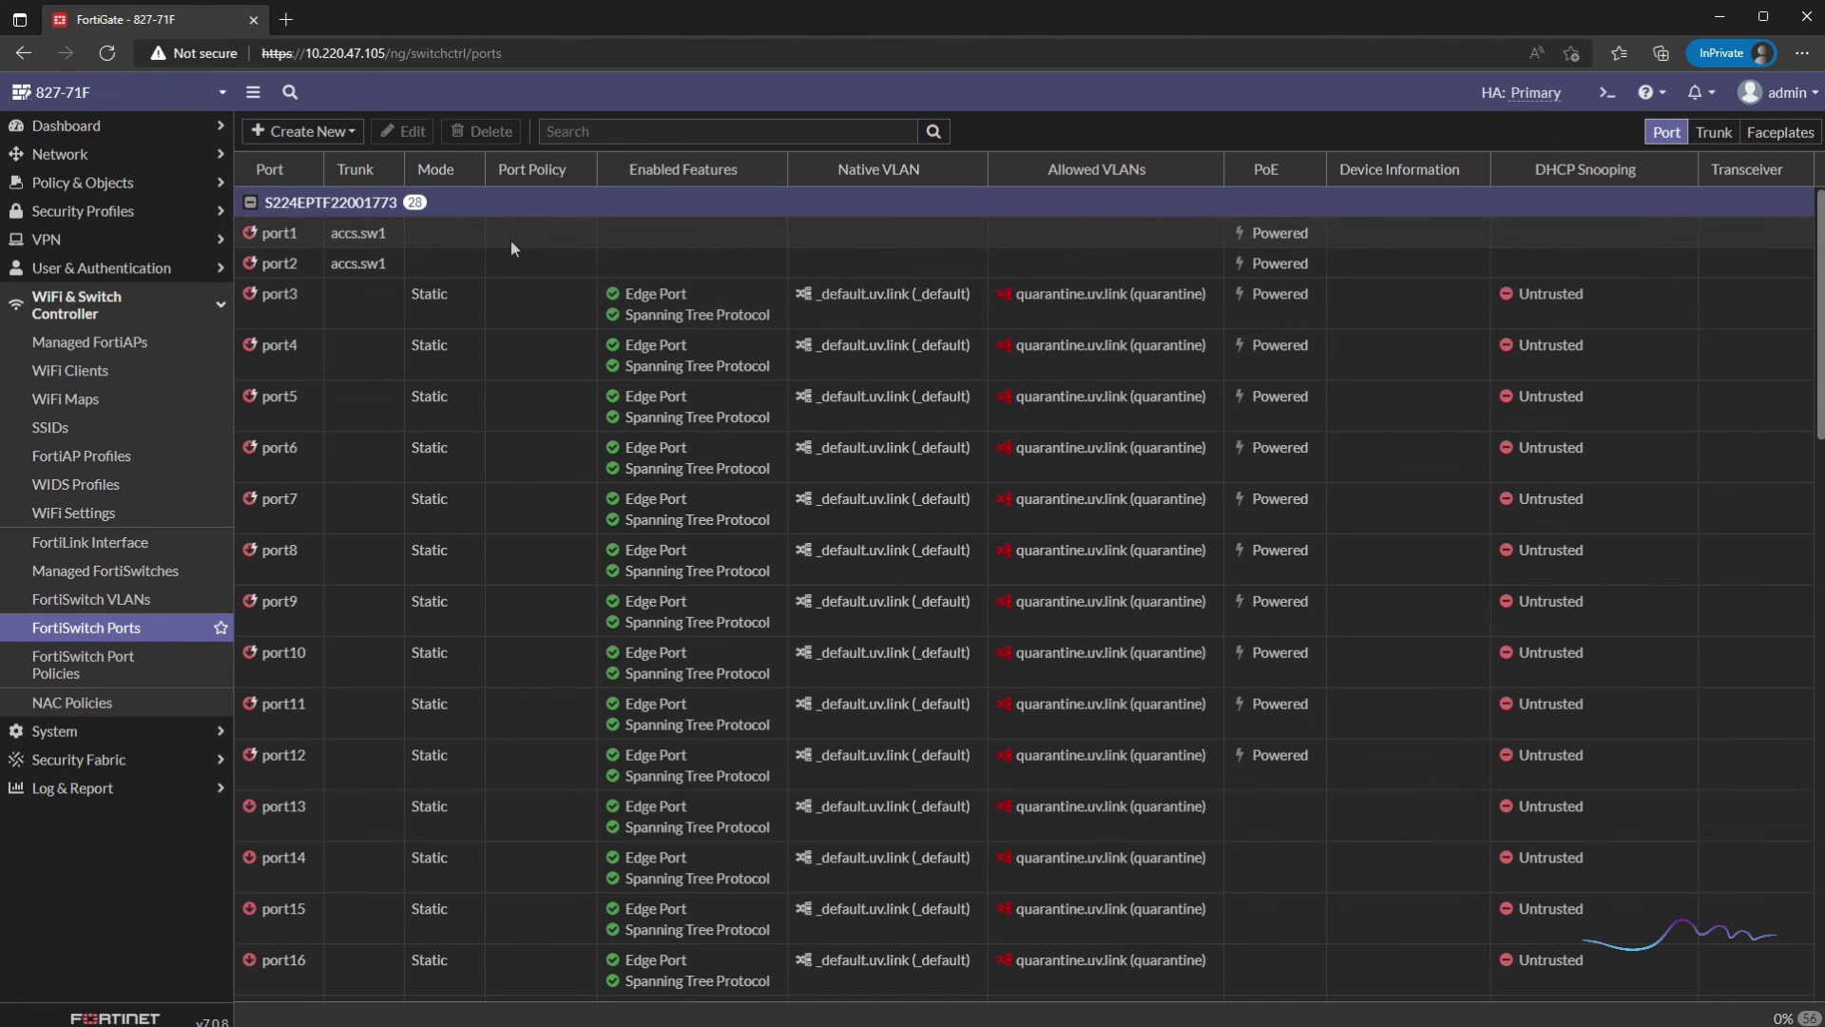
pyautogui.click(977, 293)
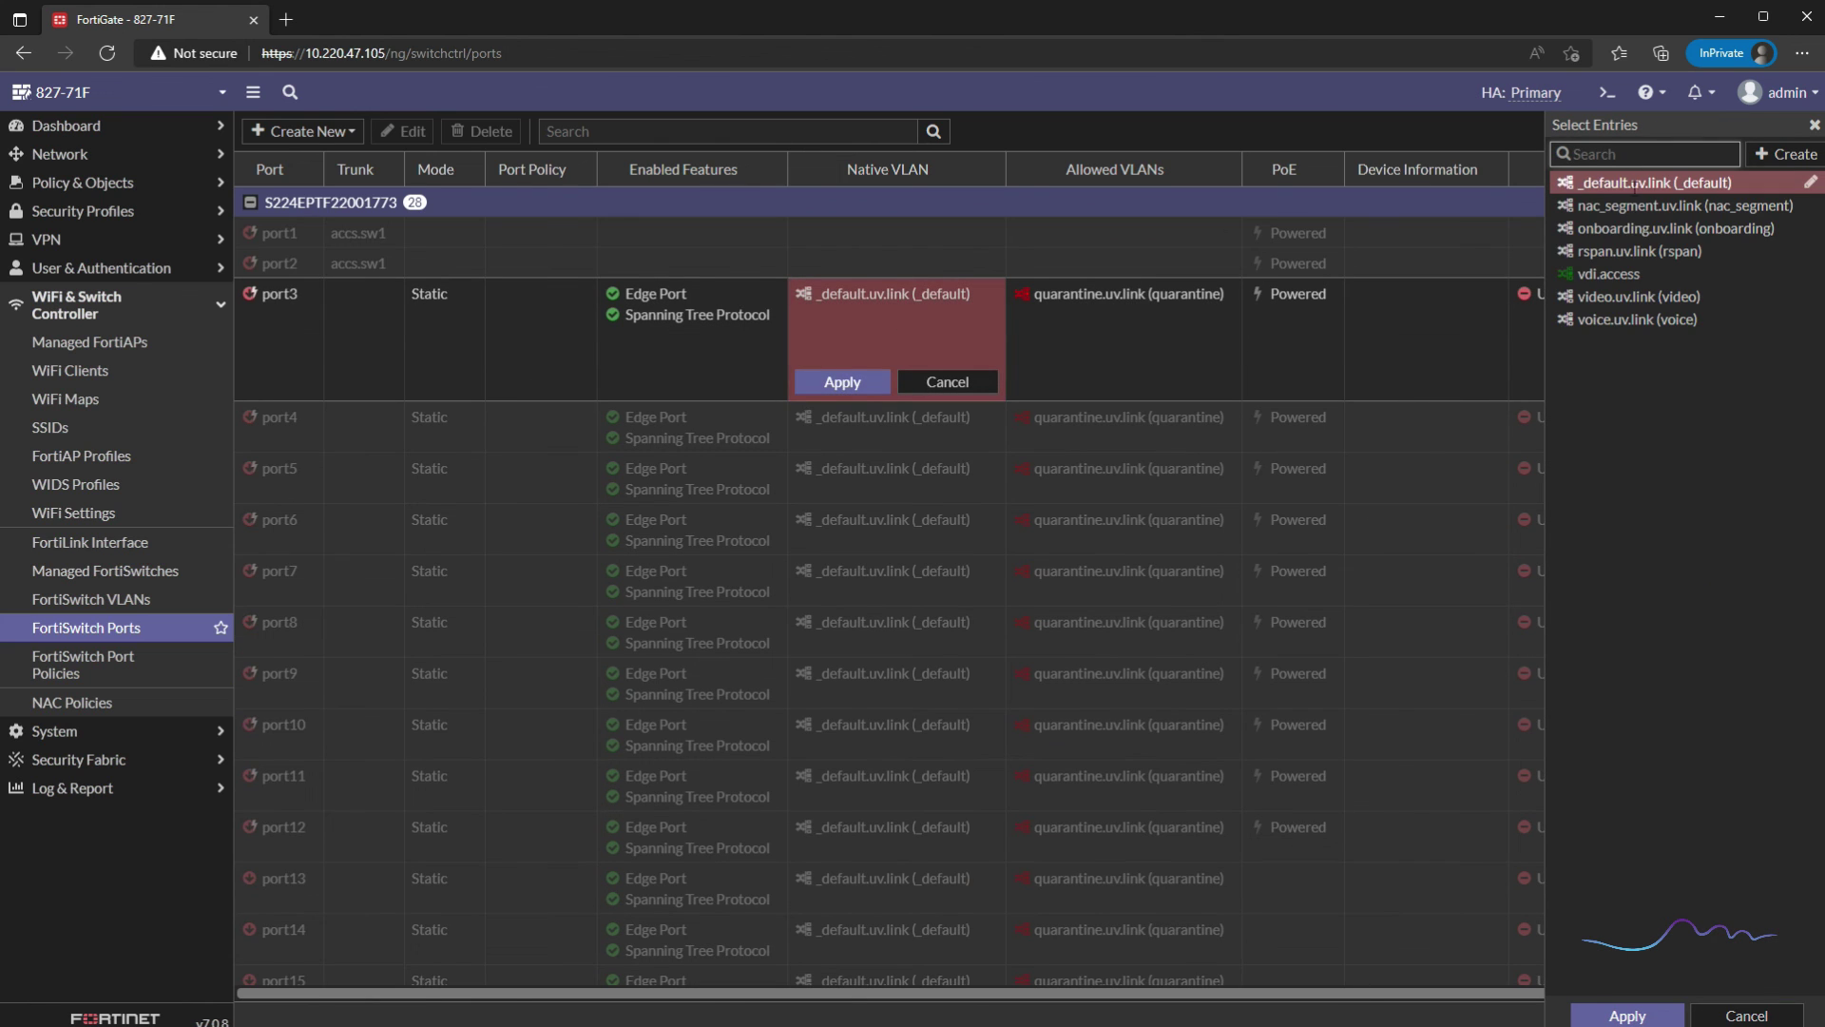
pyautogui.click(1616, 275)
pyautogui.click(1627, 1013)
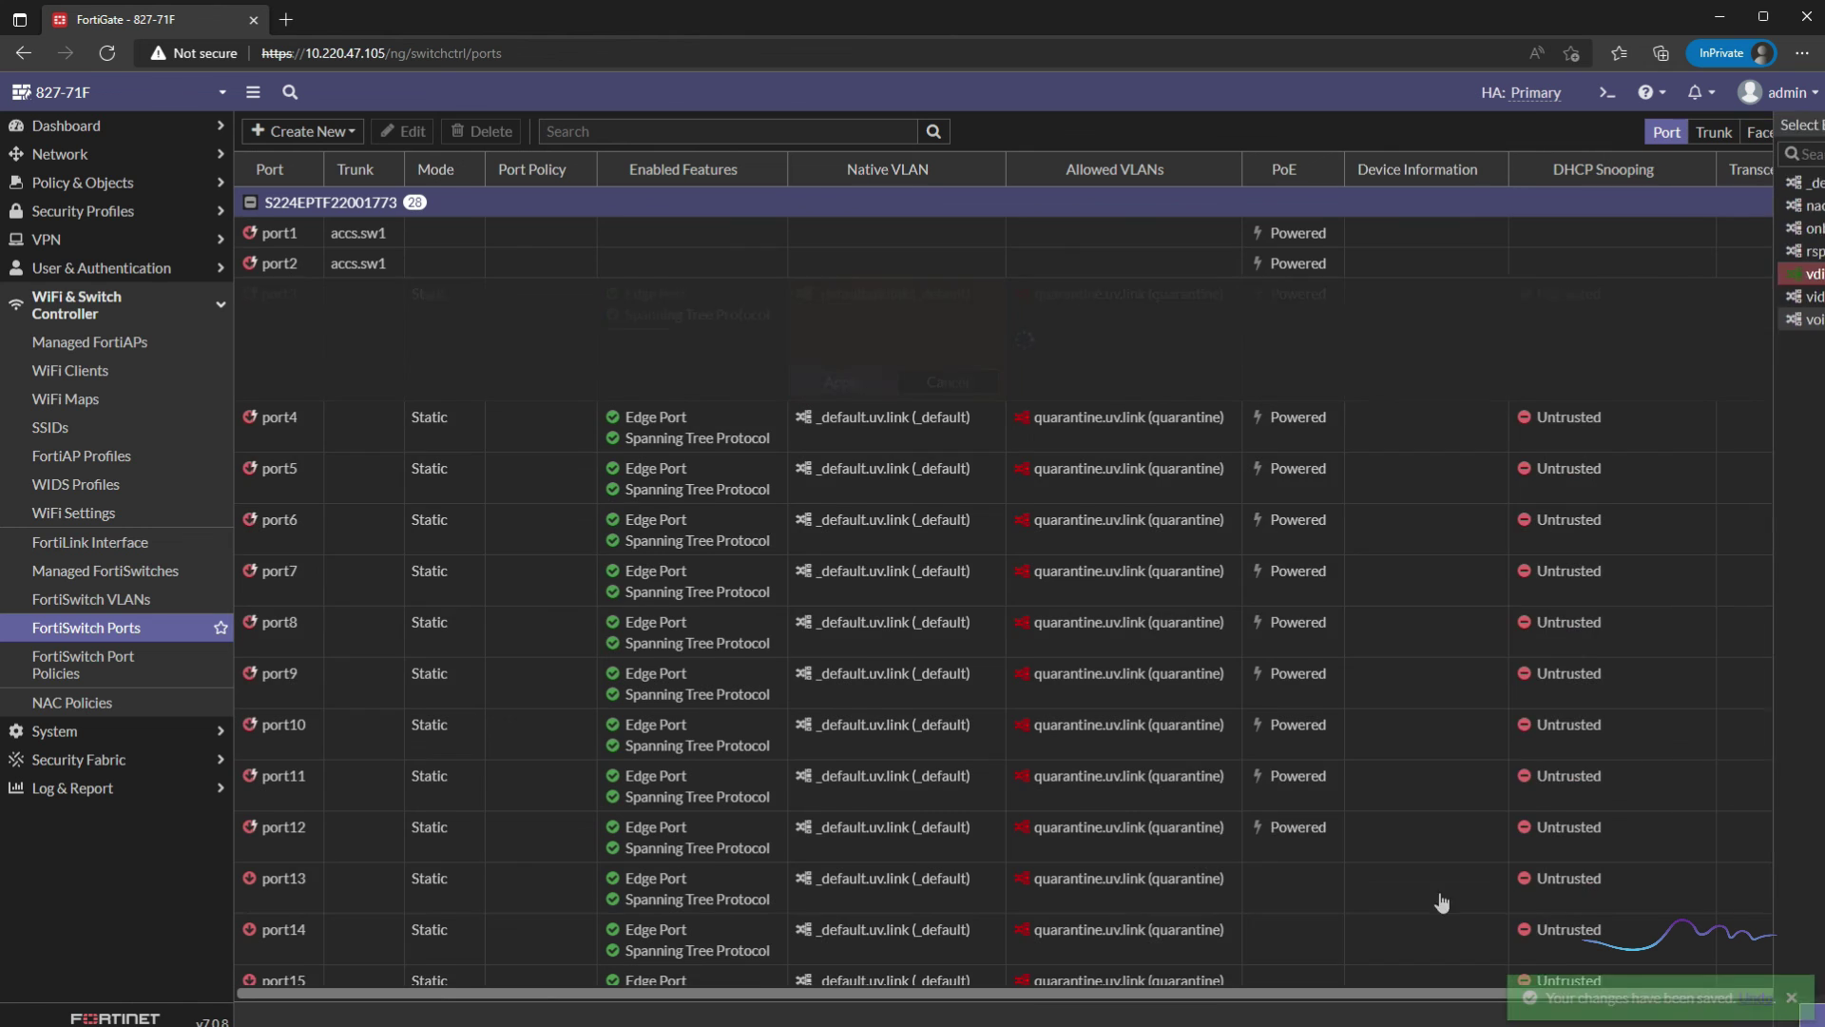
# Step: Set the native VLAN of port3 on switch S224EPTF22002735 to vdi.access
pyautogui.scroll(-10, 750, 472)
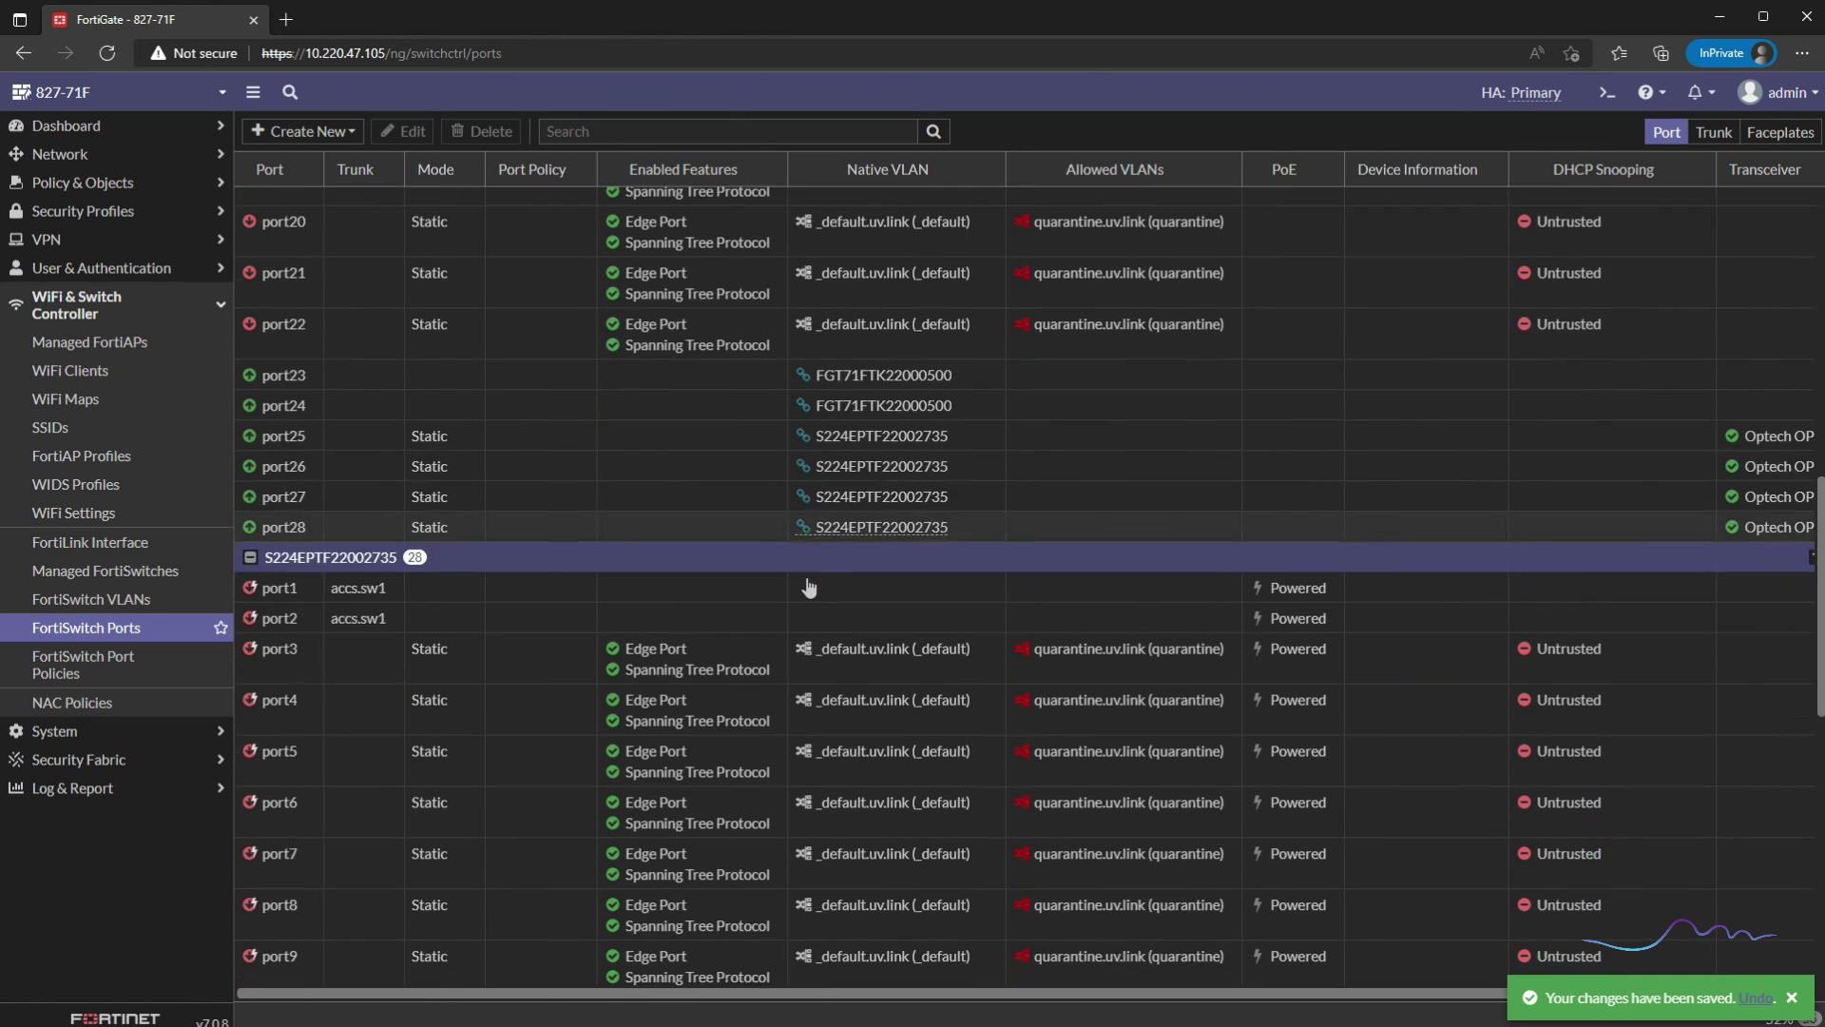
pyautogui.scroll(-1, 809, 586)
pyautogui.click(989, 516)
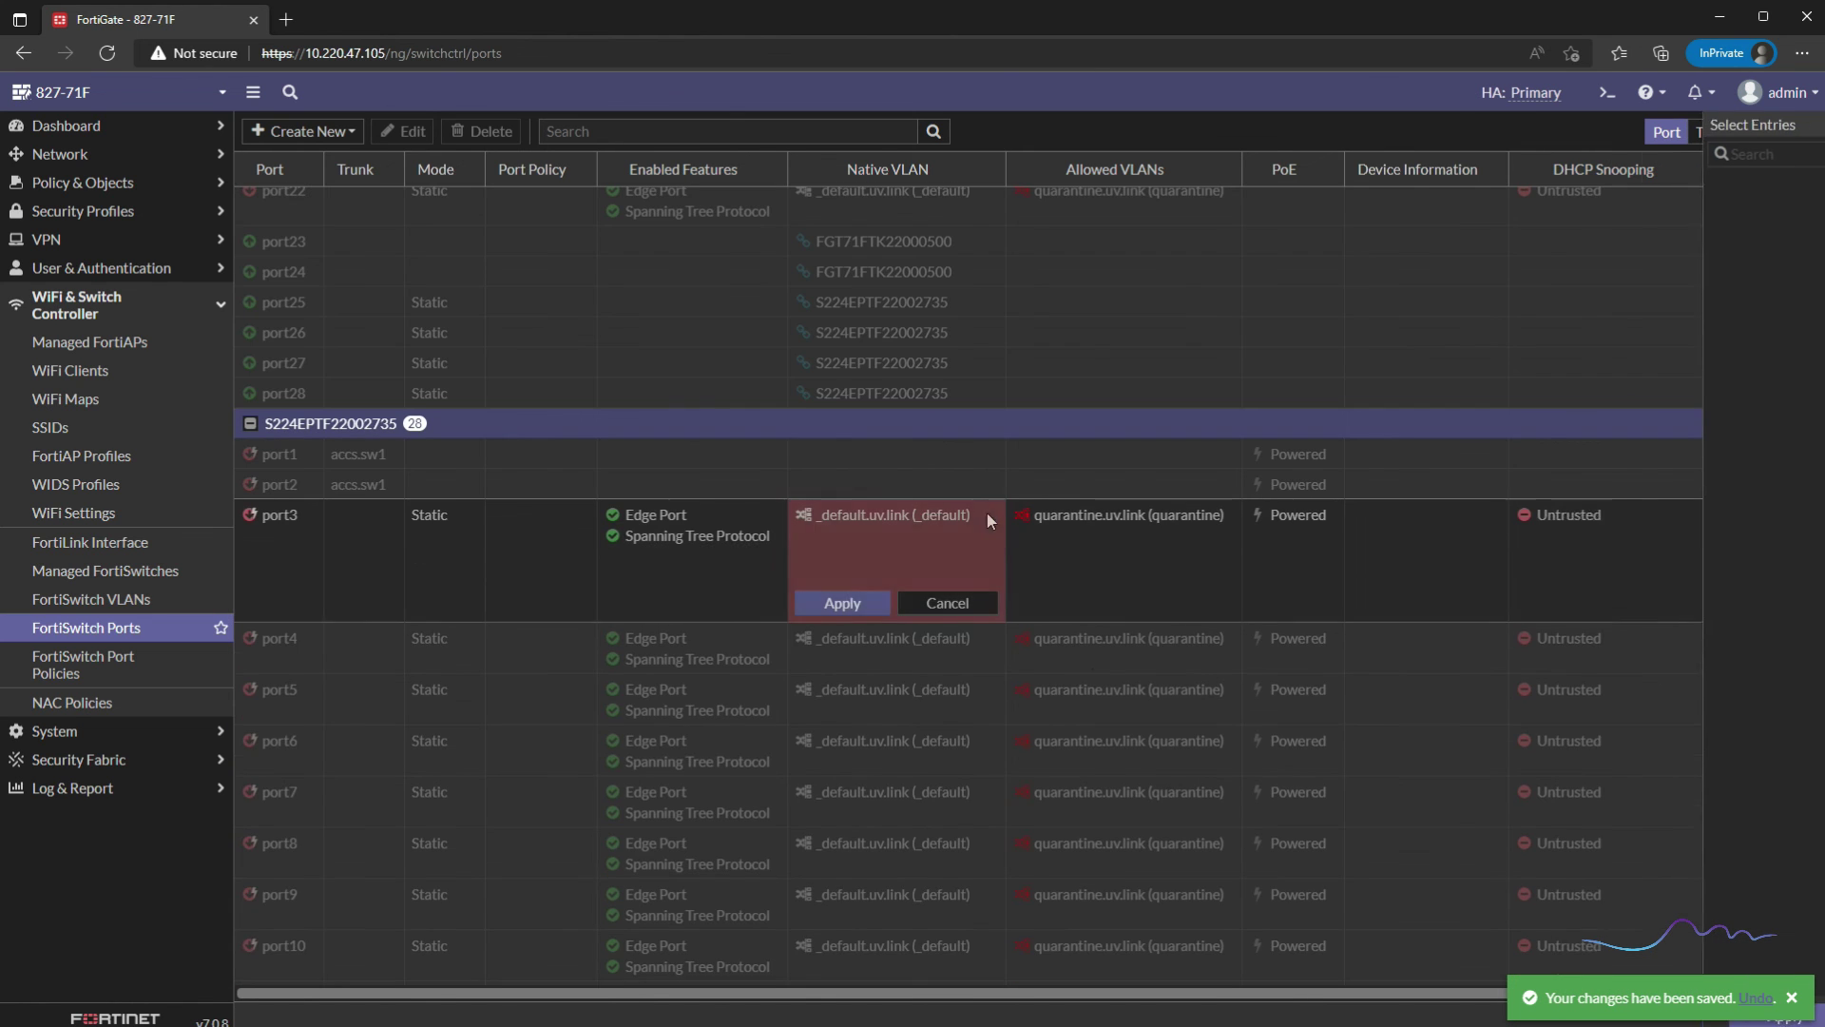
pyautogui.moveTo(1589, 283)
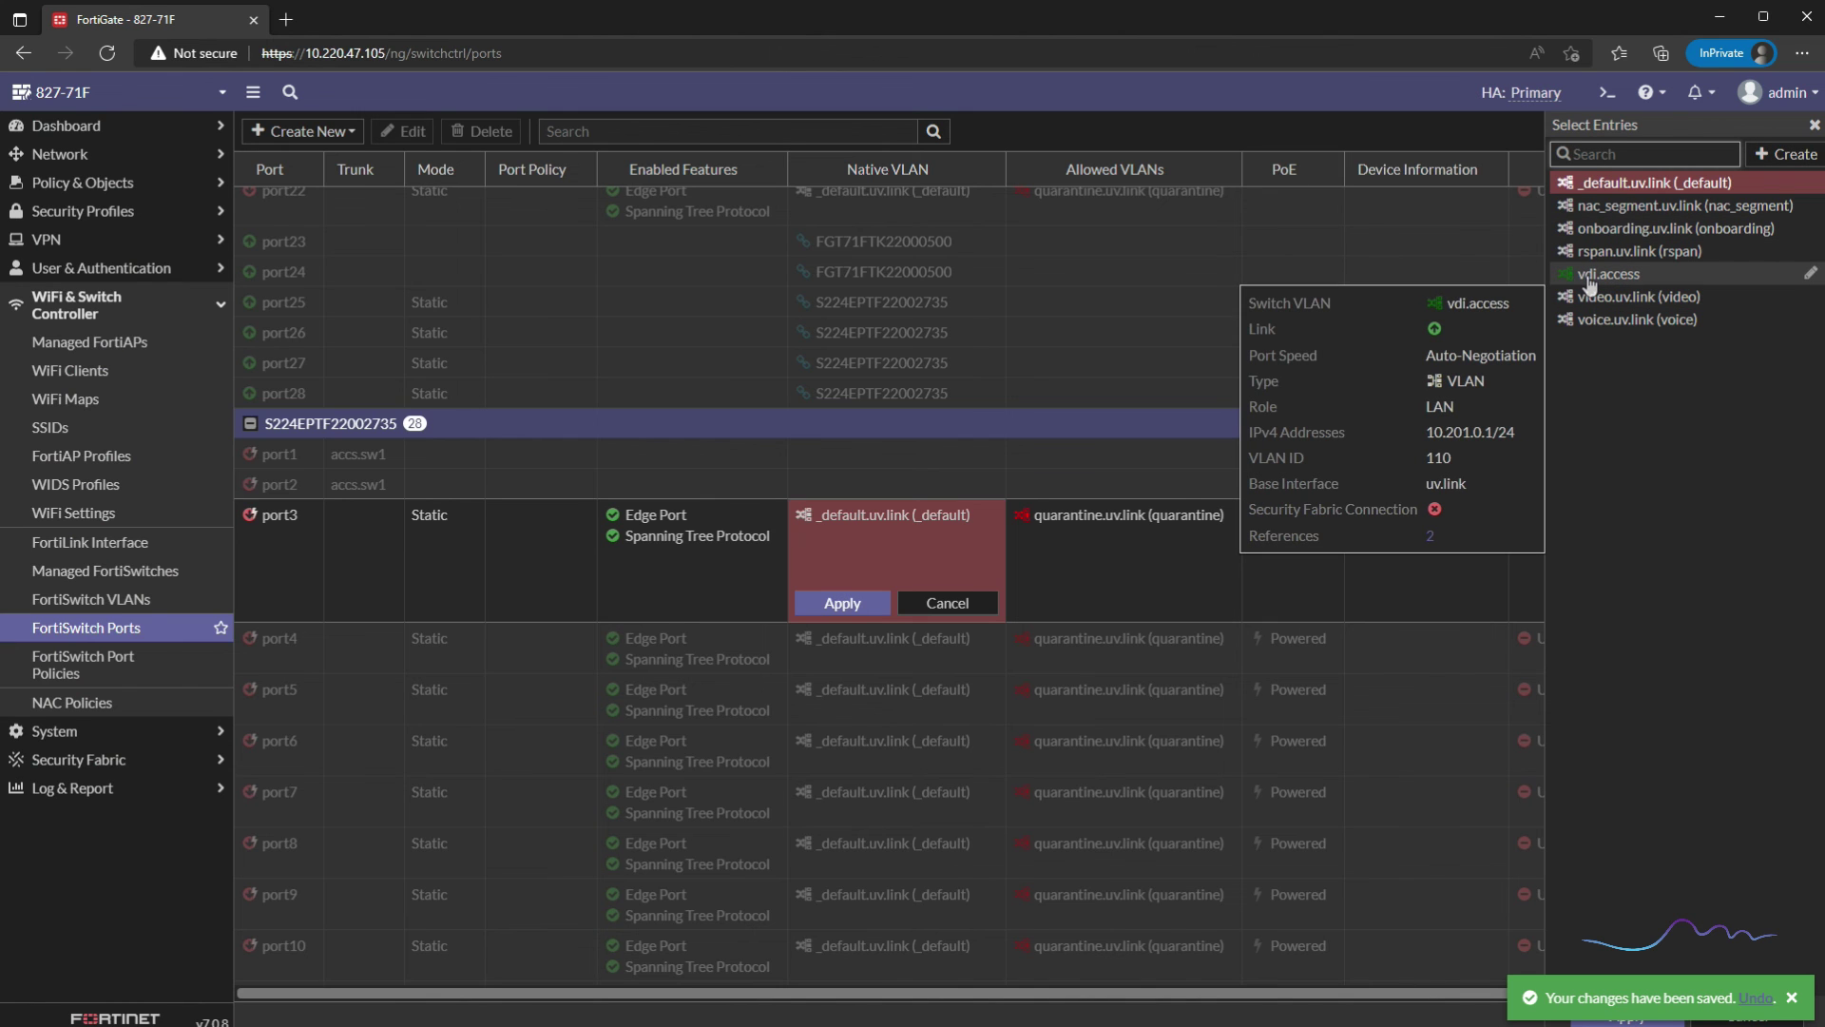
pyautogui.click(1590, 277)
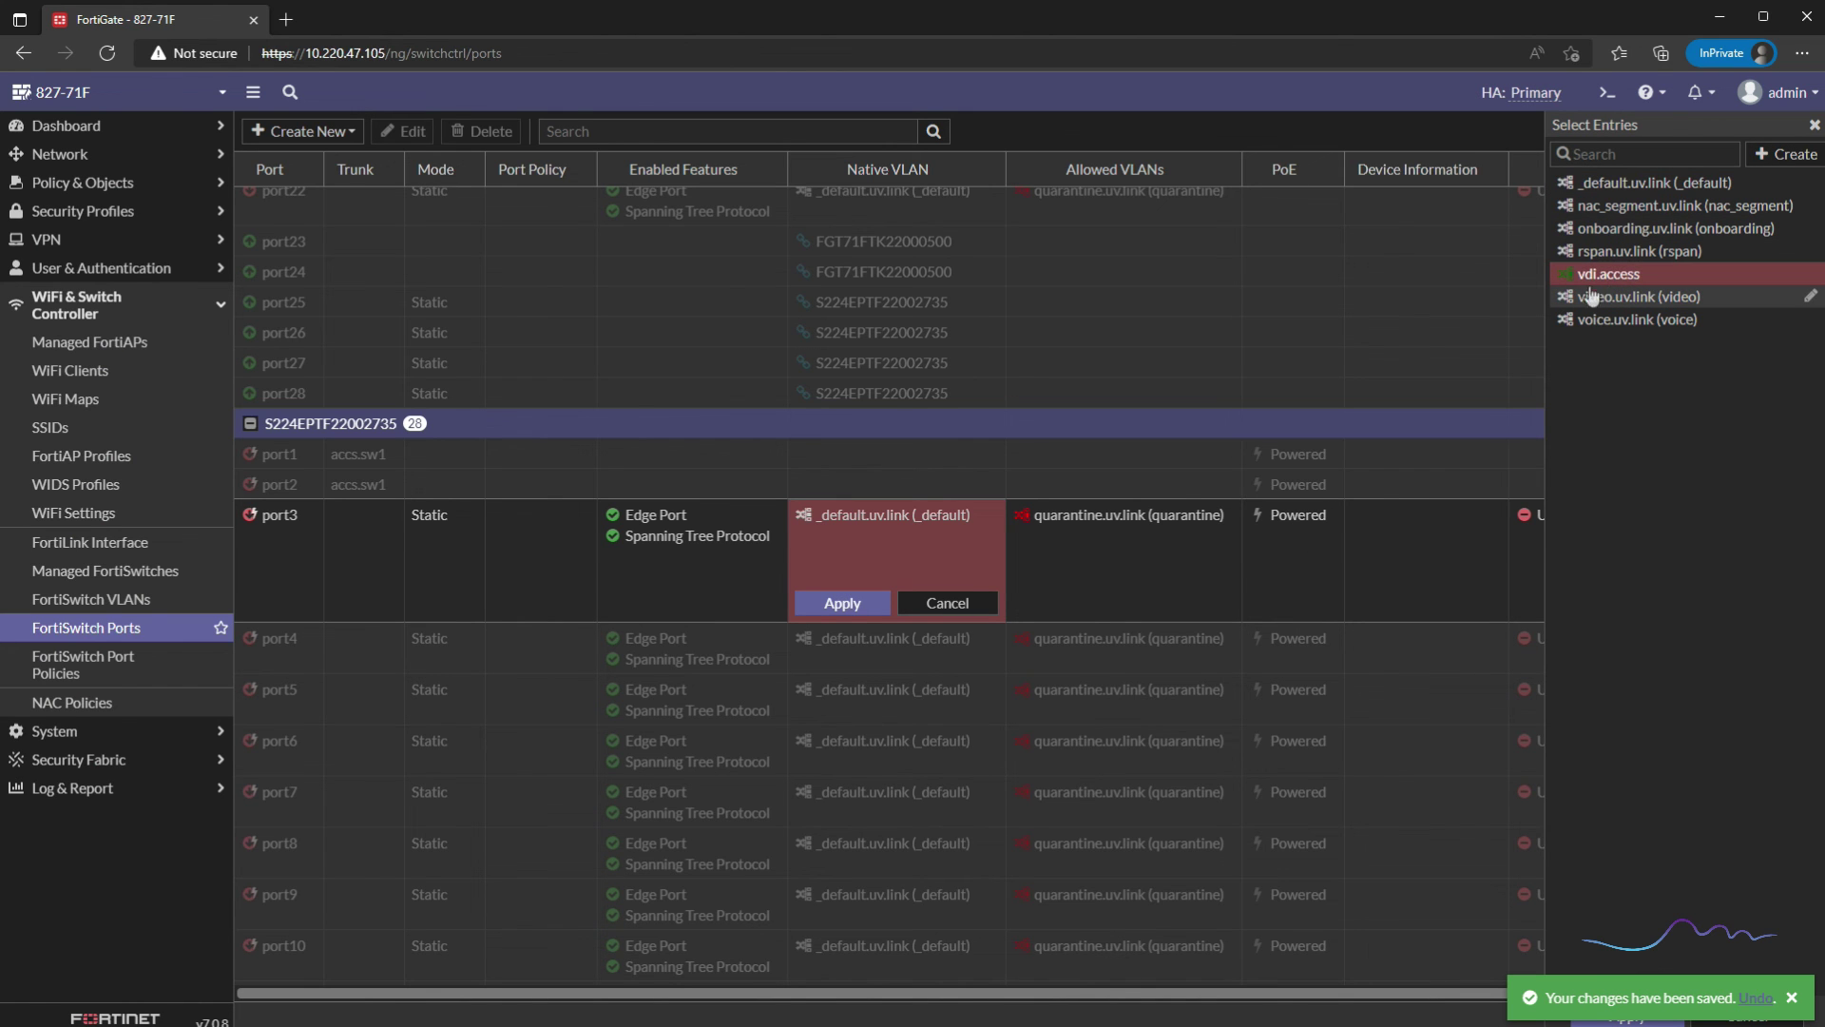
pyautogui.click(843, 602)
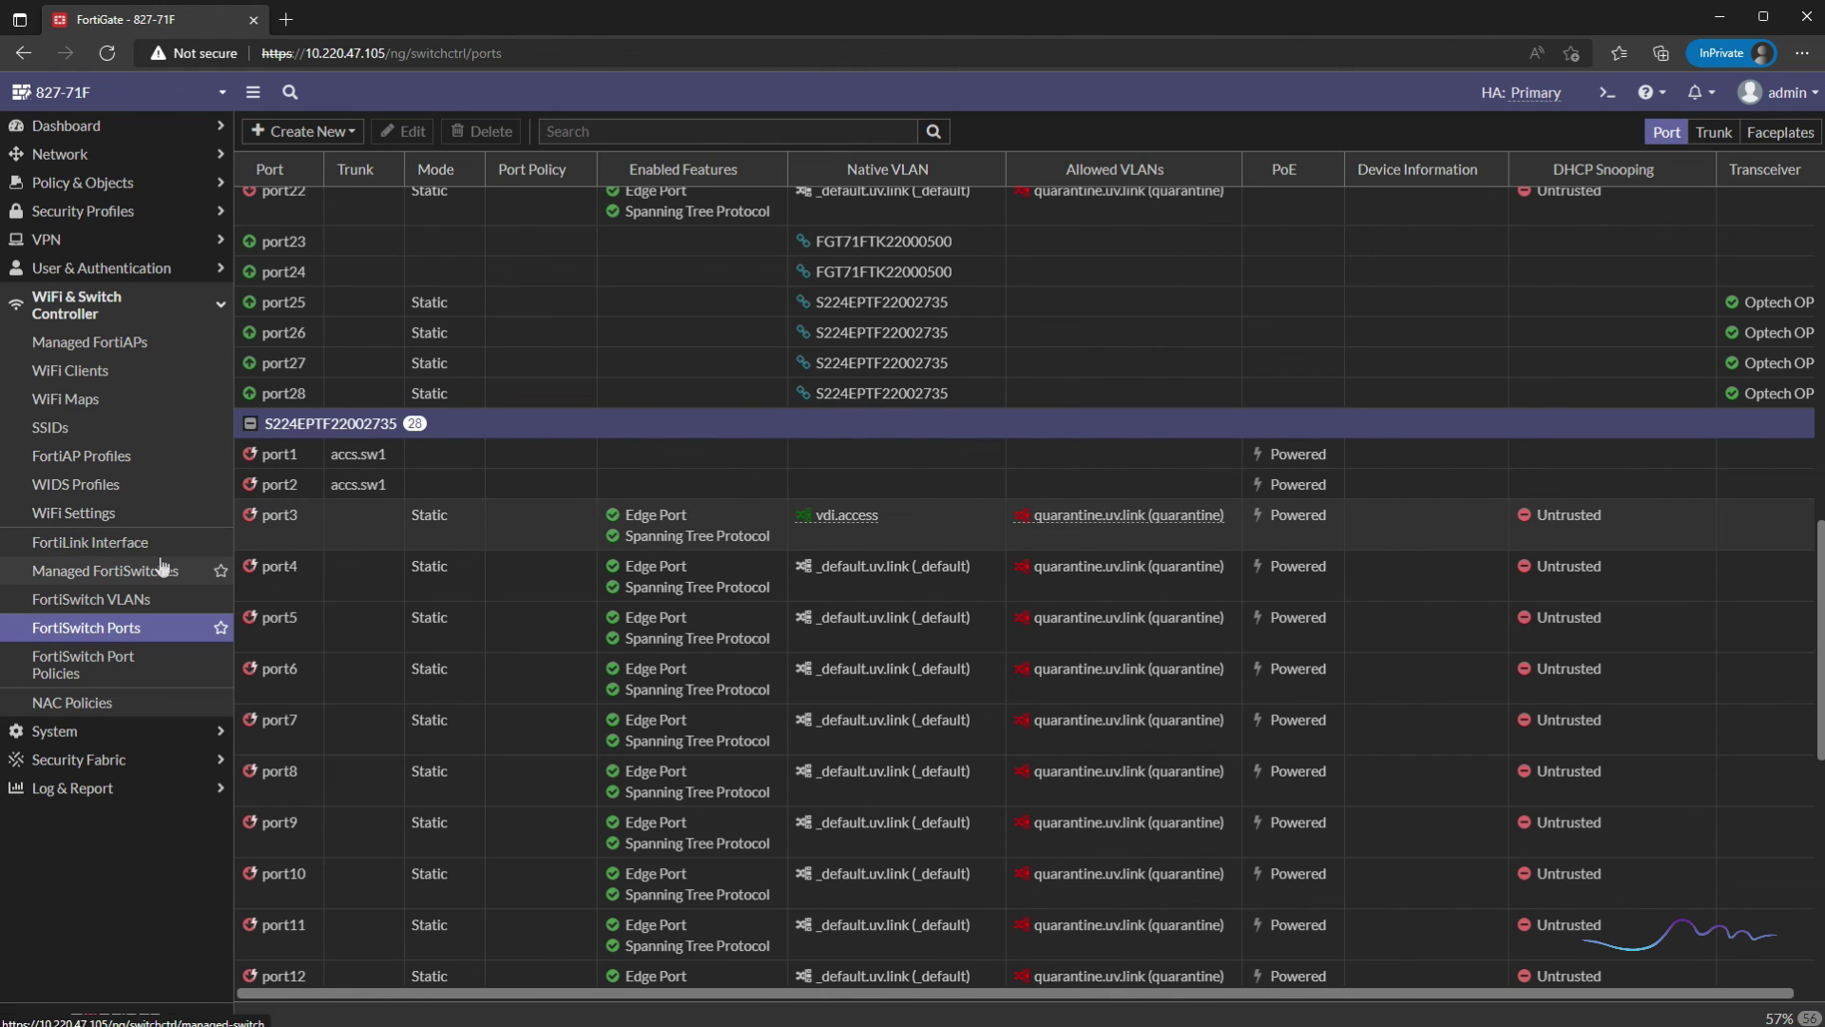
# Step: Open the managed FortiSwitches overview
pyautogui.click(136, 571)
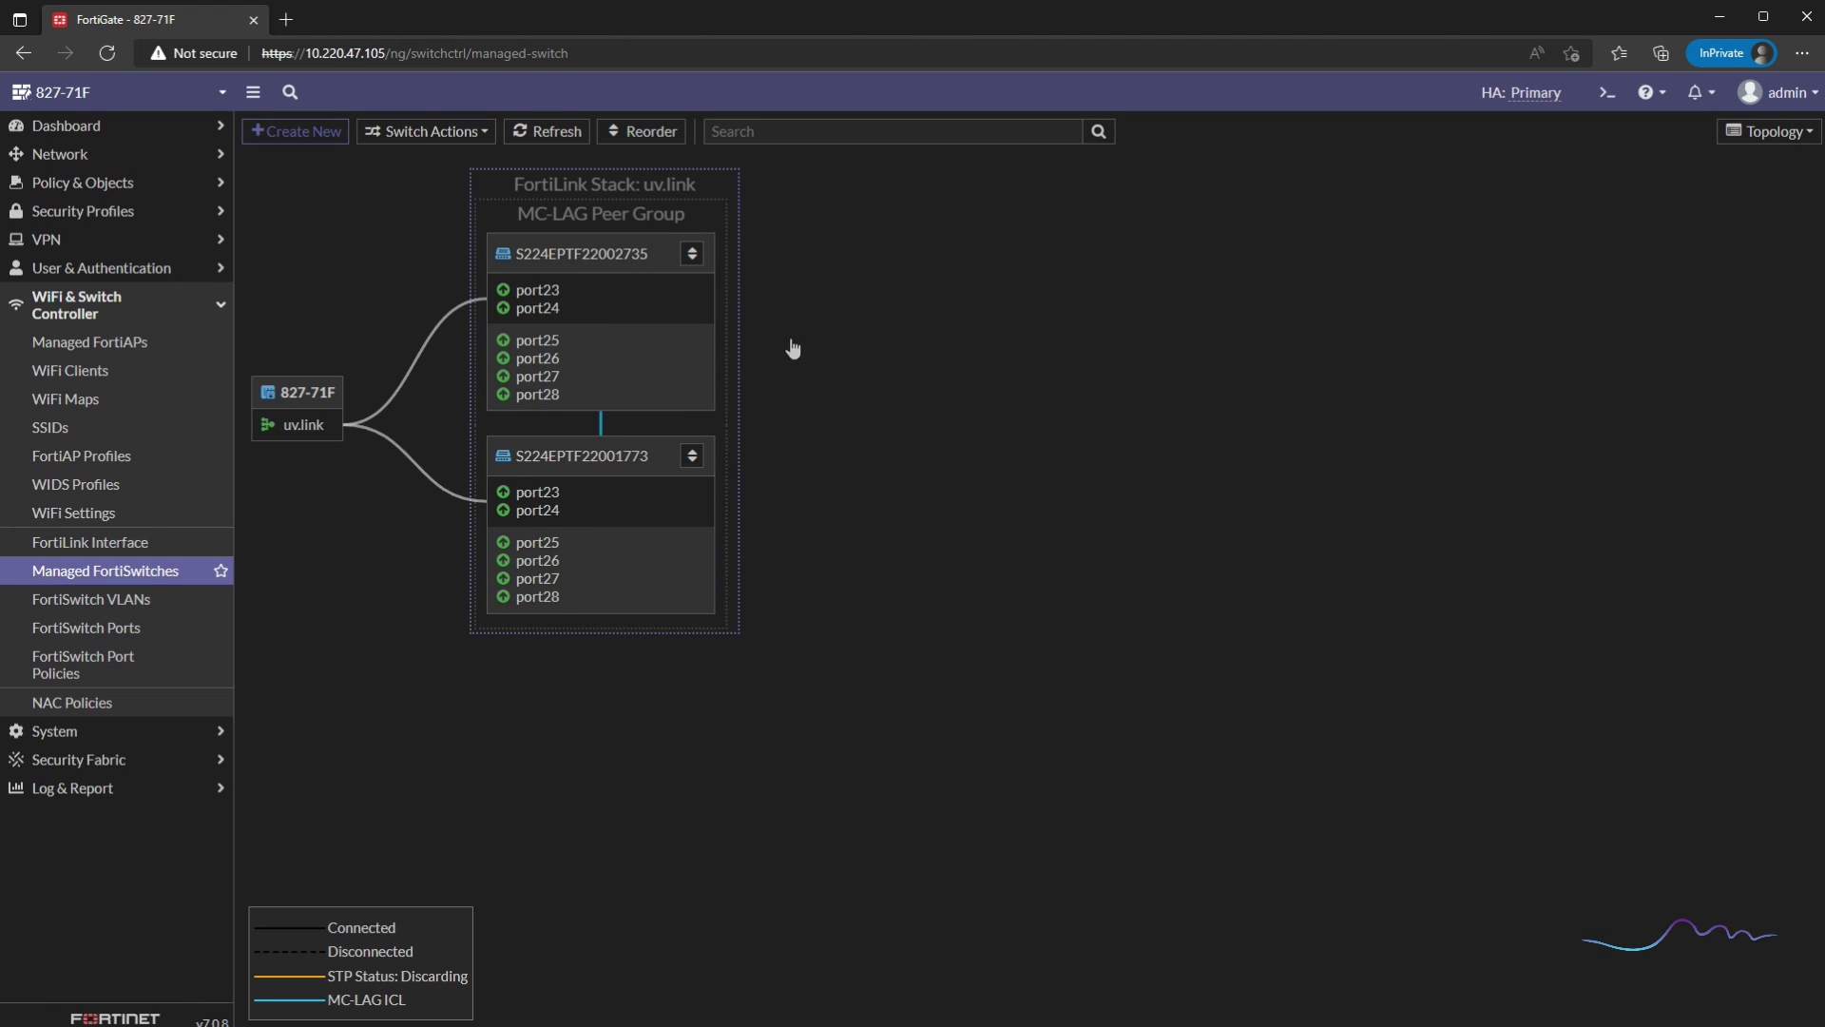
pyautogui.rightClick(592, 312)
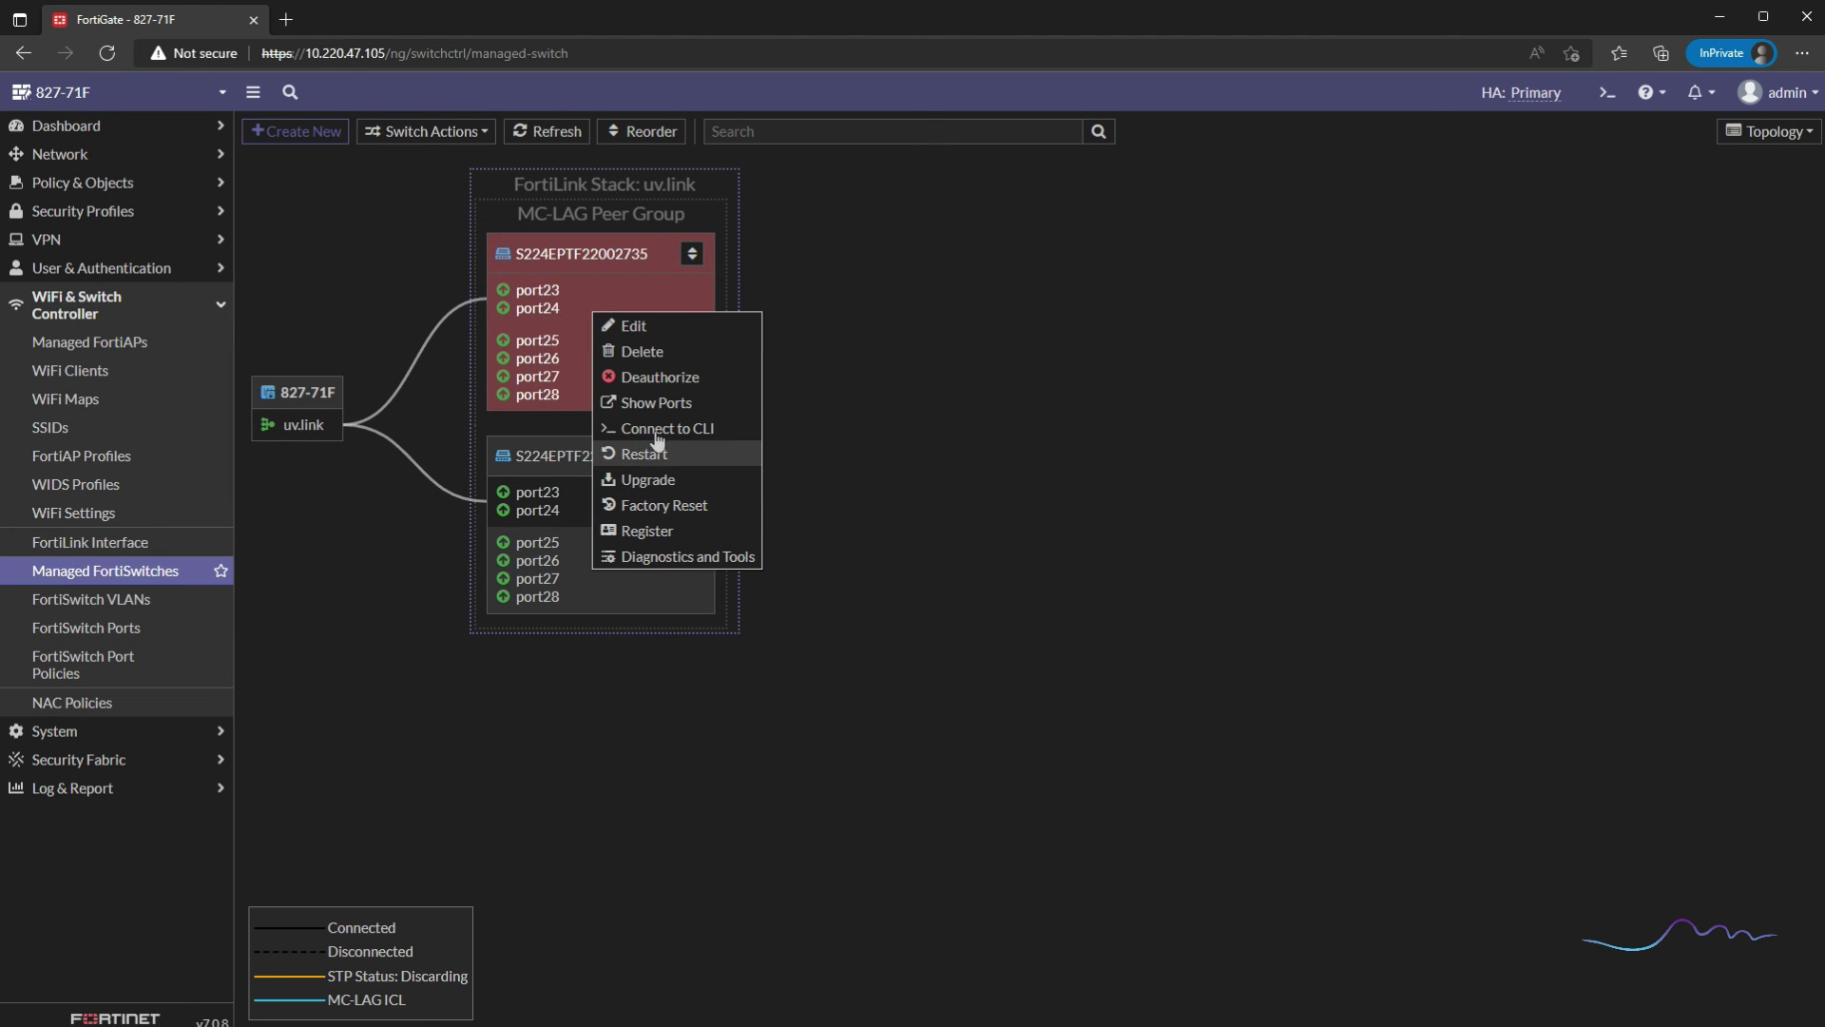
pyautogui.click(651, 326)
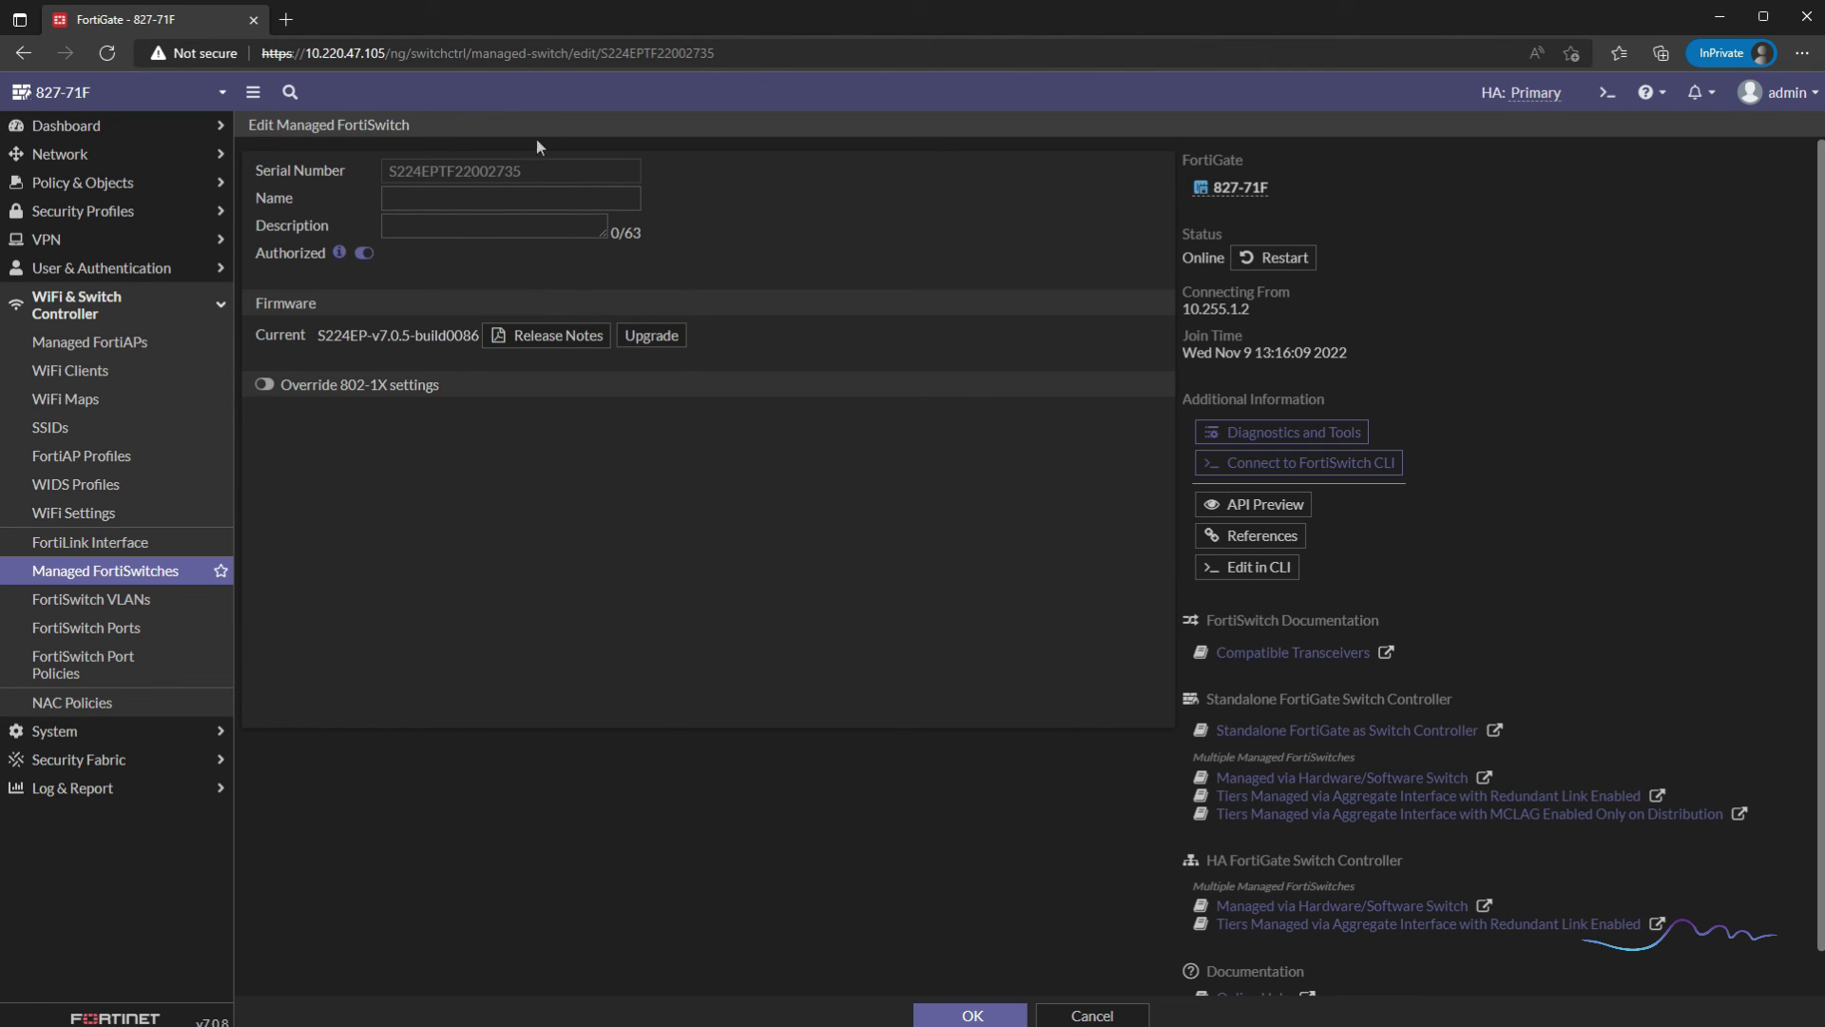
pyautogui.click(411, 199)
pyautogui.click(656, 704)
pyautogui.click(1098, 1015)
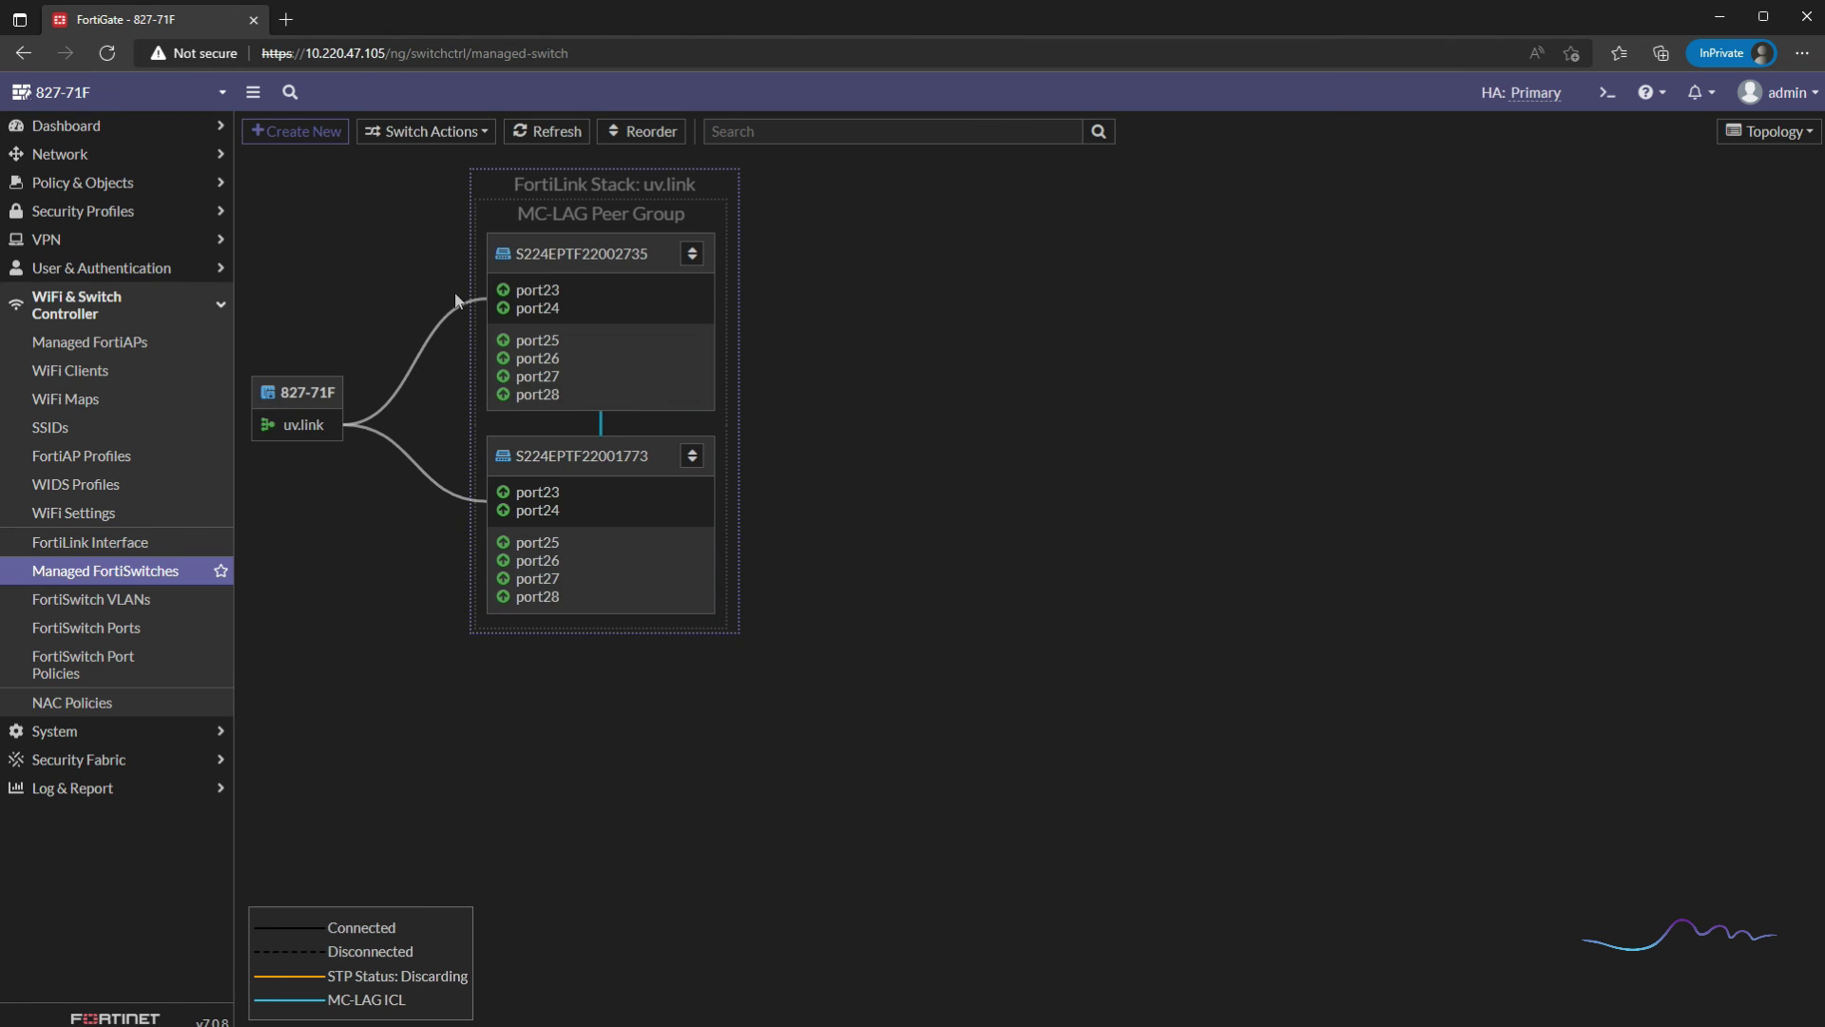
# Step: Change the managed FortiSwitches display from topology to list view
pyautogui.click(598, 281)
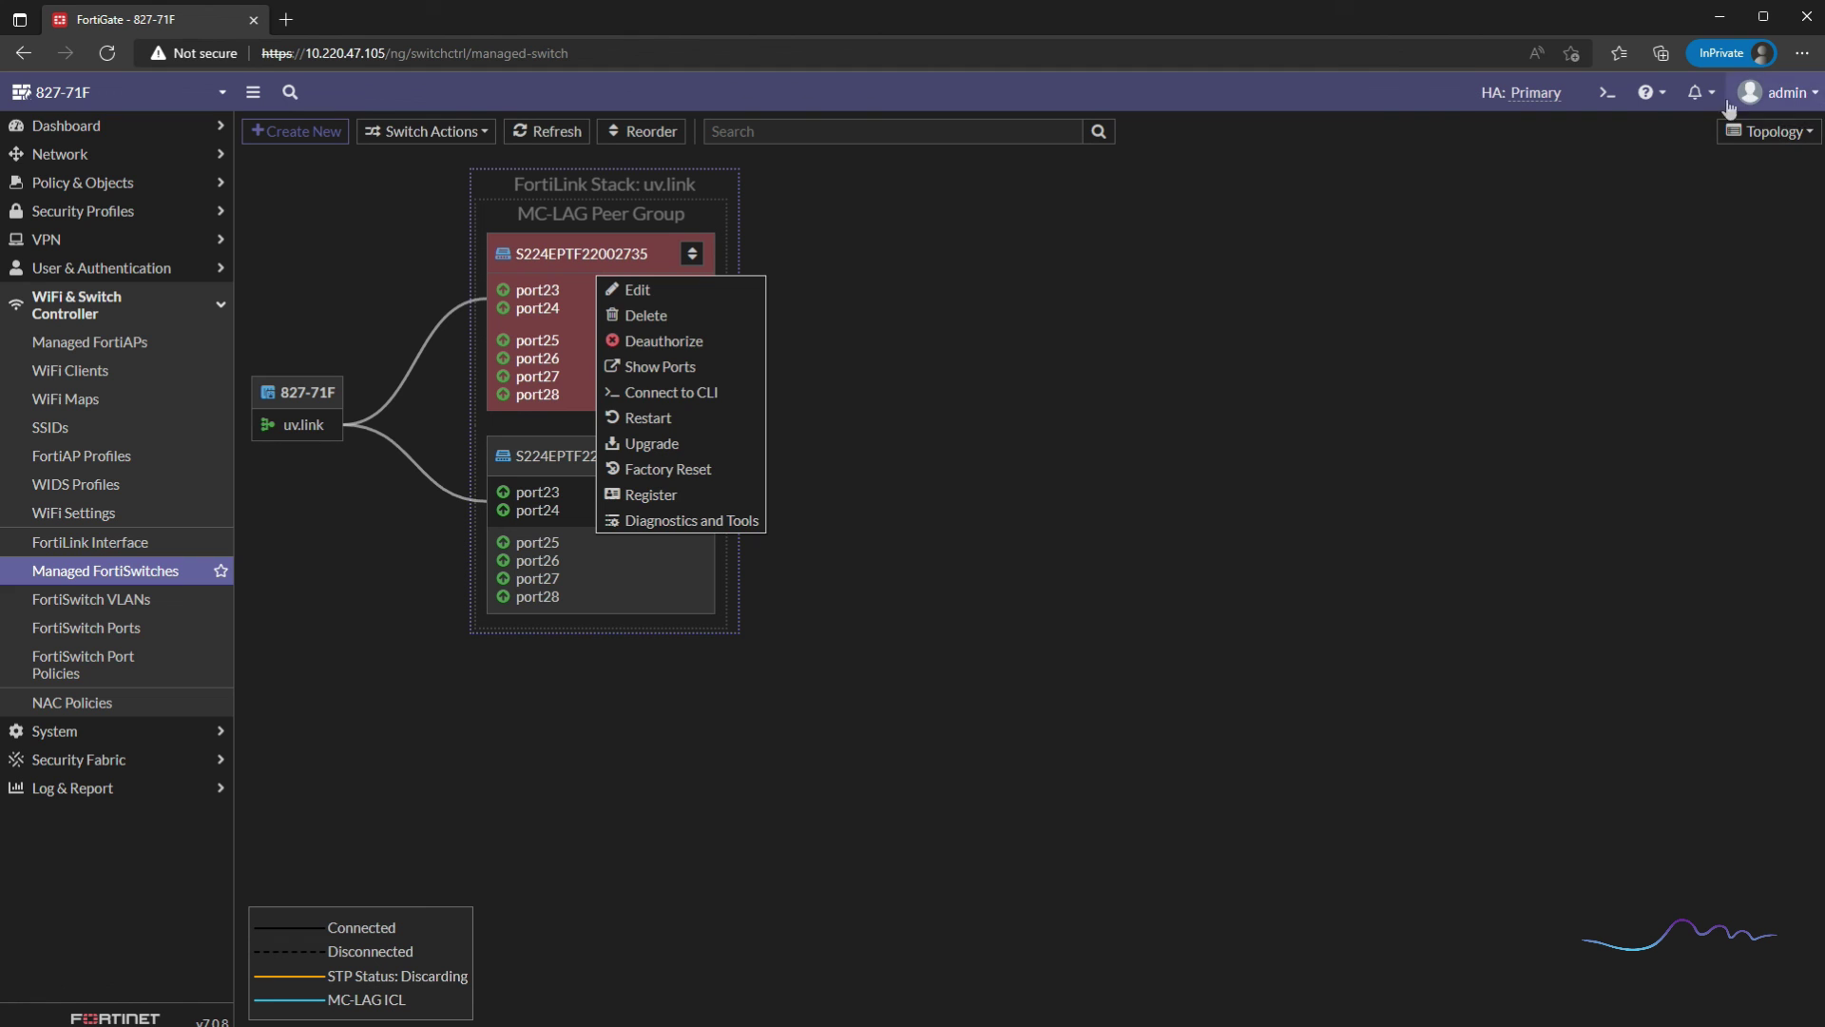
pyautogui.click(1767, 135)
pyautogui.click(1738, 156)
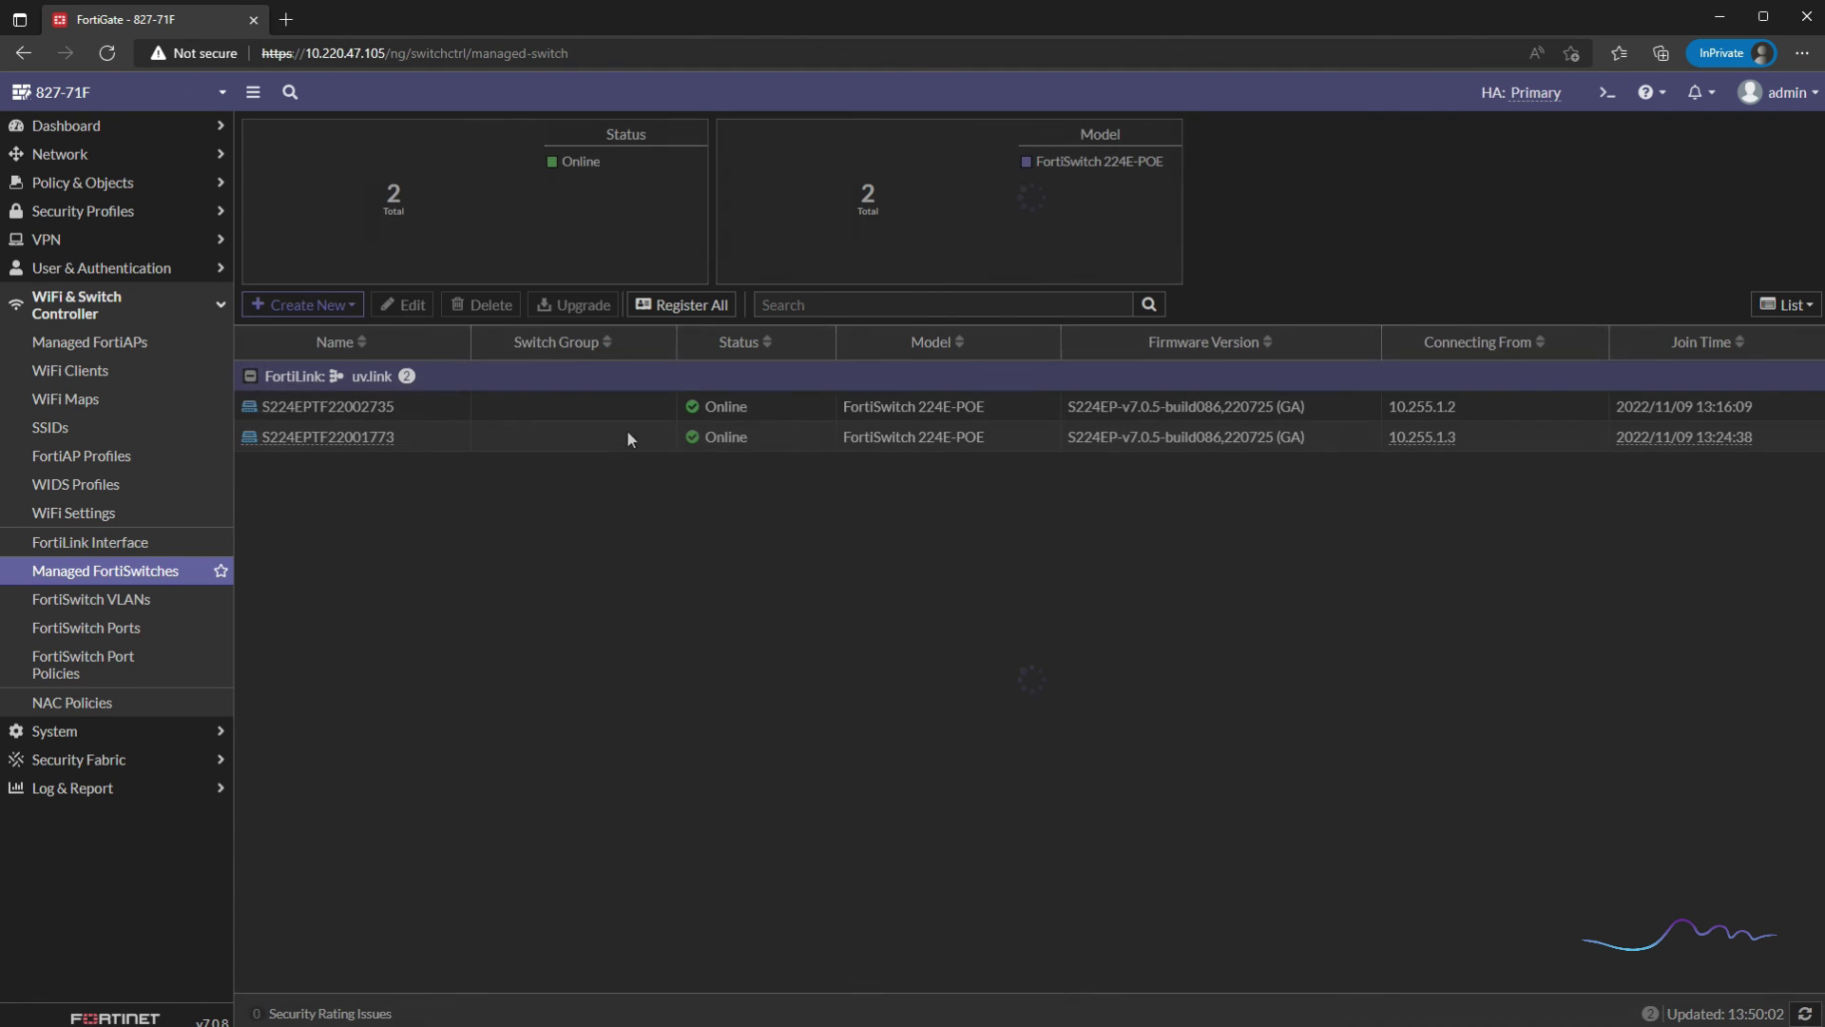
# Step: Start LED blinking on switch S224EPTF22002735 to identify it physically
pyautogui.rightClick(598, 418)
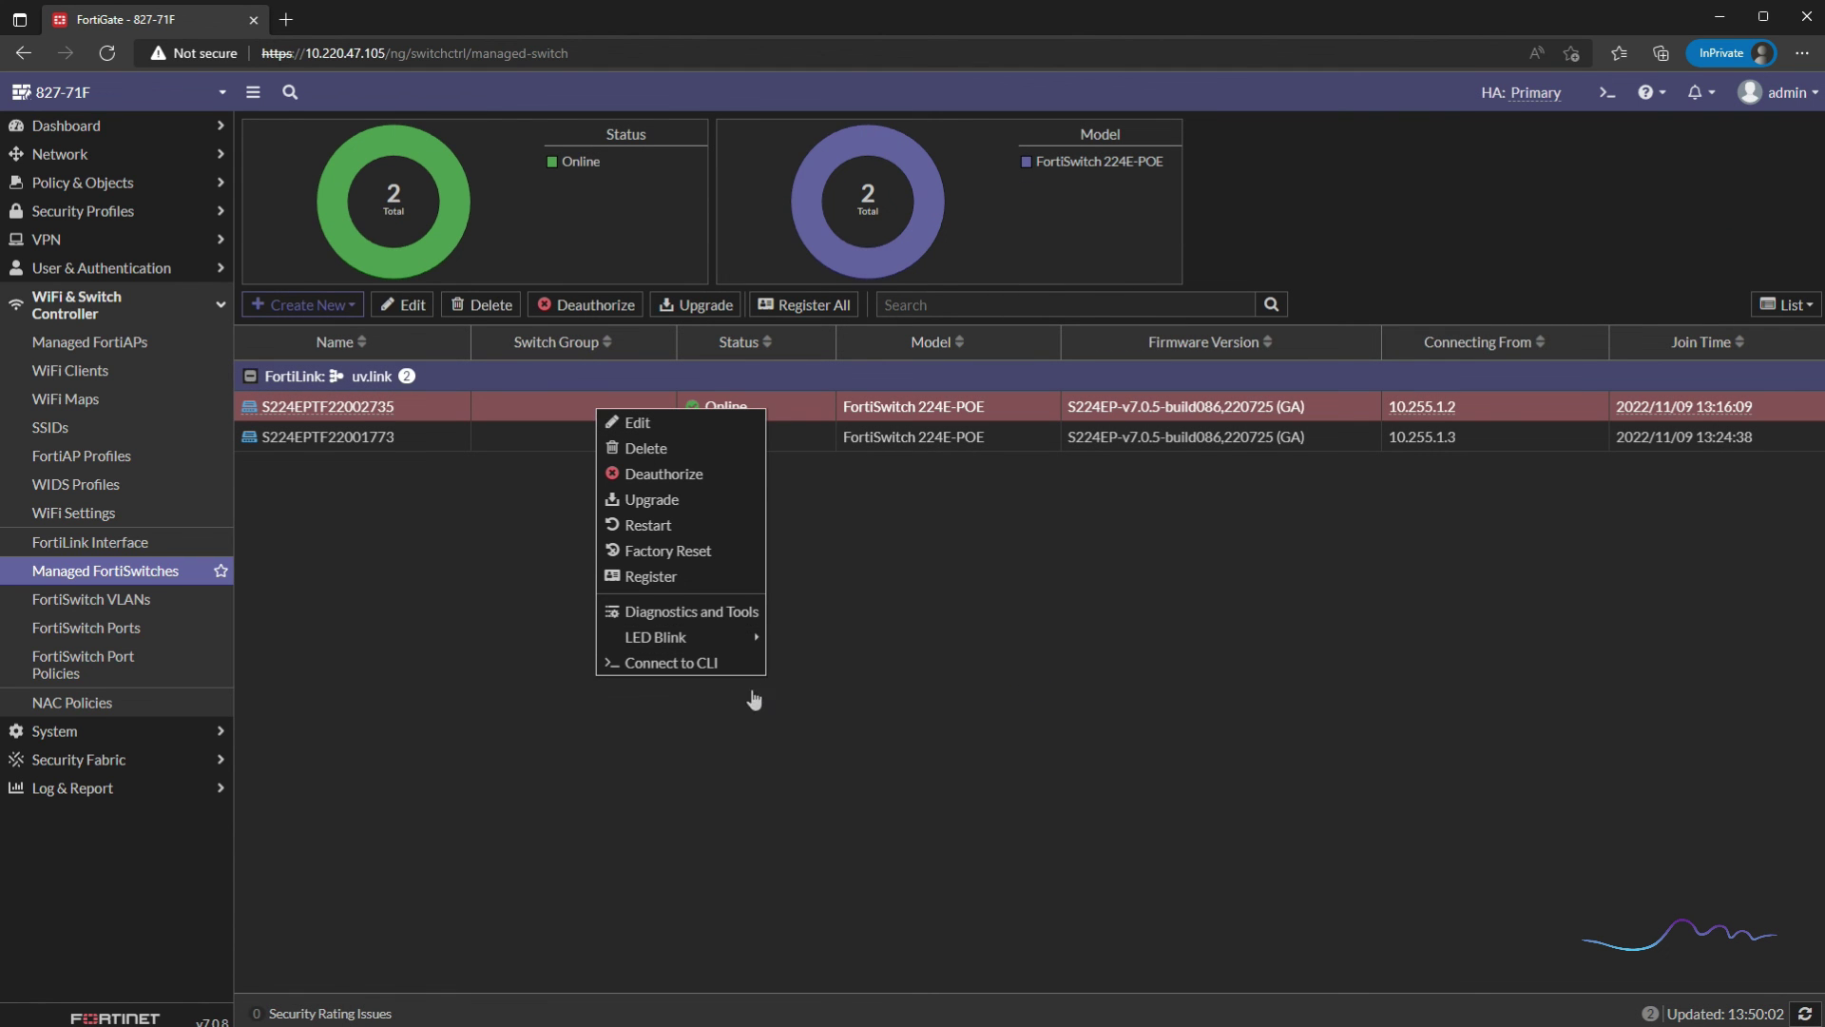
pyautogui.moveTo(753, 647)
pyautogui.moveTo(808, 638)
pyautogui.click(870, 637)
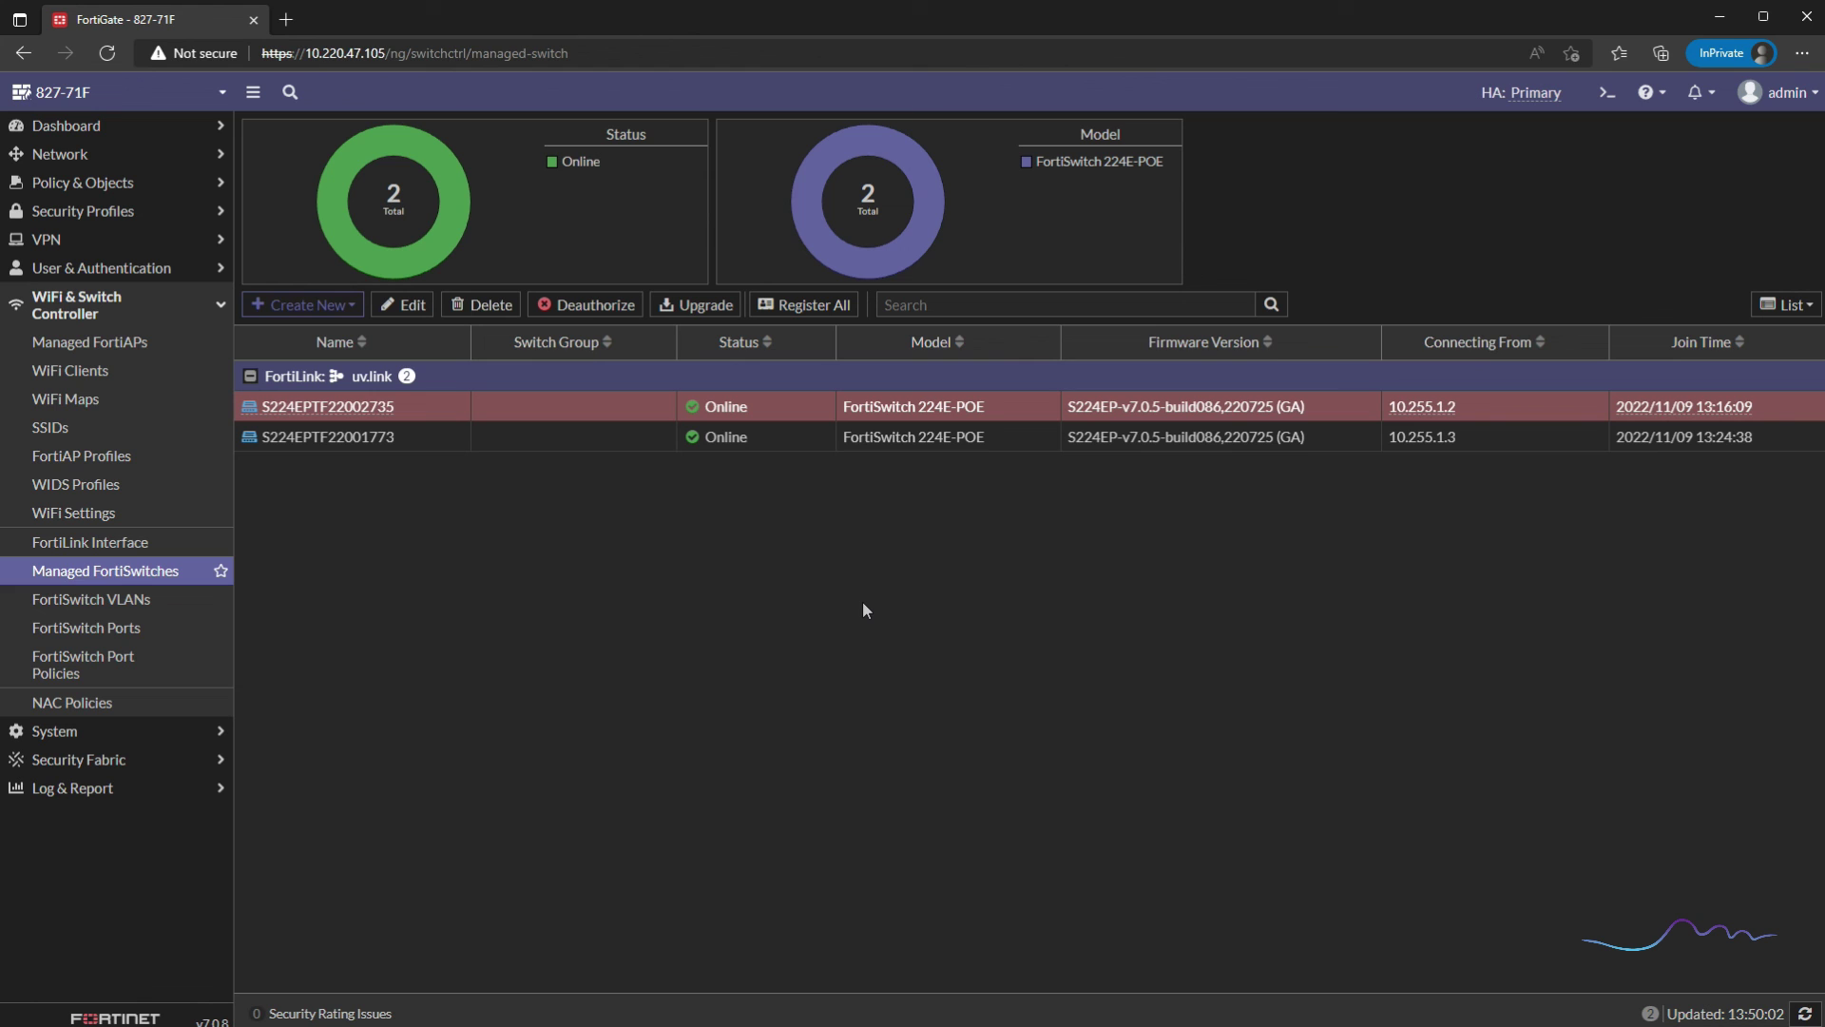
# Step: Name the managed switch S224EPTF22002735 upper-switch and save the change
pyautogui.rightClick(586, 416)
pyautogui.click(616, 420)
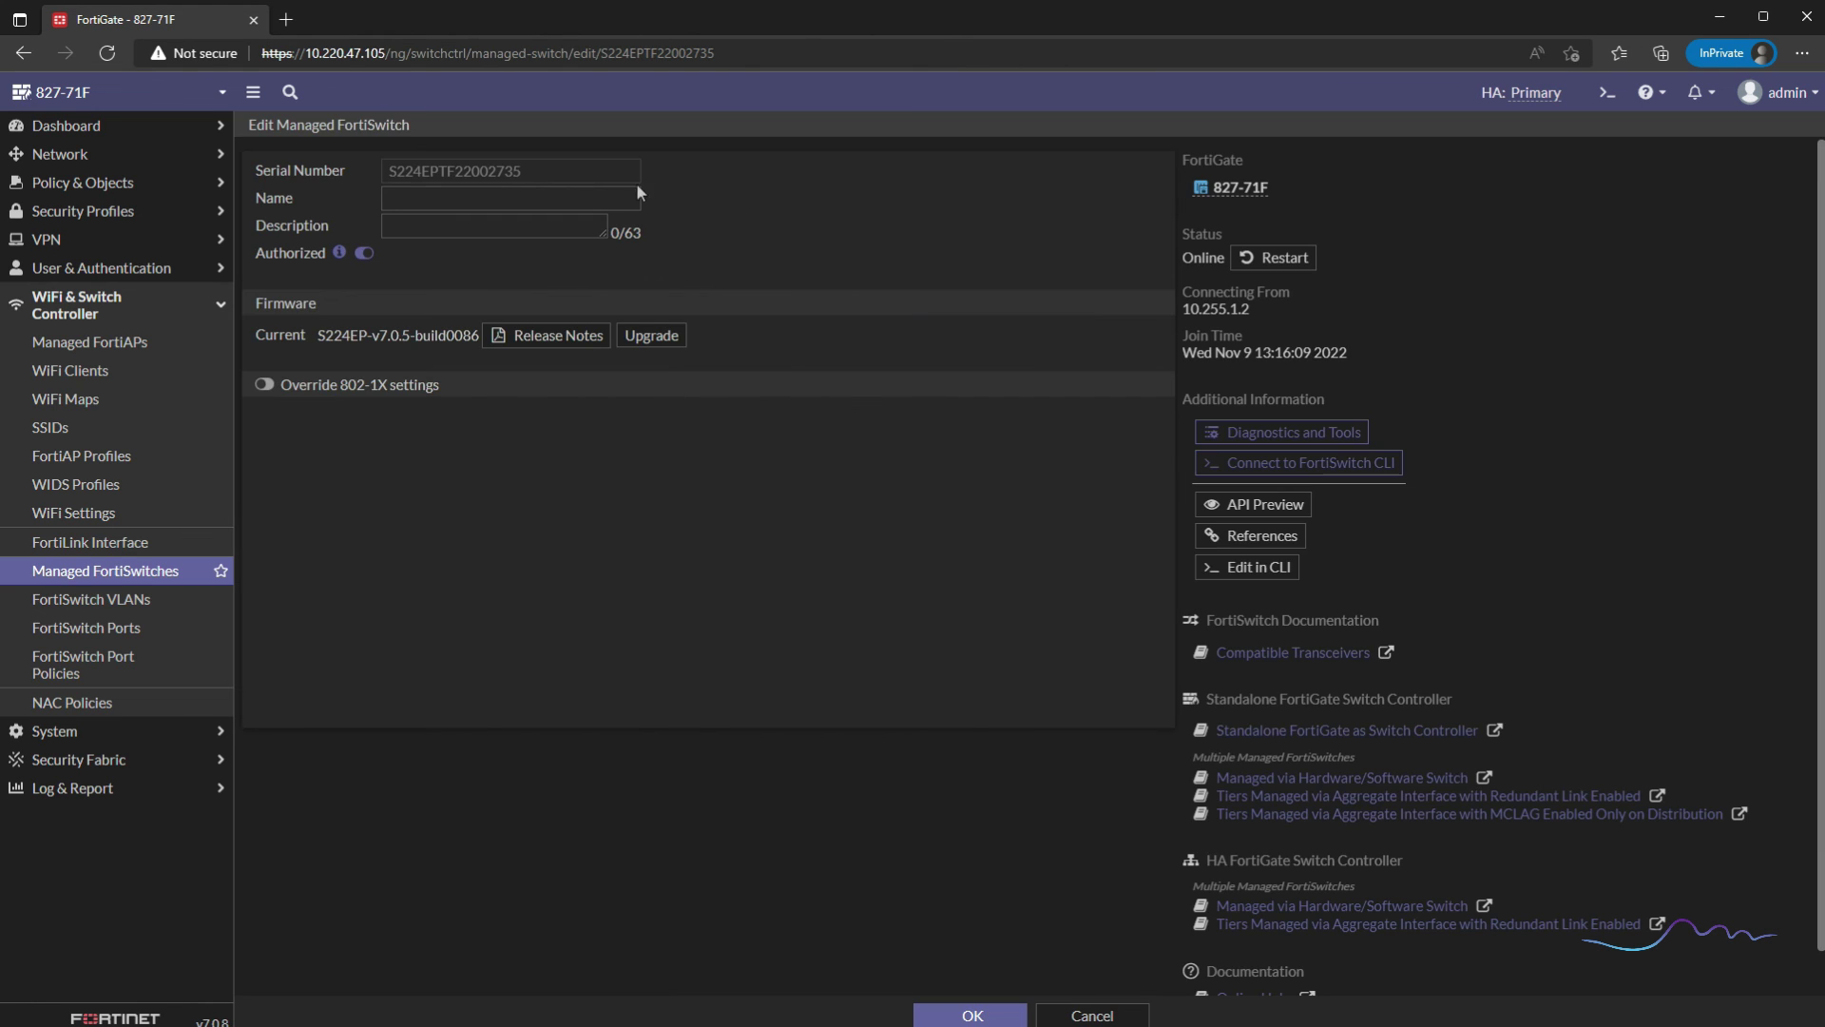
pyautogui.click(536, 200)
pyautogui.write('upper-switch')
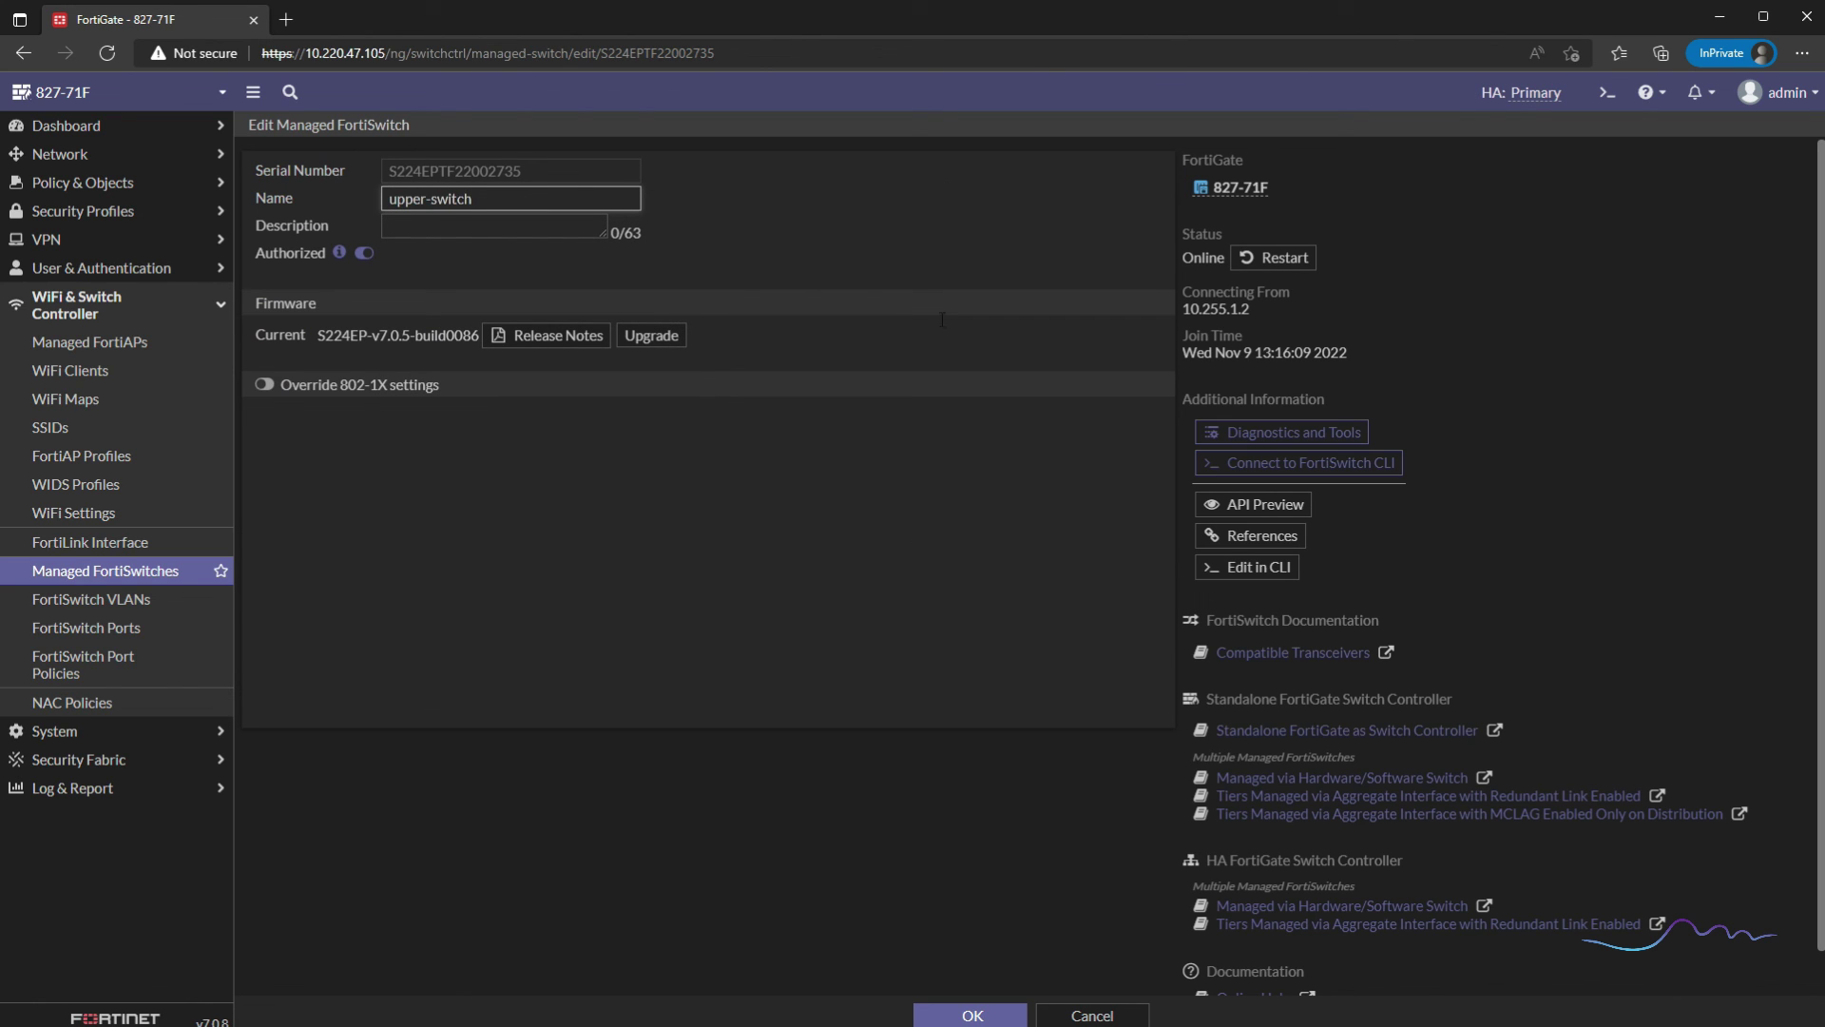
pyautogui.click(973, 1014)
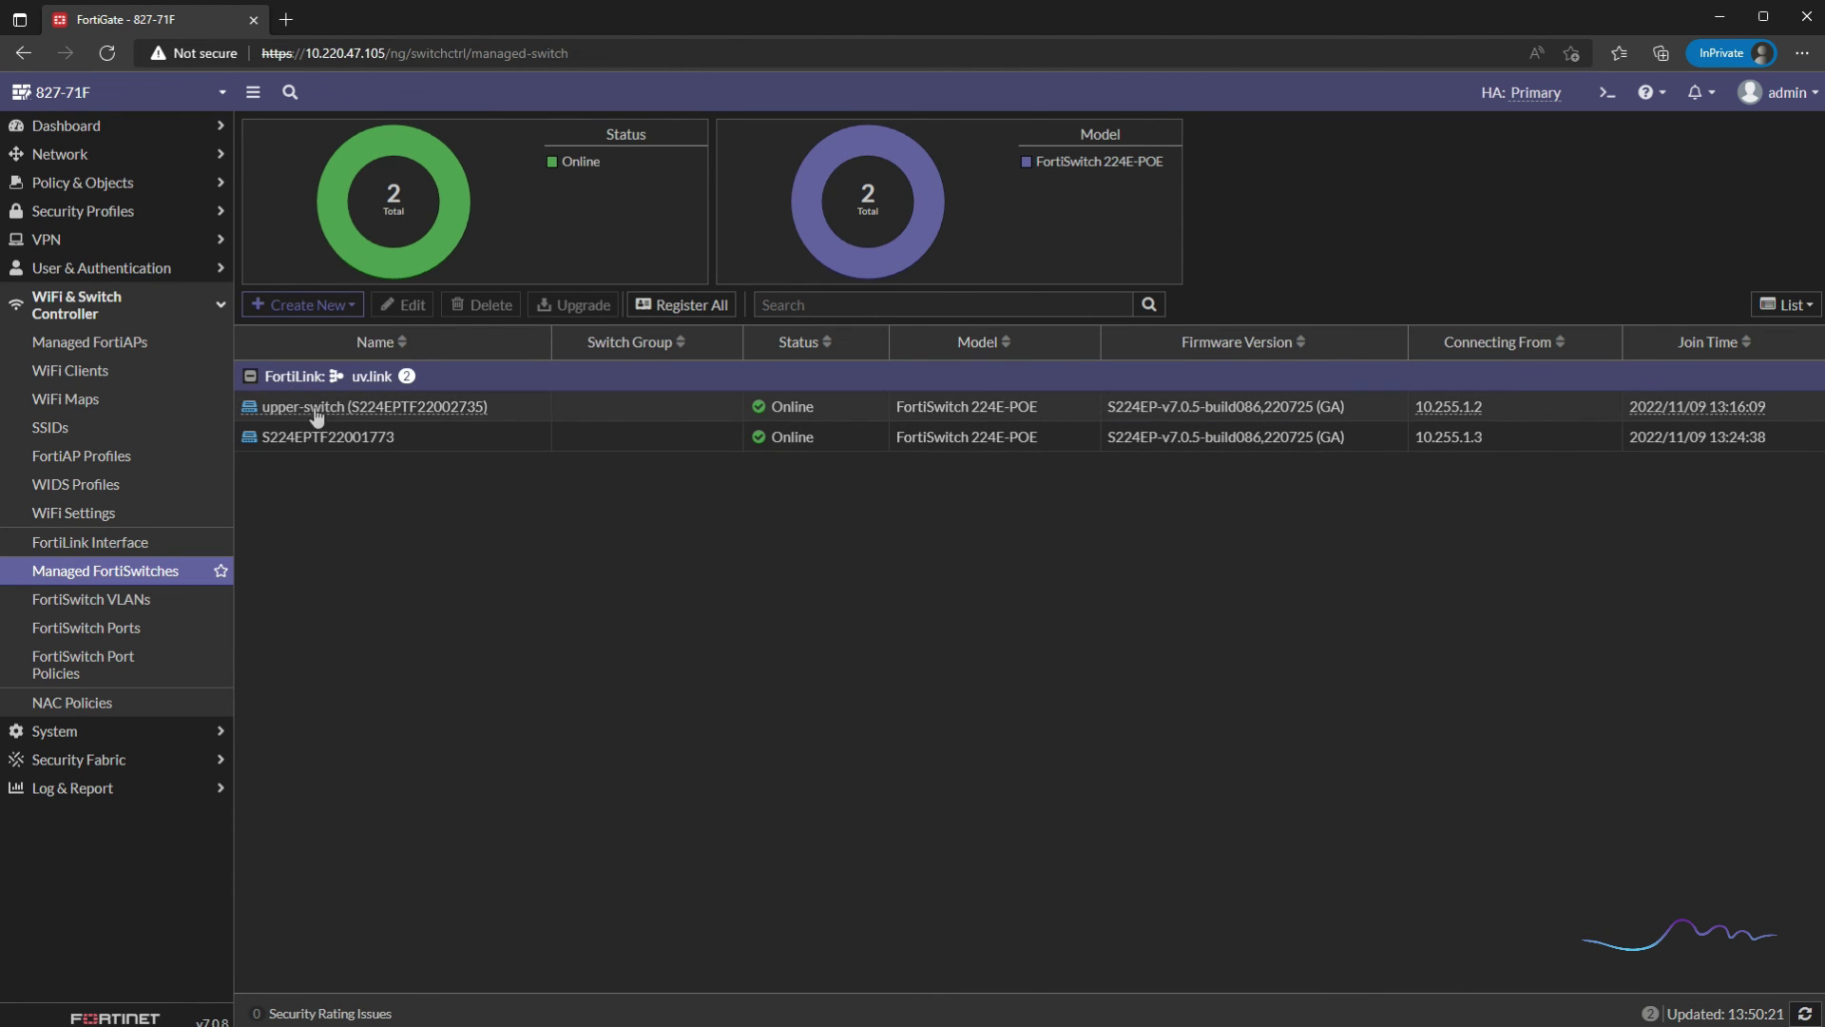
# Step: Name the managed switch S224EPTF22001773 lower-switch and save the change
pyautogui.rightClick(446, 448)
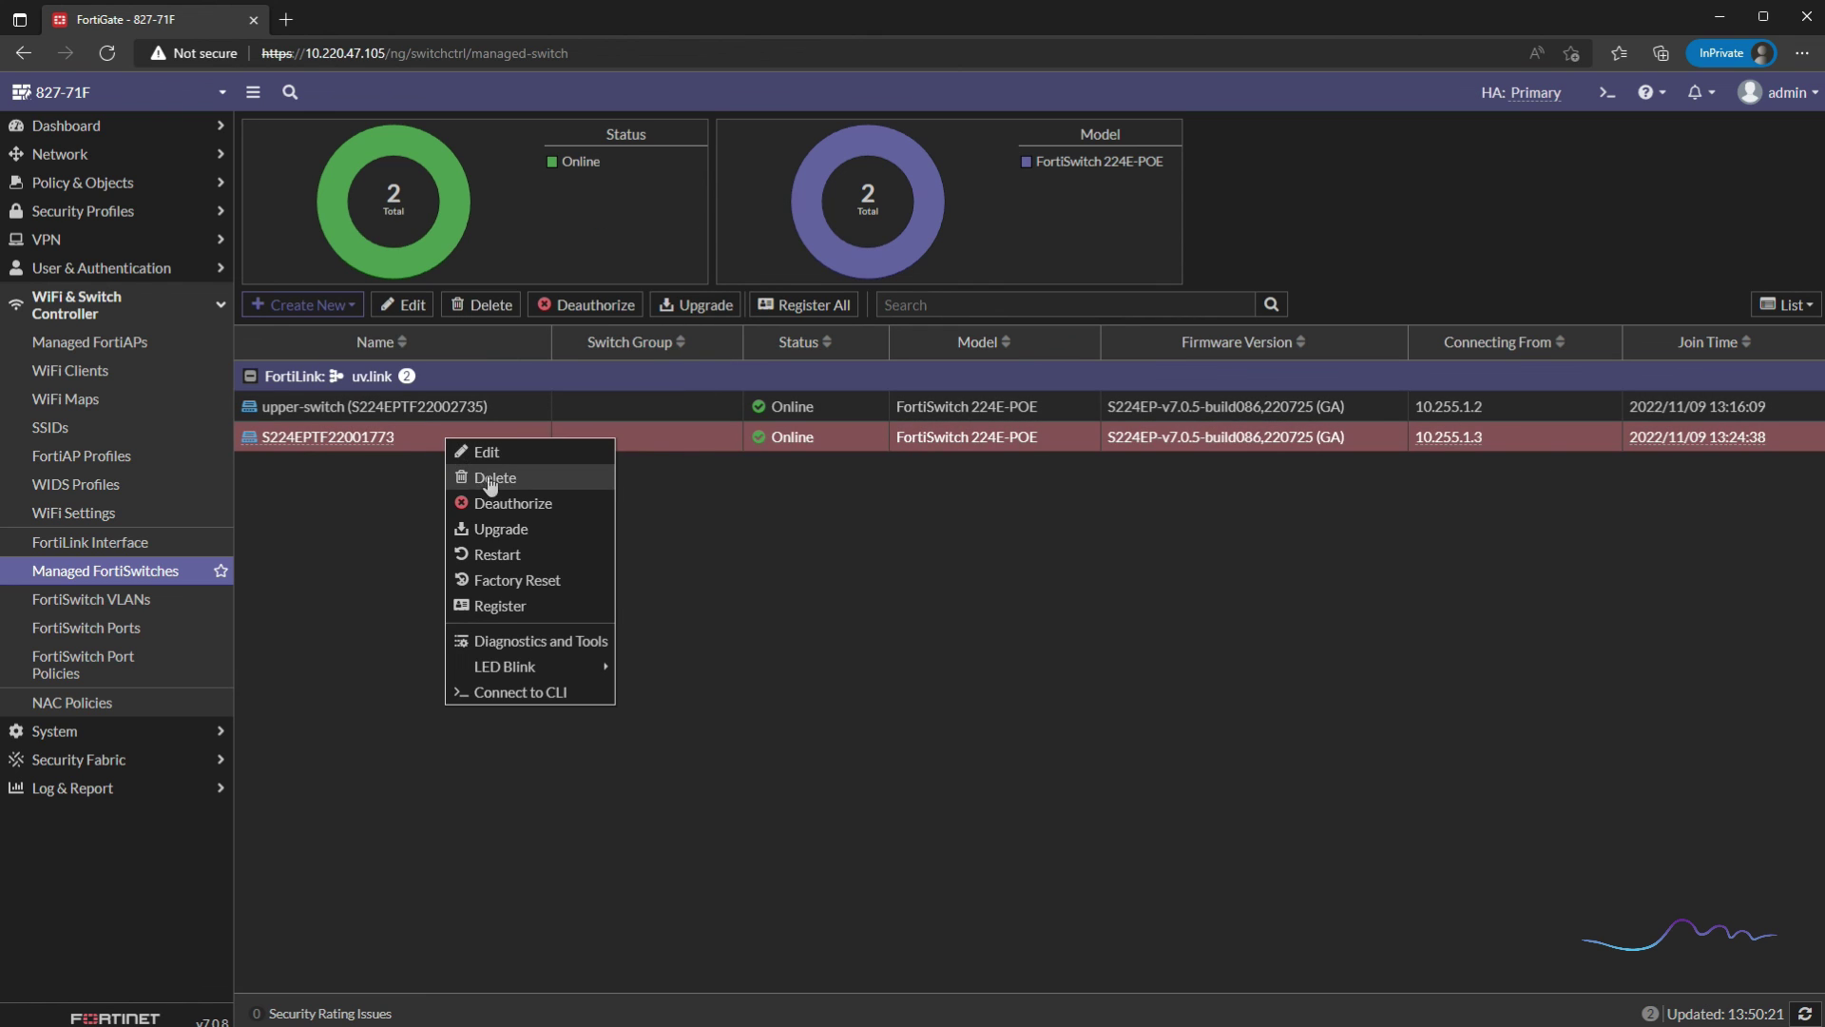
pyautogui.click(486, 452)
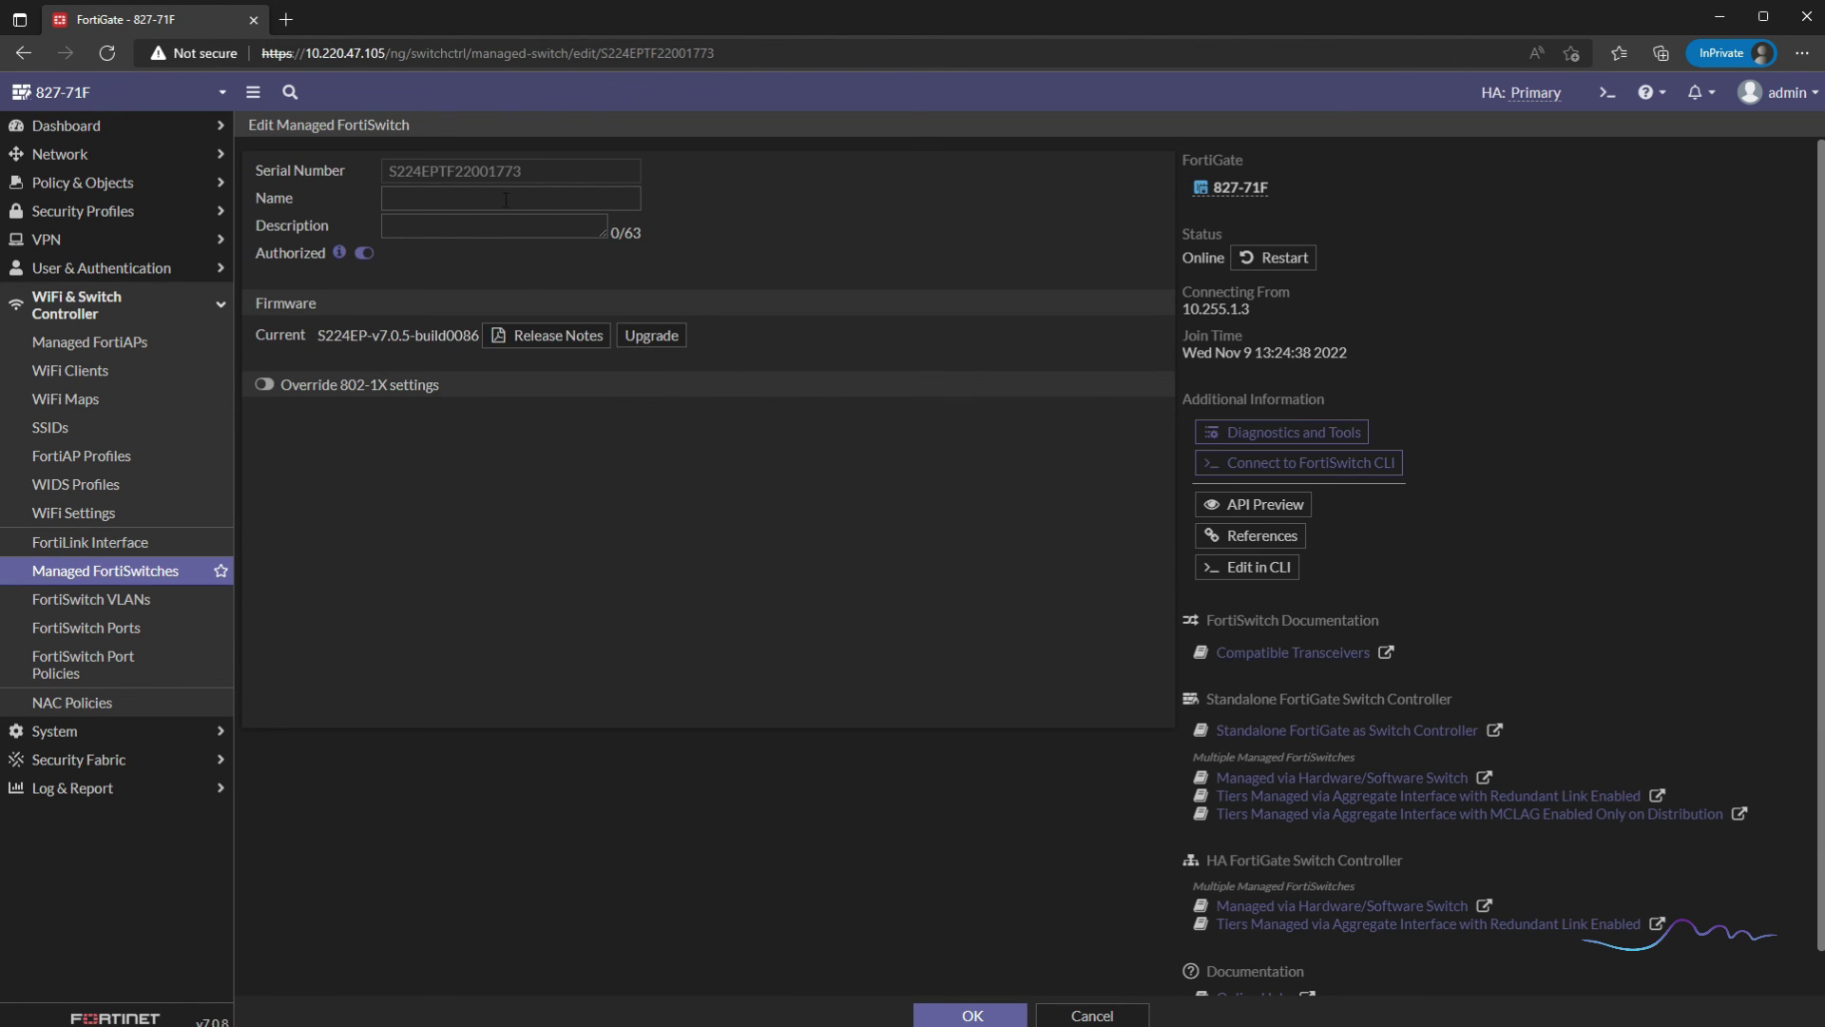
pyautogui.click(506, 200)
pyautogui.write('lower-switch')
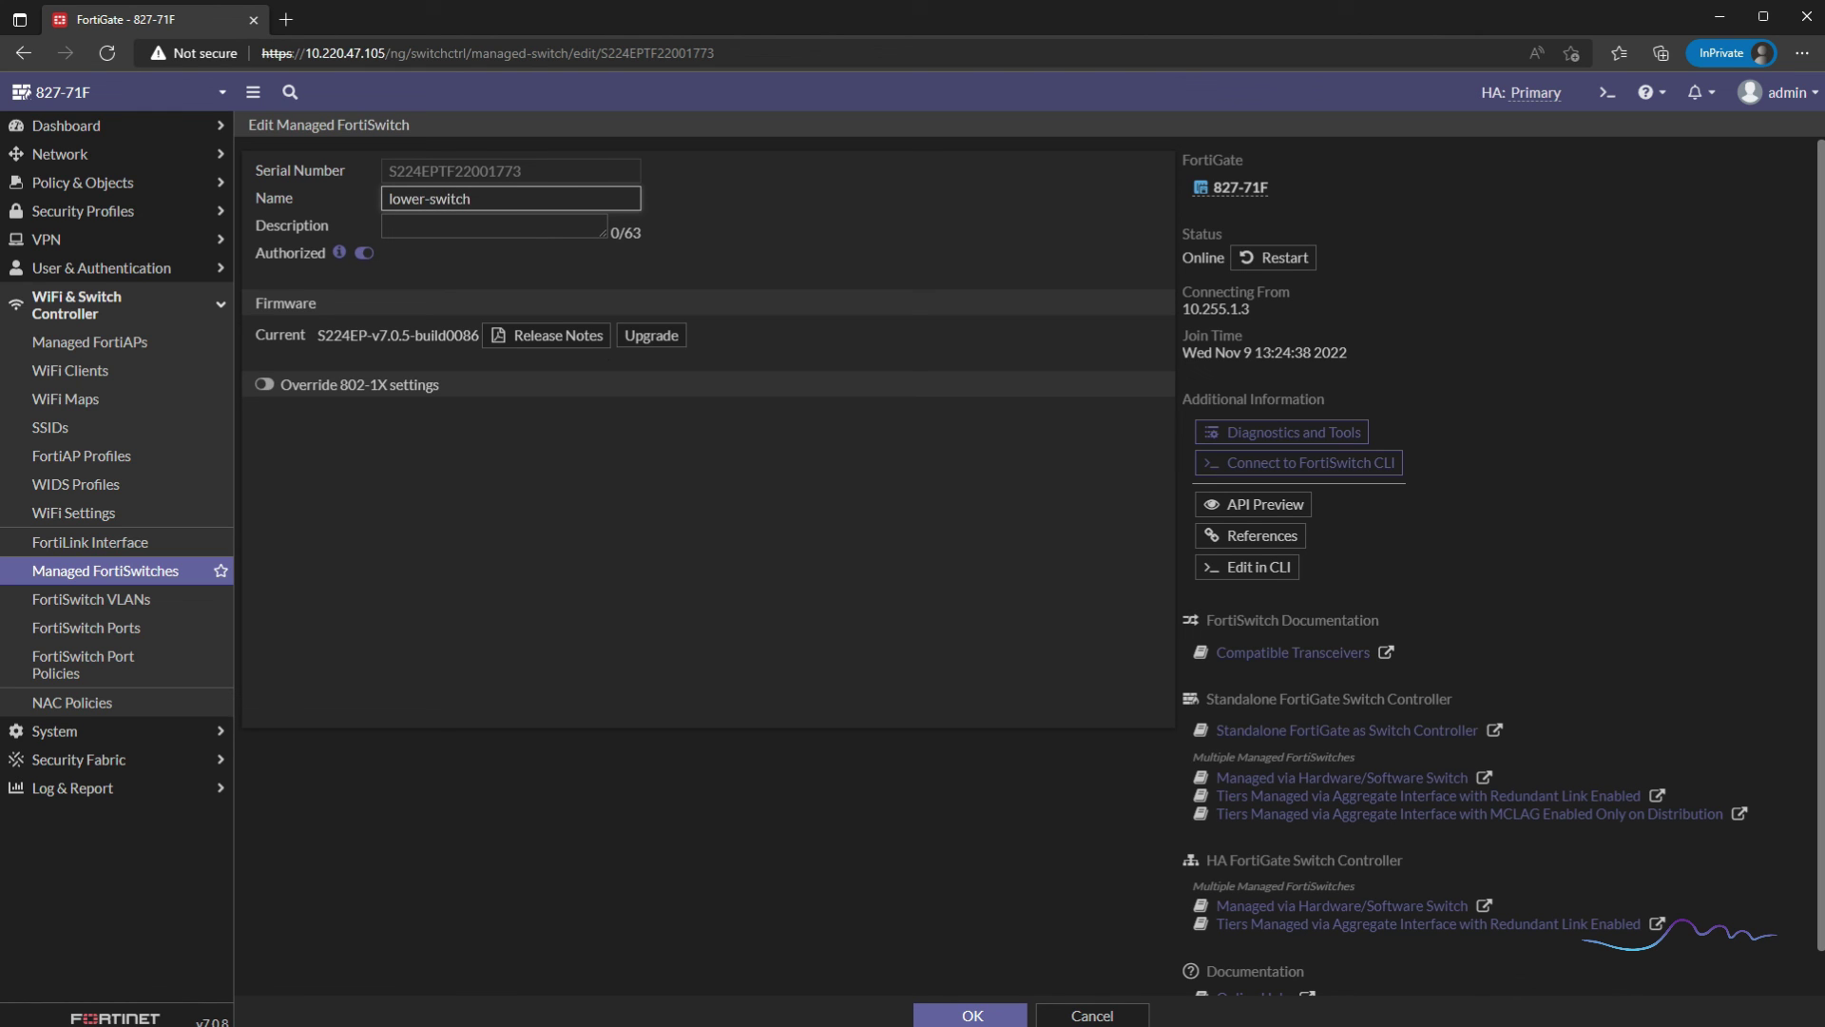
pyautogui.press('Return')
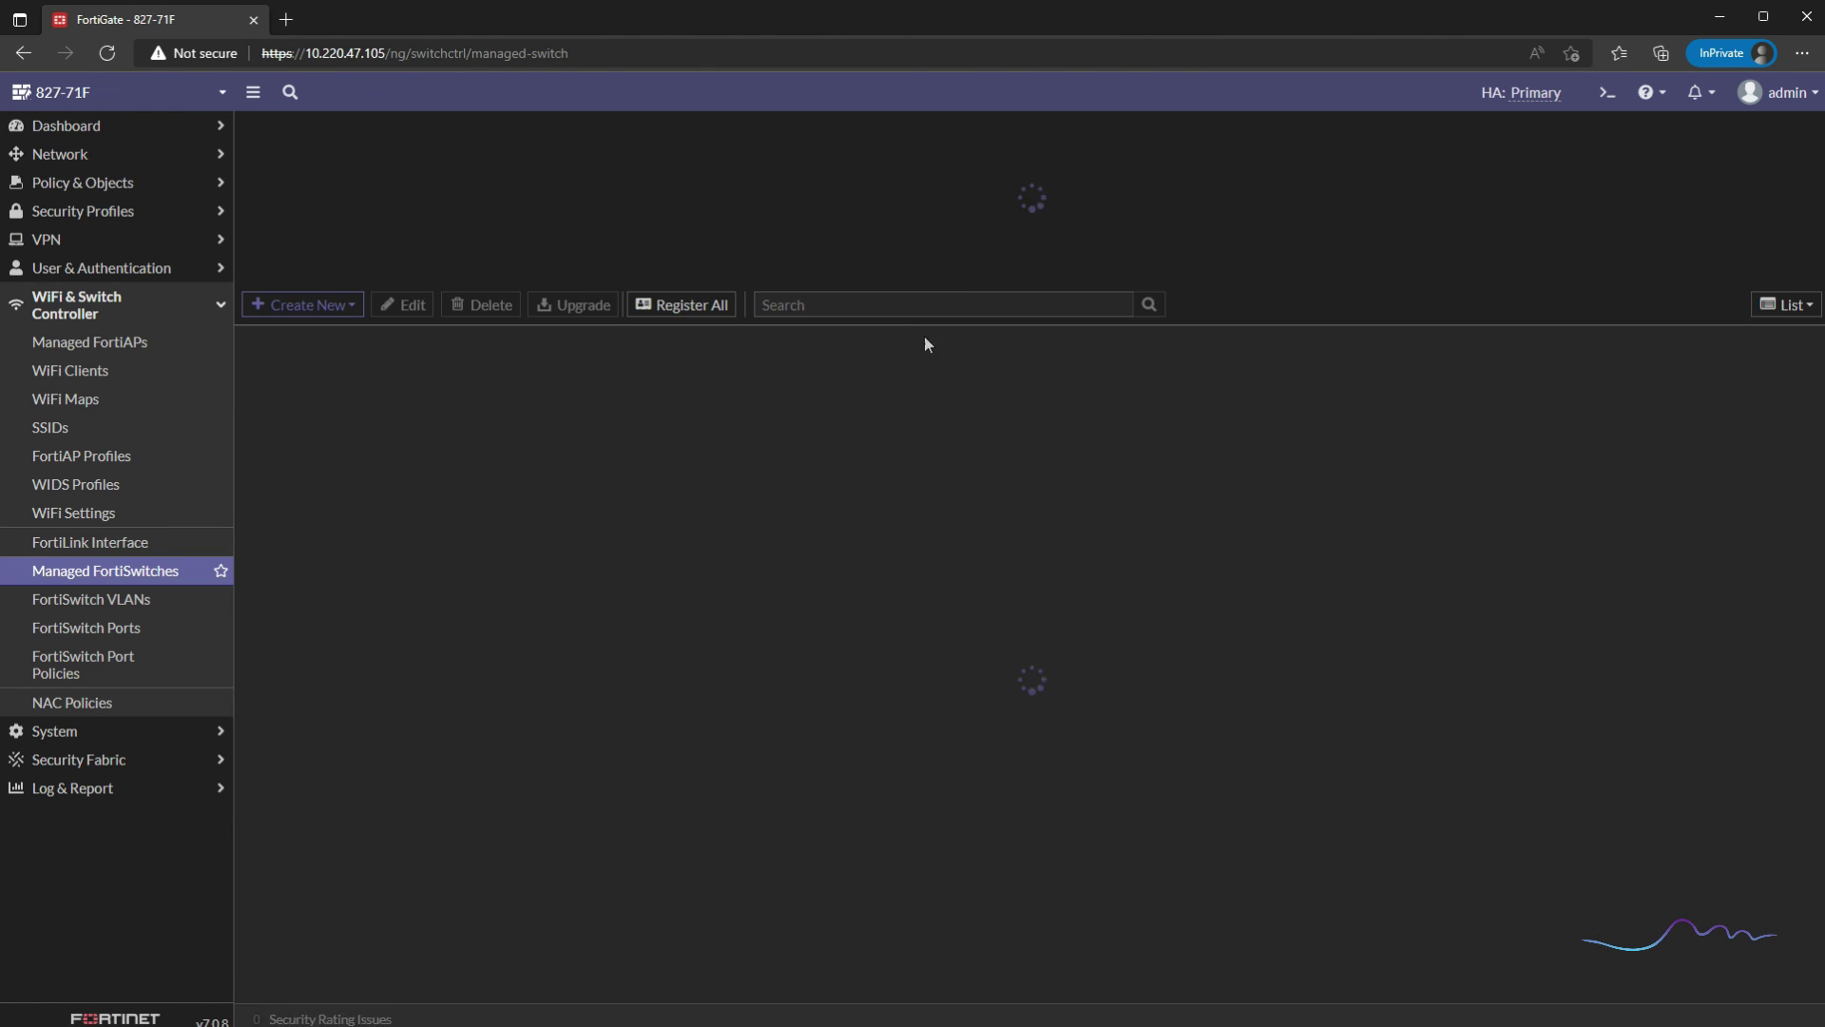
# Step: Stop the LED blinking on upper-switch
pyautogui.rightClick(804, 409)
pyautogui.moveTo(917, 631)
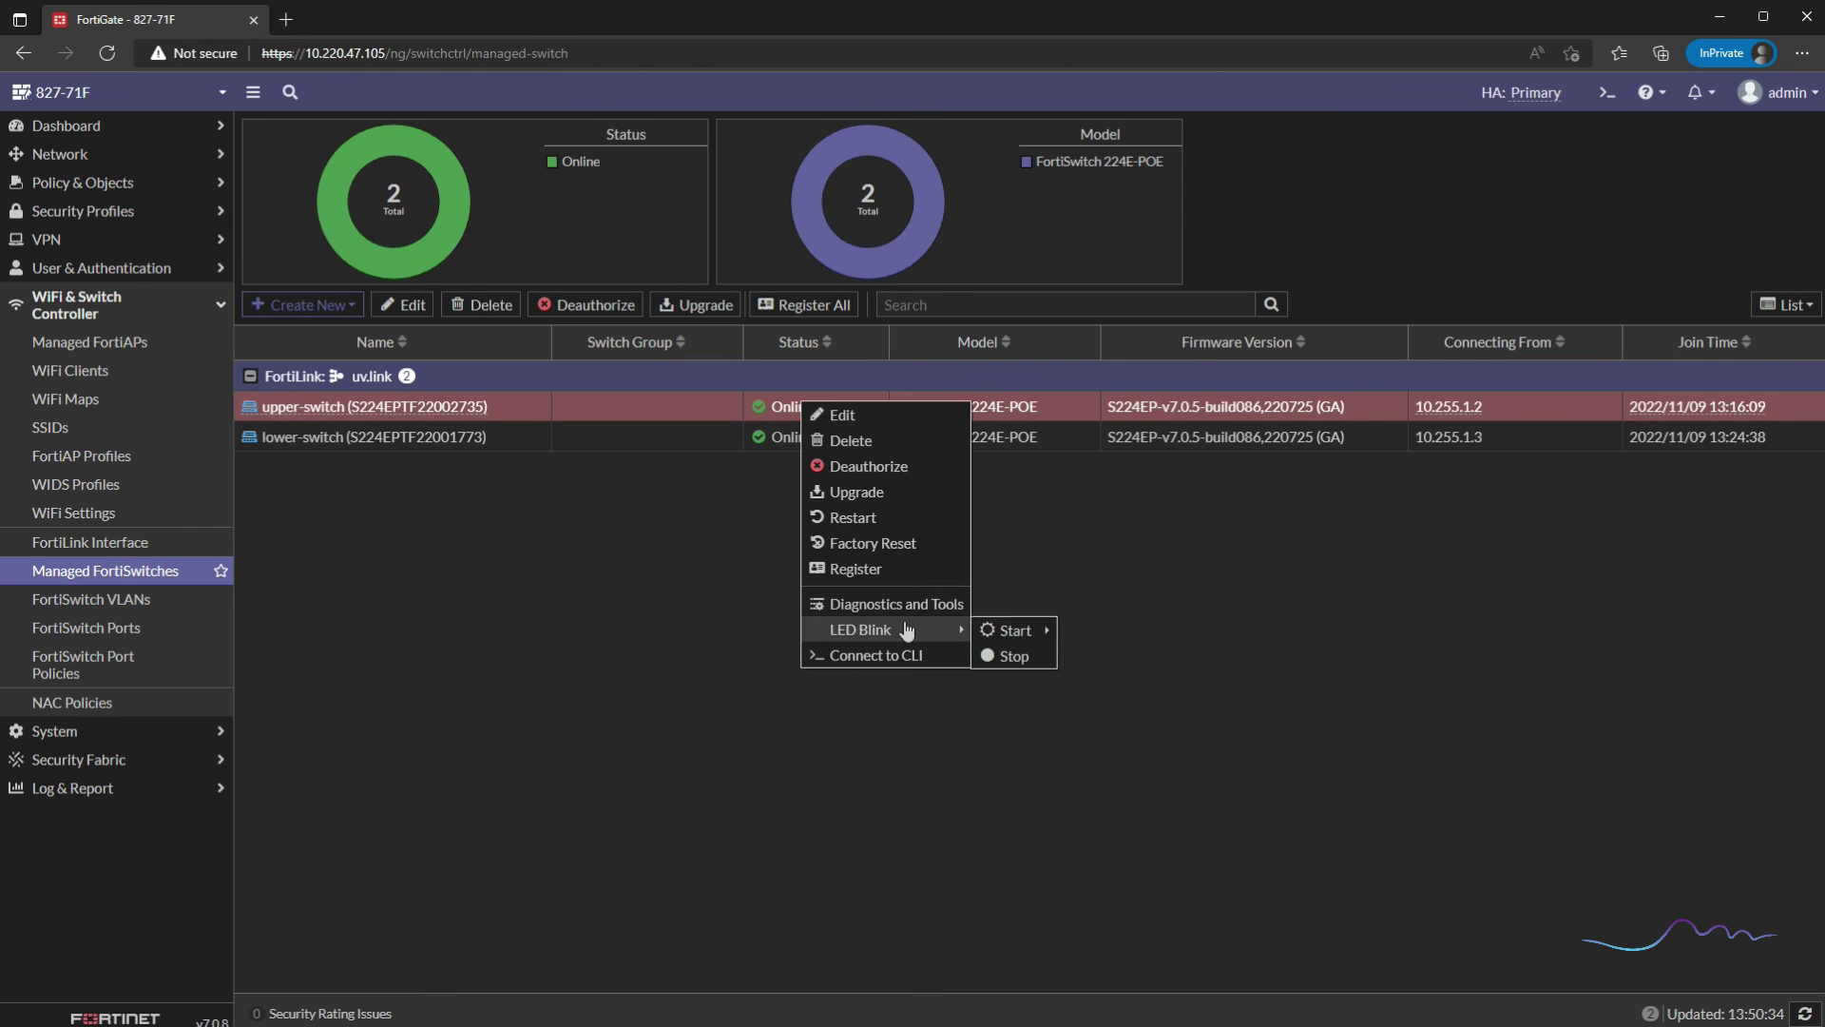
pyautogui.click(1014, 656)
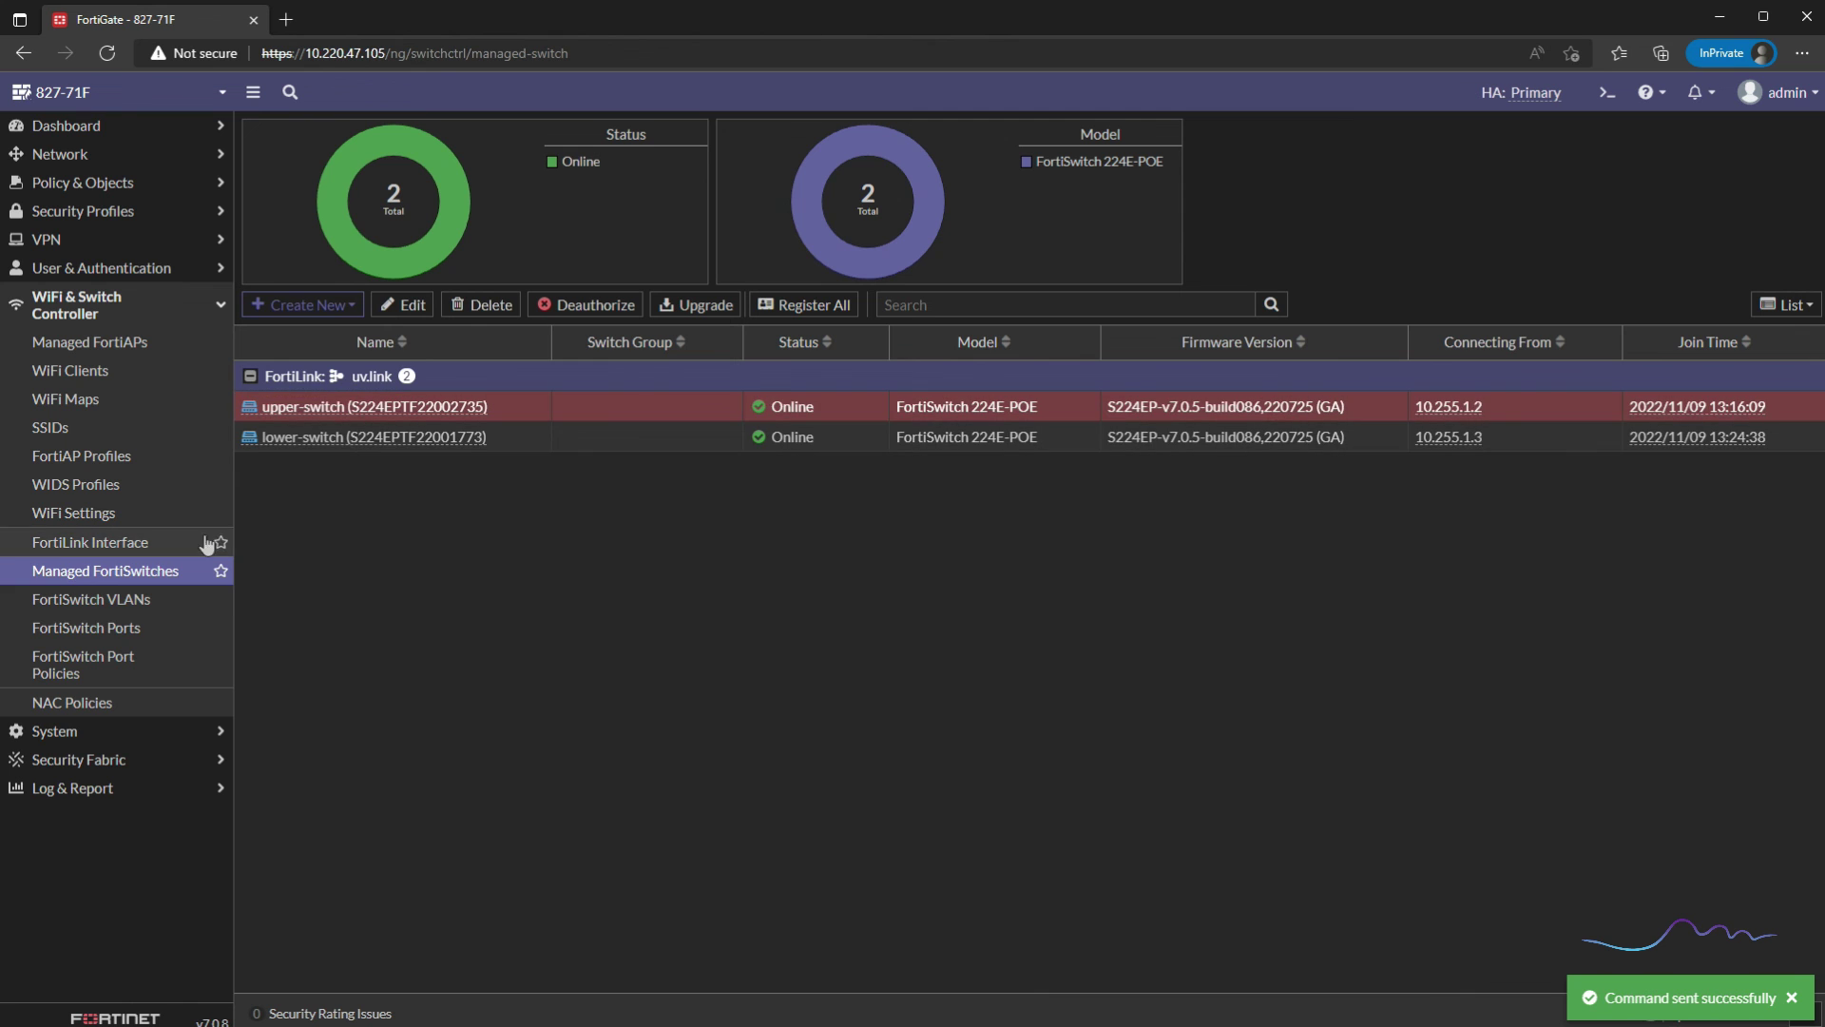
# Step: Examine the FortiSwitch port list grouped under lower-switch and upper-switch, collapsing and expanding the groups
pyautogui.click(137, 637)
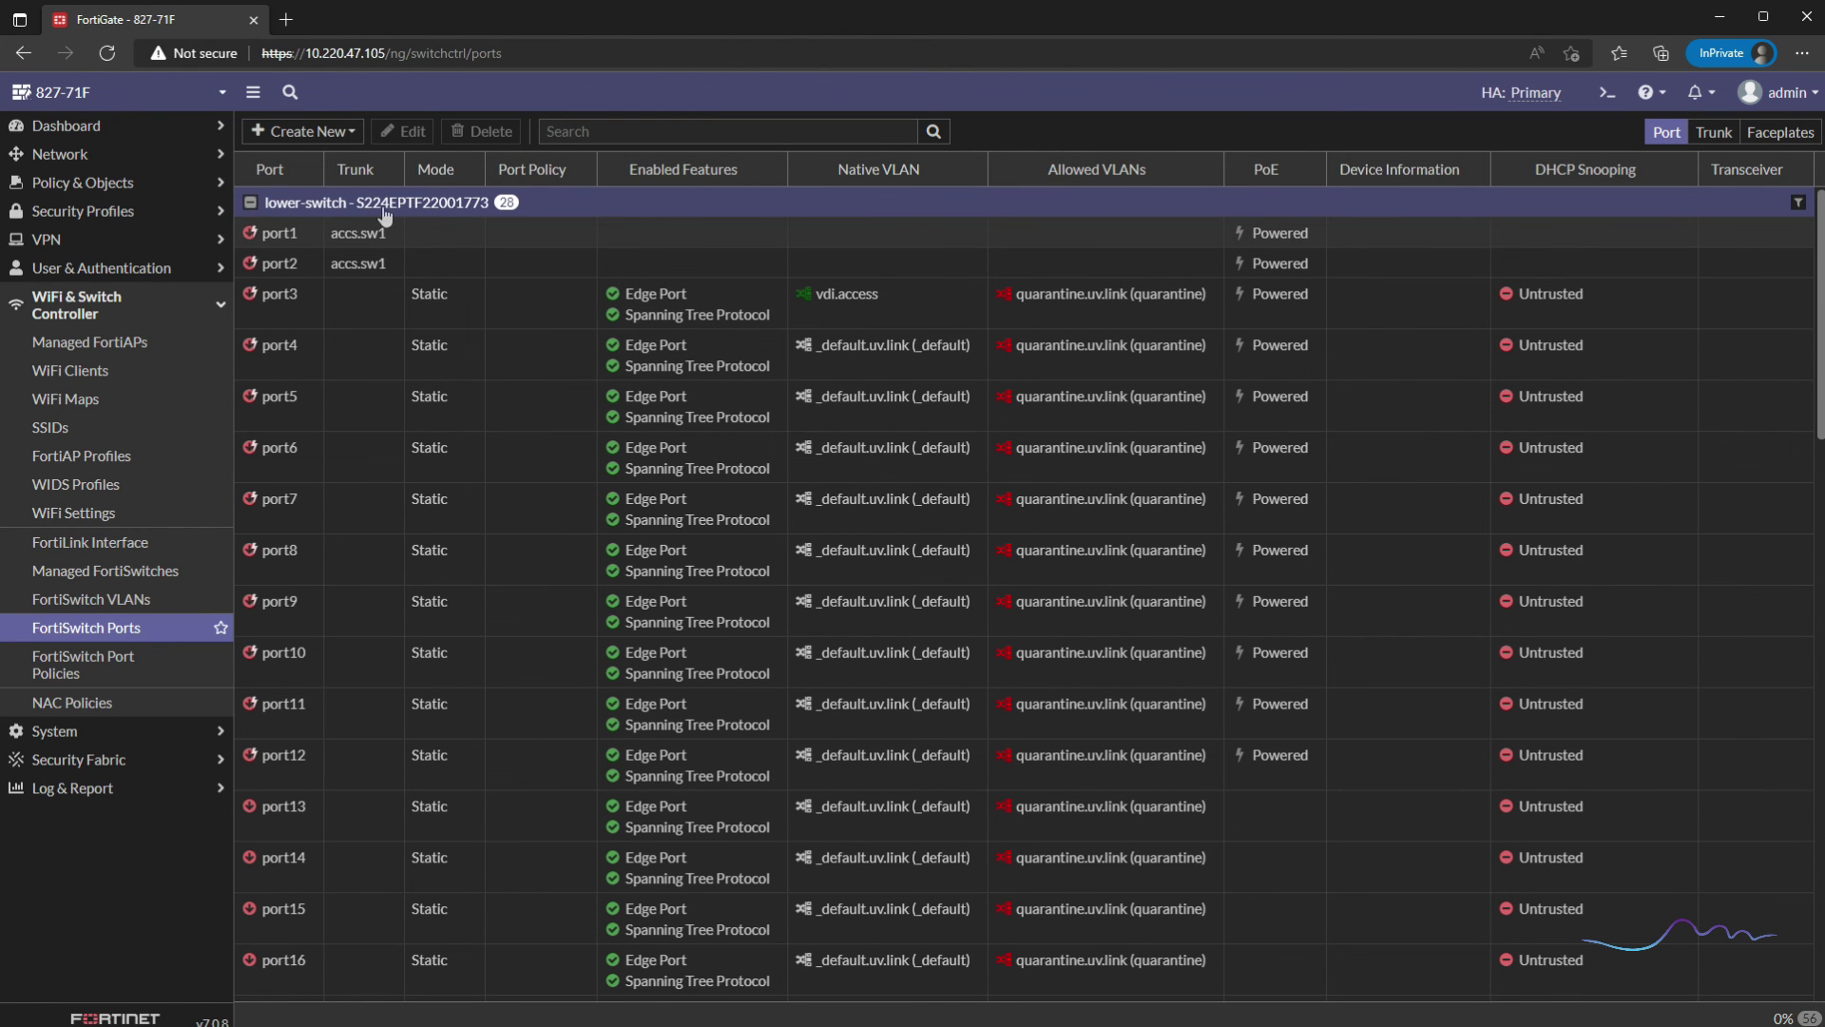
pyautogui.click(250, 202)
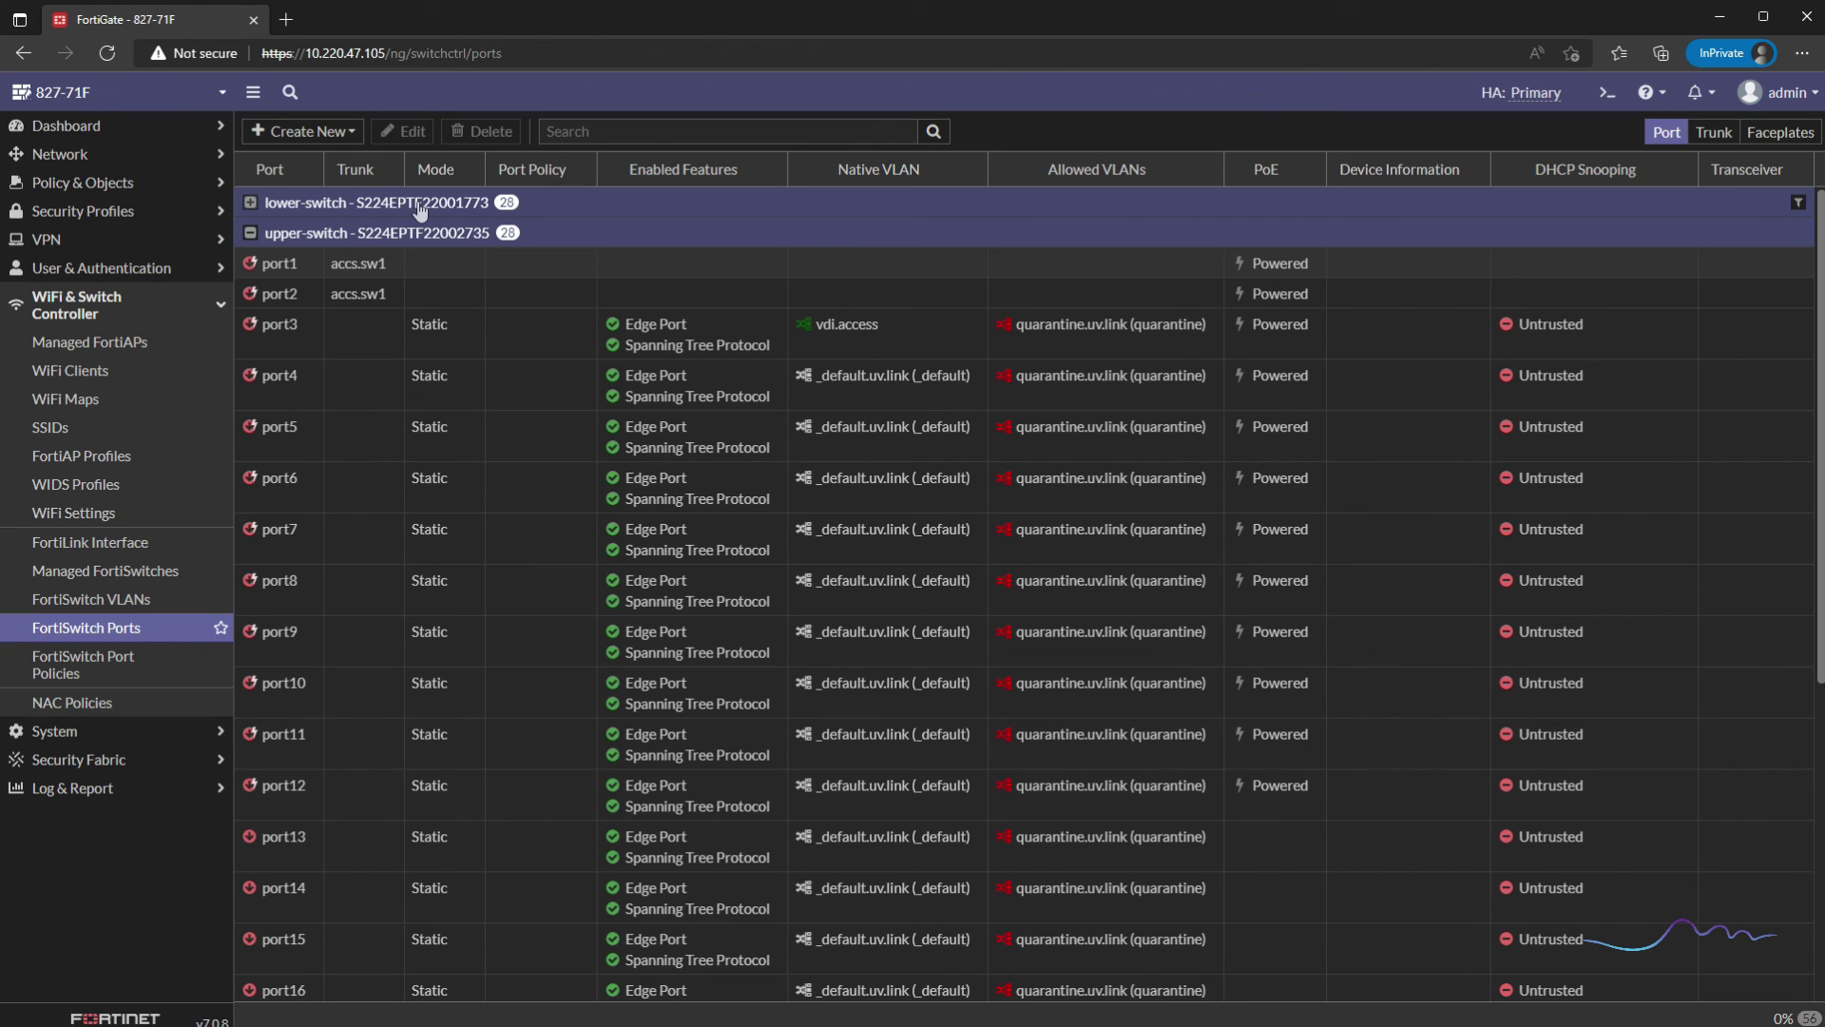
pyautogui.click(478, 236)
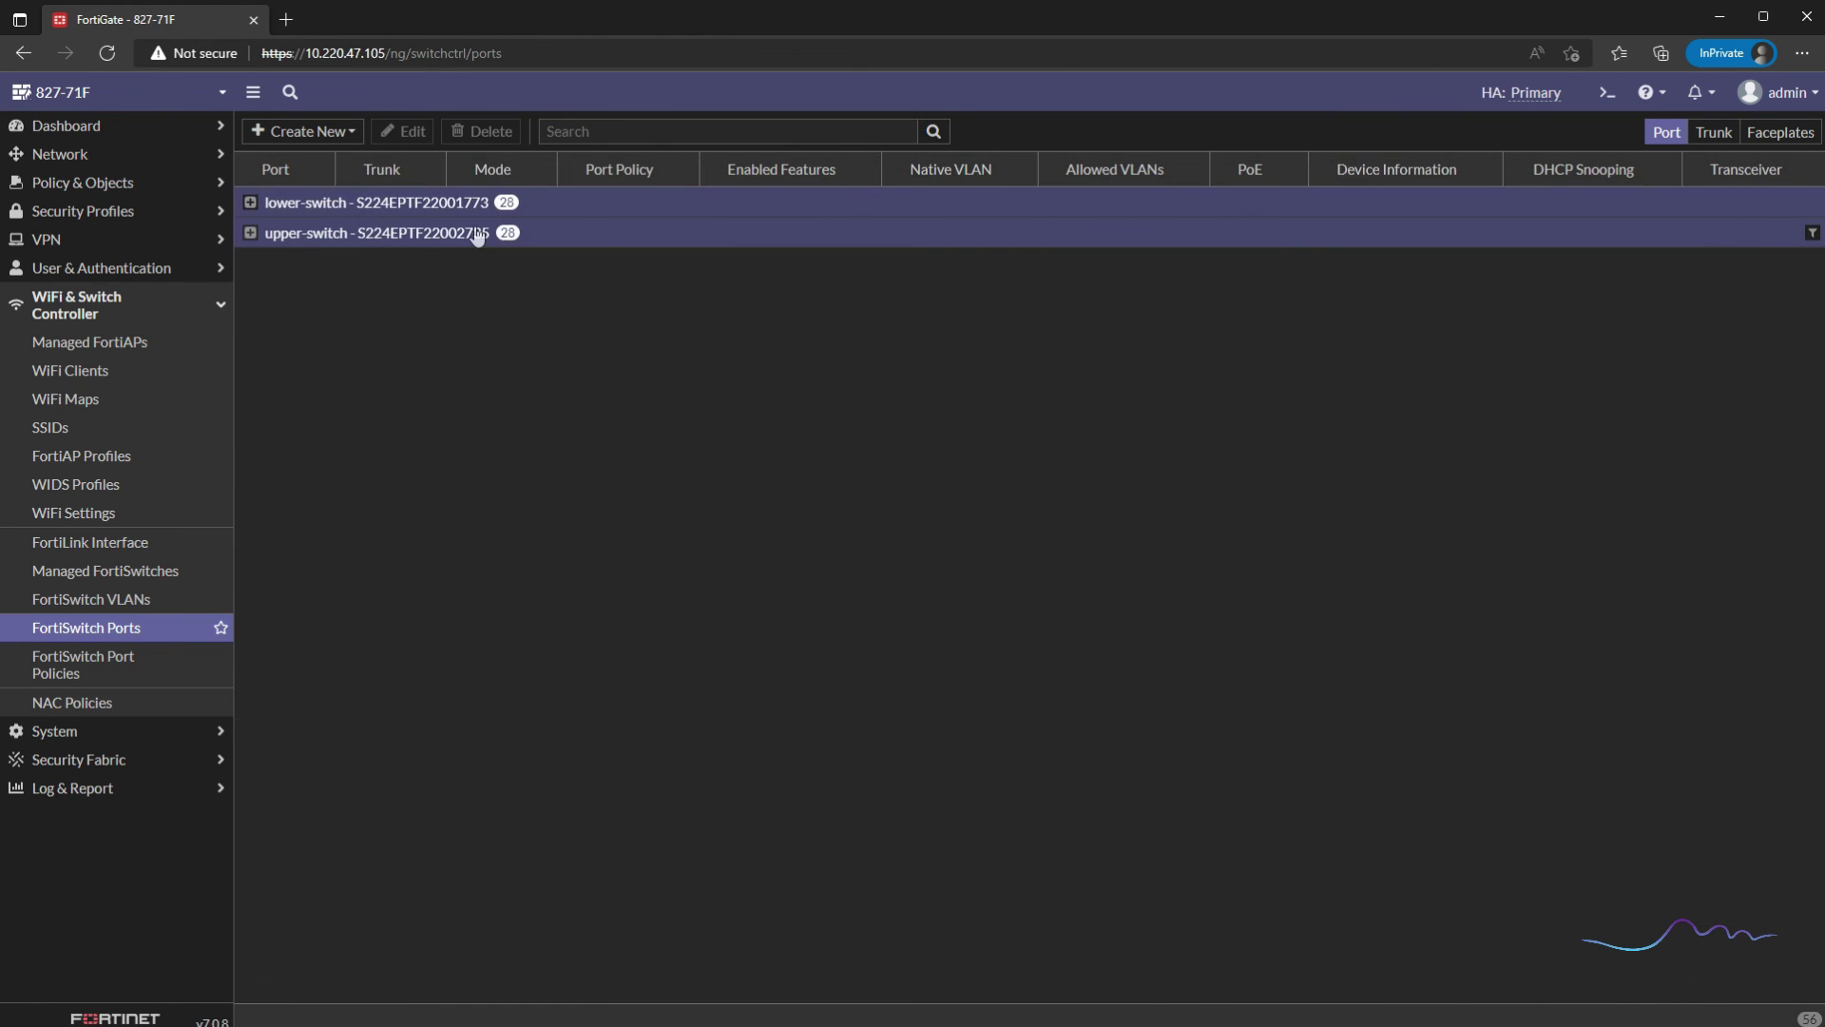
pyautogui.click(250, 232)
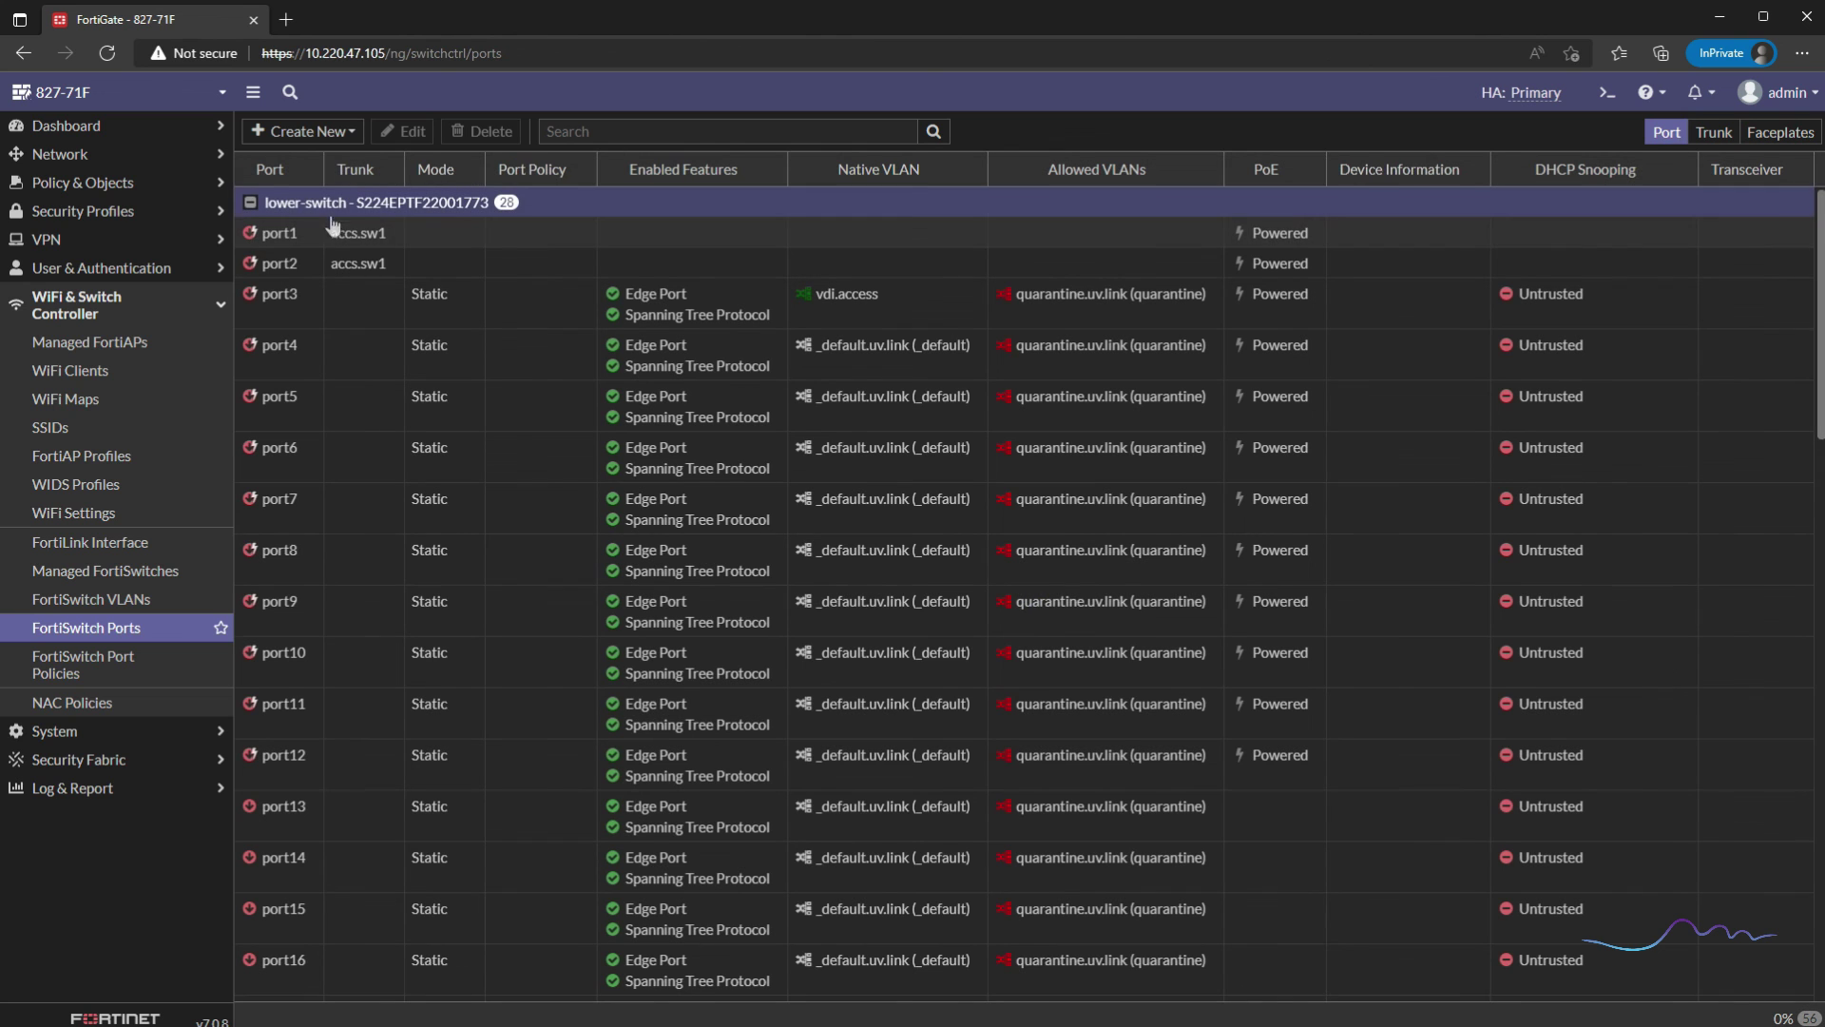